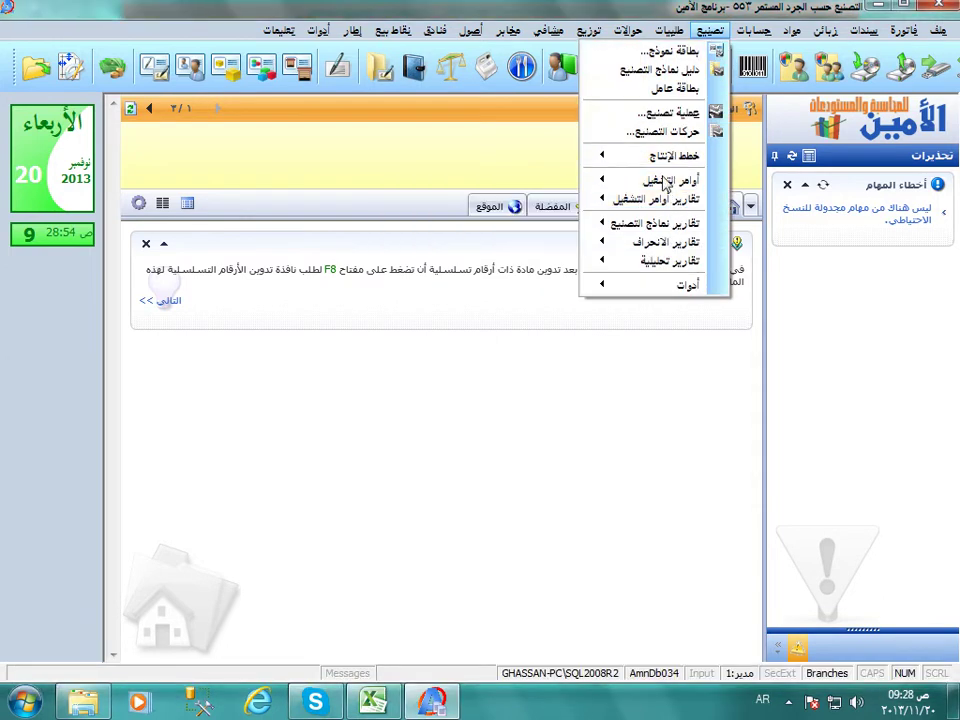
- Calculate the manufactured materials cost deviation report (انحراف تكلفة المواد المصنعة) with intermediate account 72-وسيط إدخال and account 7-الحركة الصناعية
mouse_move(665, 242)
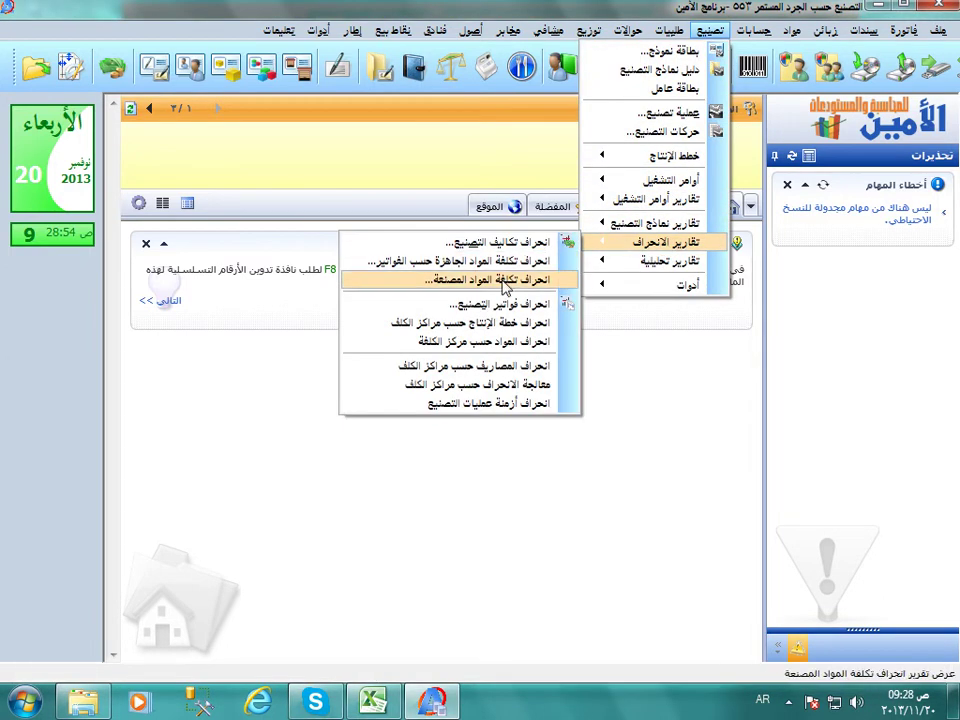
click(497, 280)
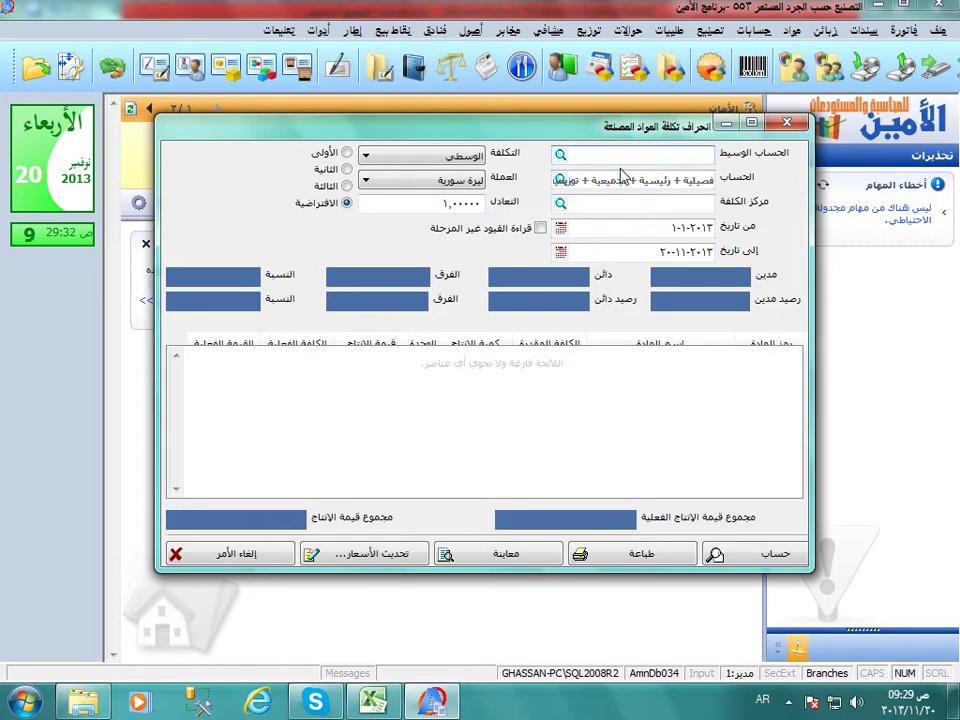
text(72)
key(Return)
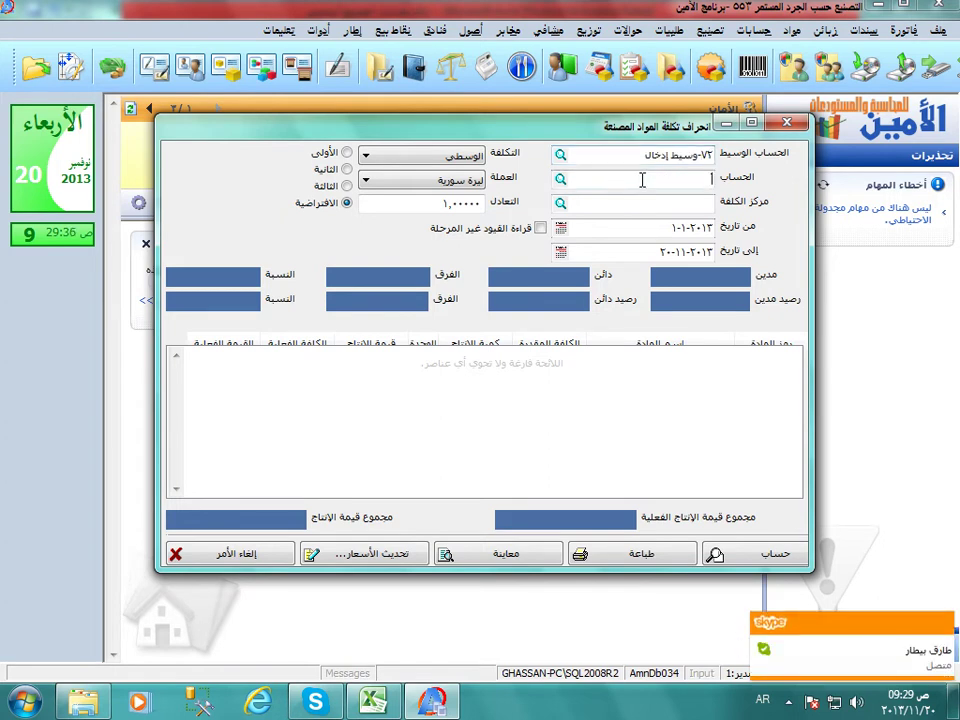
text(7)
key(Return)
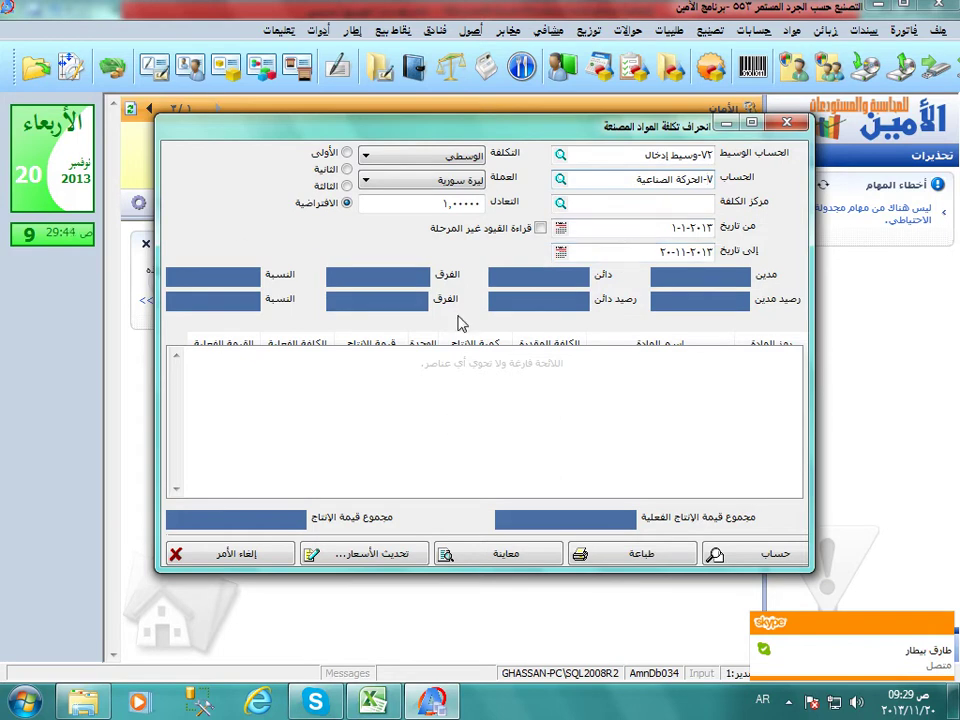
click(725, 553)
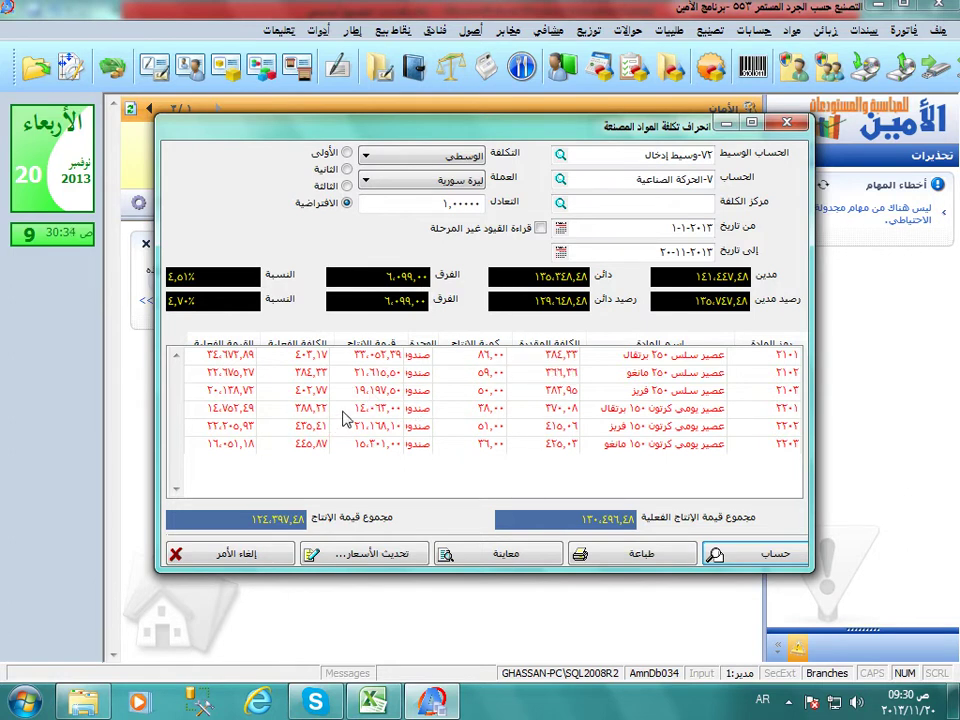
- Open file maintenance with all windows closed, view the material balance and price audit (تدقيق أرصدة المواد والأسعار) description, and close it without running
click(318, 31)
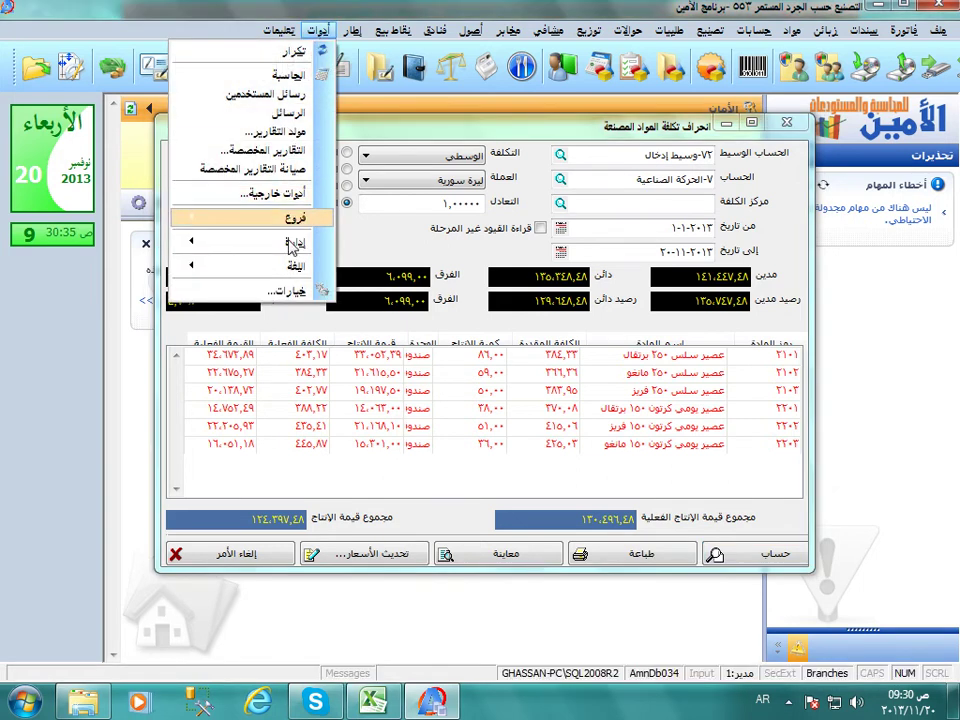
mouse_move(288, 243)
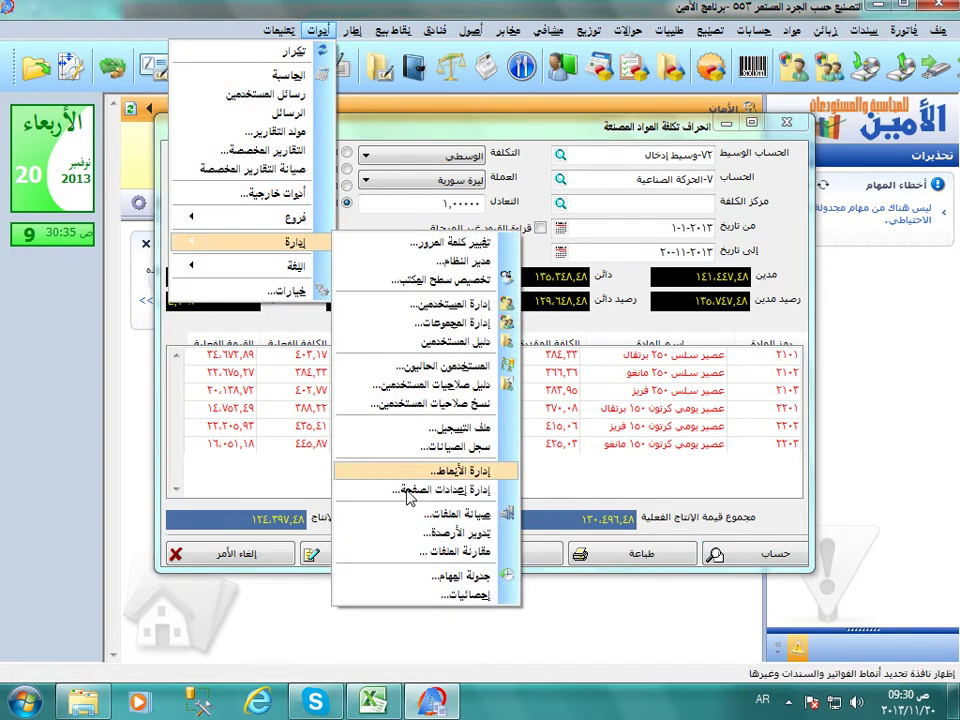
click(425, 515)
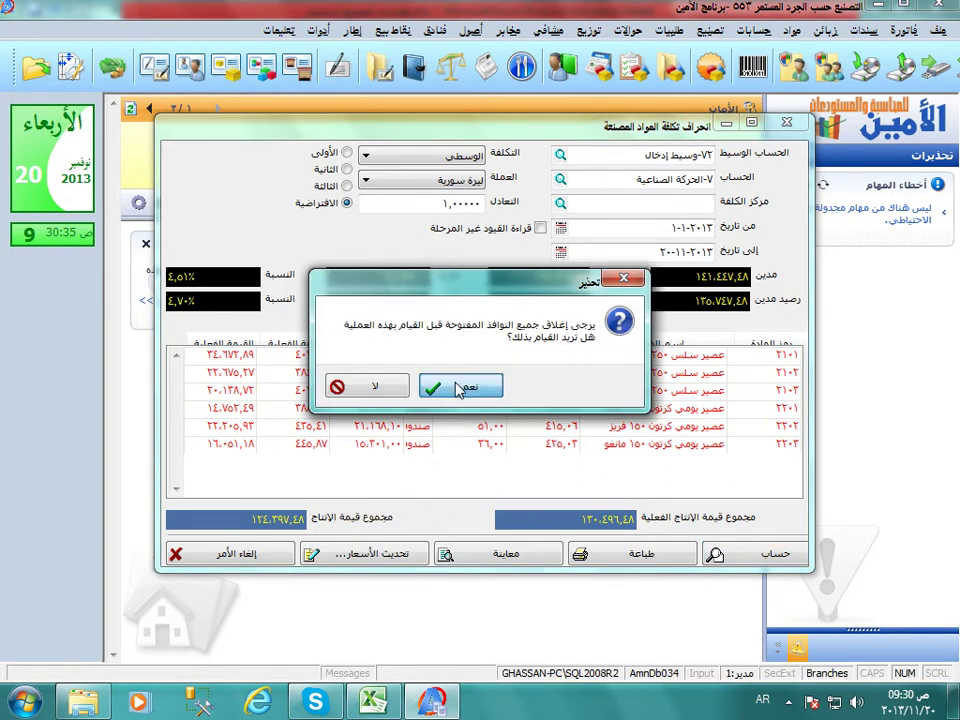
click(460, 388)
drag(205, 275, 206, 335)
click(504, 306)
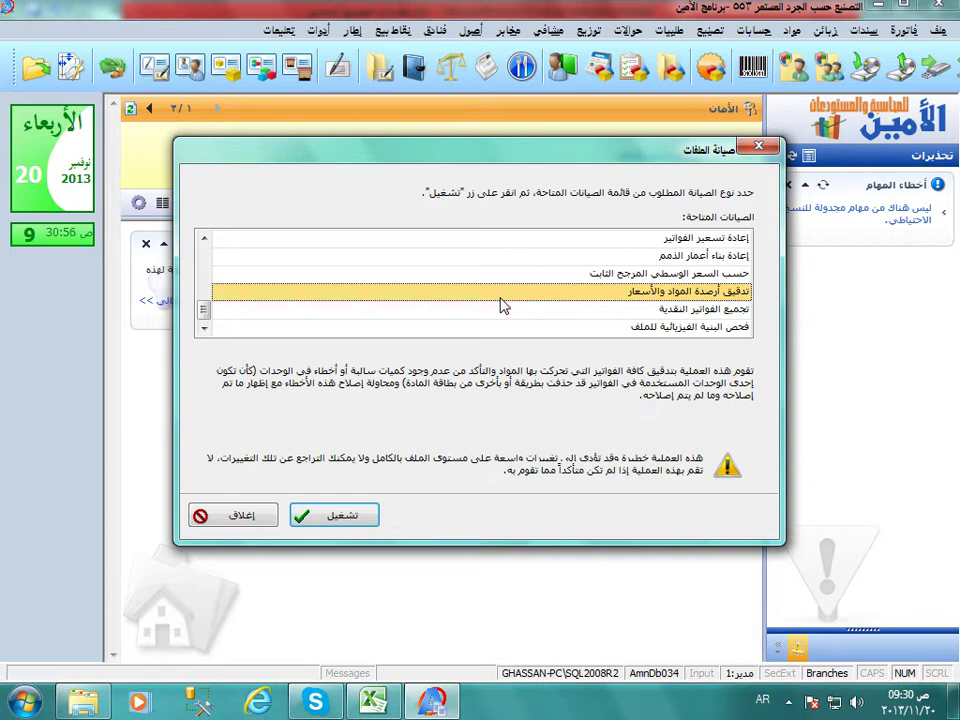
click(260, 519)
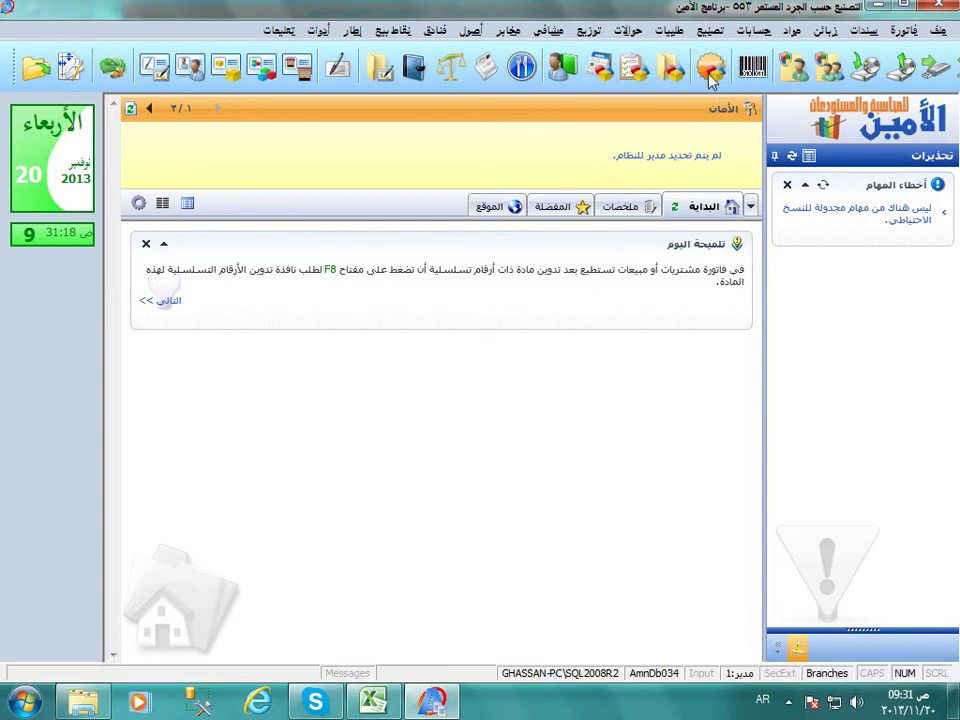
- Open the negative output report (الإخراج بالسالب) from the materials analytical reports to view its options, and close it without previewing
click(789, 32)
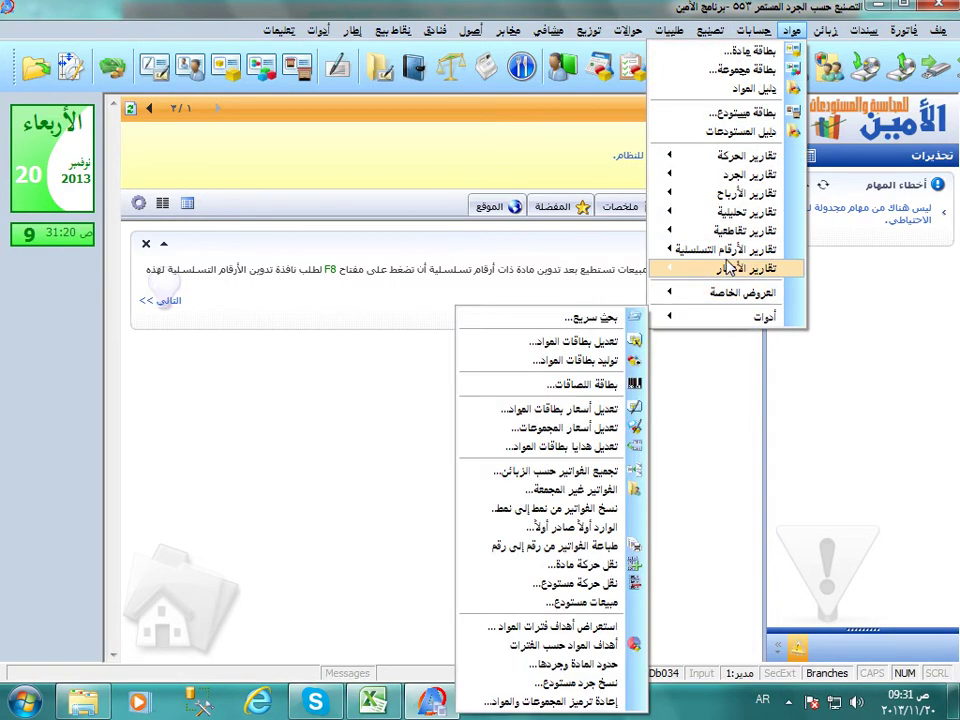
mouse_move(731, 214)
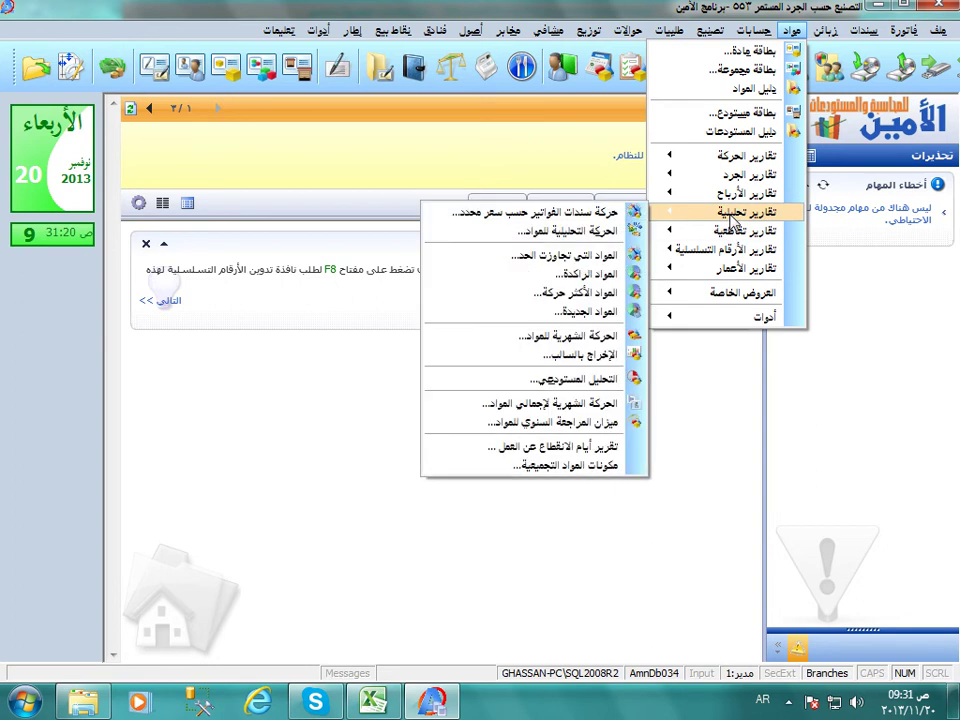
click(565, 358)
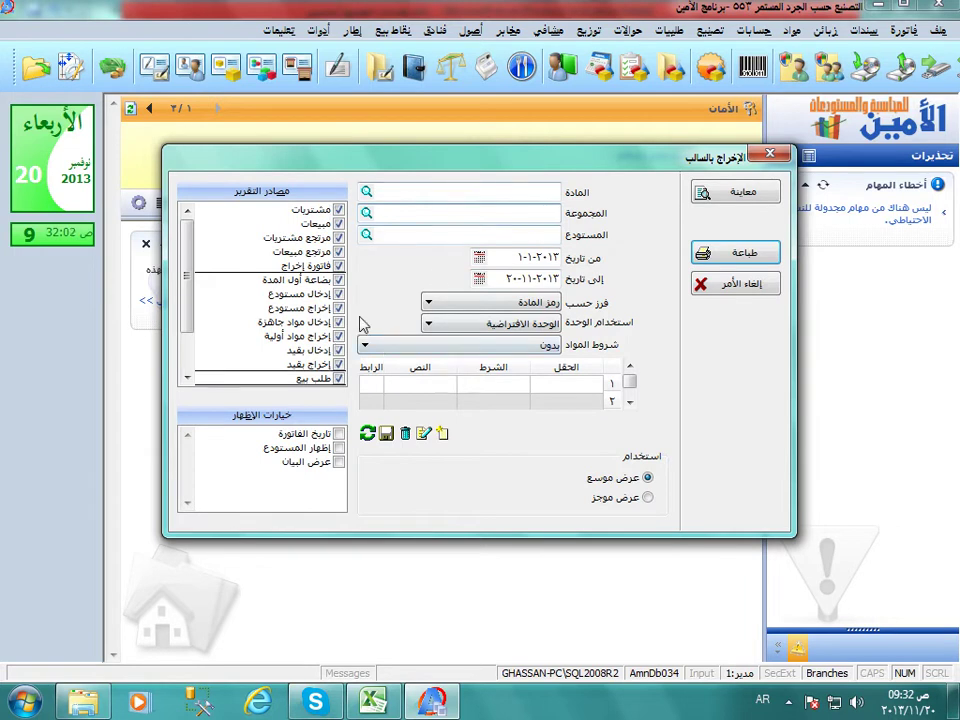
click(716, 287)
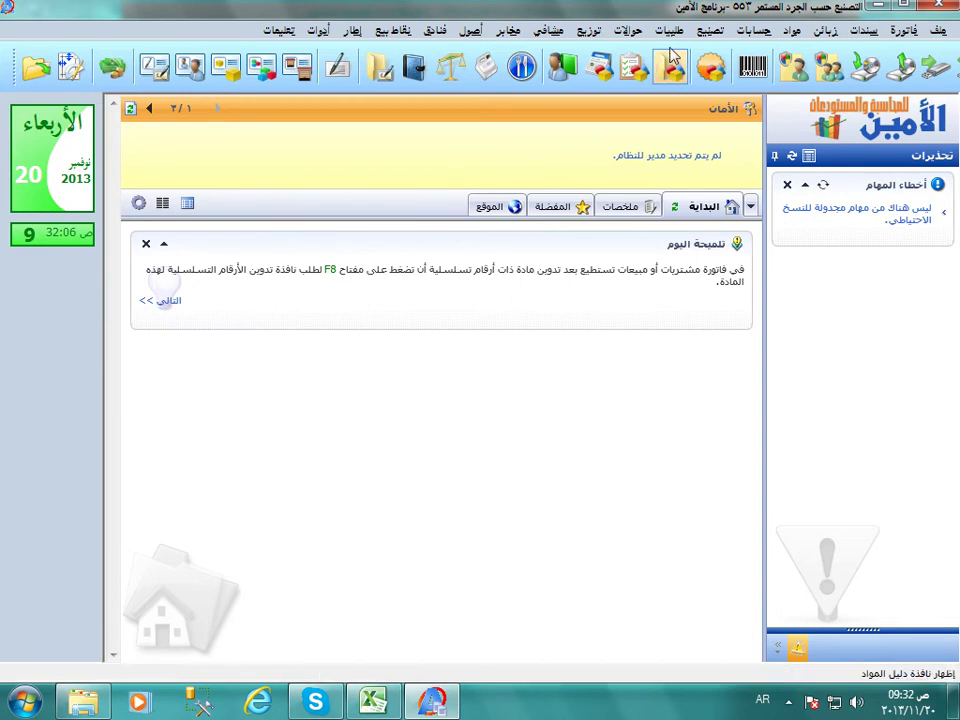
- Open manufacturing operations maintenance (صيانة عمليات التصنيع) and advance past the backup page to the settings for regenerating manufacturing invoices
click(709, 30)
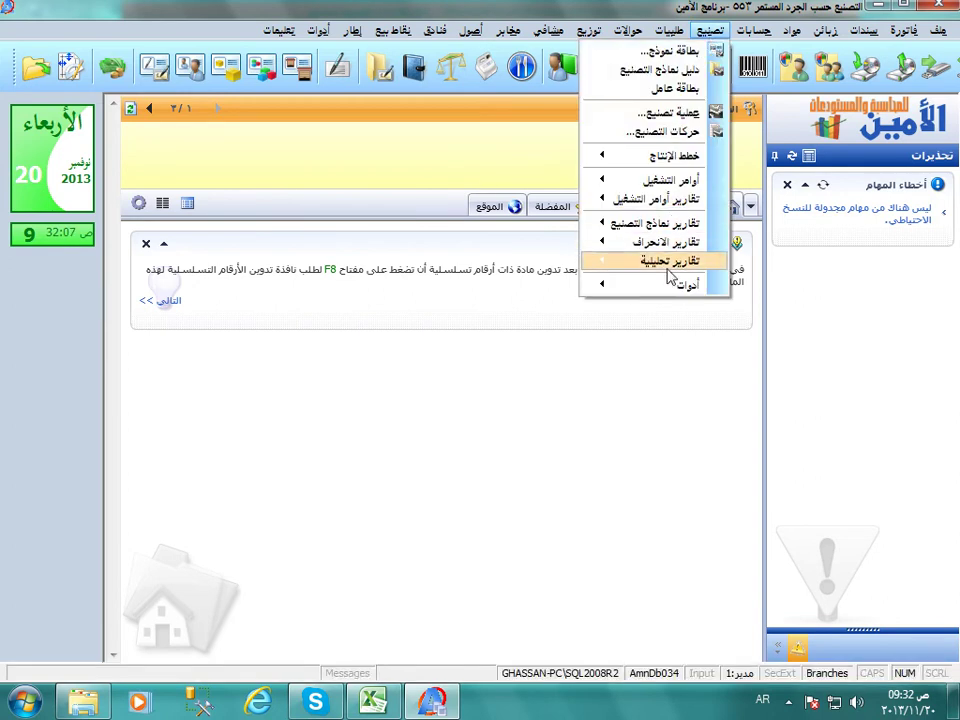
mouse_move(671, 281)
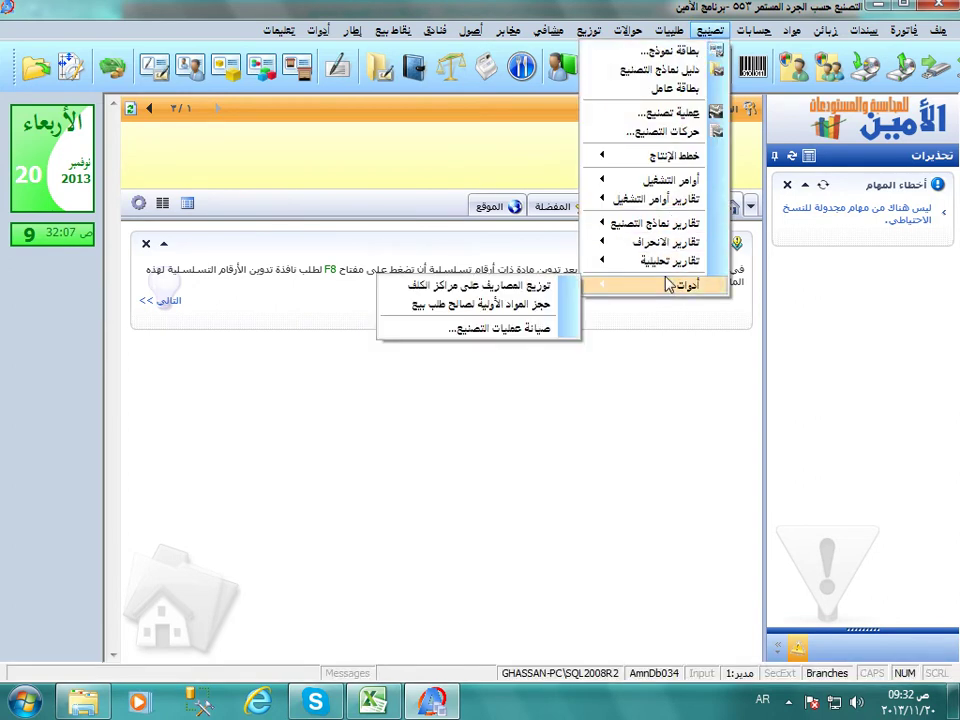
click(491, 330)
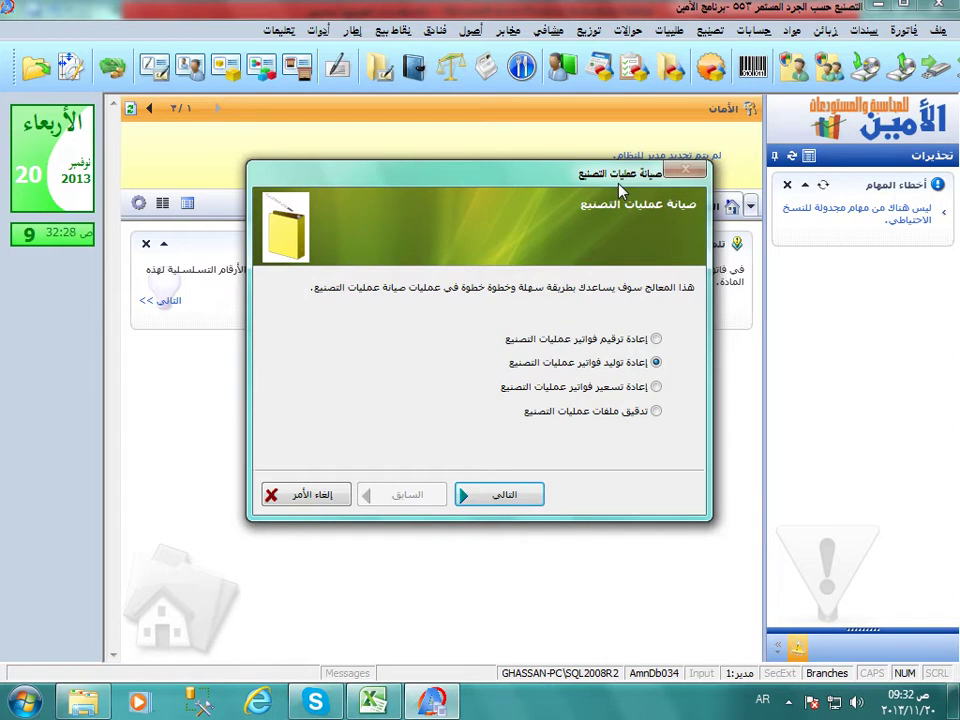
click(505, 497)
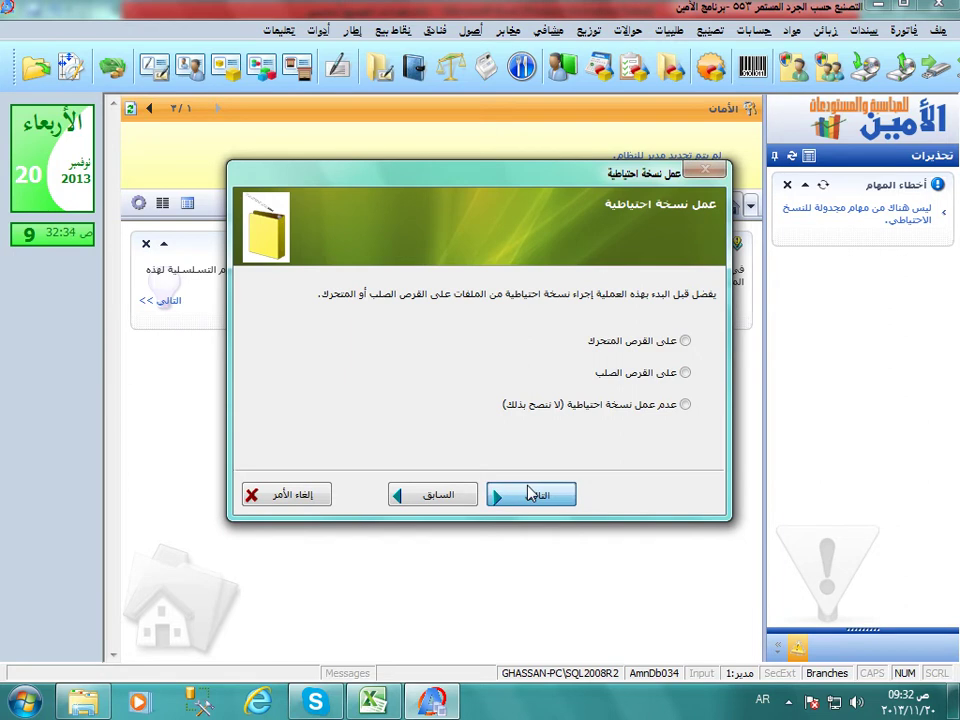
click(530, 495)
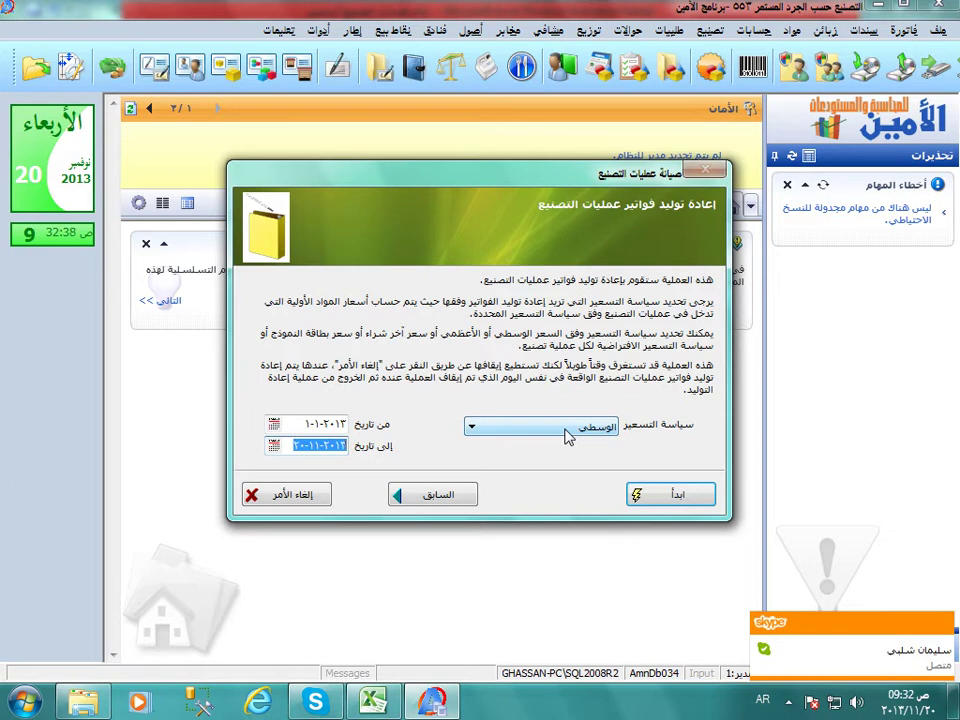
- Look through the pricing policy choices for invoice regeneration, leave الوسطي selected, and exit the maintenance wizard without starting it
key(Down)
key(Down)
key(Up)
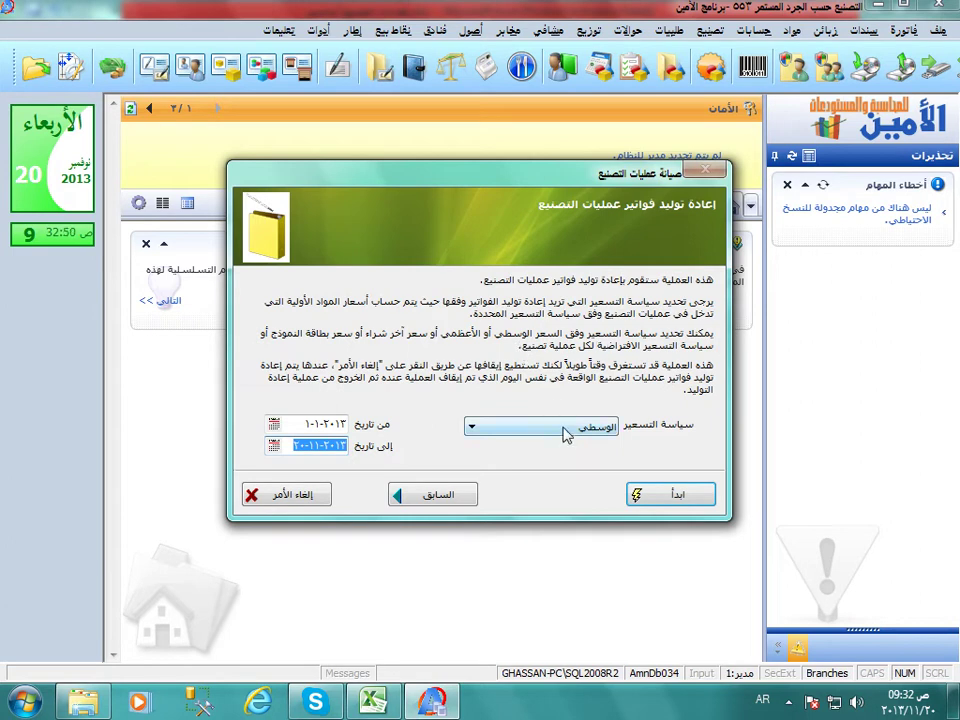
click(563, 433)
click(563, 433)
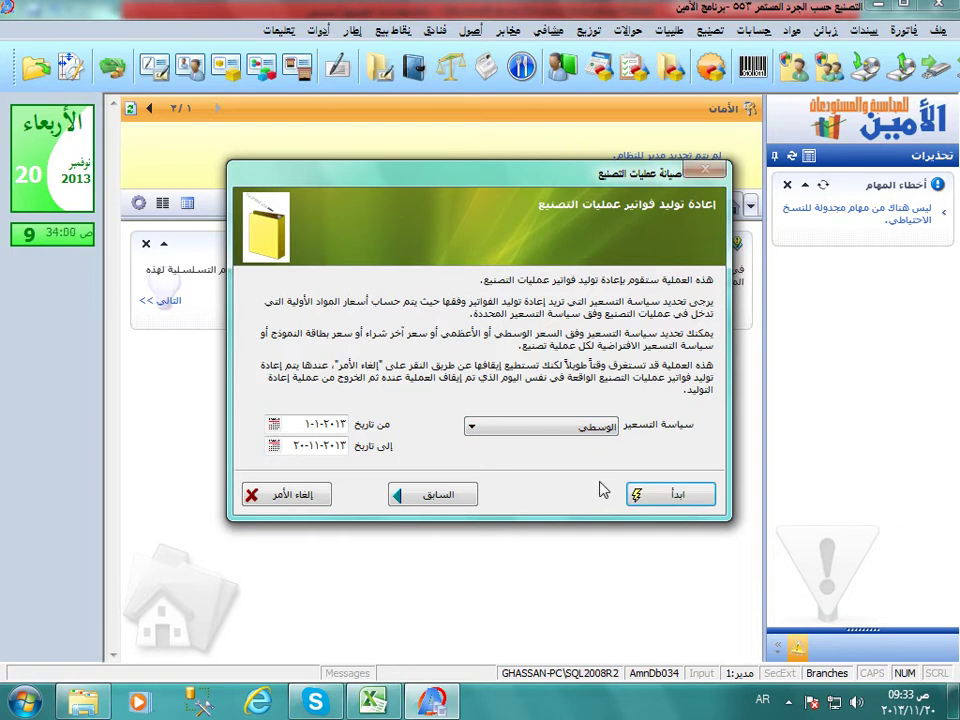
click(311, 496)
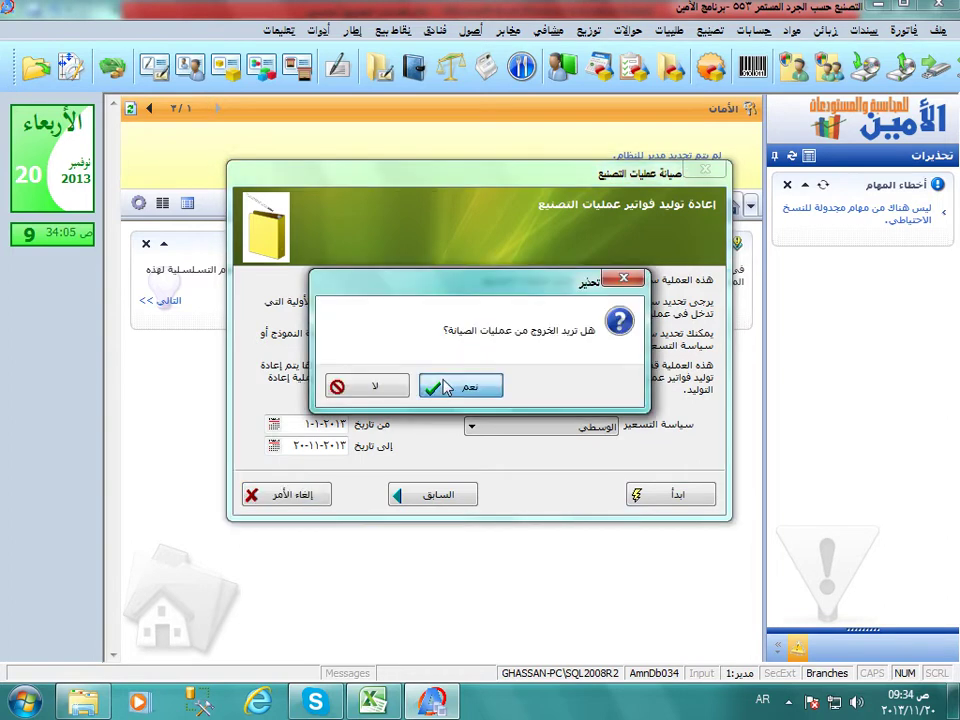
click(488, 386)
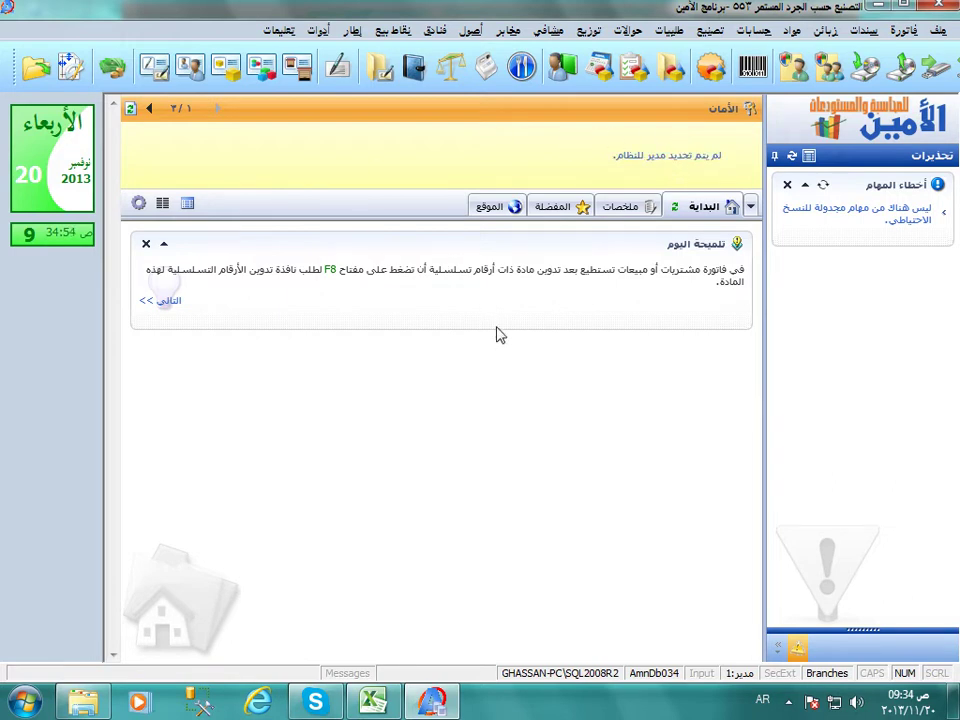
- Open file maintenance, review the invoice repricing (إعادة تسعير الفواتير) and journal voucher regeneration (إعادة توليد سندات القيد) entries, and close it without running
click(324, 32)
mouse_move(300, 246)
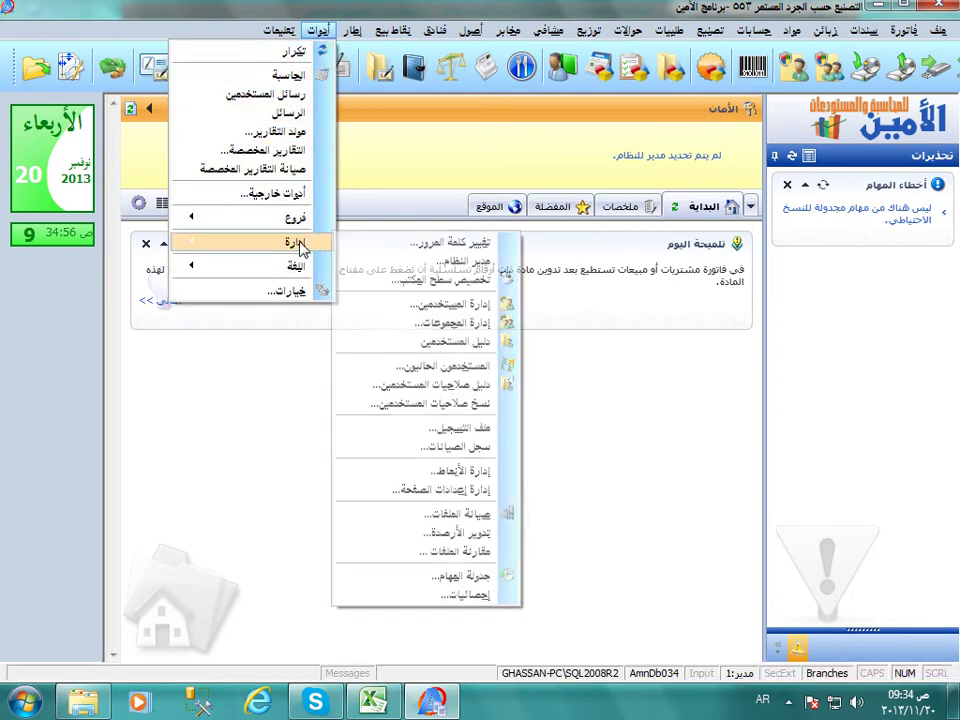
click(410, 514)
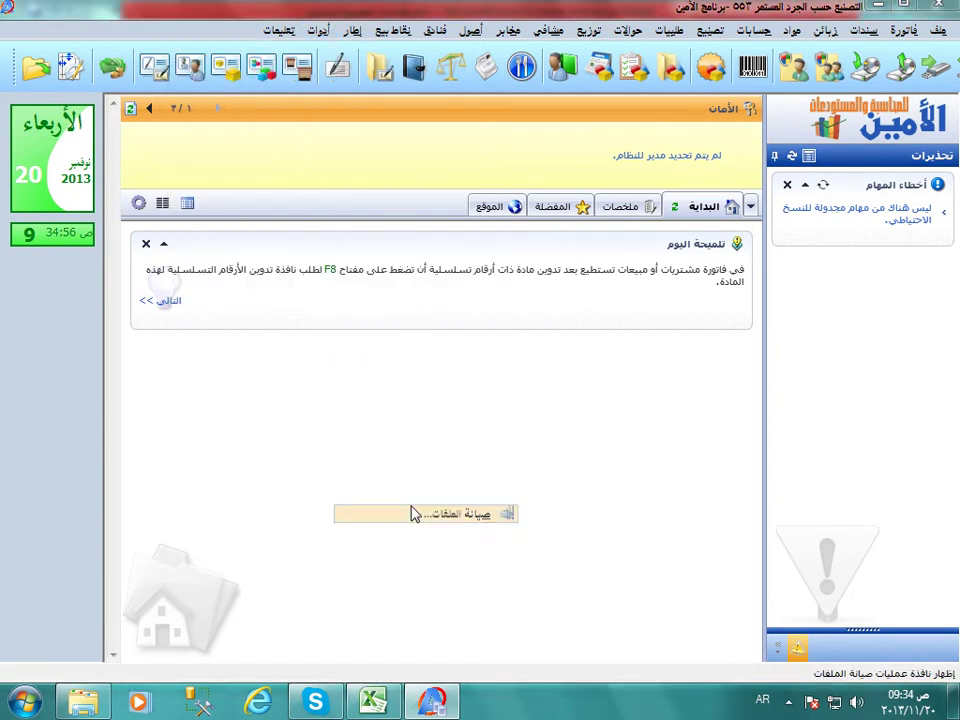
drag(204, 255, 206, 313)
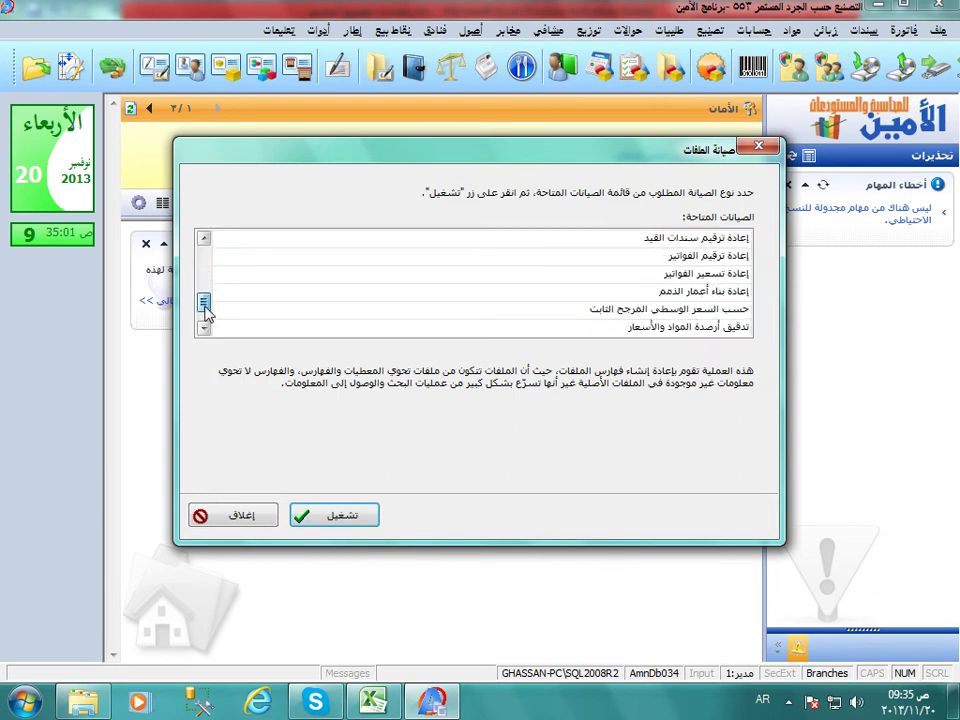
click(473, 275)
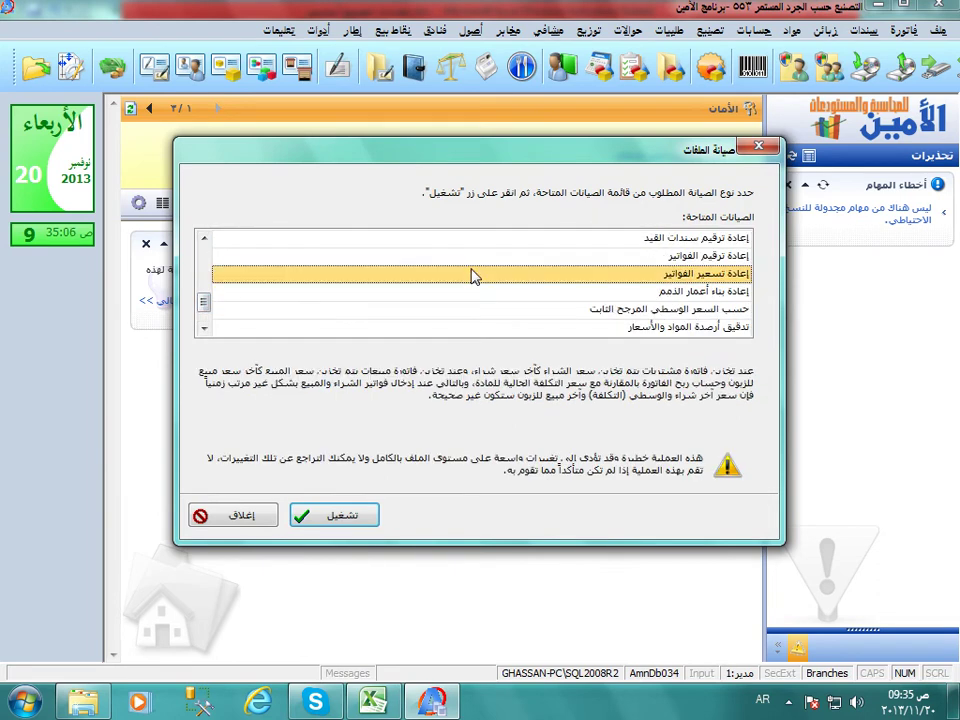
click(487, 247)
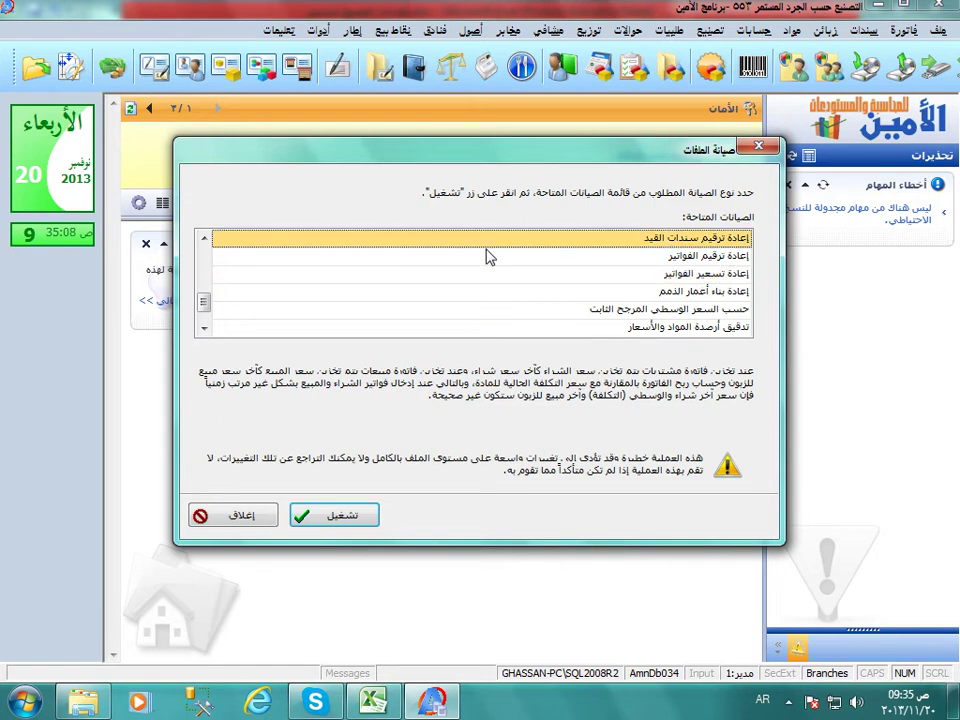
scroll(487, 257, up, 1)
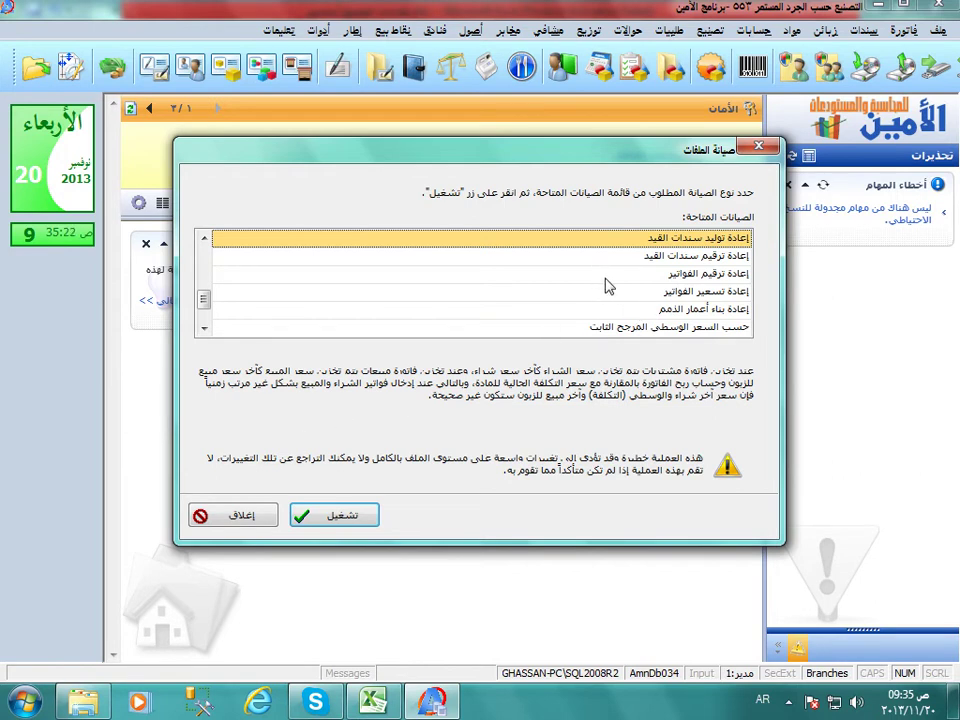
click(243, 516)
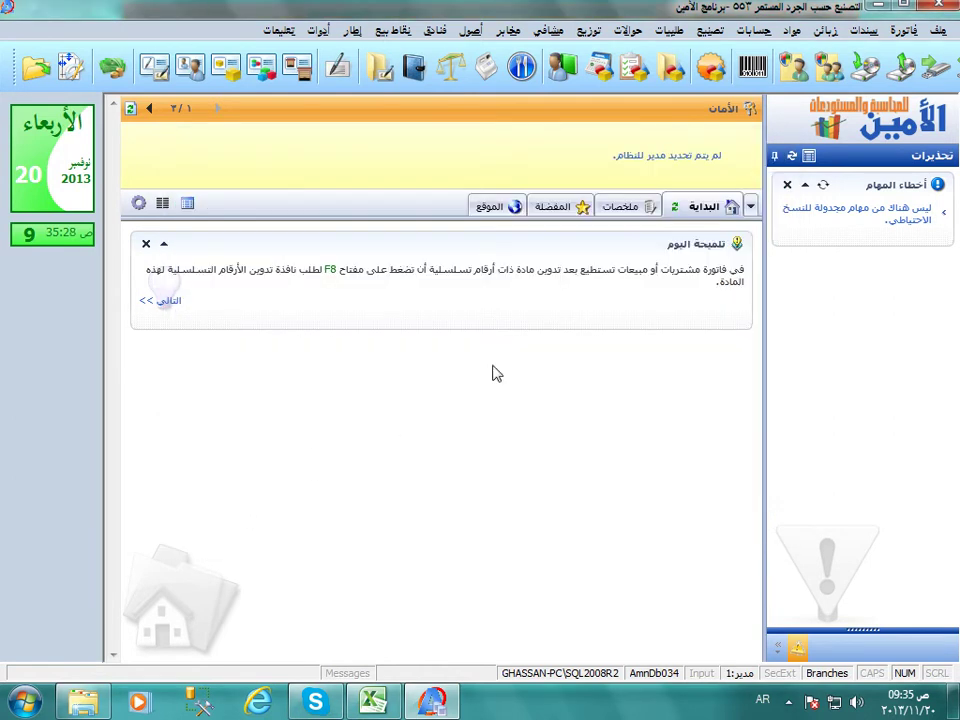
- Open the manufactured materials cost deviation report (انحراف تكلفة المواد المصنعة) and set its intermediate account to 72-وسيط إدخال
click(710, 30)
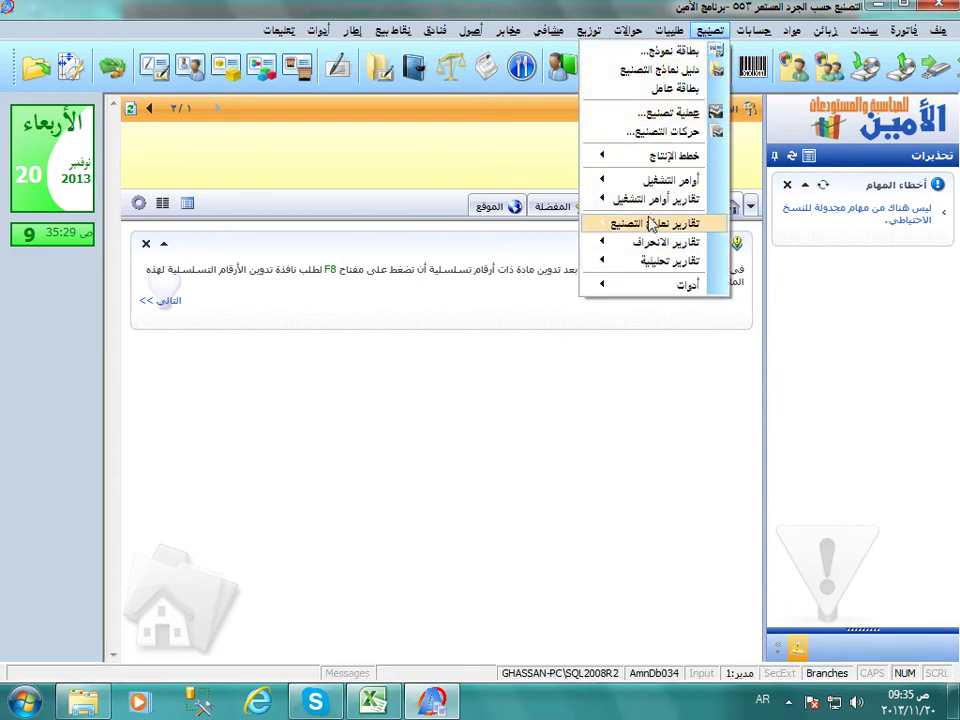
mouse_move(648, 246)
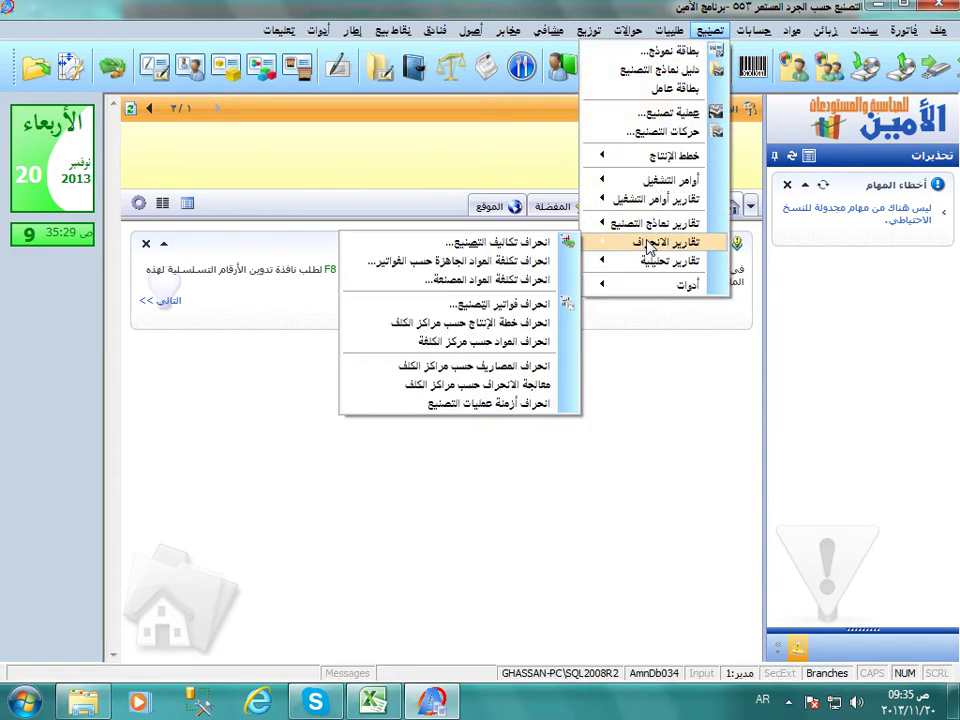
click(485, 280)
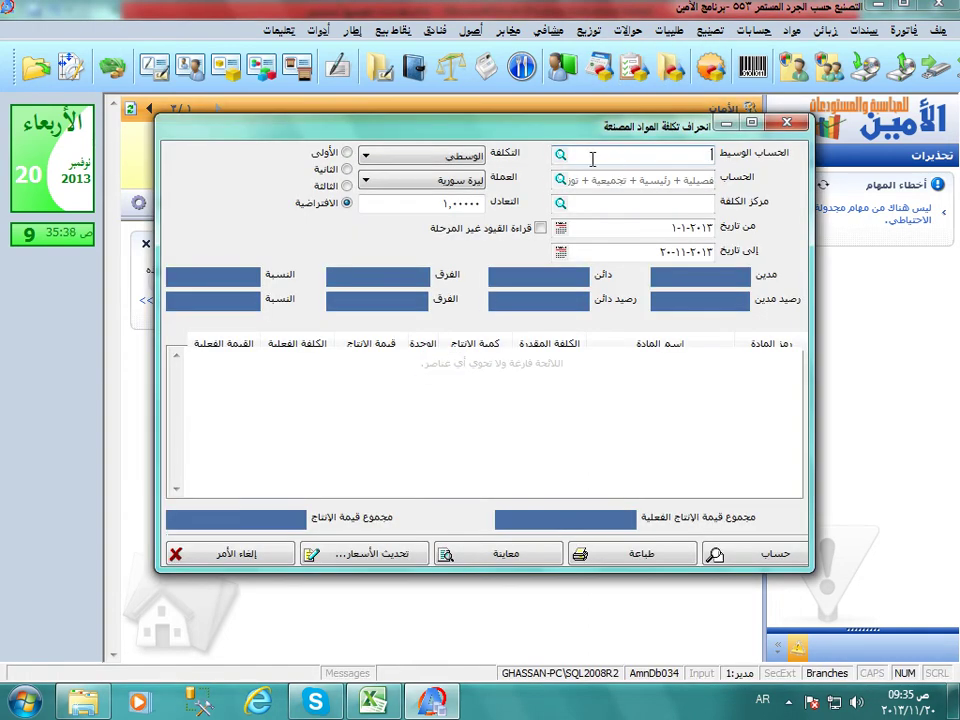
text(71)
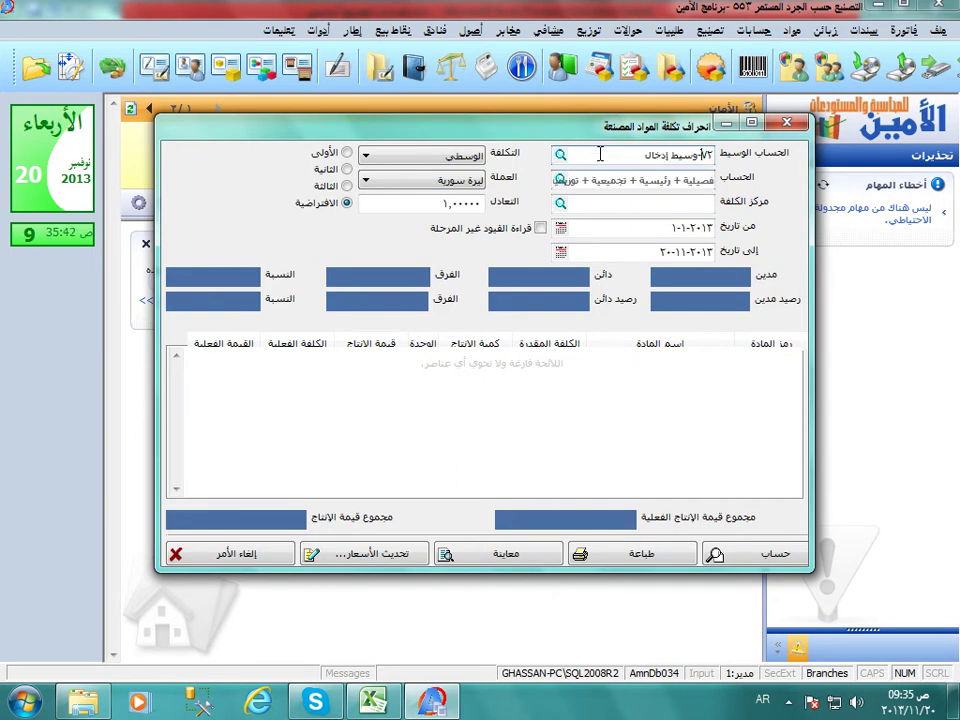
drag(645, 156, 697, 157)
click(695, 157)
click(680, 177)
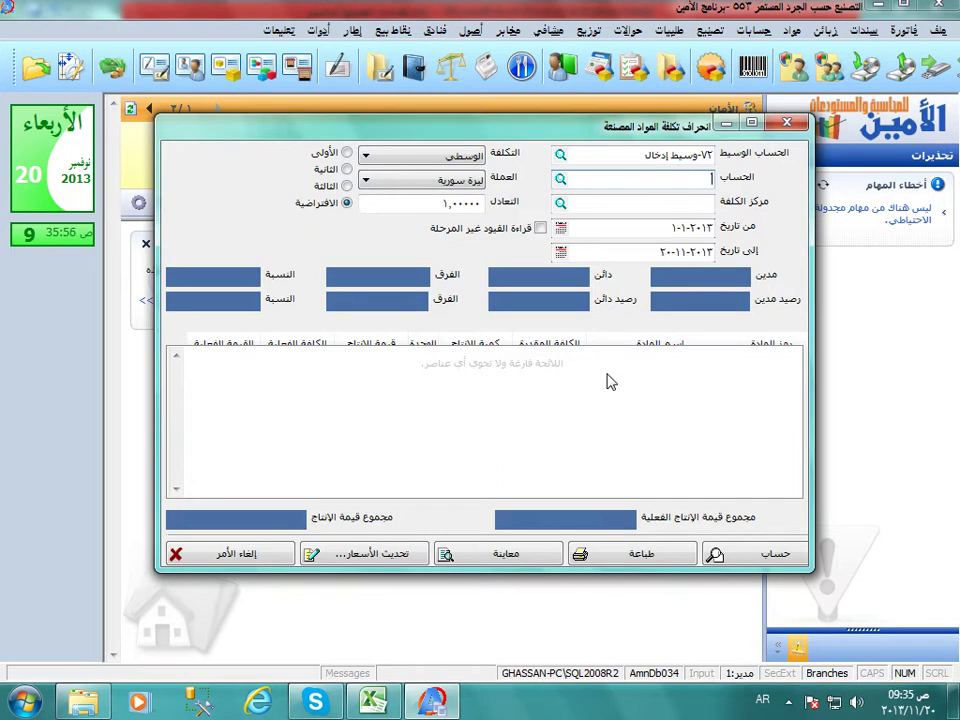
click(683, 153)
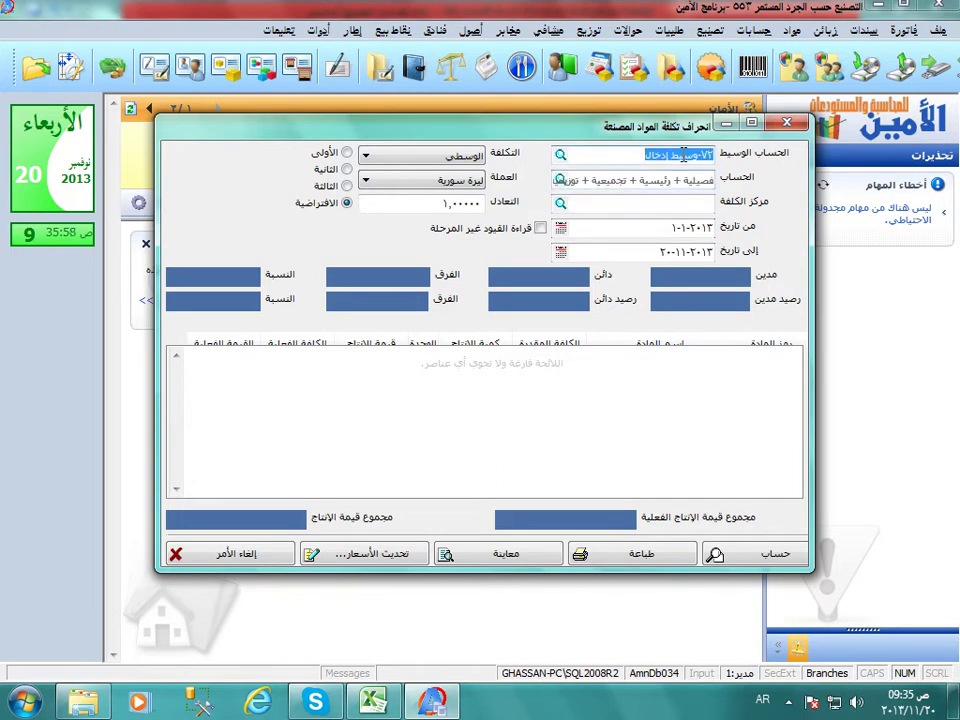
click(668, 153)
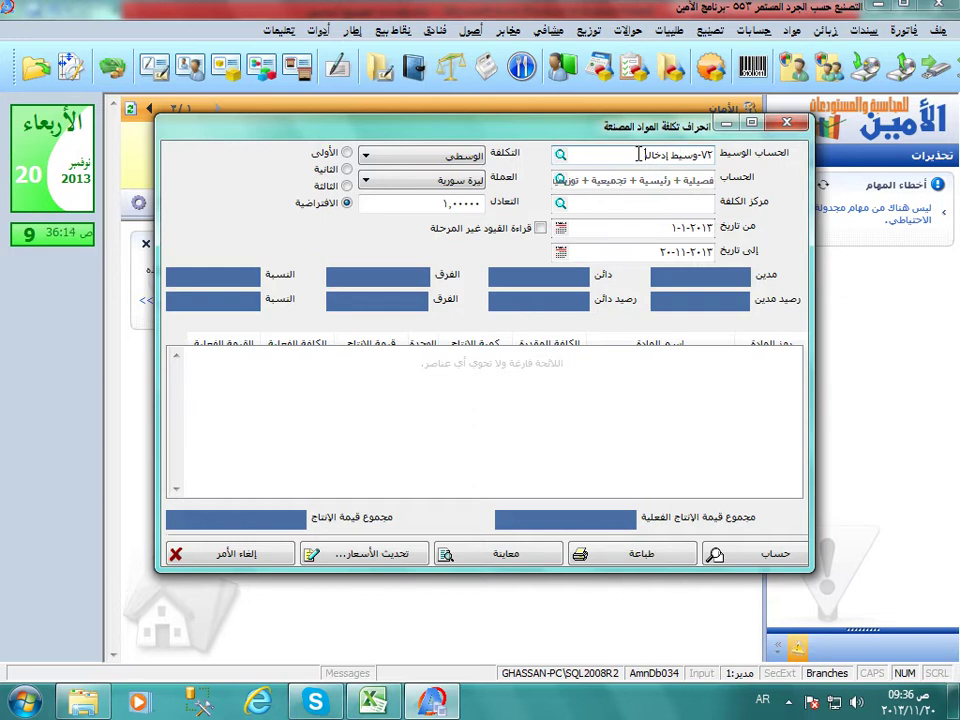
drag(636, 155, 742, 165)
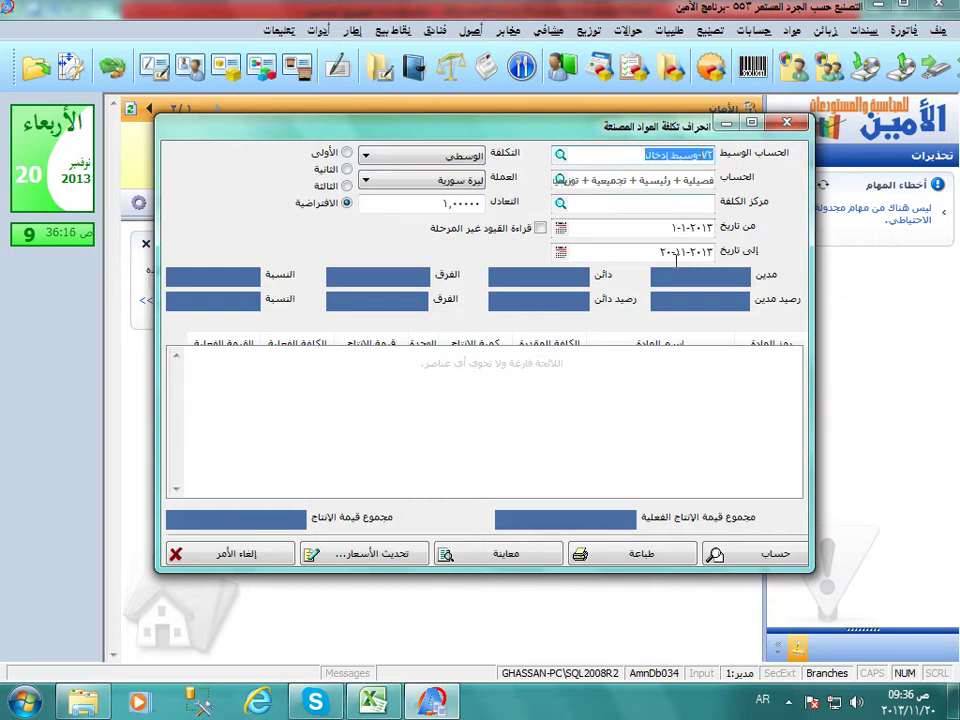
- Set the report's account (الحساب) to 7-الحركة الصناعية and calculate the deviation
click(617, 178)
key(BackSpace)
text(7)
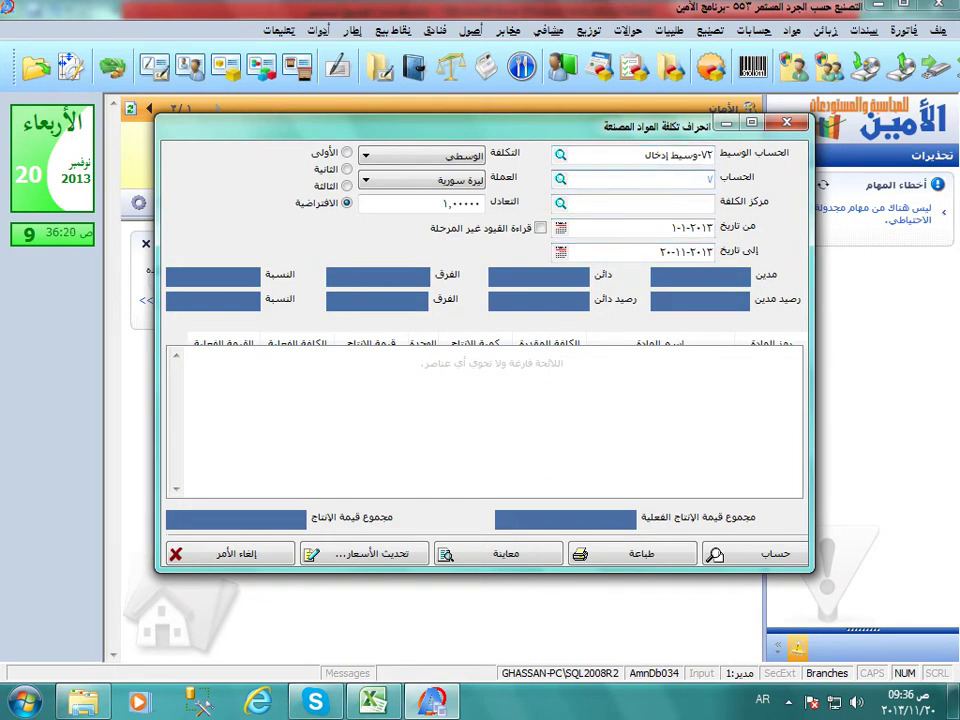
key(Return)
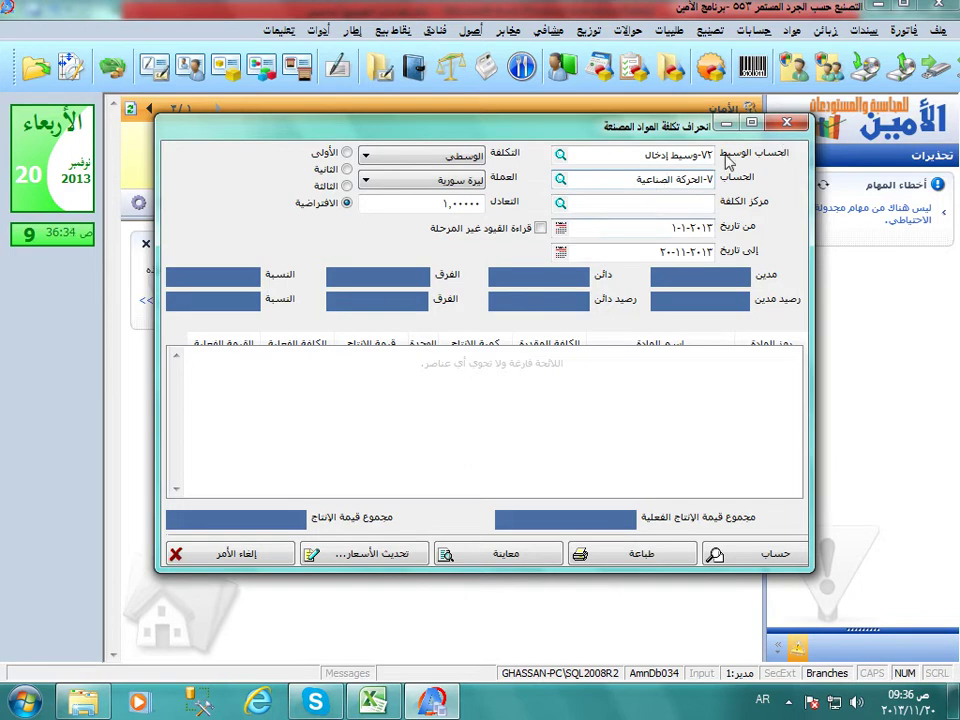
click(748, 555)
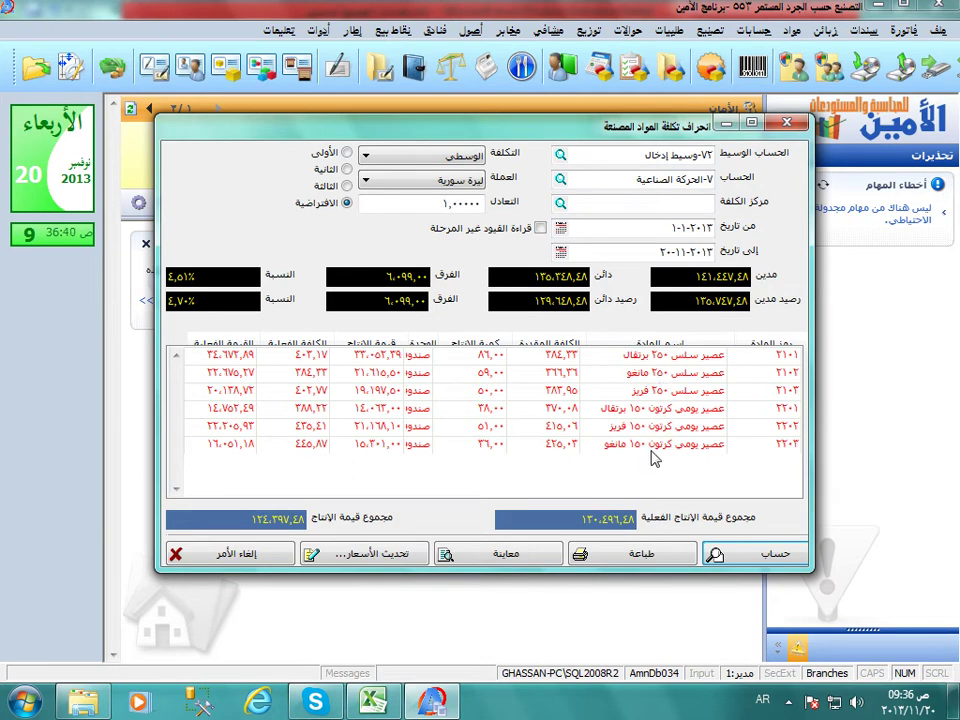
- Examine the calculated report's intermediate account alongside the production quantity of material 2101
click(676, 160)
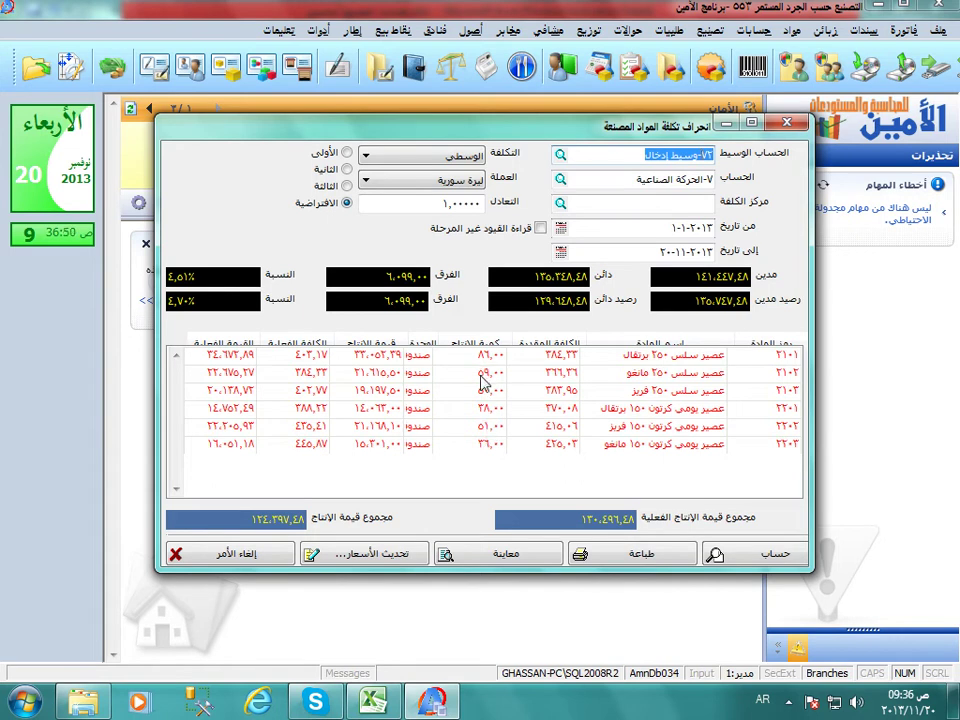
double_click(640, 157)
drag(640, 157, 718, 172)
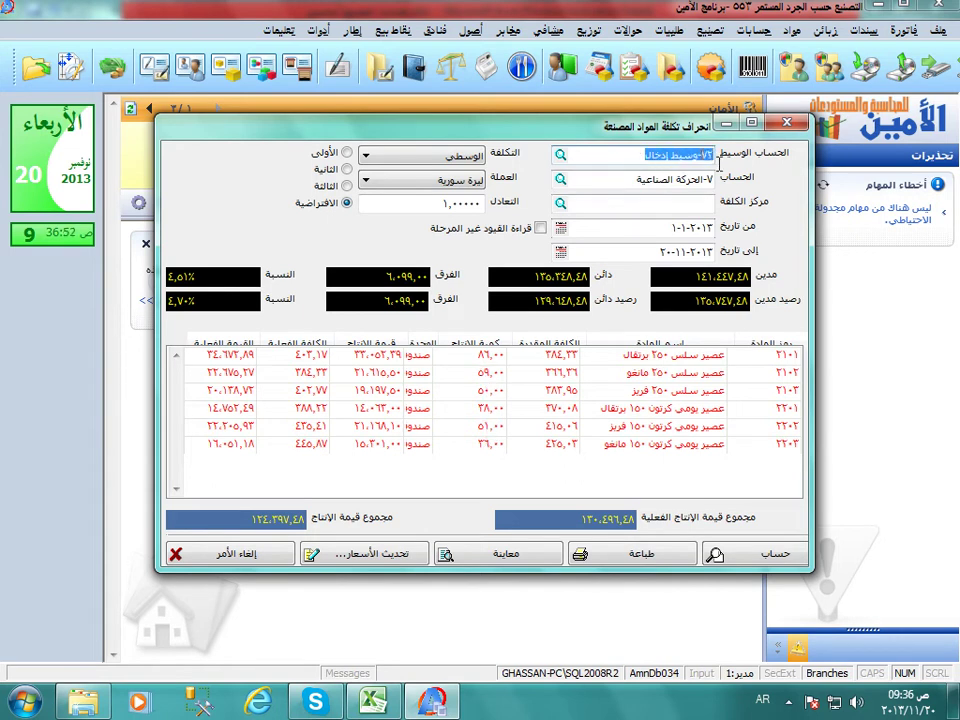
click(697, 155)
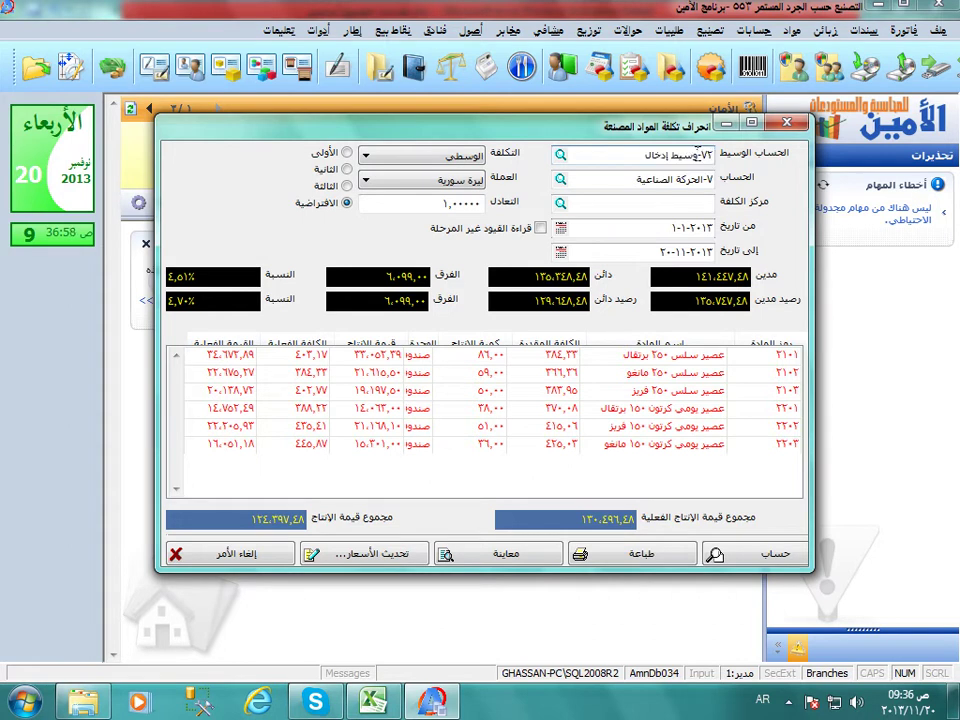
click(494, 363)
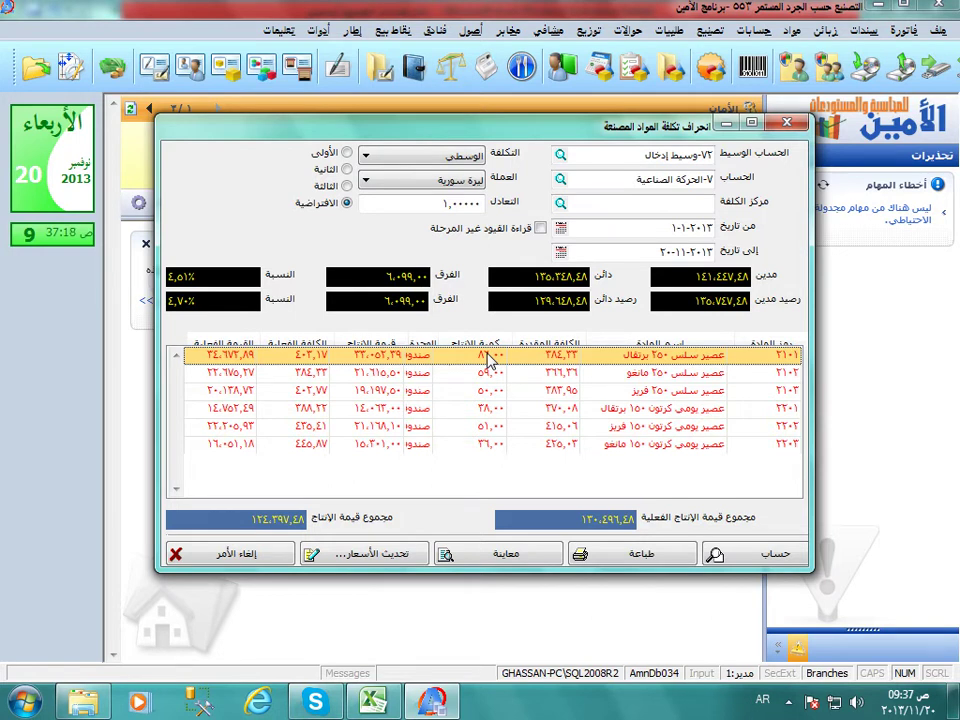
- Open a blank purchase return invoice (مرتجع مشتريات) and move it below the report's first rows to compare its quantity column with the production quantities
click(903, 31)
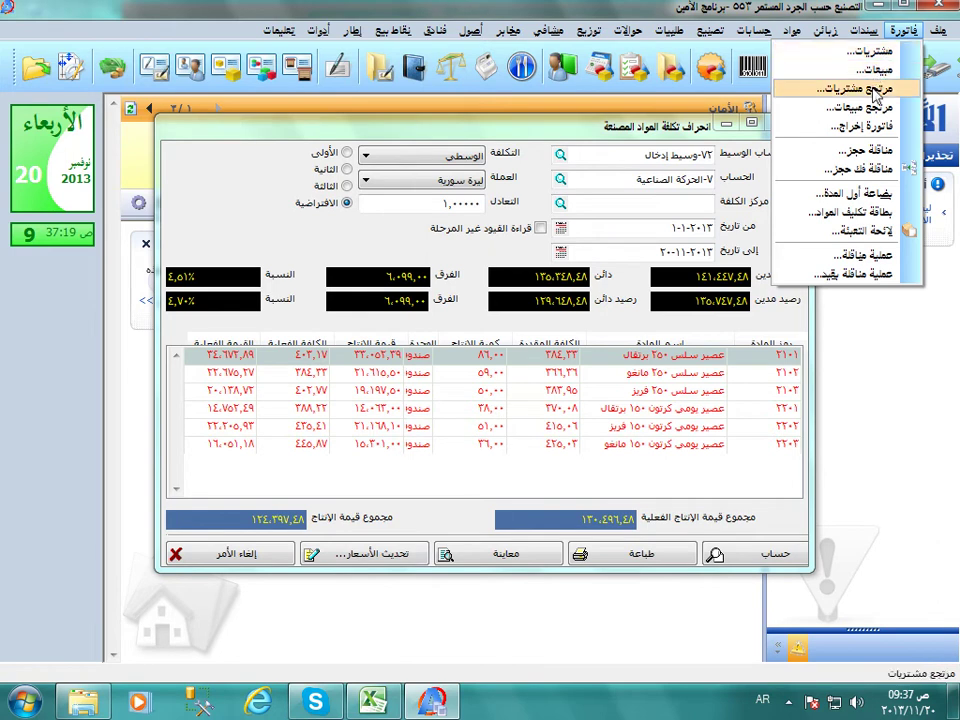
key(Escape)
click(560, 296)
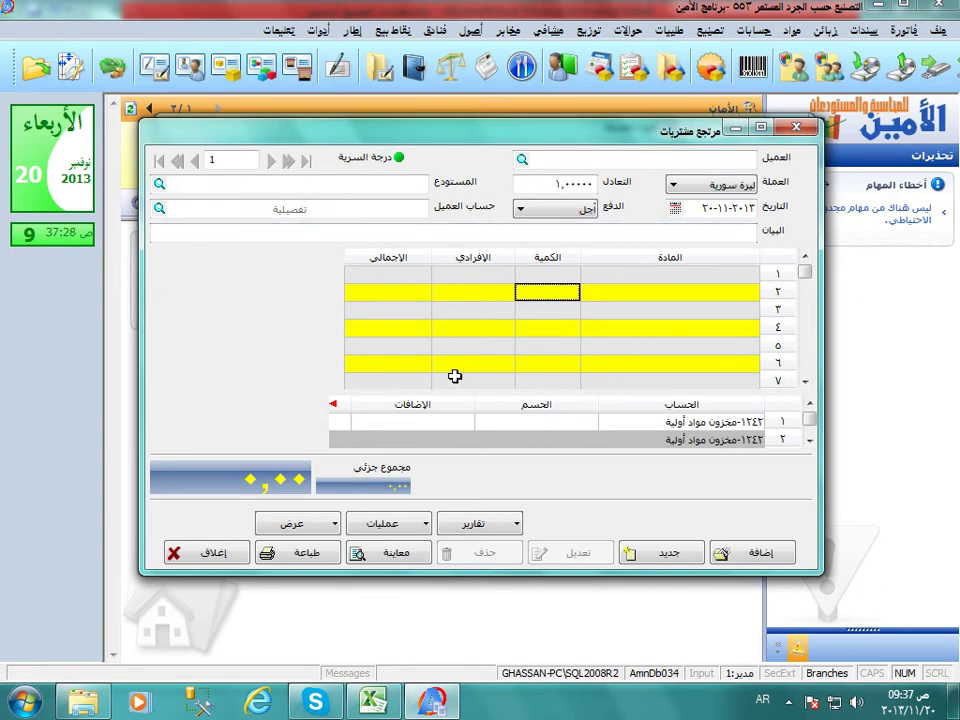
drag(510, 133, 488, 370)
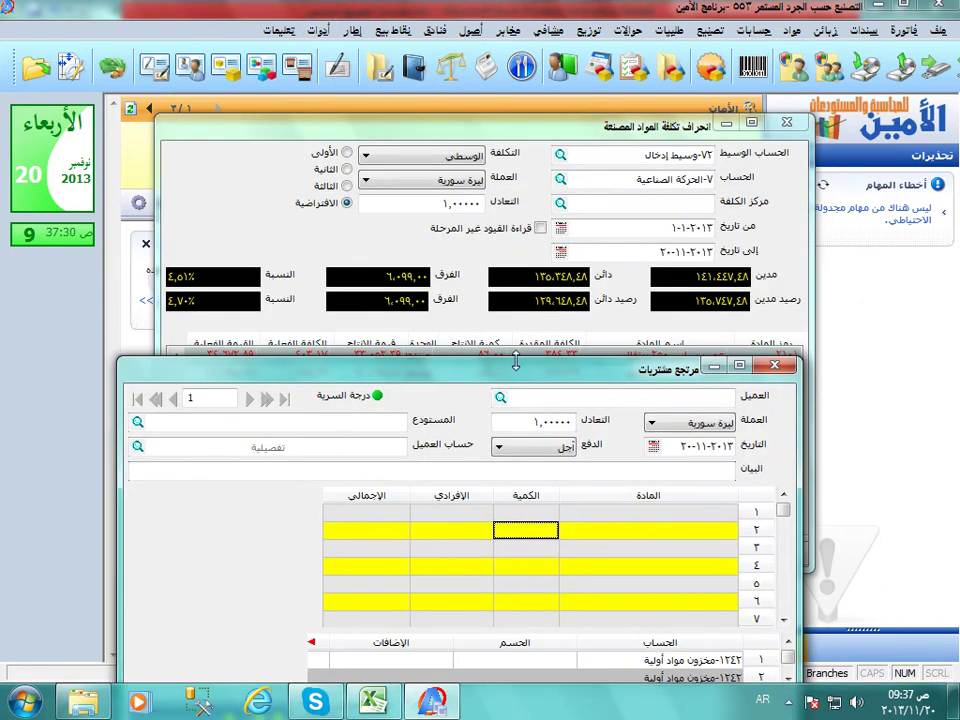
drag(508, 326, 540, 380)
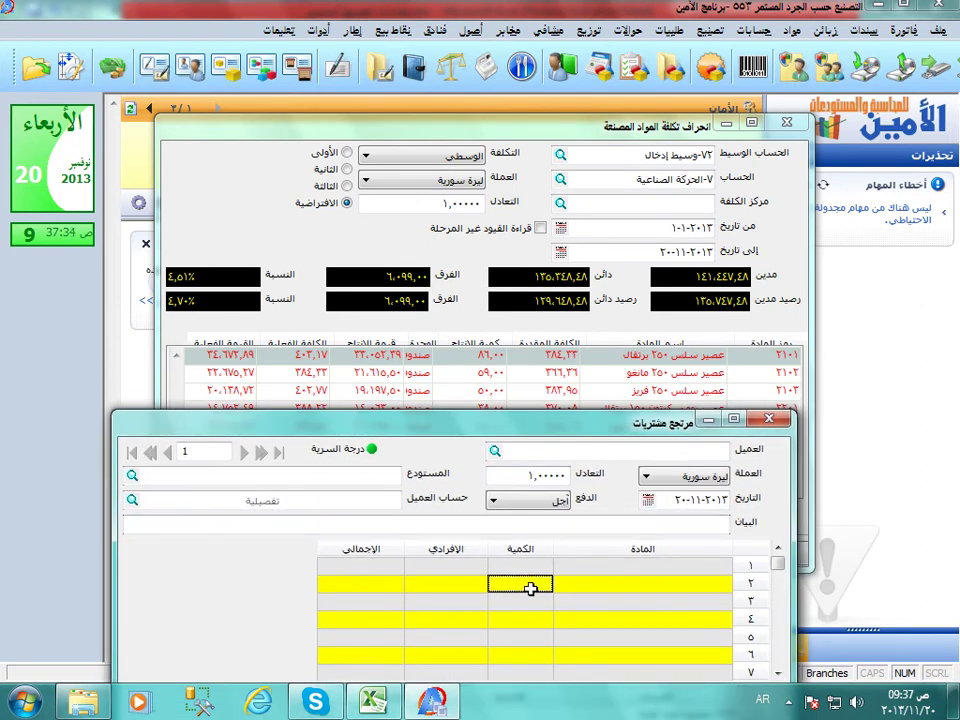
drag(552, 428, 548, 419)
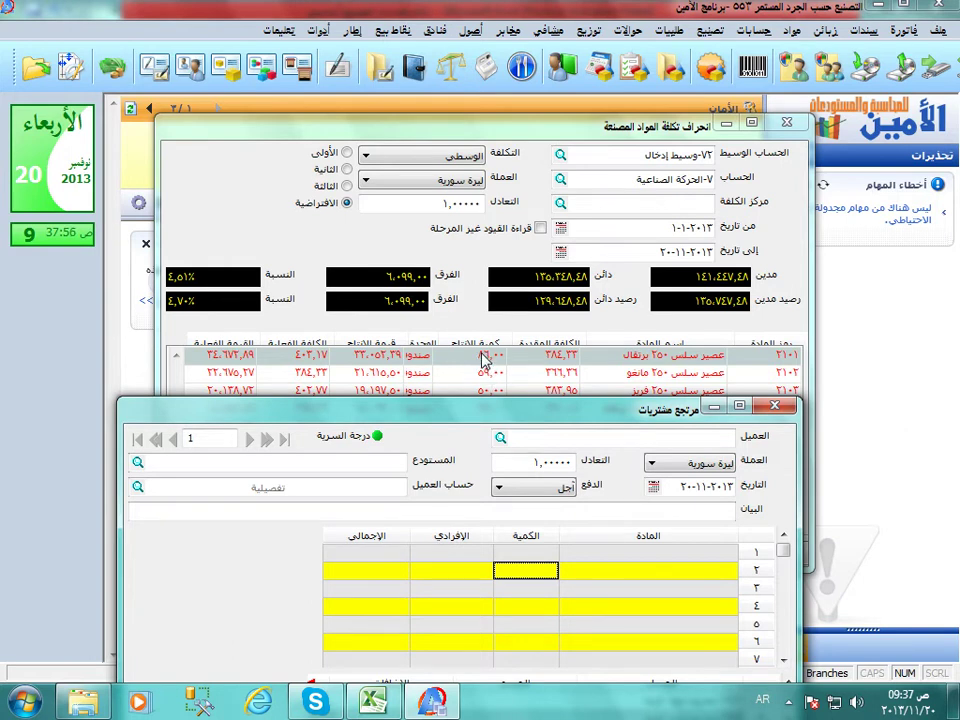
drag(508, 416, 519, 405)
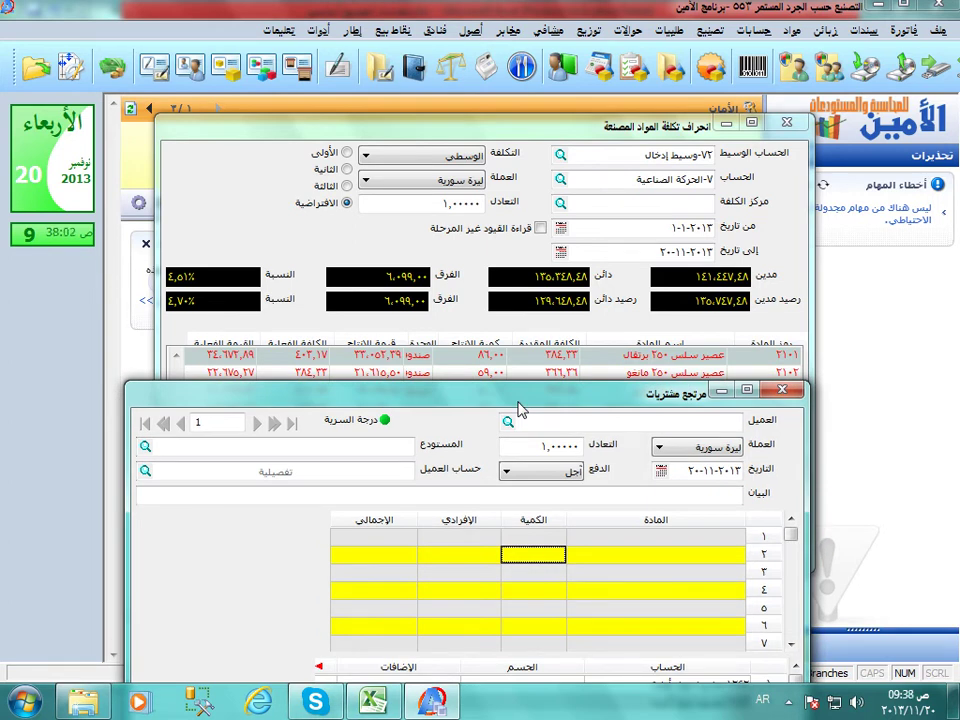
- Compare the report's intermediate account with the purchase return invoice's customer account field (حساب العميل), and close the invoice without adding it
double_click(627, 160)
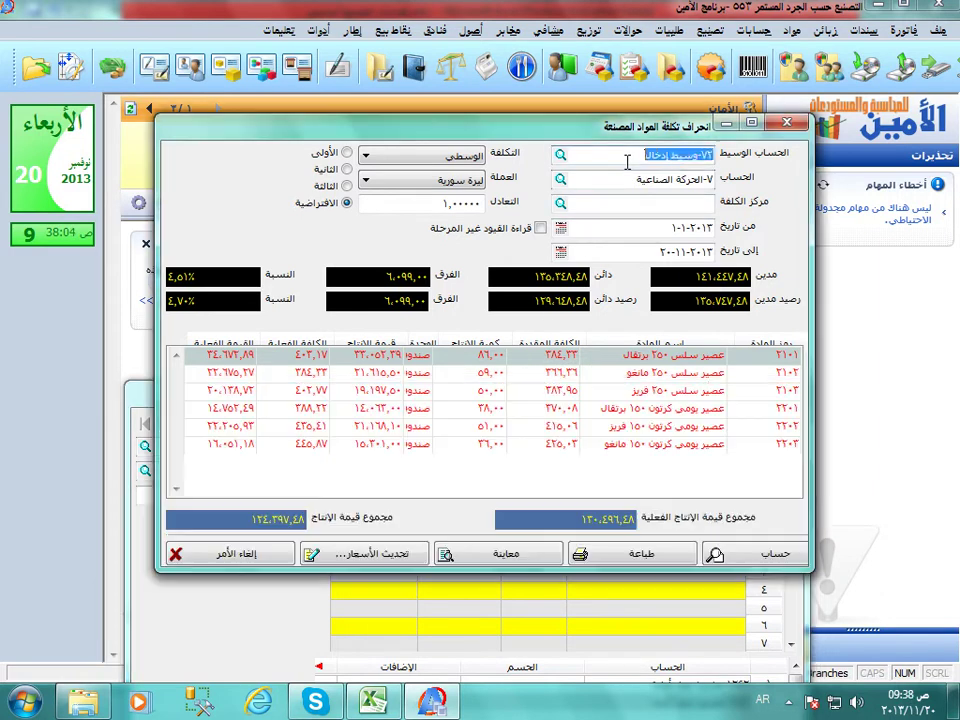
drag(627, 160, 714, 158)
key(ctrl+Tab)
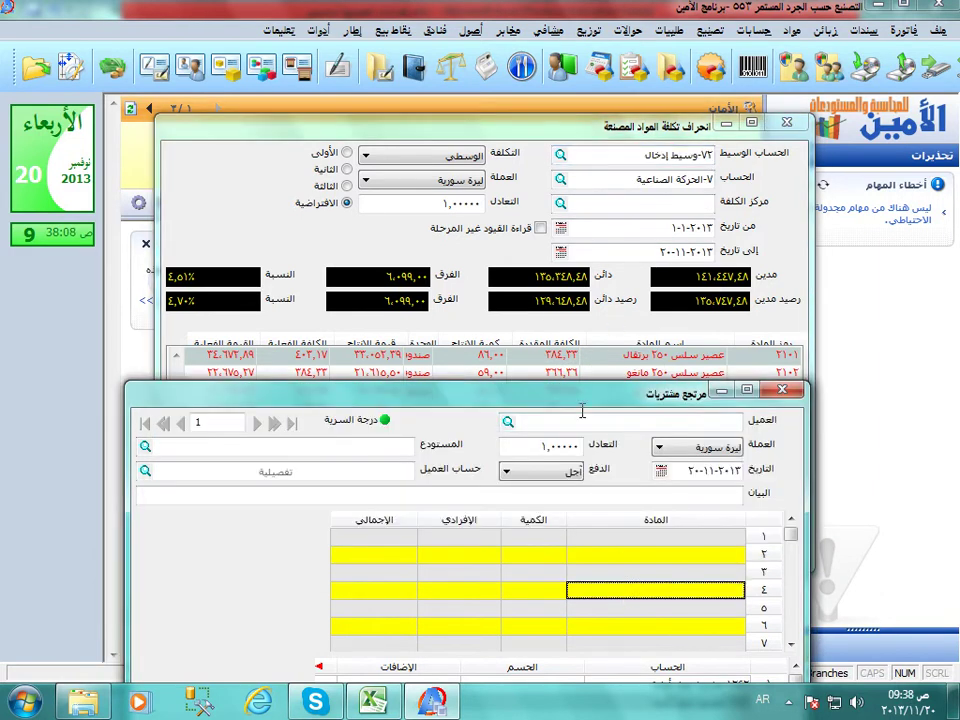
drag(580, 397, 585, 216)
click(606, 374)
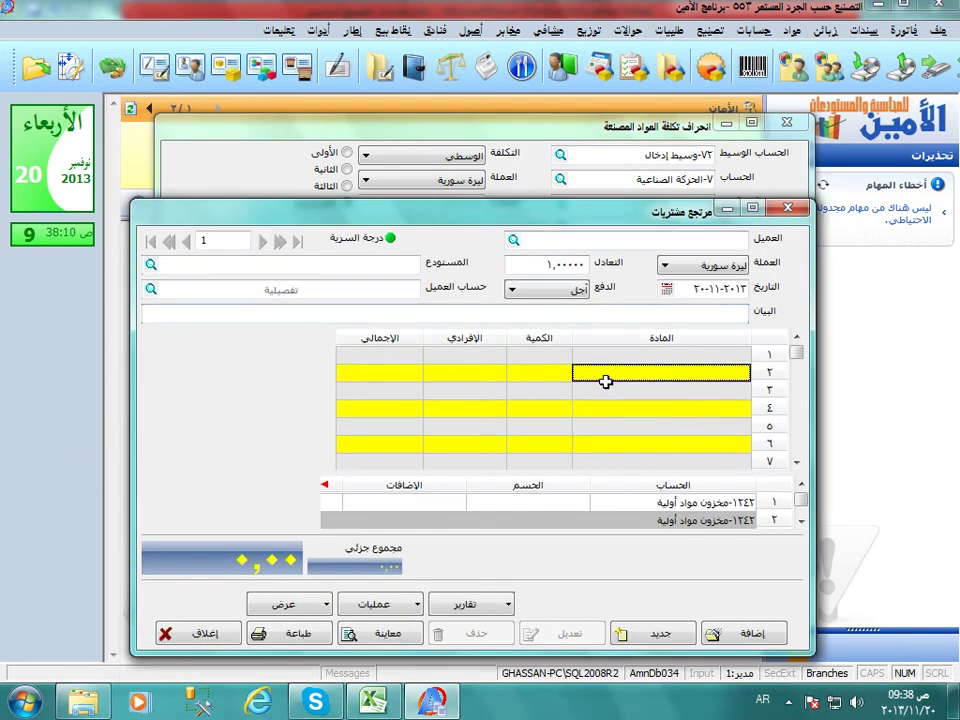
click(377, 286)
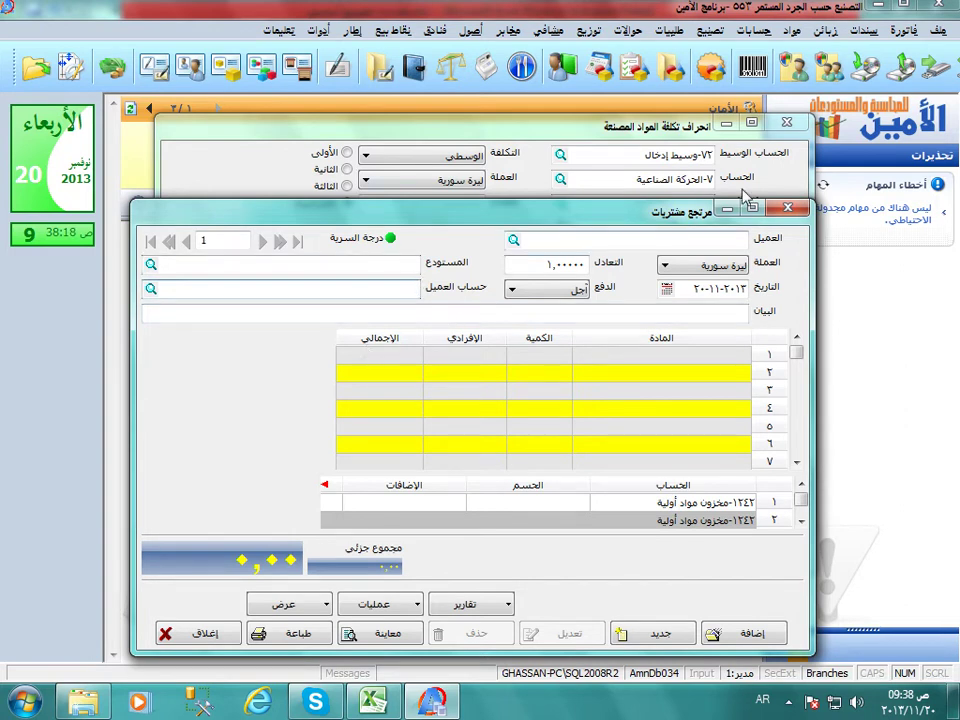
click(788, 207)
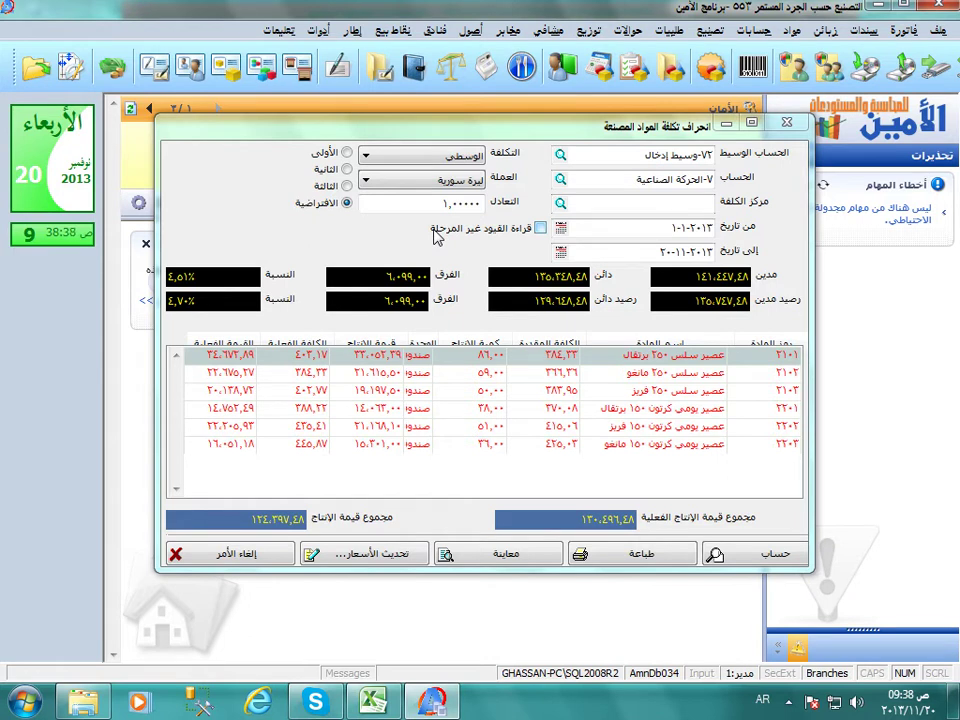
- Review how the report's intermediate account and main account relate to the production quantity and estimated cost of material 2101
click(647, 176)
key(shift+Tab)
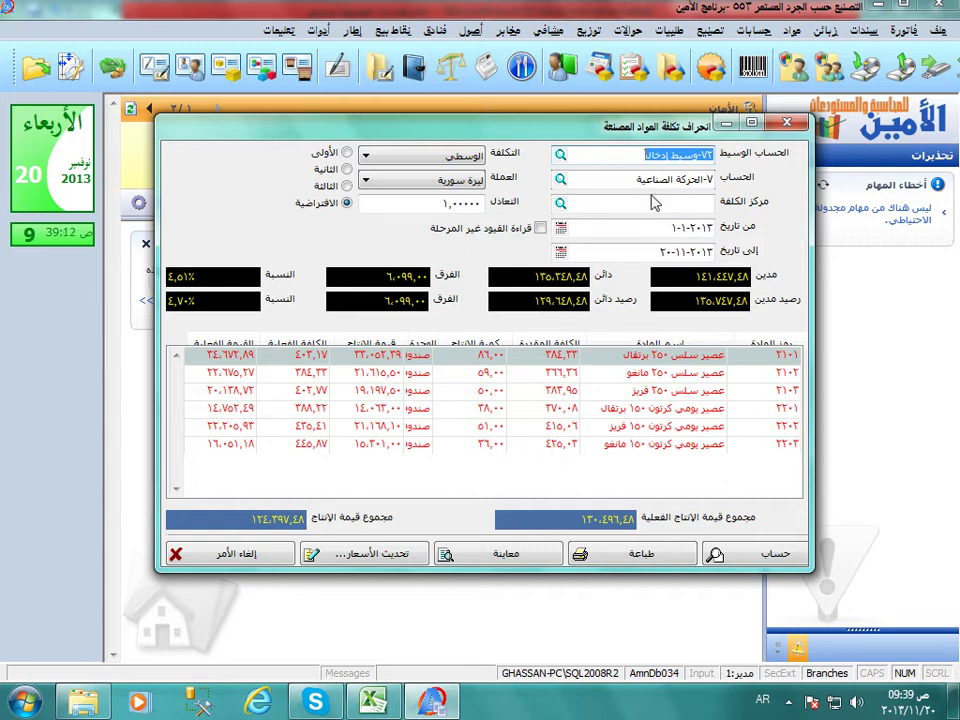
click(609, 157)
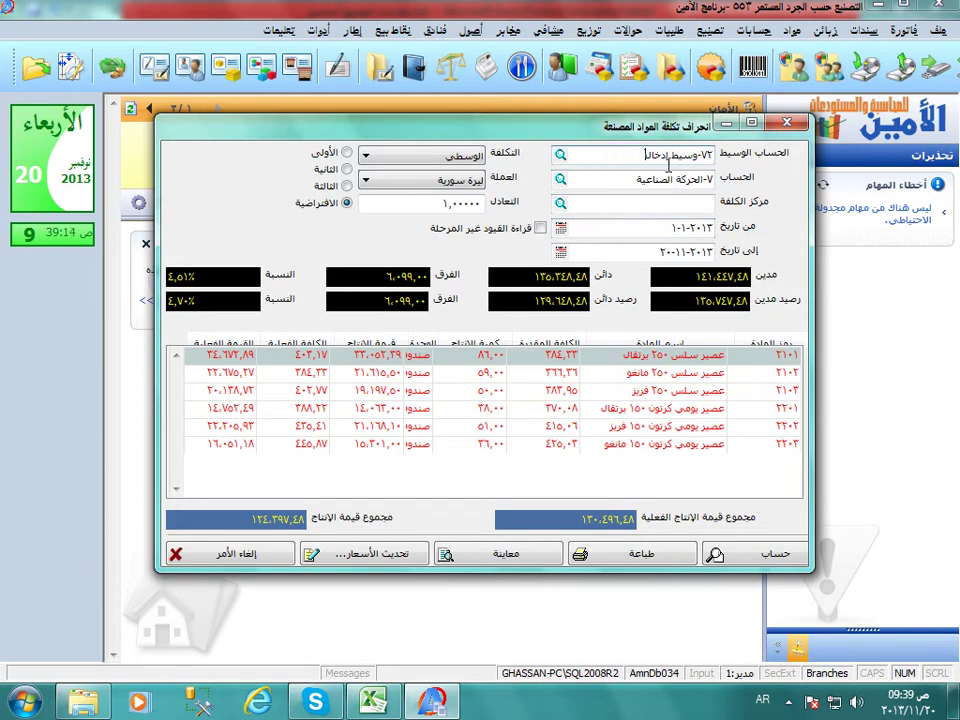
drag(609, 157, 697, 160)
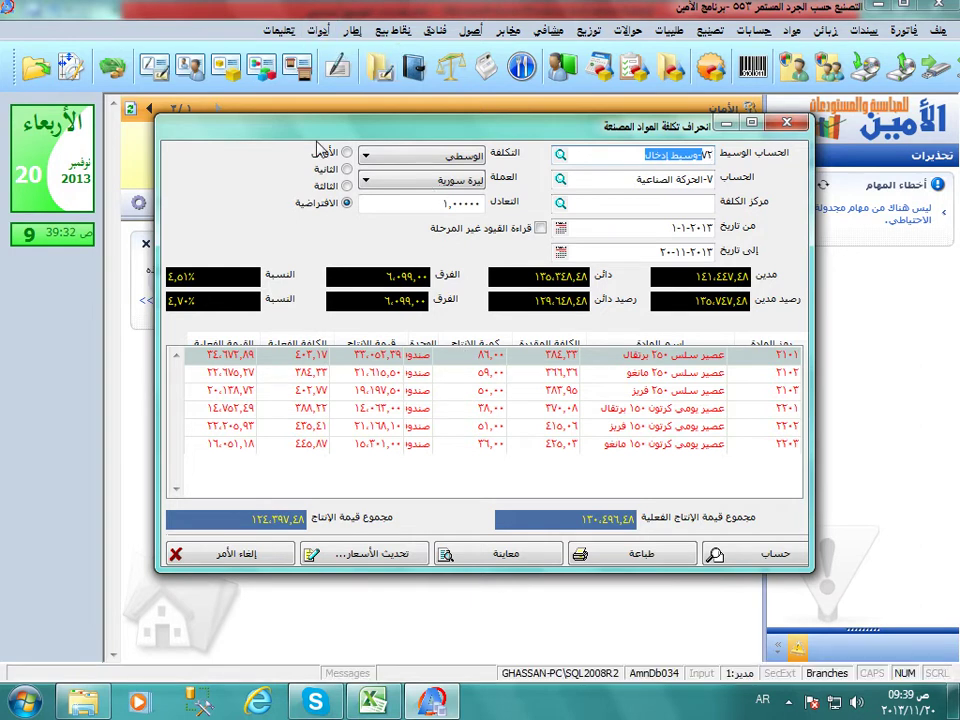
click(677, 158)
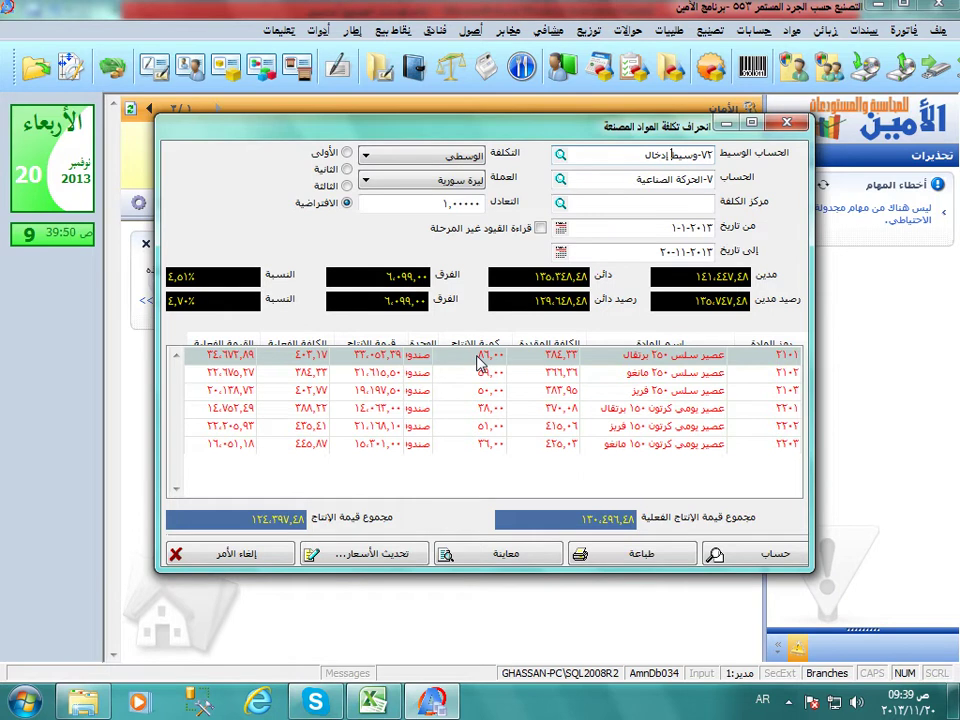
double_click(647, 155)
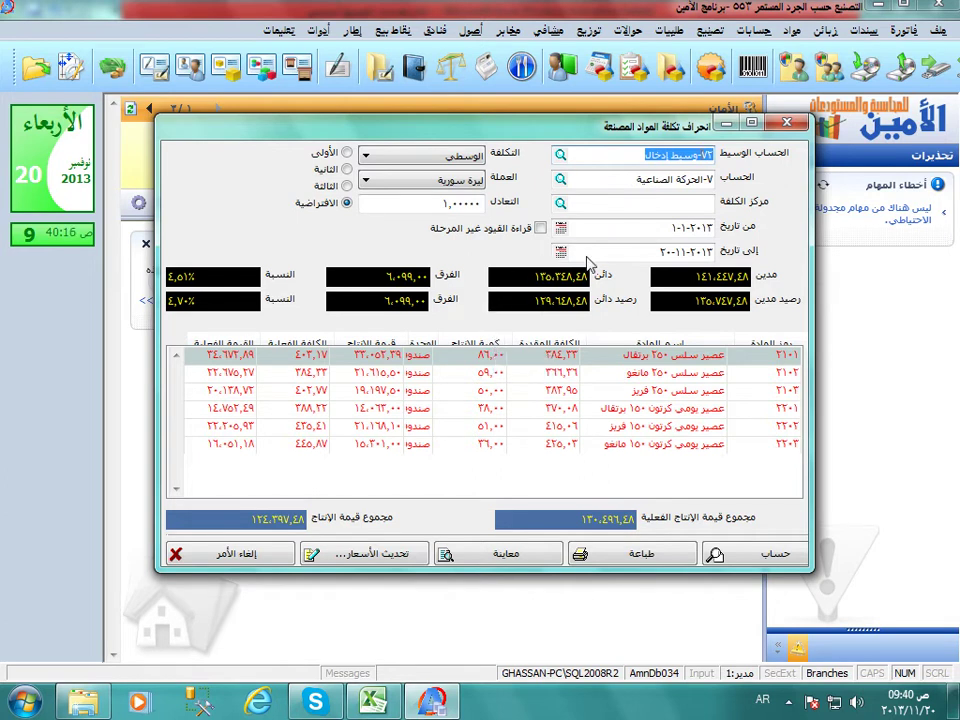
click(643, 227)
key(shift+Tab)
key(shift+Tab)
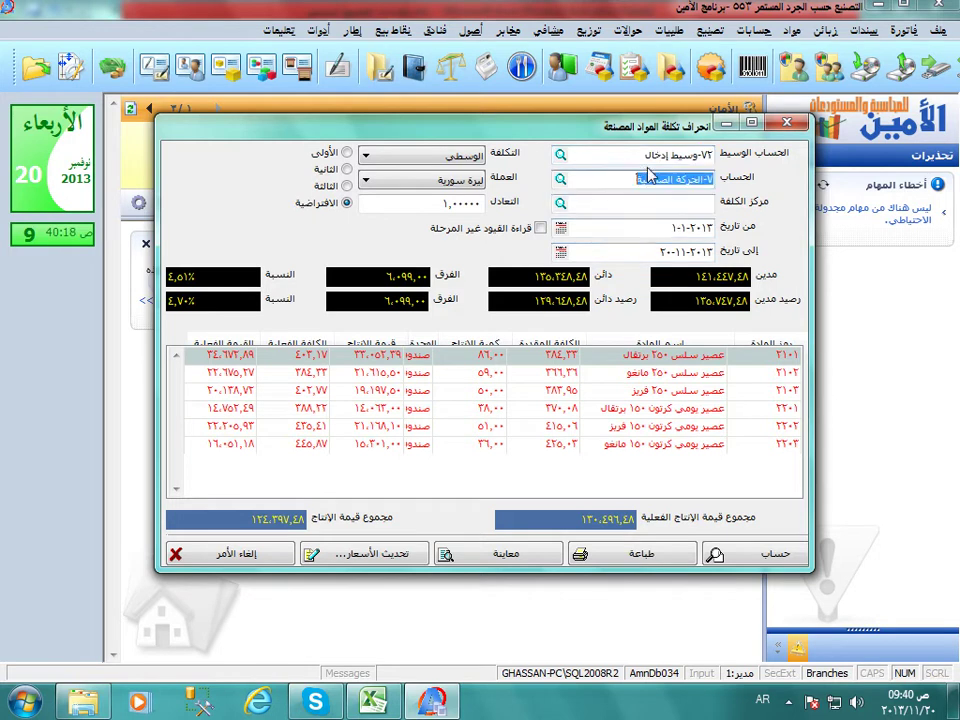
key(Tab)
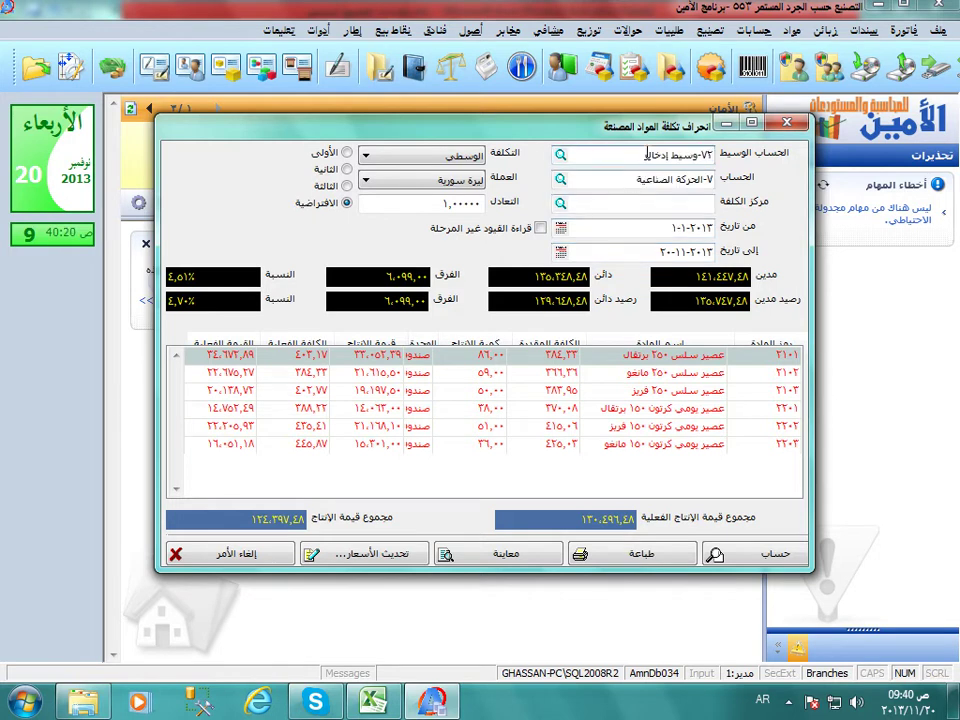
click(495, 355)
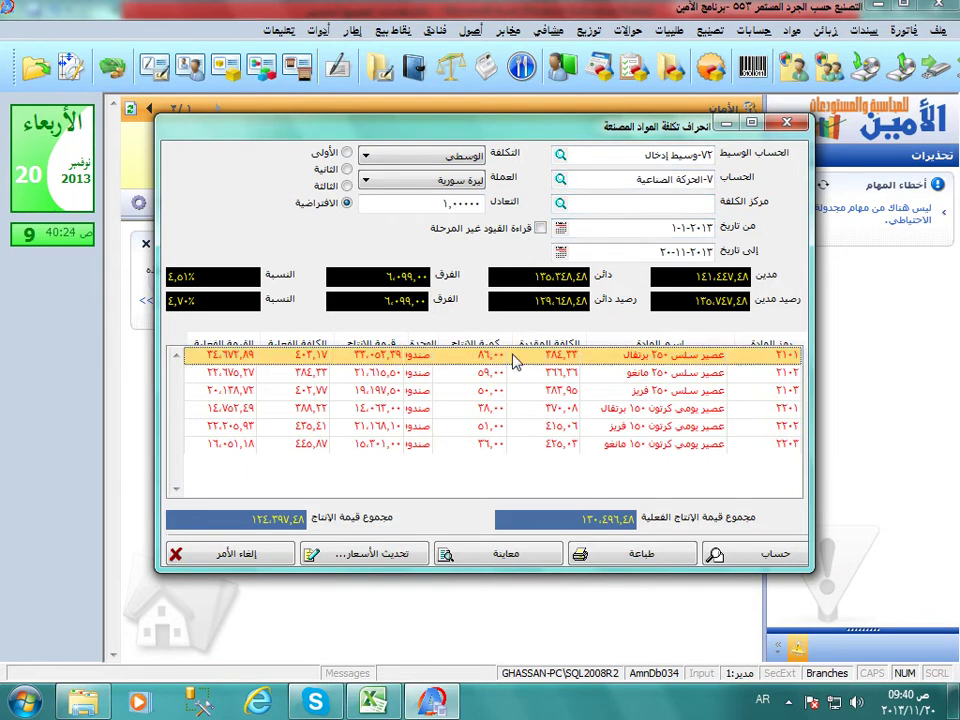
click(620, 158)
click(630, 157)
drag(630, 157, 743, 160)
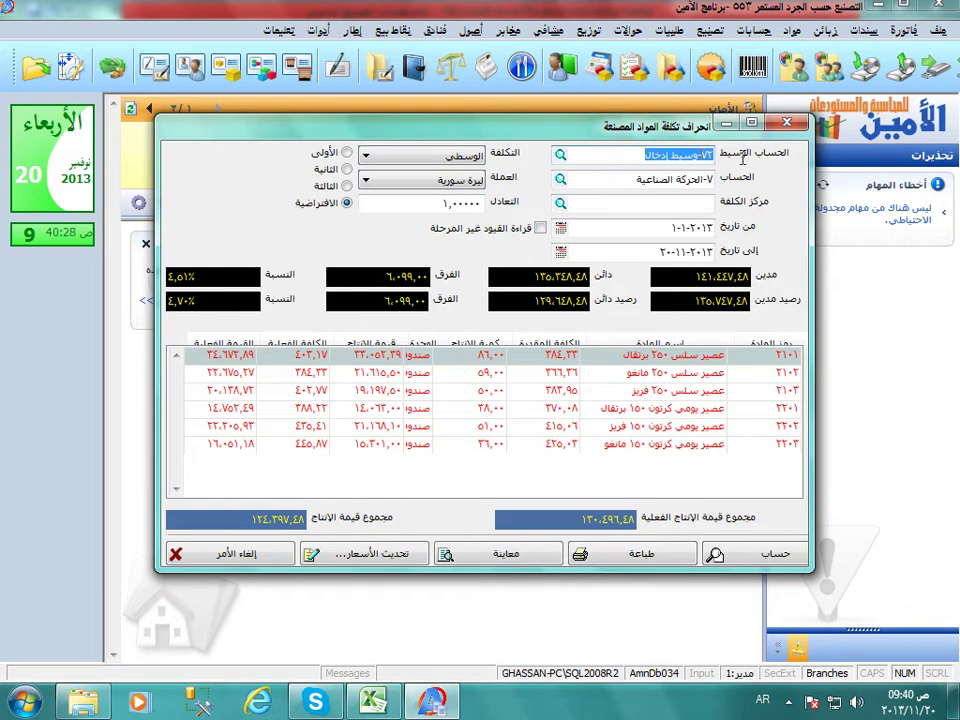
- Examine the report's intermediate account (الحساب الوسيط), the row of material 2101, and the main account (الحساب) with its debit and credit figures
click(670, 157)
drag(670, 157, 715, 170)
click(706, 160)
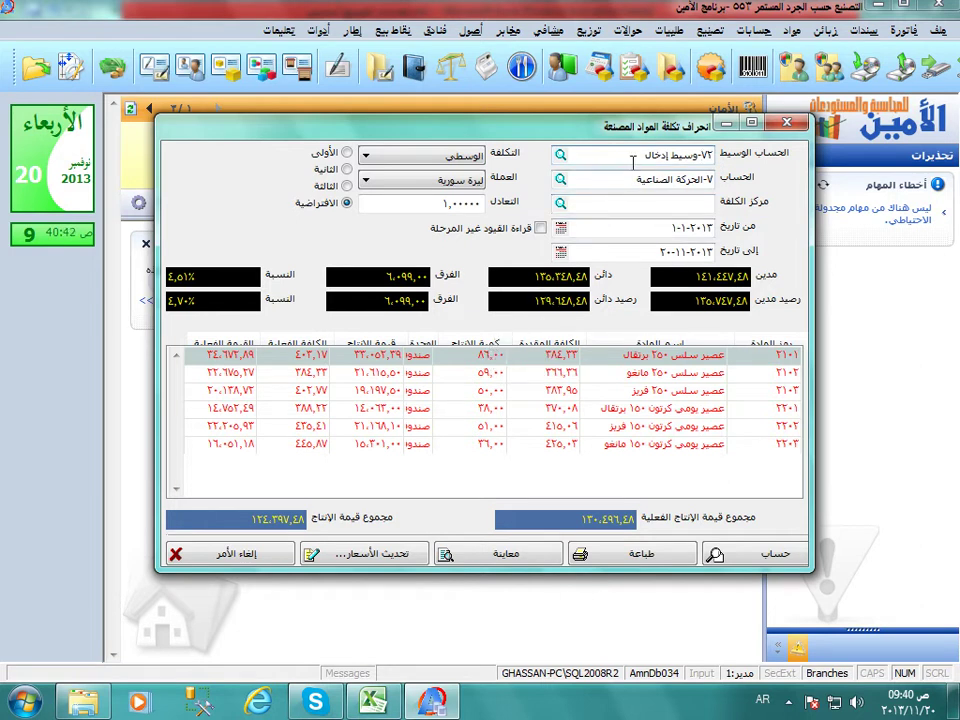
click(755, 165)
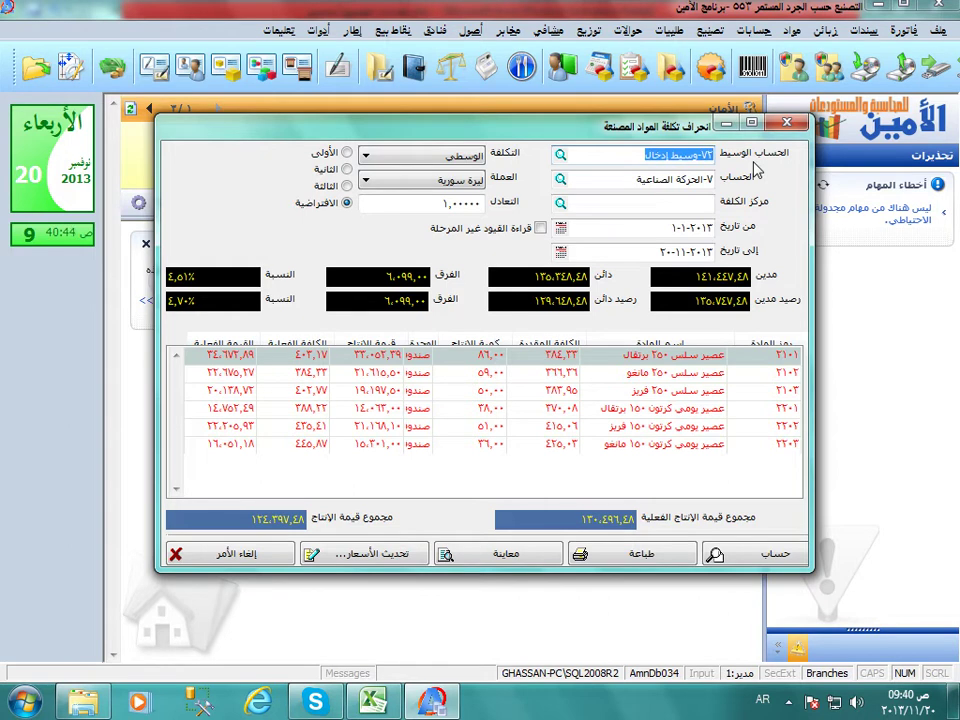
click(565, 360)
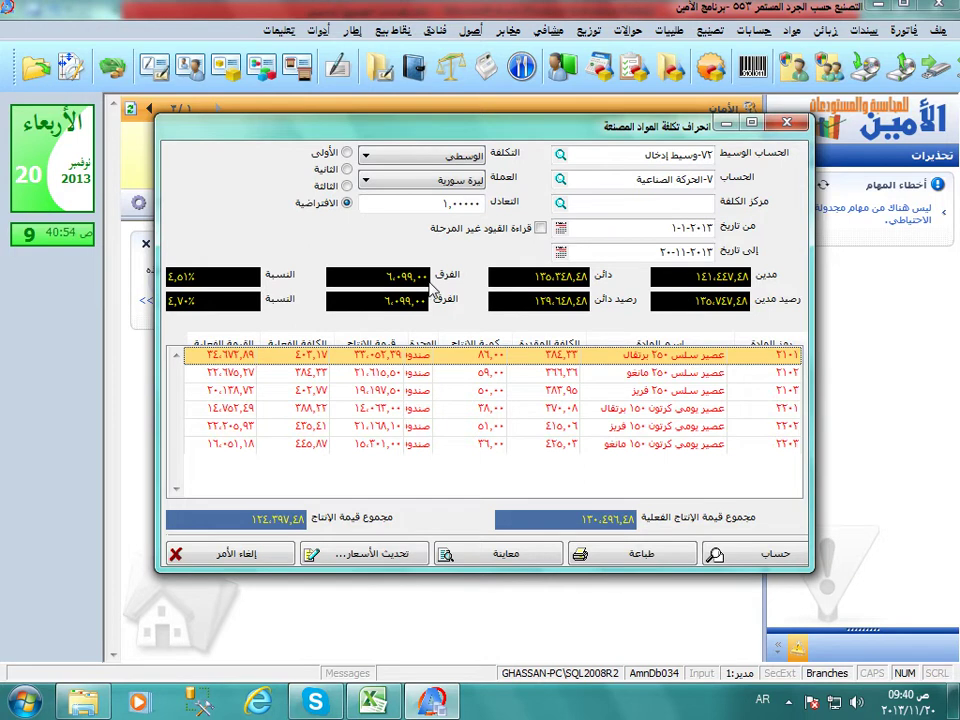
click(651, 186)
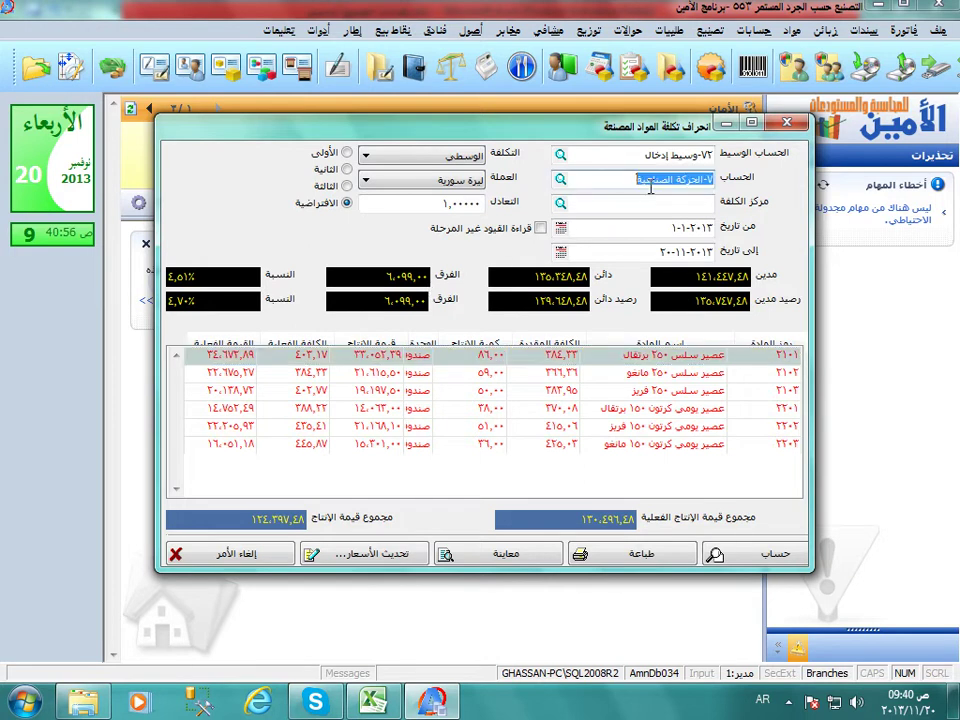
- Preview a trial balance (ميزان المراجعة) for account 7-الحركة الصناعية with the totals (المجاميع) and balances (الأرصدة) types instead of أرصدة الأرصدة
click(755, 33)
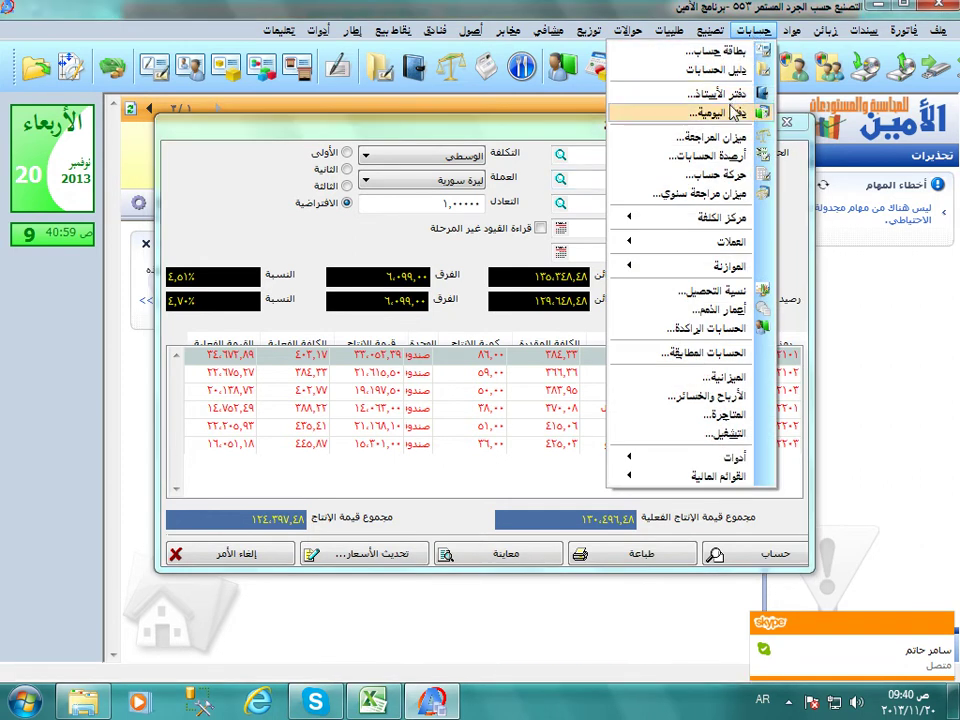
click(718, 137)
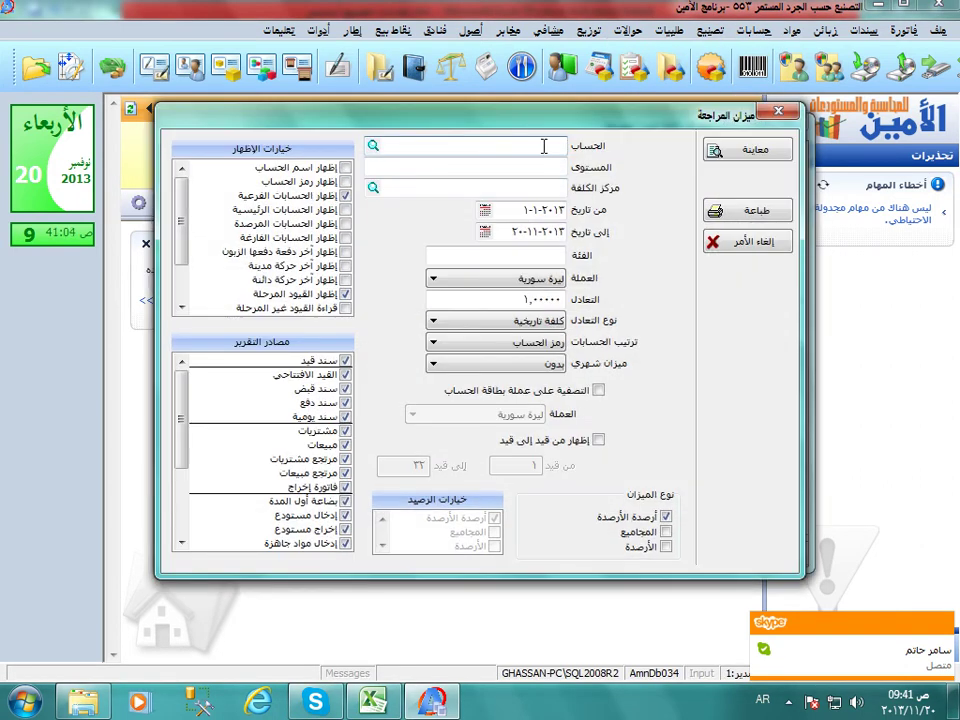
click(544, 146)
text(7)
key(Return)
click(665, 532)
click(665, 547)
click(665, 516)
click(737, 160)
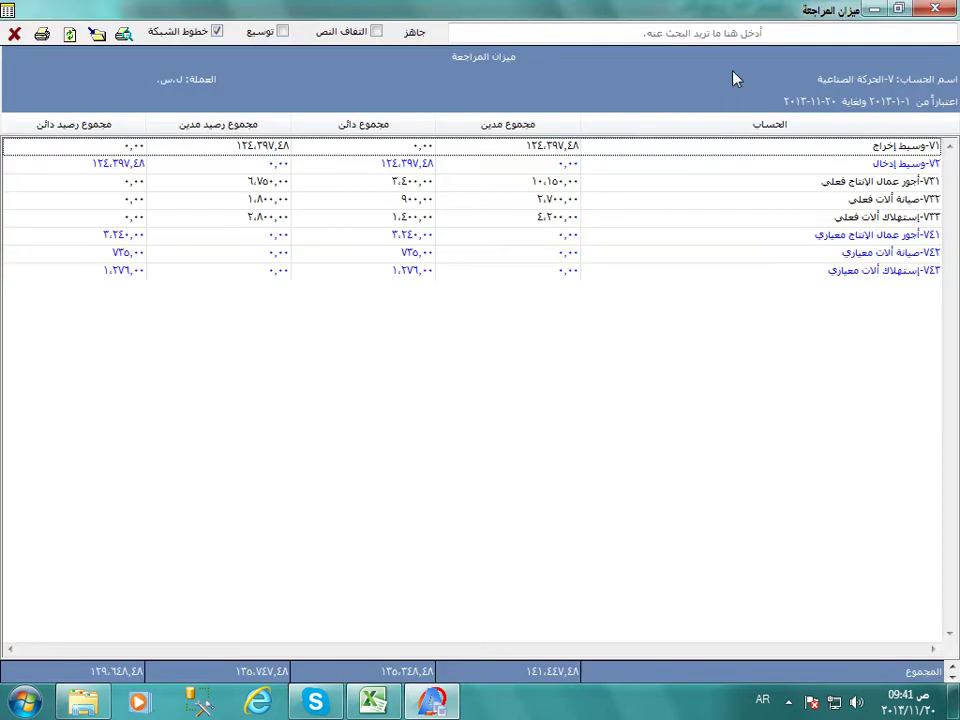
- Shrink the trial balance and place it below the deviation report's summary to compare the debit, credit and balance totals
double_click(726, 12)
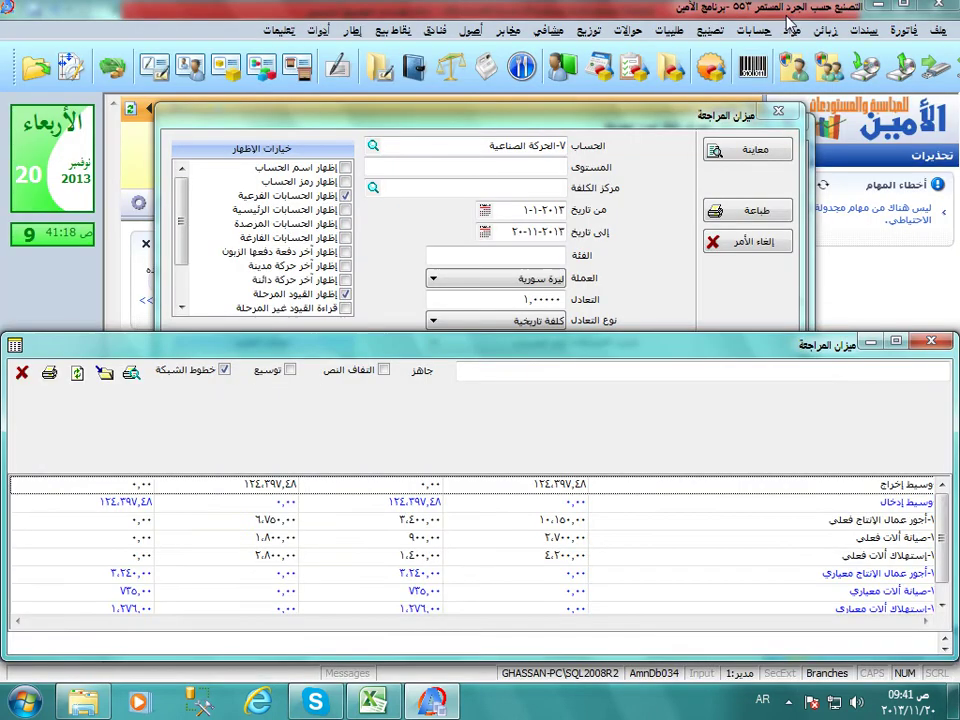
key(Escape)
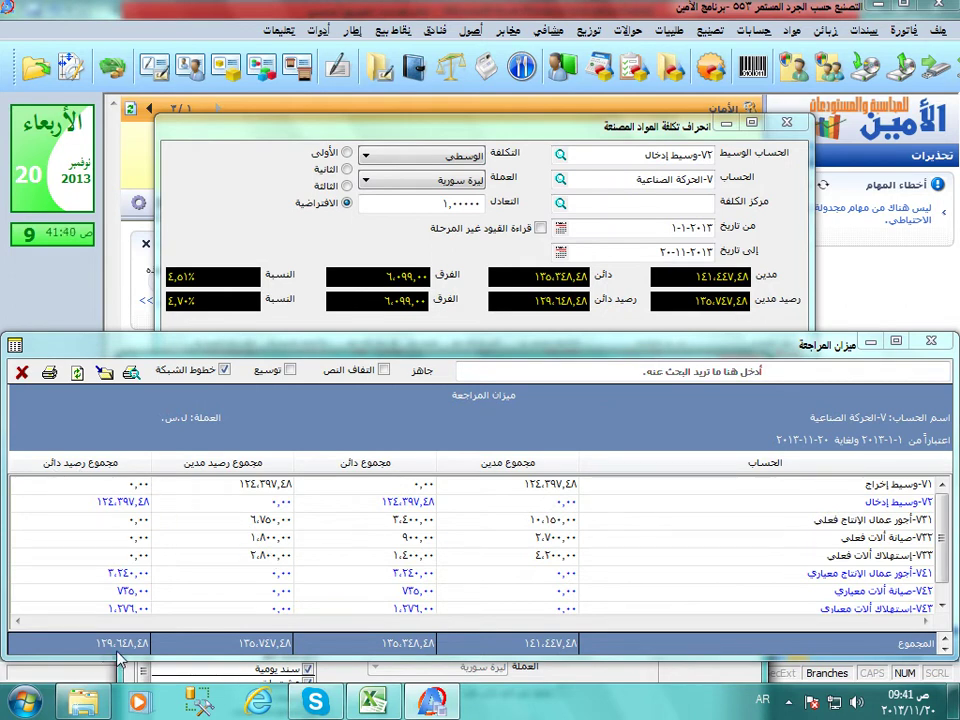
drag(242, 352, 199, 371)
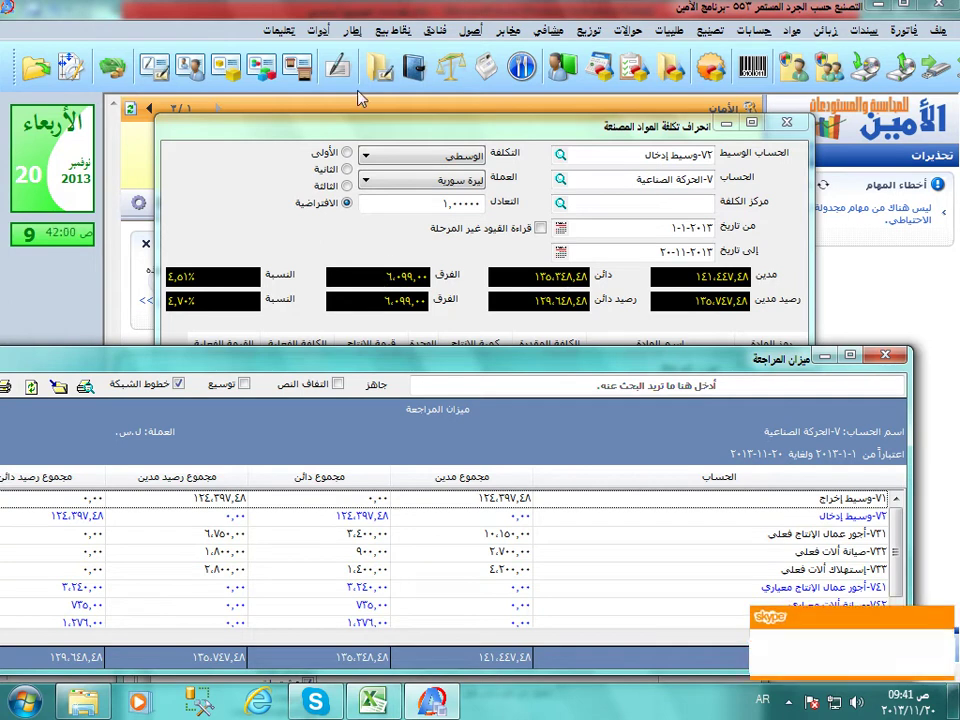
- Open the built-in calculator (الحاسبة) and divide the difference 6099 by the credit total 135348.48
click(322, 30)
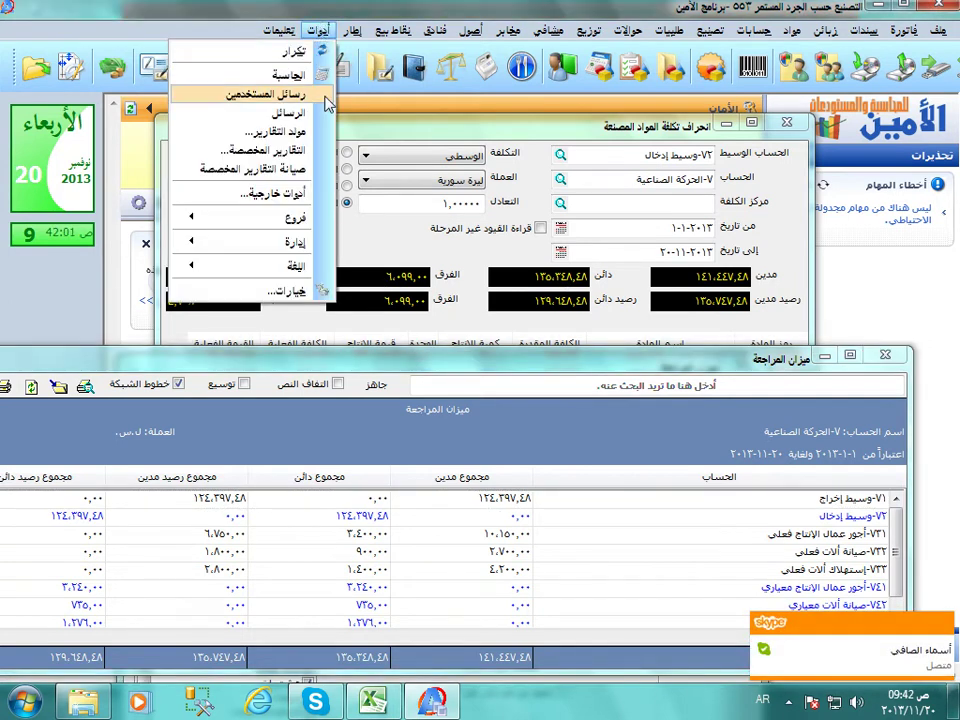
click(265, 75)
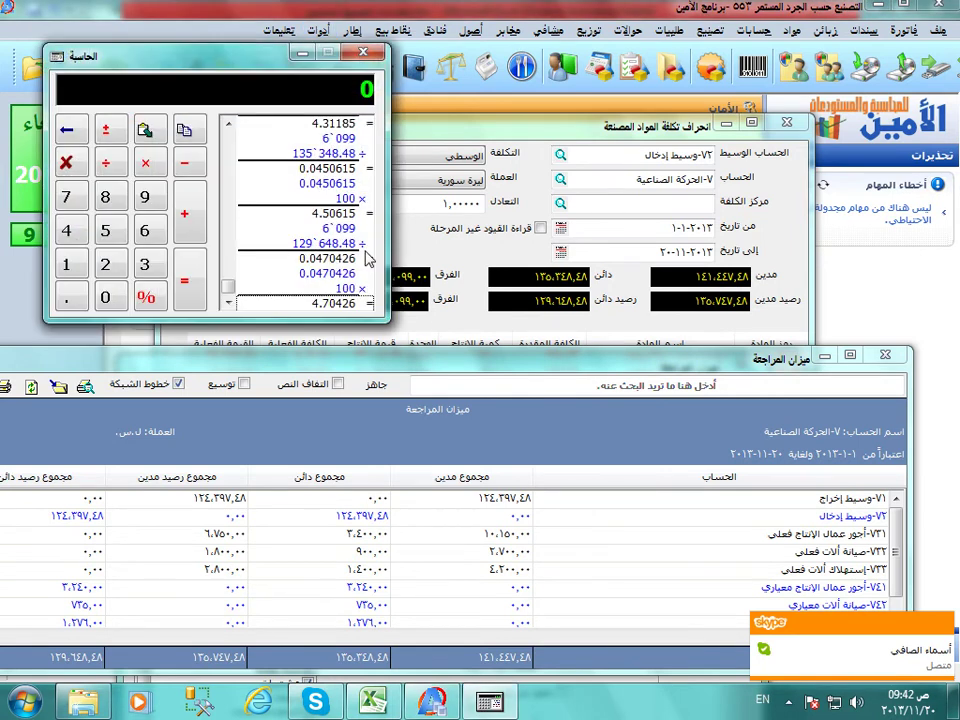
text(6099)
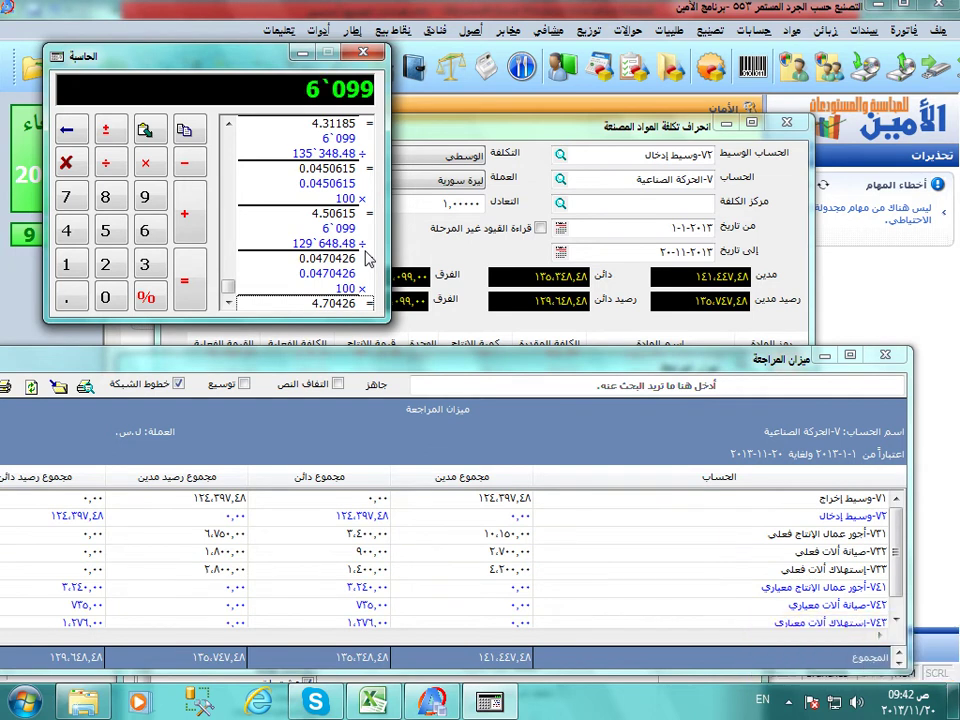
key(slash)
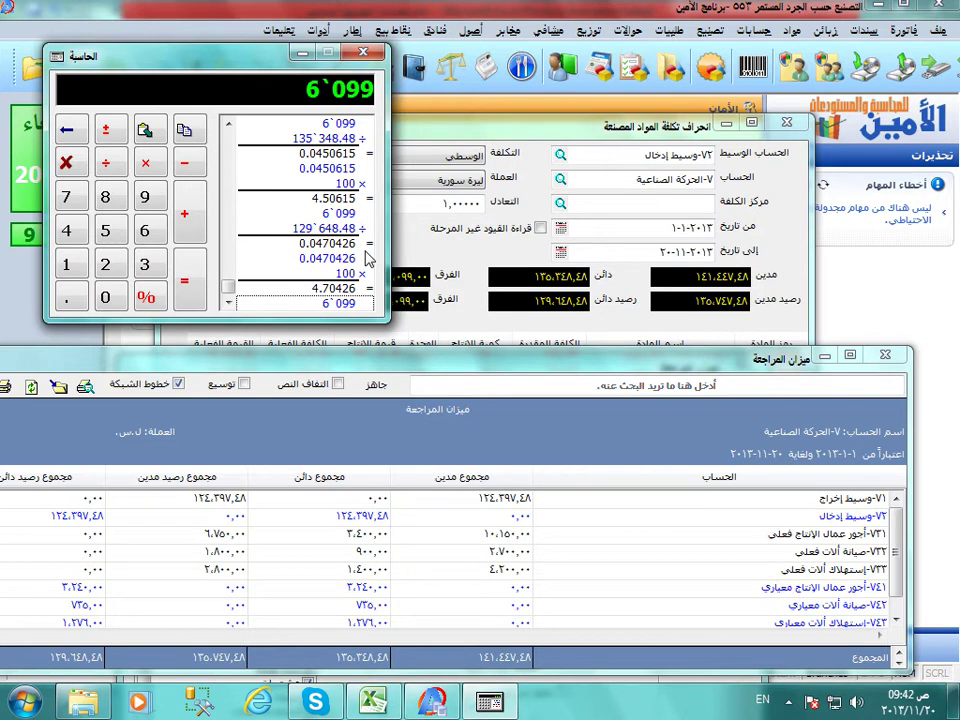
key(1)
key(3)
key(5)
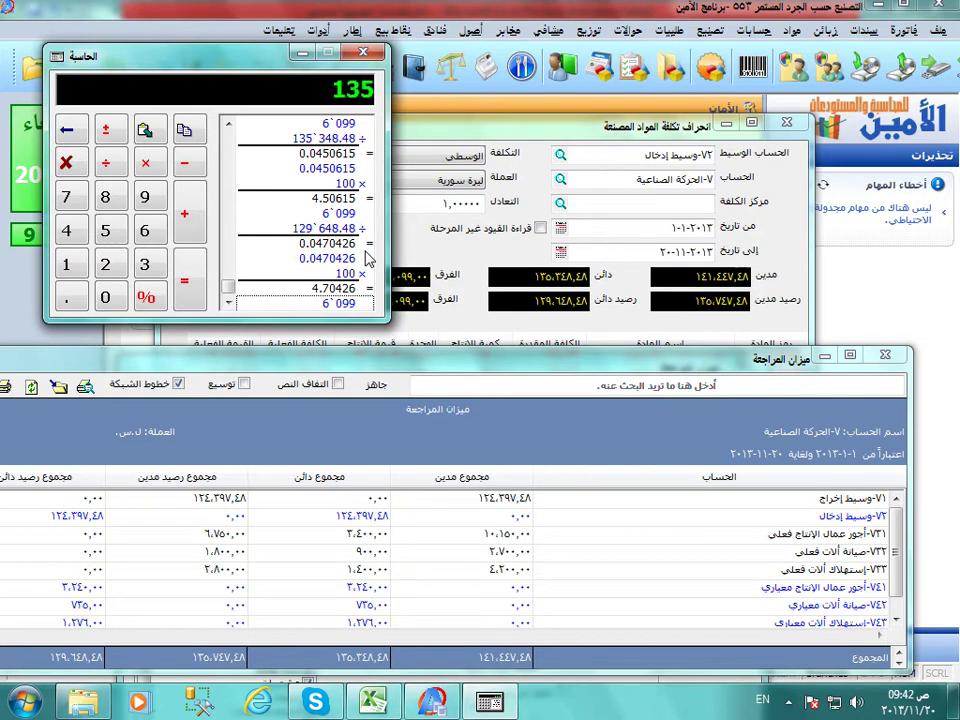
key(3)
key(4)
key(8)
key(period)
key(4)
key(8)
key(Return)
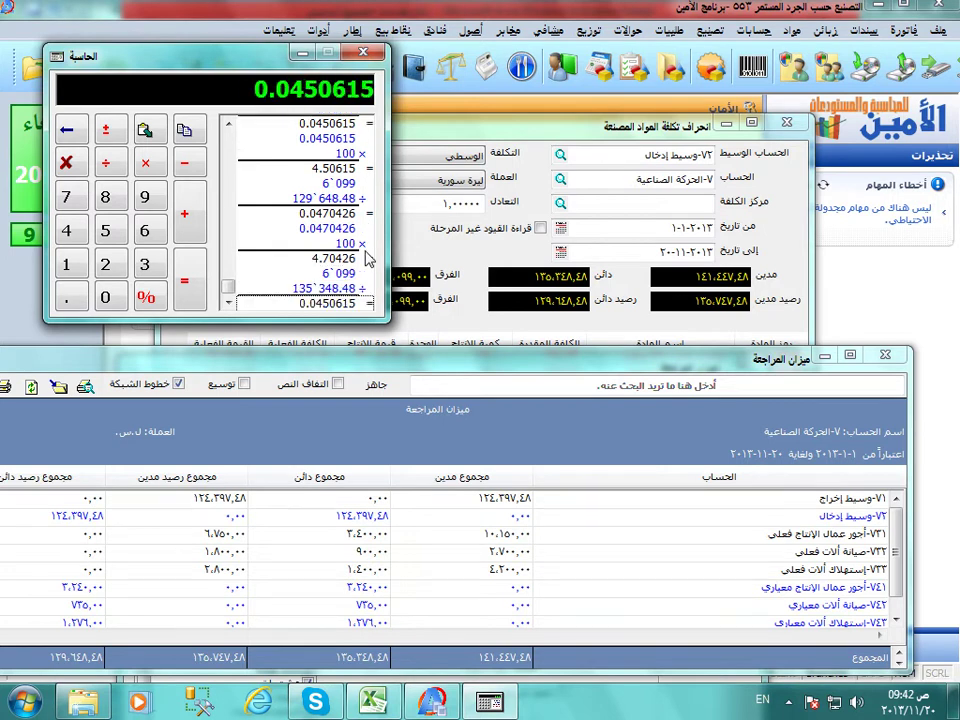
- Multiply the quotient by 100, compare the result with the report's percentage (النسبة) for the totals, and close the calculator
key(asterisk)
key(1)
key(0)
key(0)
key(Return)
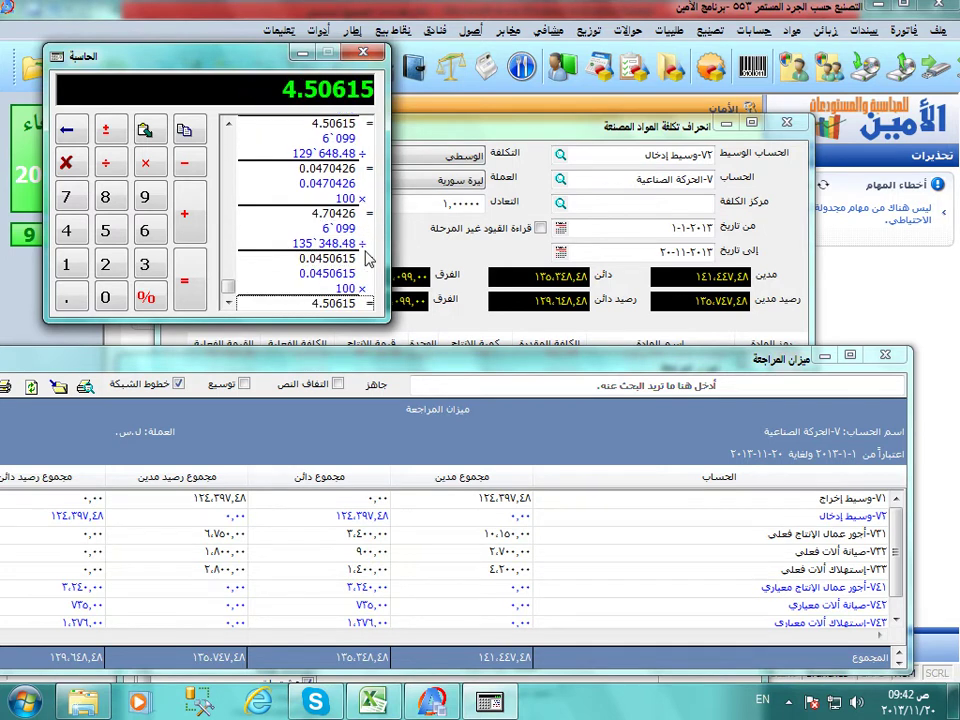
drag(250, 60, 596, 116)
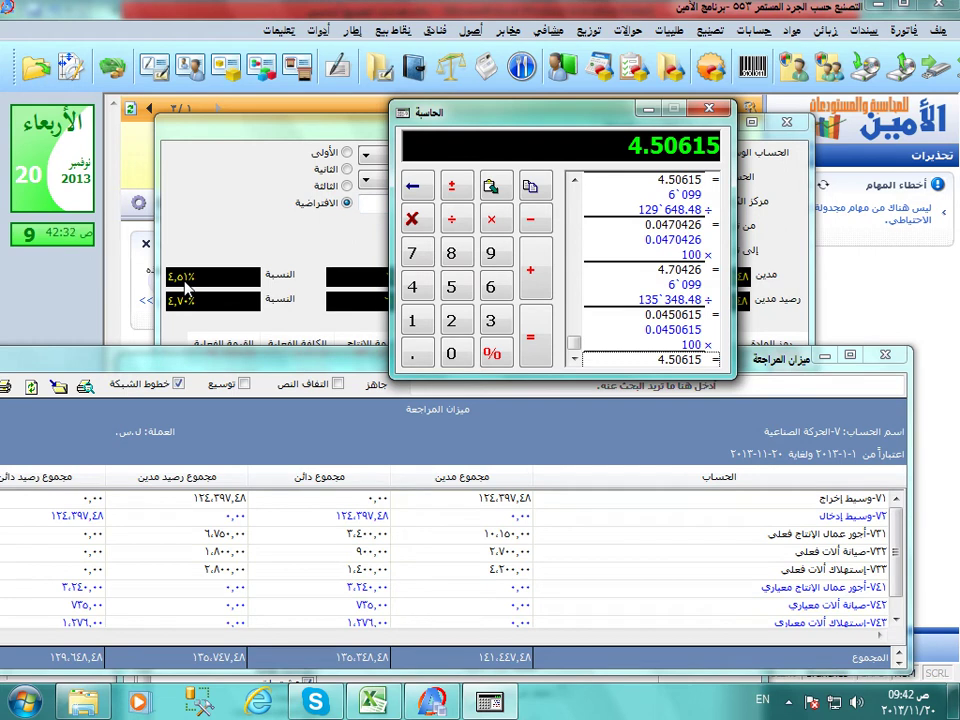
drag(426, 155, 396, 250)
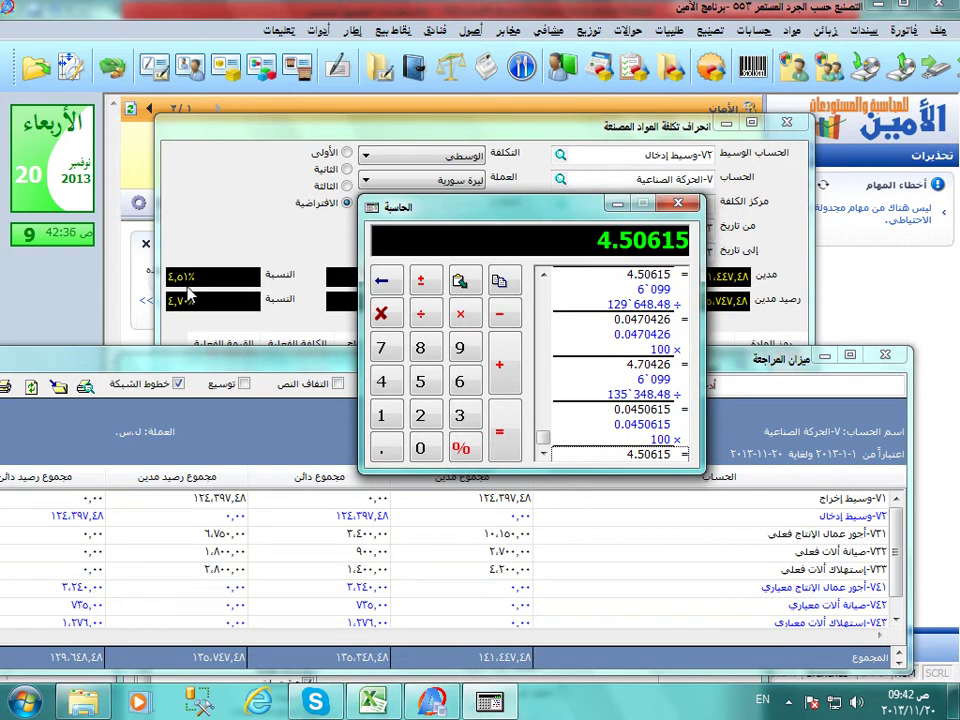
drag(470, 207, 350, 365)
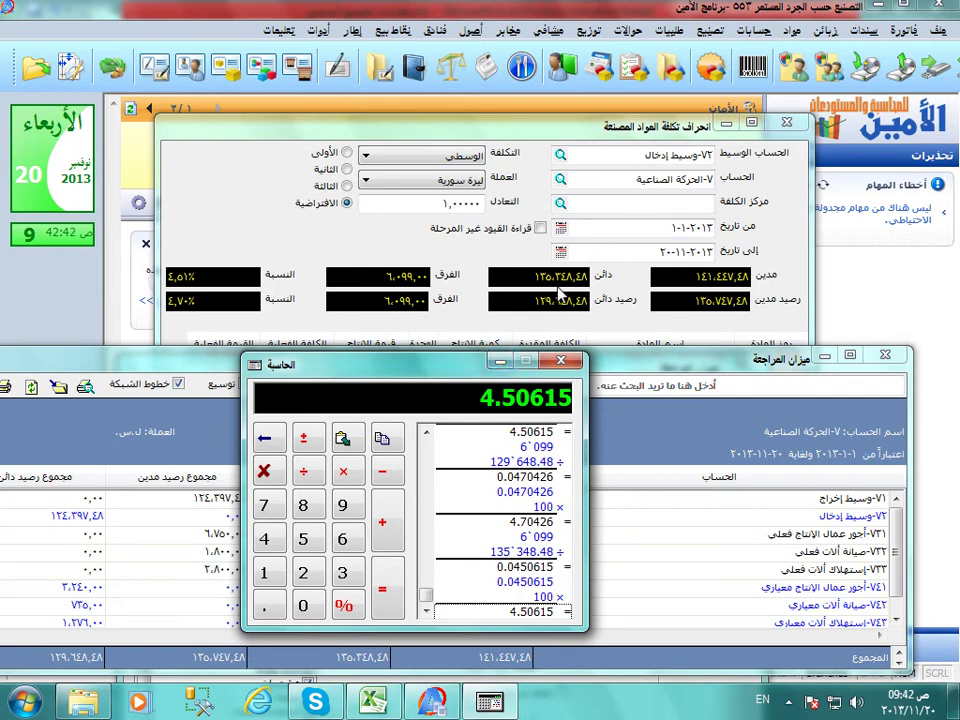
click(561, 364)
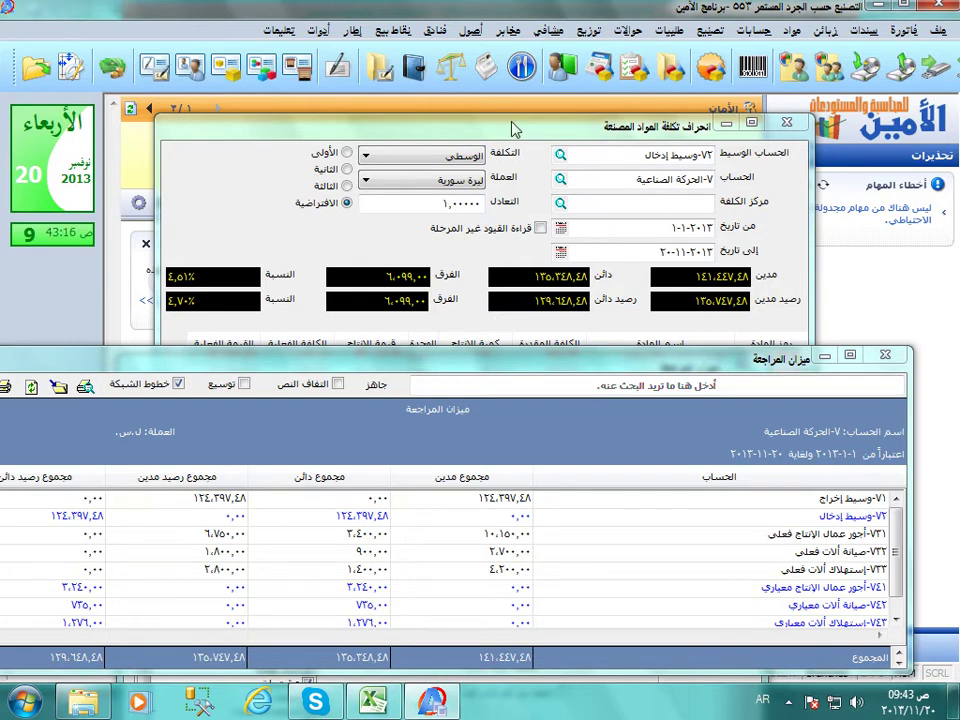
- Bring the whole cost deviation report into view and close the trial balance preview and its options window
drag(512, 120, 500, 49)
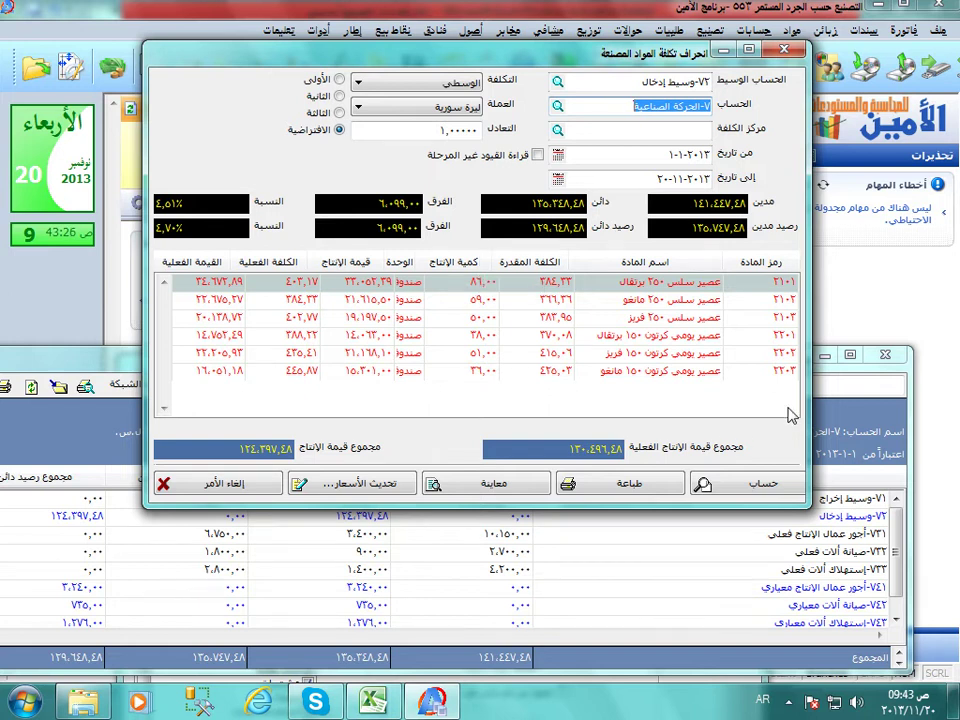
click(857, 415)
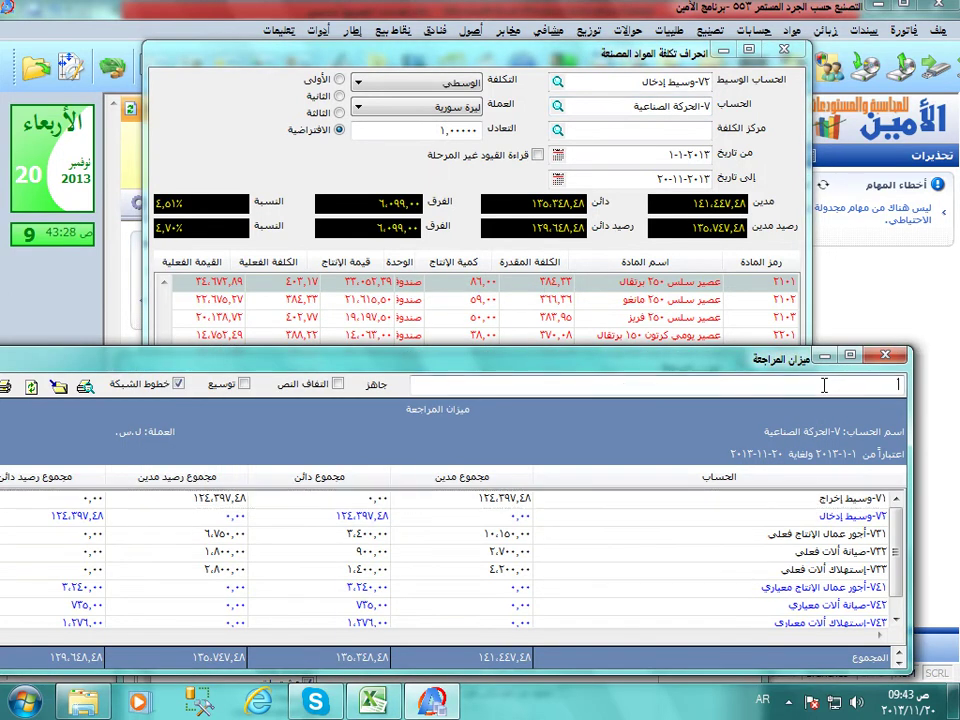
click(885, 357)
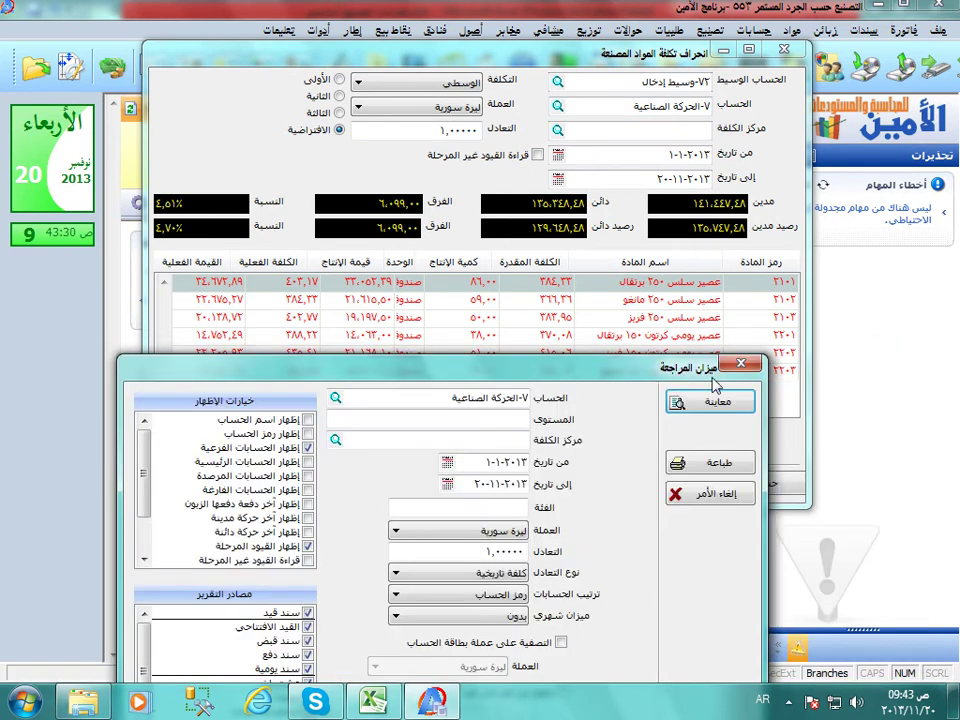
drag(644, 366, 608, 368)
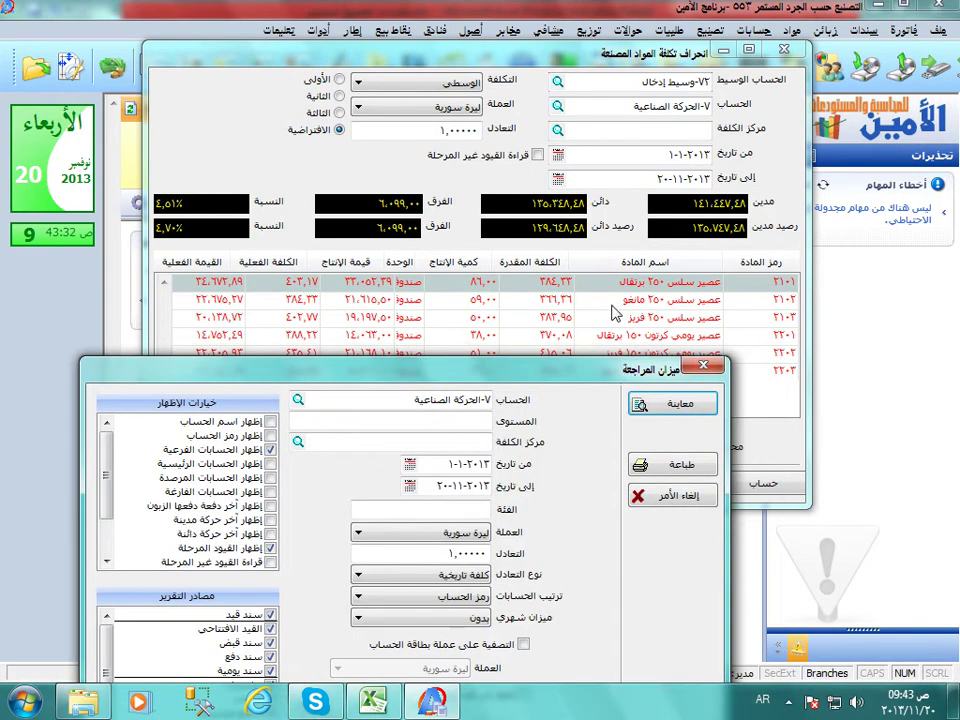
click(705, 371)
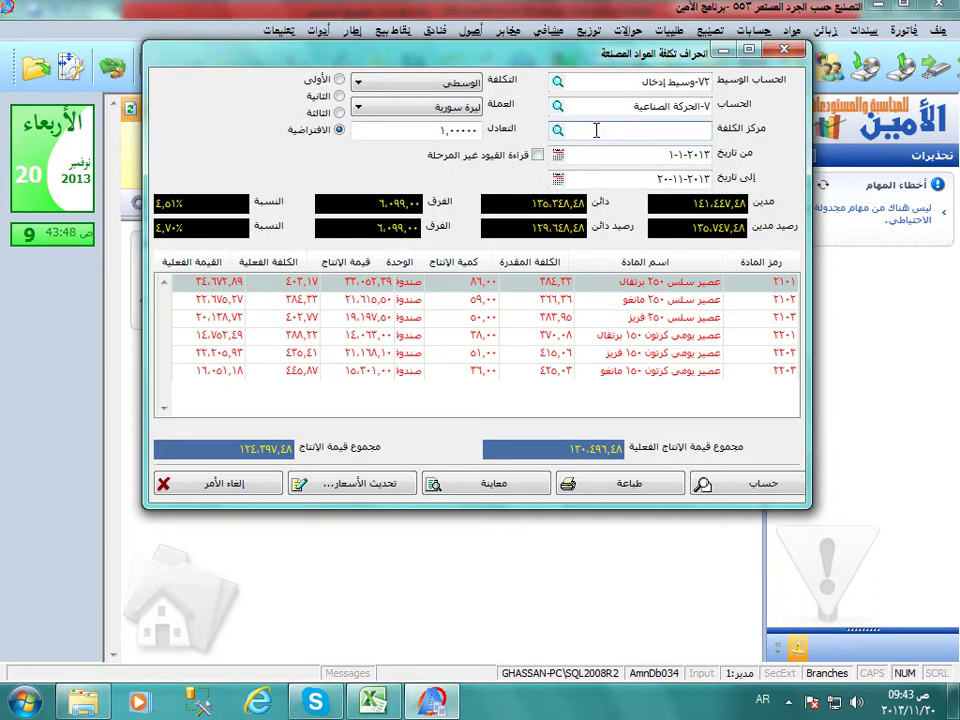
drag(560, 52, 554, 102)
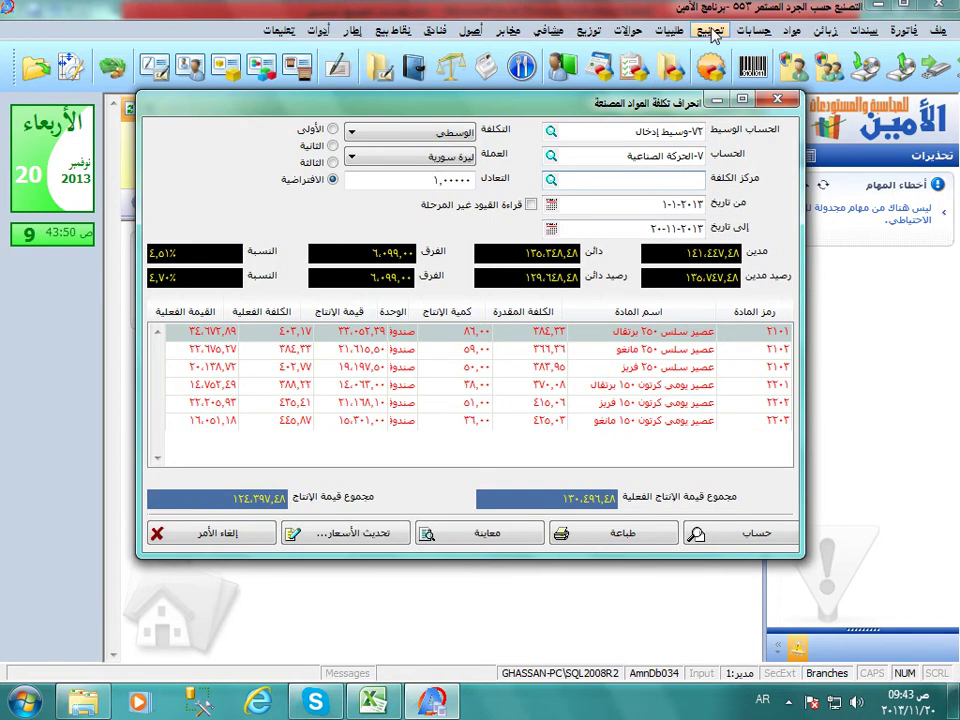
- Preview the expense distribution report (توزيع المصاريف) with issue date (تاريخ الإخراج) 1-1-2013, and shrink its window to reveal the options behind it
click(711, 31)
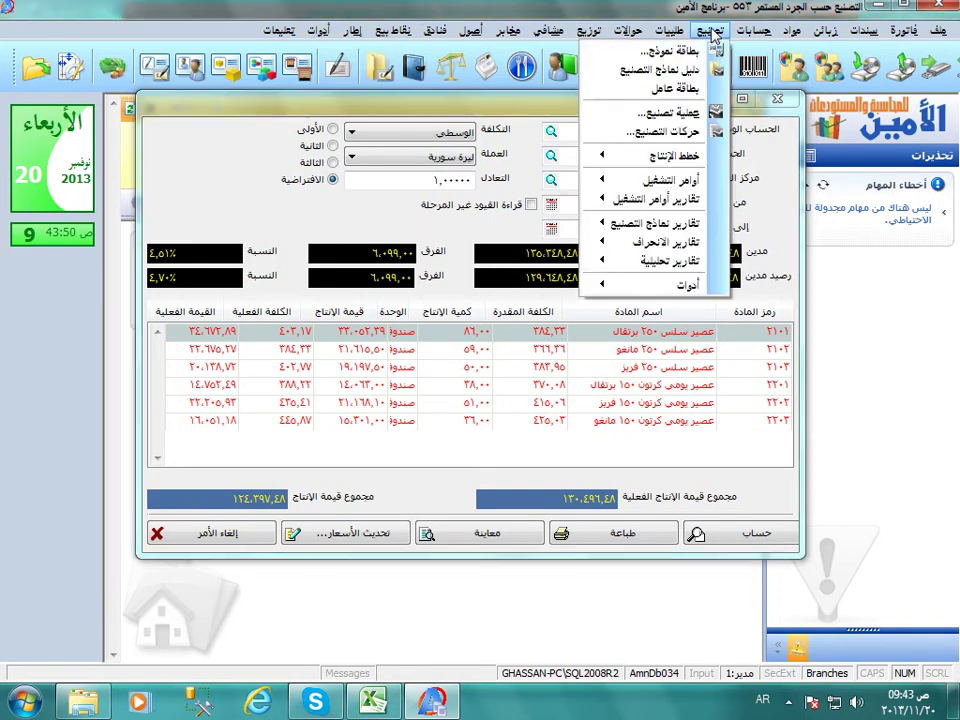
mouse_move(652, 287)
click(542, 281)
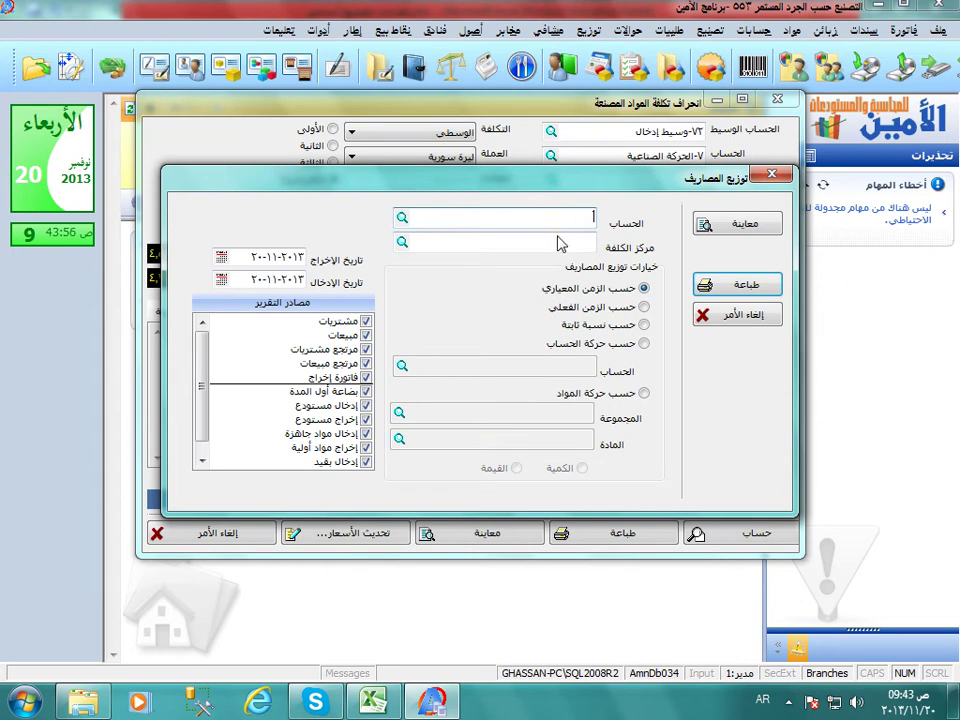
right_click(267, 262)
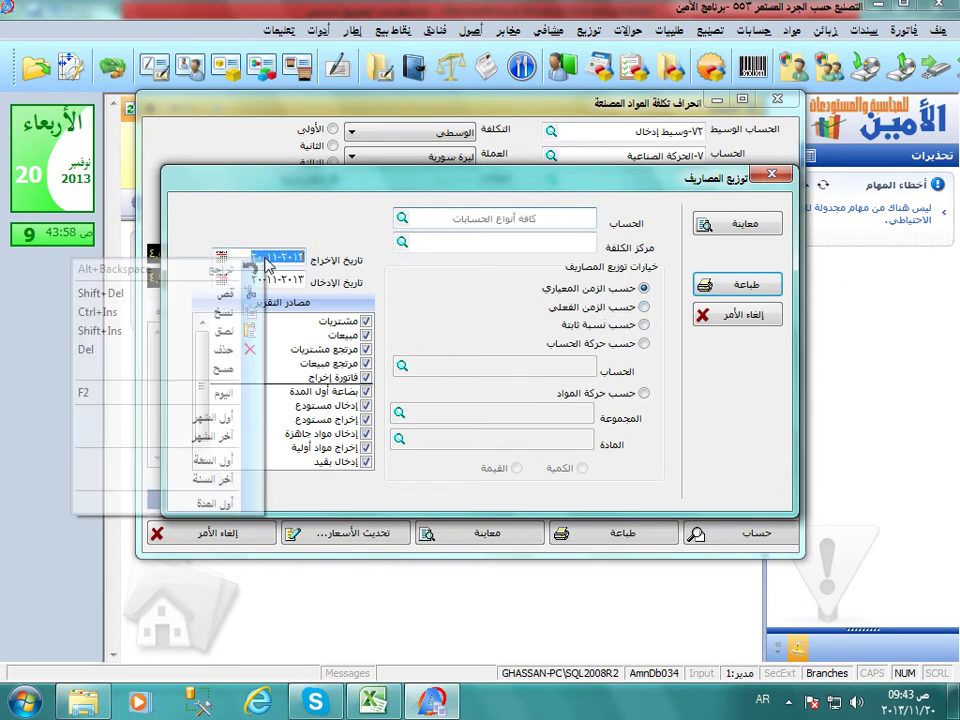
click(220, 502)
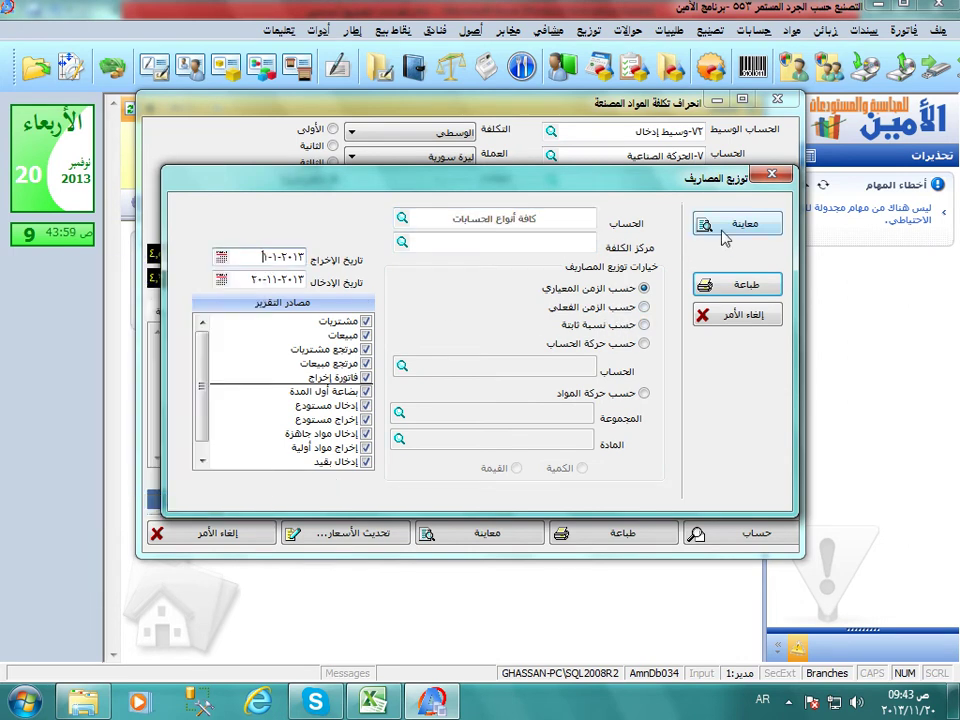
click(729, 229)
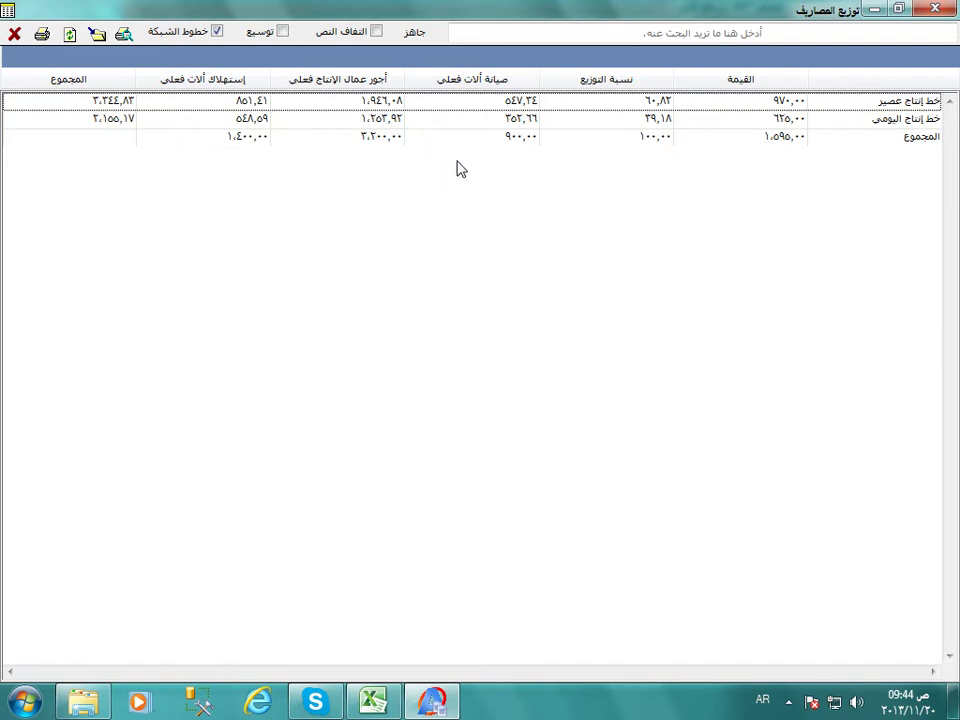
click(899, 10)
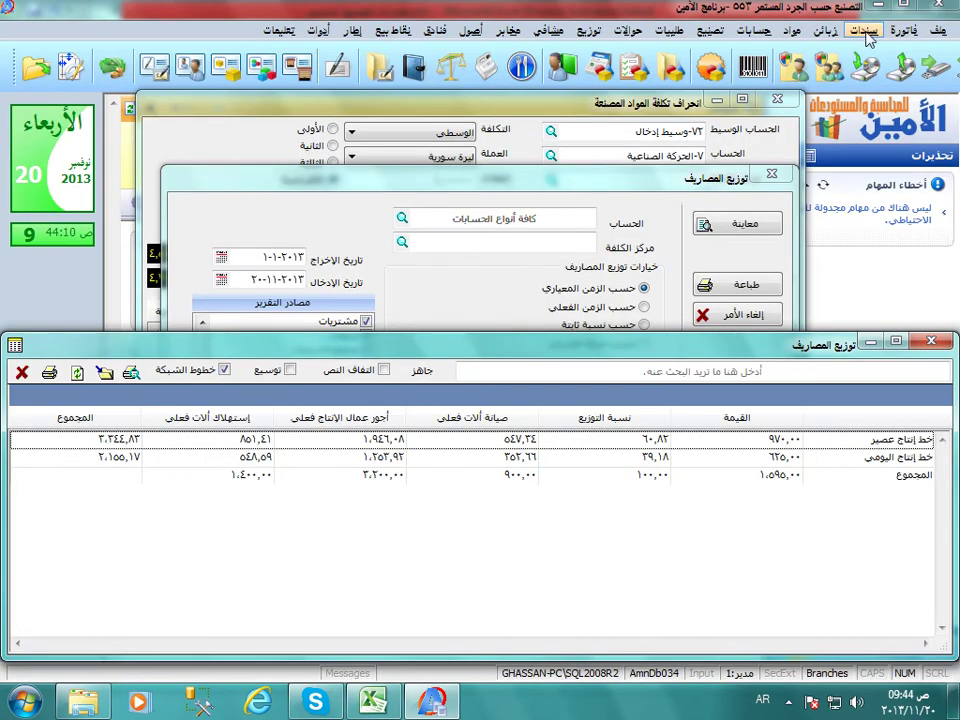
click(903, 30)
click(864, 30)
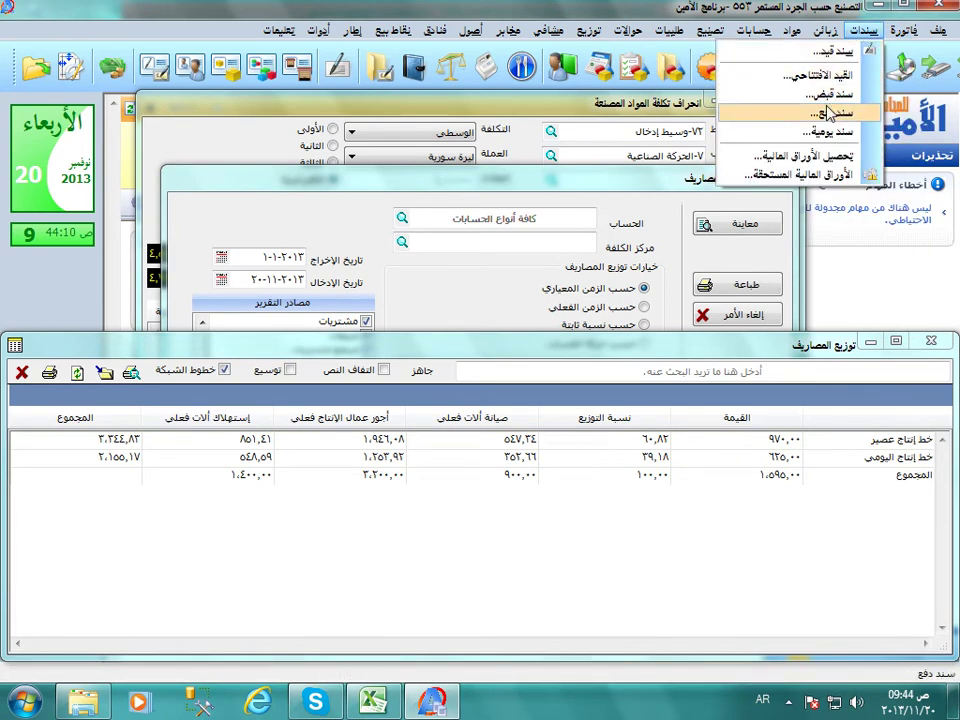
click(506, 488)
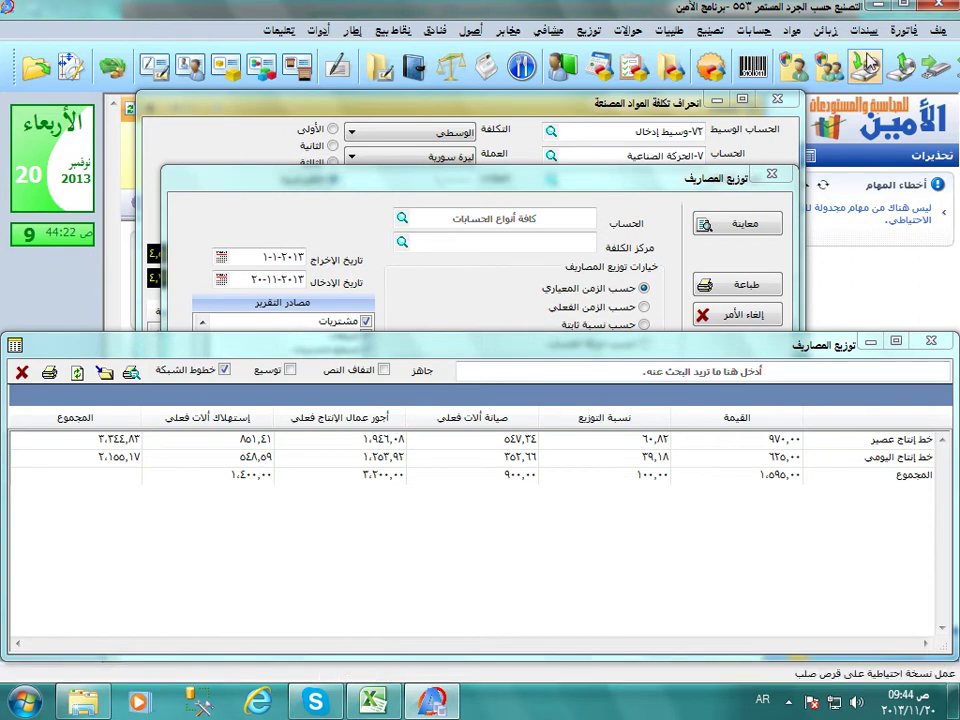
- Open the payment vouchers (سند دفع), browse the earlier ones, and return to the last voucher, number 3
click(864, 30)
click(815, 113)
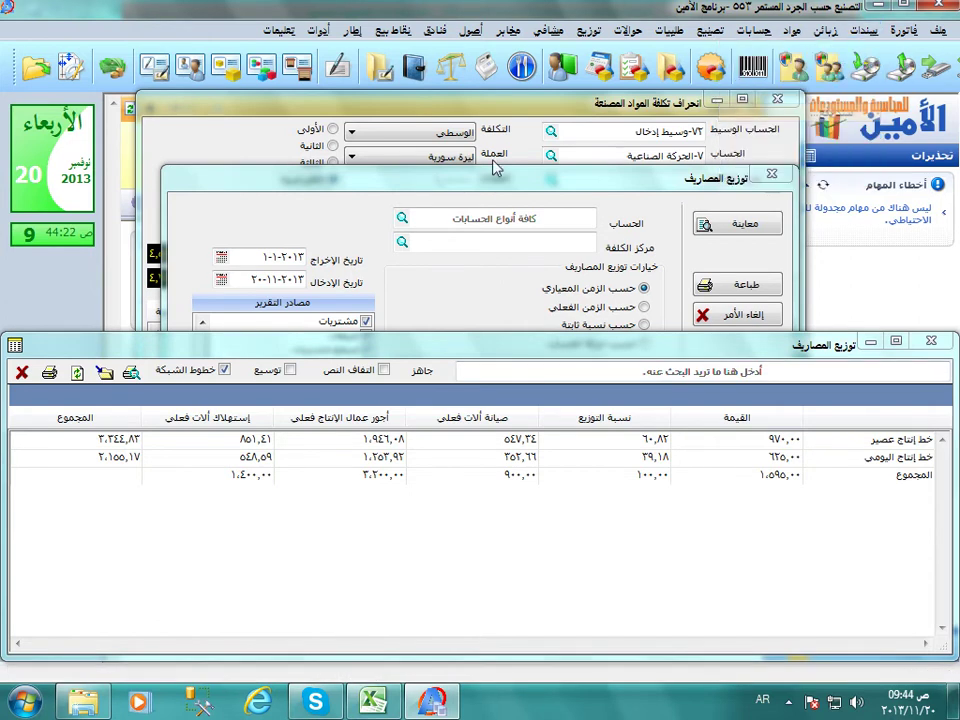
click(211, 179)
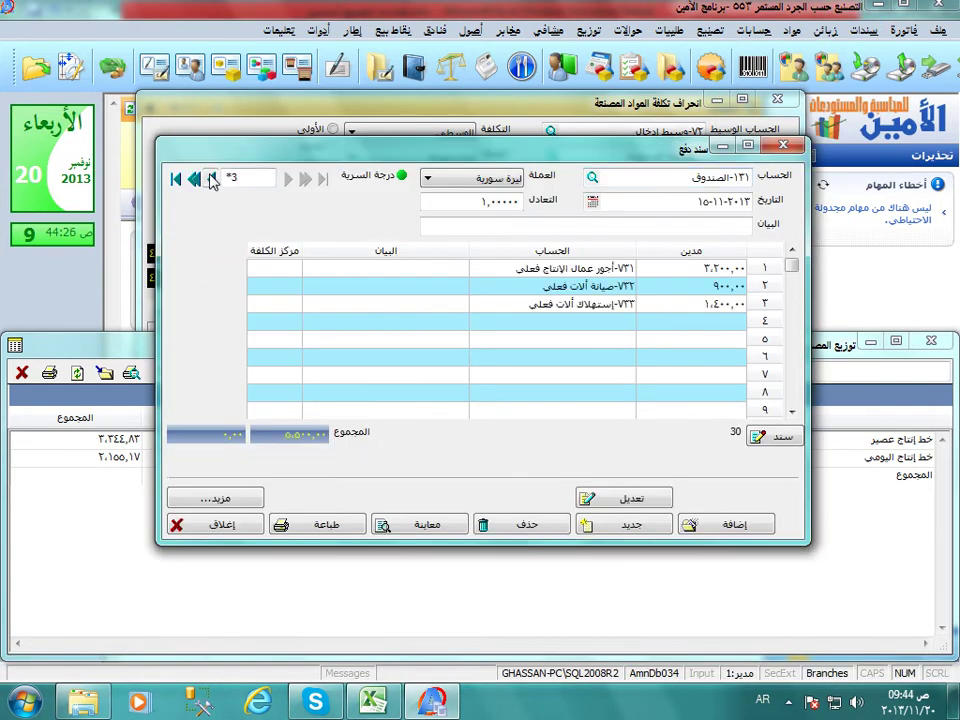
click(211, 179)
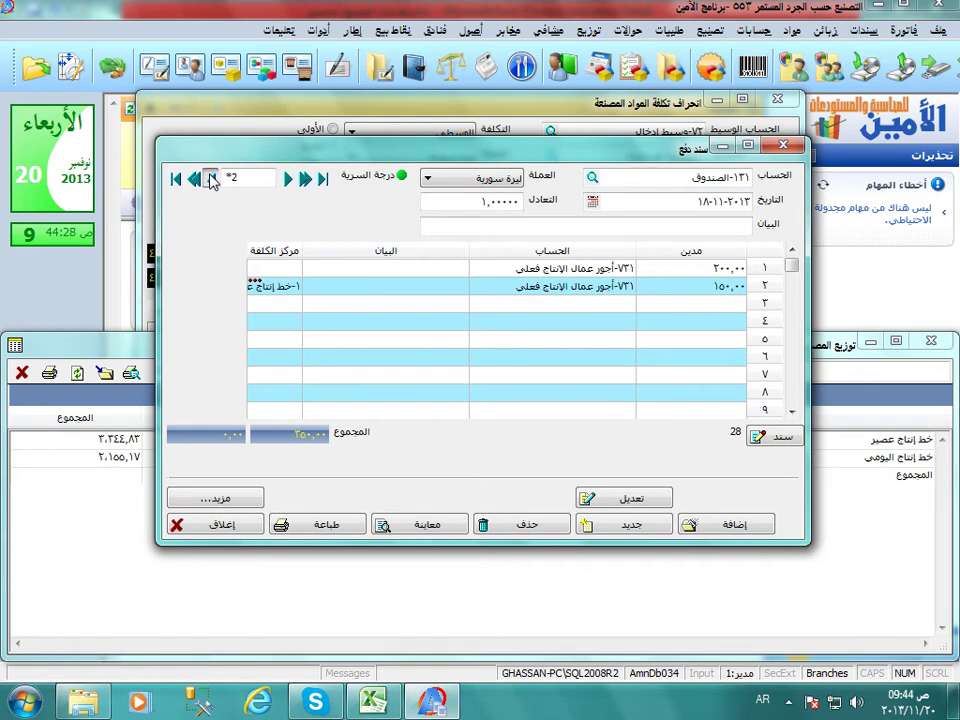
click(211, 179)
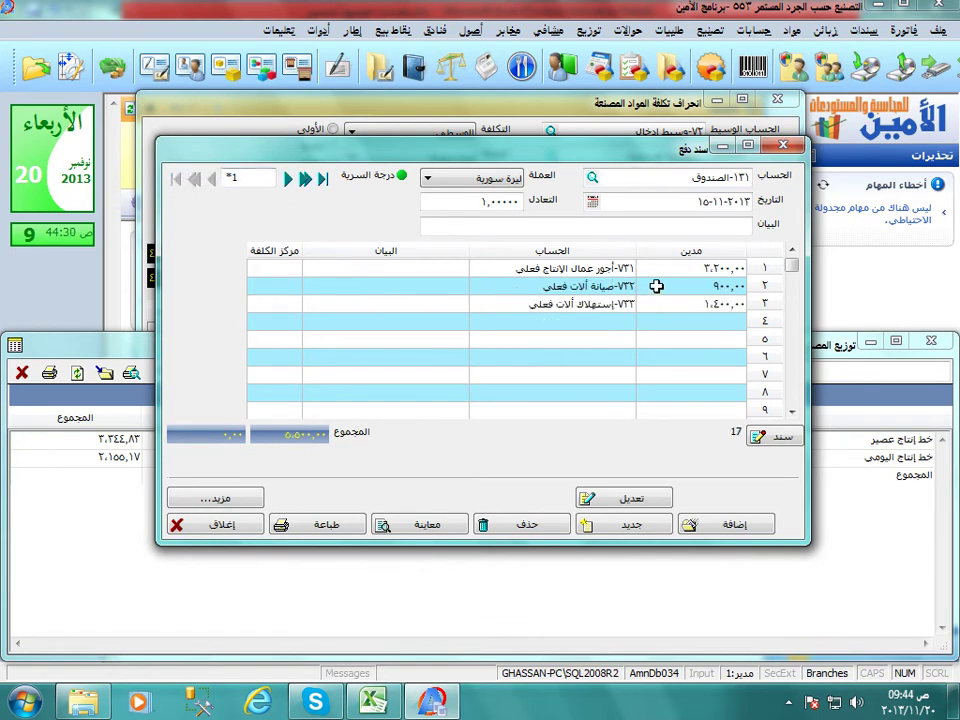
click(322, 179)
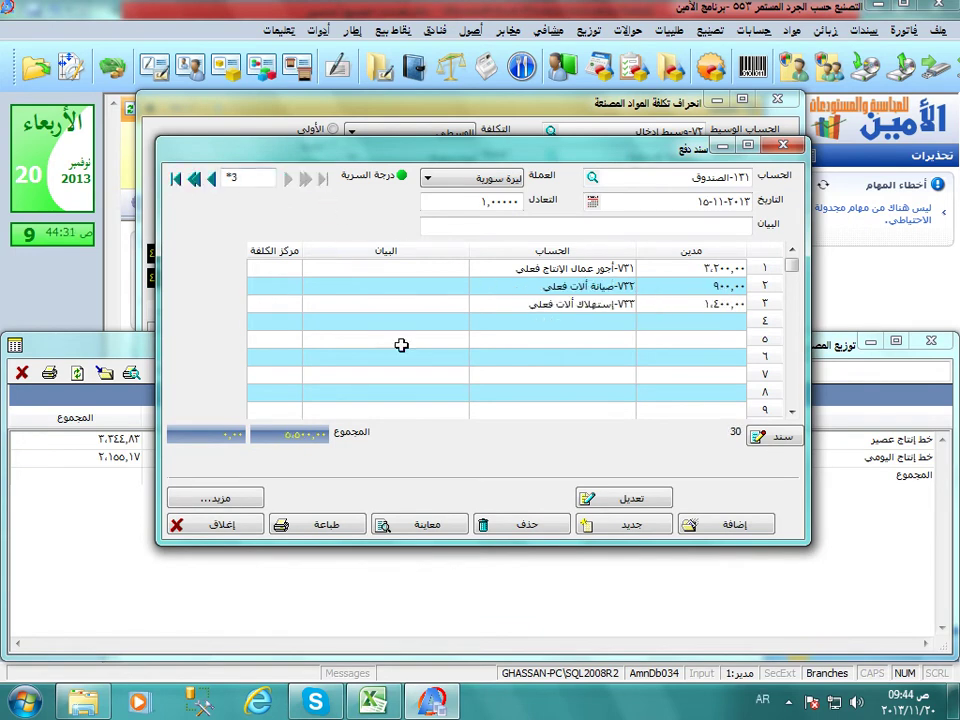
- Delete payment voucher 3, close the voucher window discarding its contents, and refresh the expense distribution report
click(505, 526)
click(431, 399)
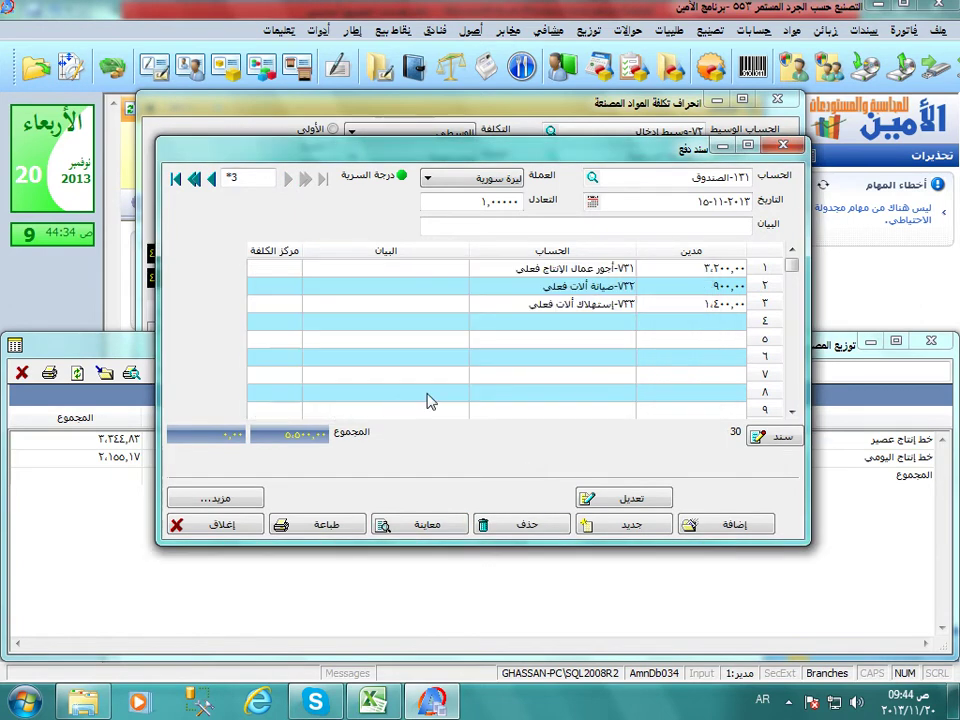
click(230, 525)
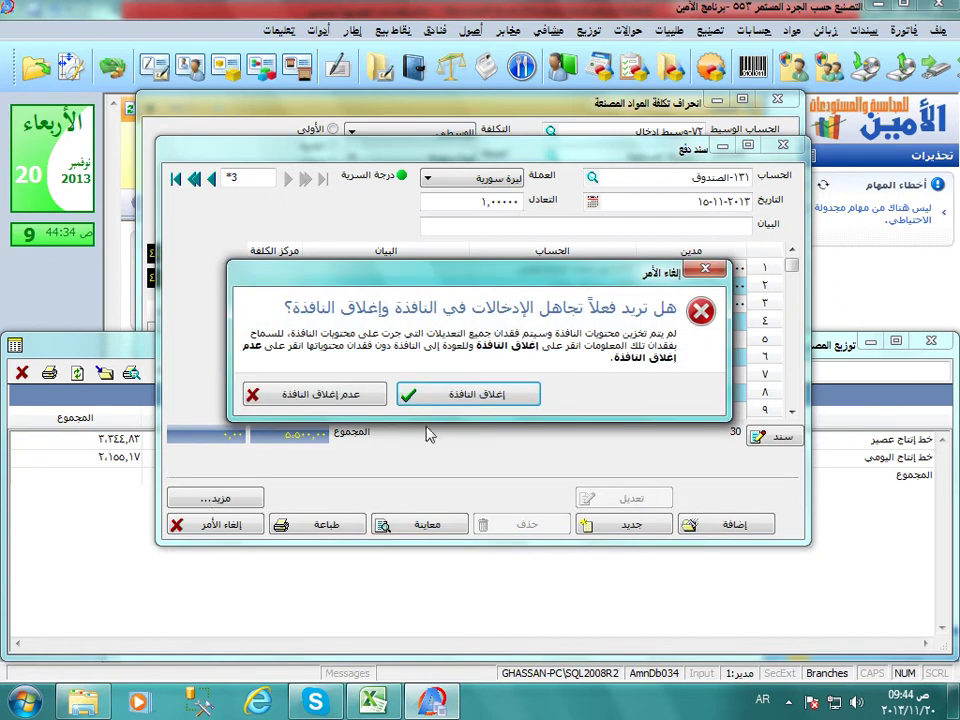
click(445, 394)
click(77, 372)
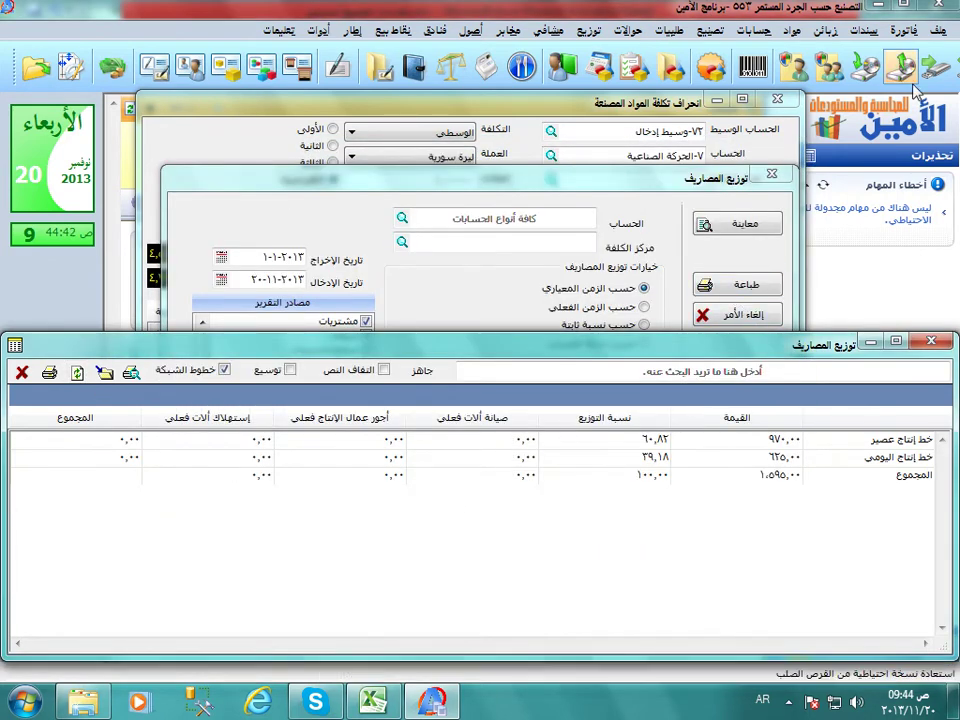
- Start a new payment voucher (سند دفع) with a debit of 200 on account 731-أجور عمال الإنتاج فعلي
click(862, 30)
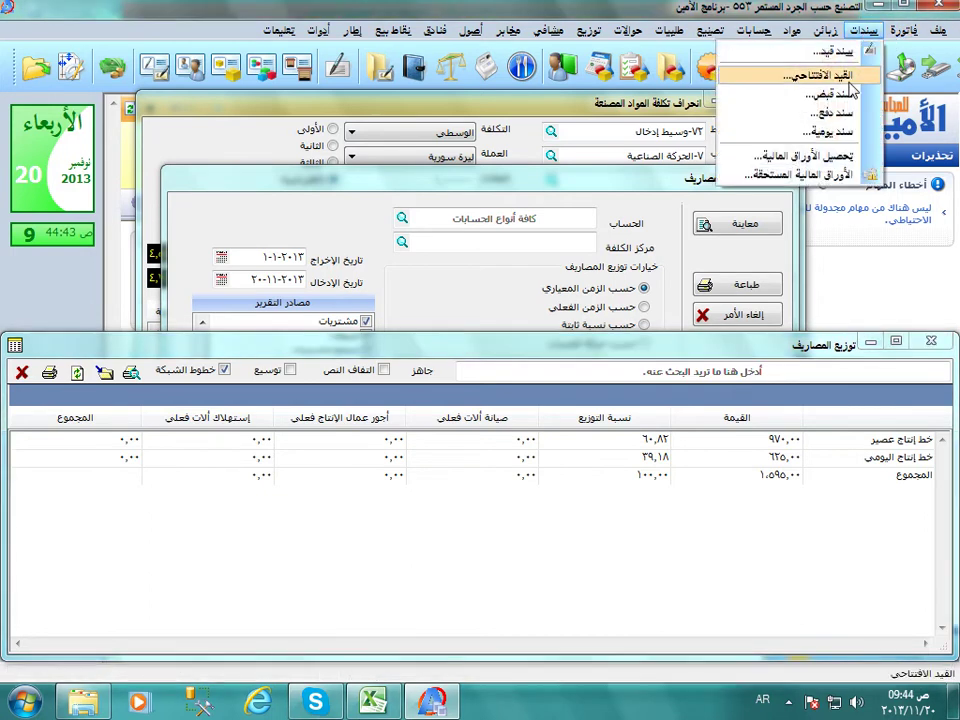
click(840, 115)
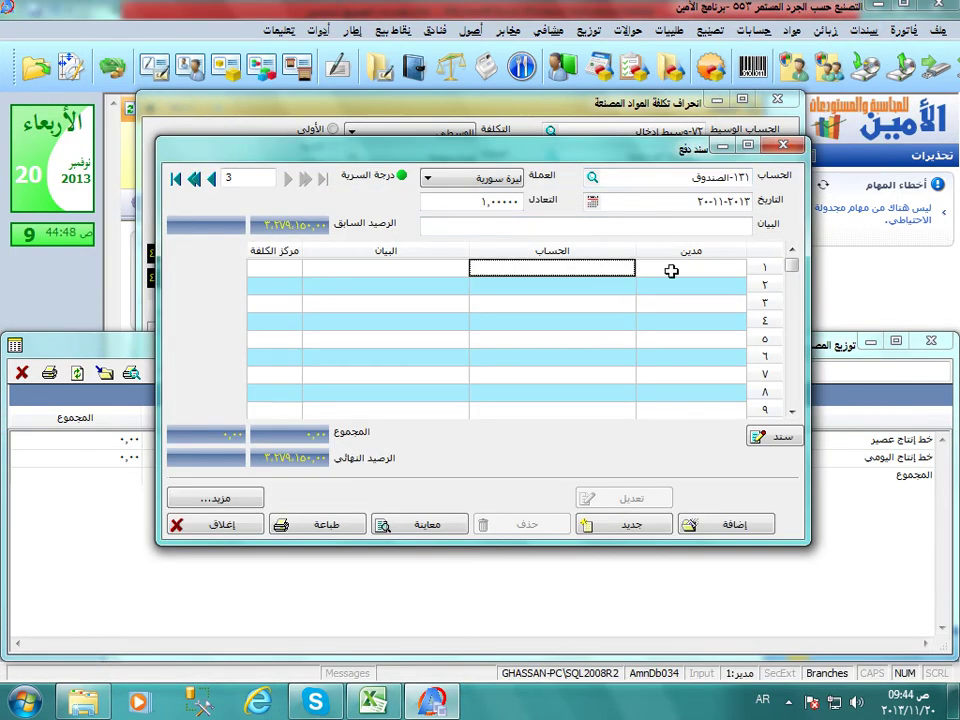
click(671, 271)
text(1)
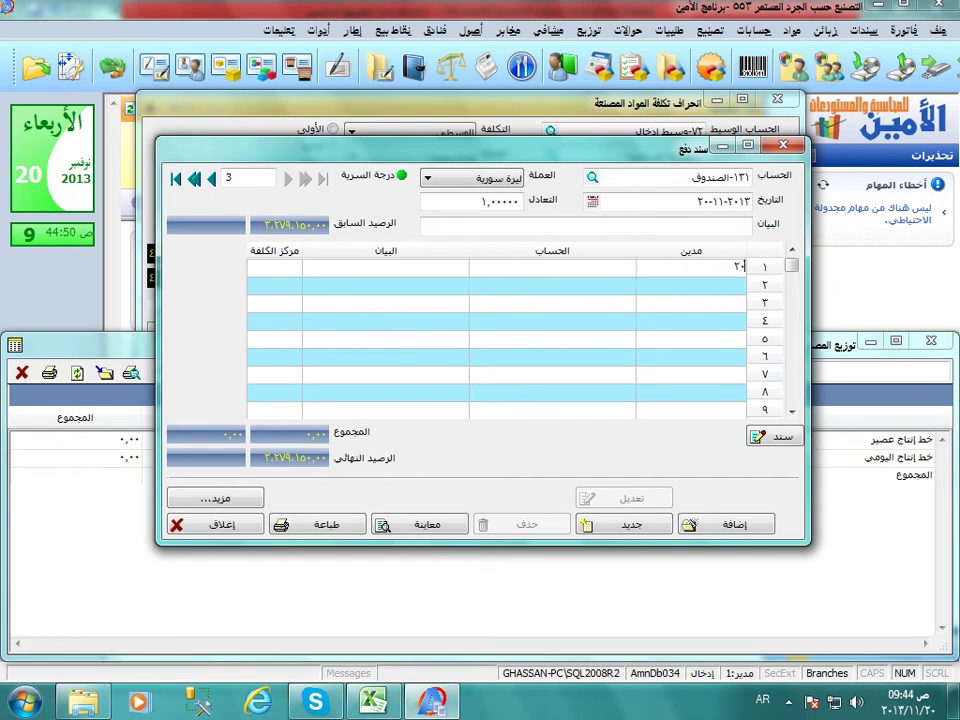
key(Return)
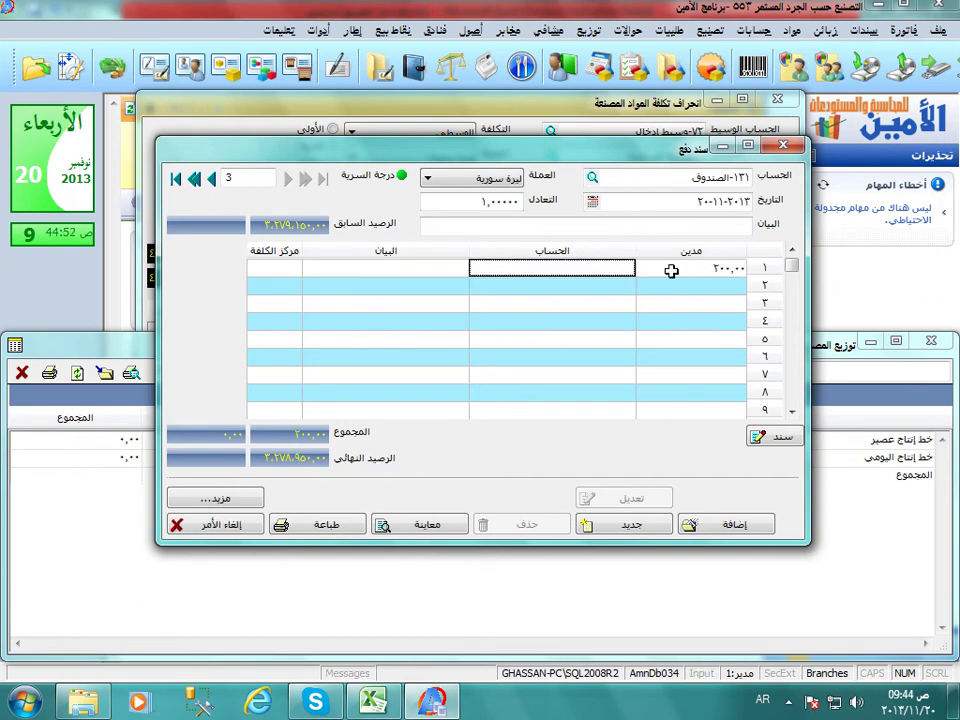
text(73)
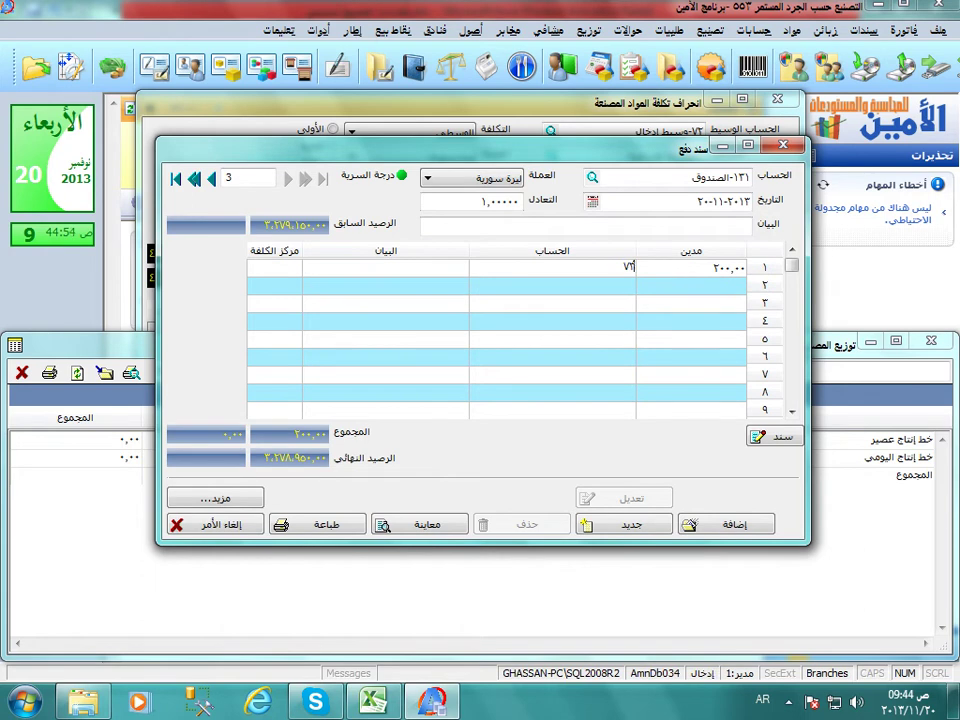
key(Return)
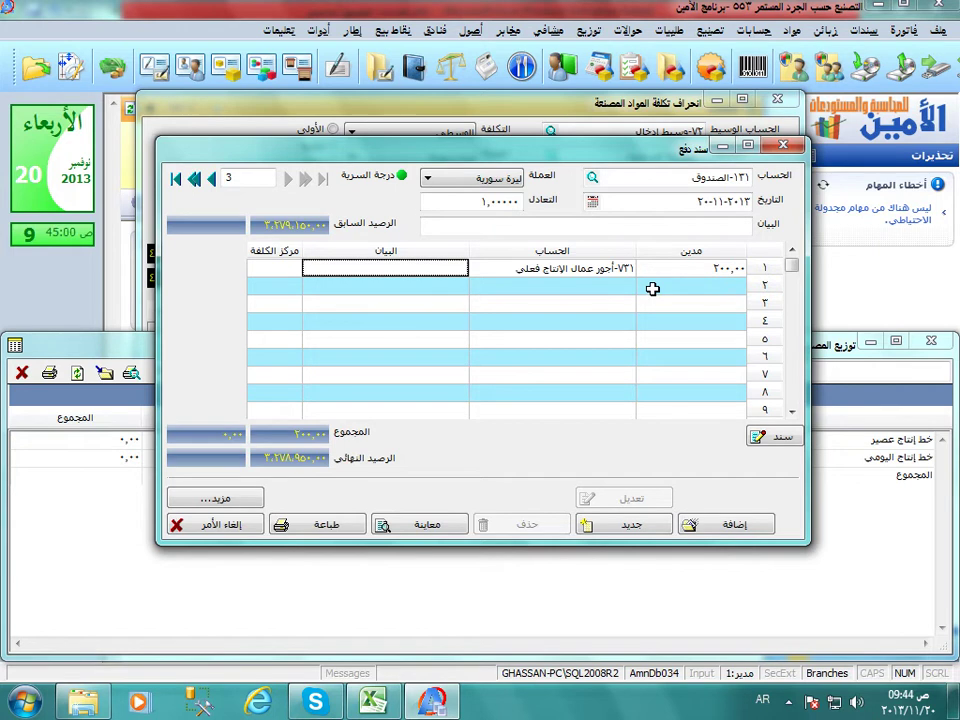
- Save the payment voucher, close its window, and update the expense distribution report
click(733, 523)
click(428, 386)
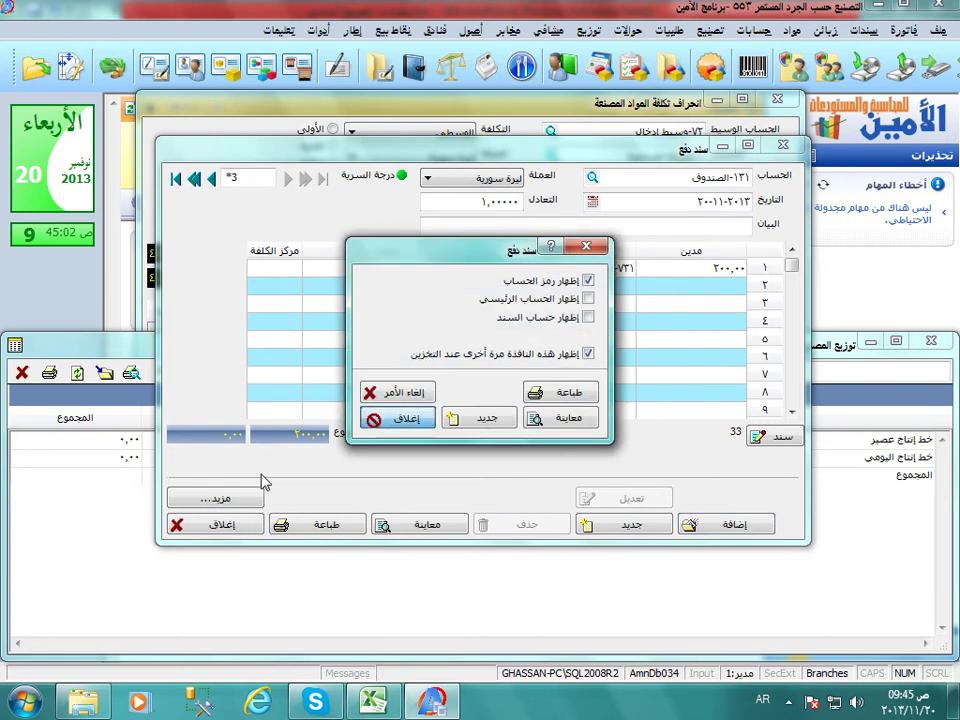
key(Return)
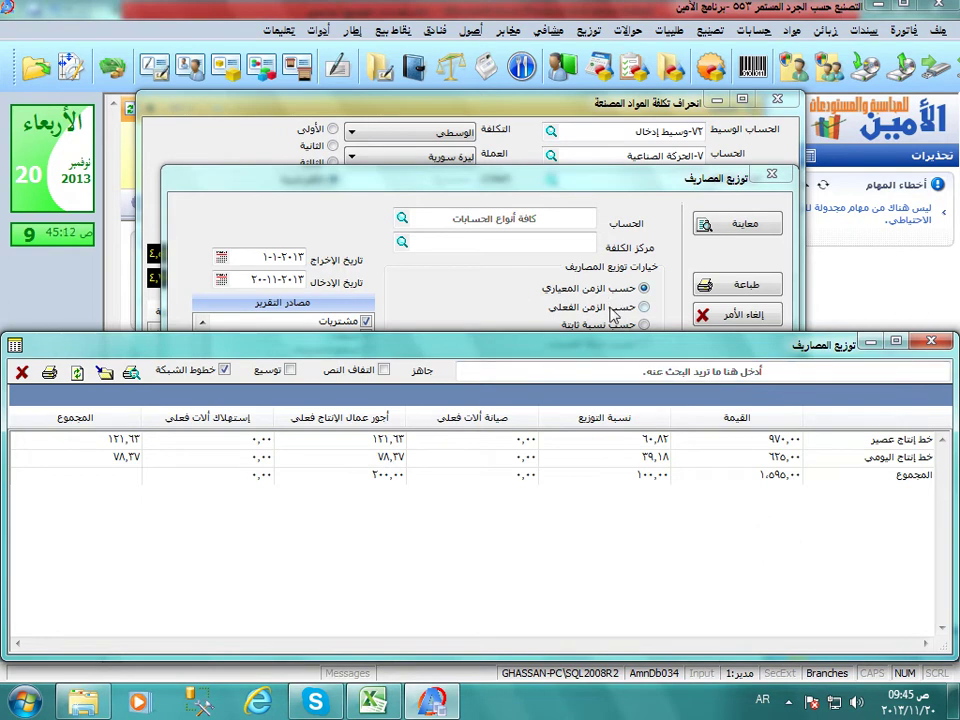
- Generate the accounting entries (توليد قيود) from the expense distribution report and confirm the operation
right_click(442, 457)
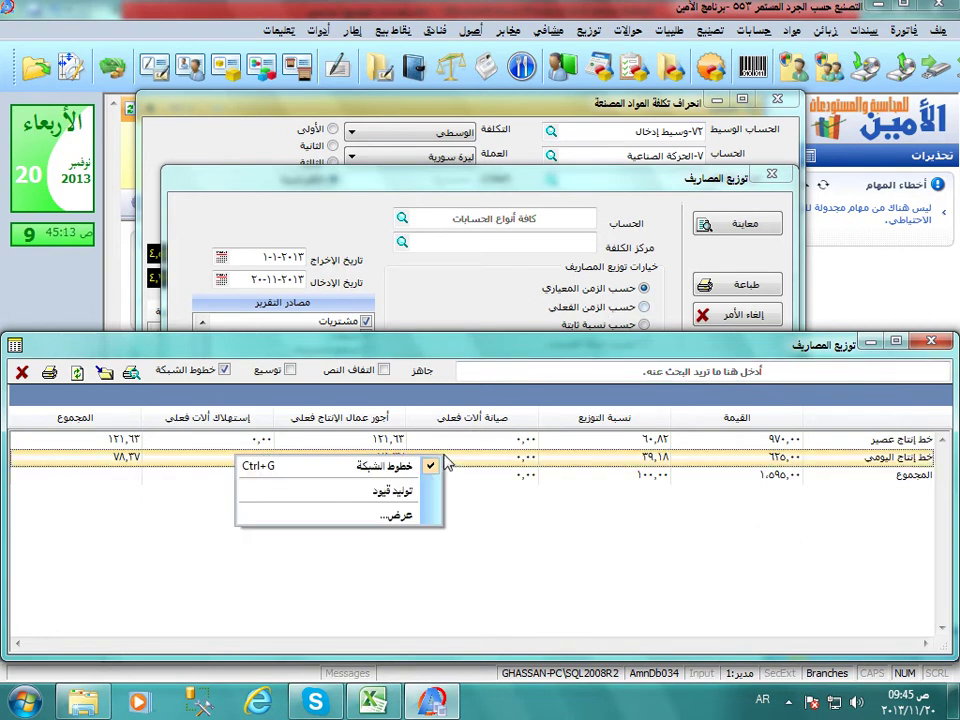
click(393, 491)
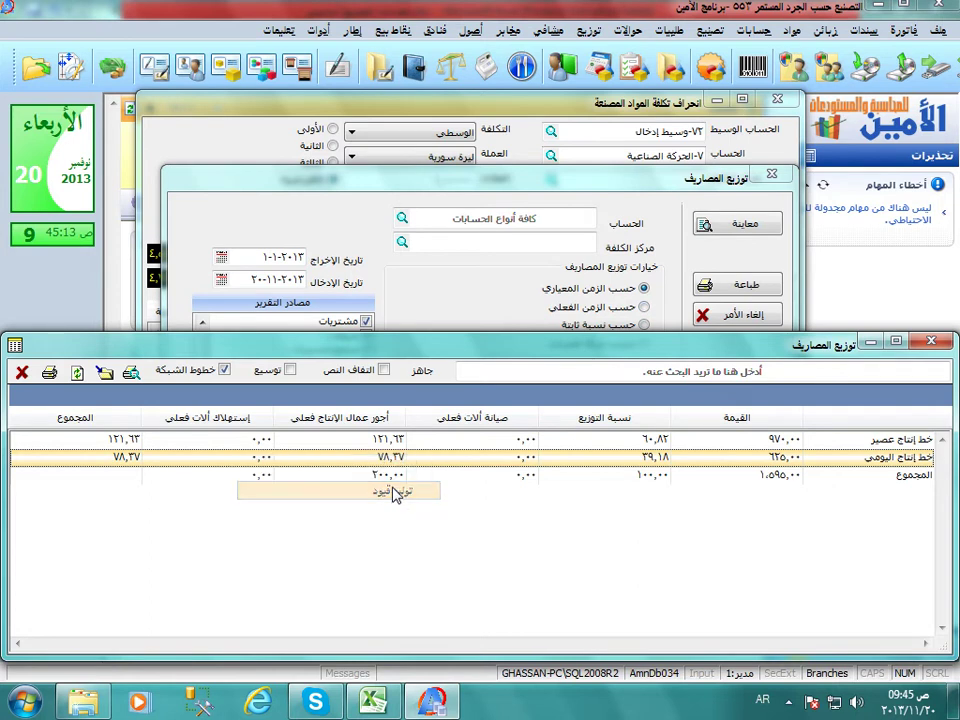
click(502, 414)
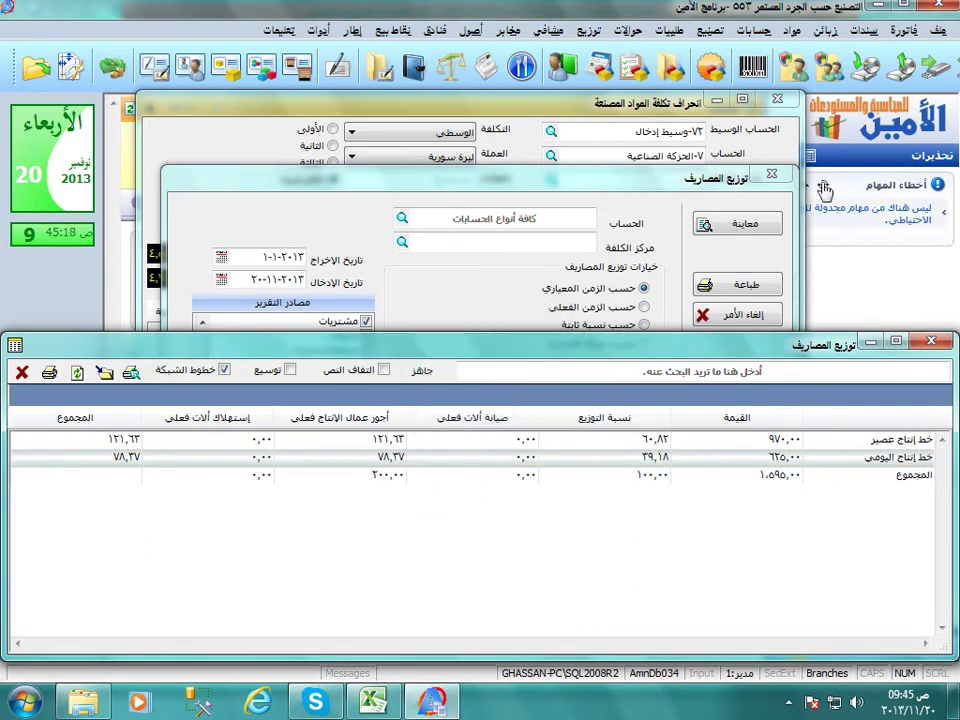
- Open the journal vouchers (سند قيد) at the last entry, number 34, and maximize the window
click(903, 30)
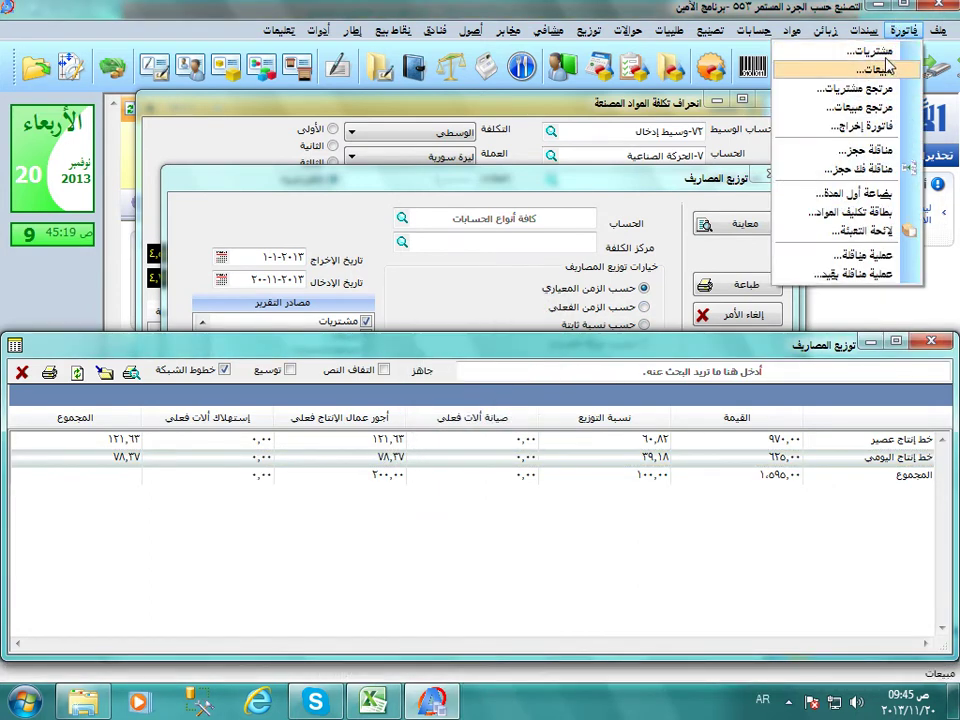
mouse_move(864, 30)
click(840, 62)
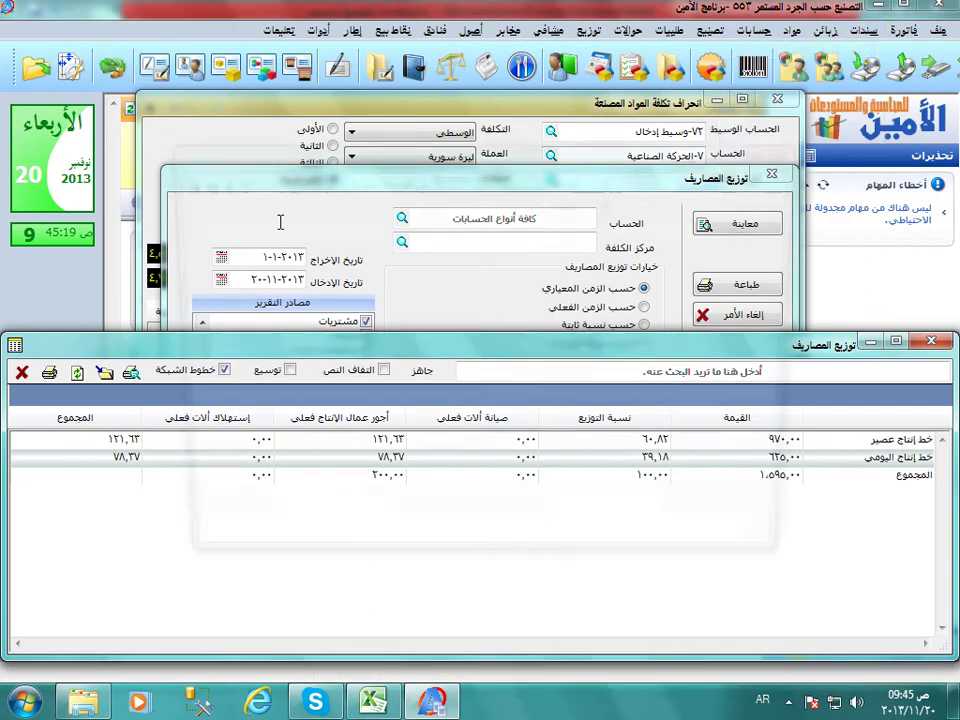
click(211, 182)
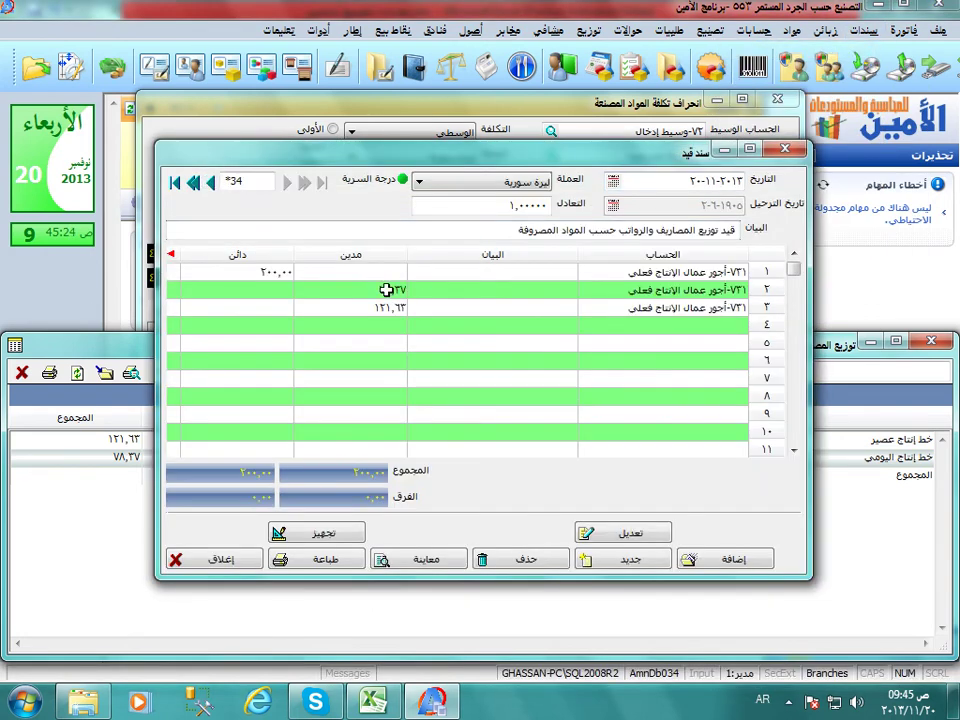
double_click(440, 160)
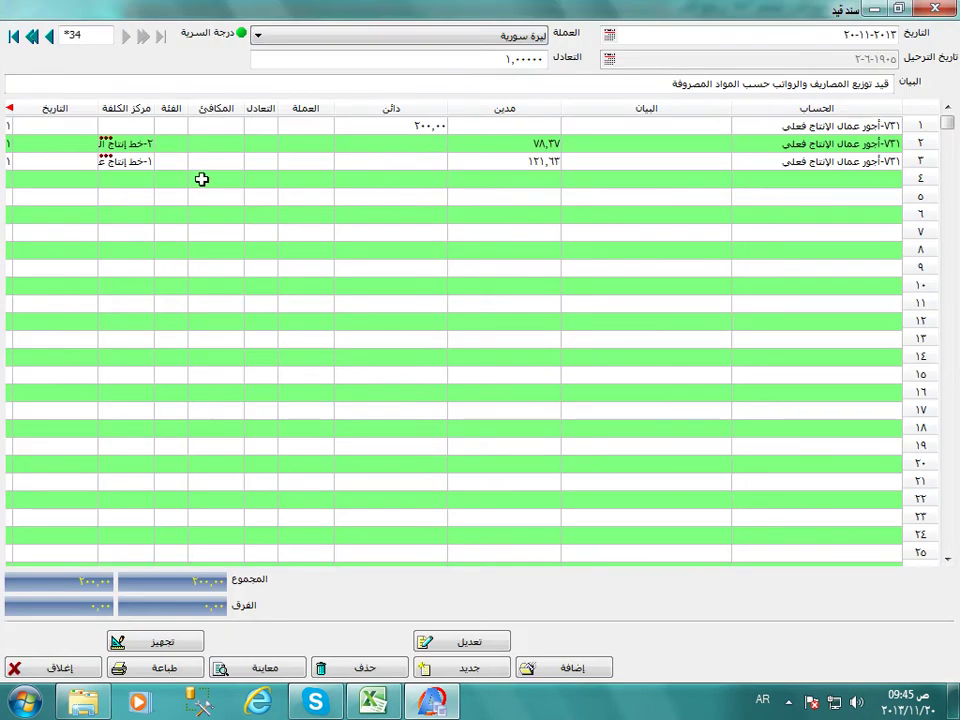
- Examine the cost centre (مركز الكلفة) on each line of the expense distribution entry, and close the voucher
click(305, 125)
click(130, 125)
click(122, 160)
click(135, 143)
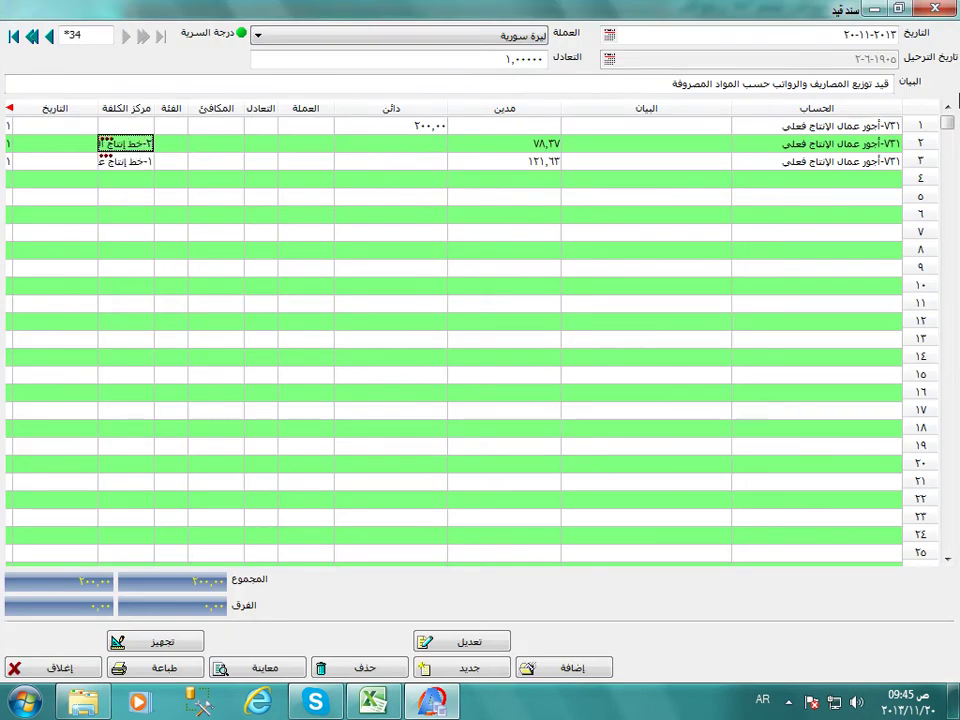
click(934, 8)
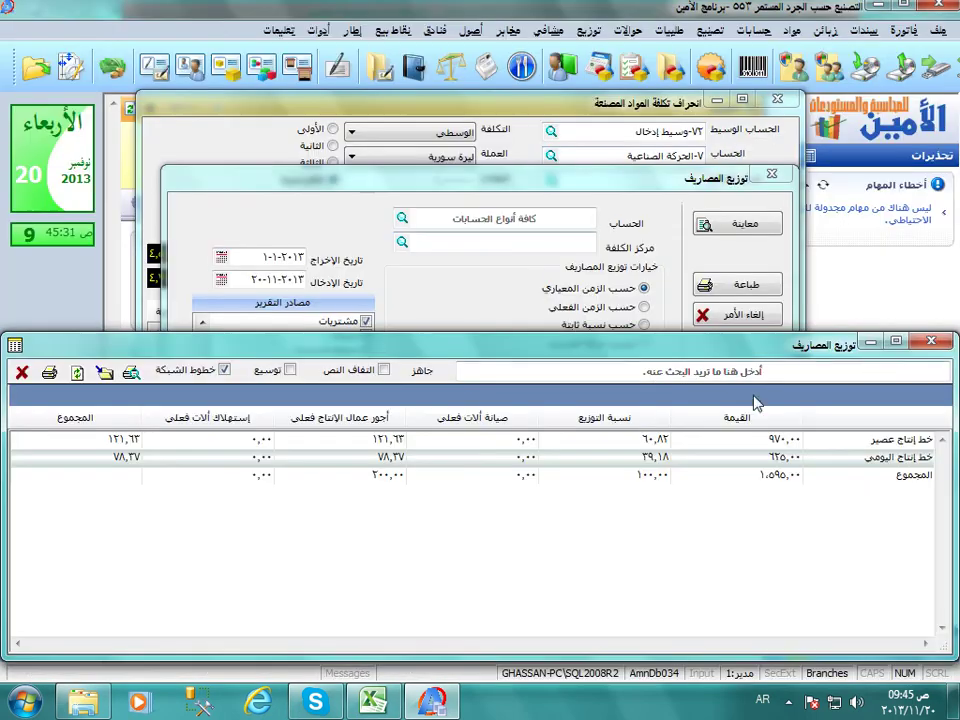
- Close the expense distribution report, preview it again to check the remaining amounts, and close it with its options window
click(929, 340)
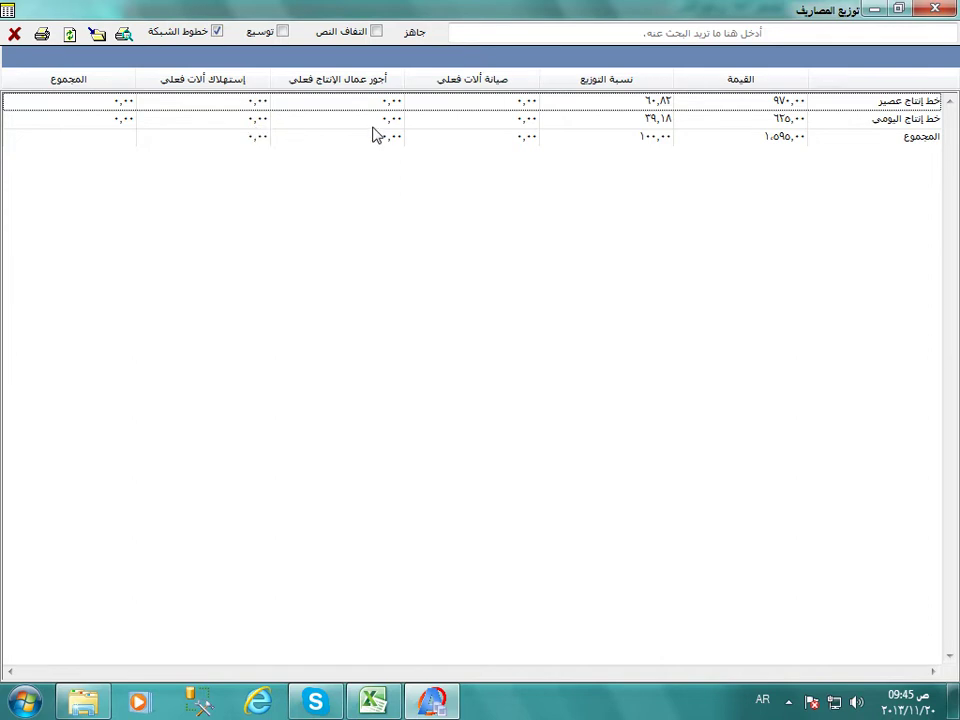
click(934, 8)
key(Escape)
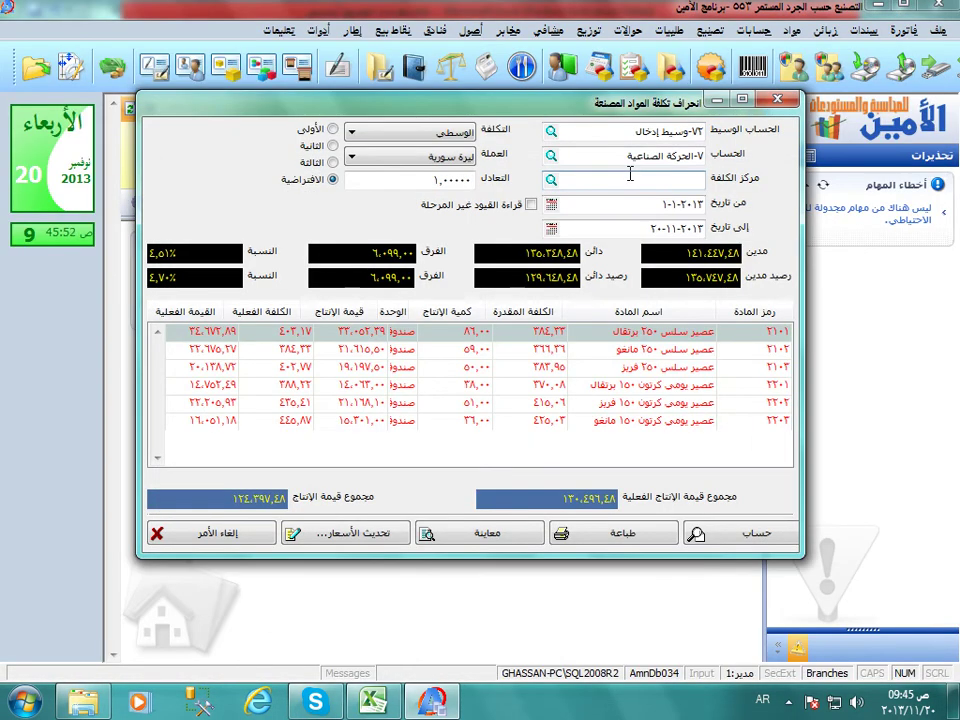
- Set the cost deviation report's cost centre (مركز الكلفة) to 1-خط إنتاج عصير and recalculate the report
text(1)
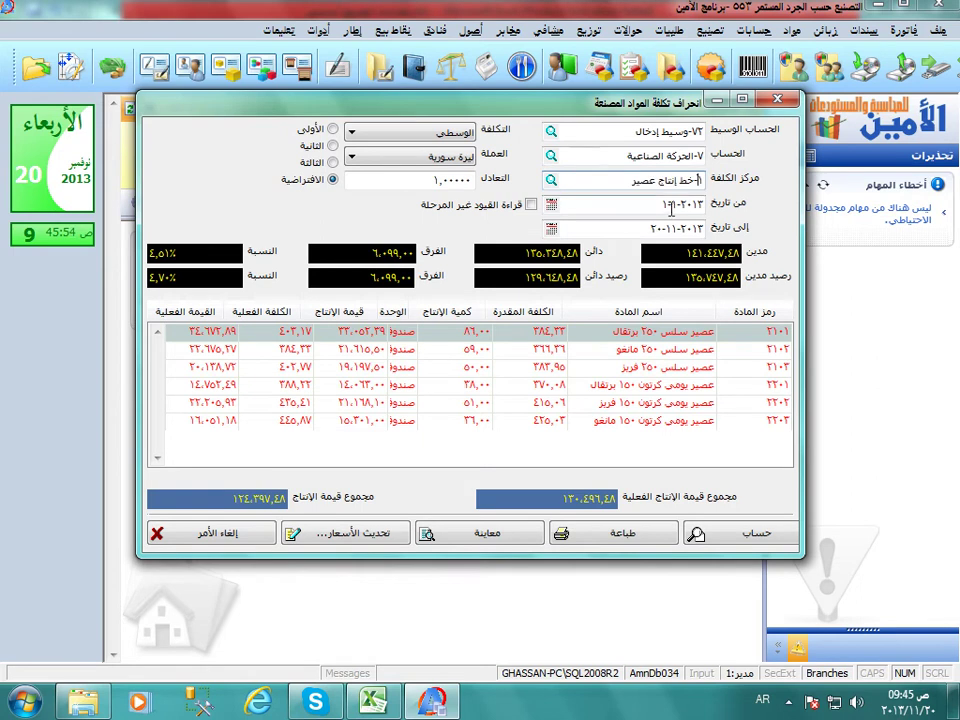
drag(612, 181, 755, 183)
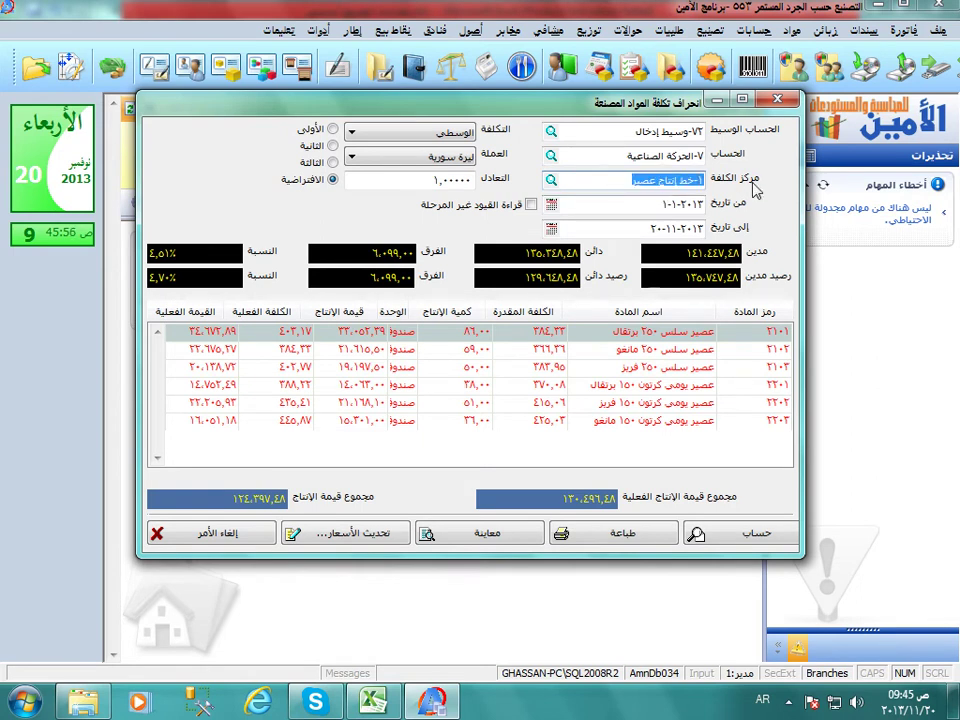
click(640, 131)
click(624, 133)
drag(624, 133, 724, 131)
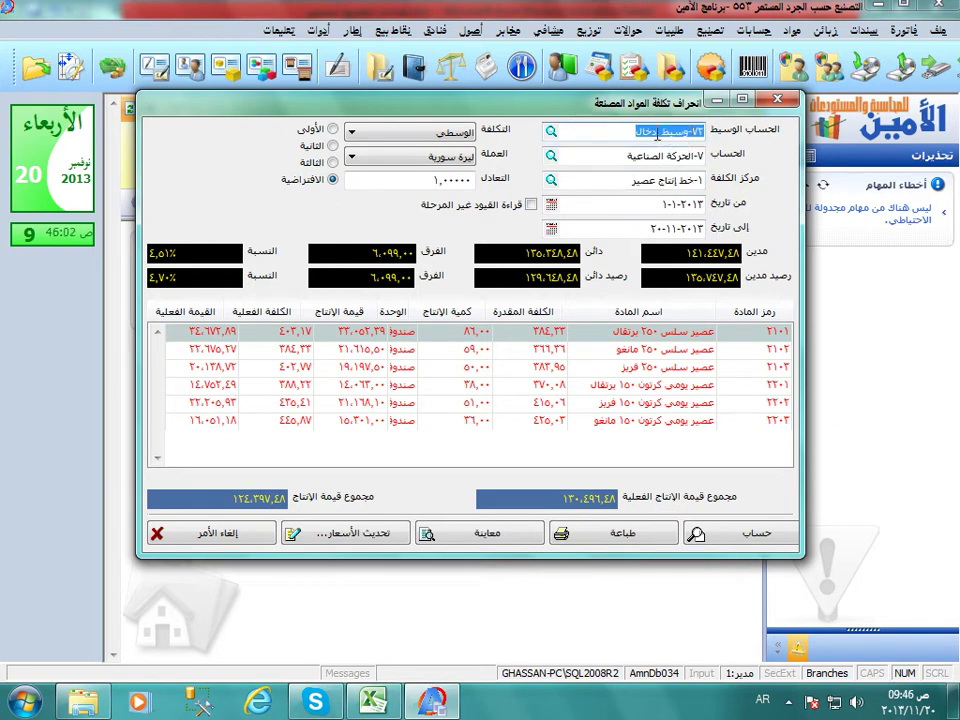
click(614, 134)
click(659, 180)
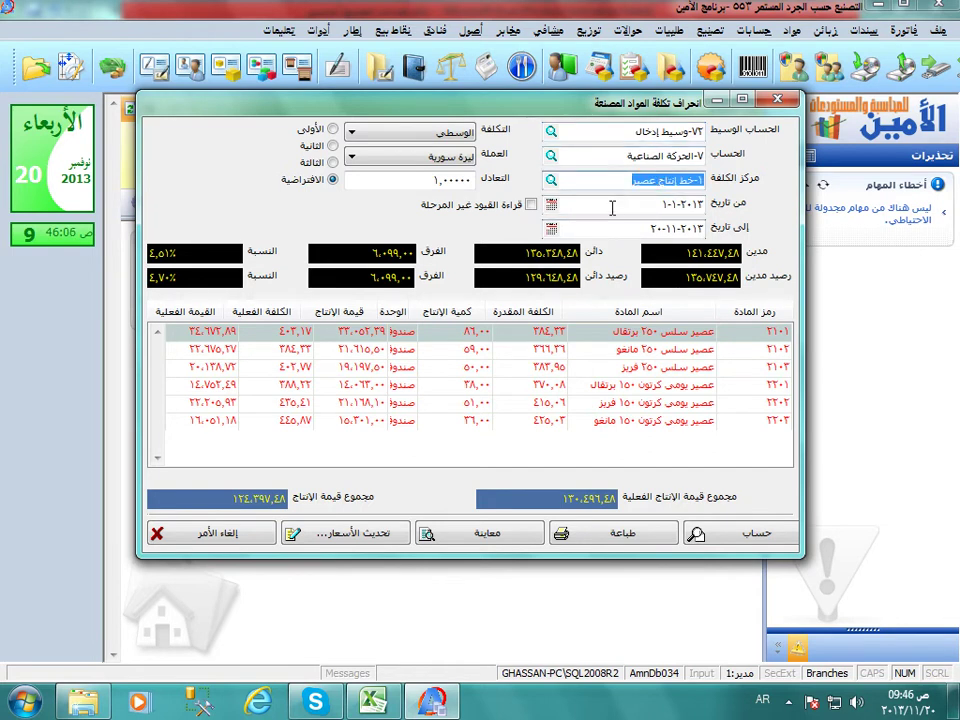
click(727, 535)
click(676, 369)
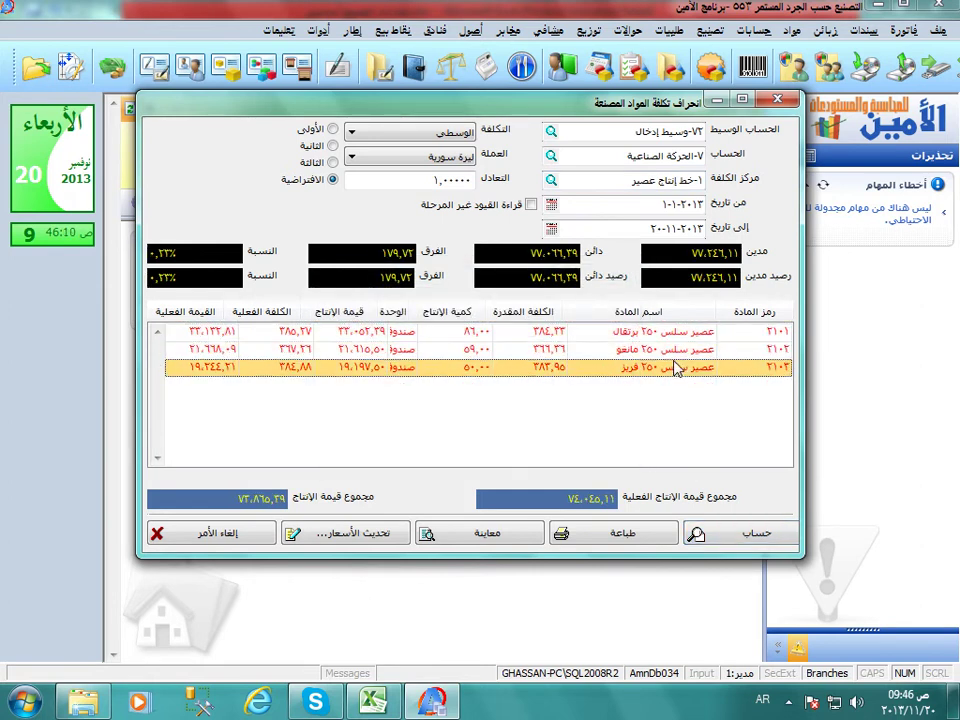
click(667, 156)
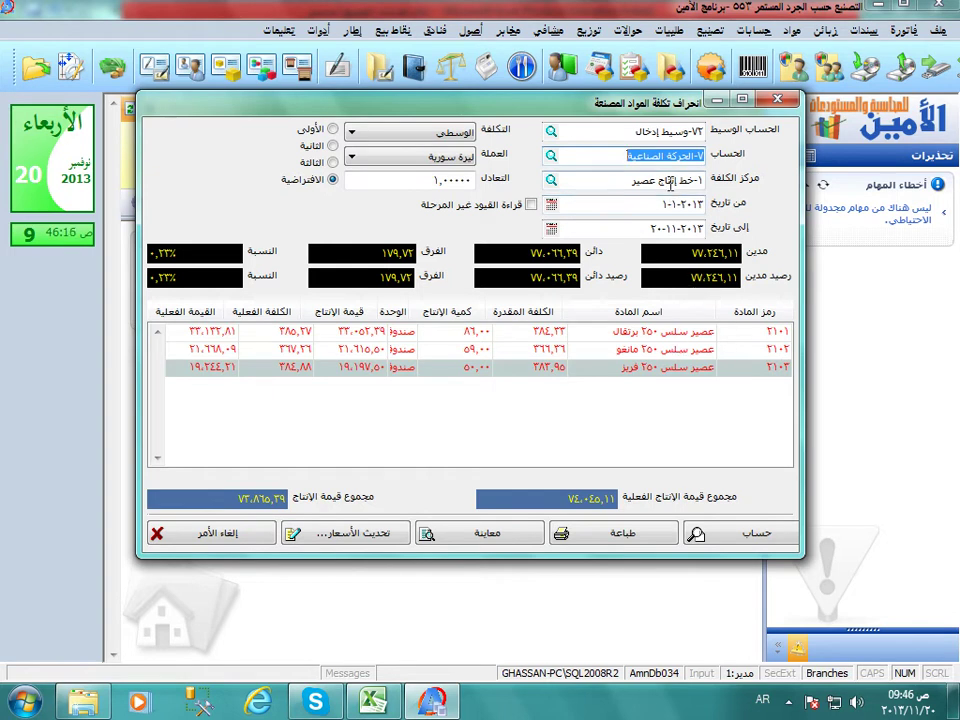
click(670, 182)
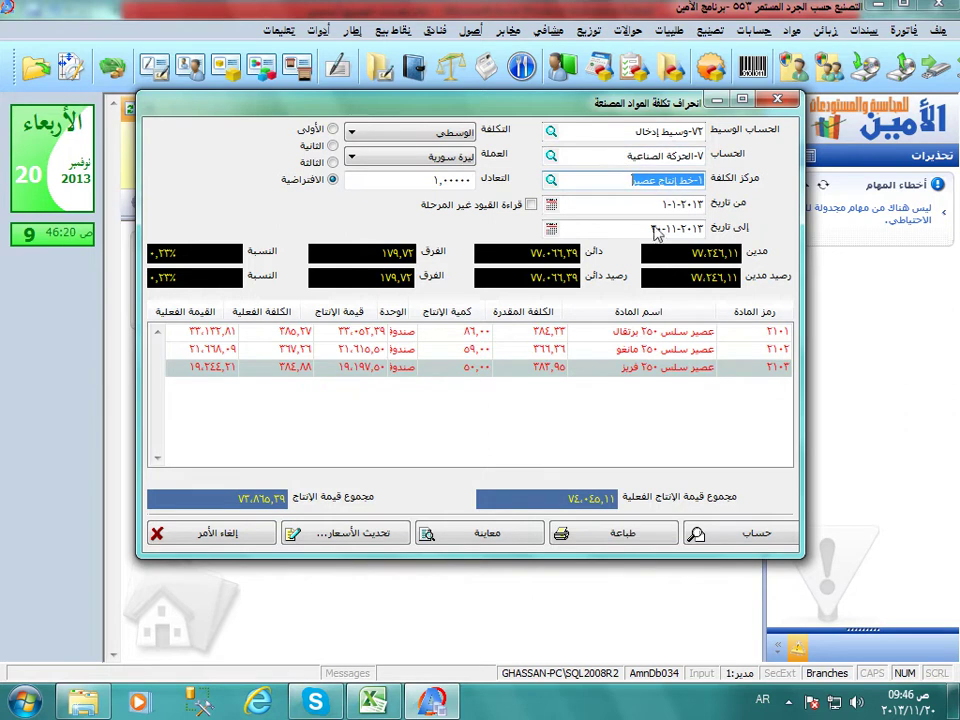
click(656, 179)
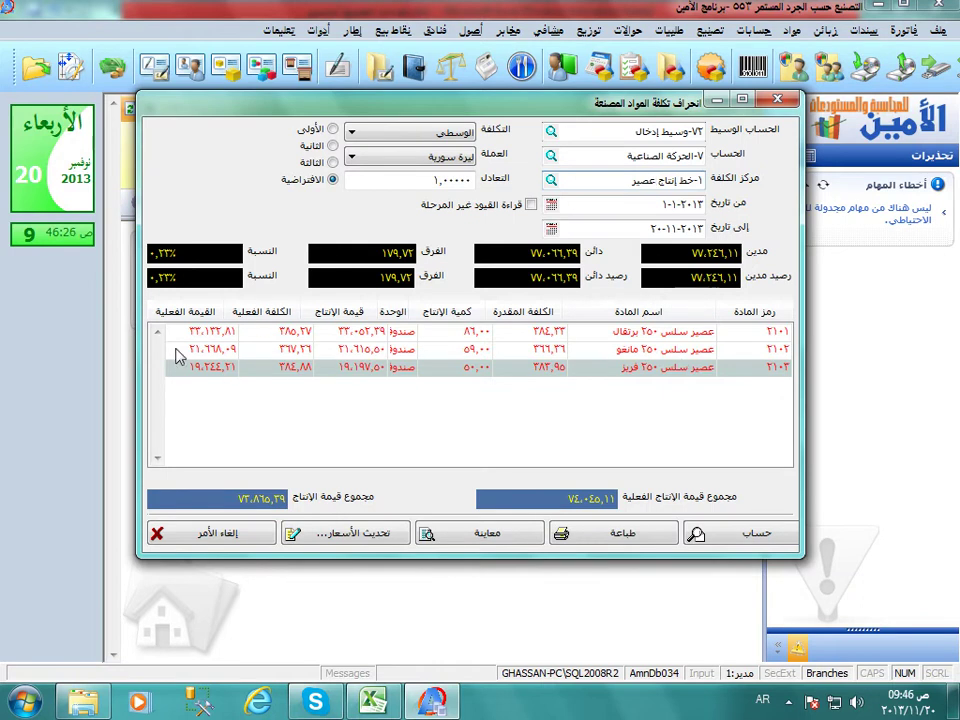
- Switch to the Excel workbook إعدادات التصنيع أساسي.xlsx and read the cost deviation explanation on the إعدادات مستمر sheet
click(347, 536)
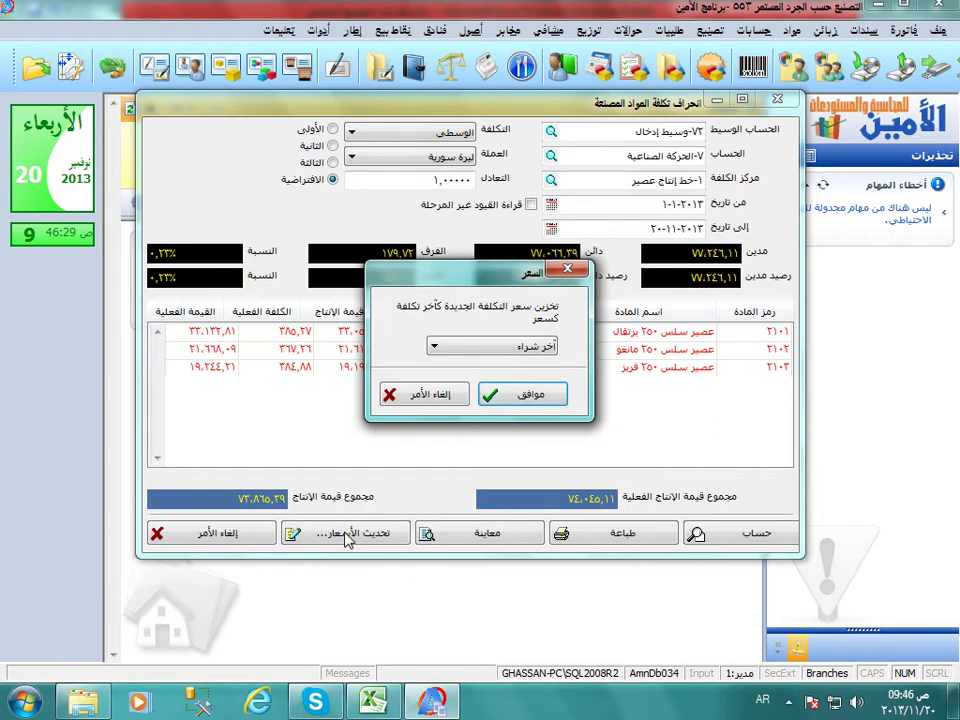
click(432, 400)
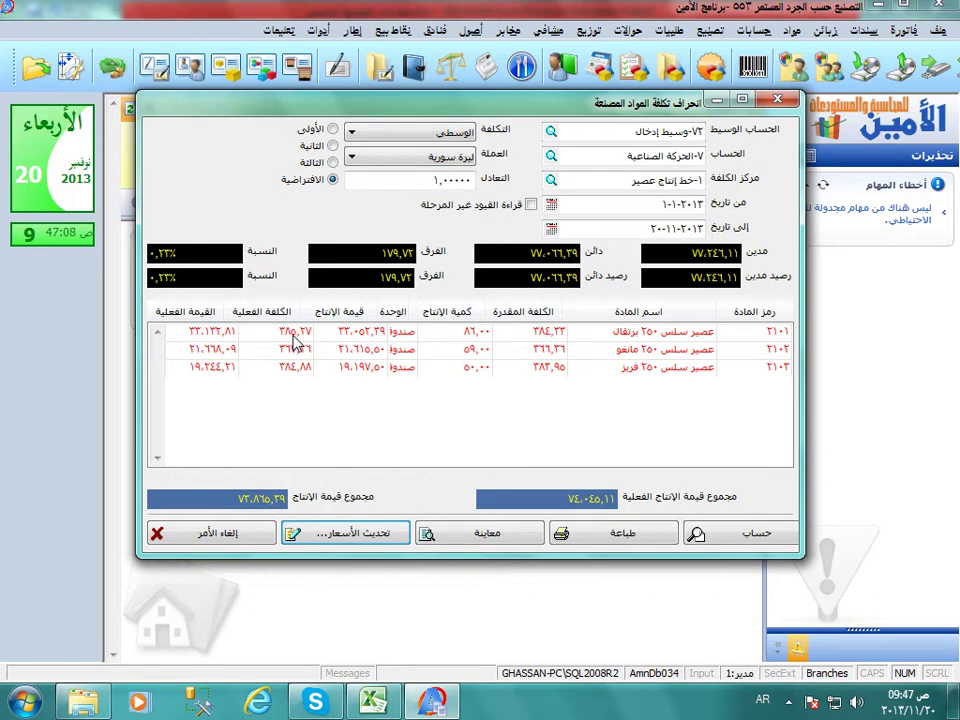
click(370, 702)
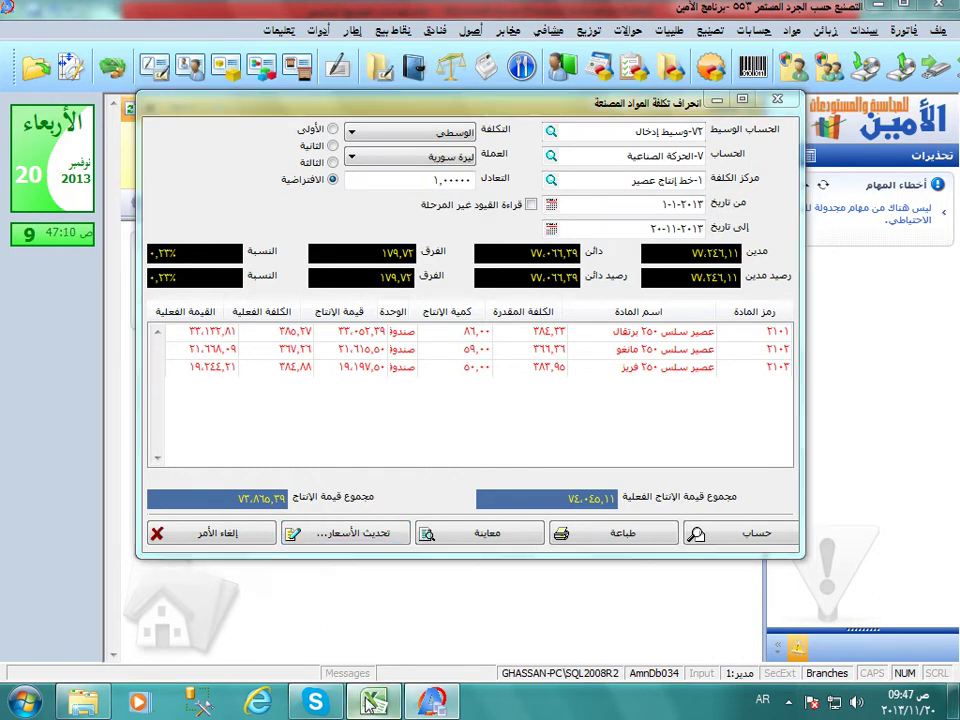
drag(370, 702, 260, 358)
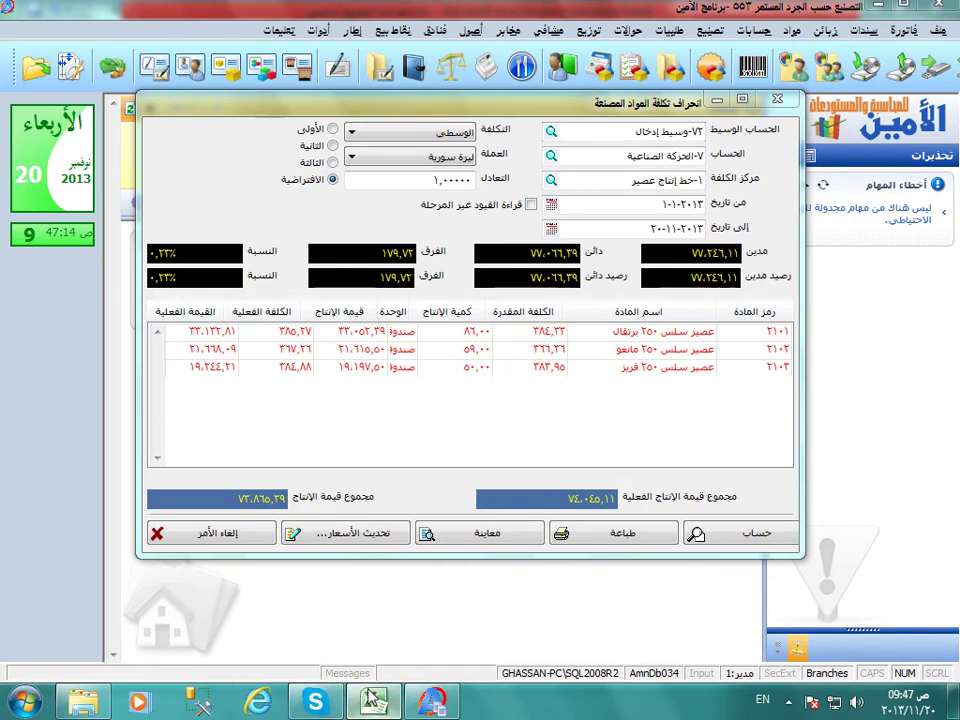
click(378, 700)
click(770, 517)
scroll(727, 530, down, 5)
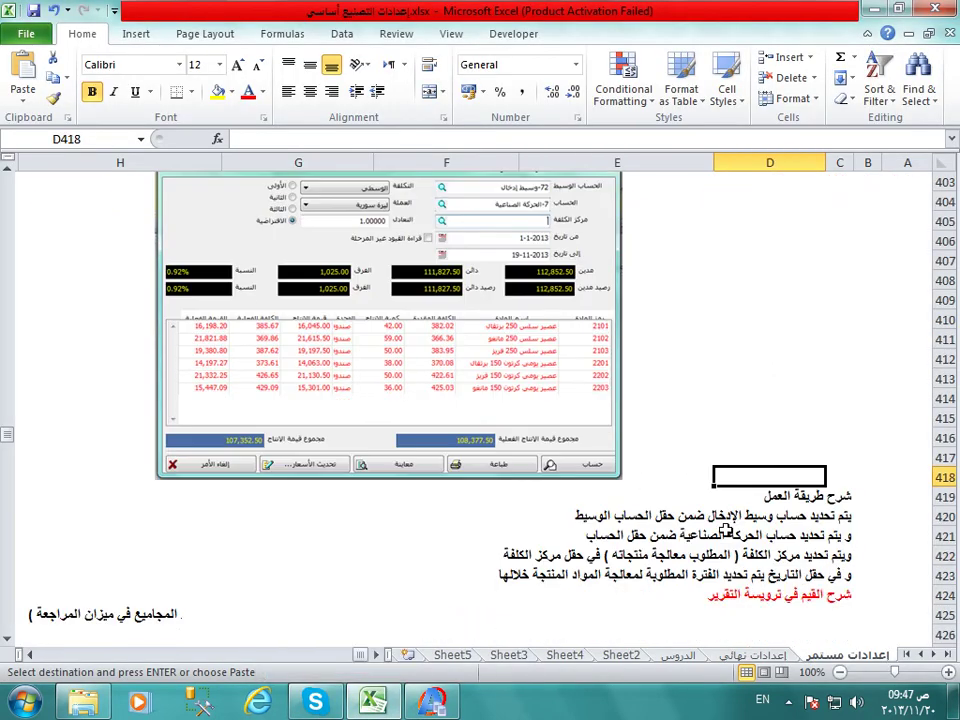
scroll(727, 530, down, 8)
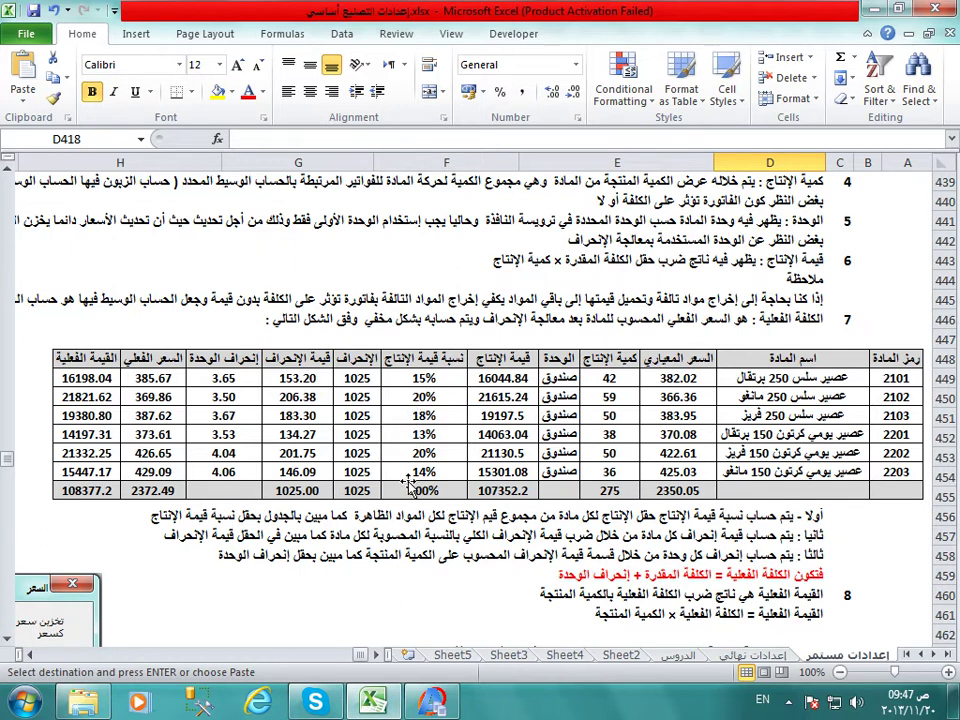
scroll(410, 470, up, 9)
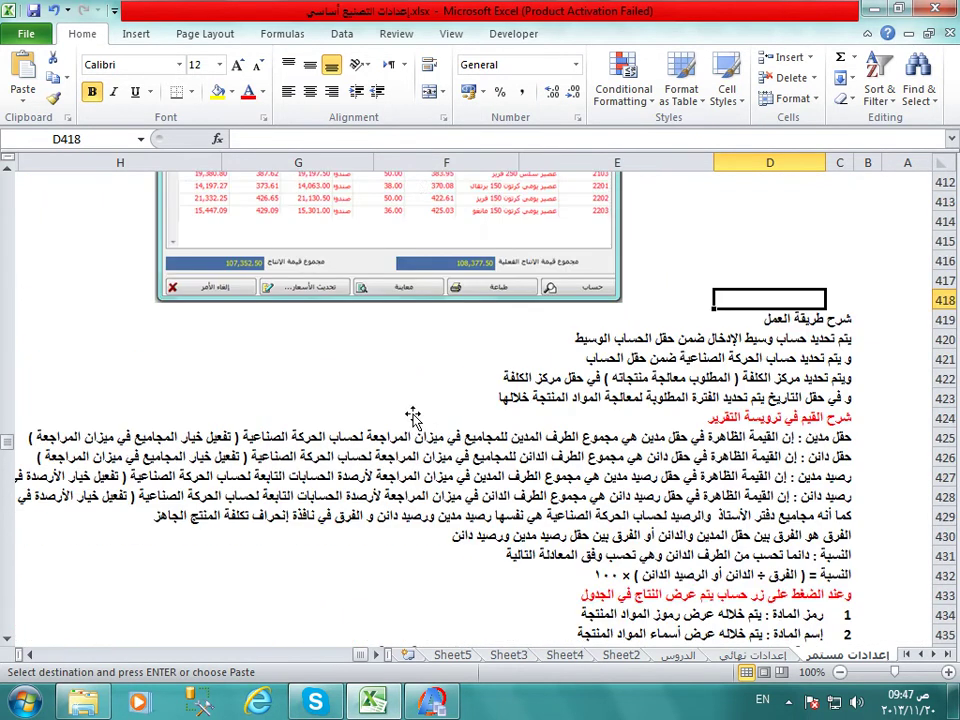
scroll(412, 415, up, 4)
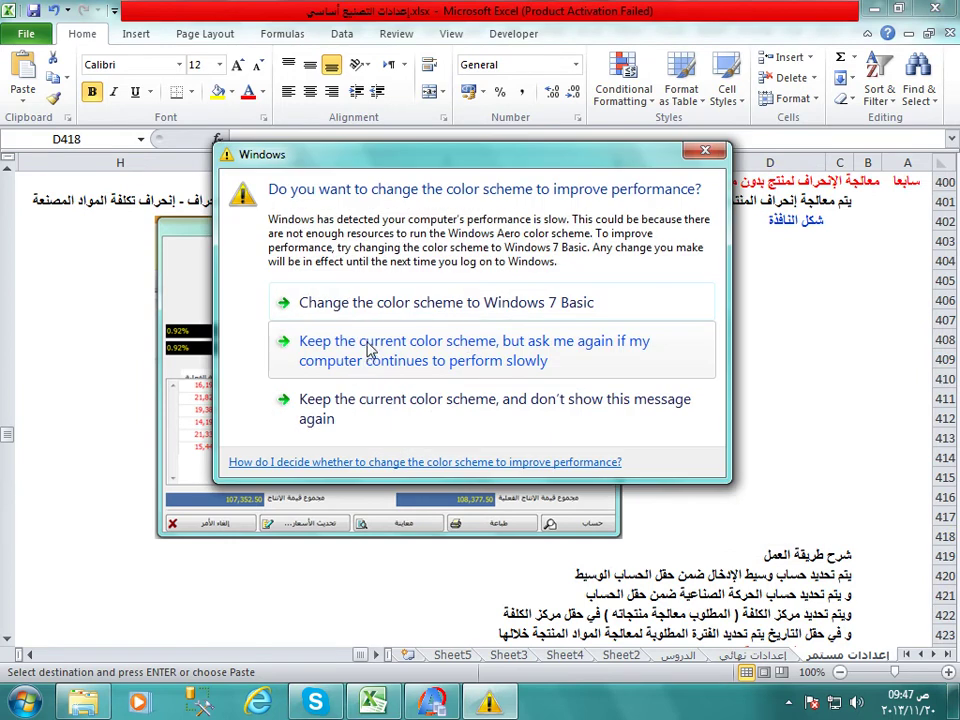
- Change the colour scheme to Windows 7 Basic and examine the deviation calculation table in worksheet rows 448 to 455
click(365, 312)
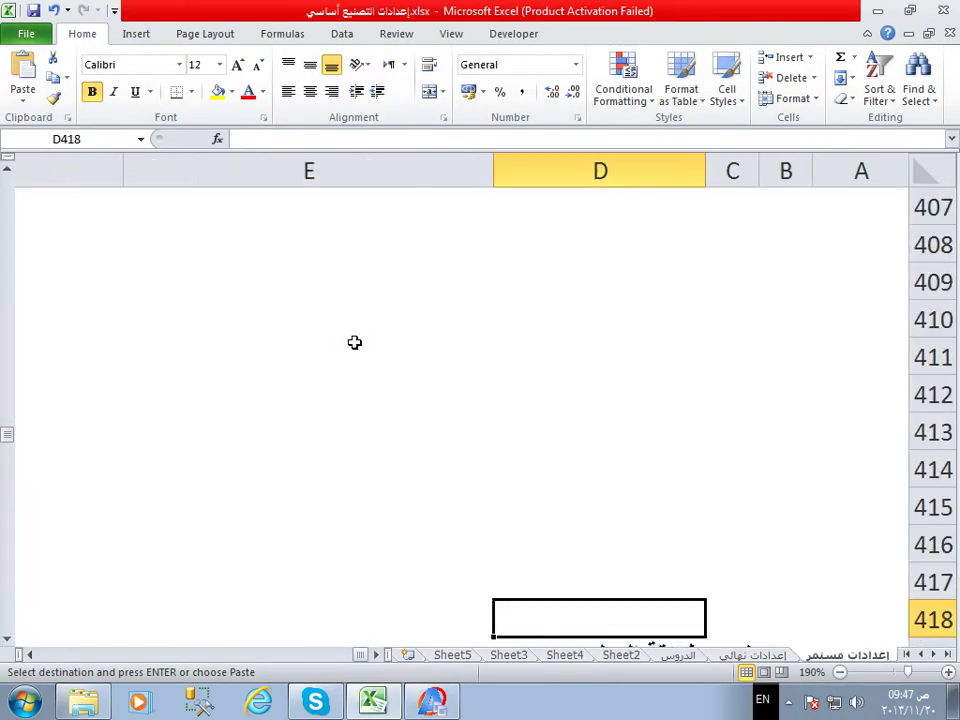
click(25, 656)
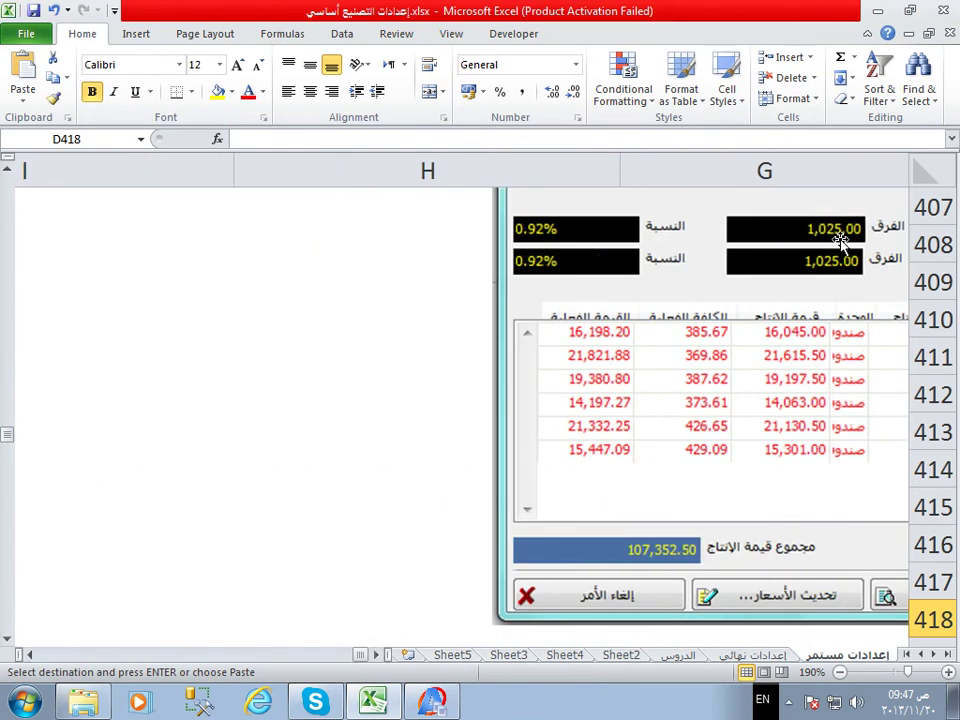
scroll(686, 316, down, 4)
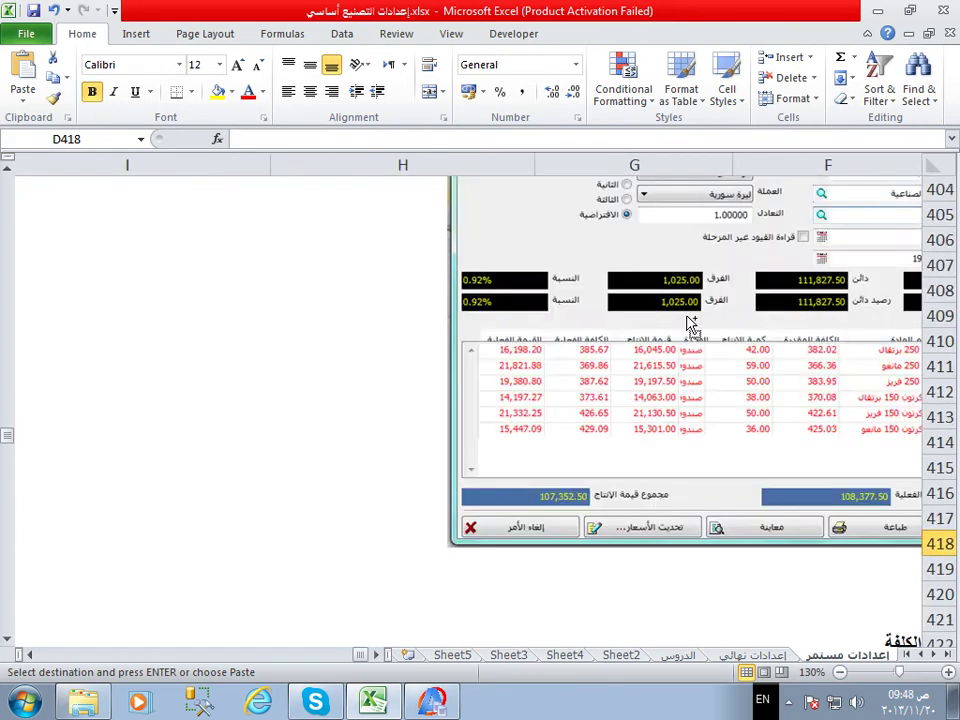
scroll(686, 324, down, 5)
scroll(642, 290, up, 4)
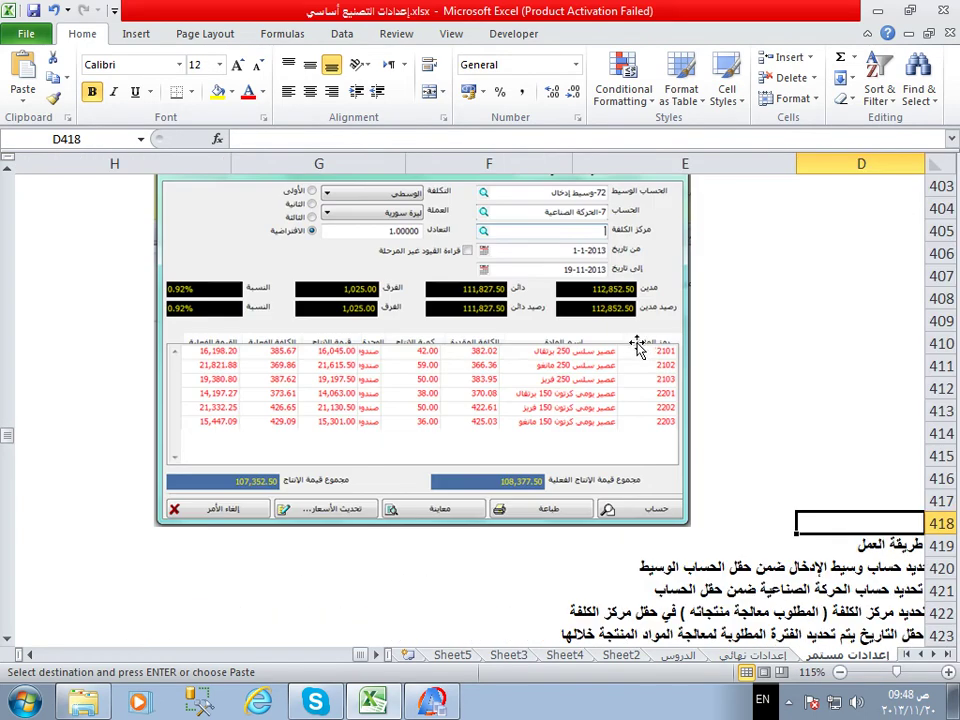
click(585, 566)
scroll(586, 563, down, 6)
scroll(587, 563, down, 9)
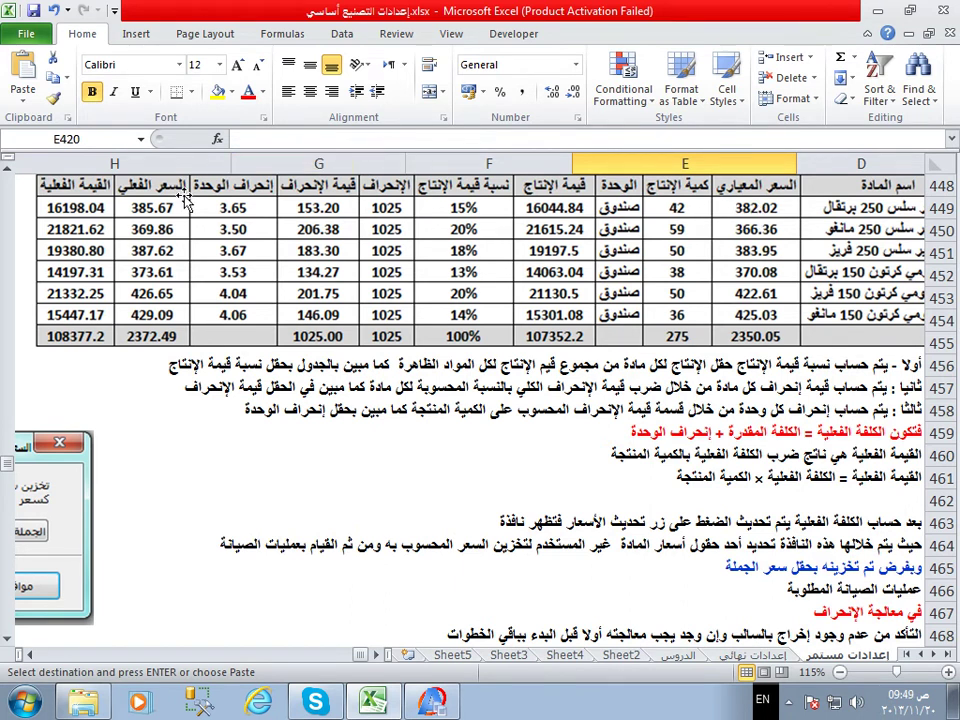
- Return to Al-Ameen, recalculate the deviation report for 1-خط إنتاج عصير and store the new cost in the الجملة price of the material cards
click(436, 702)
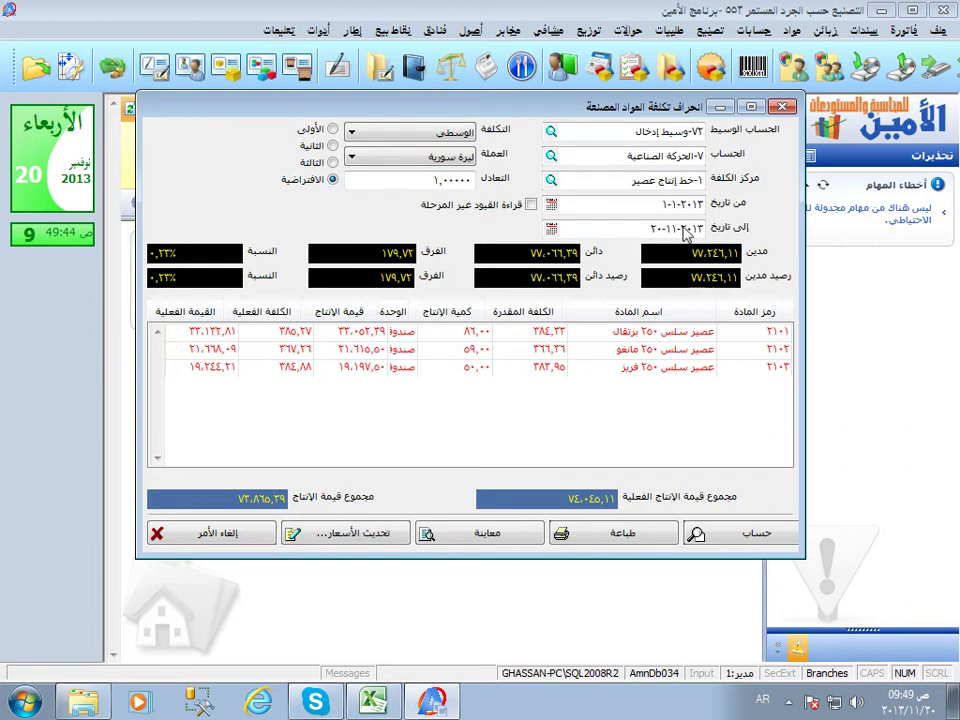
click(642, 140)
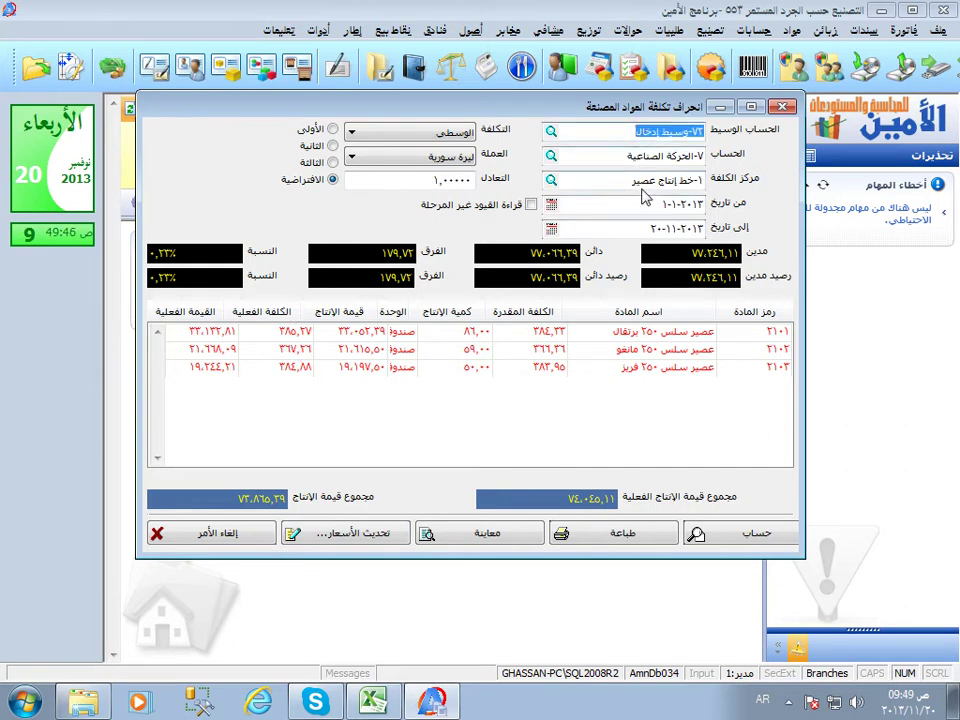
click(718, 535)
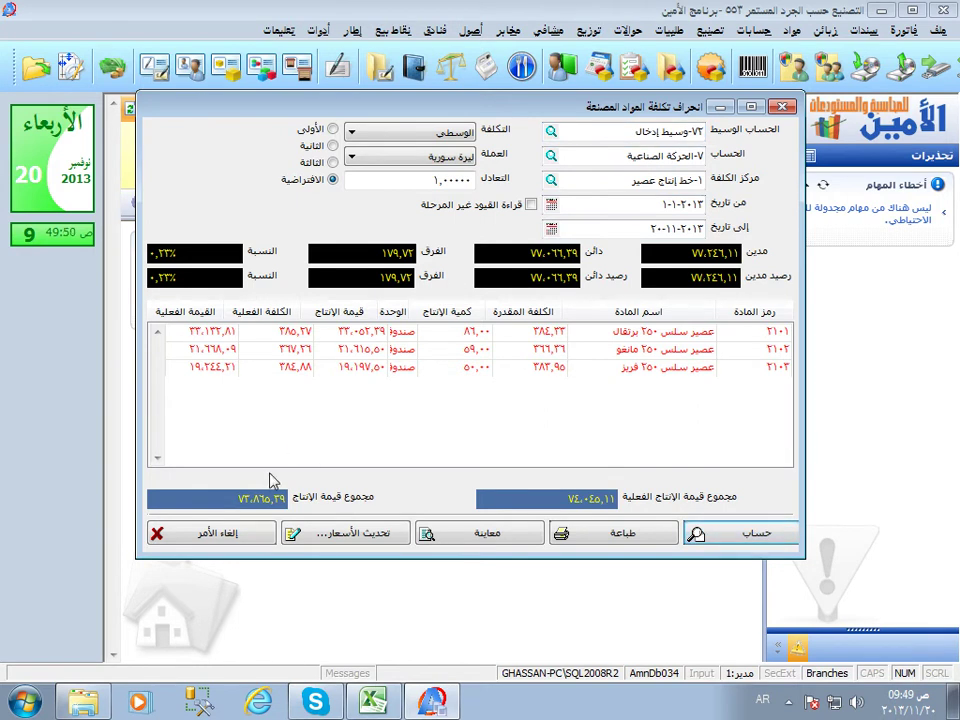
click(325, 535)
click(488, 347)
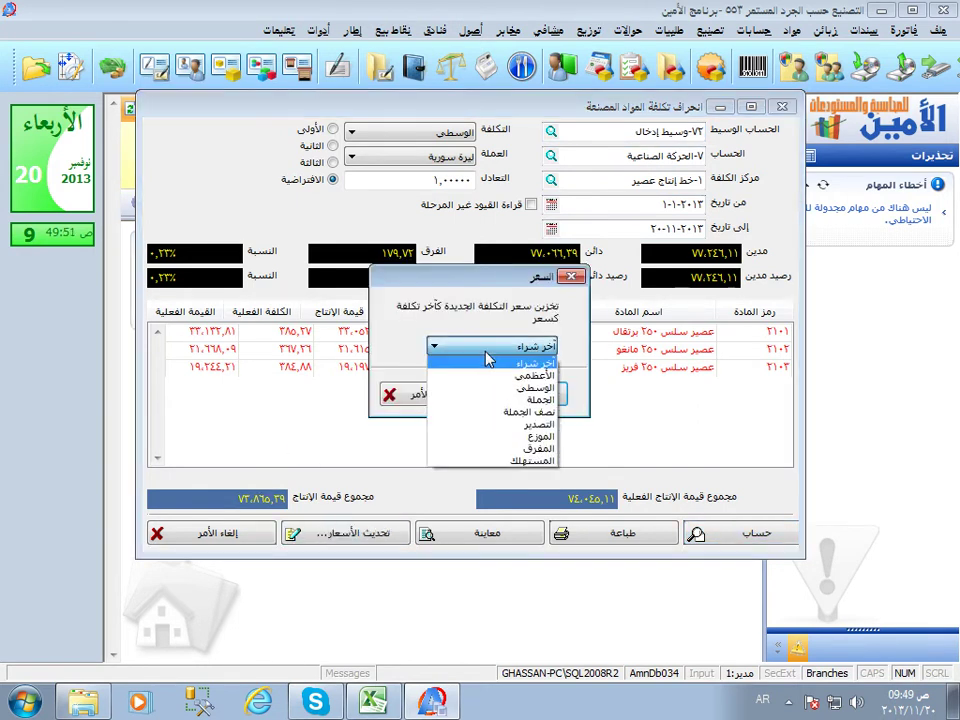
click(536, 401)
click(531, 396)
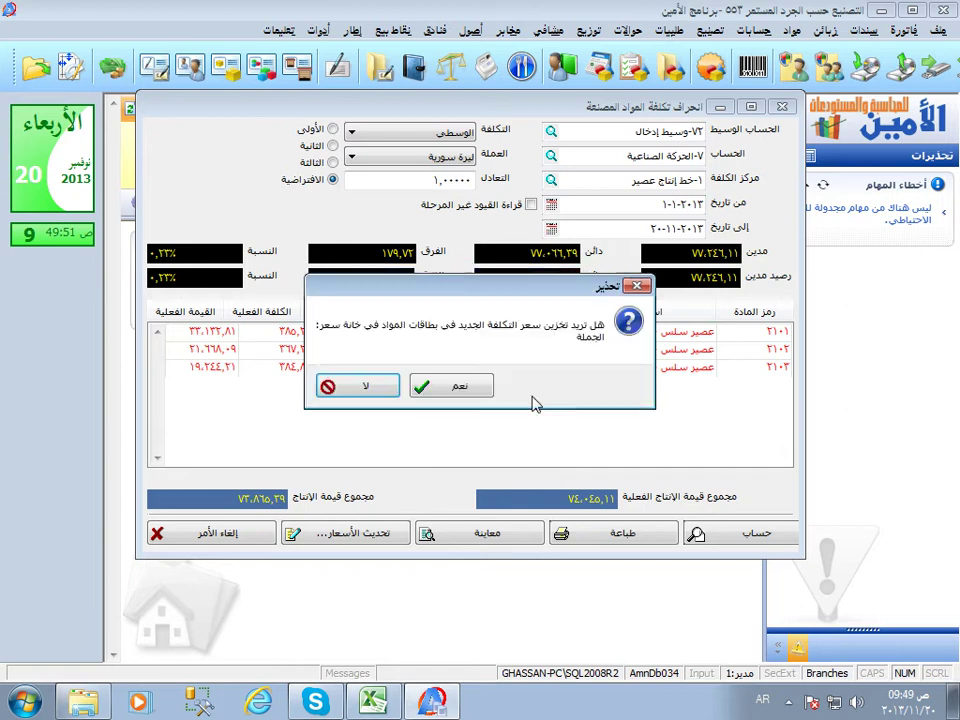
click(495, 389)
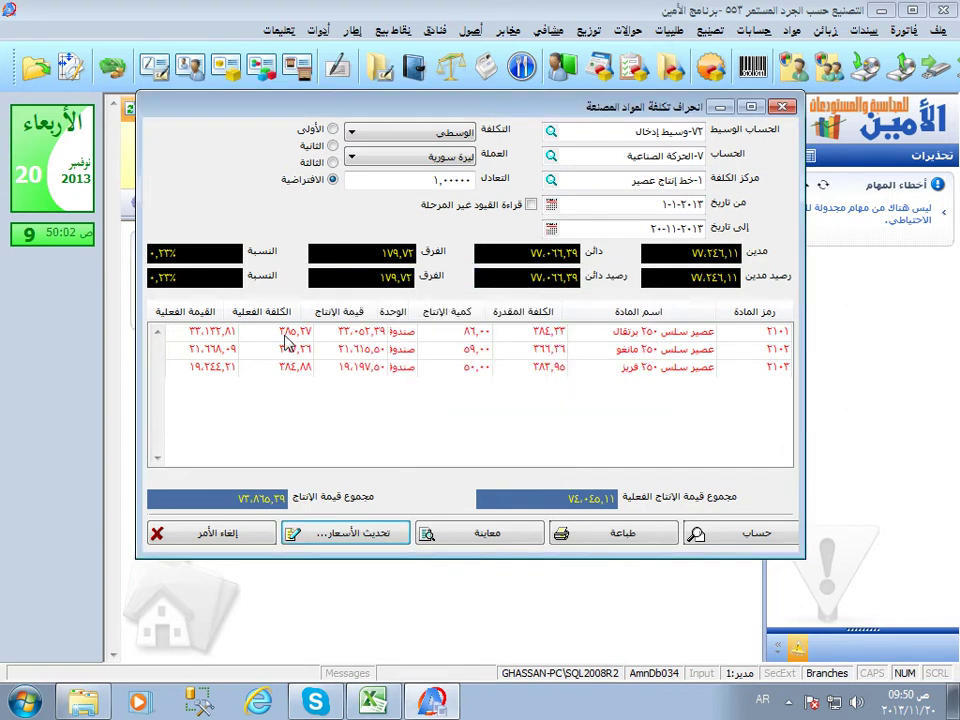
- Open the material card of item 2102 from the report, check its prices (أسعار) and close the card
right_click(411, 358)
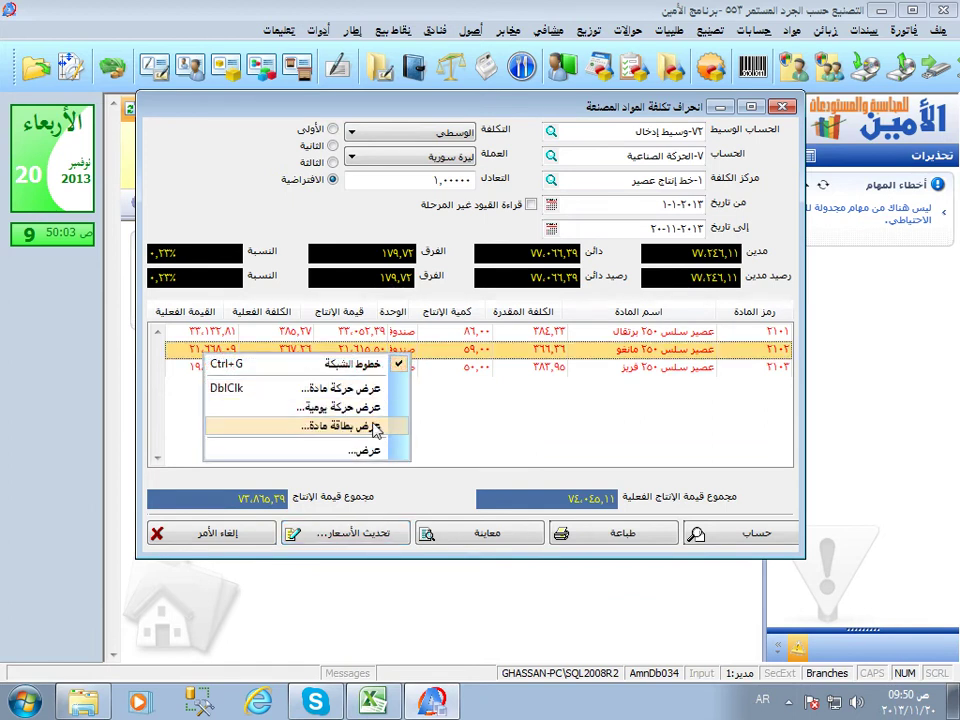
click(340, 426)
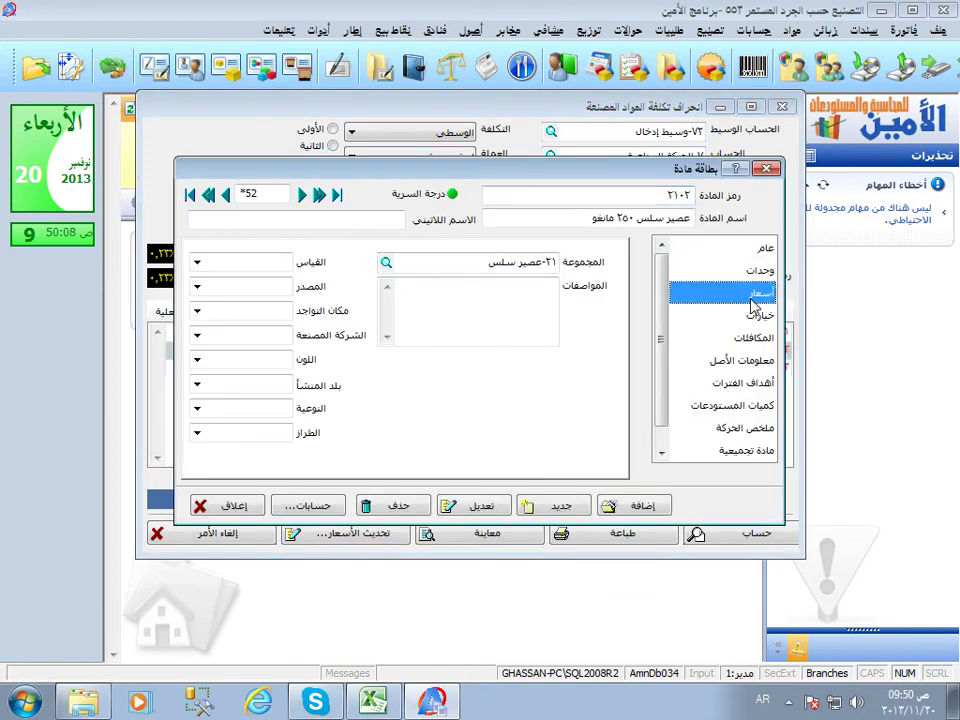
click(753, 299)
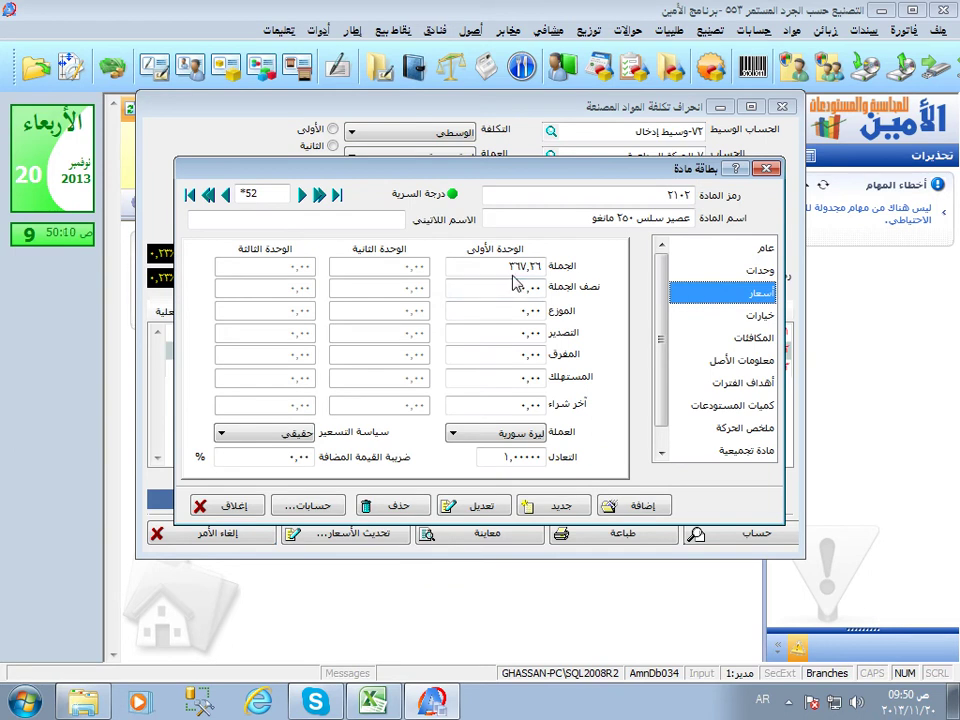
click(238, 506)
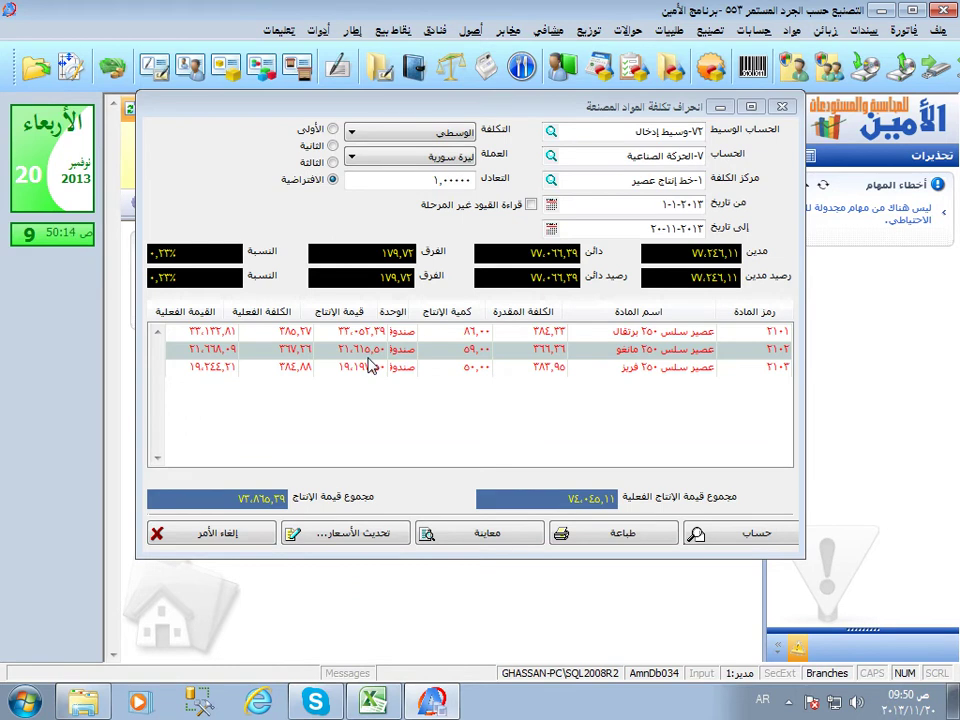
- Set the report's cost centre (مركز الكلفة) to 2-خط إنتاج اليومي and recalculate it
click(640, 179)
key(BackSpace)
text(1)
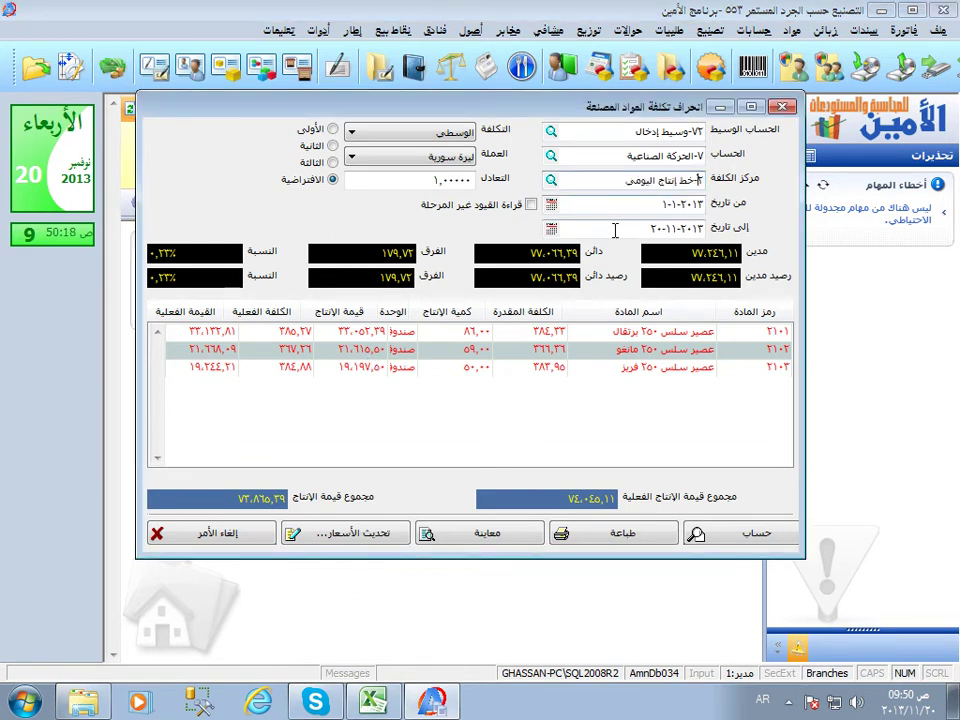
click(724, 534)
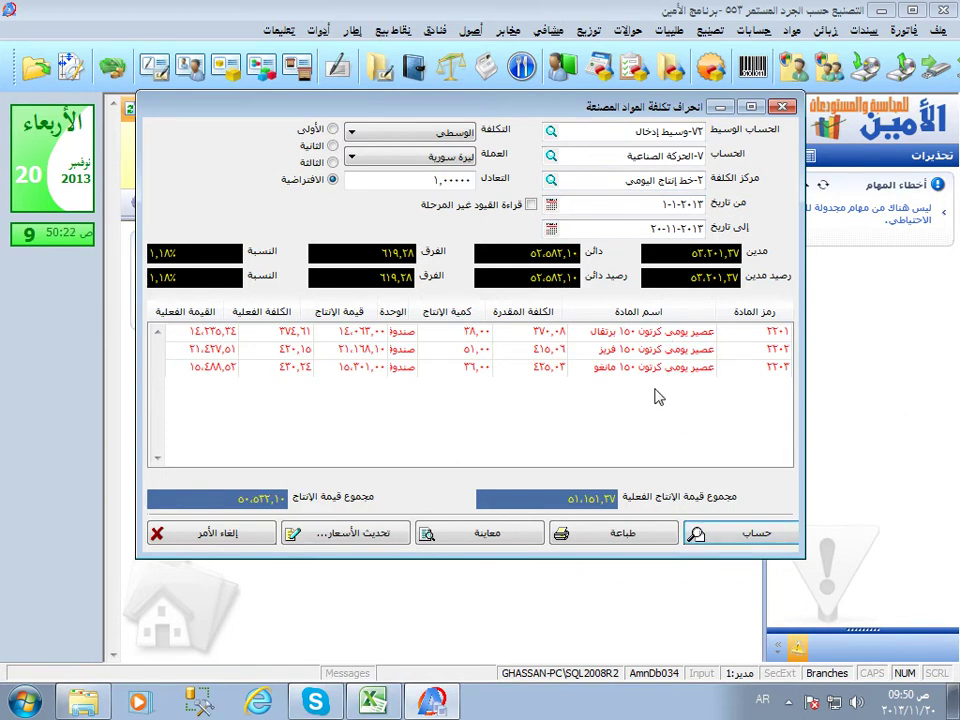
- Update the prices of the 2-خط إنتاج اليومي materials, storing the new cost as the الجملة price
right_click(492, 336)
click(566, 370)
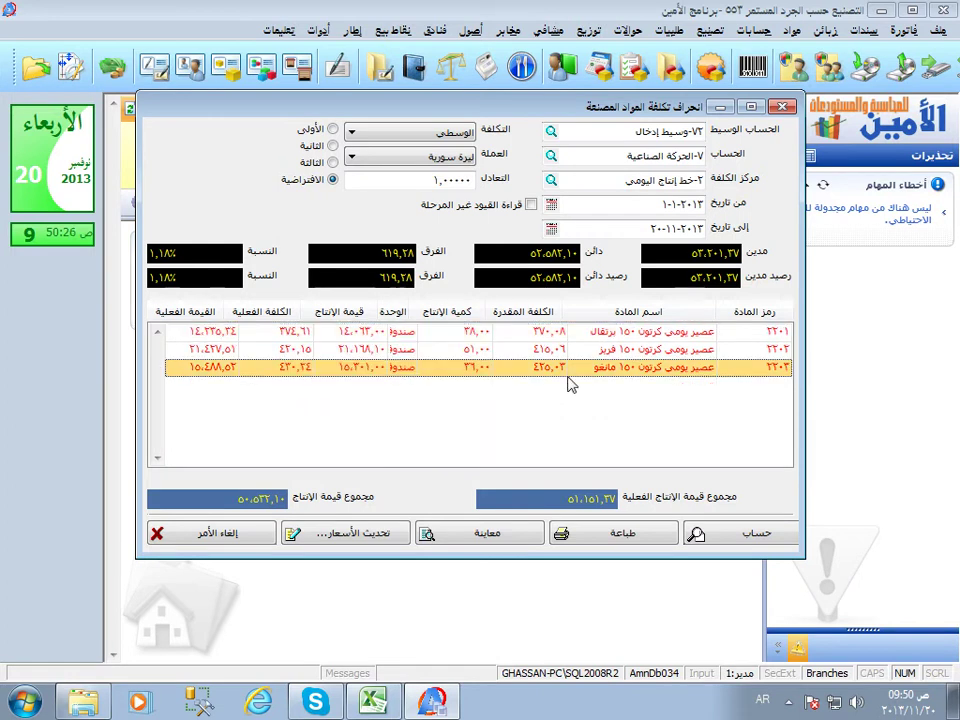
click(362, 533)
click(490, 347)
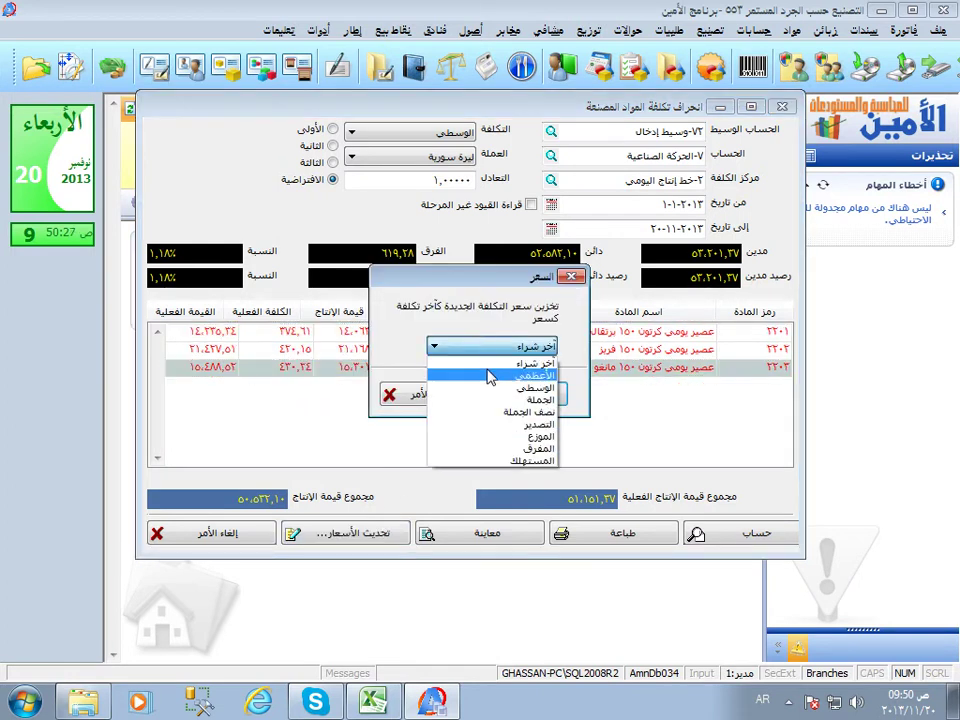
click(498, 400)
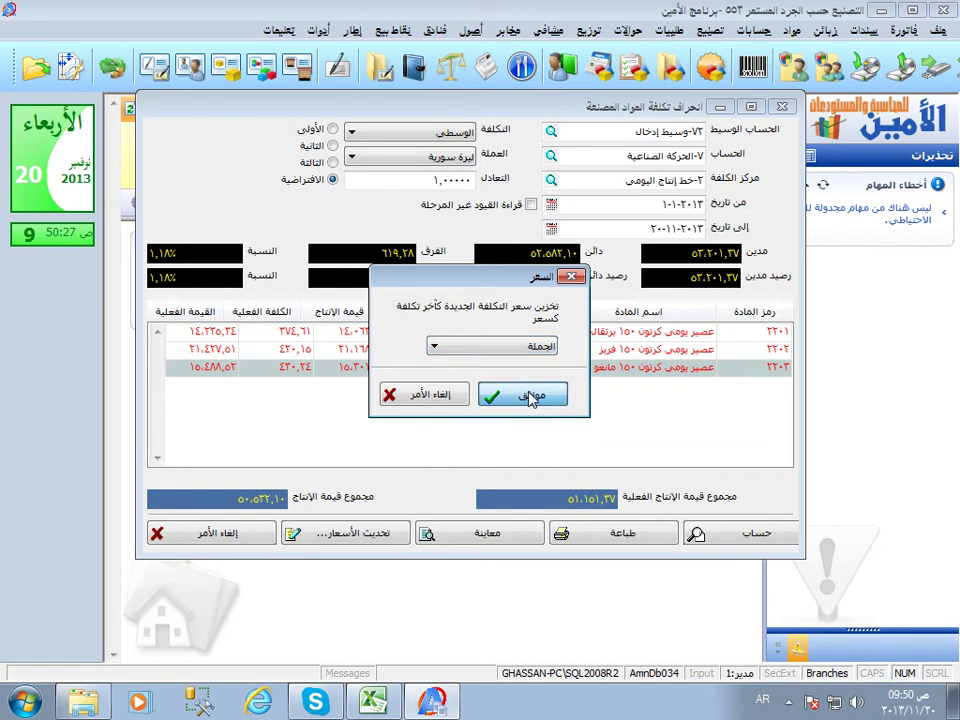
click(533, 396)
click(473, 394)
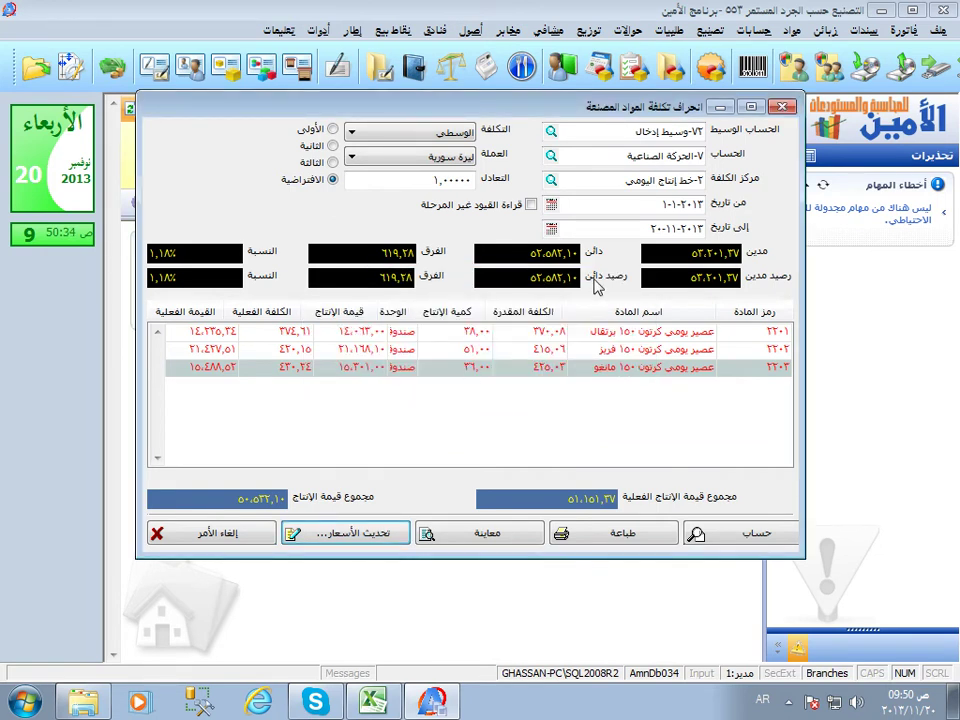
click(648, 183)
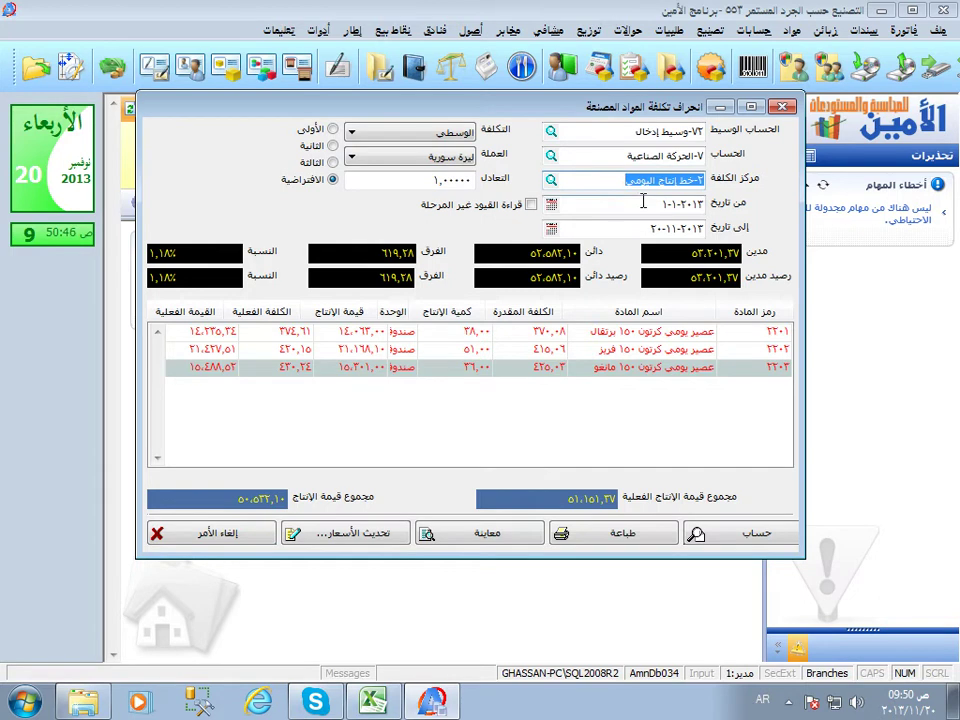
click(609, 183)
double_click(609, 183)
click(550, 350)
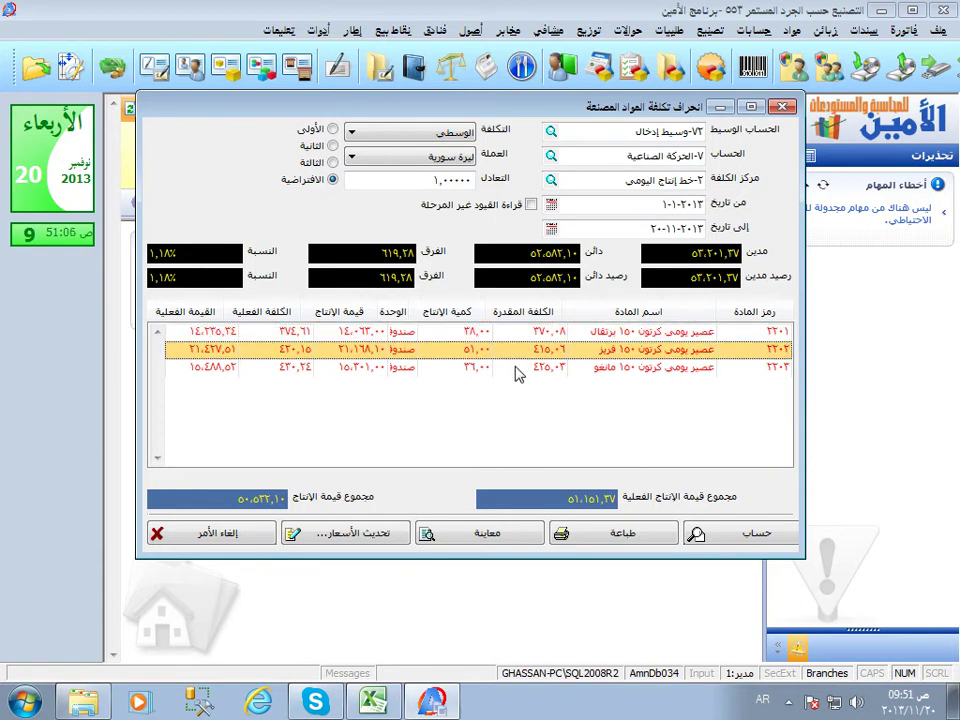
click(516, 368)
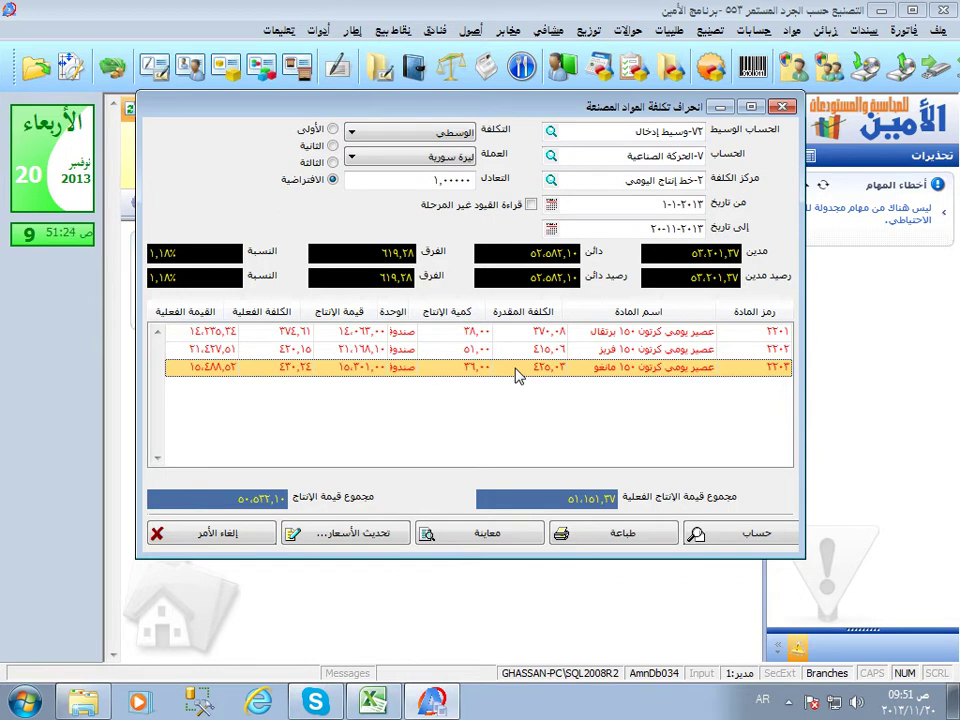
click(625, 180)
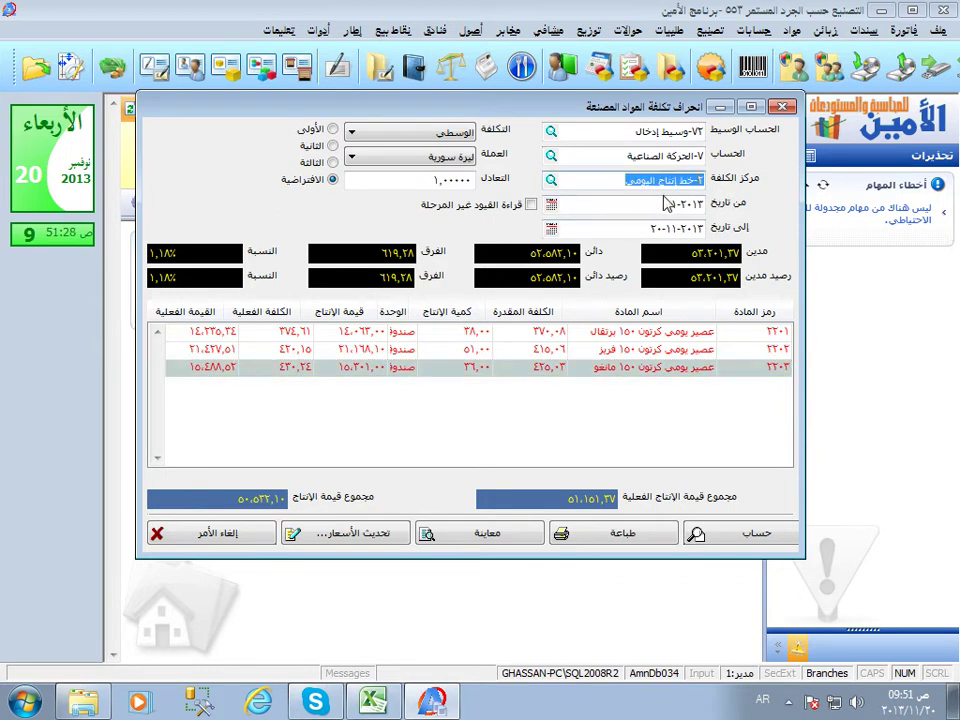
click(585, 180)
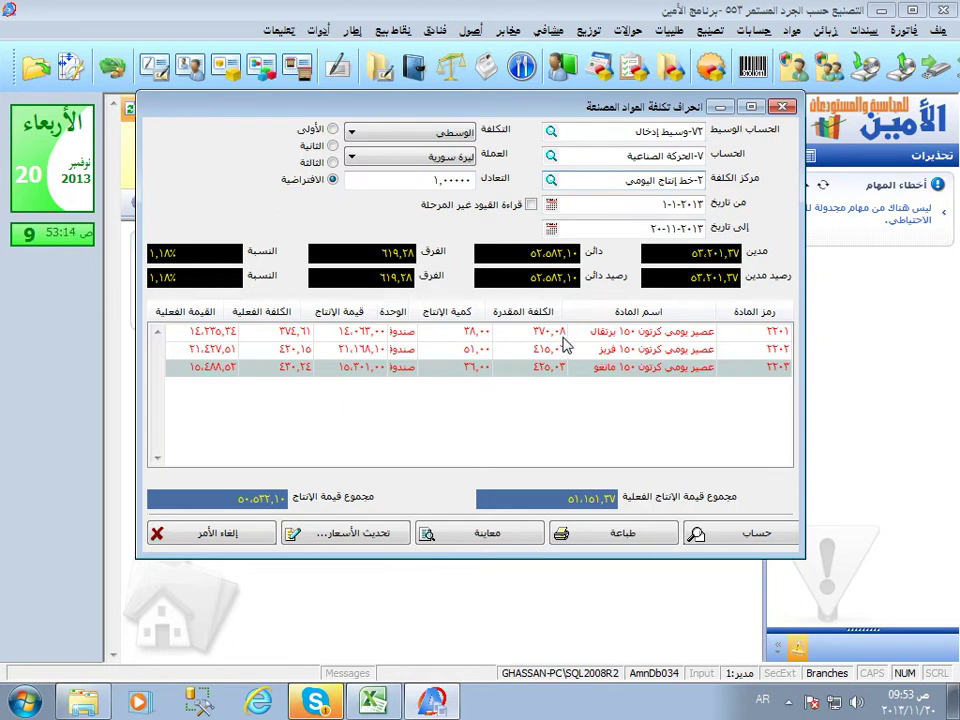
click(528, 350)
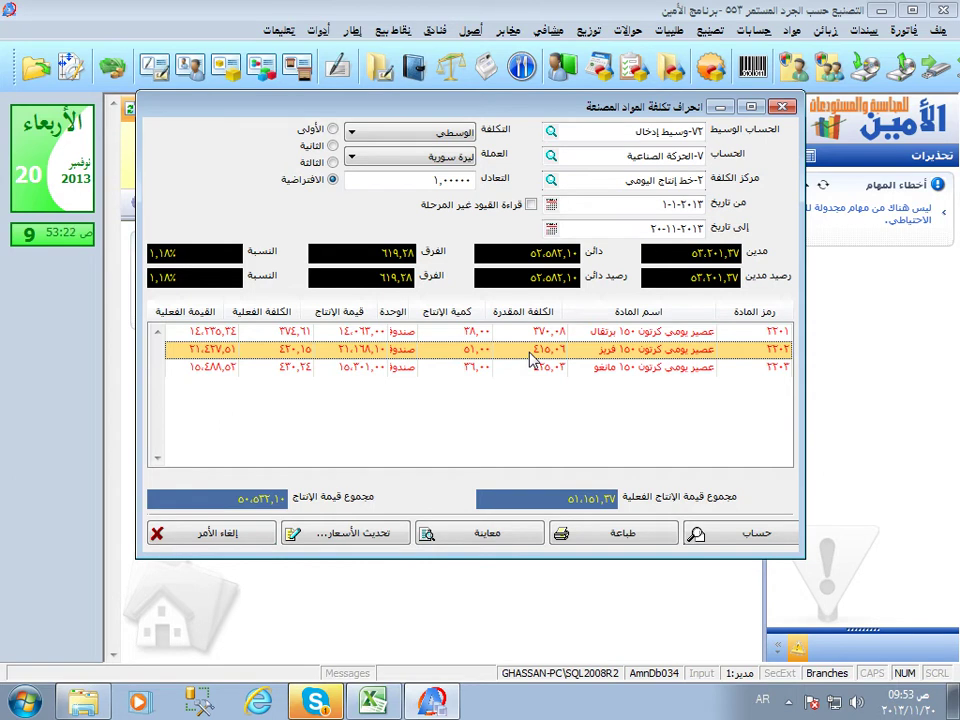
- Compare the report's rows for materials 2202 and 2203 with the deviation table in the Excel workbook, and return to Al-Ameen
click(536, 368)
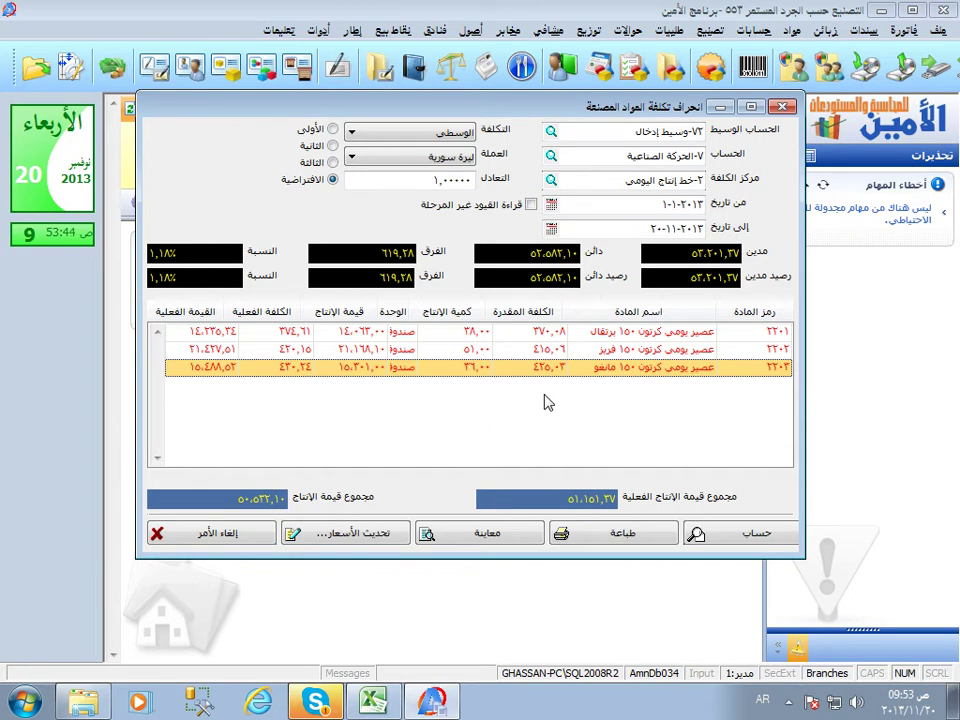
click(545, 352)
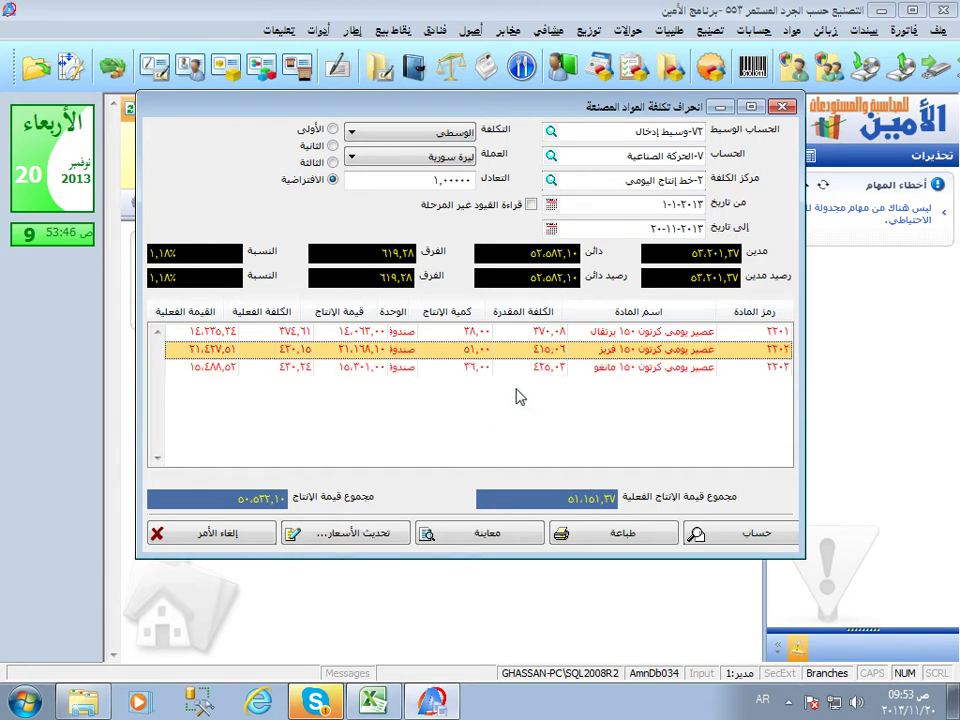
click(512, 368)
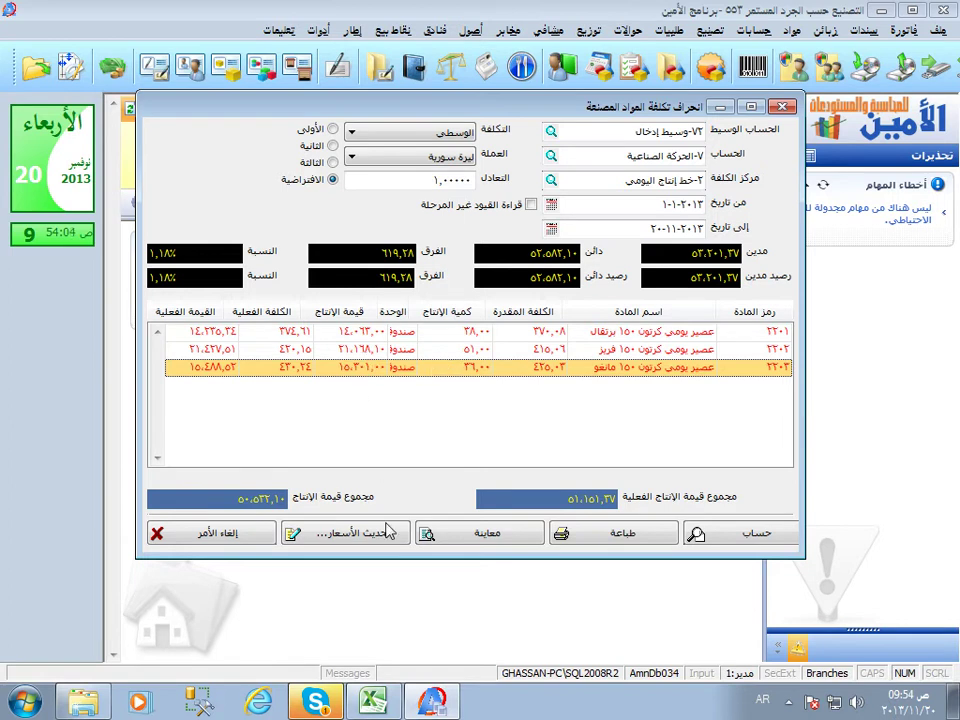
click(372, 700)
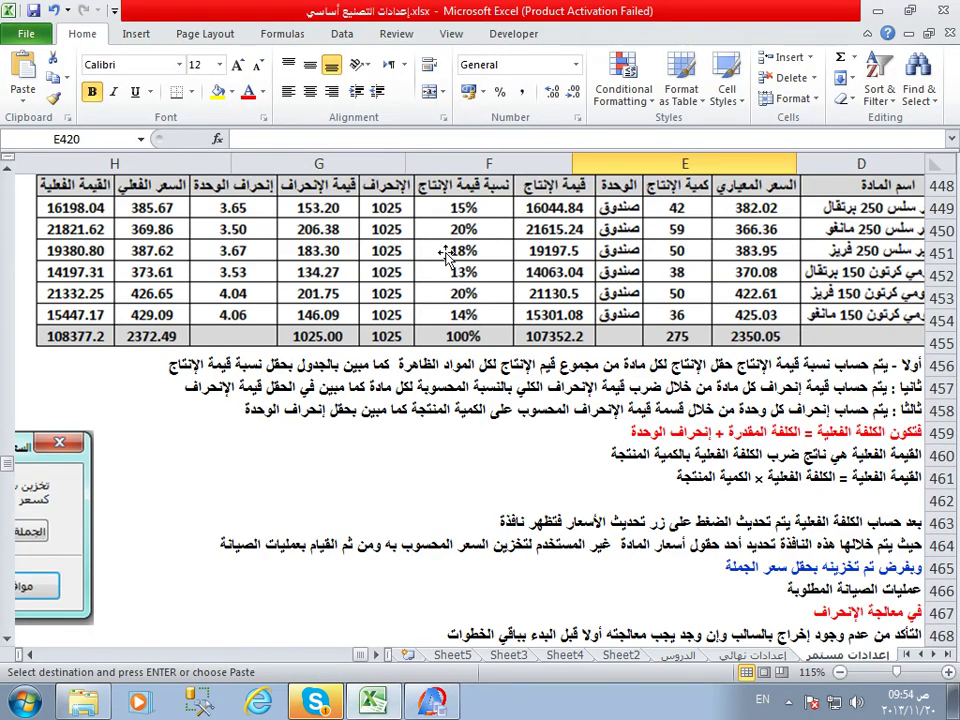
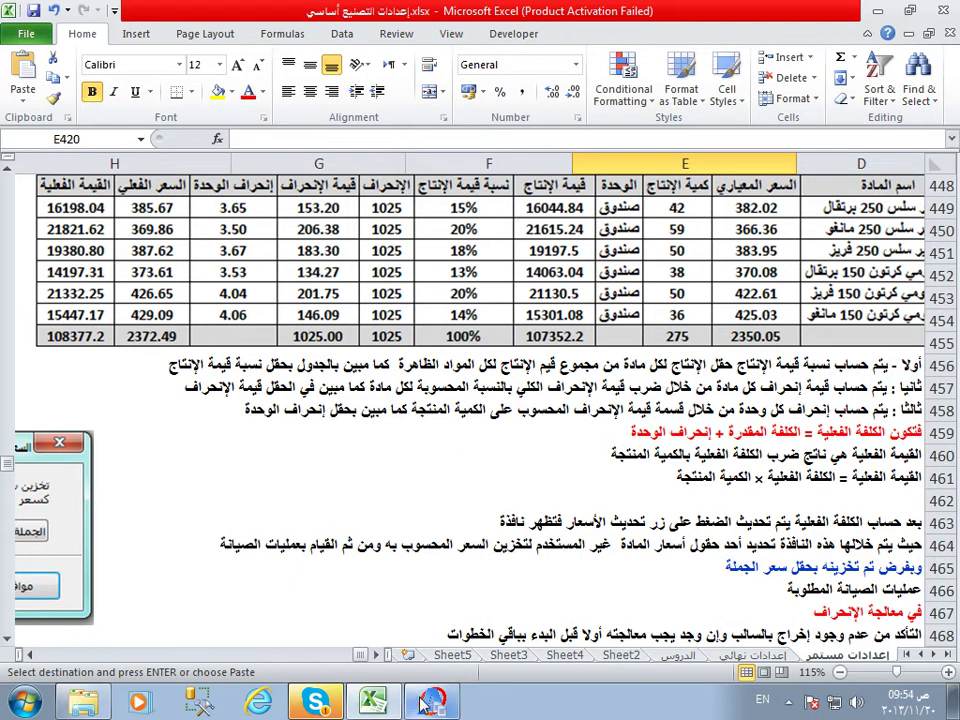
key(alt+Tab)
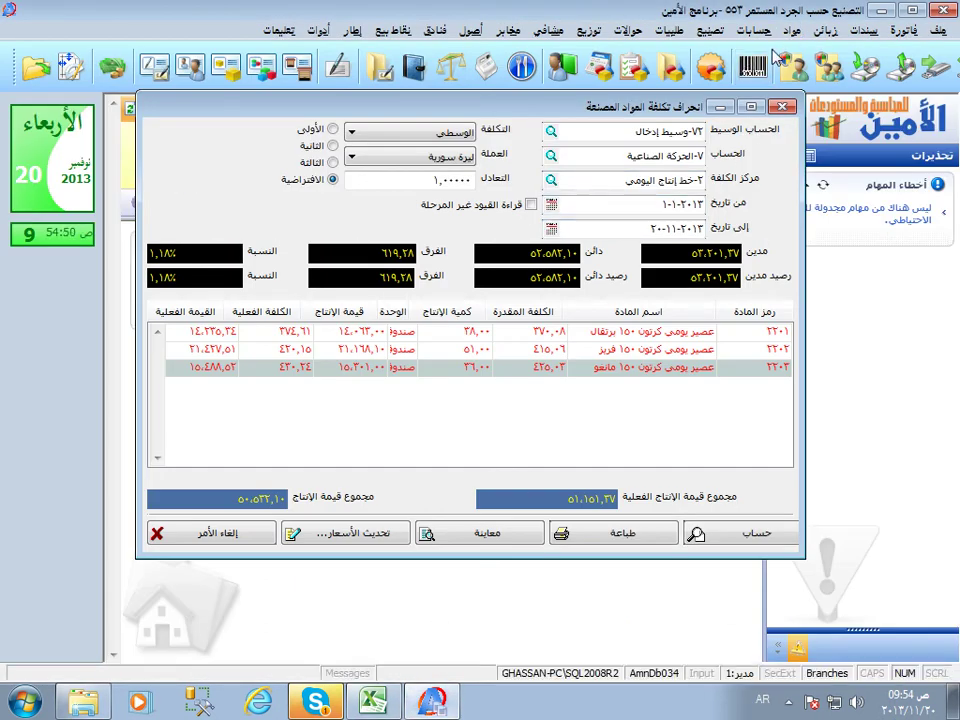
- Open the expense distribution (توزيع المصاريف), look through the value and quantity options for distribution by حسب حركة المواد, and cancel it
click(709, 30)
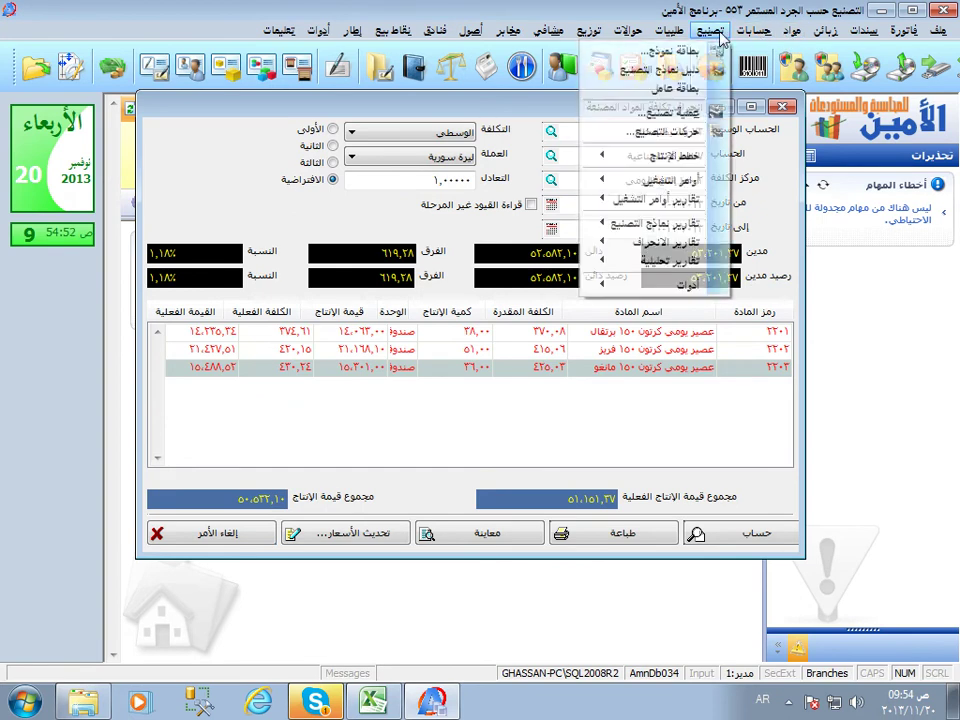
mouse_move(624, 285)
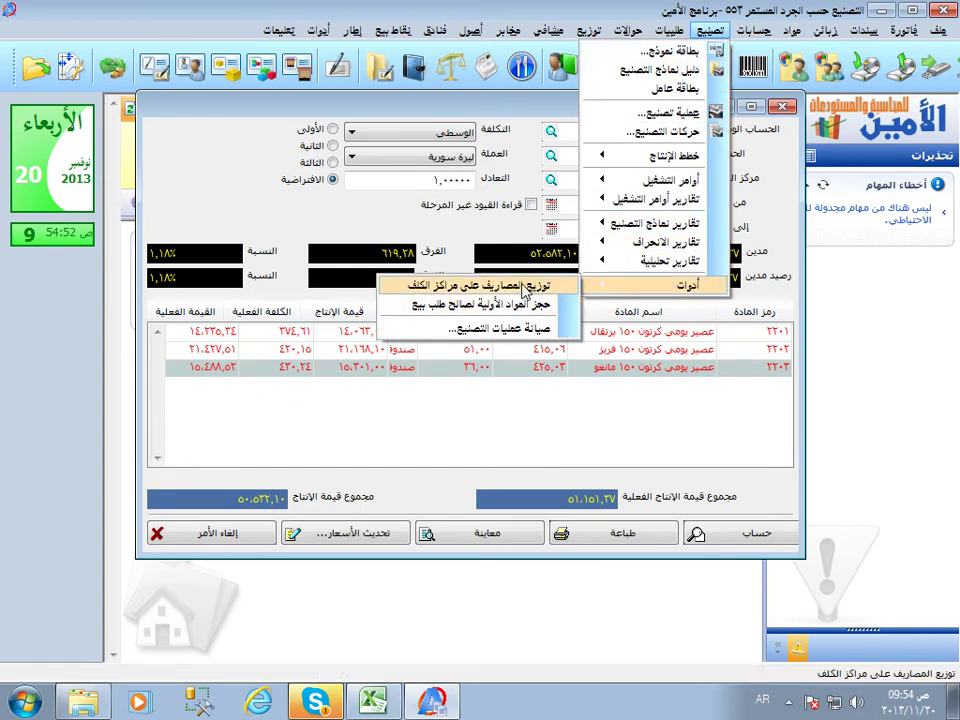
click(390, 283)
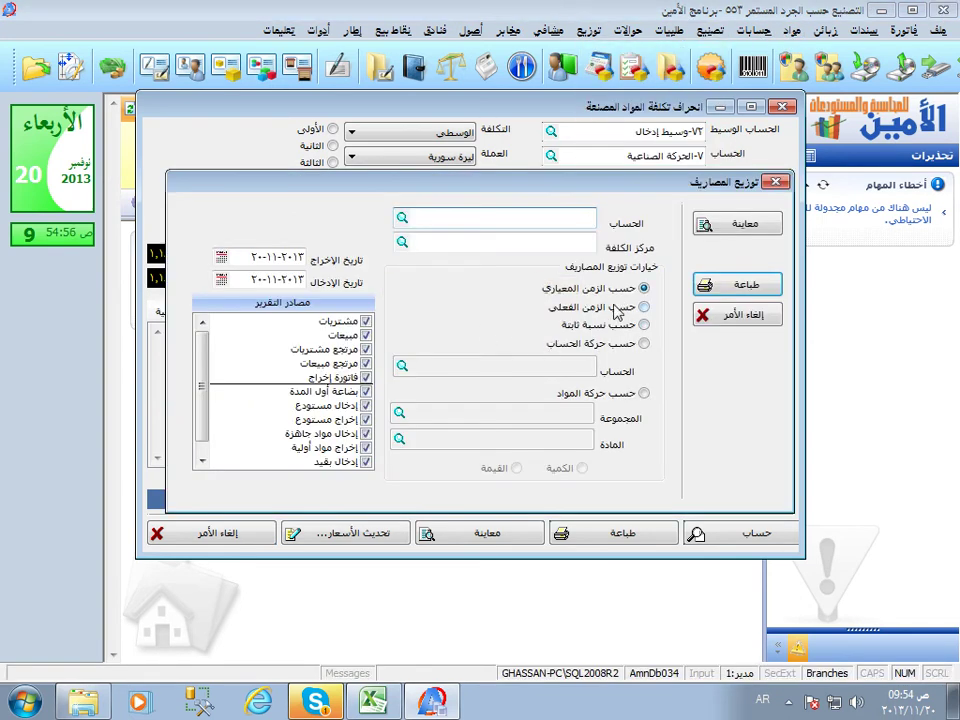
click(644, 393)
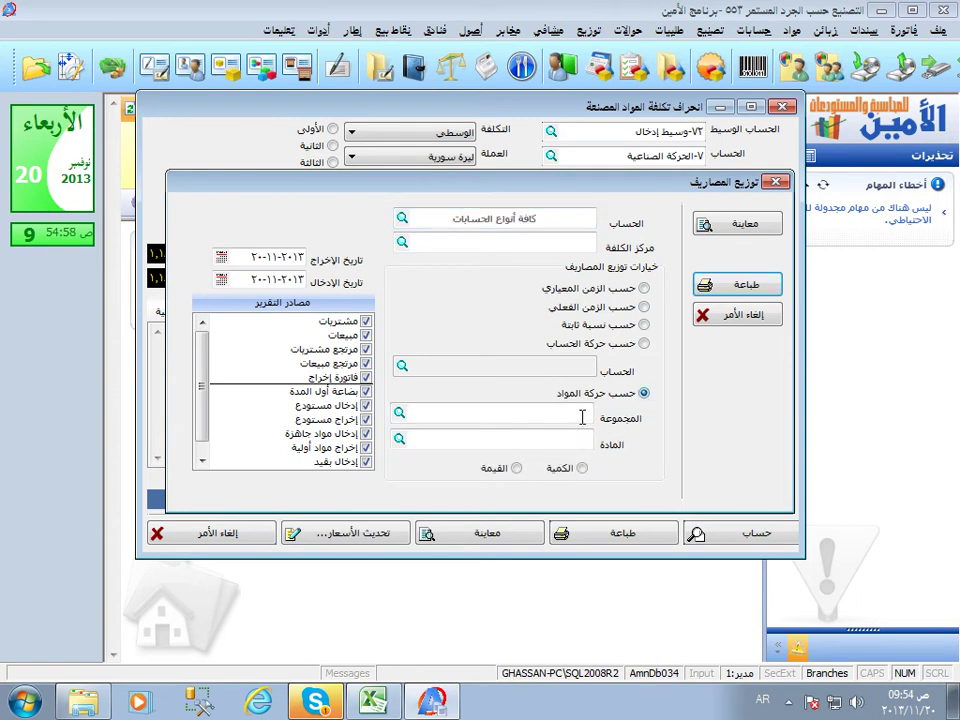
click(516, 468)
click(575, 471)
click(370, 322)
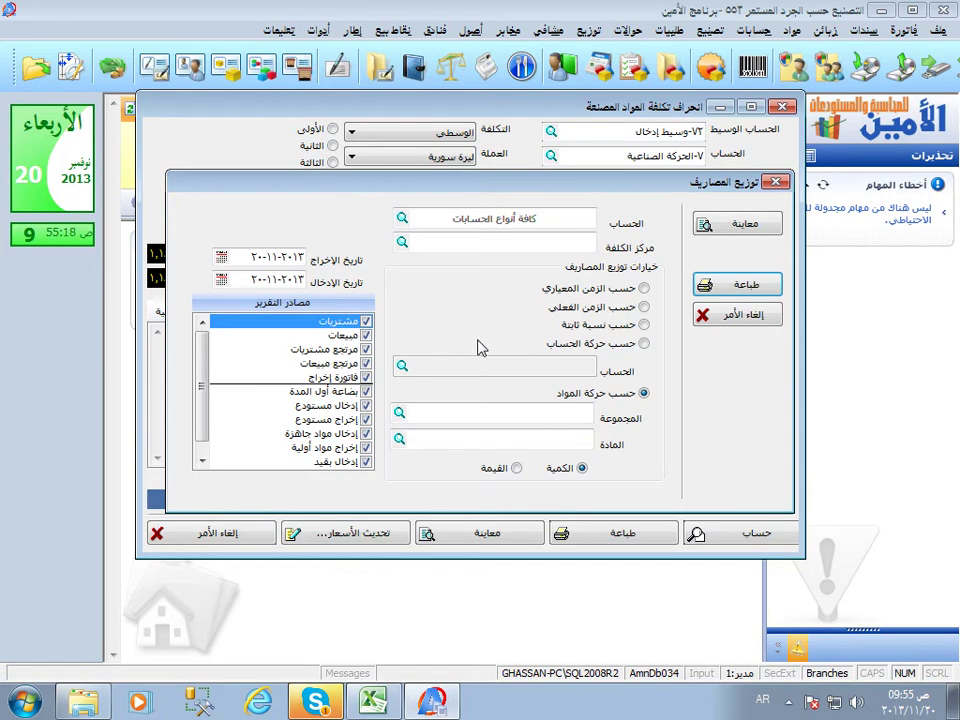
click(704, 317)
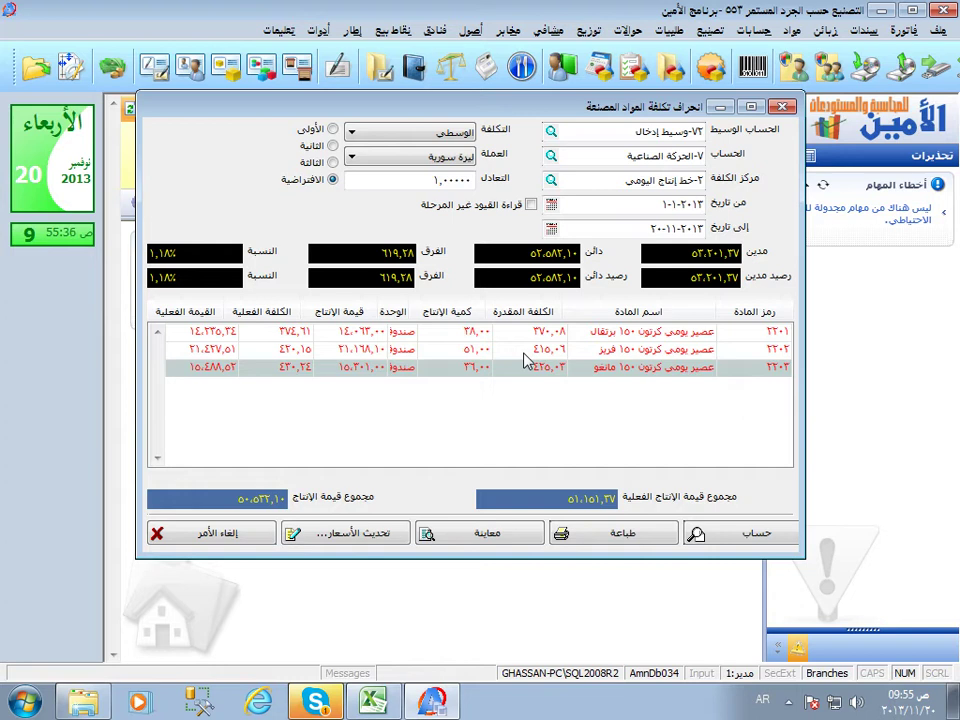
- Examine the estimated cost and produced quantity of materials 2201, 2202 and 2203 in the deviation report
click(524, 350)
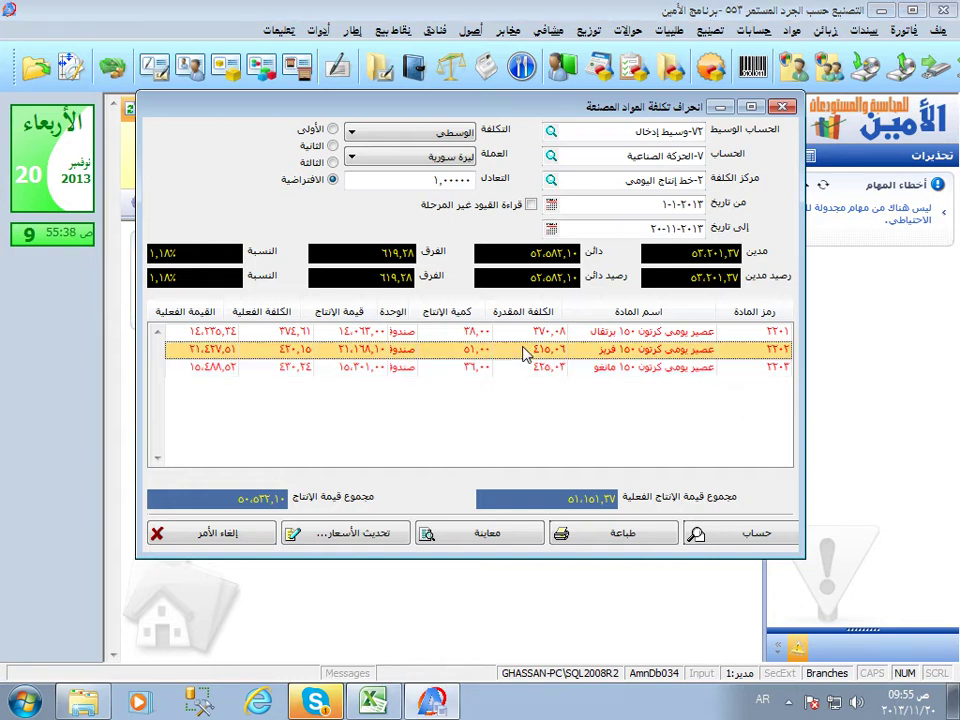
click(521, 334)
click(519, 350)
click(437, 364)
click(439, 356)
click(447, 343)
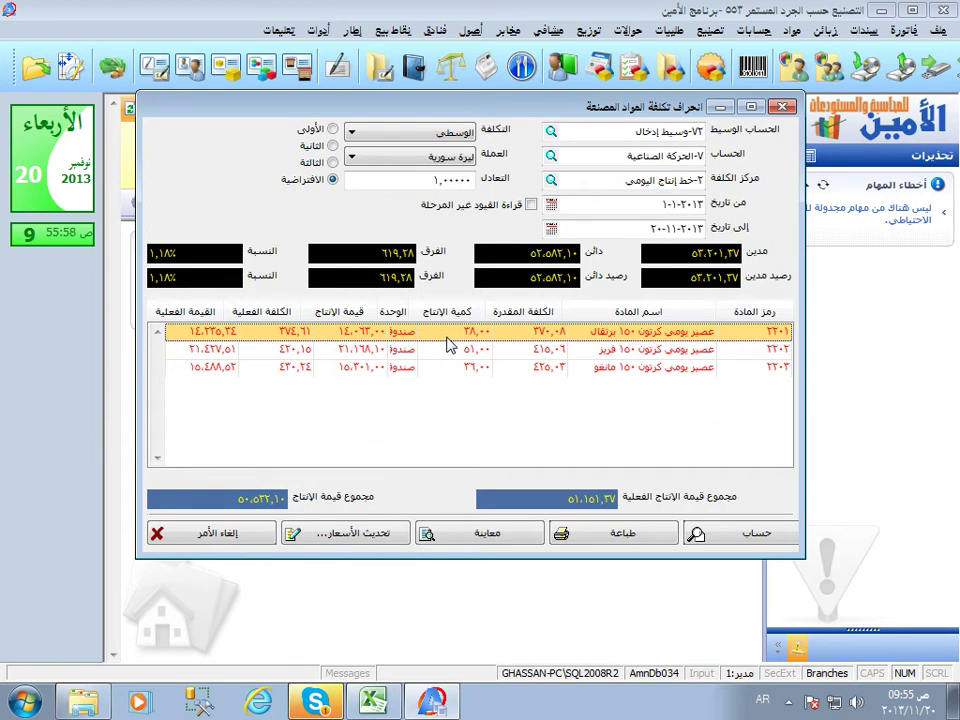
click(450, 350)
click(448, 367)
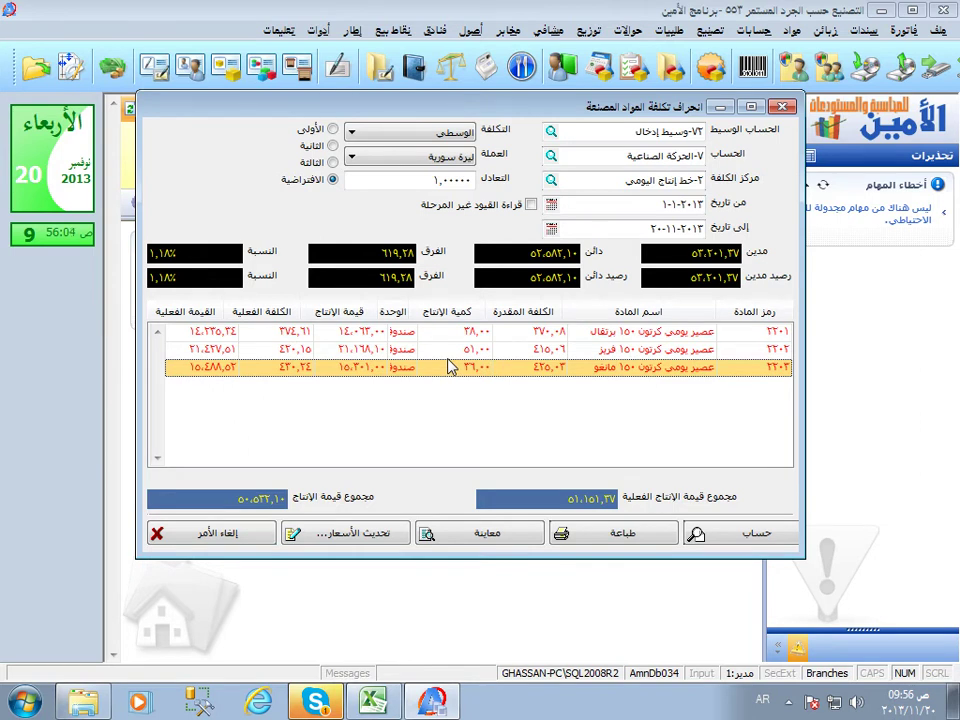
click(443, 350)
click(455, 332)
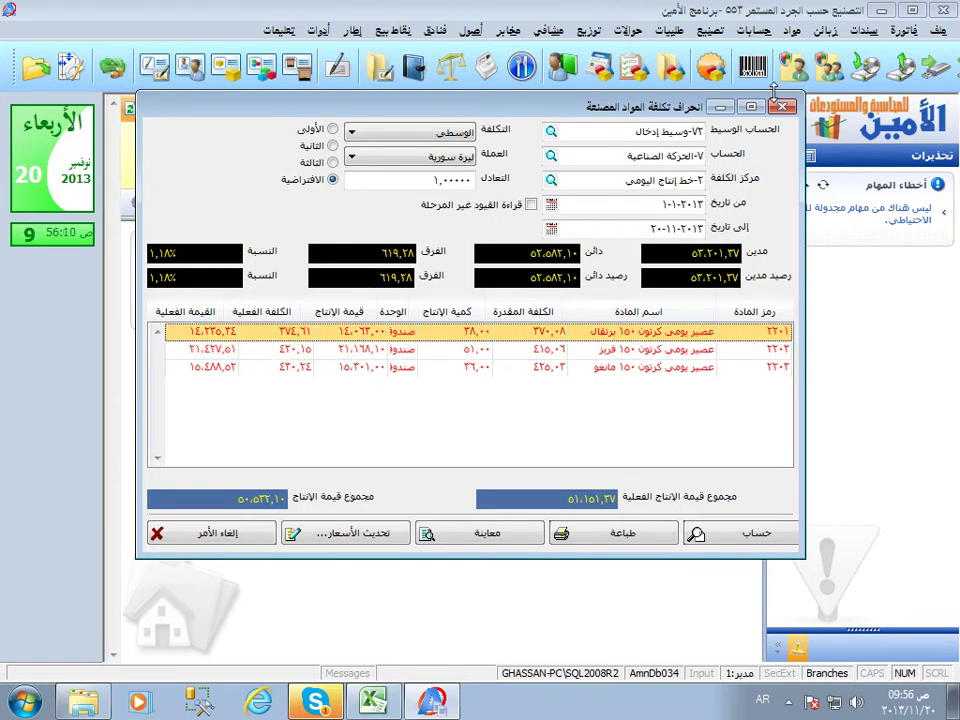
- Open the model card (بطاقة نموذج) of the first manufacturing model, review its manufactured and raw materials, and close it
click(709, 30)
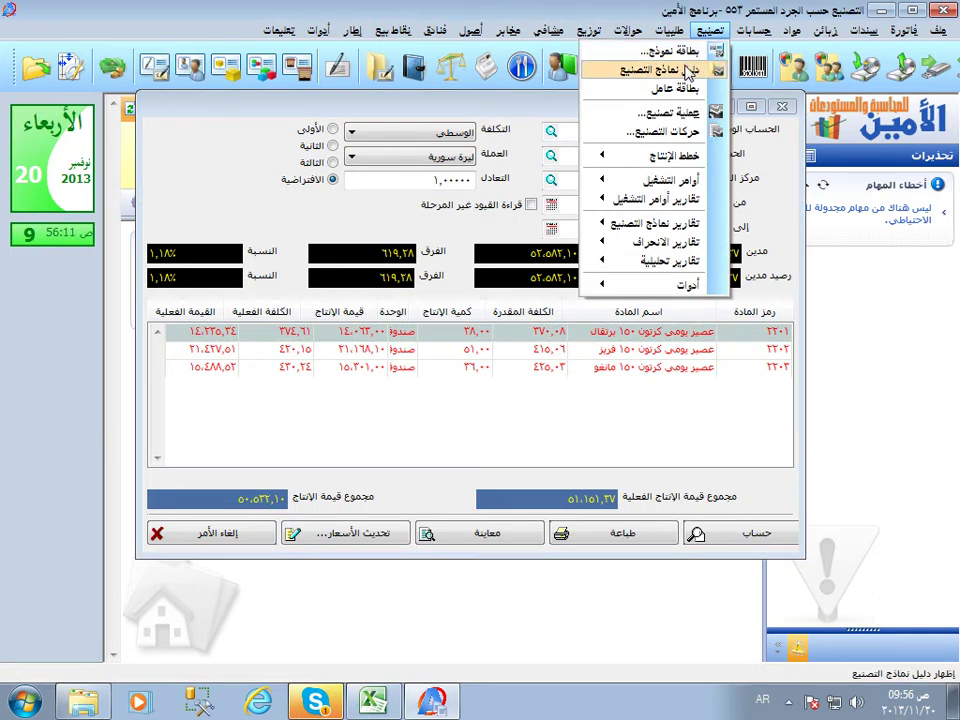
click(687, 58)
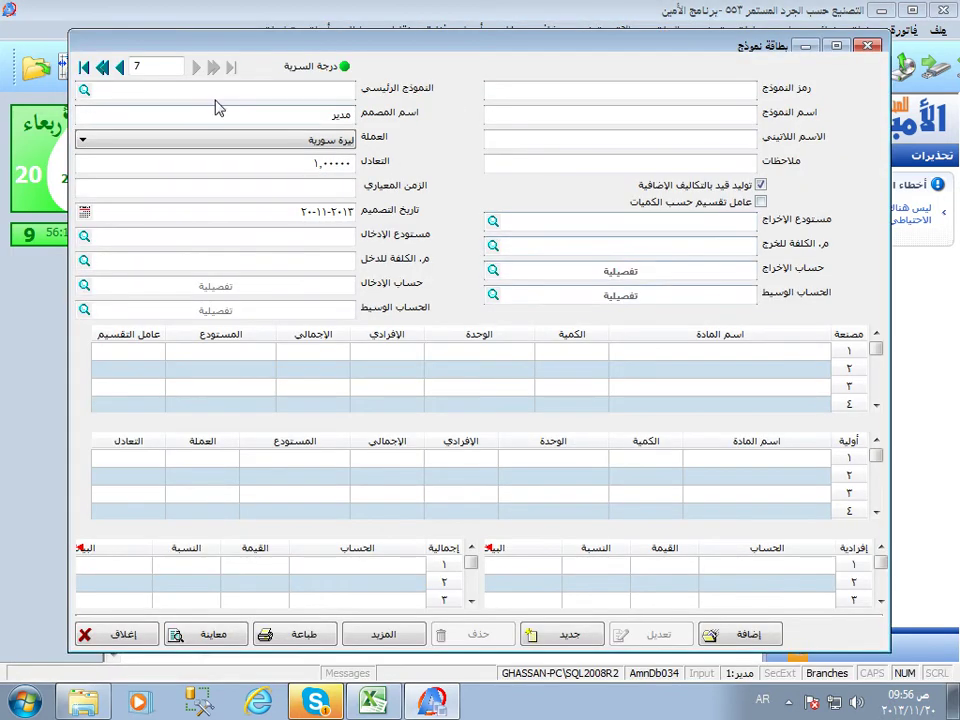
click(84, 66)
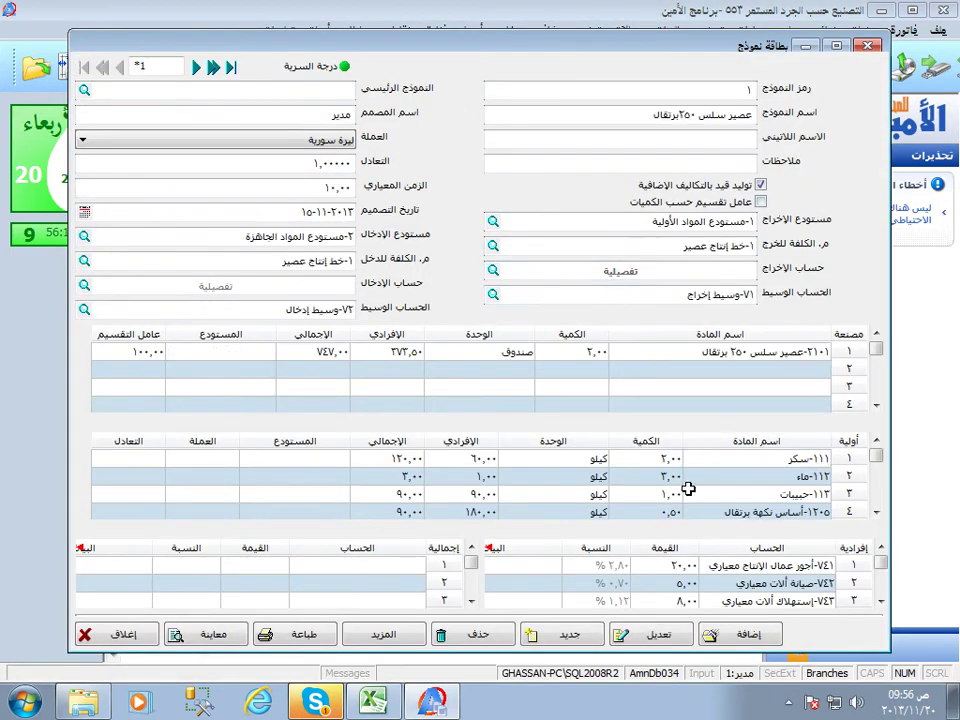
click(771, 357)
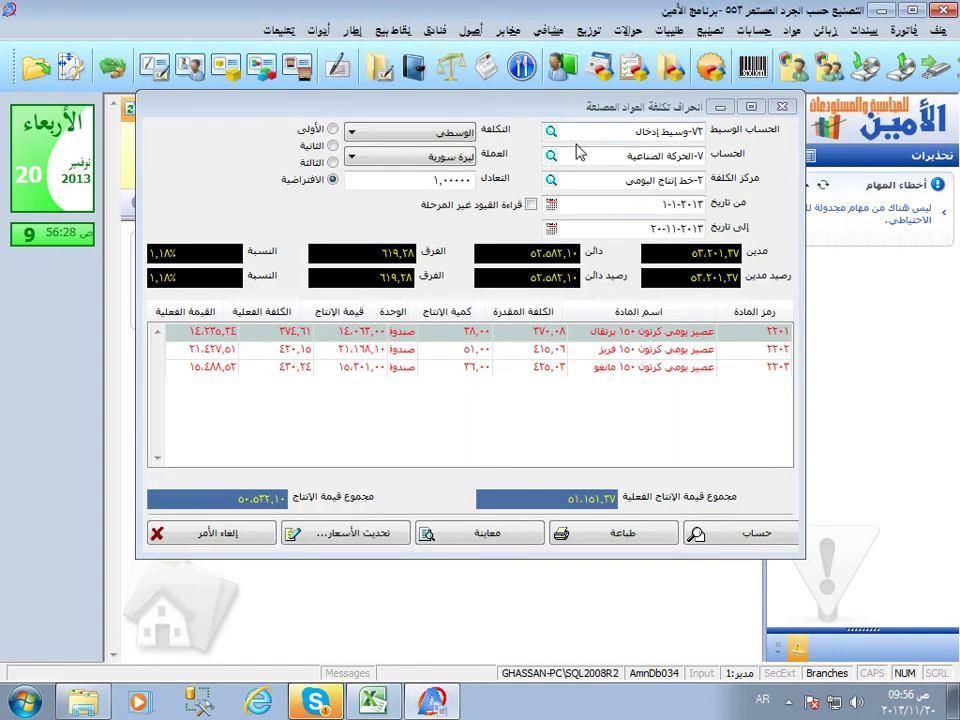
click(711, 32)
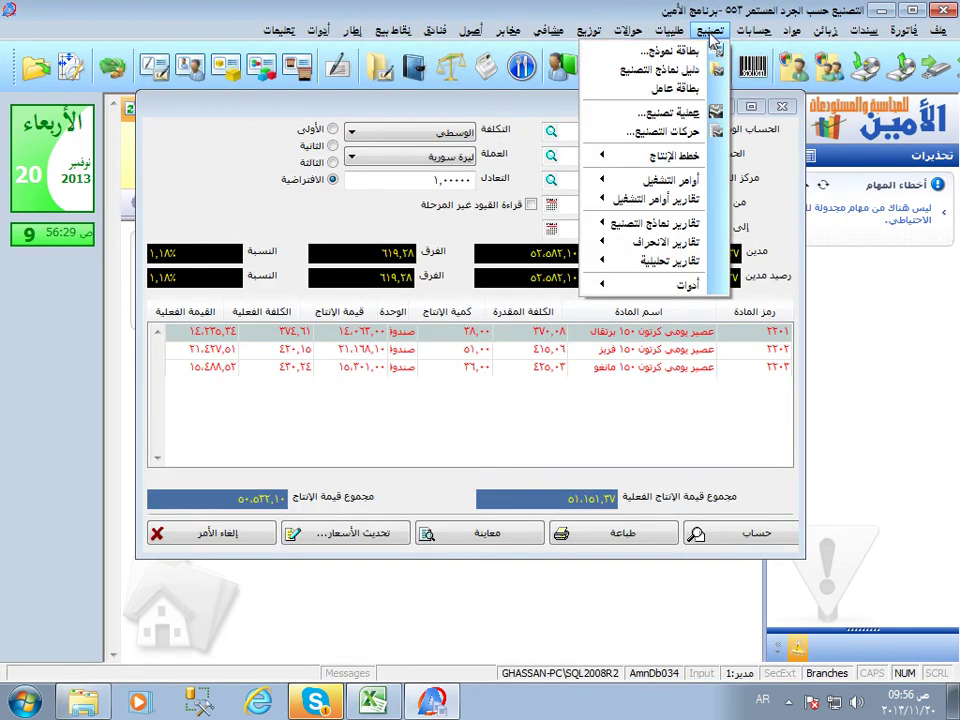
click(574, 388)
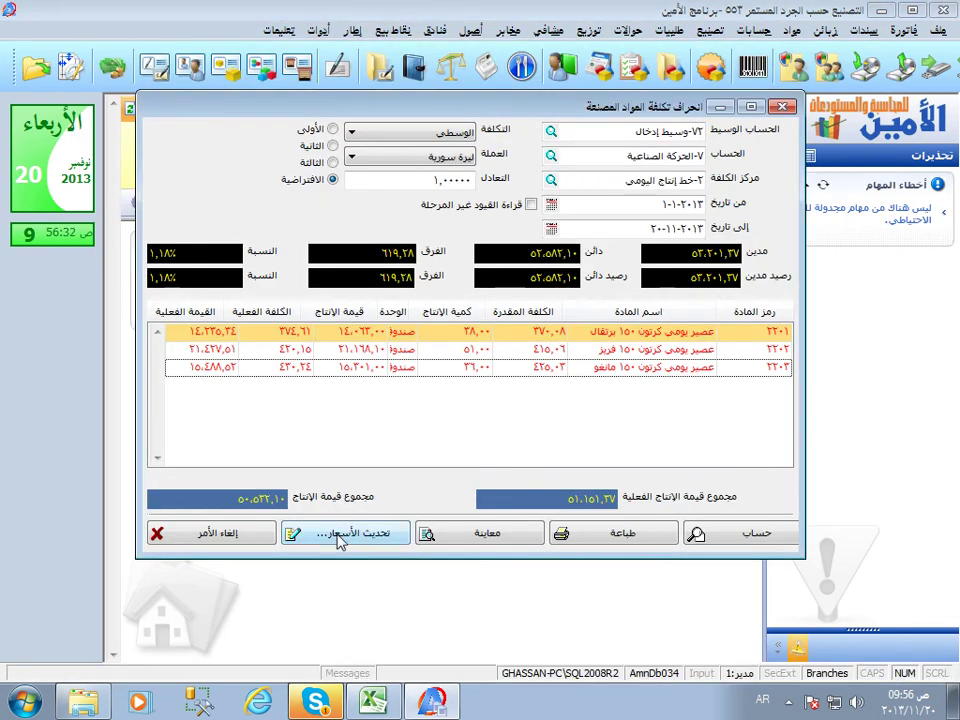
click(398, 369)
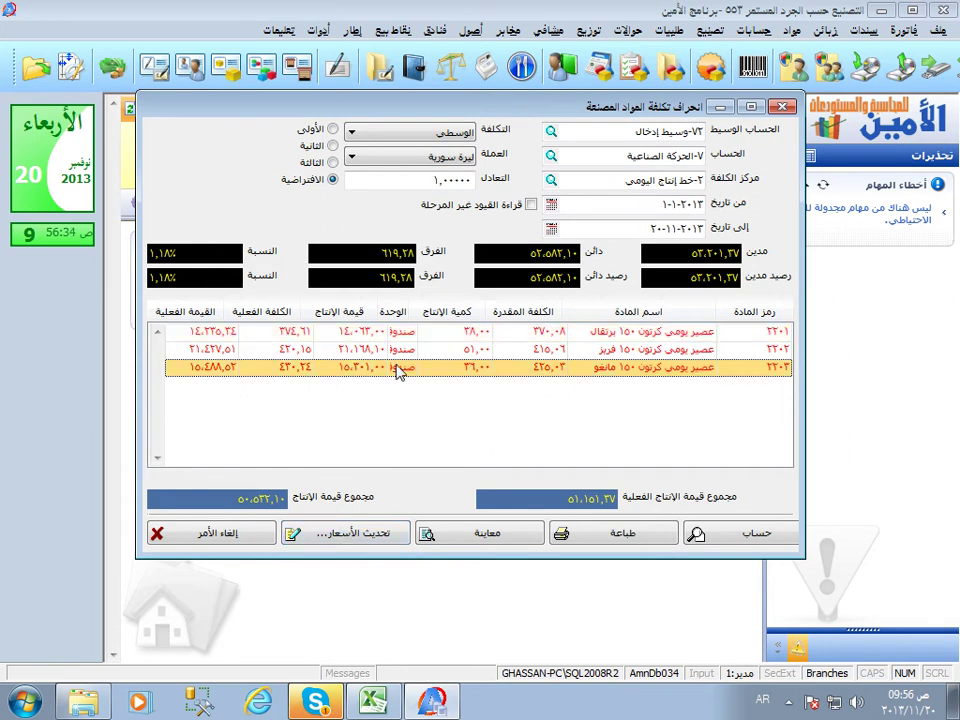
- Close the deviation report and run the invoice repricing (إعادة تسعير الفواتير) from the file maintenance operations (صيانة الملفات)
click(784, 105)
click(318, 30)
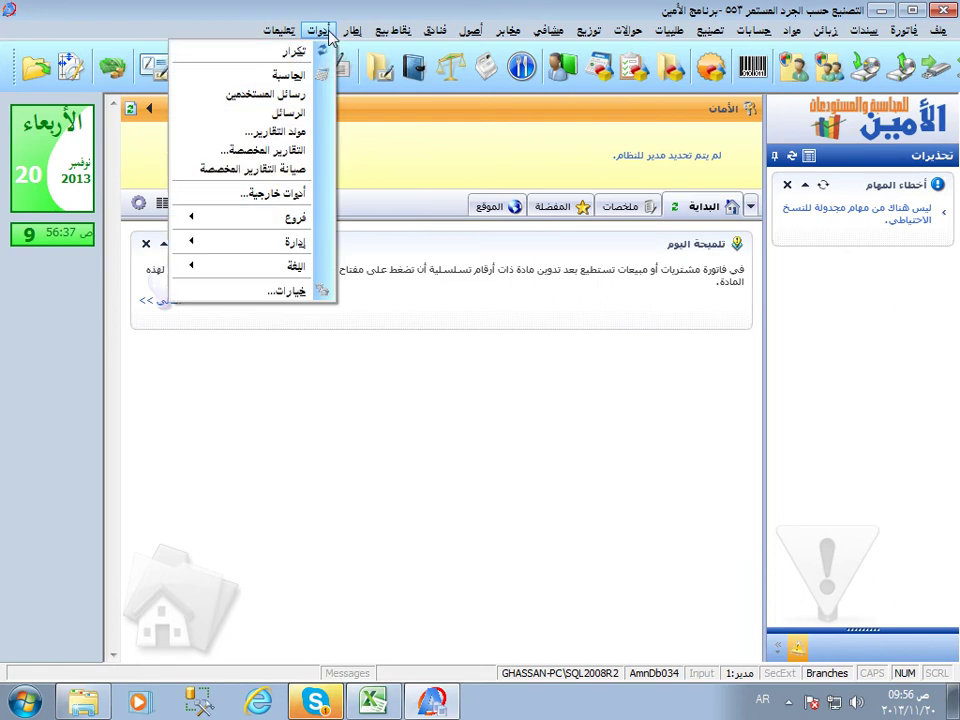
mouse_move(318, 244)
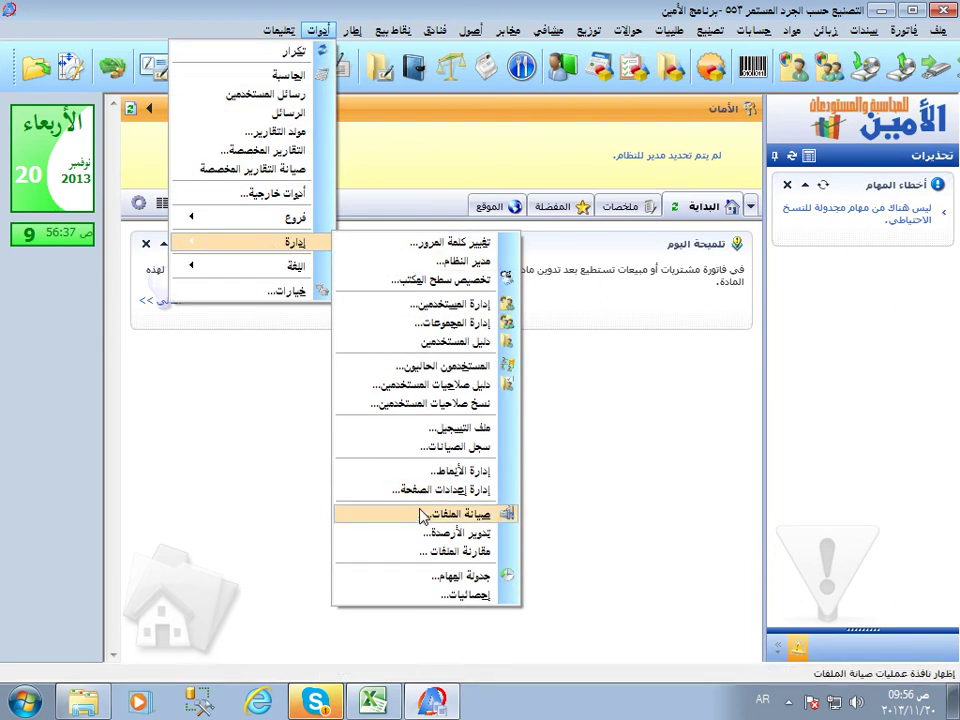
click(364, 514)
key(Down)
key(Down)
key(Down)
key(Down)
key(Down)
key(Down)
key(Down)
key(Down)
key(Down)
key(Down)
key(Down)
key(Down)
key(Down)
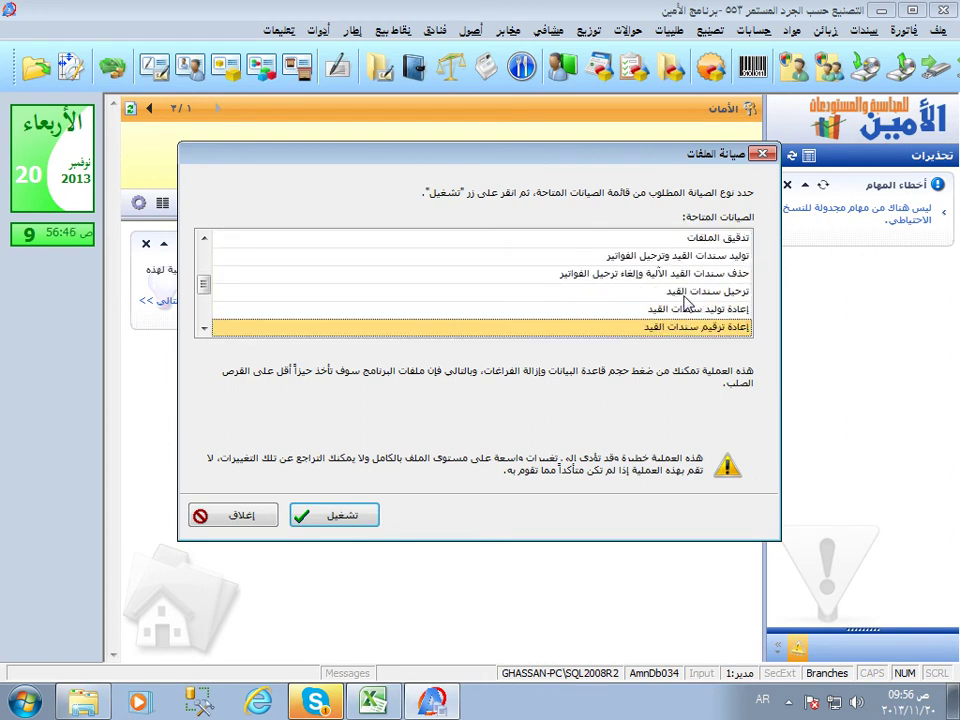
key(Down)
key(Down)
key(Down)
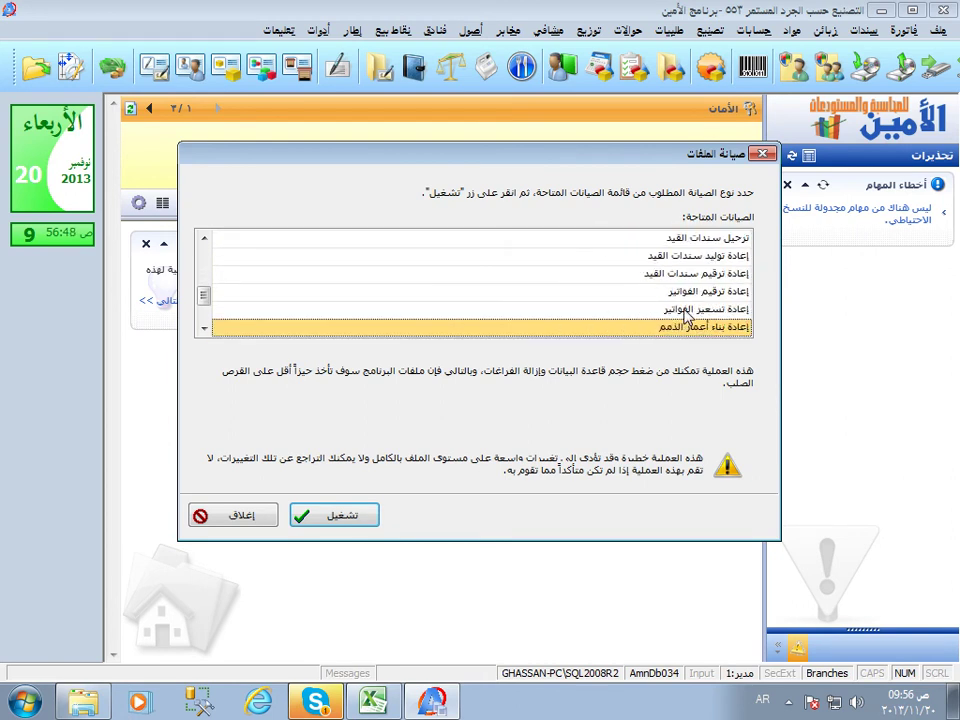
click(687, 316)
click(333, 517)
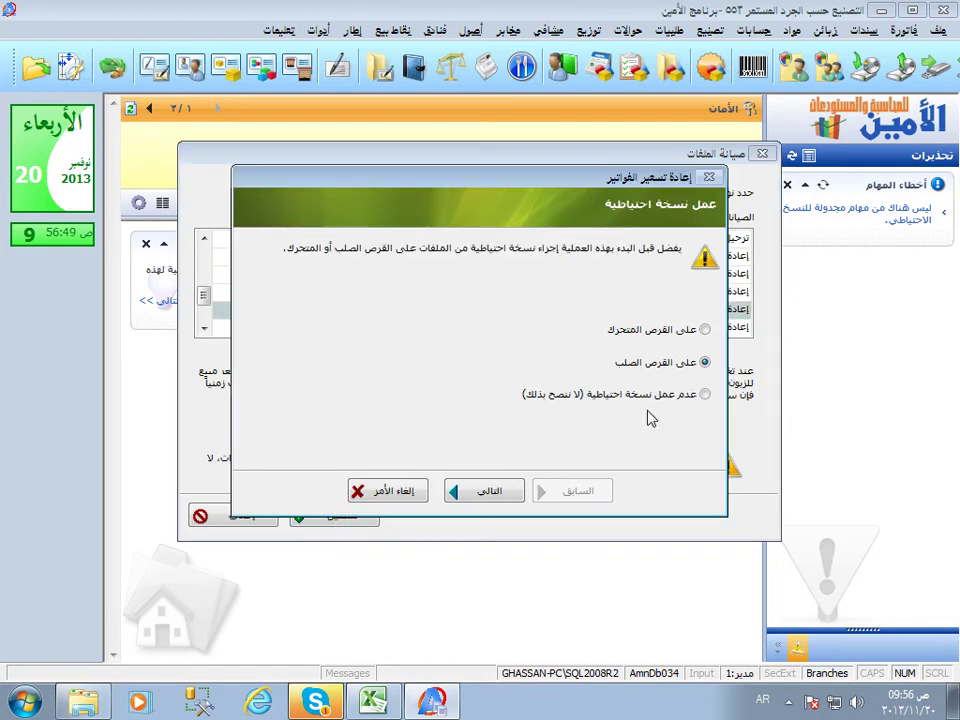
- Choose to make no backup copy and continue to the invoice repricing options
click(690, 394)
click(502, 491)
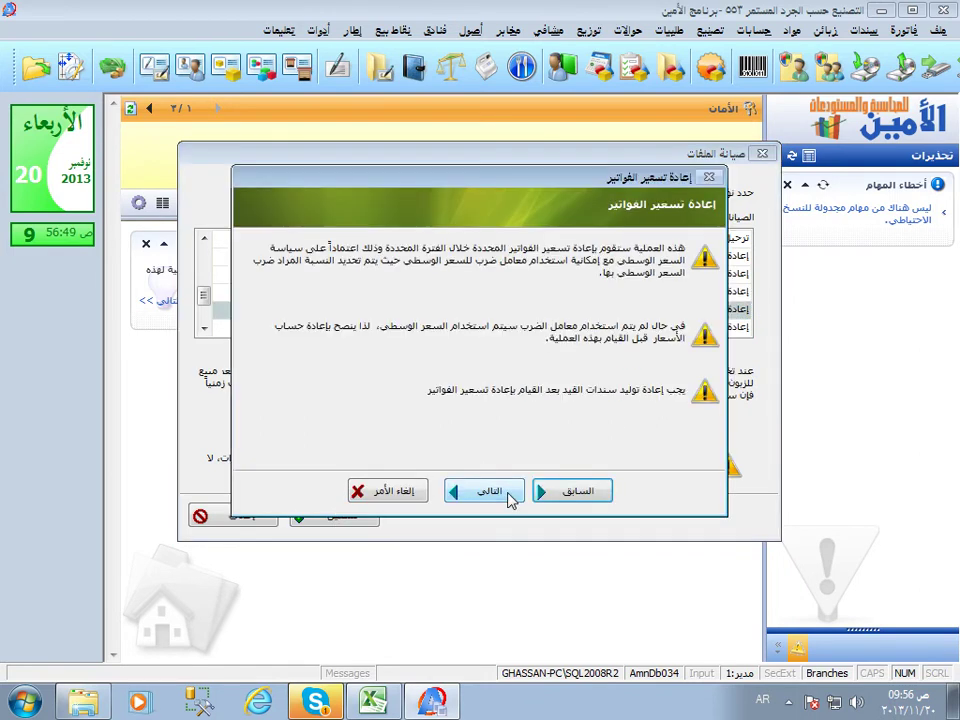
click(490, 491)
click(490, 491)
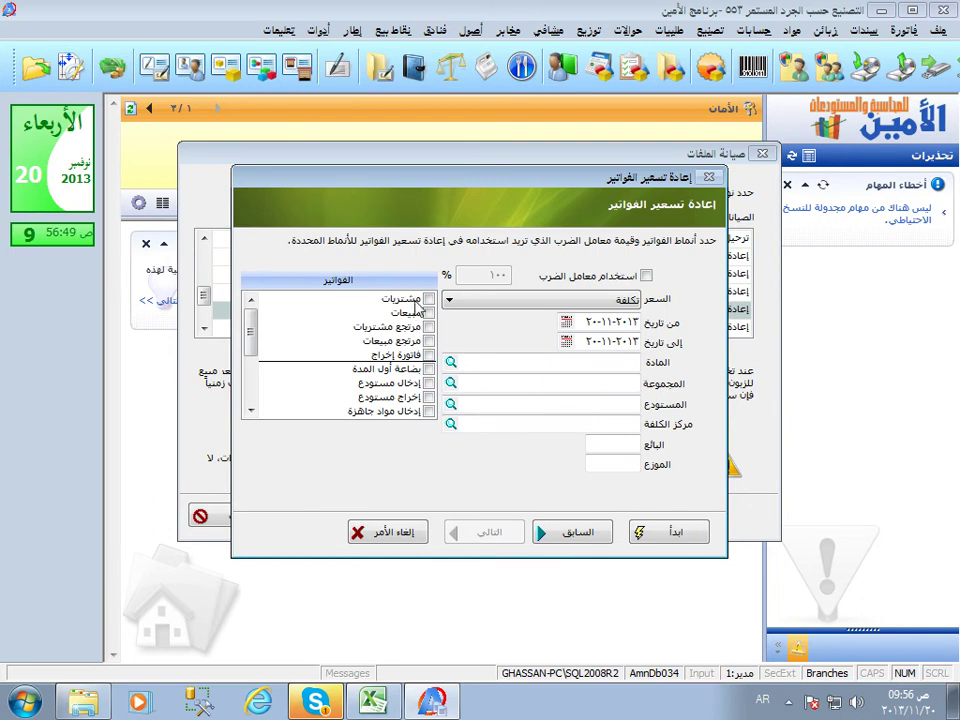
- Set the repricing to the إدخال مواد جاهزة invoices, using the الجملة price and the start of the period (أول المدة), 1-1-2013, as start date
click(428, 411)
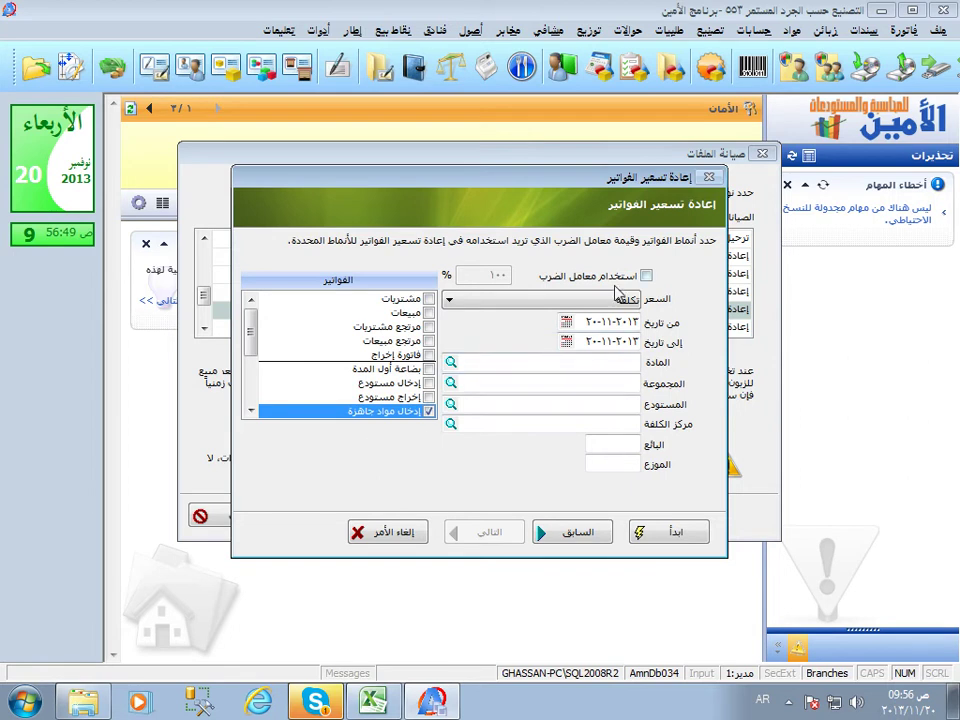
click(605, 300)
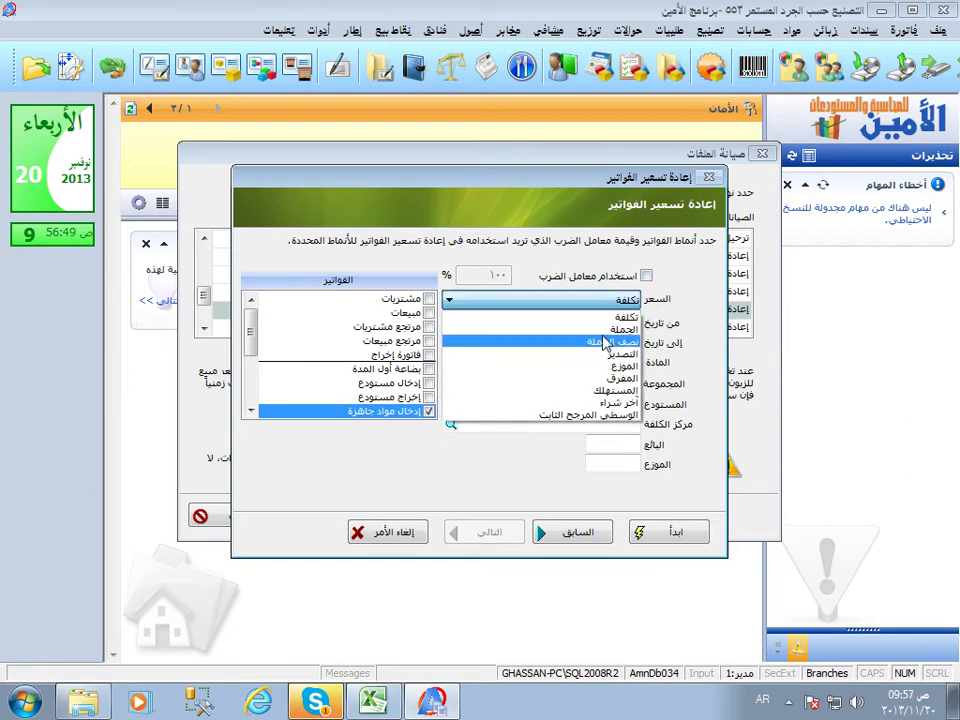
click(622, 329)
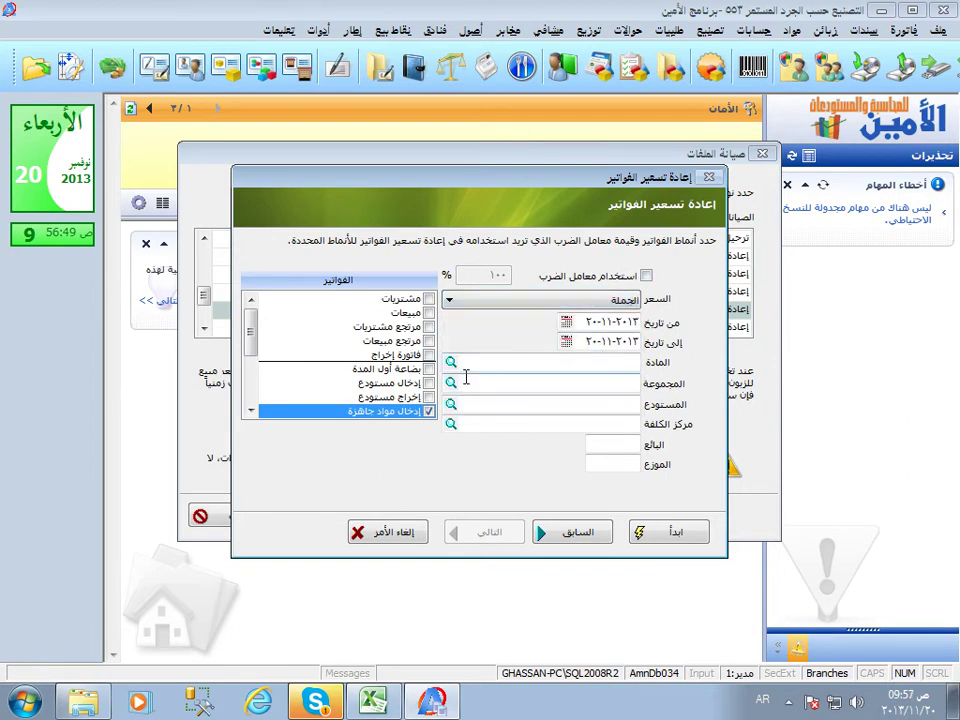
right_click(598, 322)
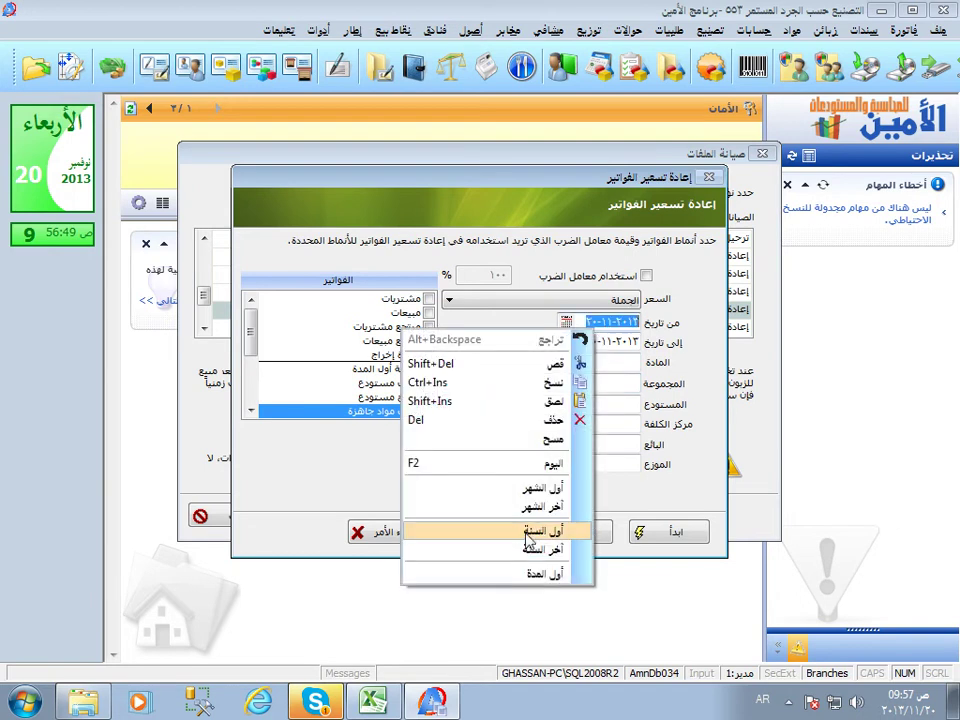
click(531, 575)
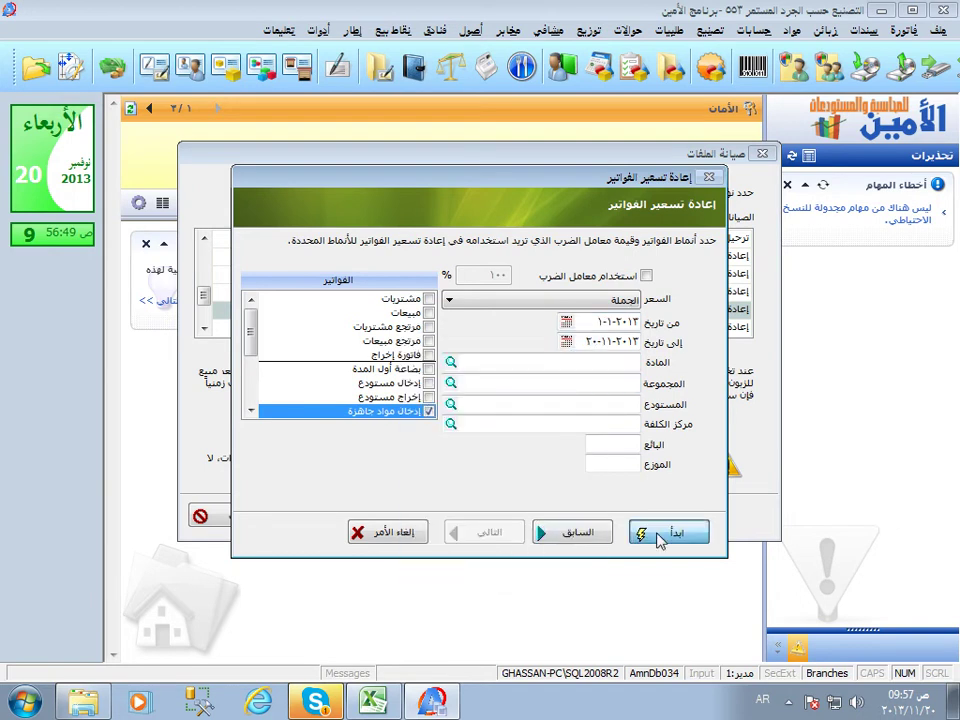
- Start the invoice repricing with the chosen settings and complete it
click(660, 537)
click(377, 390)
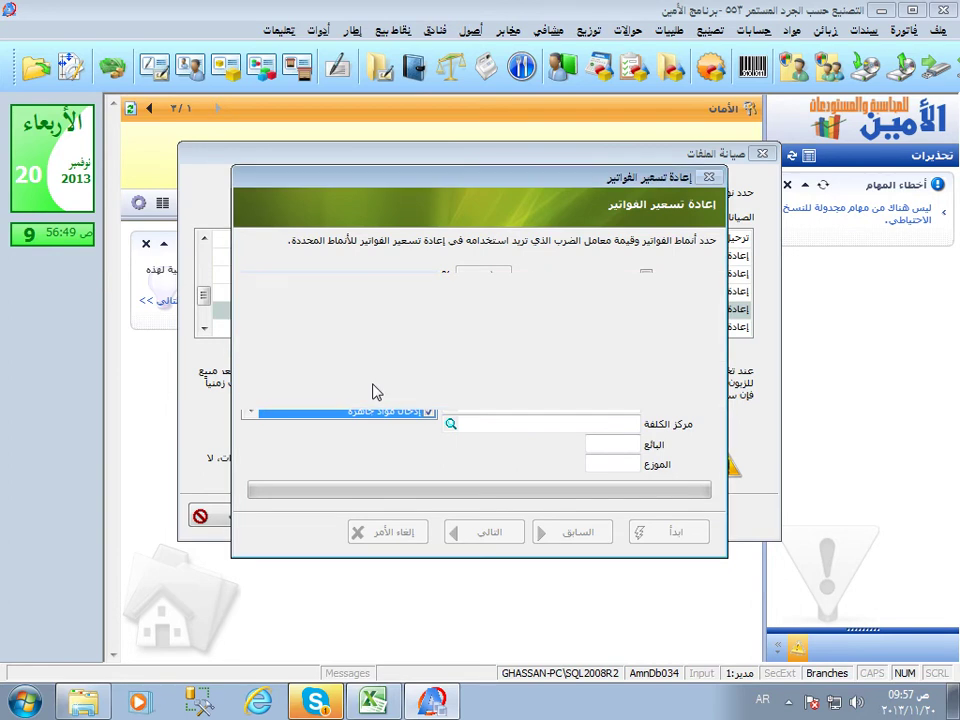
click(345, 390)
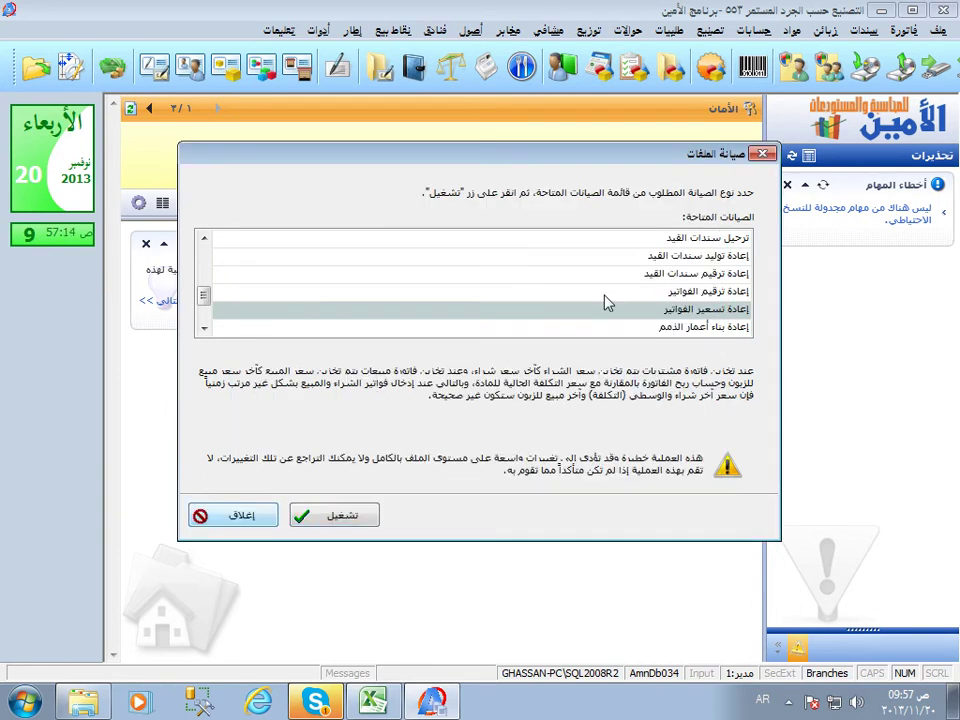
- Run the journal voucher regeneration (إعادة توليد سندات القيد) from the file maintenance operations and continue to its options
click(660, 256)
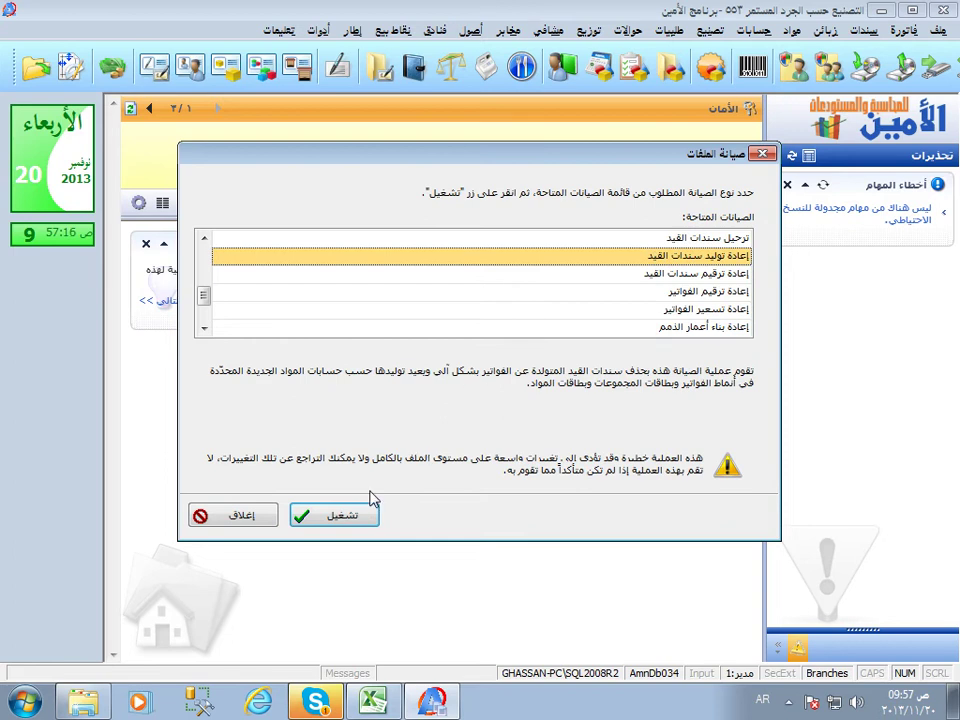
click(350, 520)
click(600, 394)
click(489, 491)
click(487, 489)
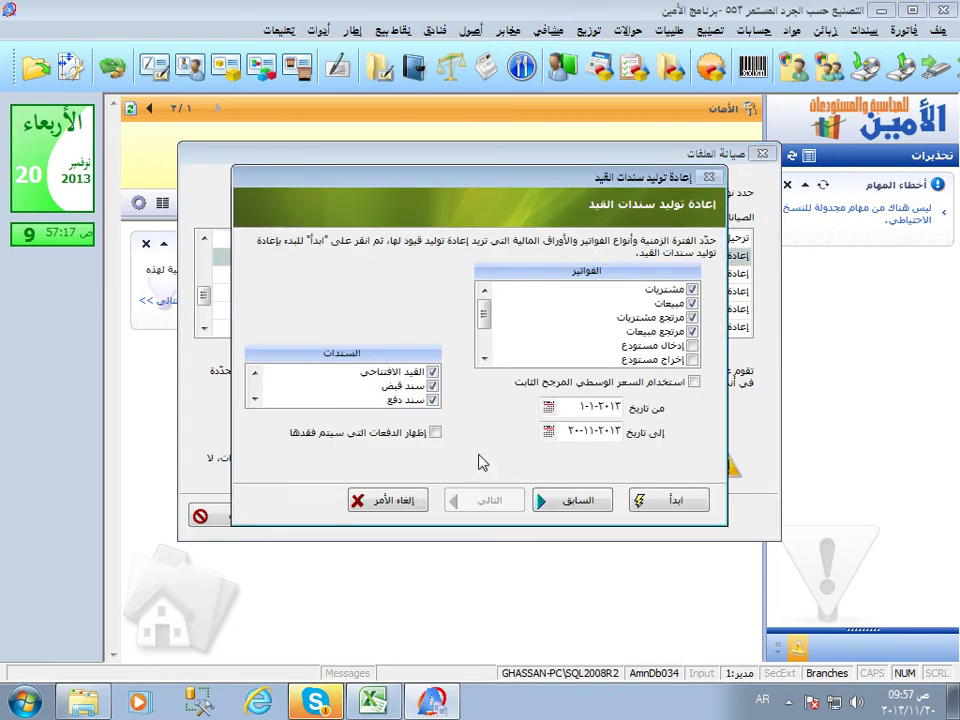
- Regenerate the journal vouchers for the إدخال مواد جاهزة invoices only, leaving out all other invoice and voucher types
click(429, 373)
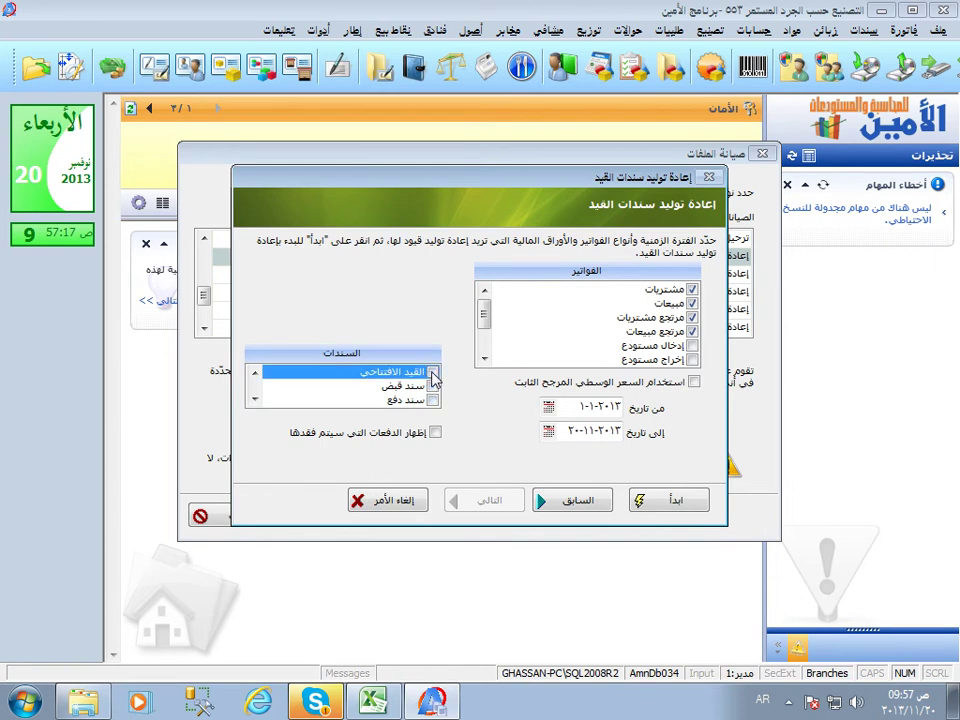
click(484, 318)
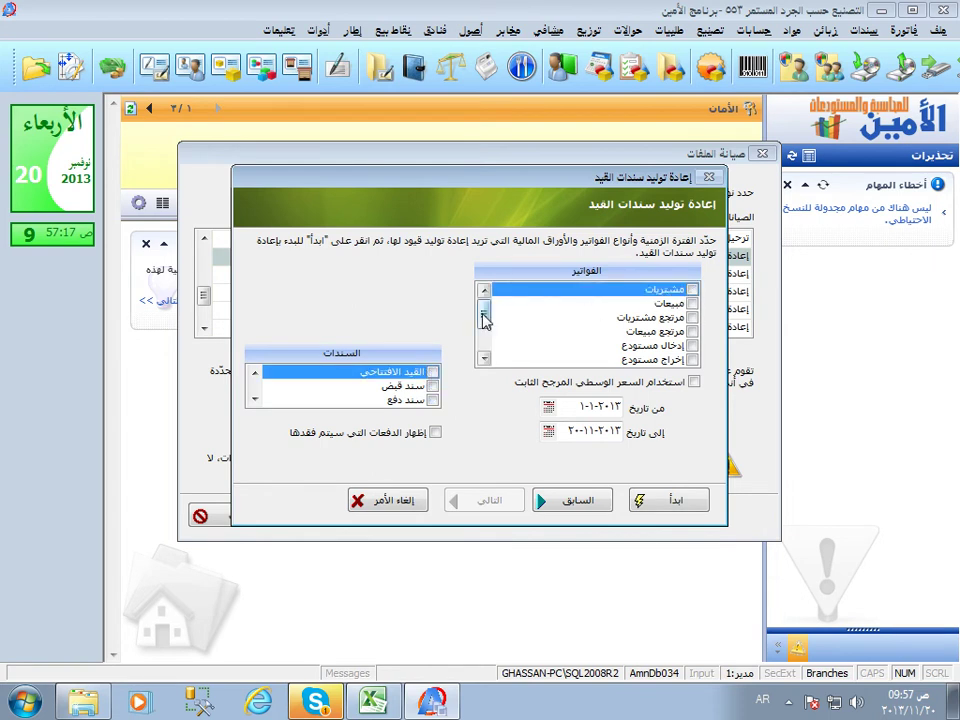
scroll(484, 318, down, 2)
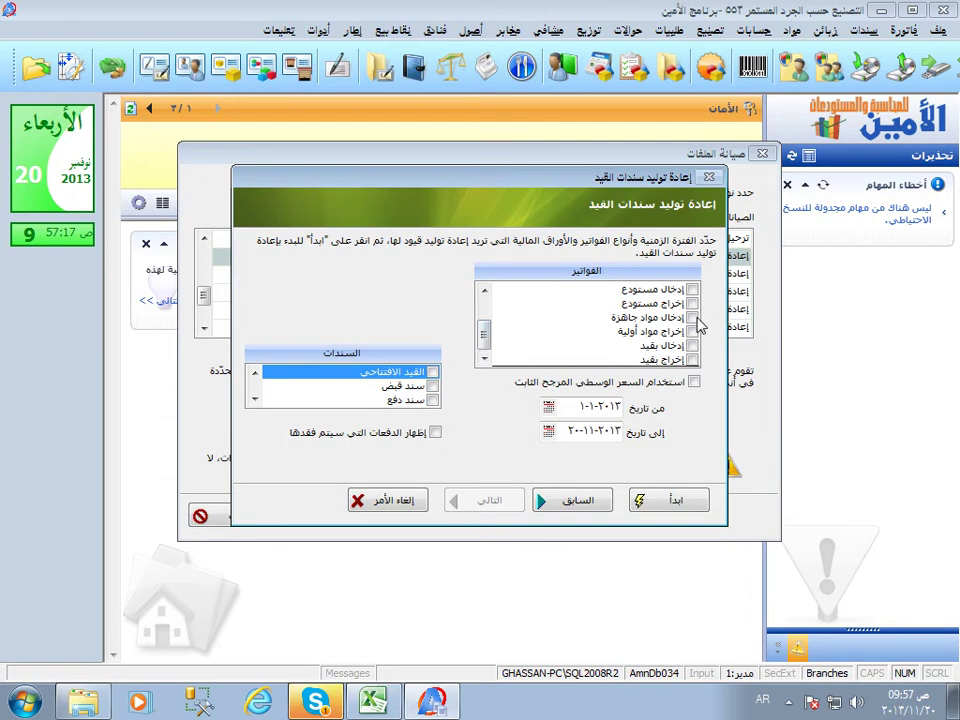
click(697, 318)
click(671, 499)
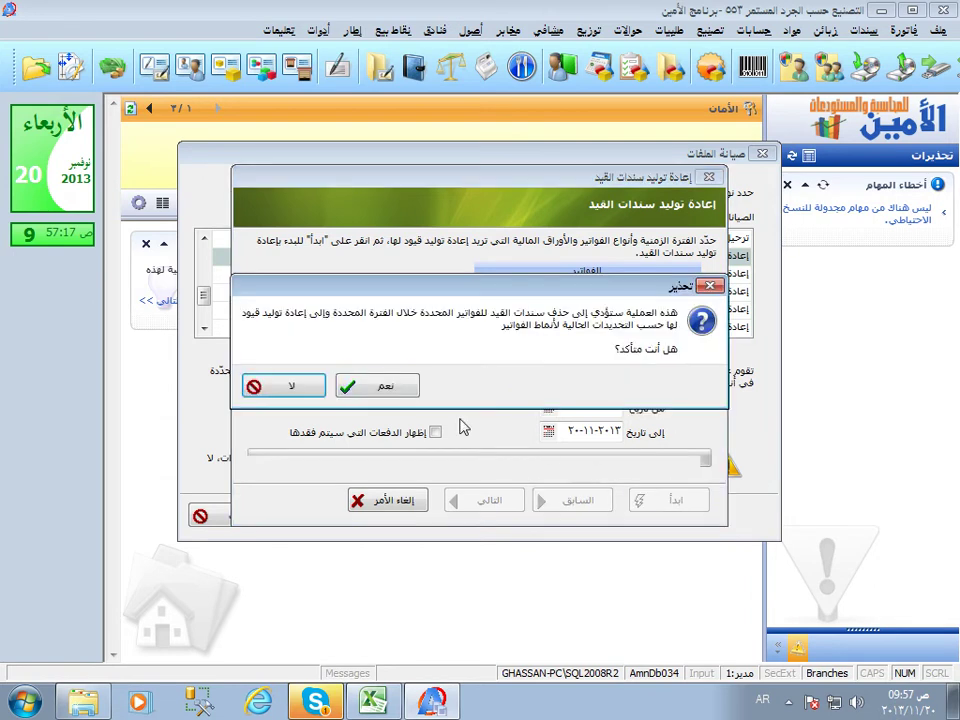
click(385, 392)
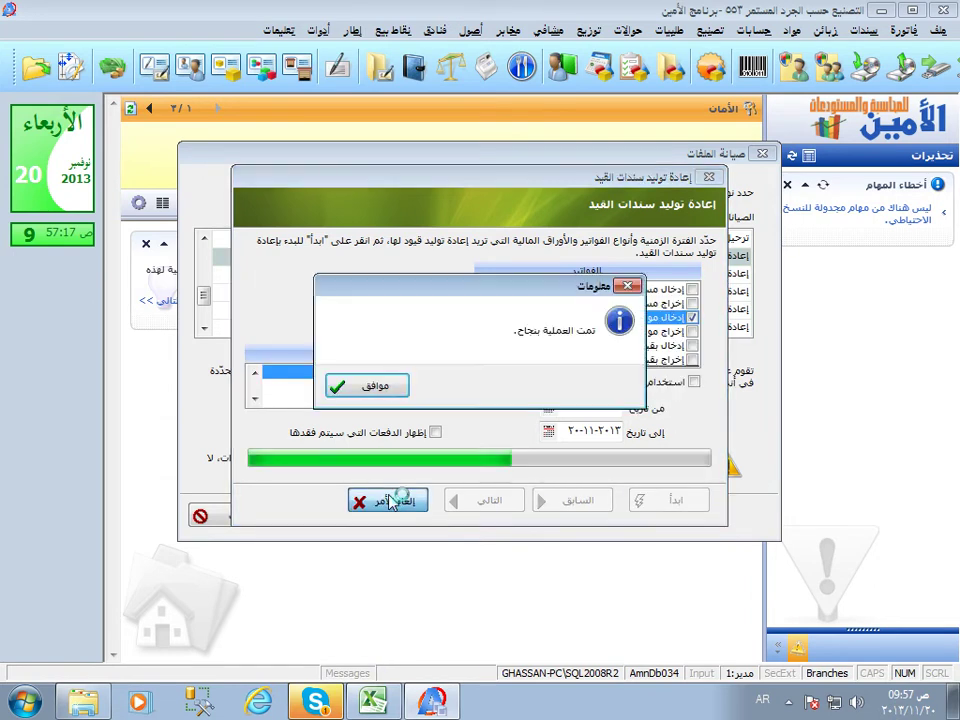
click(340, 386)
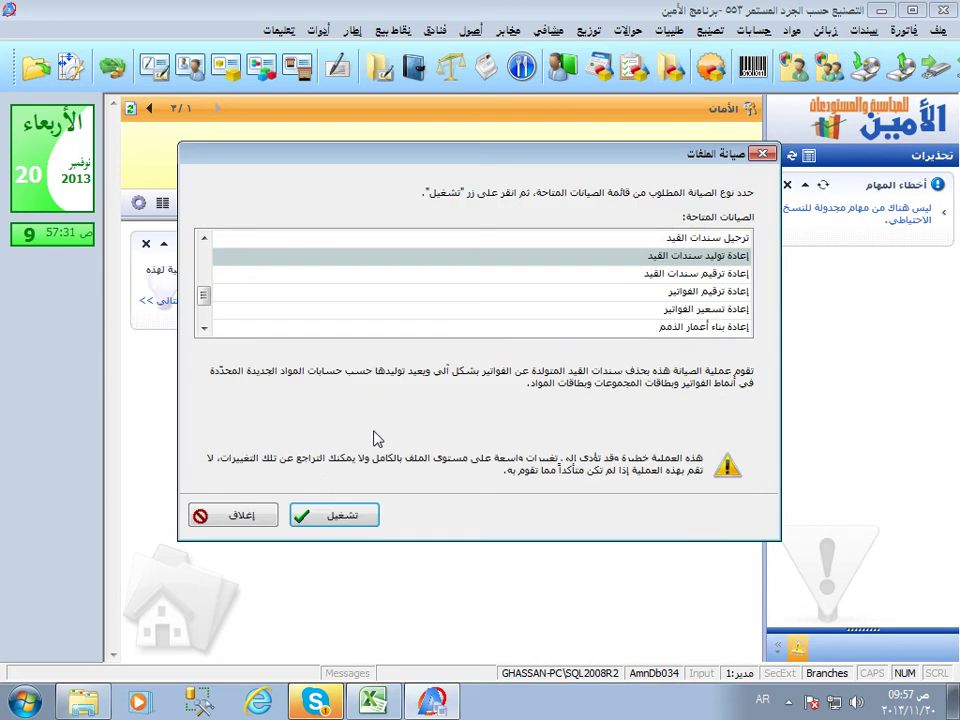
- Close the file maintenance and open the manufactured materials cost deviation report (انحراف تكلفة المواد المصنعة)
click(253, 517)
click(754, 30)
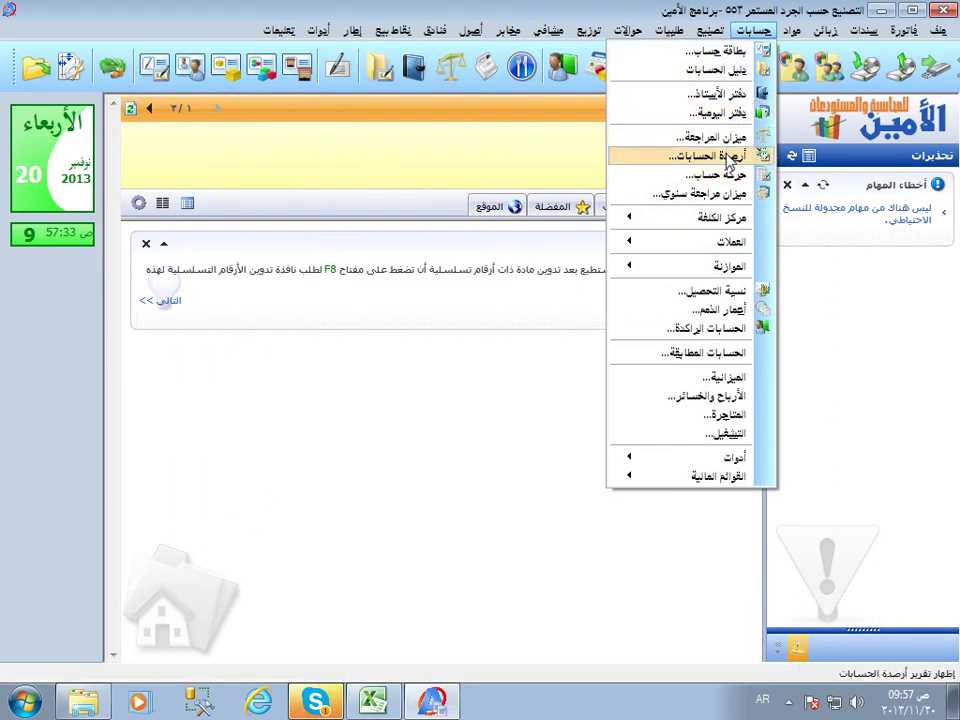
mouse_move(712, 35)
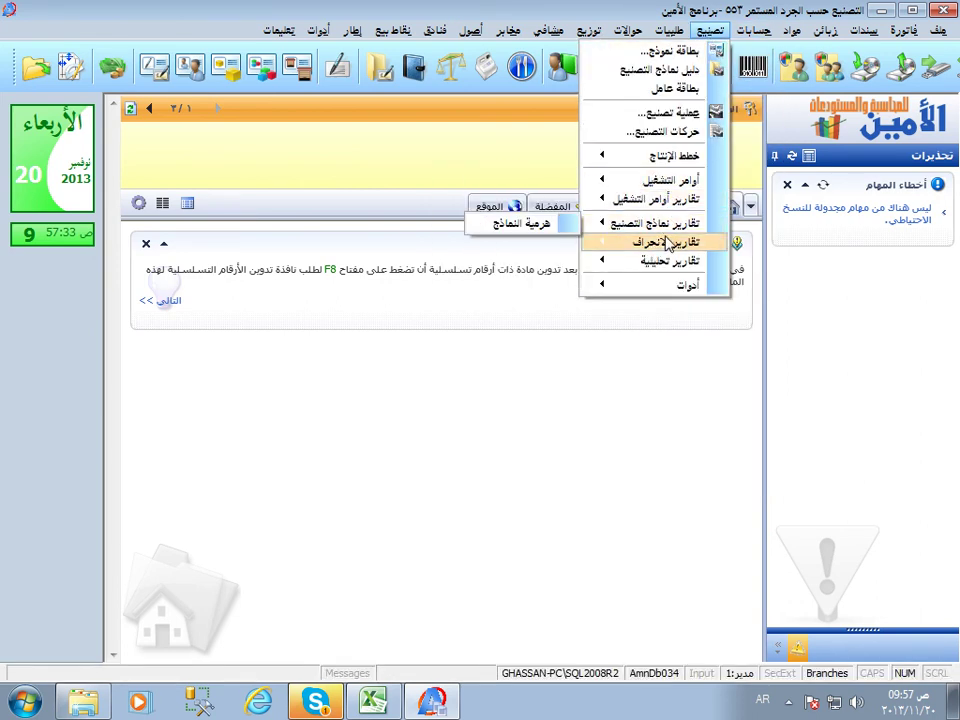
mouse_move(648, 243)
click(511, 282)
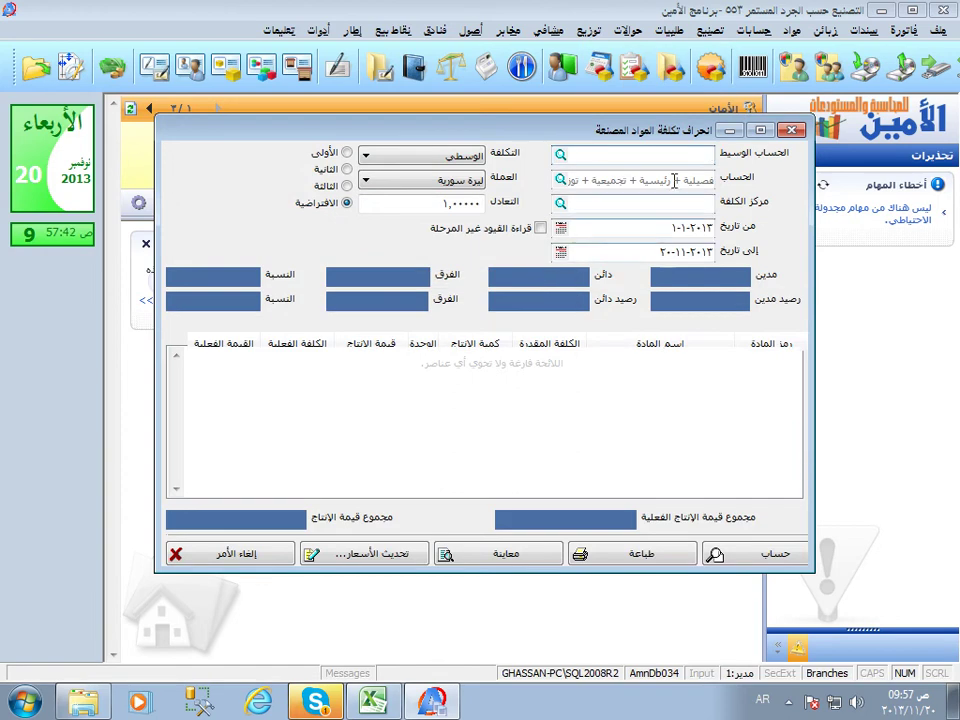
- Calculate the deviation with 72-وسيط إدخال as intermediate account and 7-الحركة الصناعية as account
text(7)
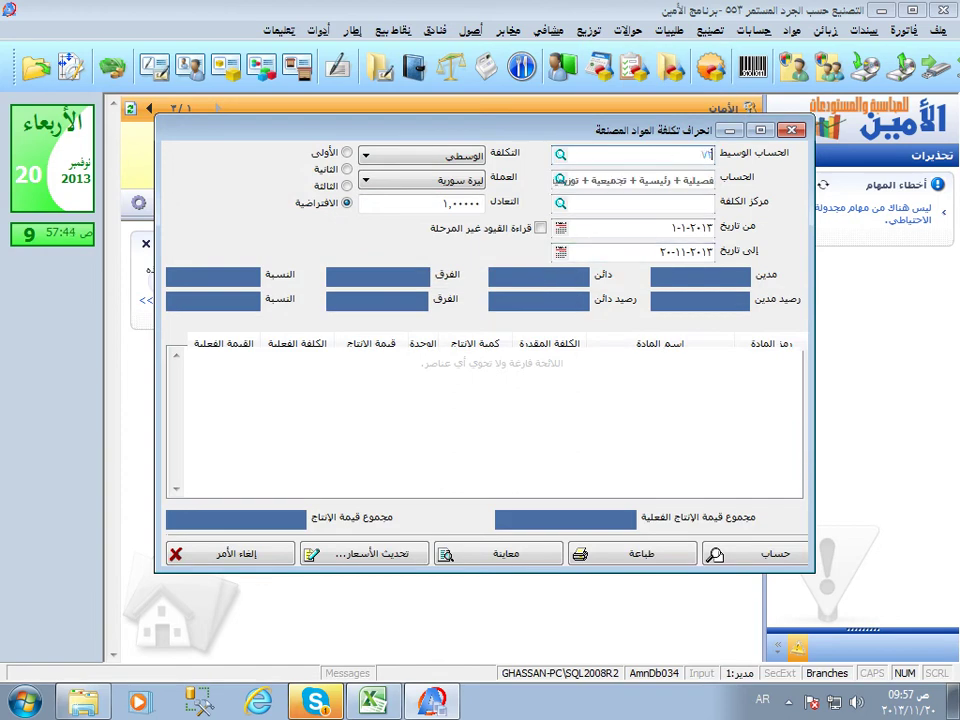
text(2)
key(Return)
text(7)
key(Return)
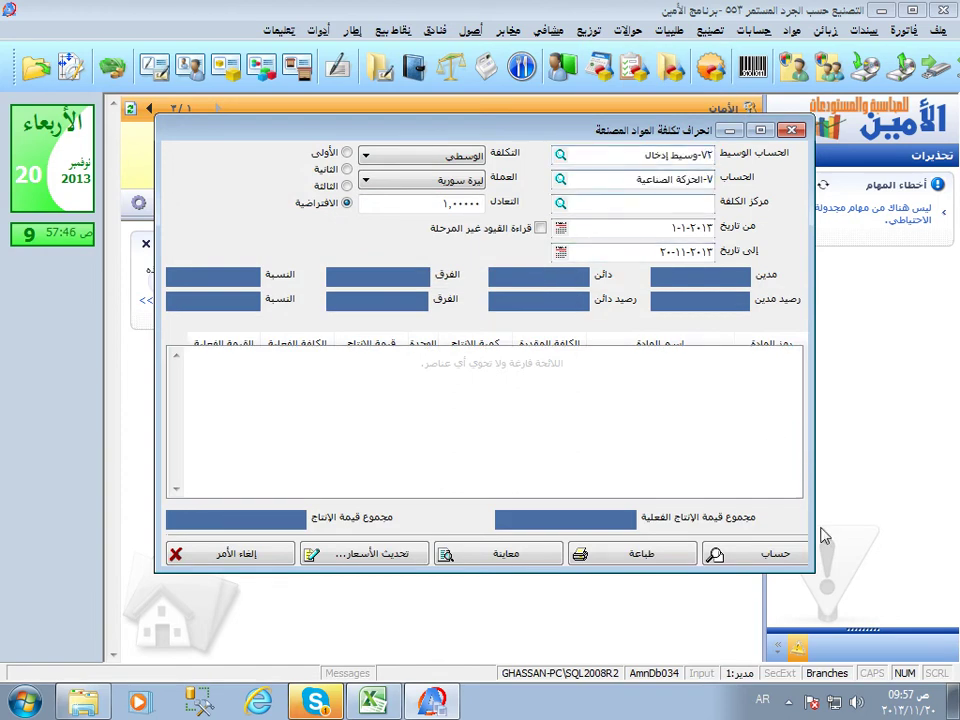
click(770, 556)
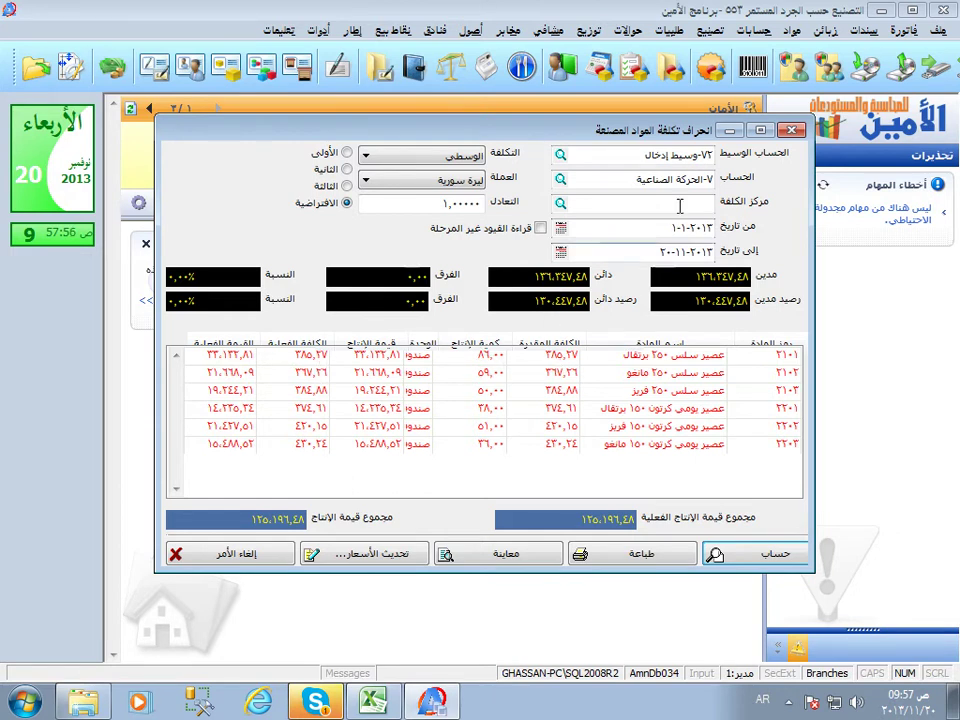
- Preview the operating report (التشغيل) for account 03-التشغيل without a cost centre, and close the preview
click(753, 30)
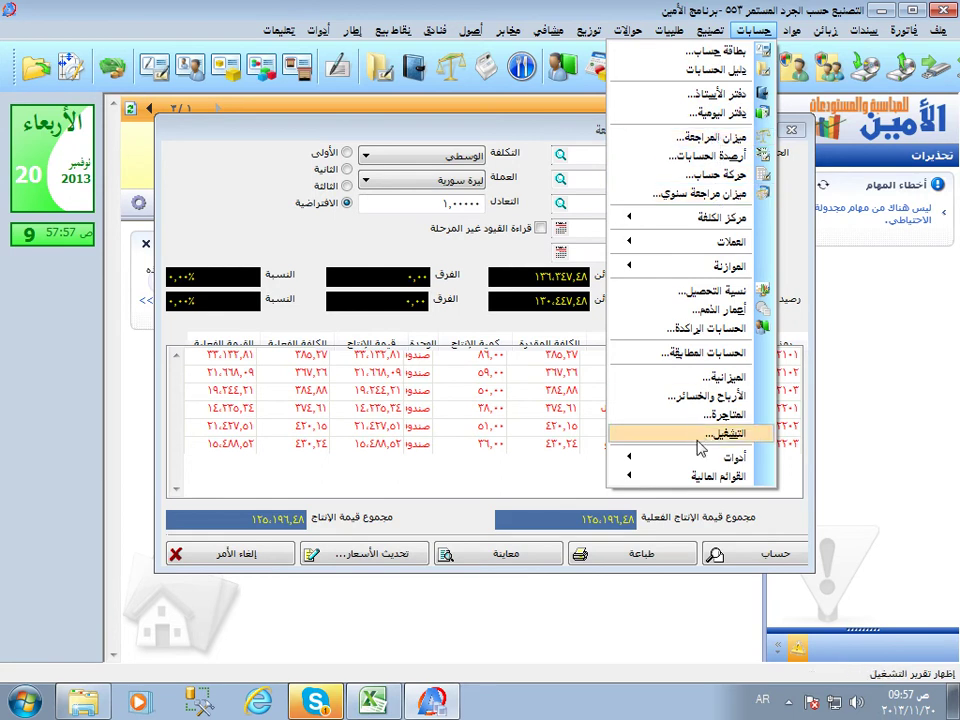
click(632, 434)
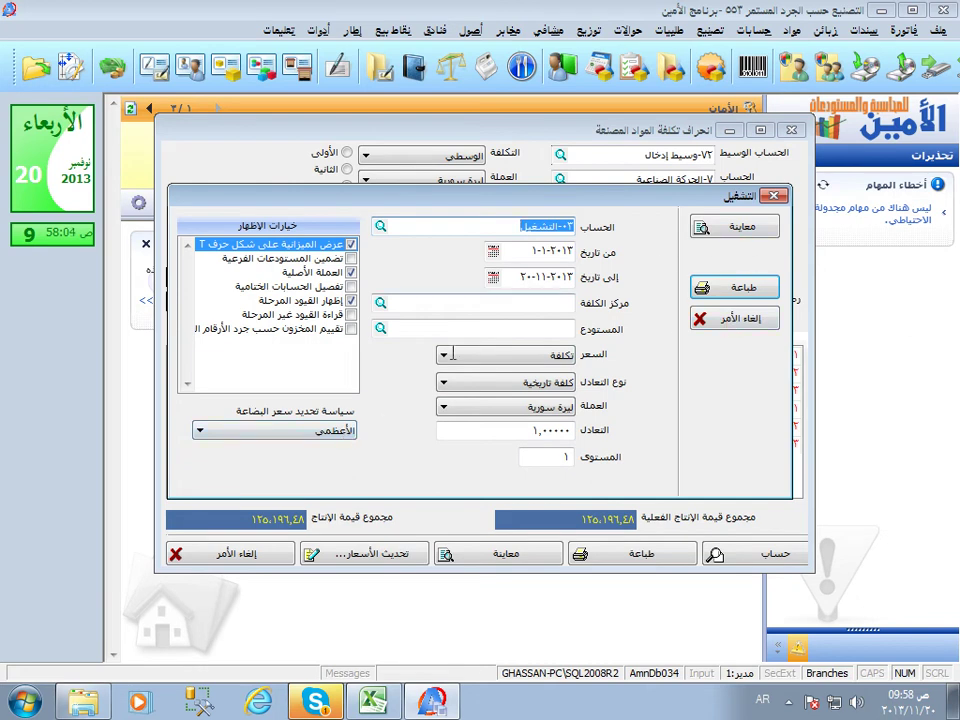
click(727, 232)
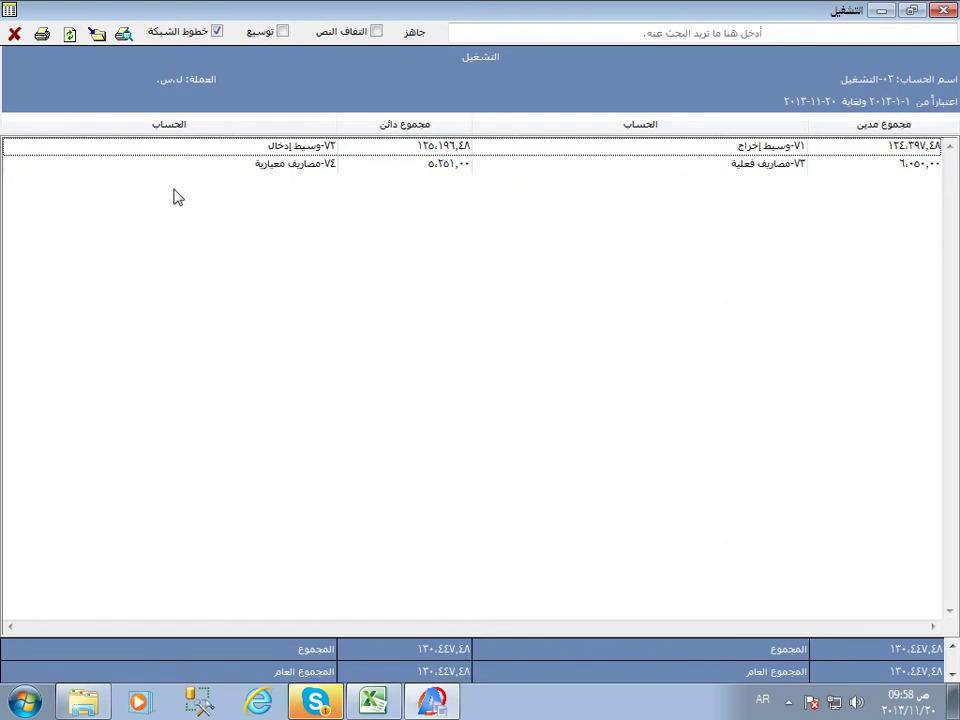
click(943, 10)
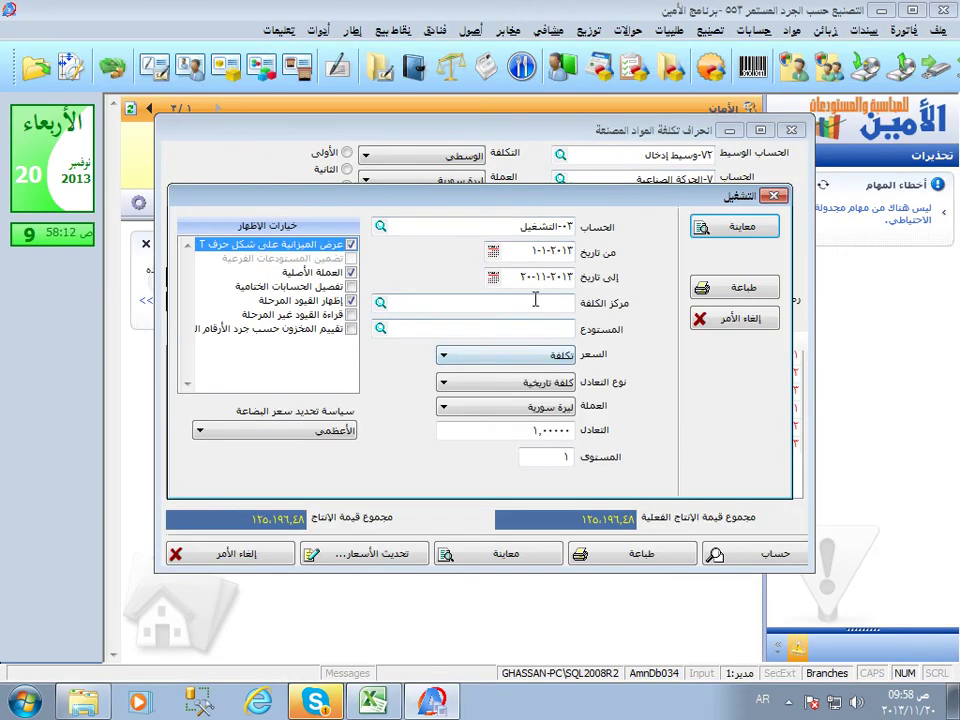
- Preview the operating report for cost centre 1-خط إنتاج عصير, then close the preview and the report options
click(537, 300)
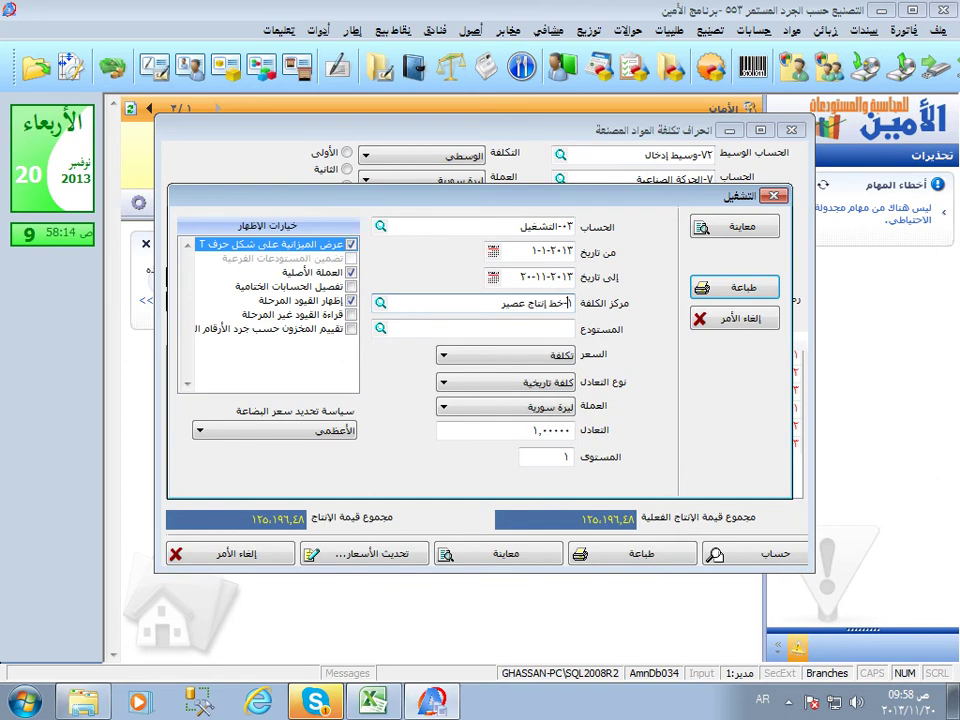
click(713, 228)
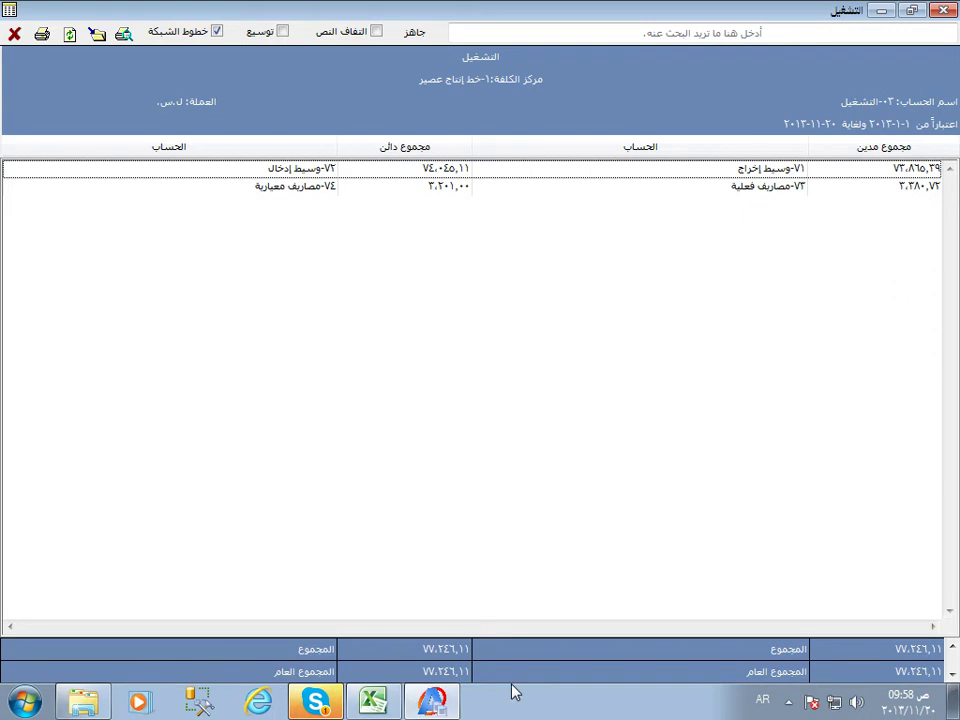
click(943, 10)
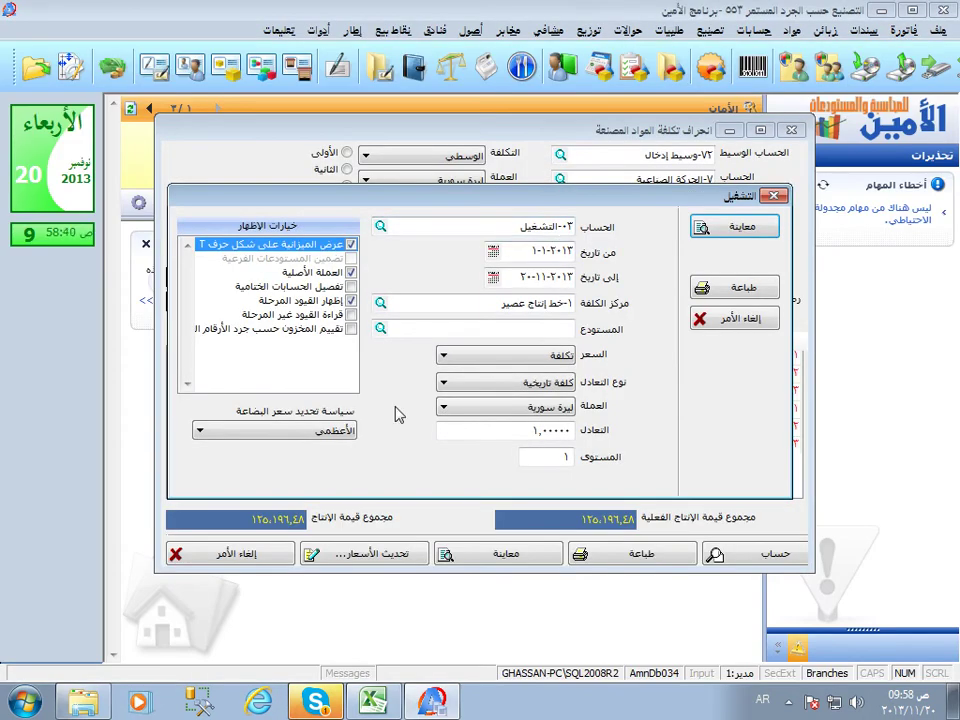
click(774, 195)
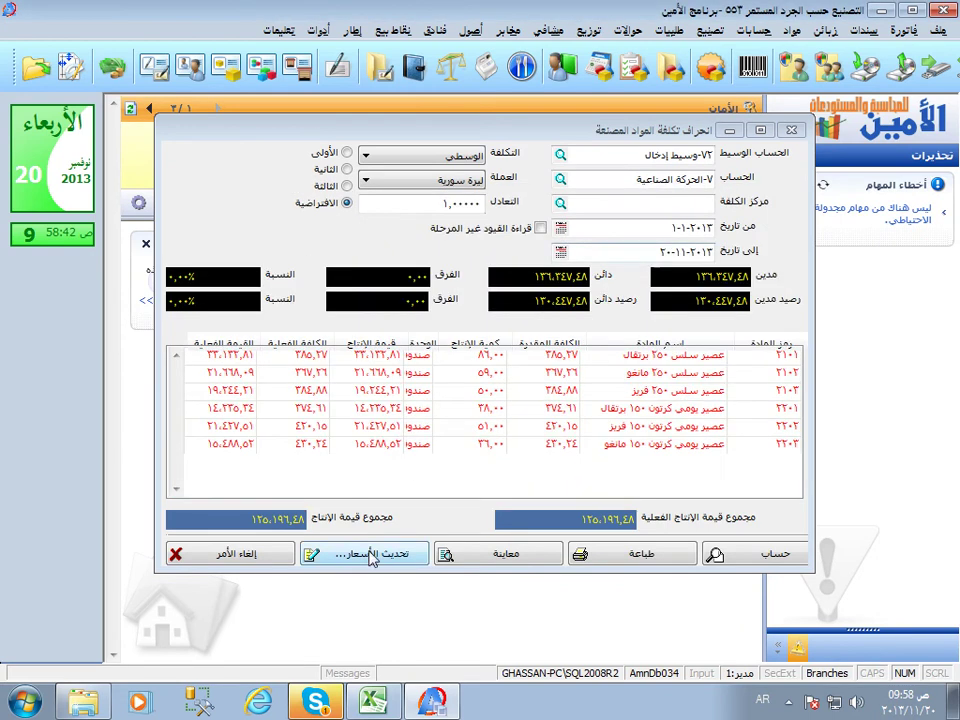
- Switch to the Excel notes, review the listed steps for handling the deviation down to step 10, and return to Al-Ameen
key(alt+Tab)
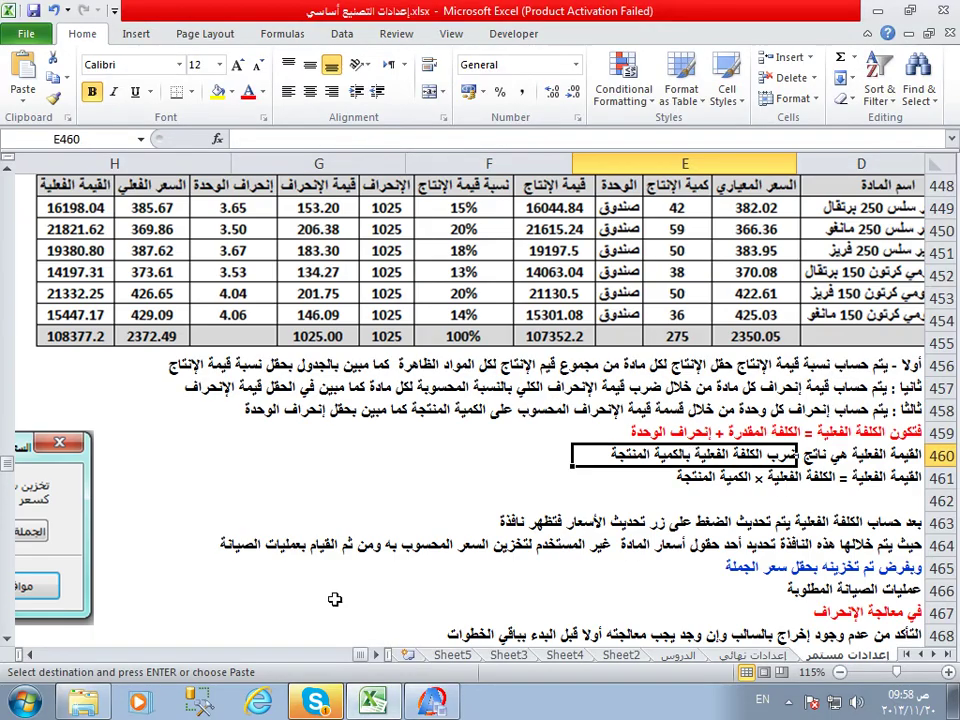
click(373, 655)
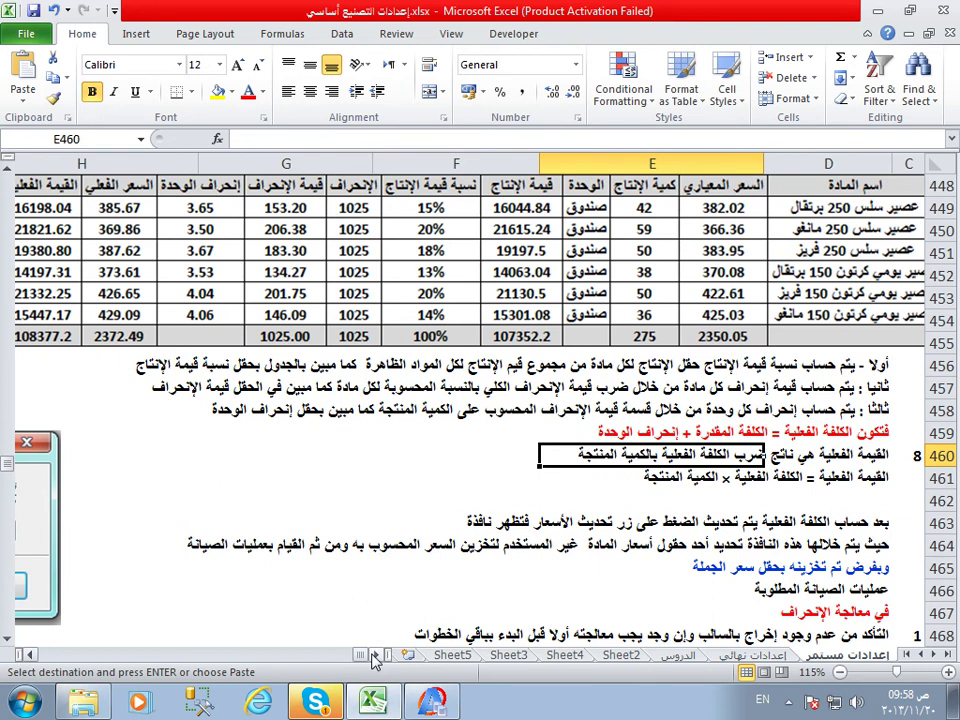
click(622, 543)
scroll(622, 543, down, 5)
click(812, 297)
click(812, 410)
click(812, 548)
click(805, 589)
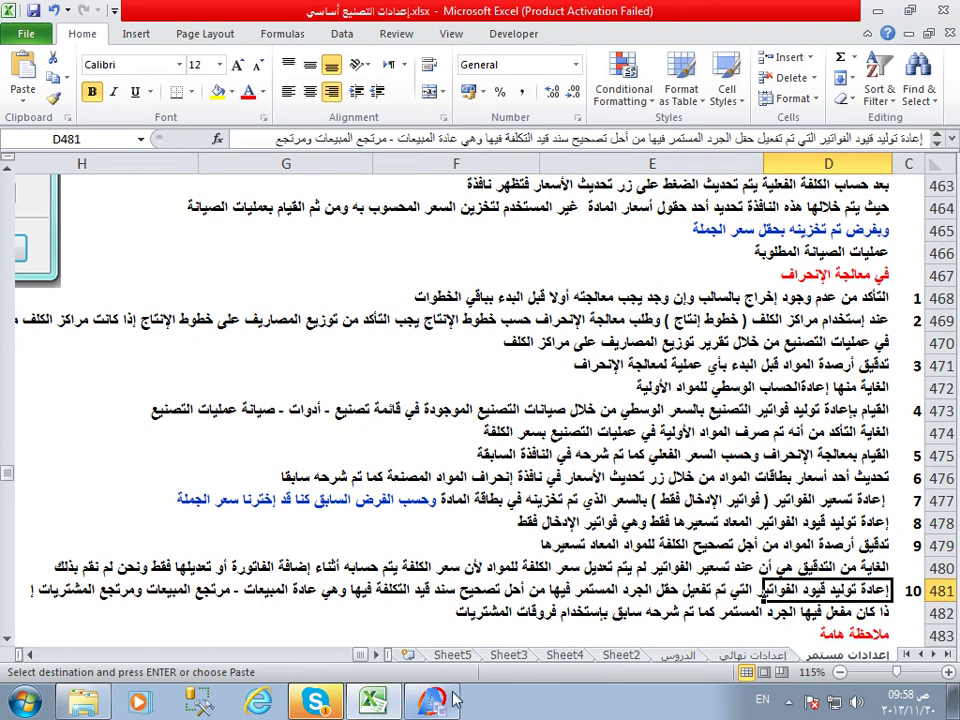
click(432, 700)
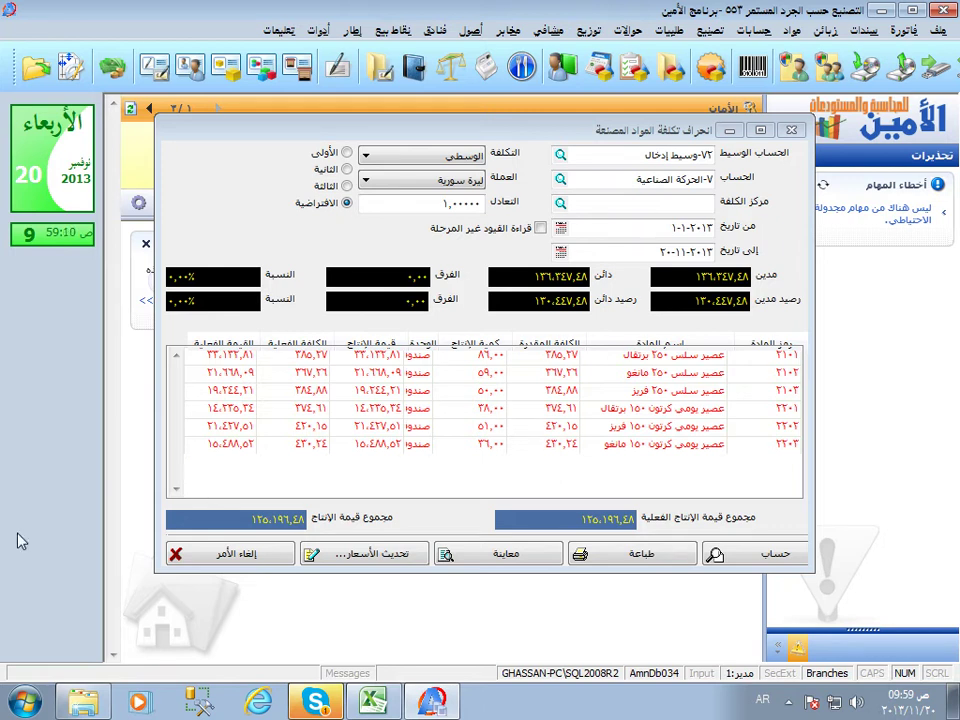
- Close the deviation report and select the material balances and prices audit (تدقيق أرصدة المواد والأسعار) in the file maintenance operations
click(208, 556)
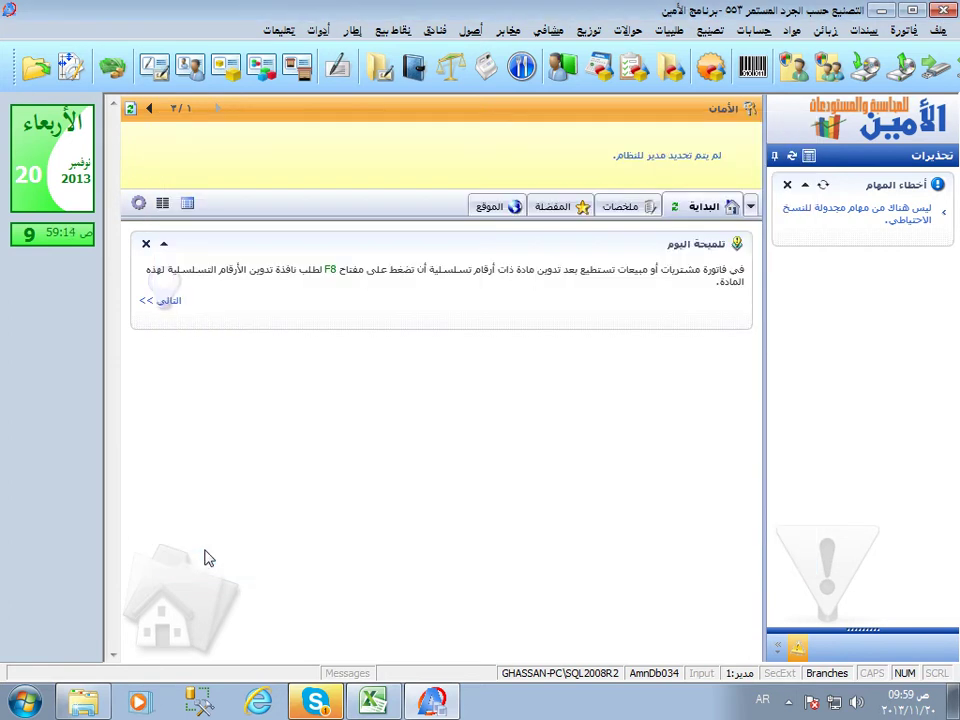
click(316, 30)
mouse_move(290, 244)
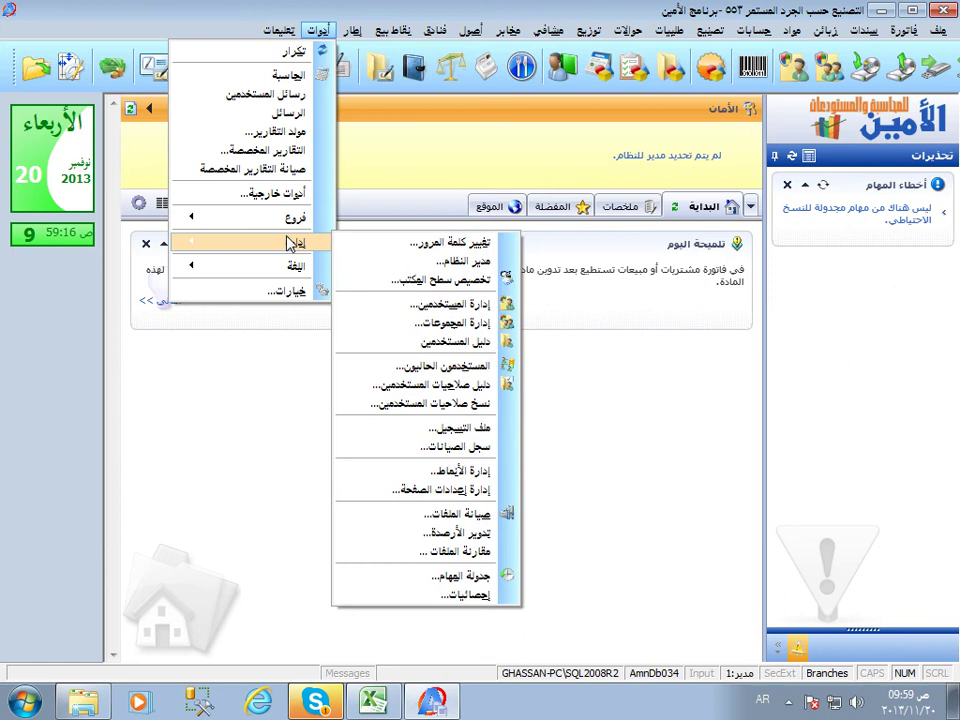
click(415, 513)
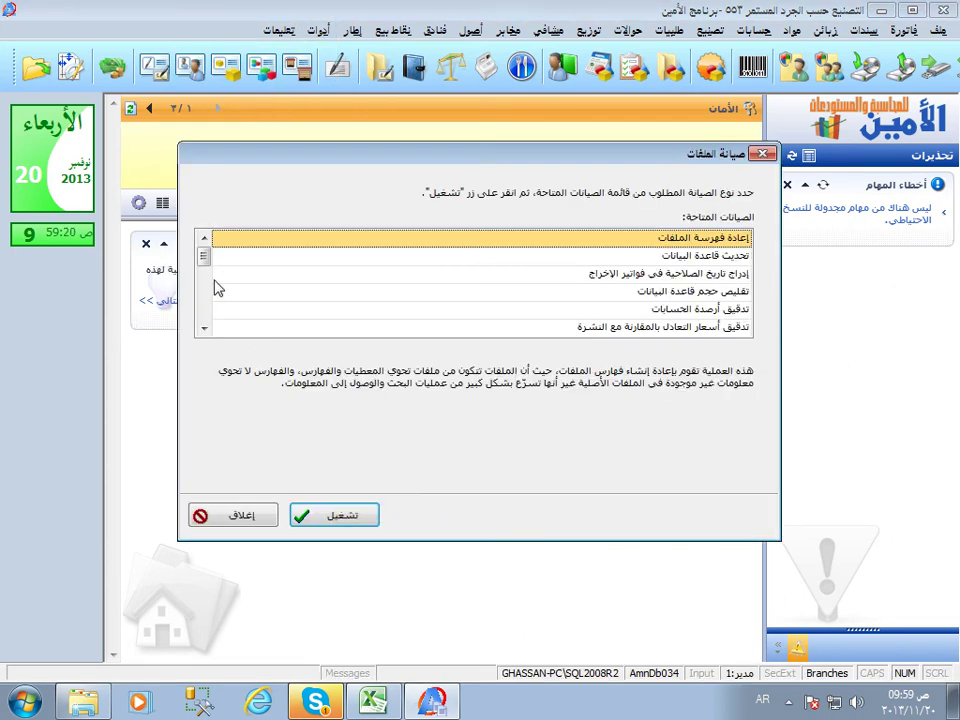
drag(204, 256, 204, 319)
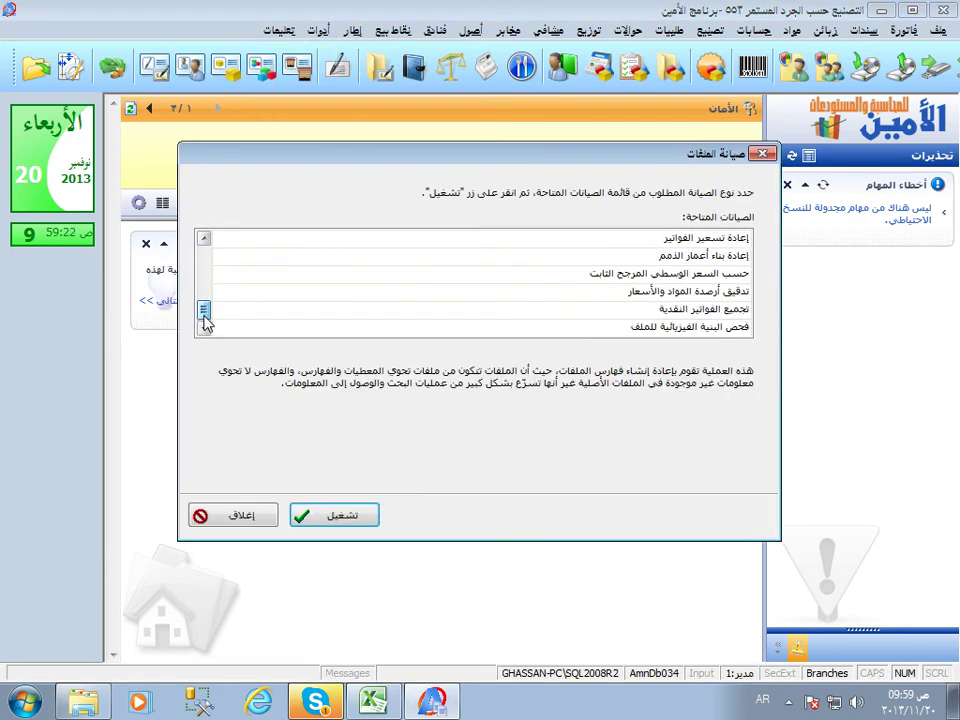
click(422, 299)
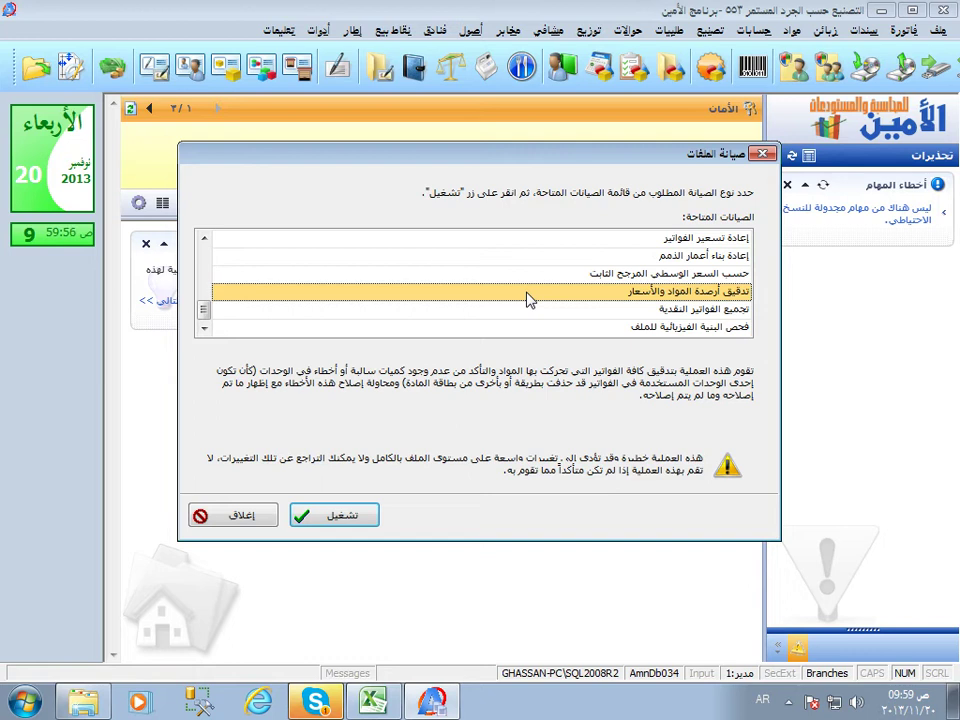
- Start the journal voucher regeneration maintenance (إعادة توليد سندات القيد) without making a backup copy
key(Up)
key(Up)
key(Up)
key(Up)
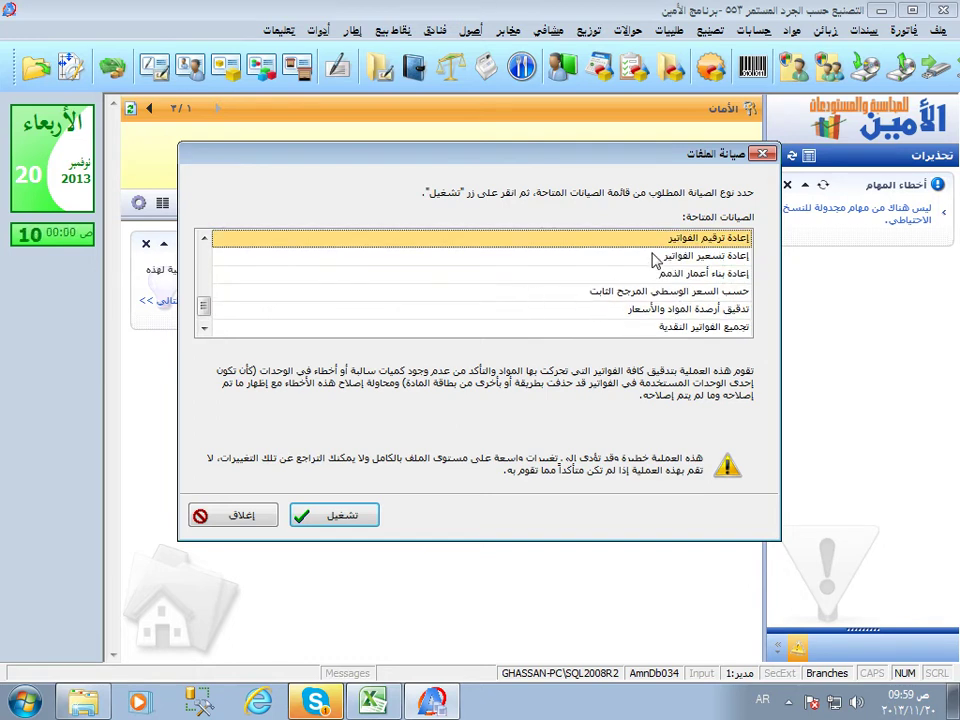
key(Up)
key(Up)
key(Up)
key(Up)
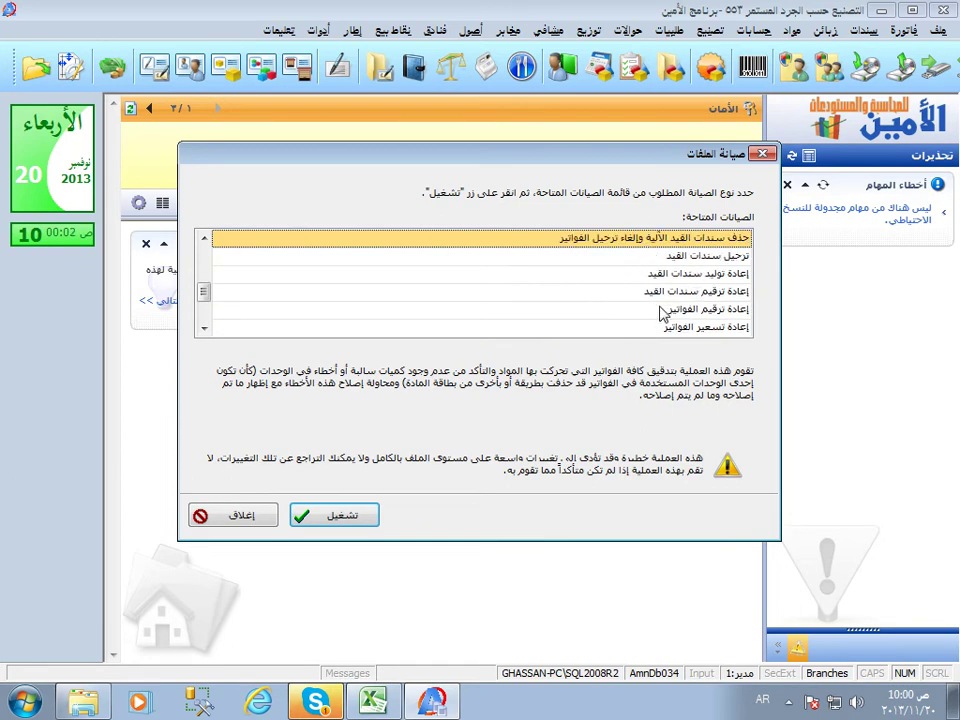
click(661, 274)
click(338, 518)
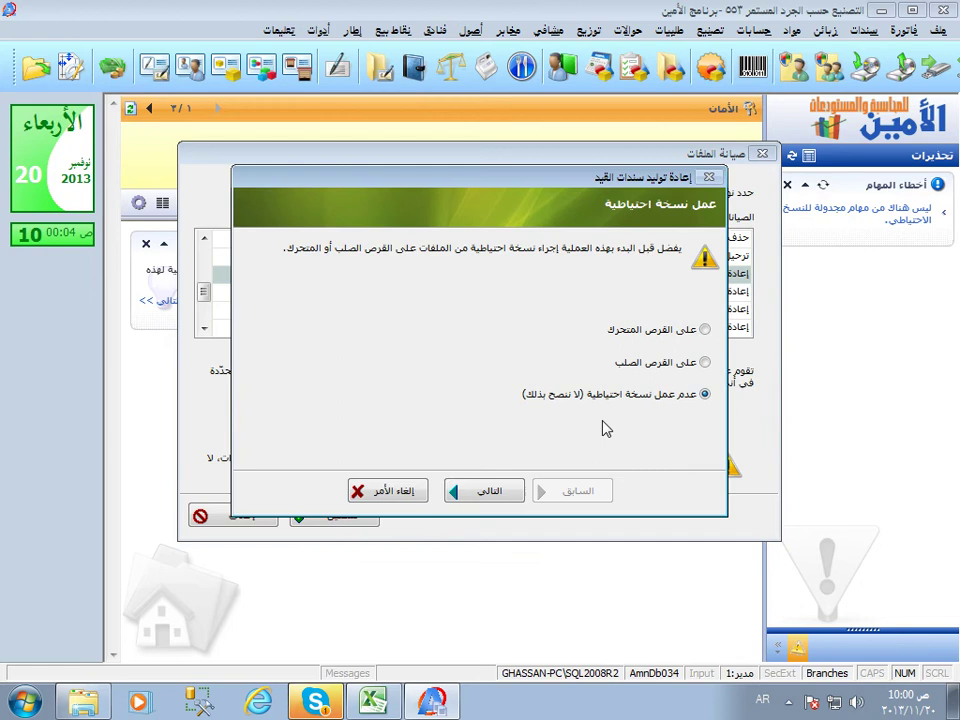
click(490, 492)
click(490, 493)
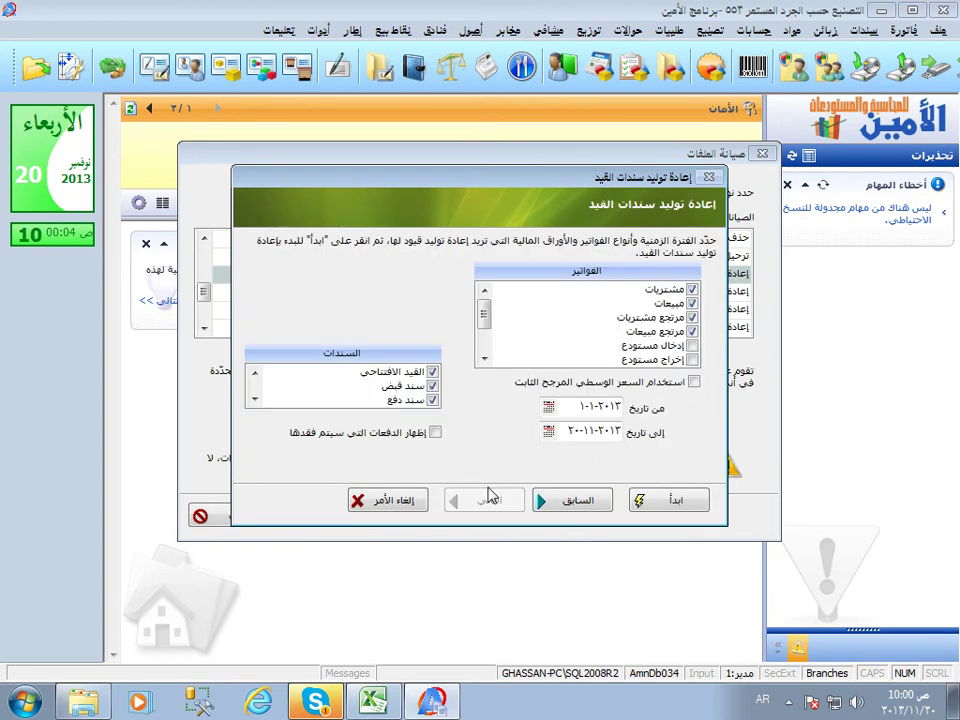
- Restrict the regeneration to sales (مبيعات) and sales return (مرتجع مبيعات) invoices, with all voucher types excluded
click(432, 372)
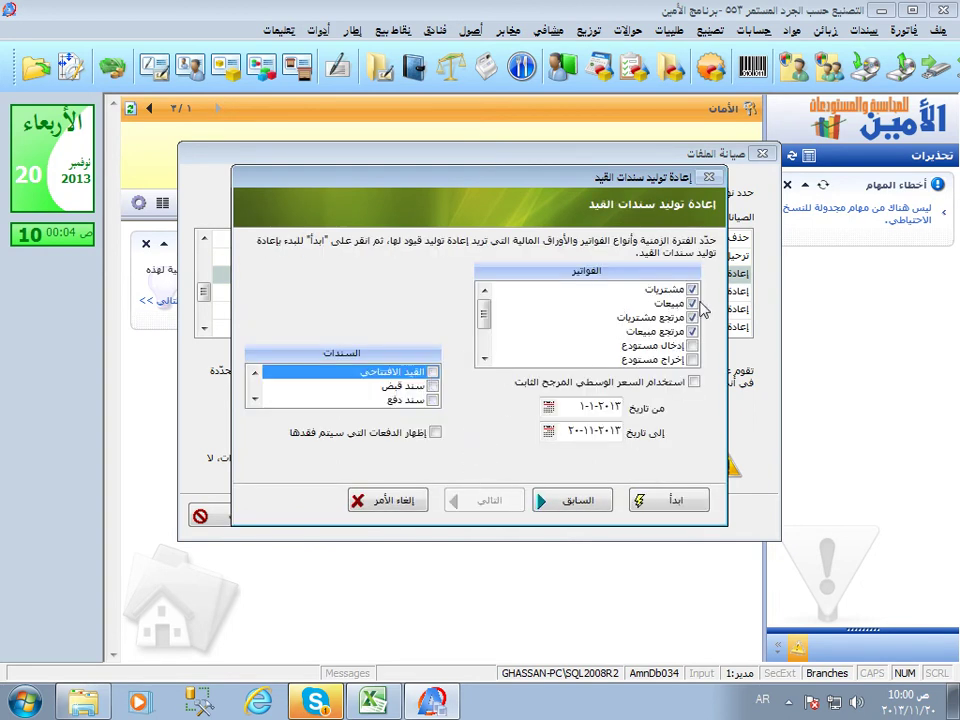
click(692, 331)
click(692, 317)
click(692, 303)
click(692, 289)
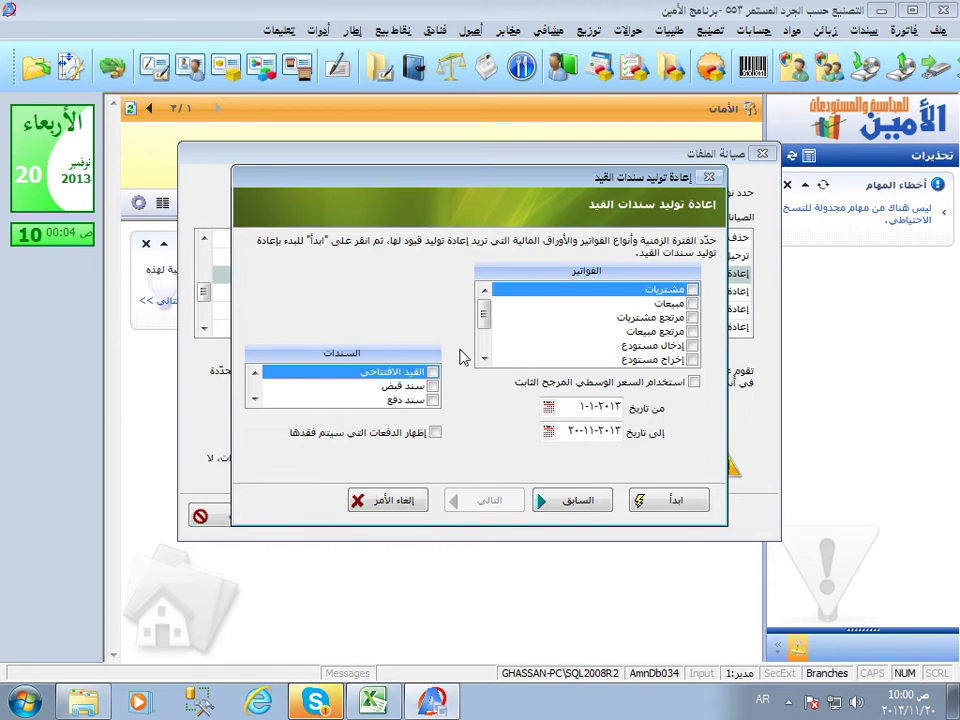
mouse_move(482, 315)
mouse_down()
mouse_move(482, 330)
mouse_move(482, 313)
mouse_up()
click(692, 303)
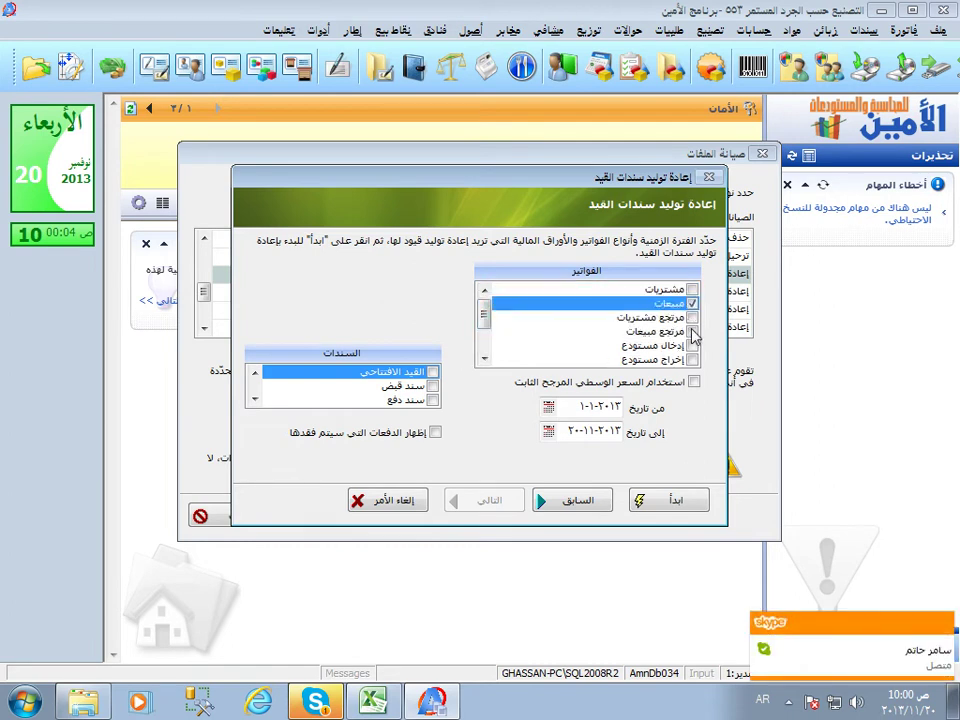
click(692, 331)
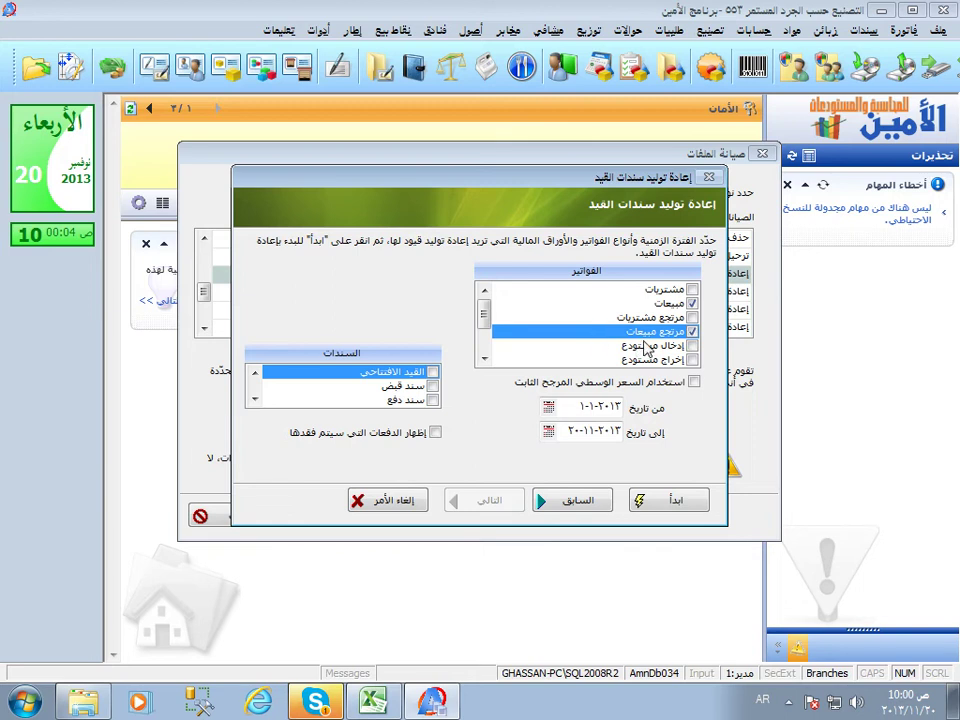
- Cancel the voucher regeneration and close the file maintenance window
click(395, 503)
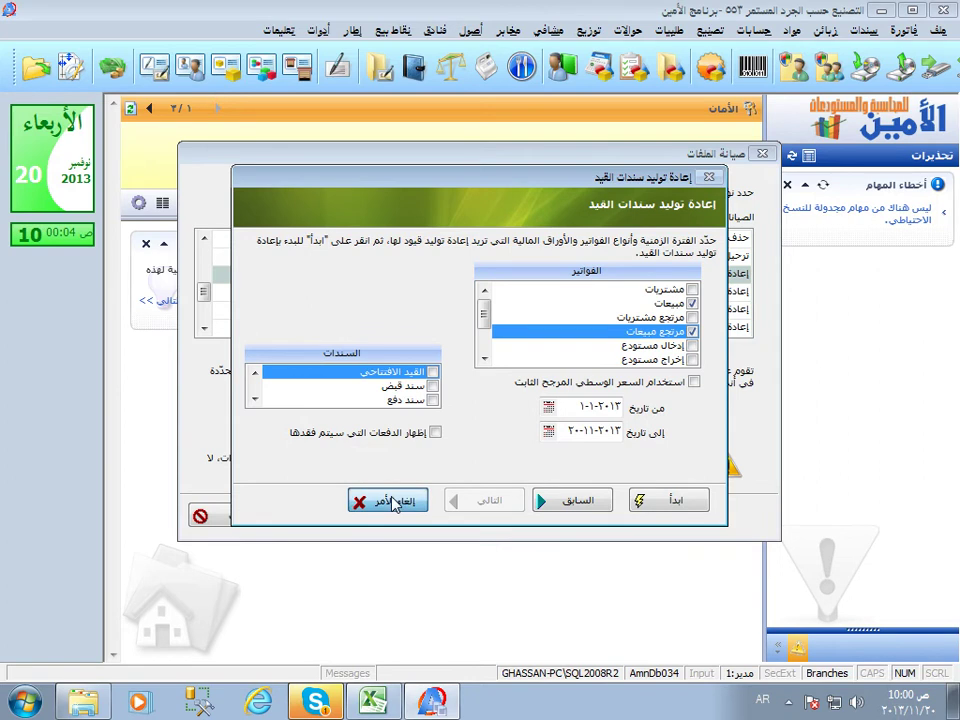
click(490, 389)
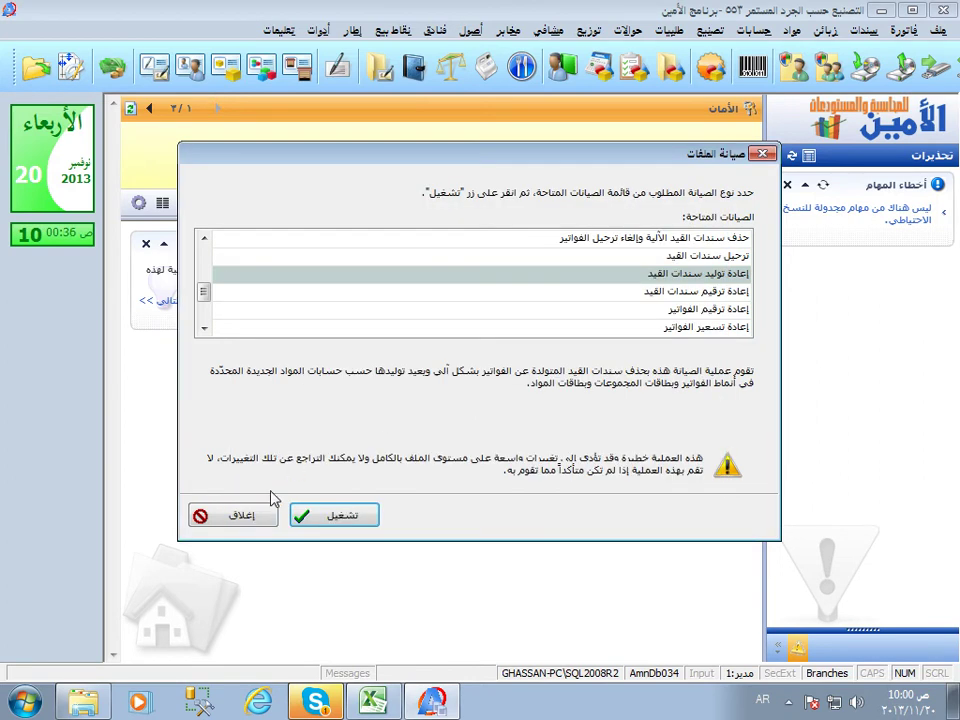
click(255, 517)
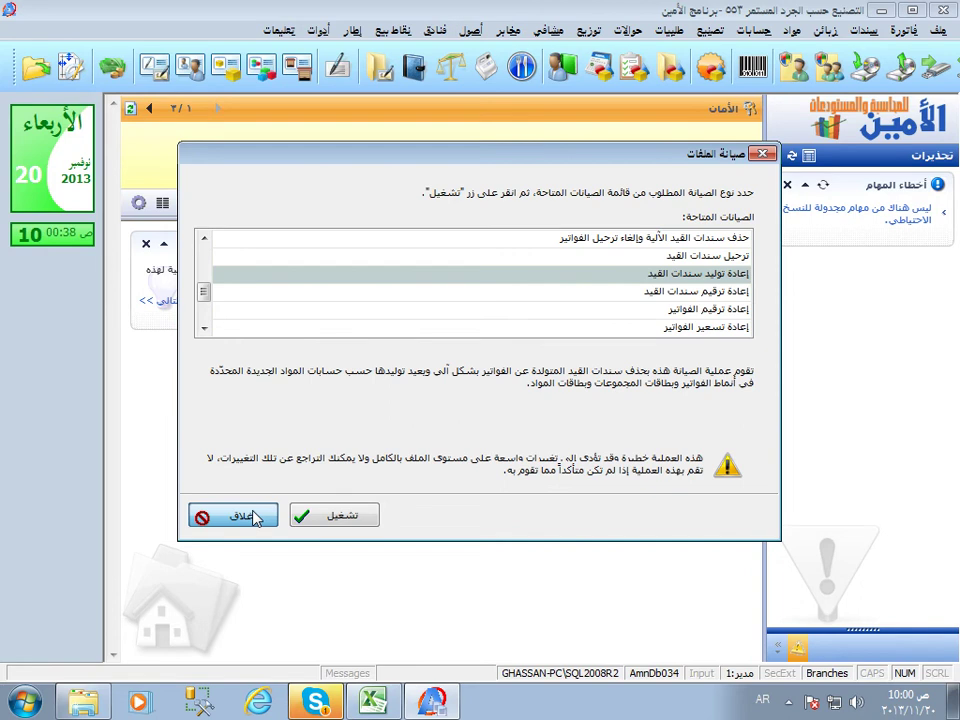
click(255, 517)
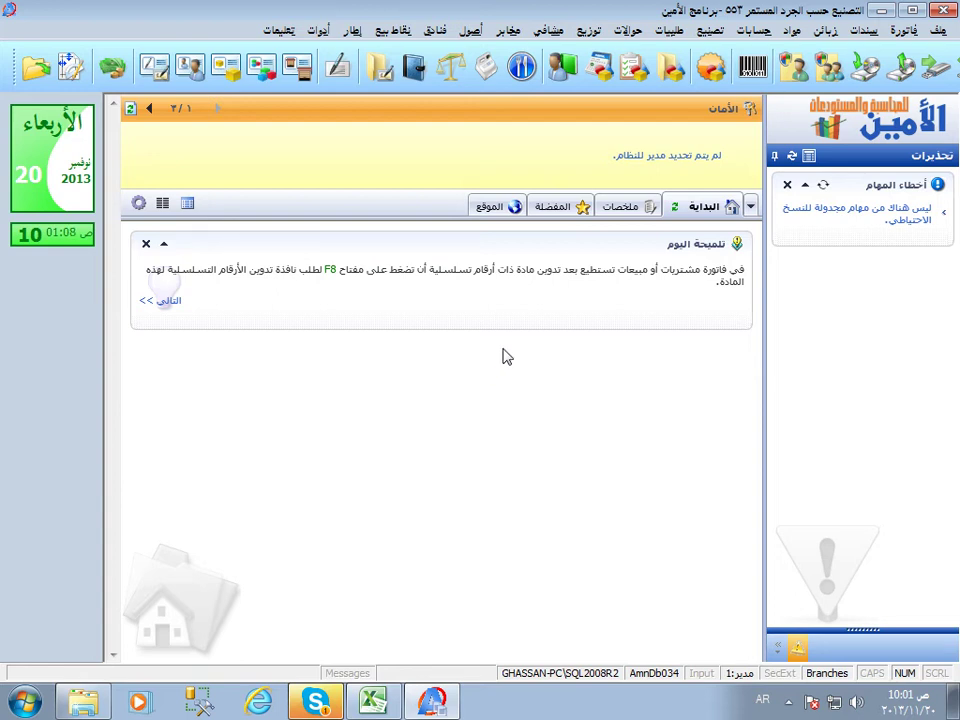
click(709, 30)
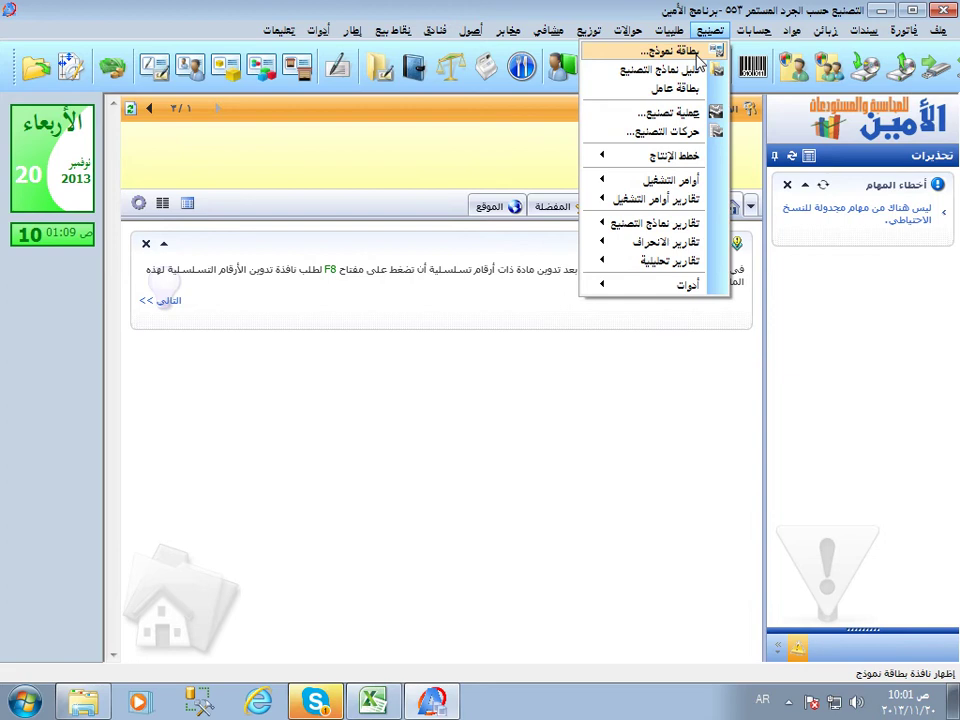
click(557, 375)
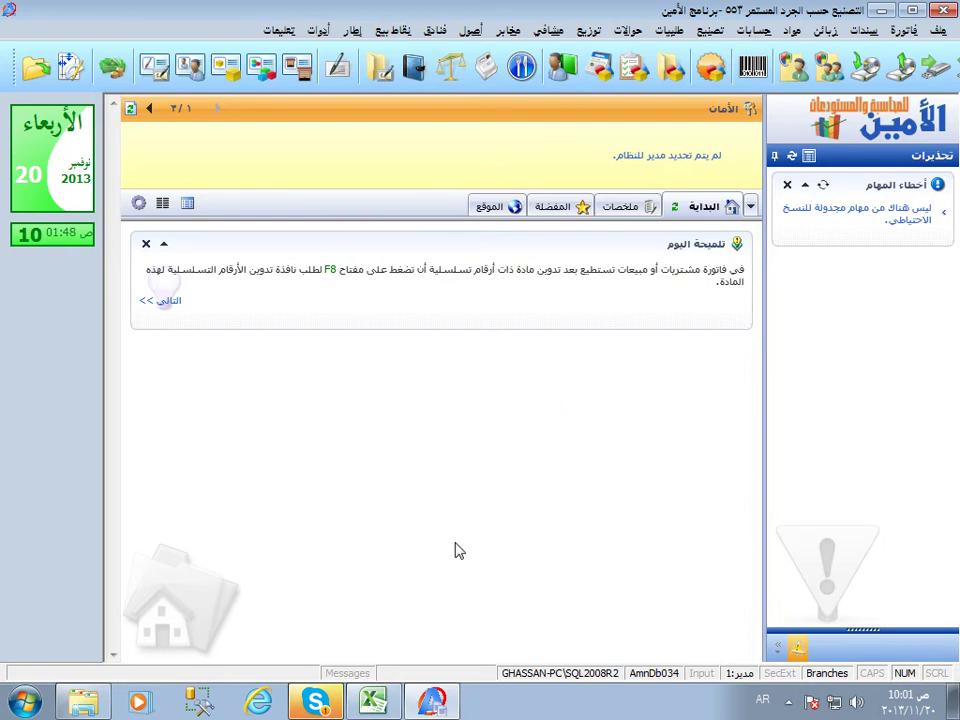
- Switch to the Excel notes and find the cost centre usage example (مثال عن إستخدام مراكز الكلف) at row 525
click(373, 701)
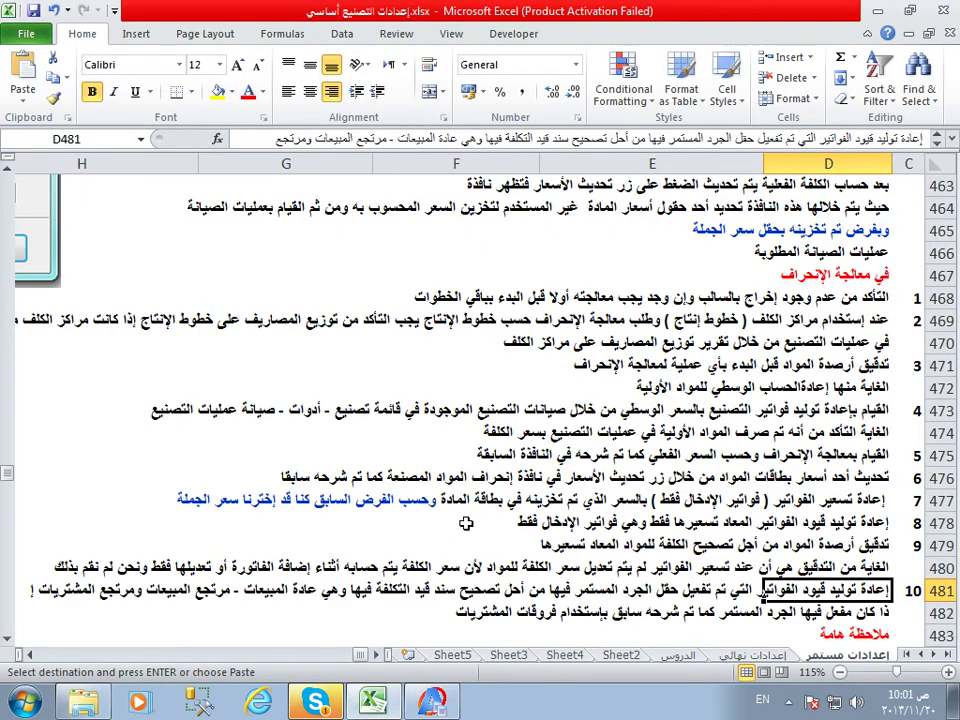
click(615, 544)
scroll(615, 541, down, 8)
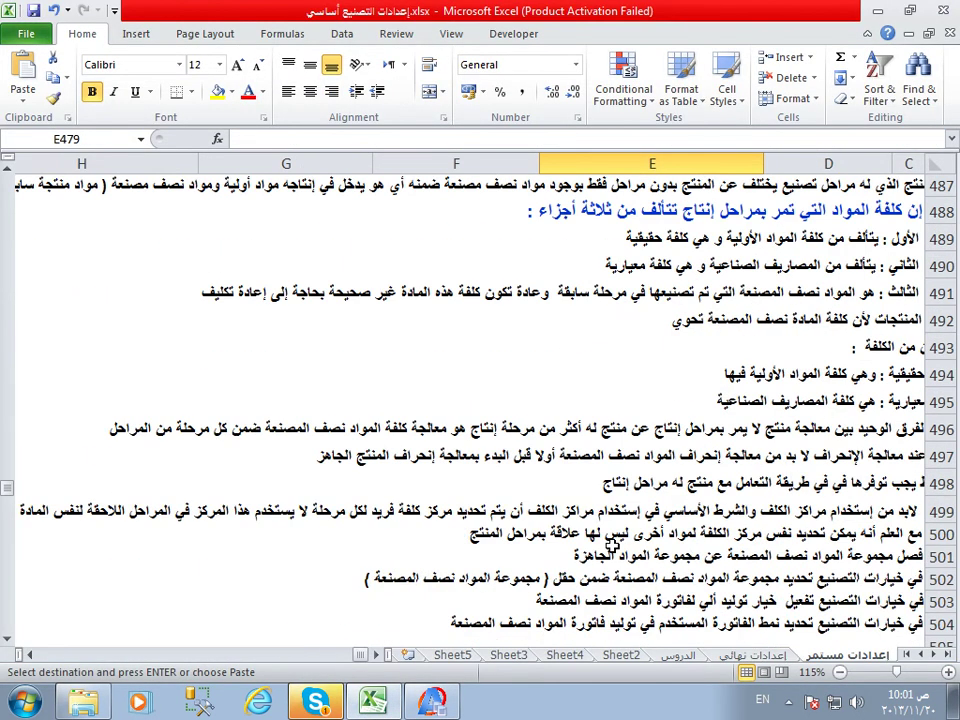
scroll(613, 541, up, 4)
scroll(613, 541, down, 15)
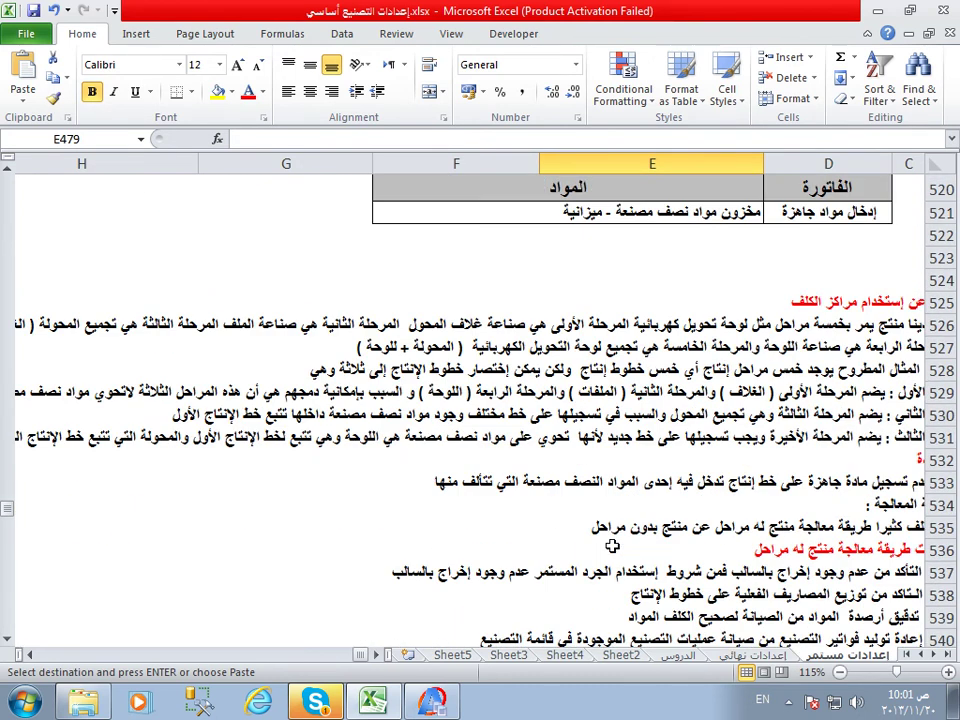
click(920, 335)
key(Right)
key(Right)
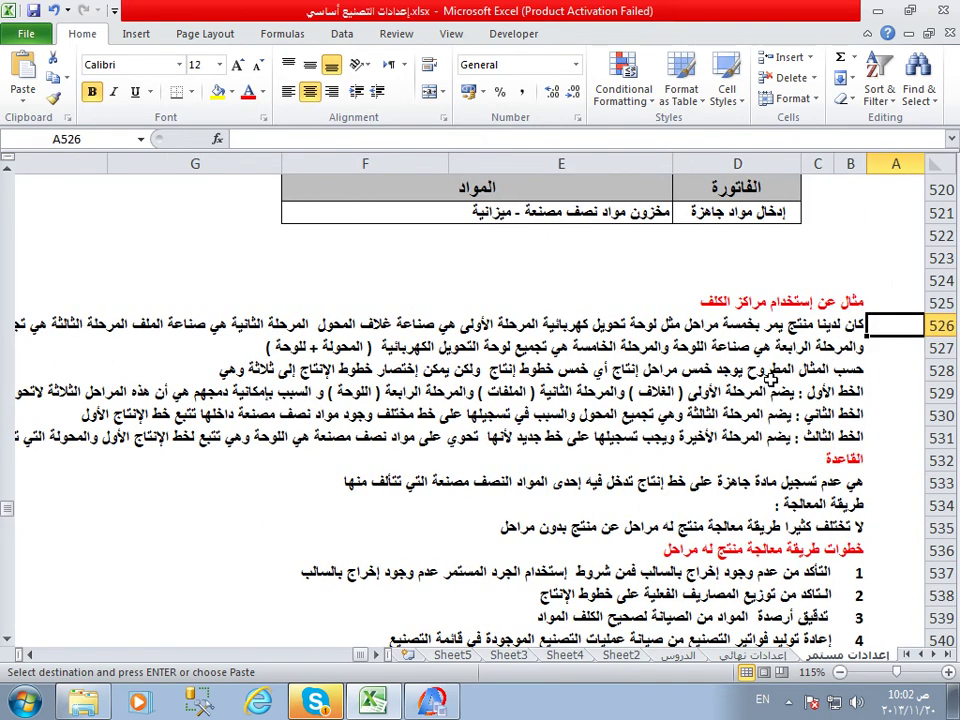
ctrl+scroll(763, 382, down, 1)
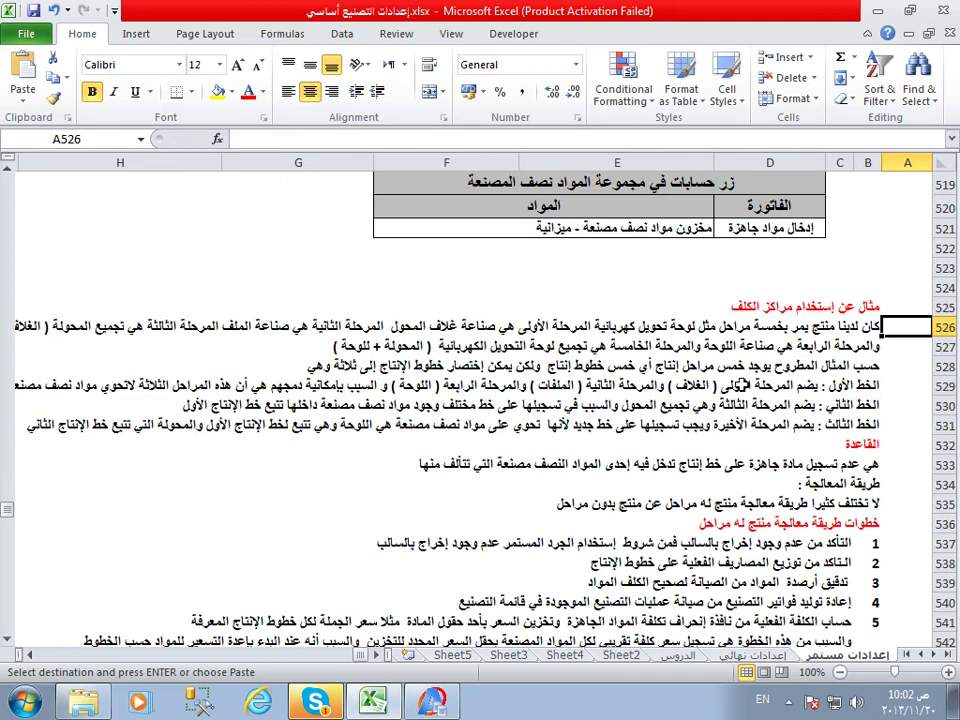
- Examine the five manufacturing stages of the electrical transformer panel example in rows 526 to 528
click(648, 329)
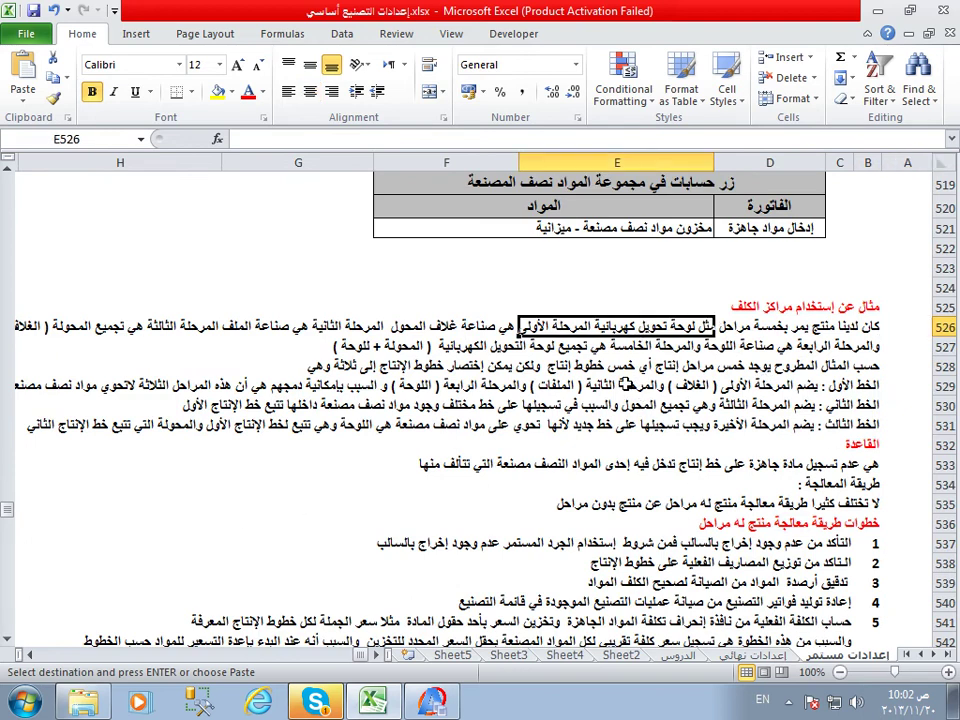
click(468, 328)
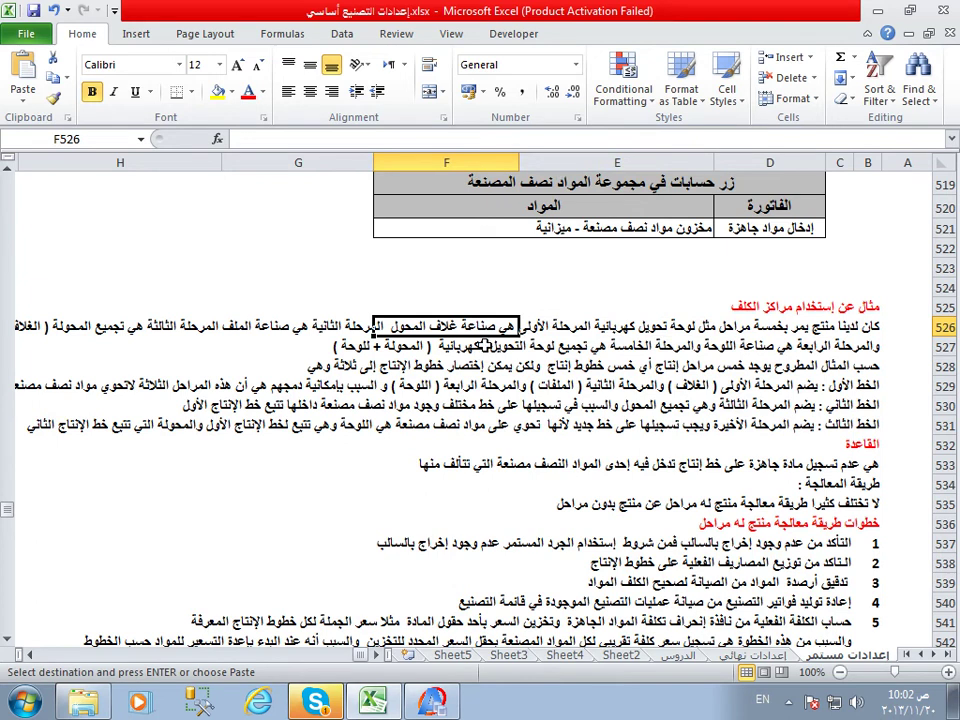
click(228, 328)
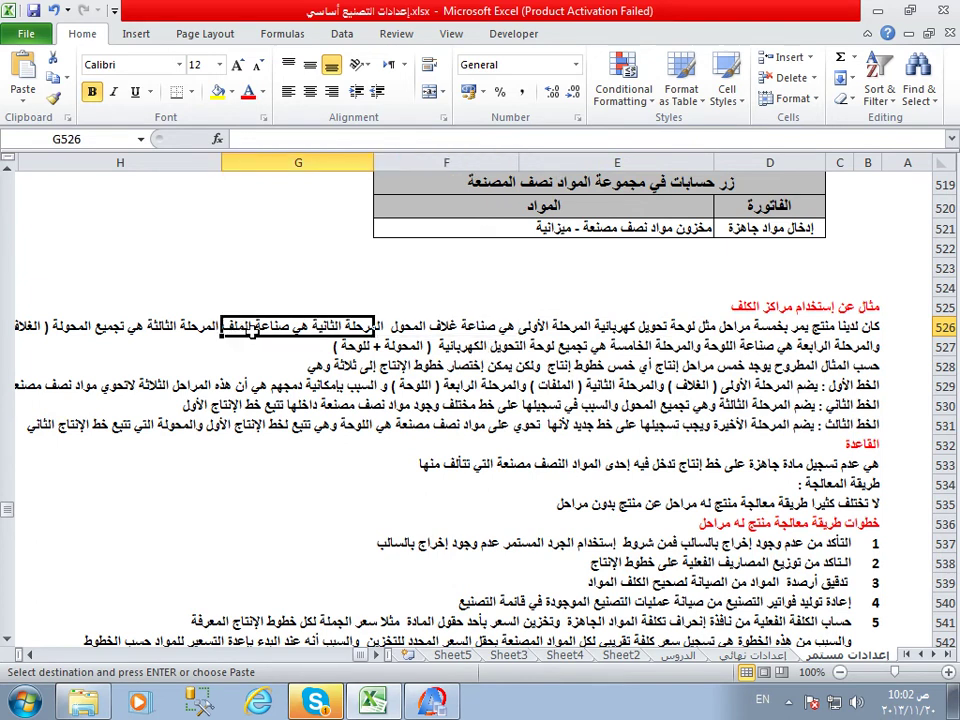
click(105, 328)
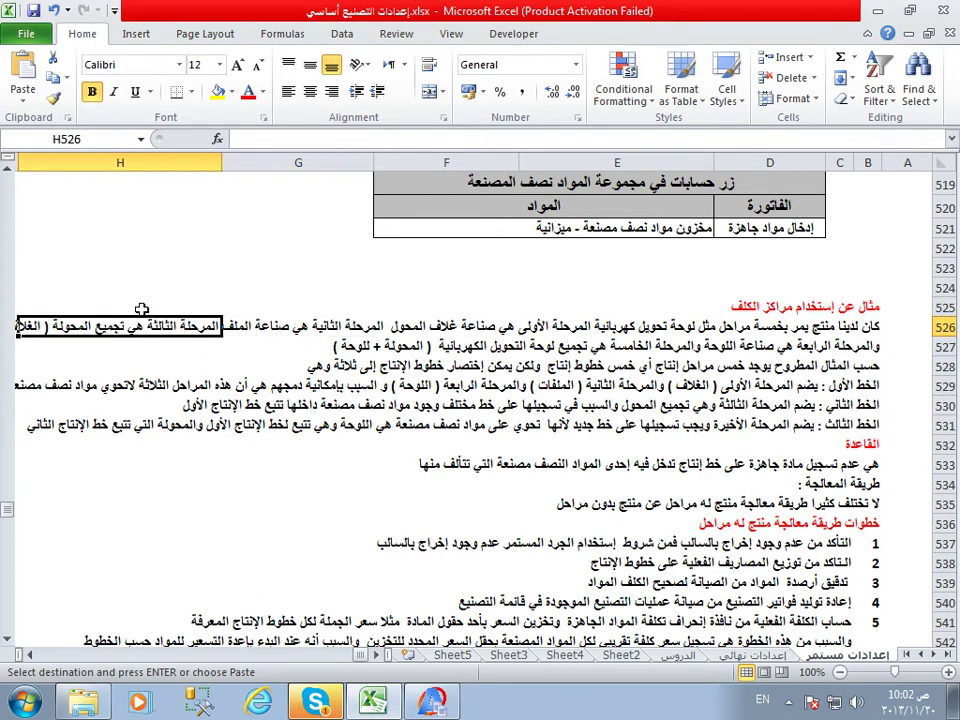
click(820, 367)
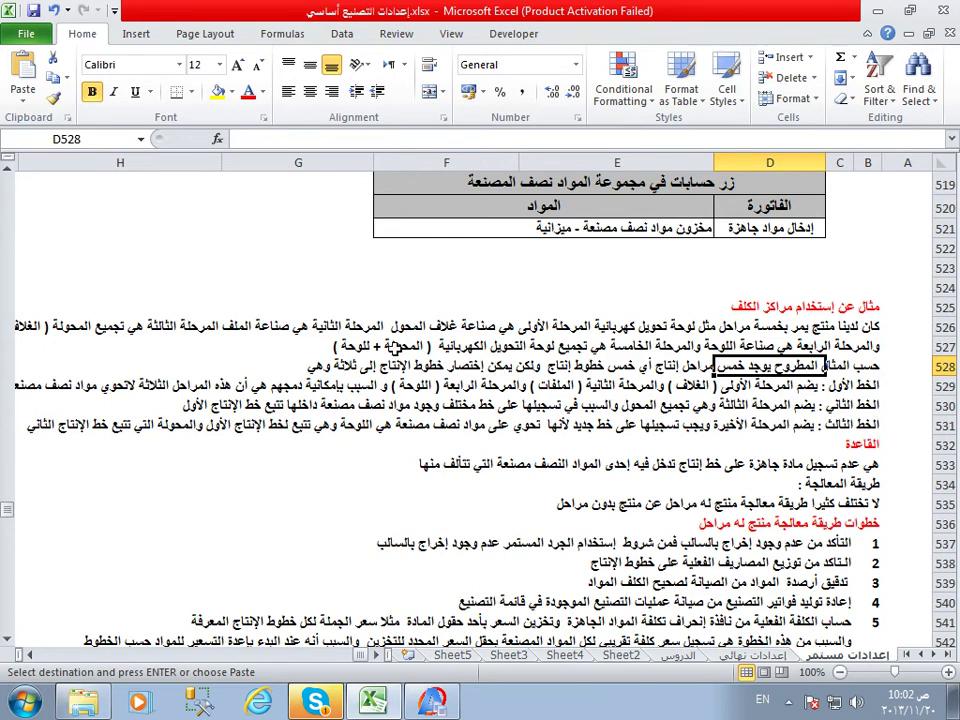
click(379, 347)
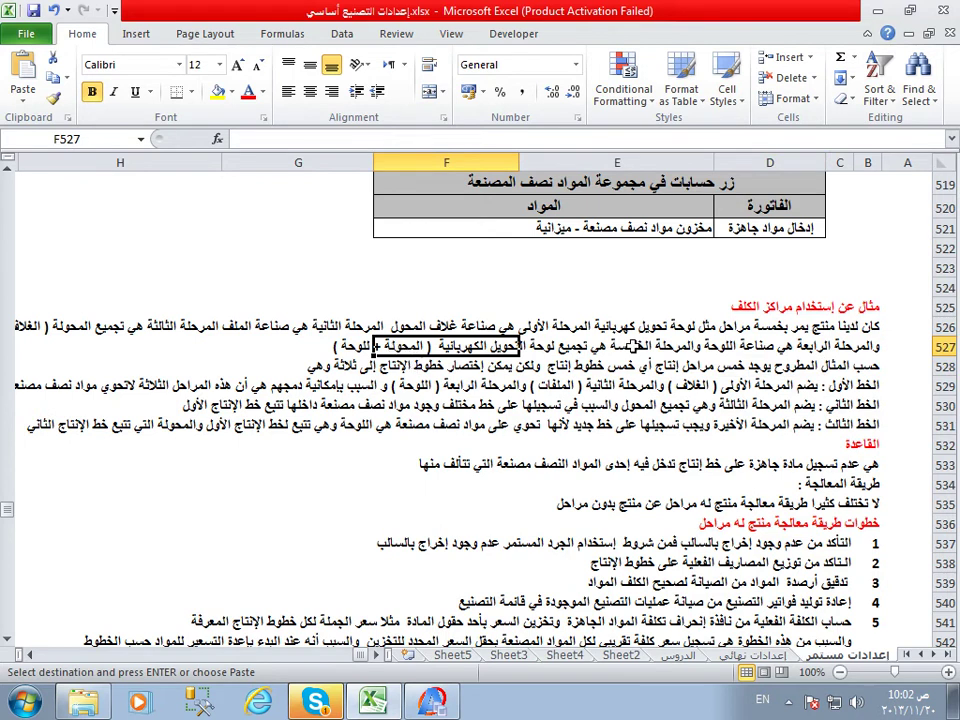
click(765, 327)
click(858, 327)
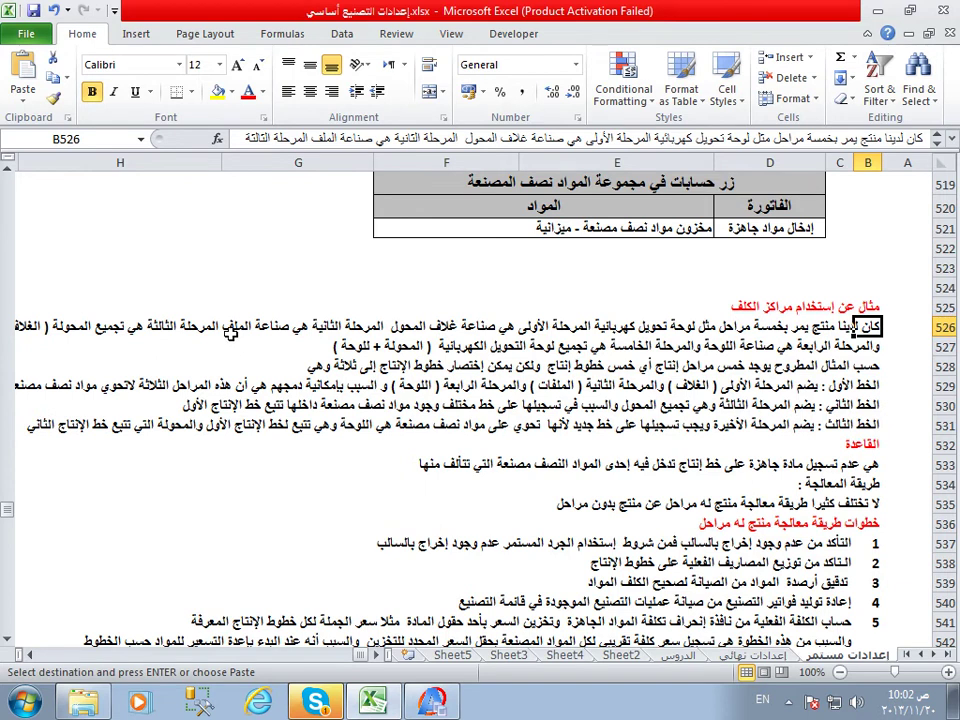
click(87, 328)
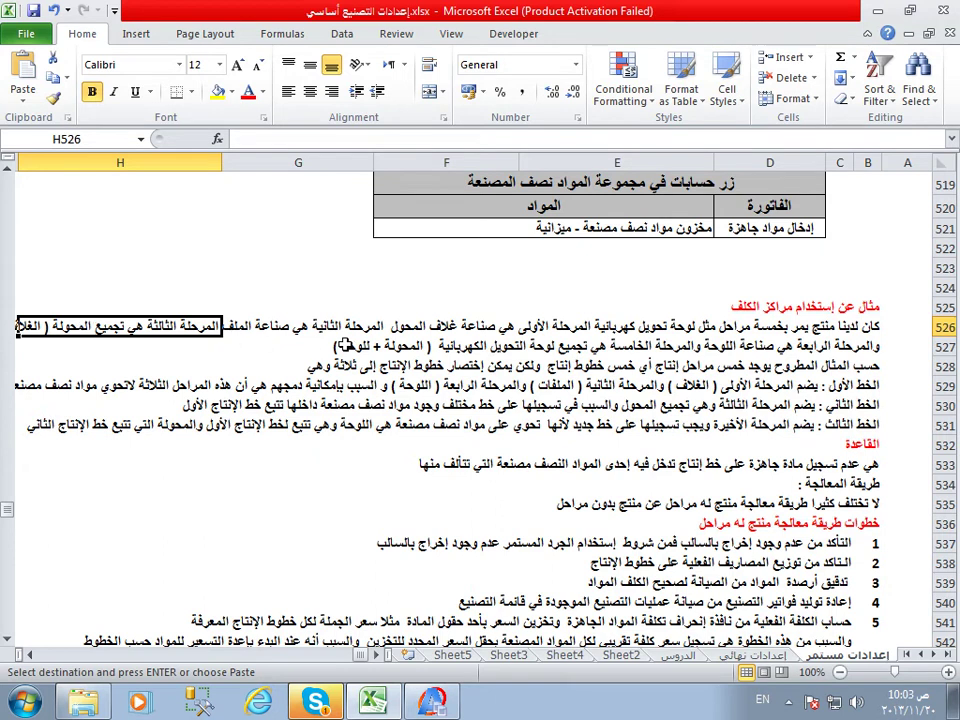
click(435, 330)
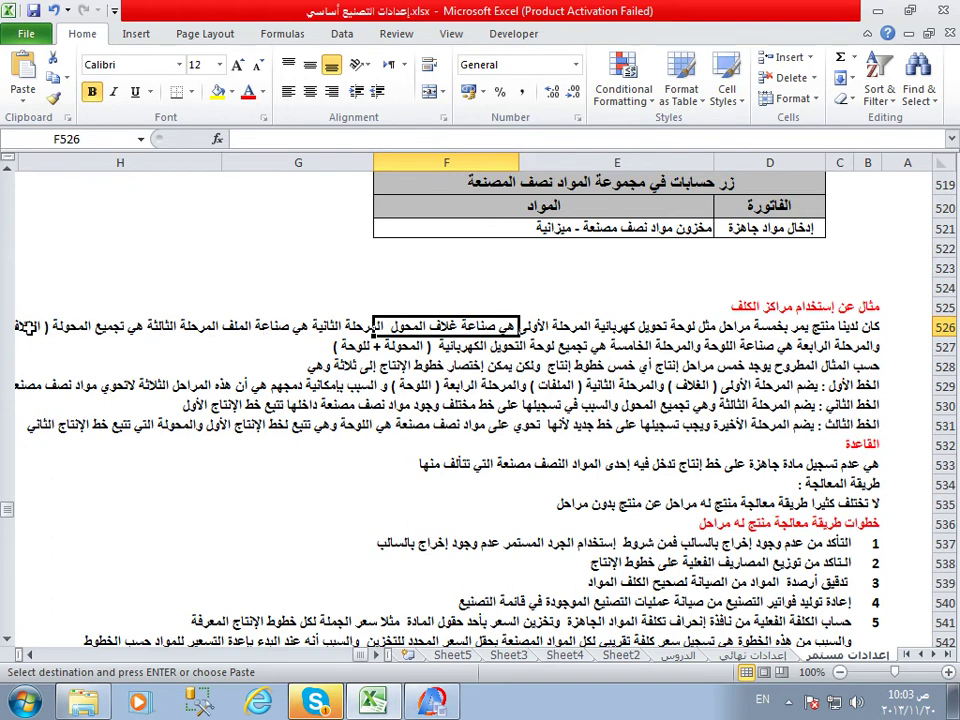
click(24, 327)
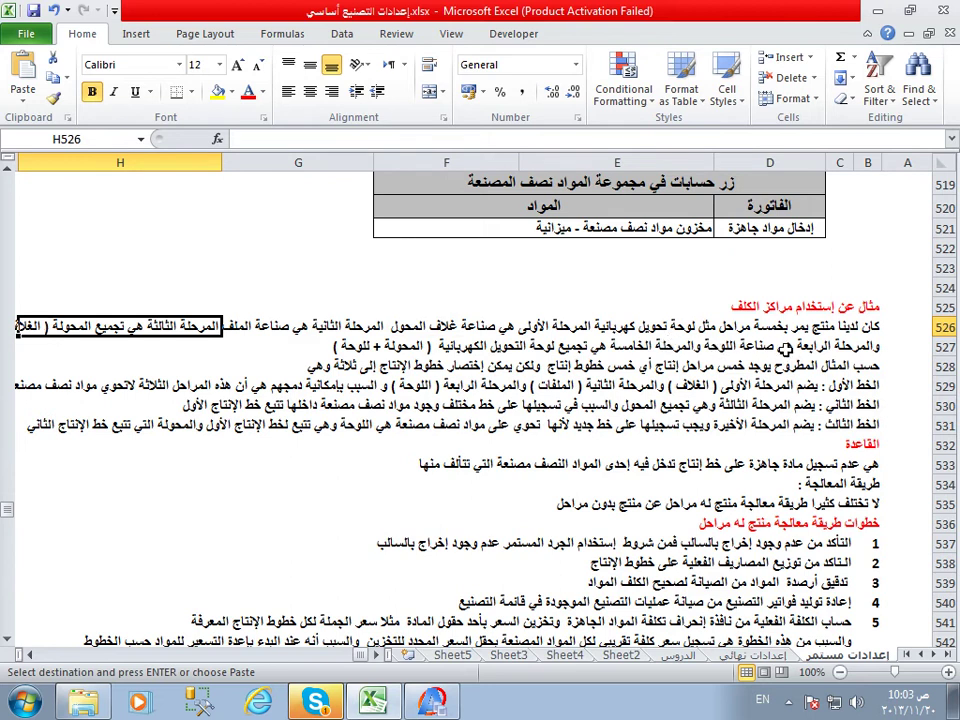
click(740, 352)
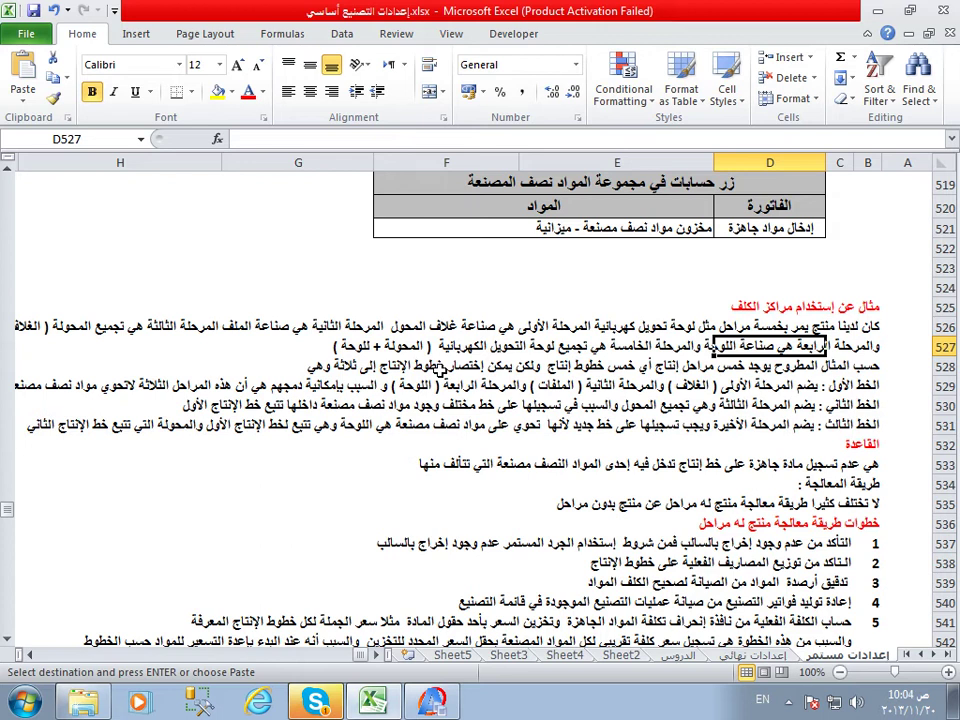
- Read how the example's stages are grouped into the first and second production lines in rows 528 to 530
click(840, 385)
click(840, 366)
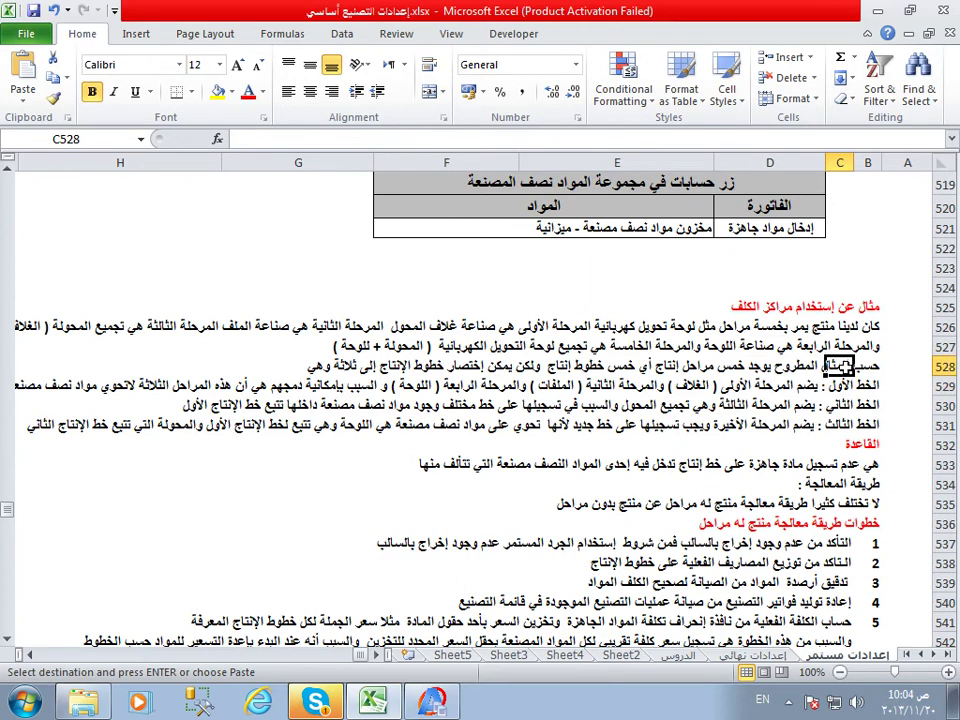
click(860, 385)
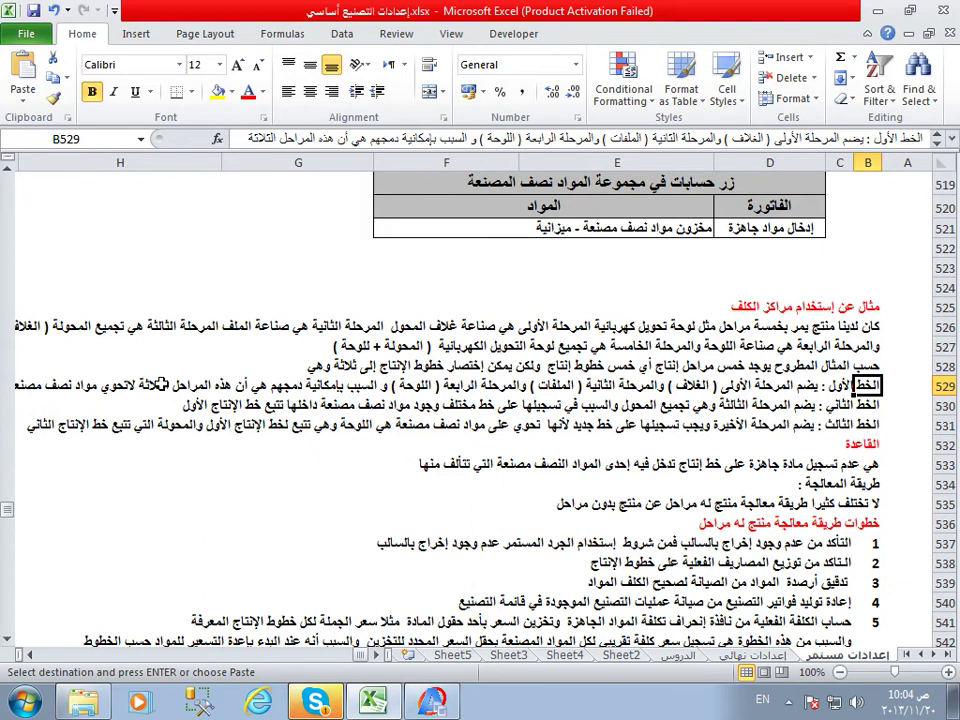
click(838, 405)
click(791, 406)
click(655, 405)
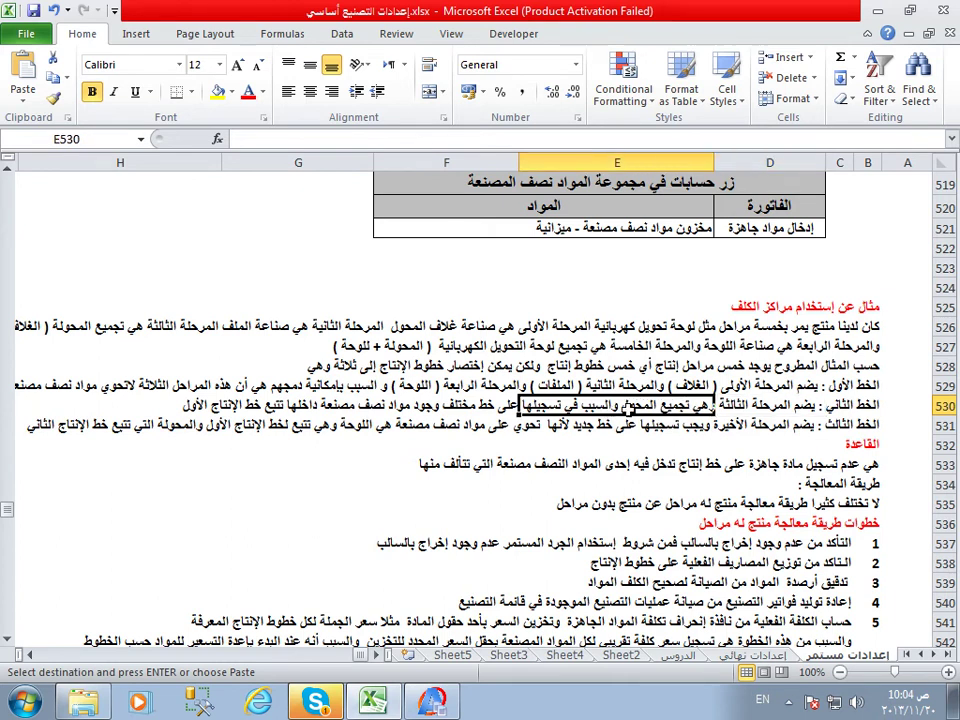
key(Right)
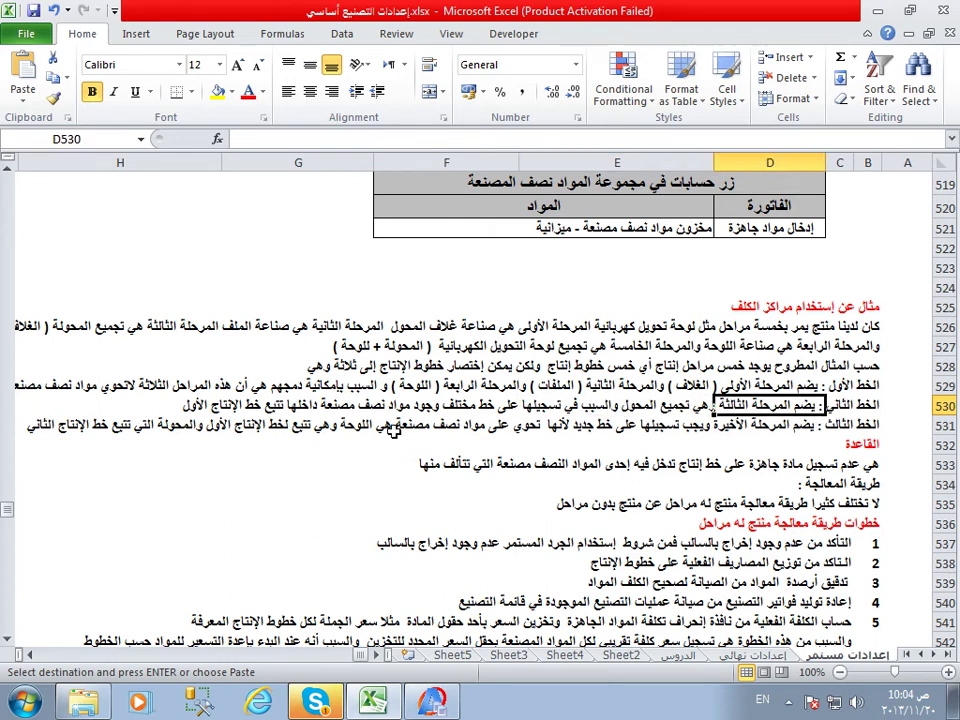
click(240, 405)
click(208, 406)
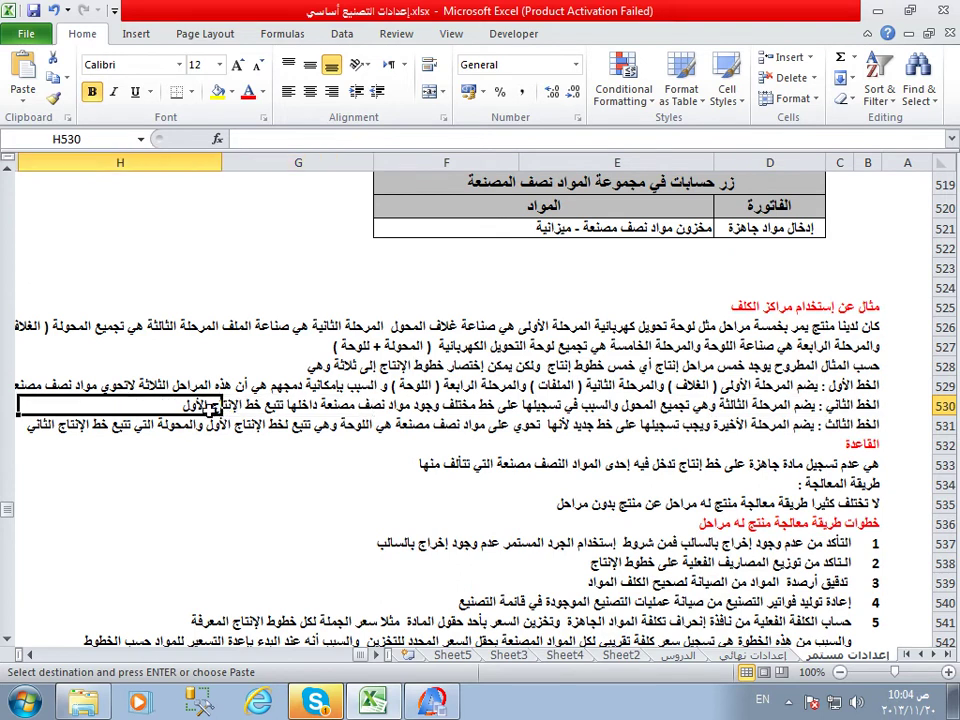
- Read why the first line's stages can be merged in row 529 and the production line rule (القاعدة) in row 533
click(343, 382)
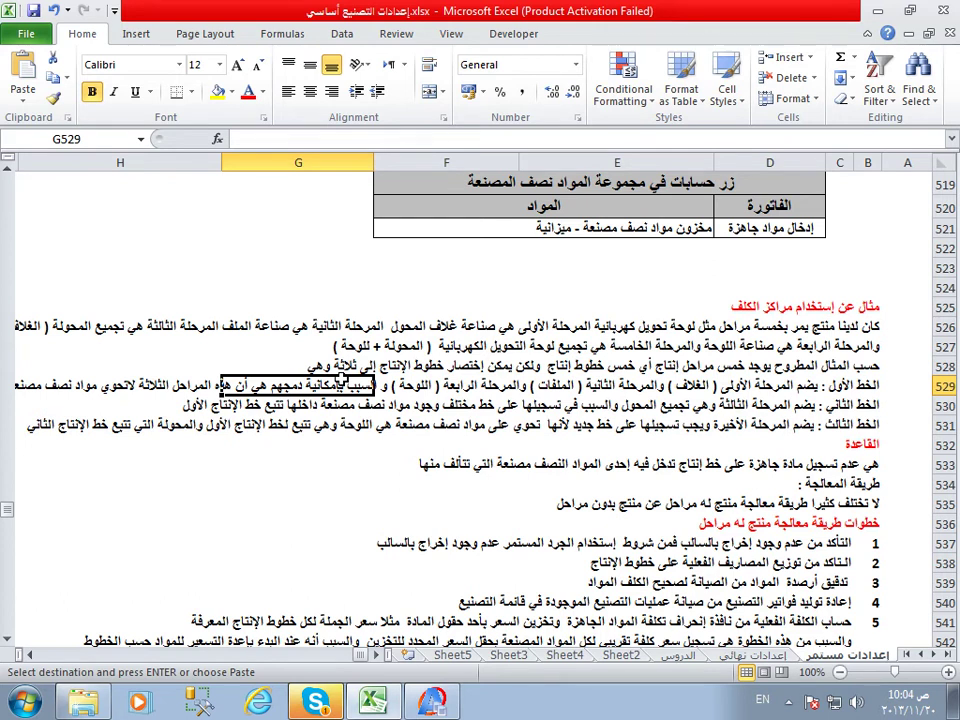
click(840, 465)
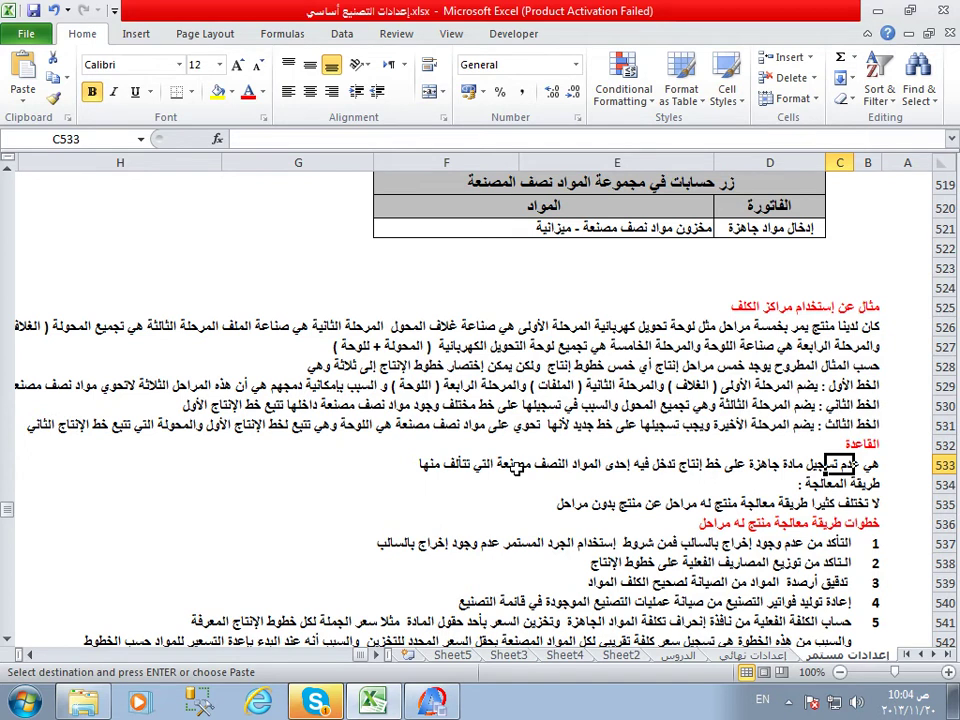
click(483, 465)
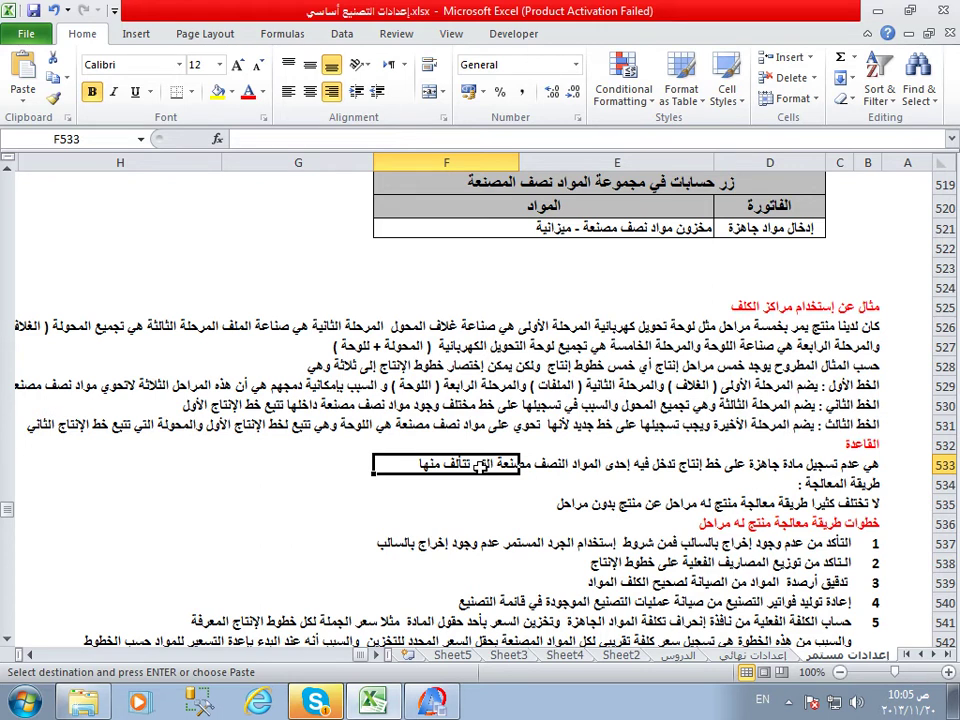
- Re-examine the electrical transformer panel's manufacturing stages in rows 526 to 528, along with the first line's stages in row 529
click(546, 385)
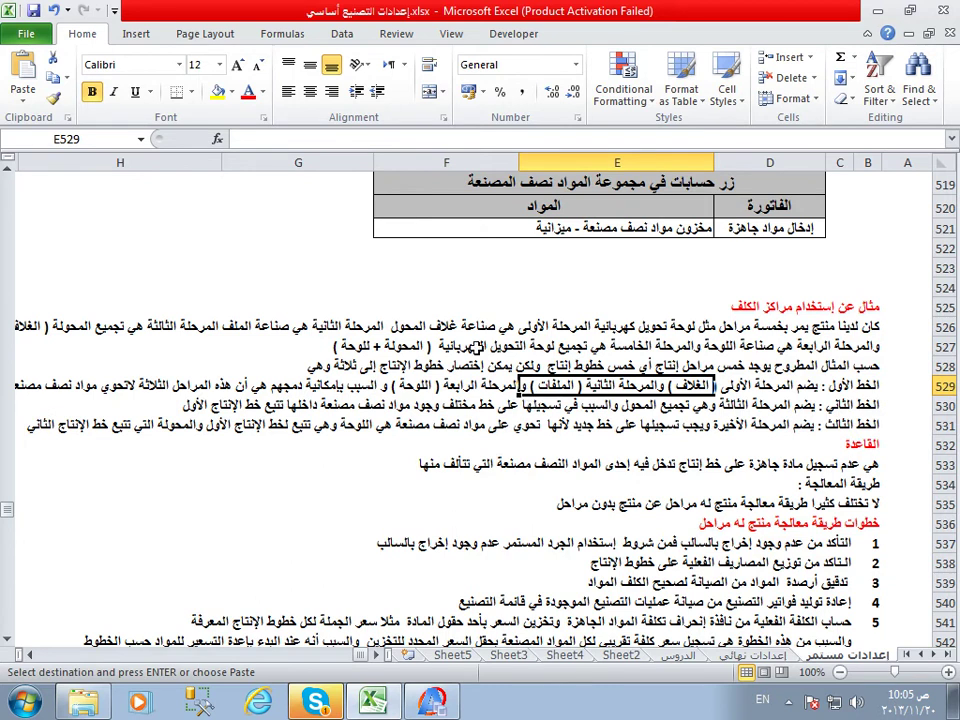
click(480, 347)
click(520, 327)
click(450, 327)
click(228, 327)
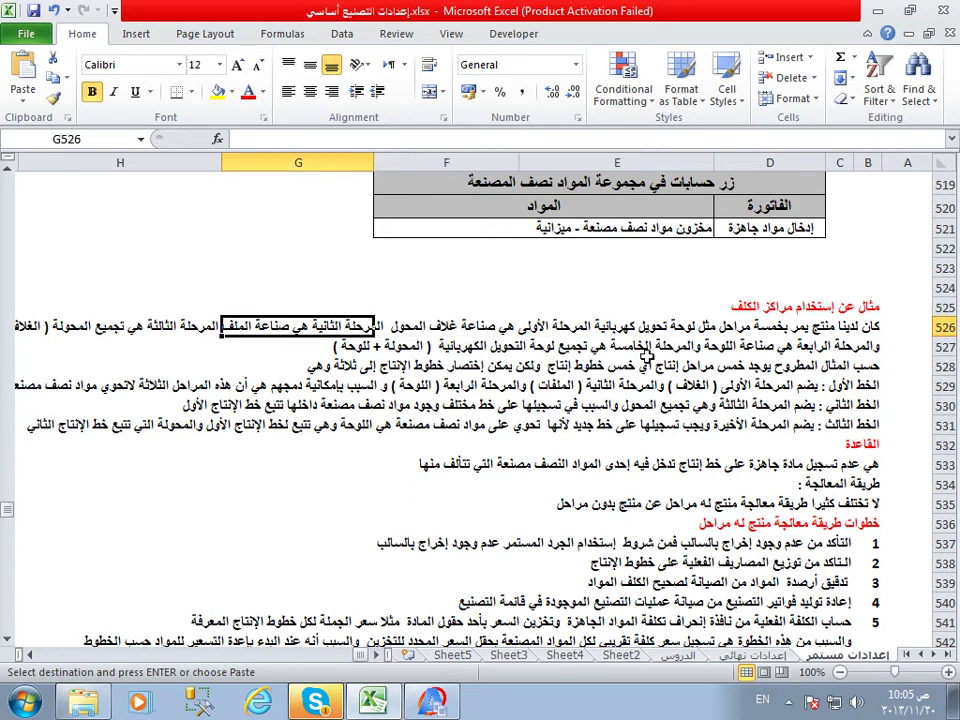
click(240, 338)
click(101, 343)
click(515, 366)
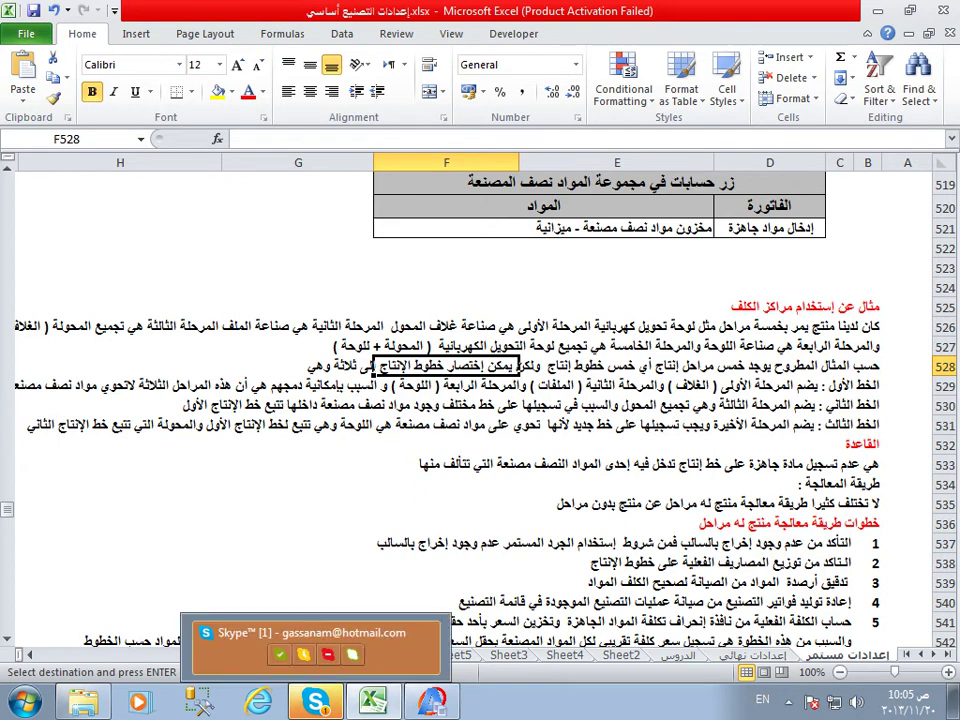
- Compare the stages assigned to the three production lines in rows 529 to 531 and reread the rule in row 533
click(748, 405)
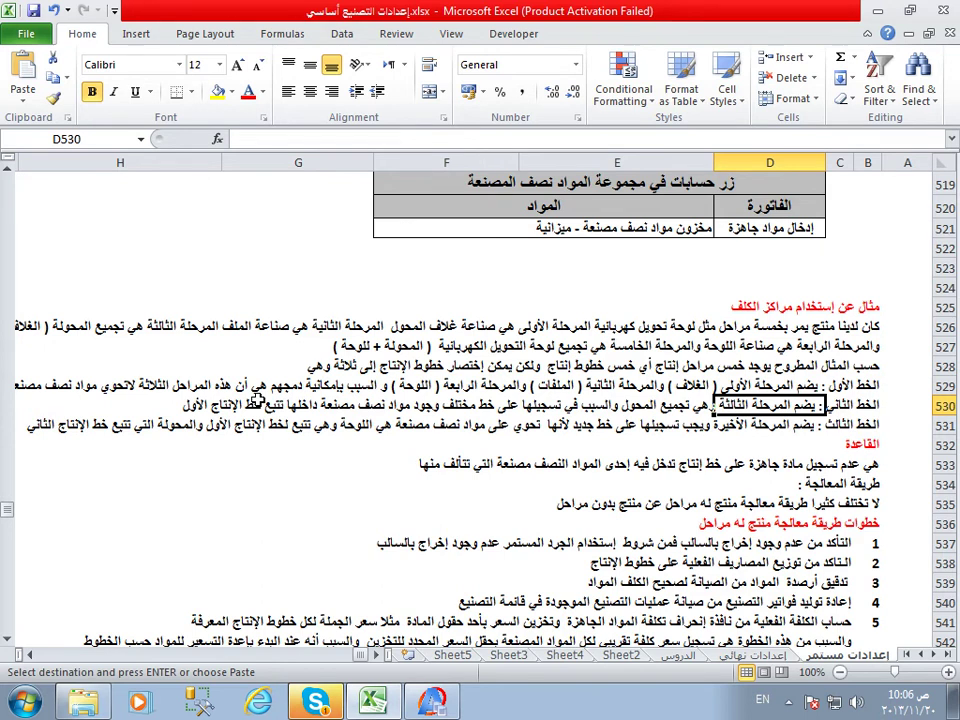
click(822, 425)
click(846, 424)
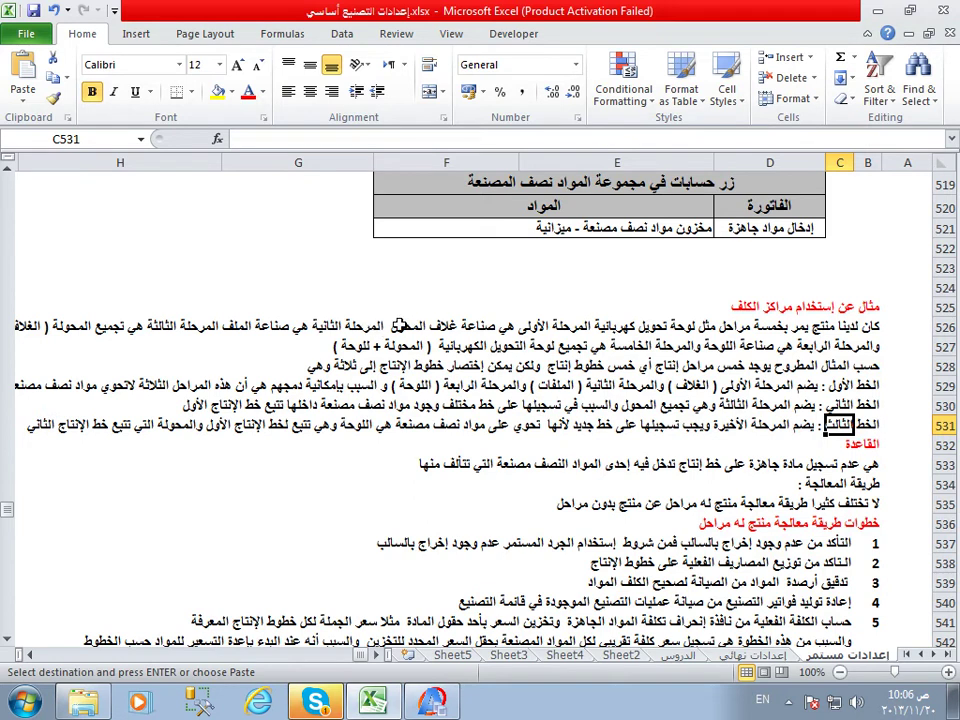
drag(838, 386, 838, 426)
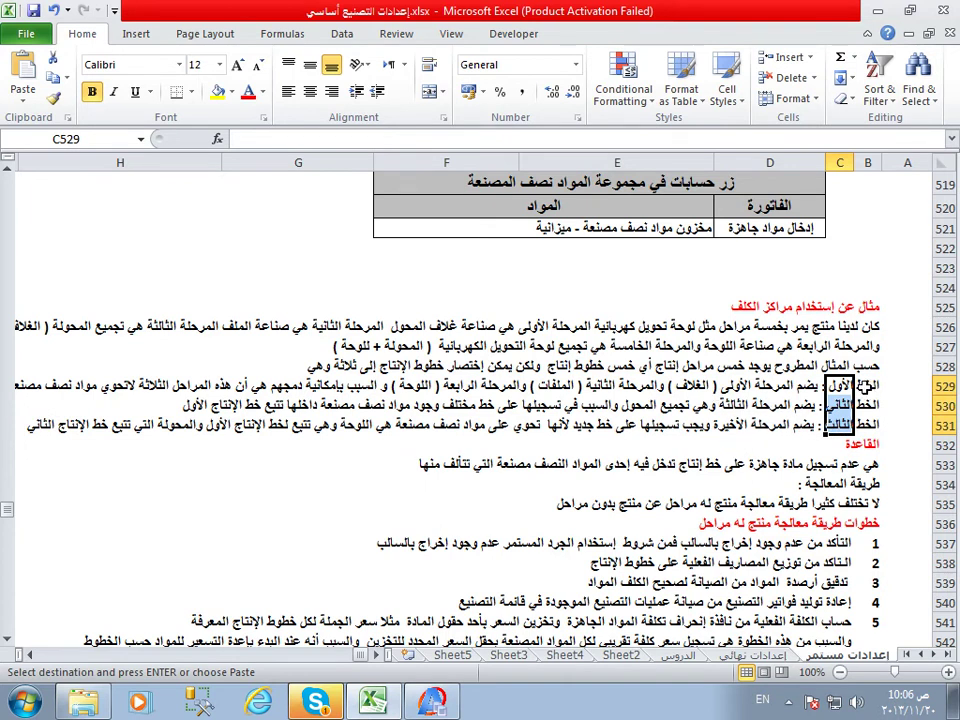
click(866, 386)
click(720, 386)
click(706, 386)
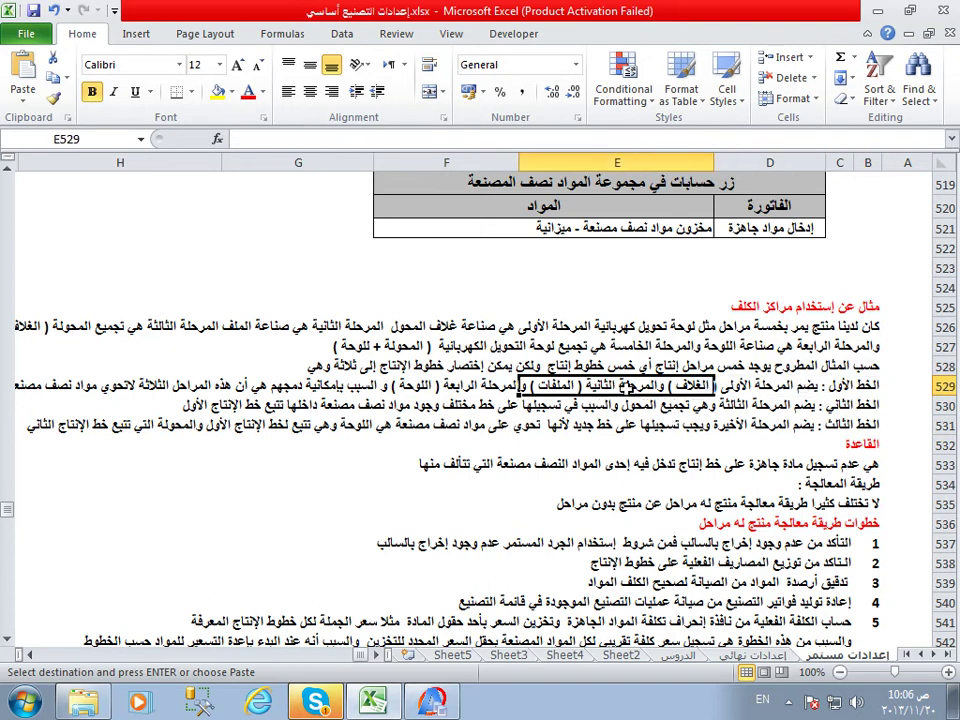
click(476, 385)
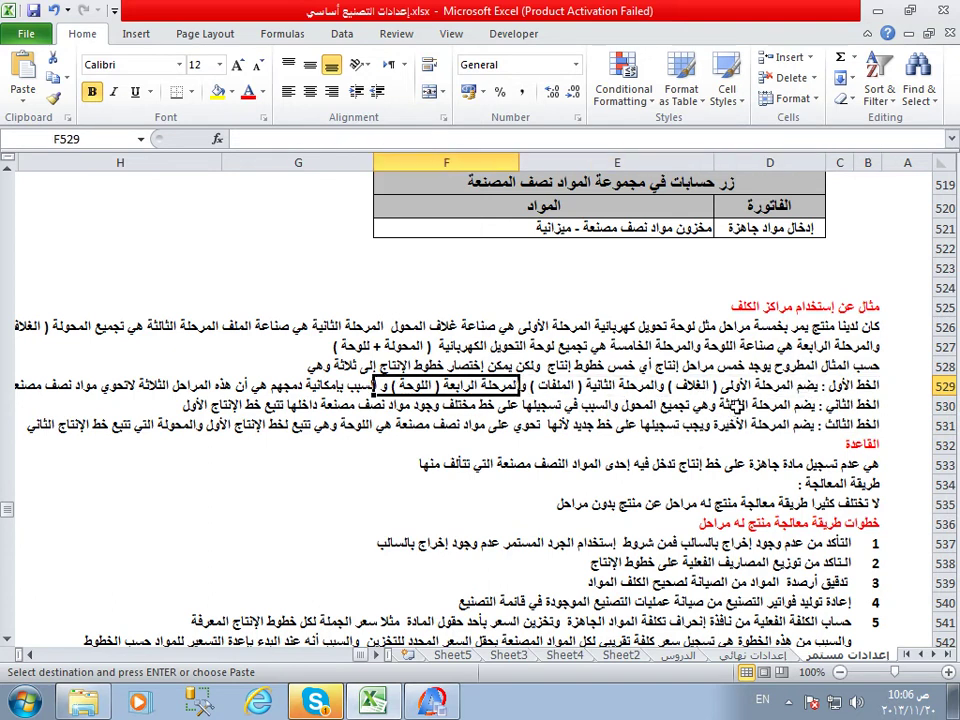
click(737, 405)
click(722, 426)
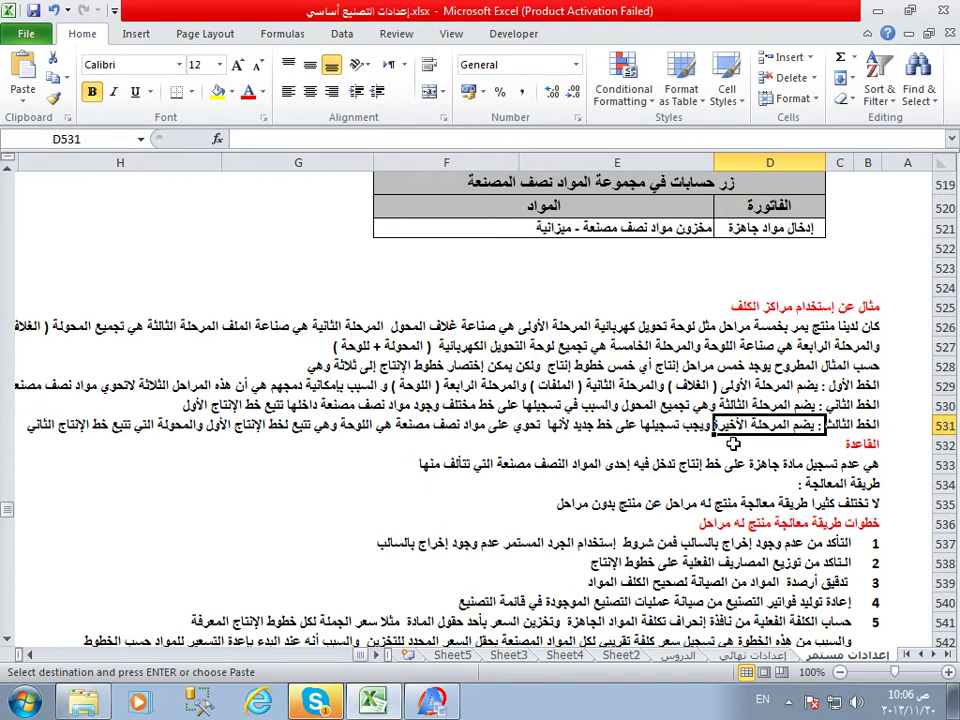
click(845, 467)
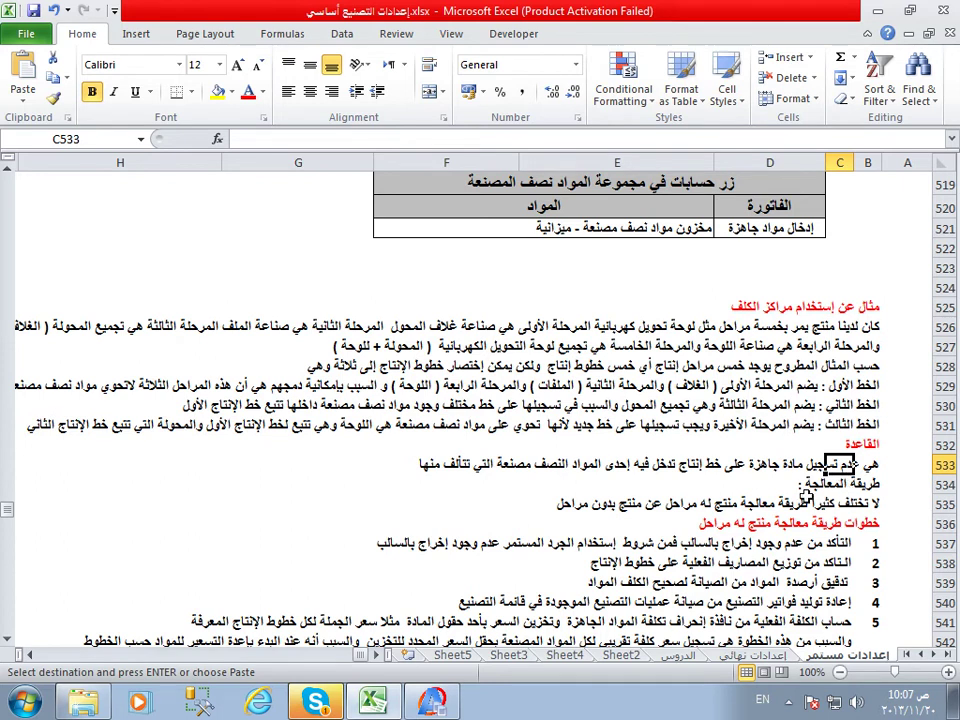
- Look up the conditions for multi-stage products in rows 499 to 504, and return to the first production line in row 529
scroll(805, 497, up, 4)
scroll(806, 496, up, 2)
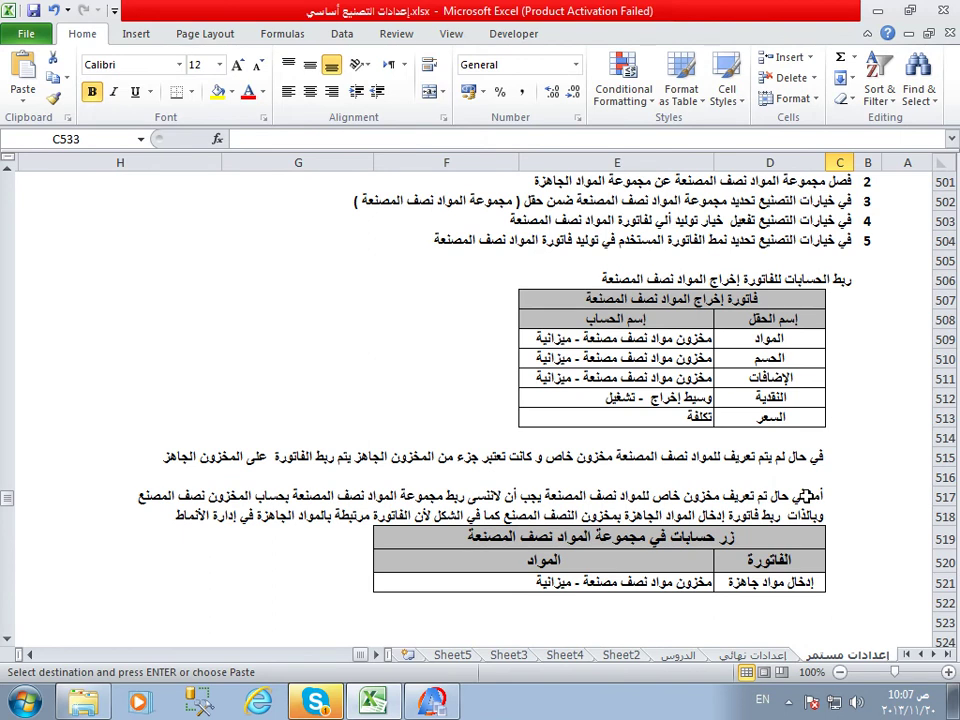
scroll(810, 440, up, 3)
click(810, 410)
key(Up)
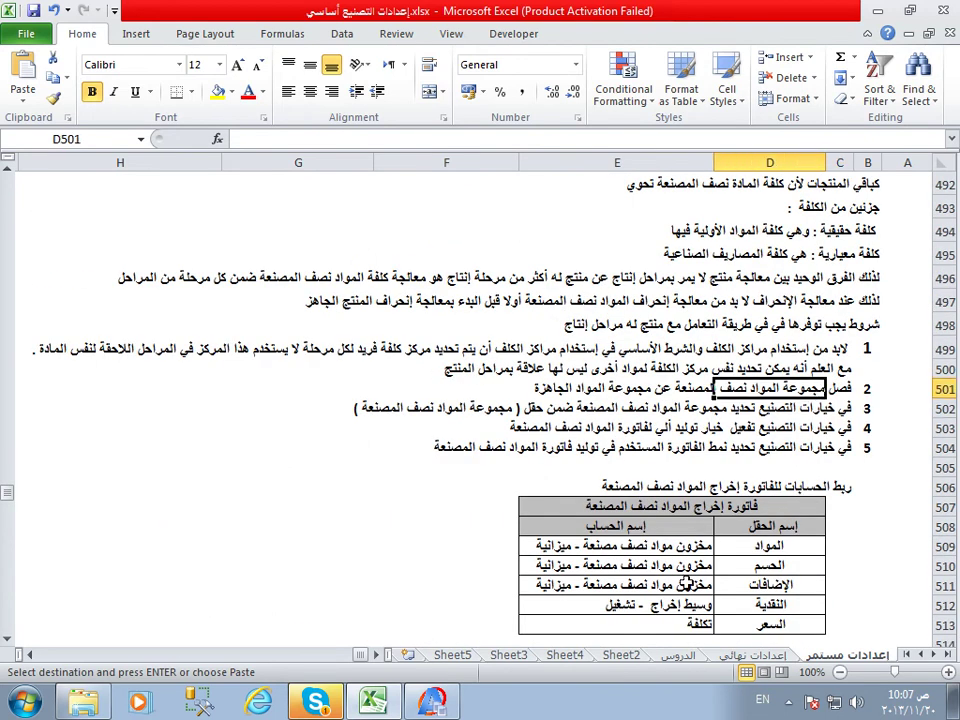
scroll(686, 597, down, 7)
click(770, 444)
click(868, 444)
click(838, 504)
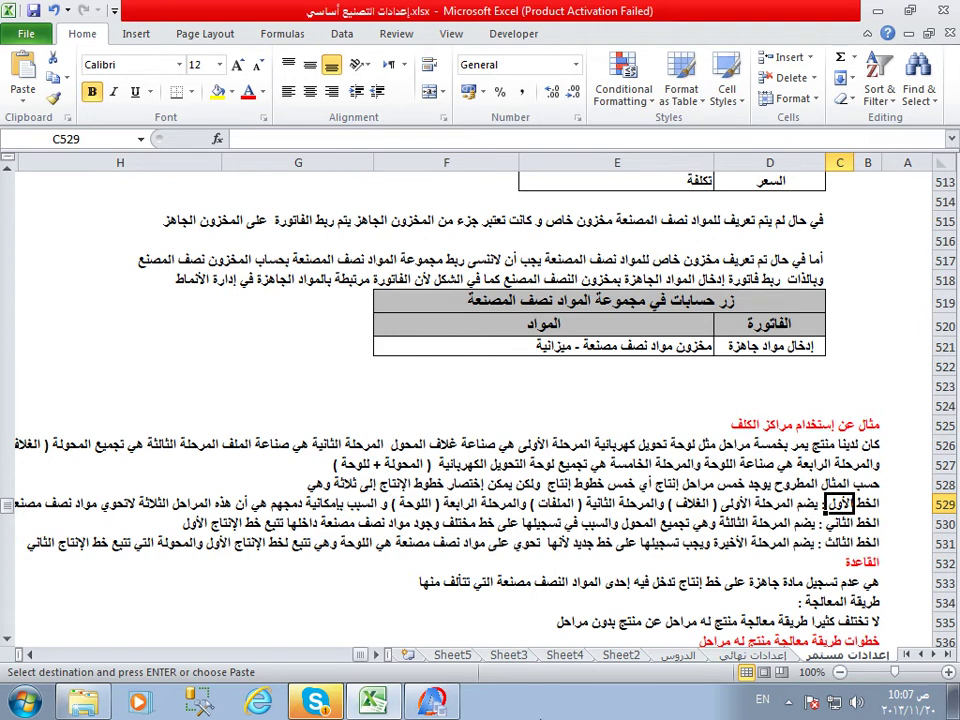
- Switch to Al-Ameen and open the company file تصنيع مثال شركة ليبرو with the preset manager login
mouse_move(432, 706)
click(522, 503)
key(alt+Tab)
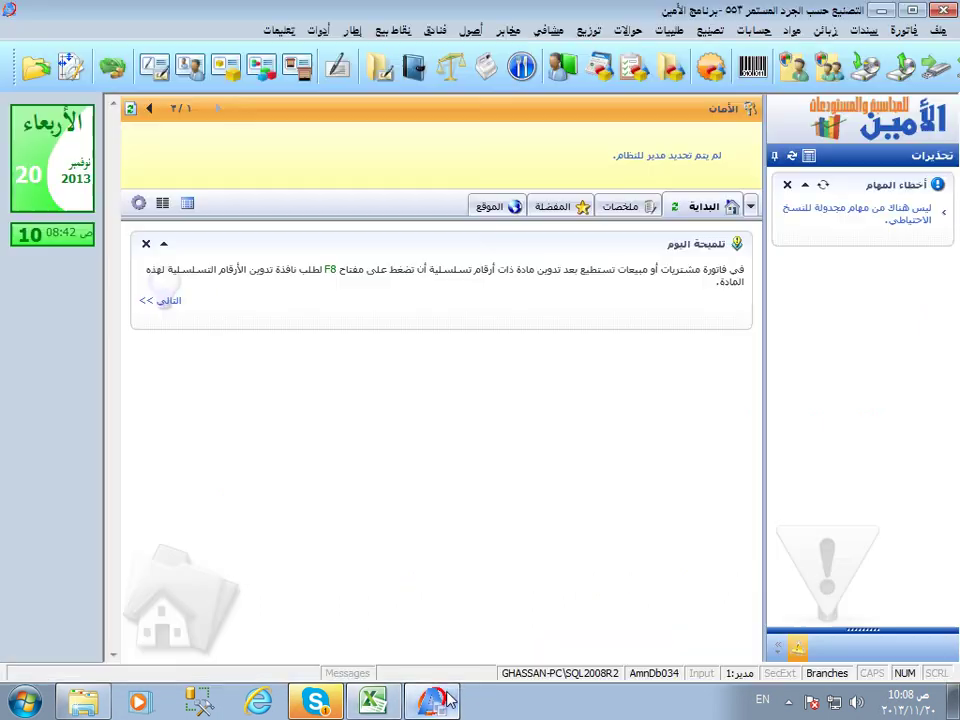
click(710, 30)
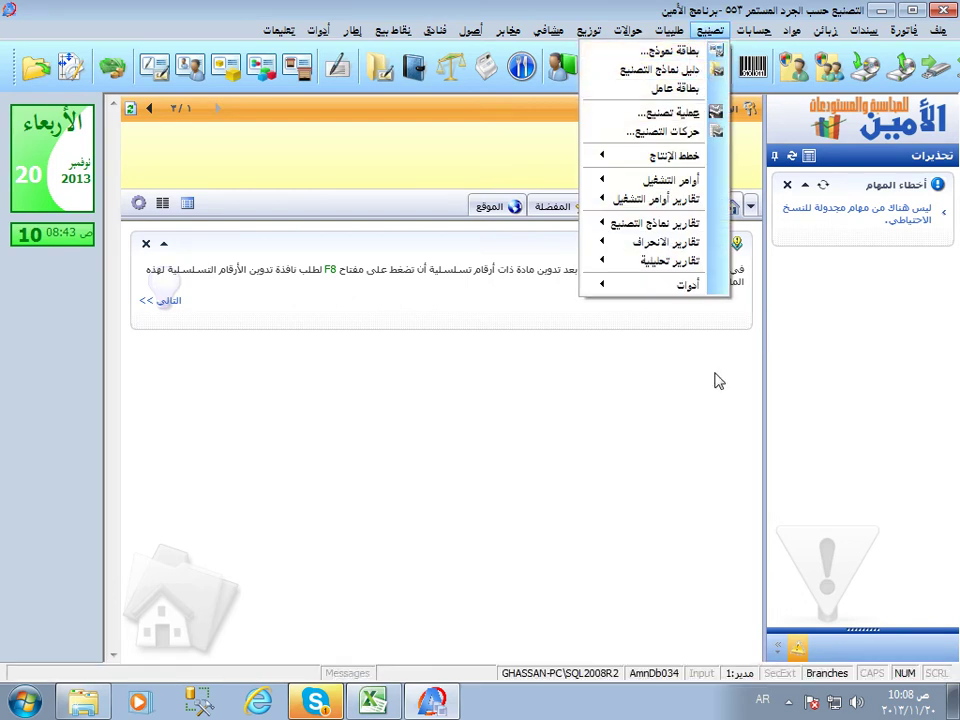
click(739, 336)
click(938, 30)
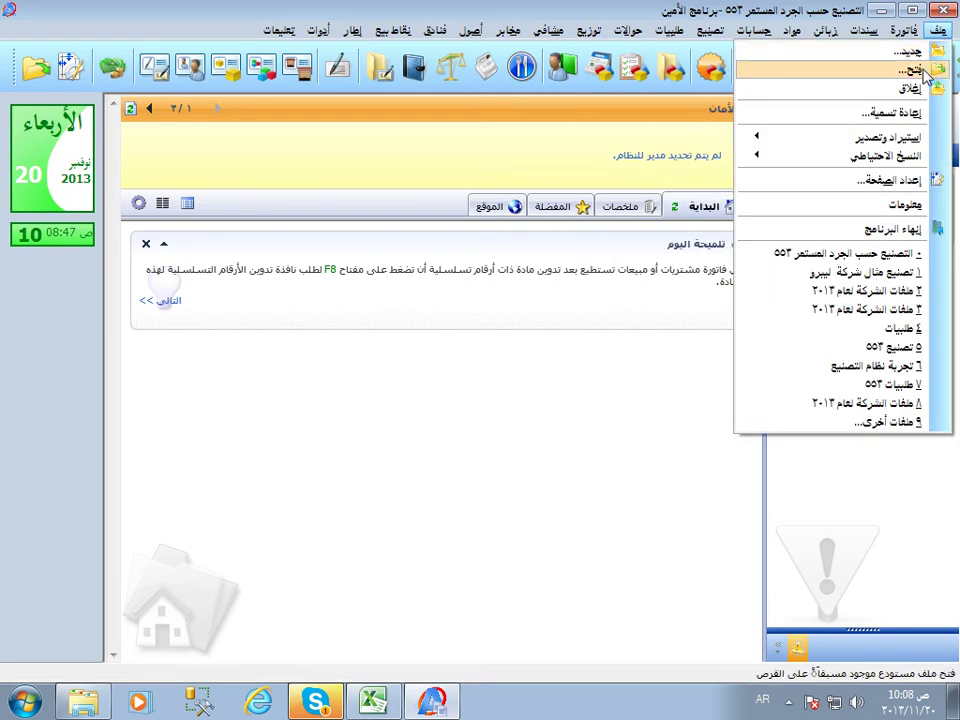
click(915, 72)
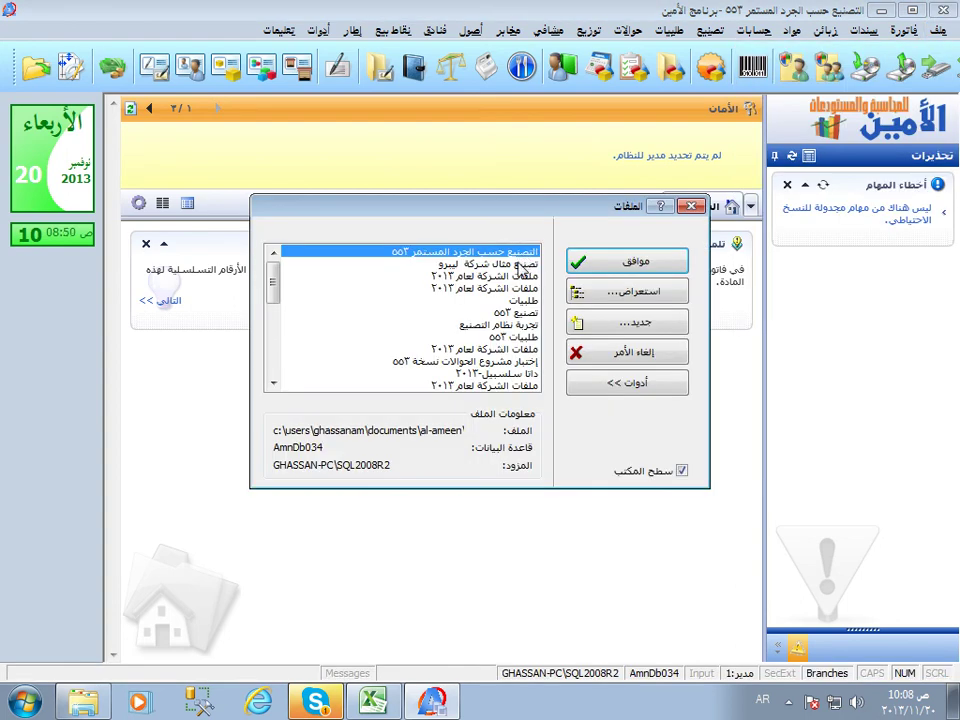
key(Down)
click(632, 258)
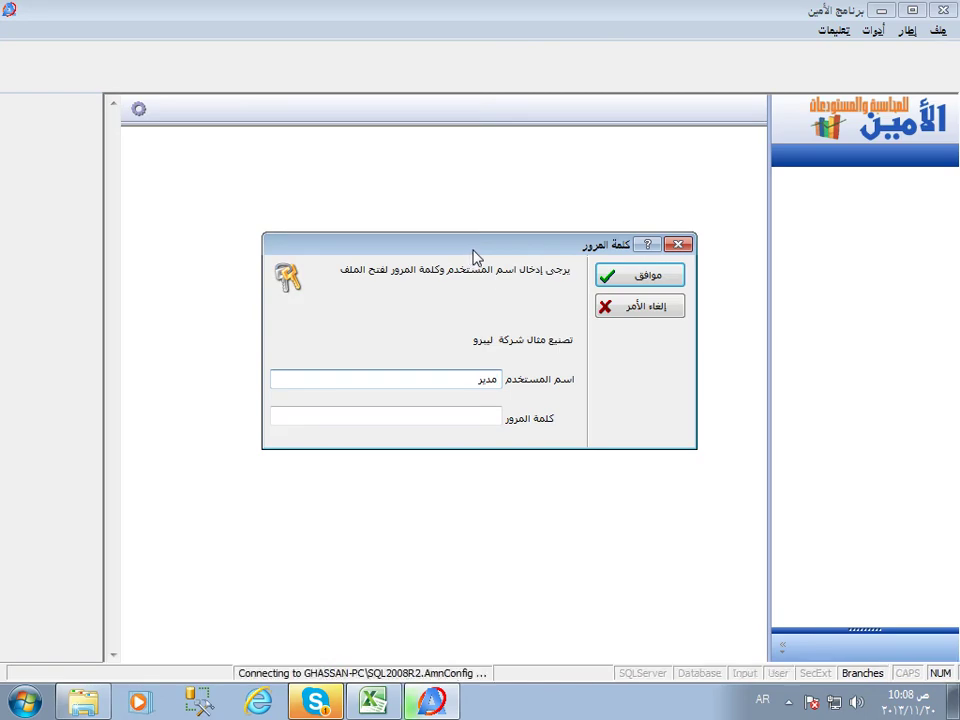
click(621, 285)
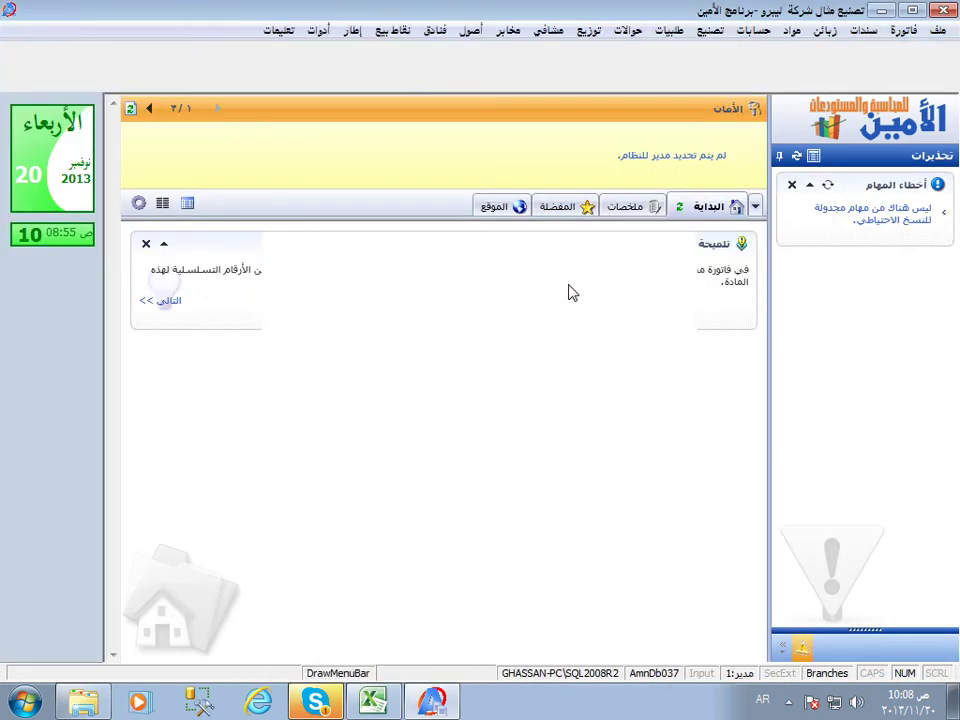
- Open the model card (بطاقة نموذج) and examine the first model's manufactured items and output cost centre
click(710, 30)
click(692, 54)
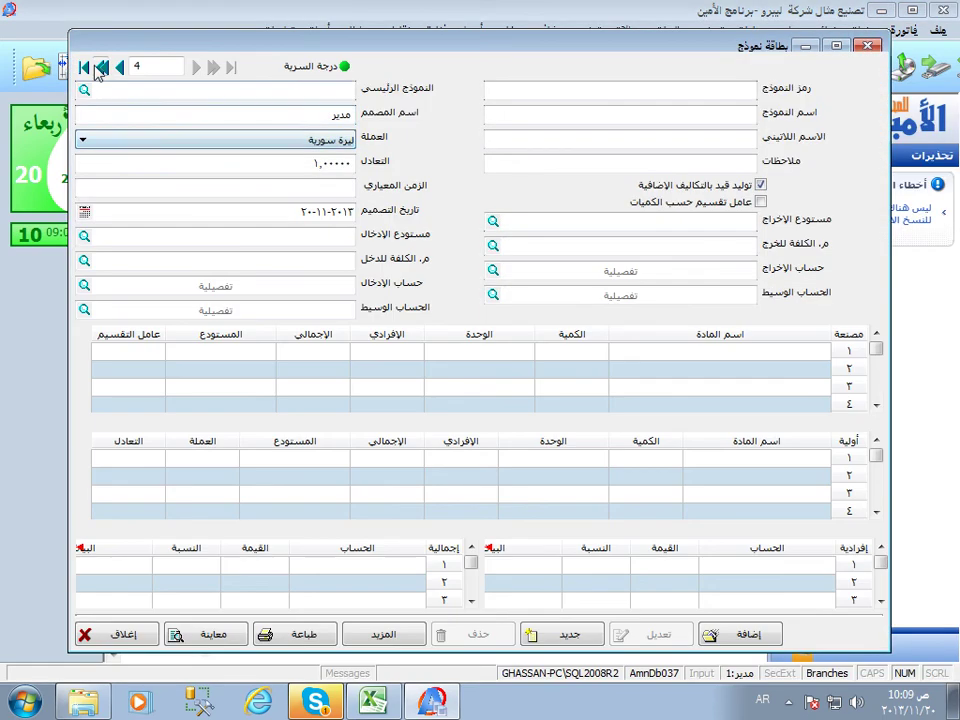
click(84, 67)
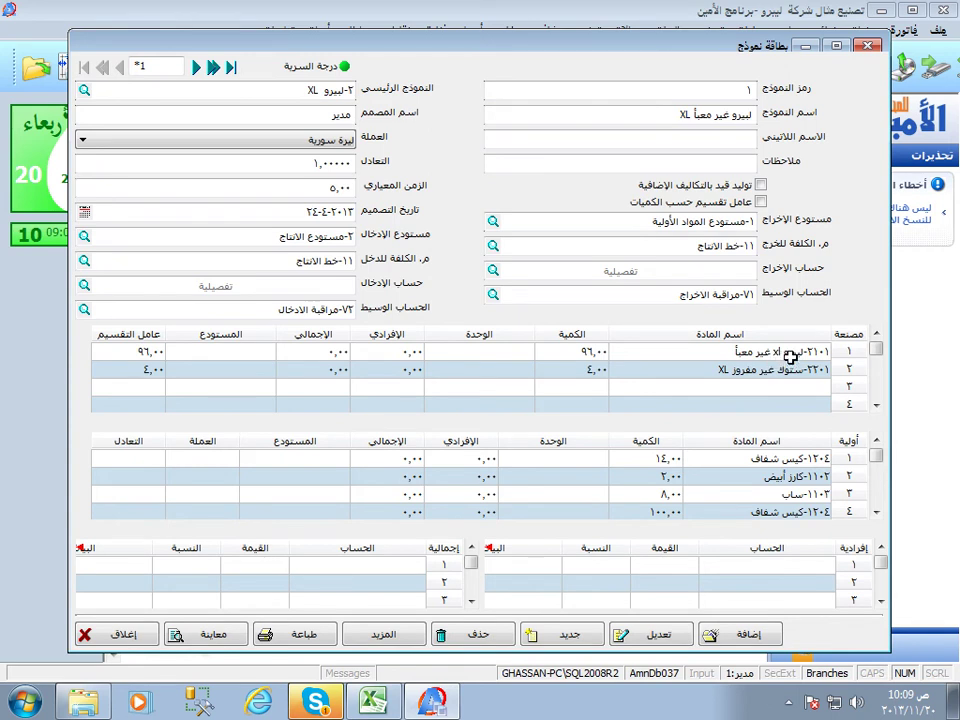
click(791, 355)
click(785, 374)
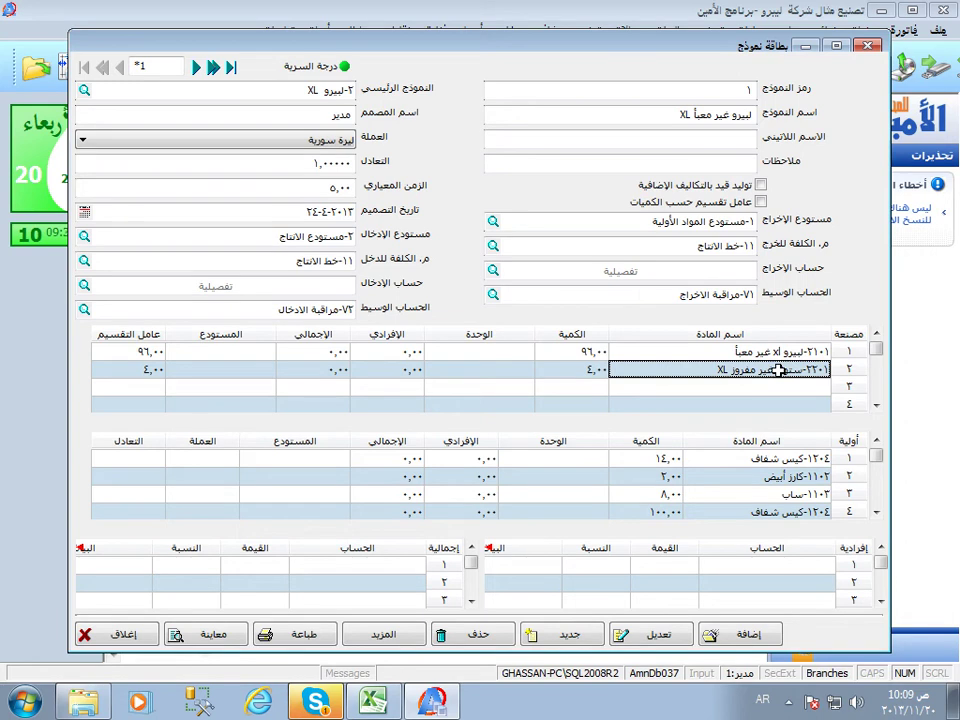
click(676, 245)
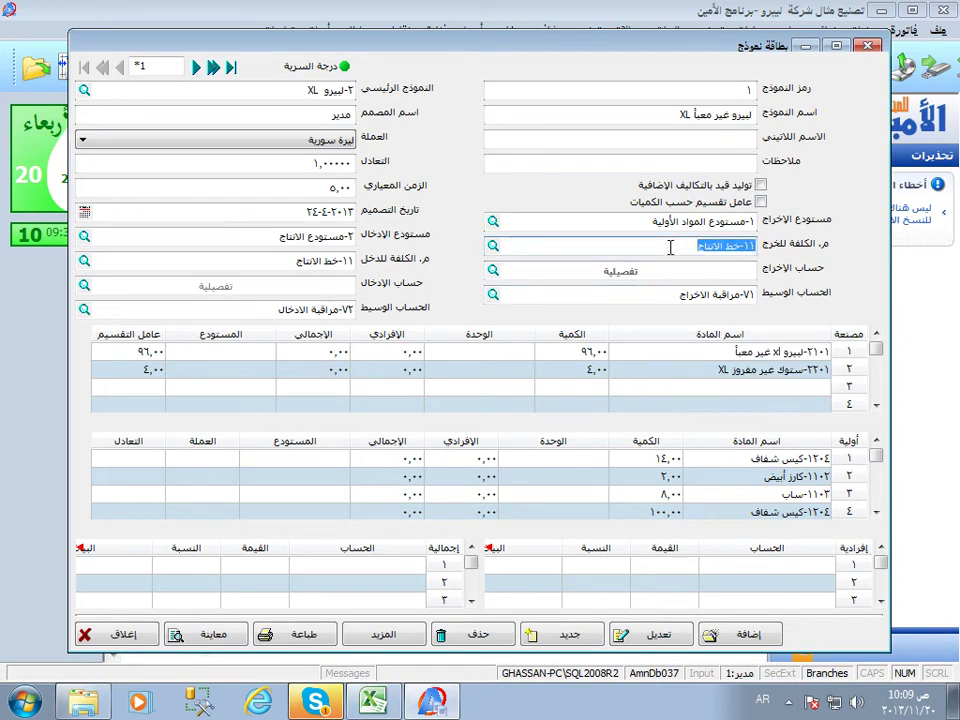
click(763, 368)
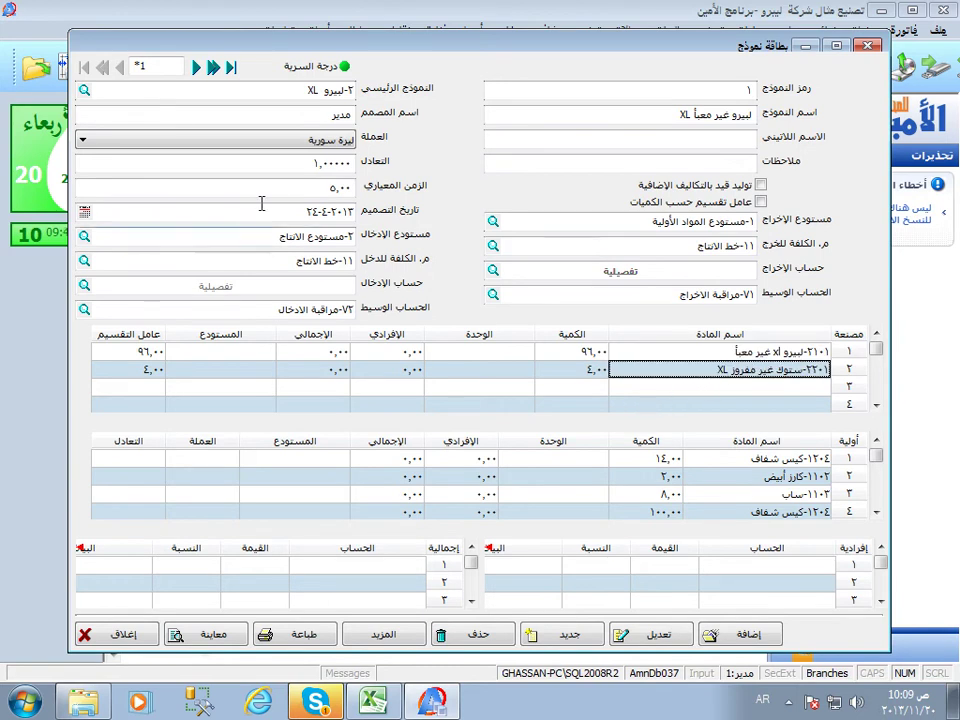
- Go to the second model, ليبرو XL, and examine its raw materials and individual additional costs
click(194, 68)
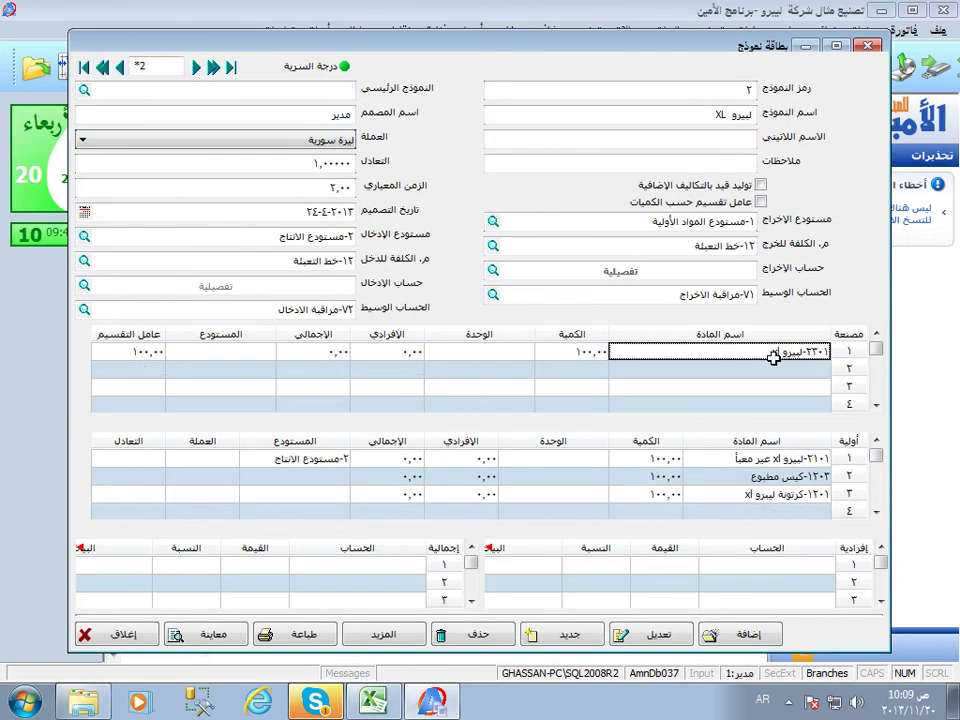
click(750, 460)
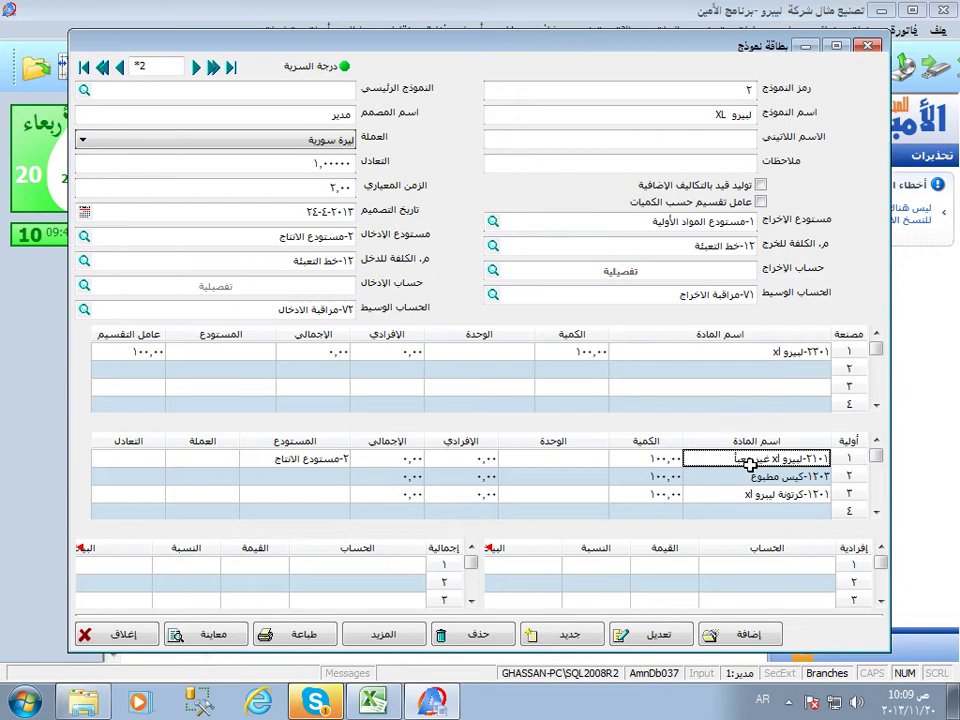
click(720, 478)
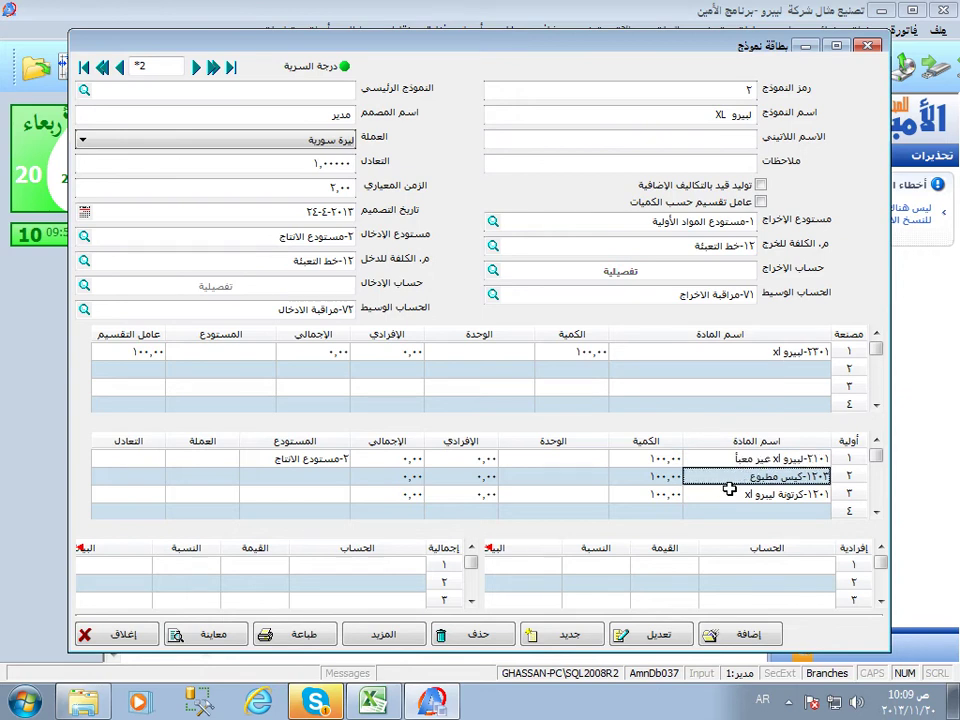
click(730, 489)
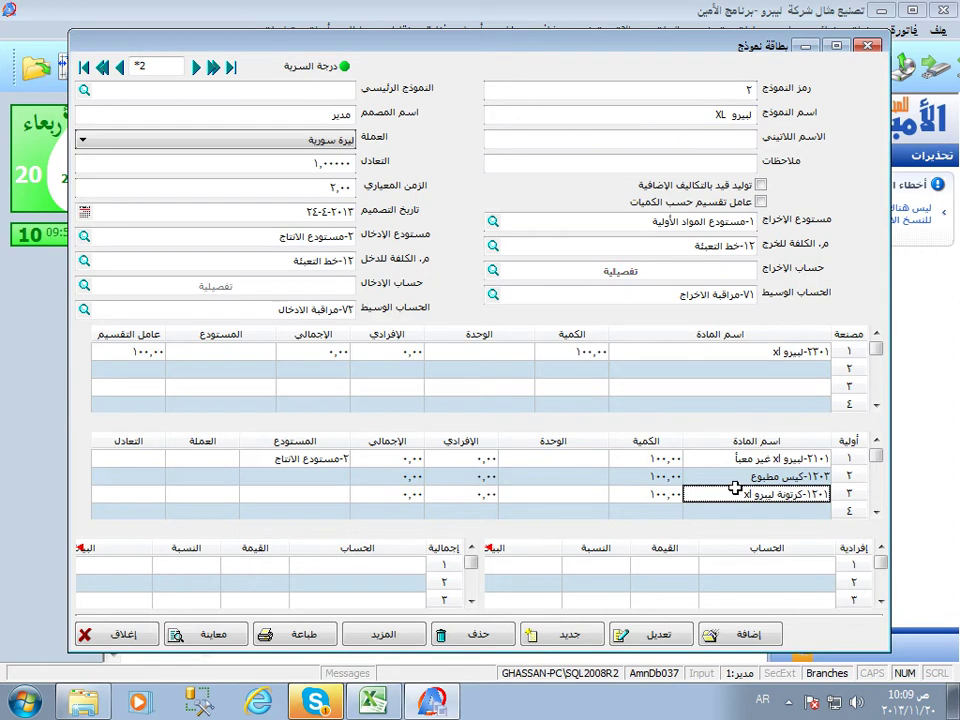
click(732, 583)
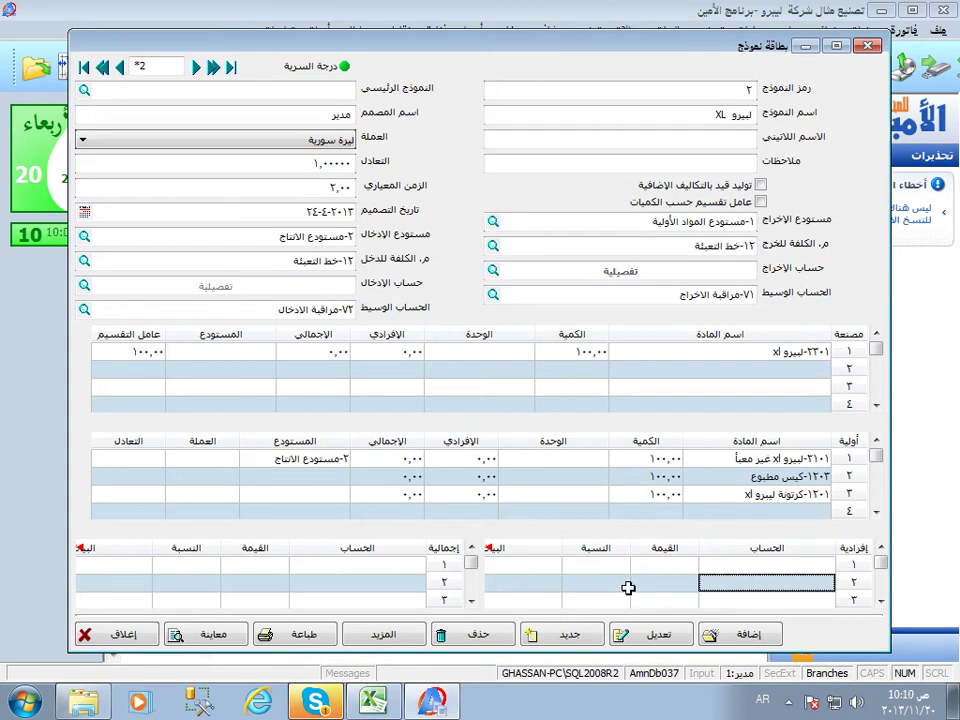
- Go to the third model, ستوك XL, and examine its raw material and manufactured items
click(196, 68)
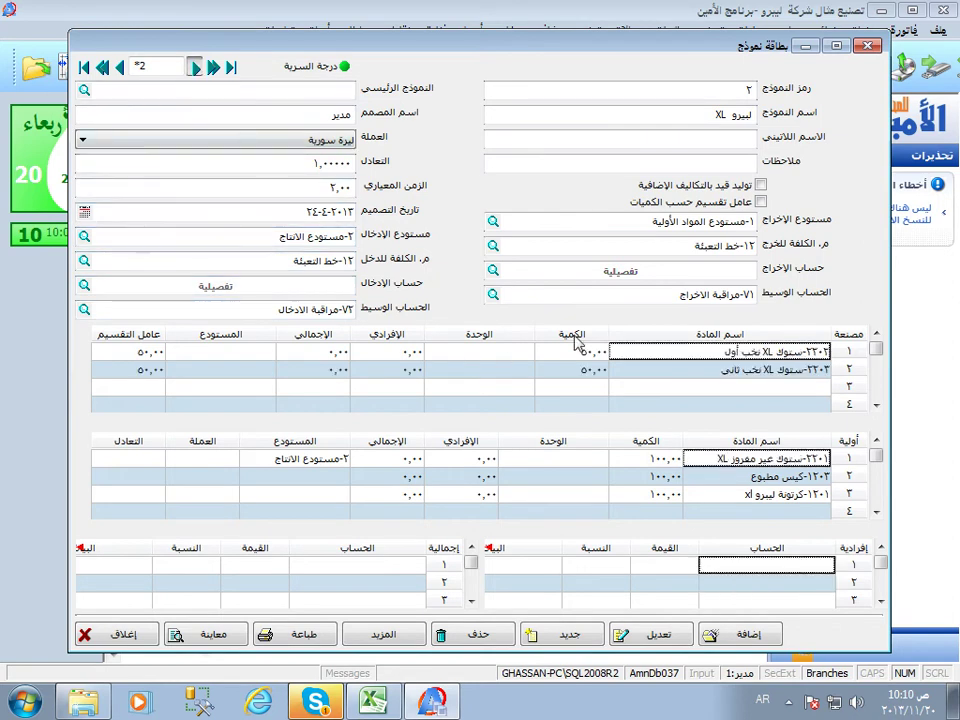
click(735, 463)
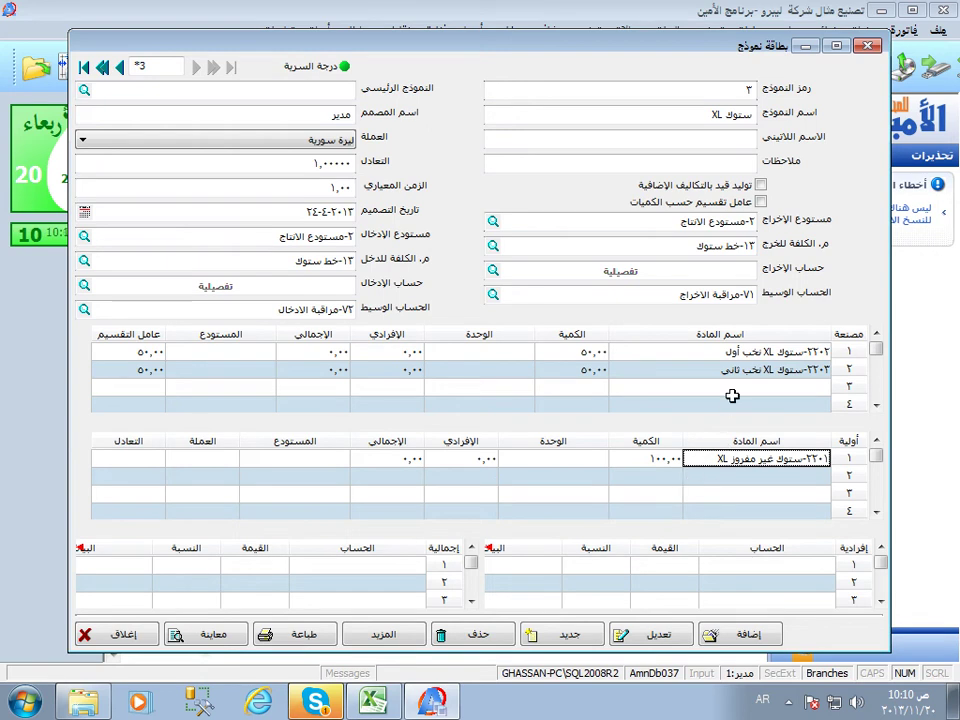
click(700, 370)
click(747, 385)
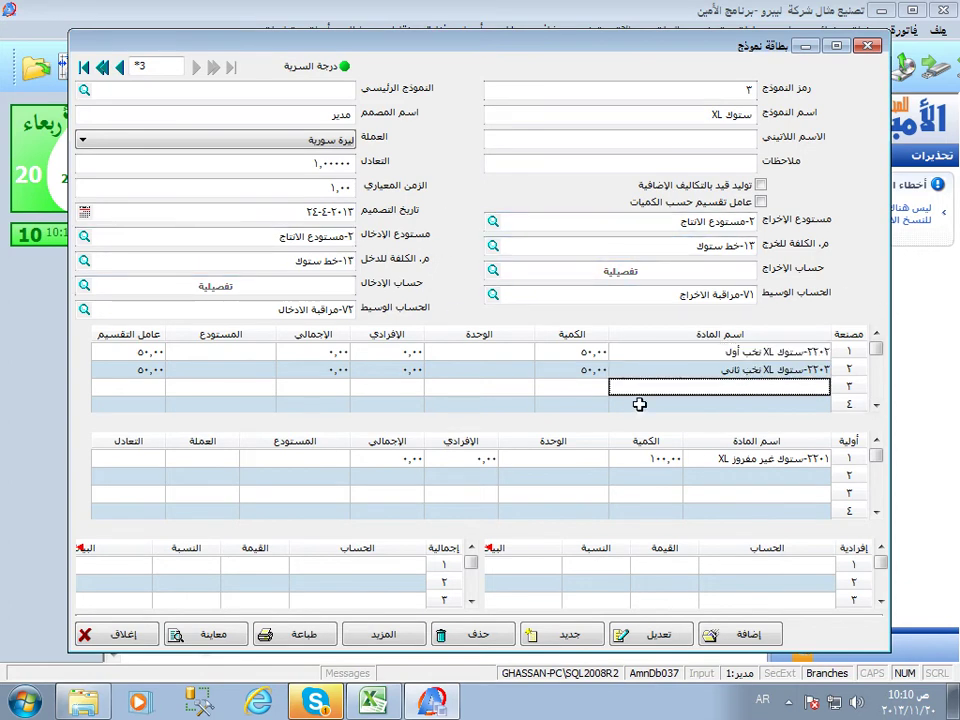
- Compare the third model's raw material ستوك غير مفروز XL and its quantity with the manufactured items نخب أول and نخب ثاني
click(713, 457)
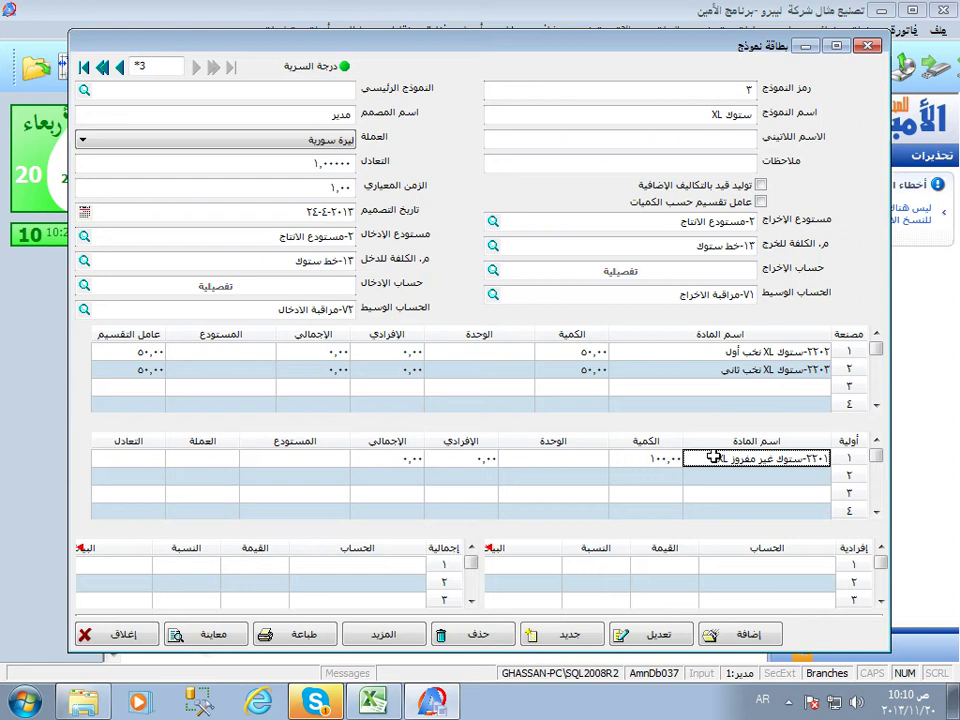
click(735, 369)
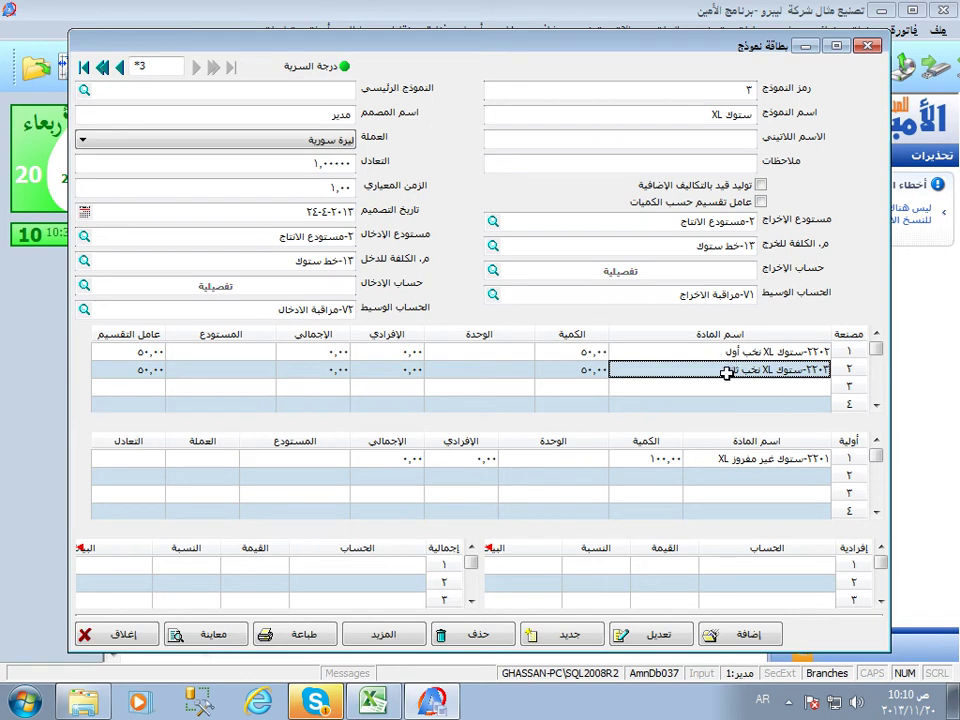
click(731, 460)
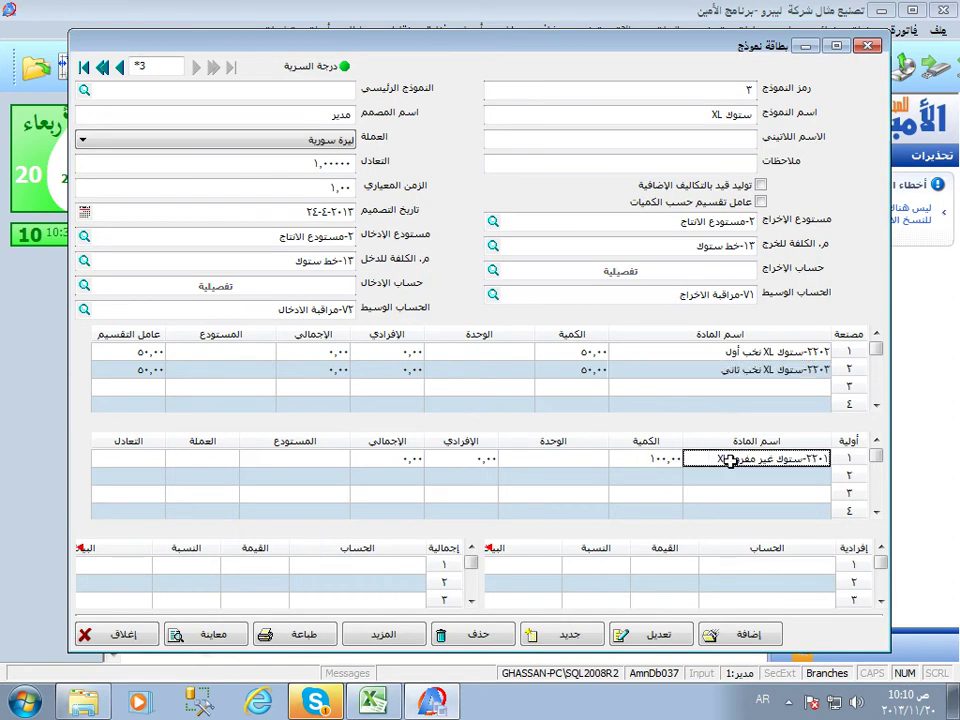
click(739, 369)
click(741, 352)
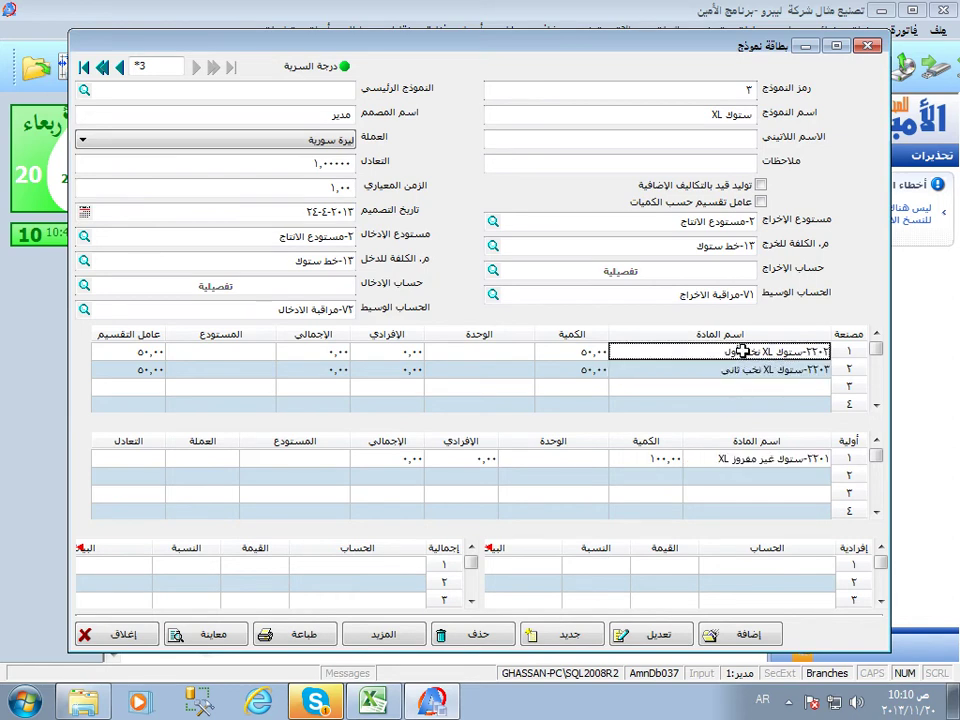
click(730, 369)
click(724, 459)
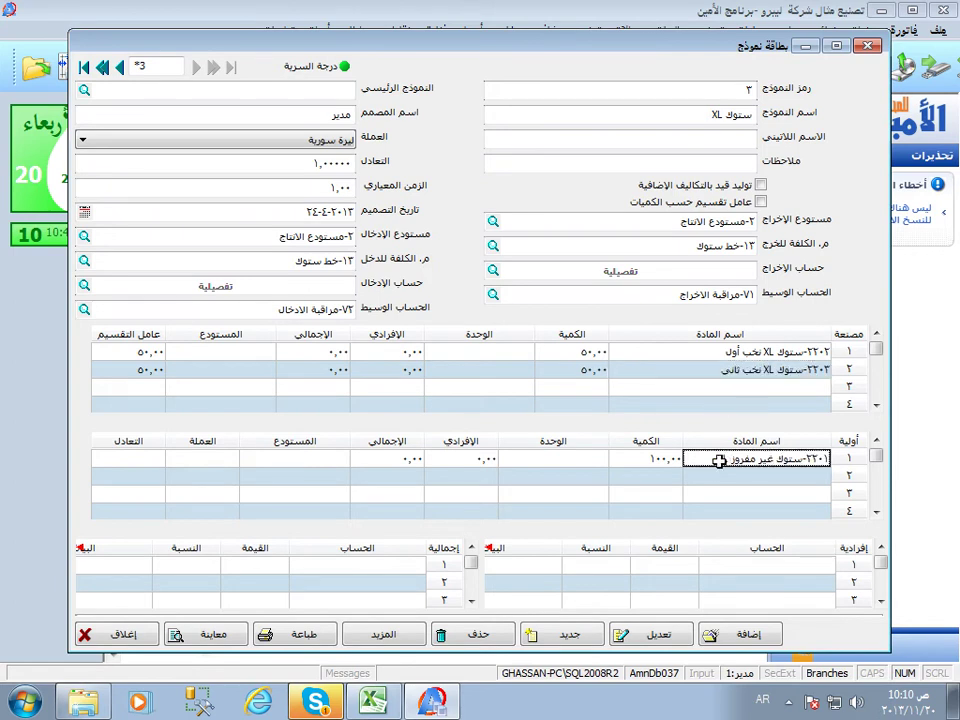
click(632, 459)
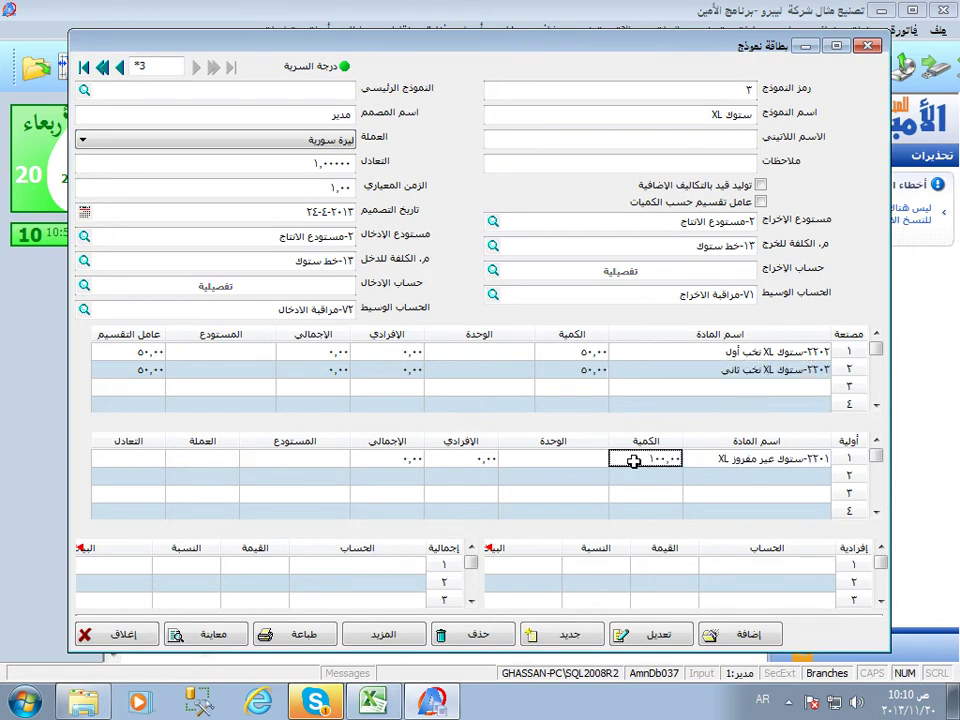
click(802, 456)
- Examine the third model's output cost centre خط ستوك alongside its raw material and graded items, and close the model card
click(762, 351)
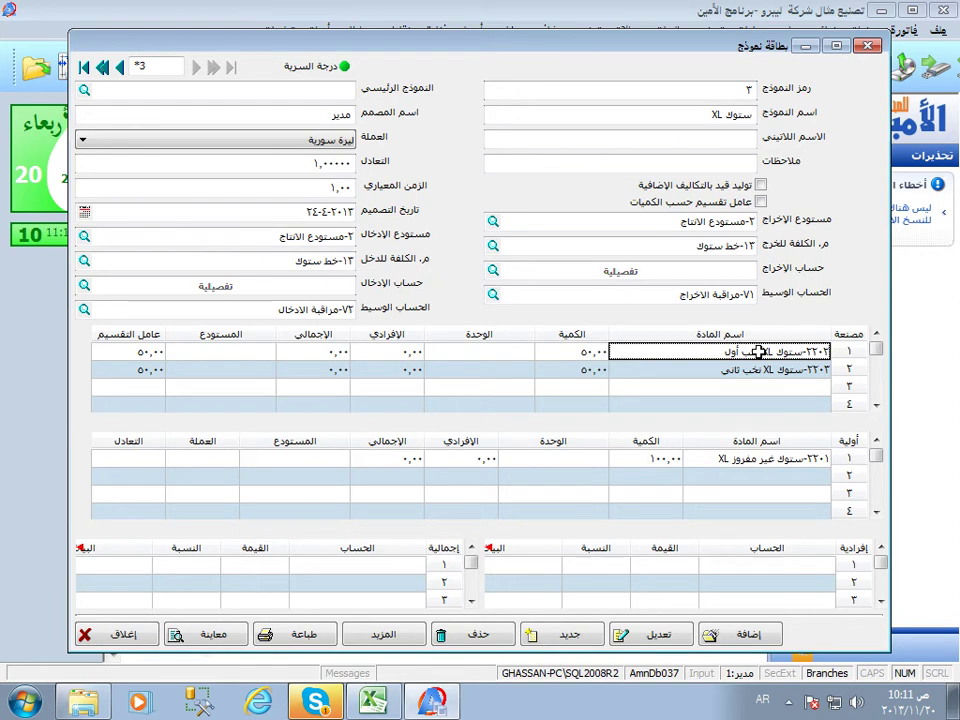
click(793, 462)
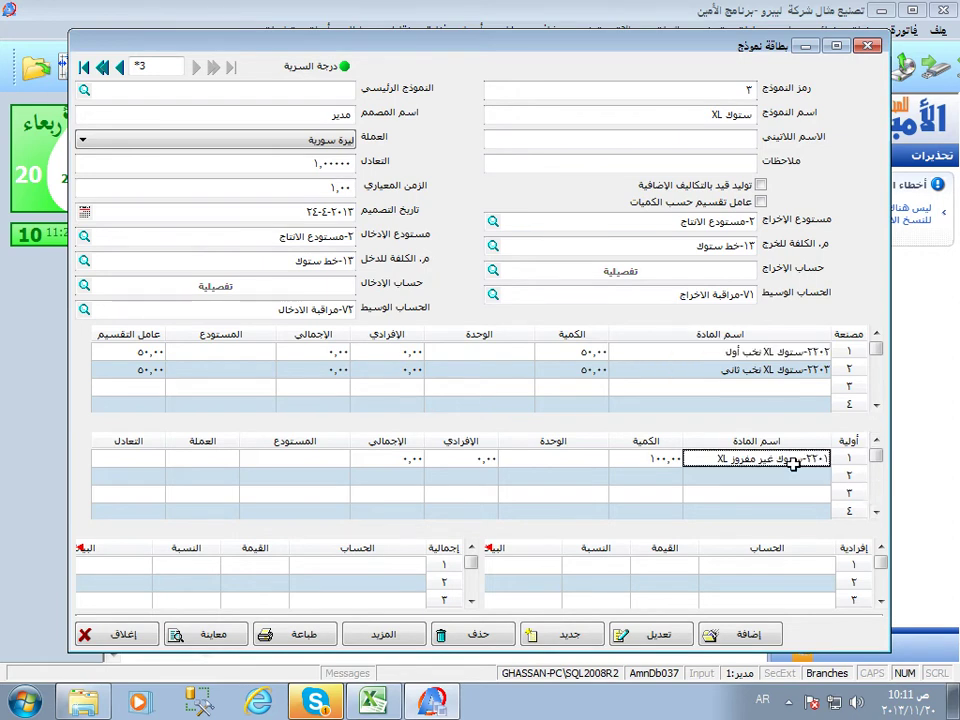
click(752, 354)
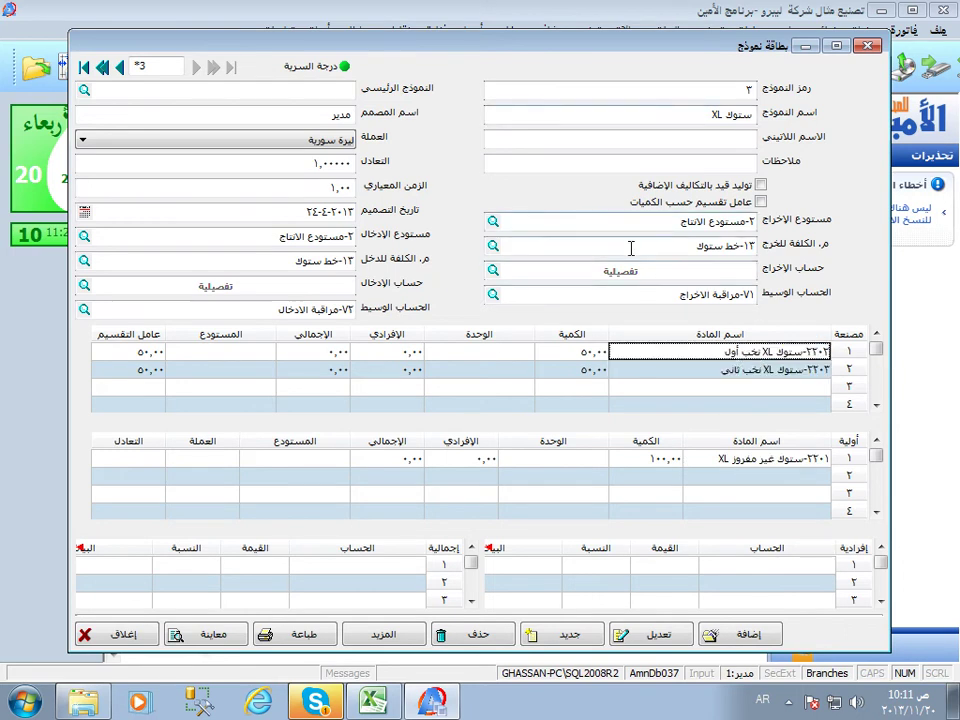
click(661, 245)
click(719, 356)
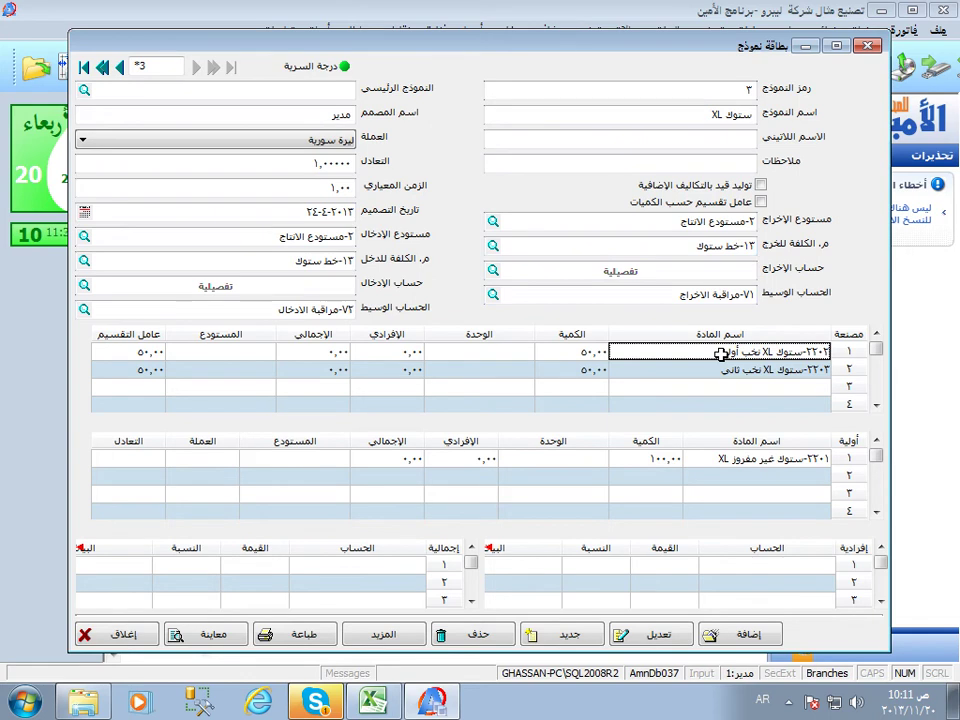
click(693, 462)
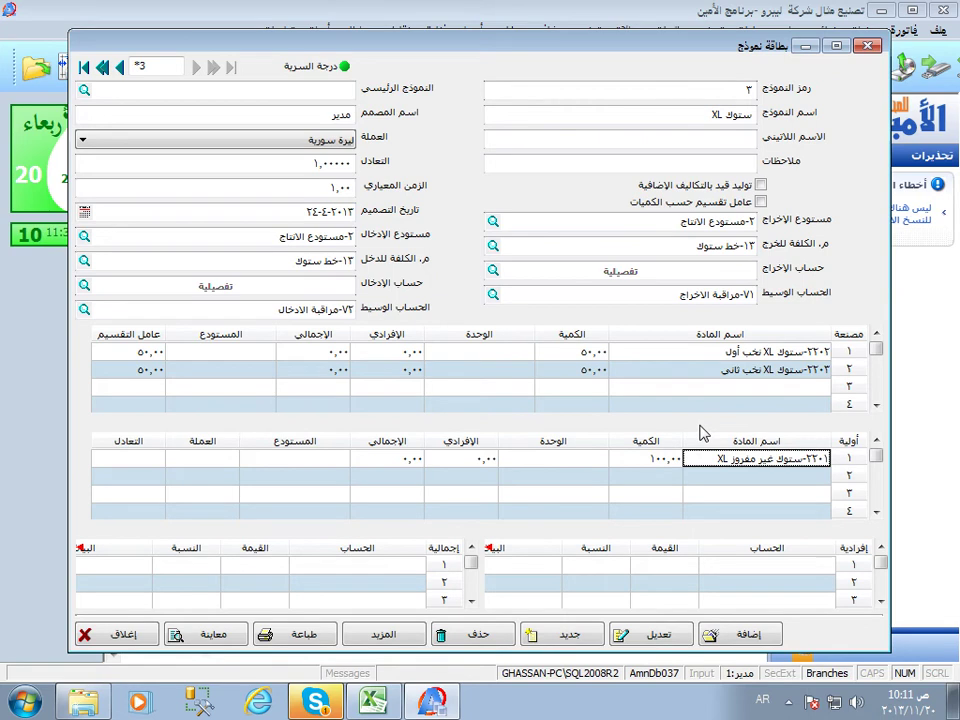
click(712, 371)
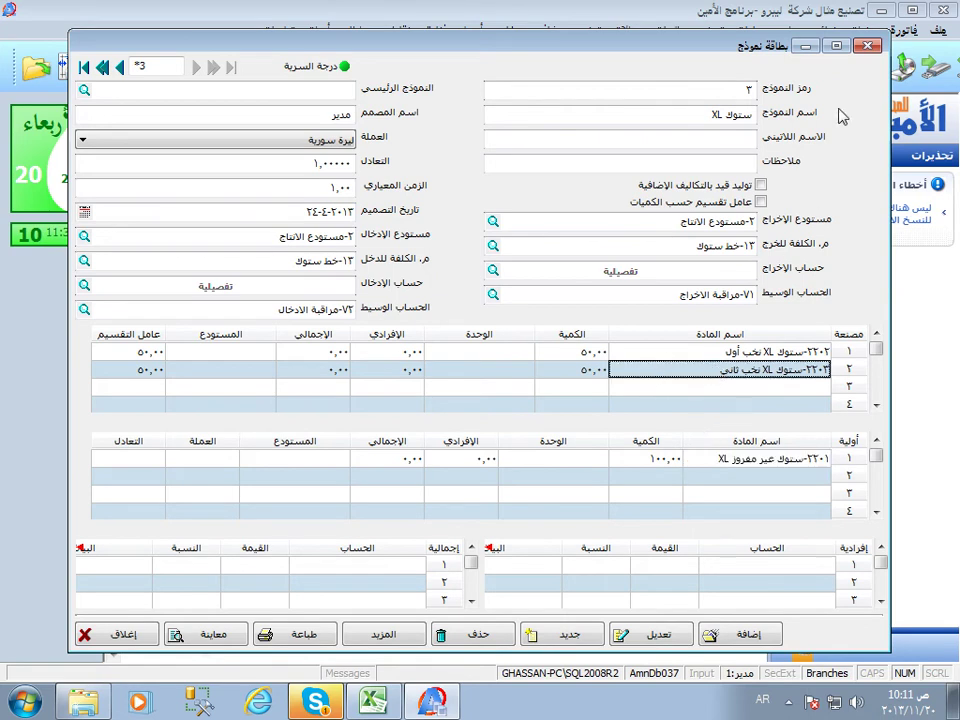
click(866, 46)
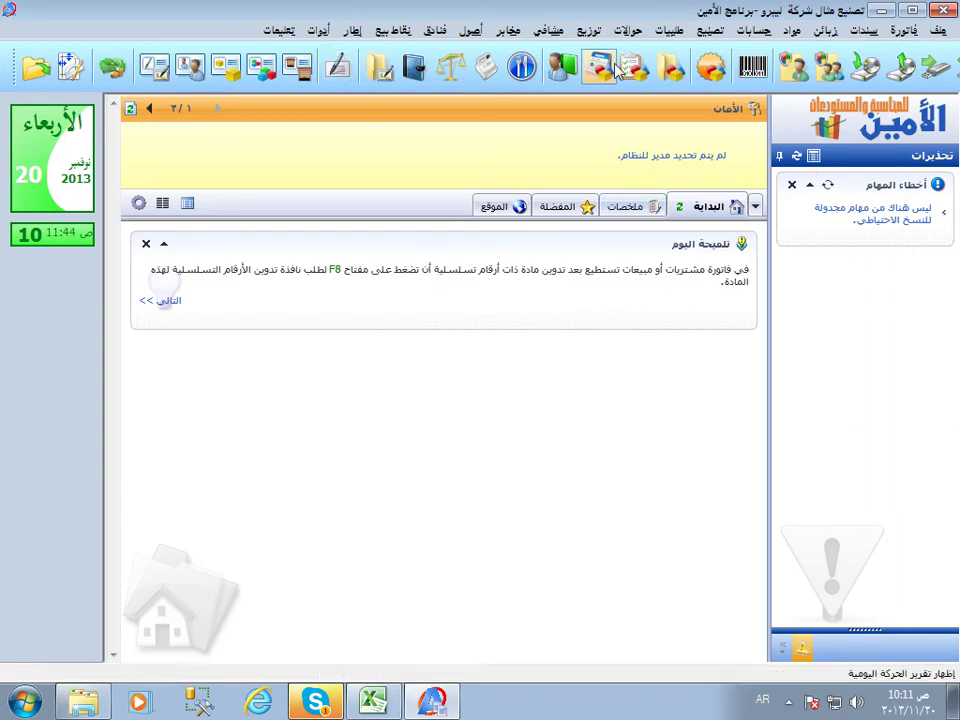
- Reopen the model card at the first model and advance to ليبرو XL to view its raw material ليبرو xl غير معبأ
click(709, 31)
click(689, 60)
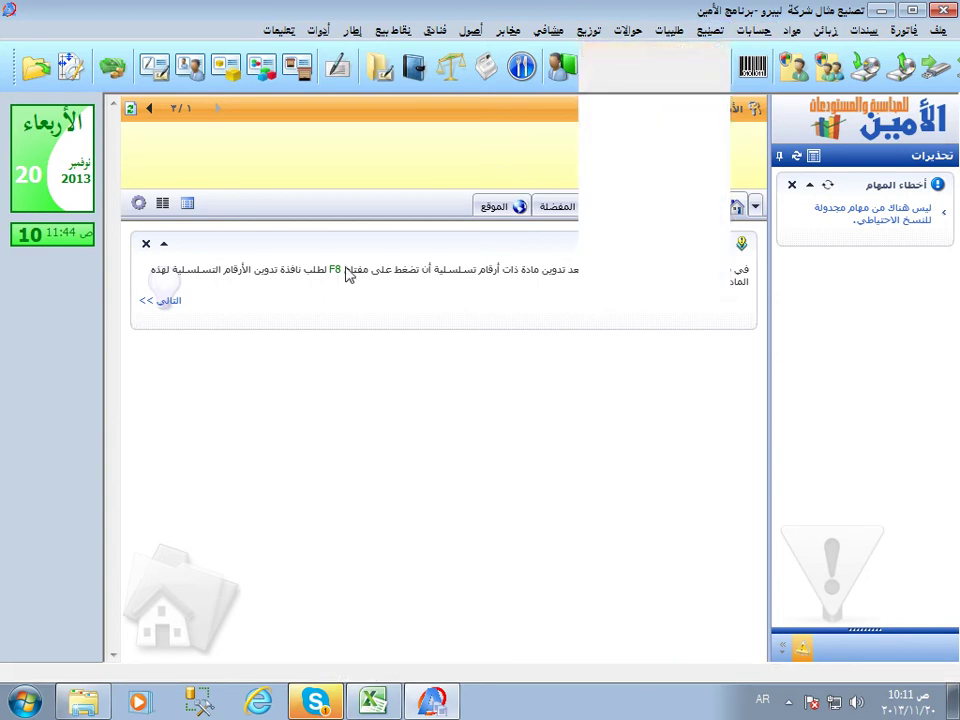
click(84, 67)
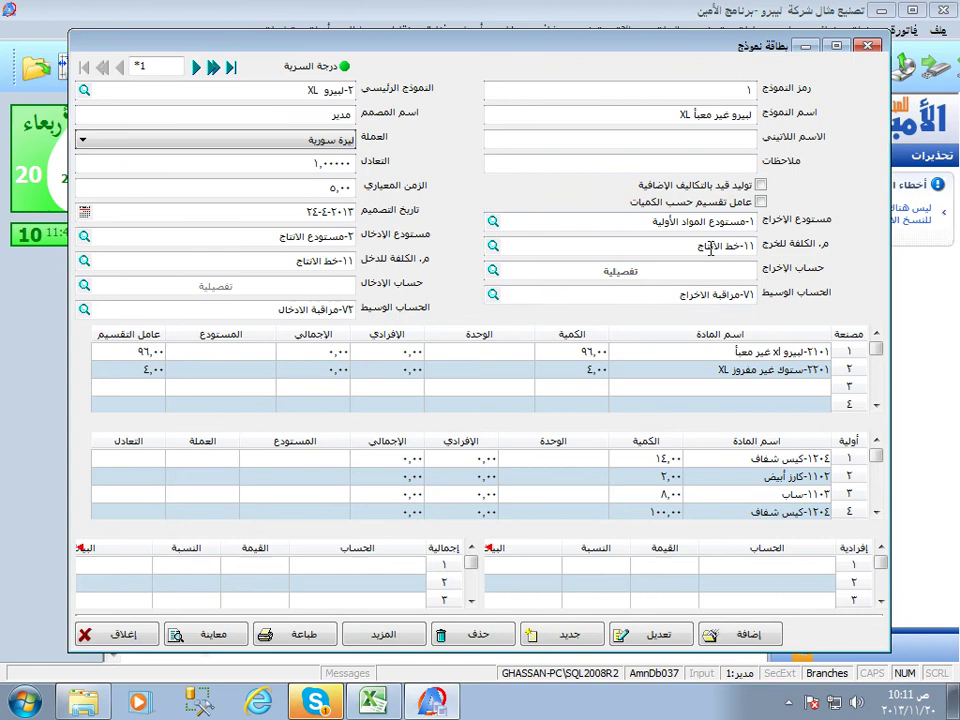
click(196, 67)
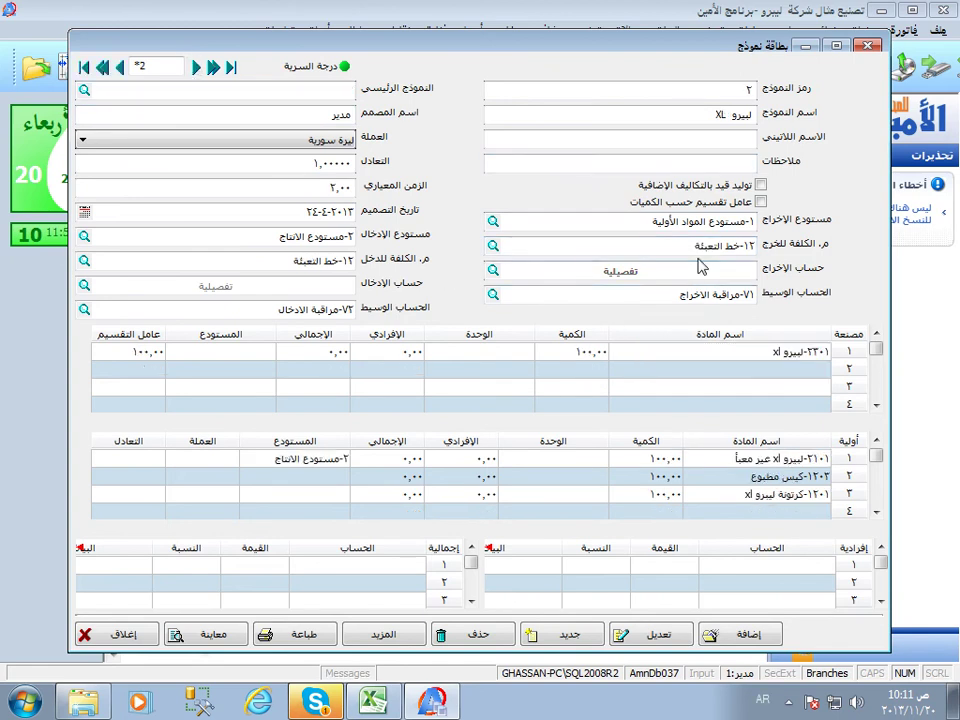
click(739, 458)
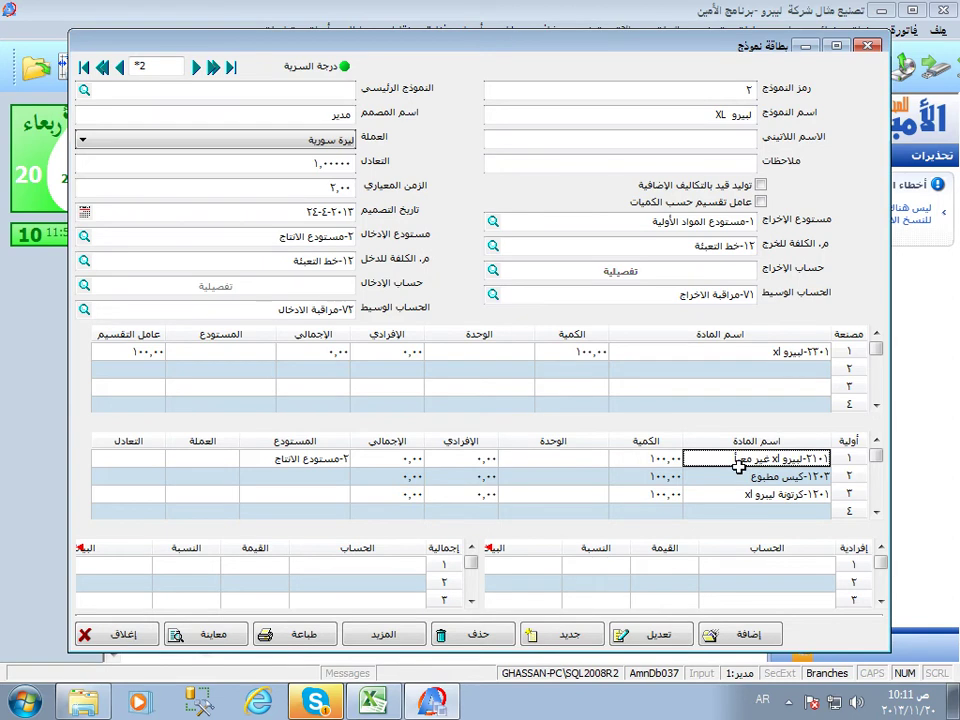
- Advance to the third model, ستوك XL, and review its output cost centre, first-grade manufactured item and unsorted raw material
click(194, 70)
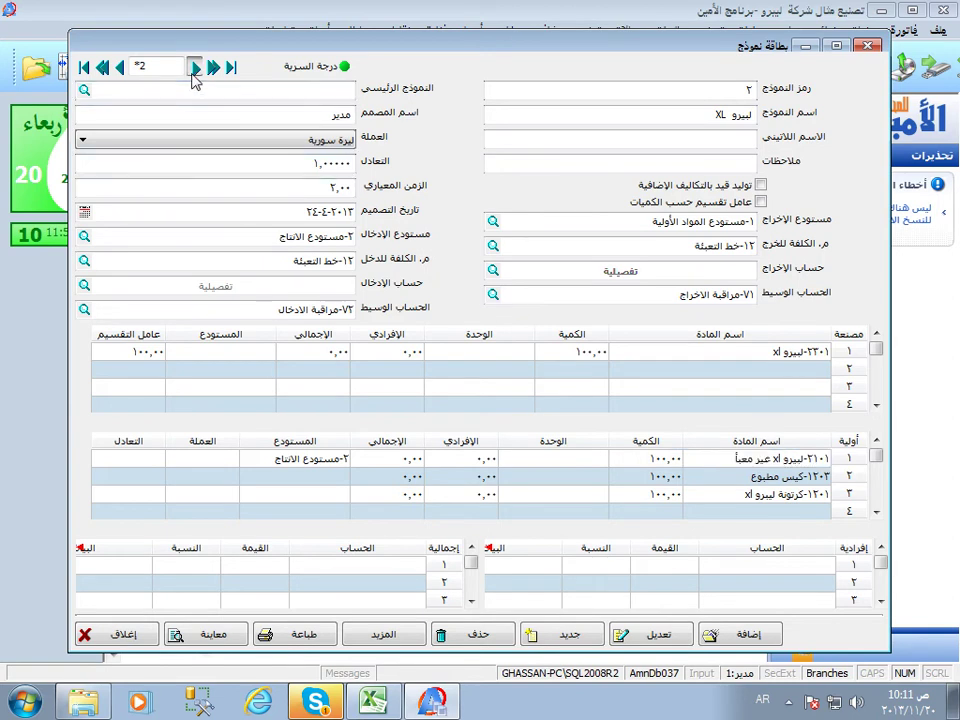
click(194, 70)
click(724, 252)
click(739, 458)
click(789, 365)
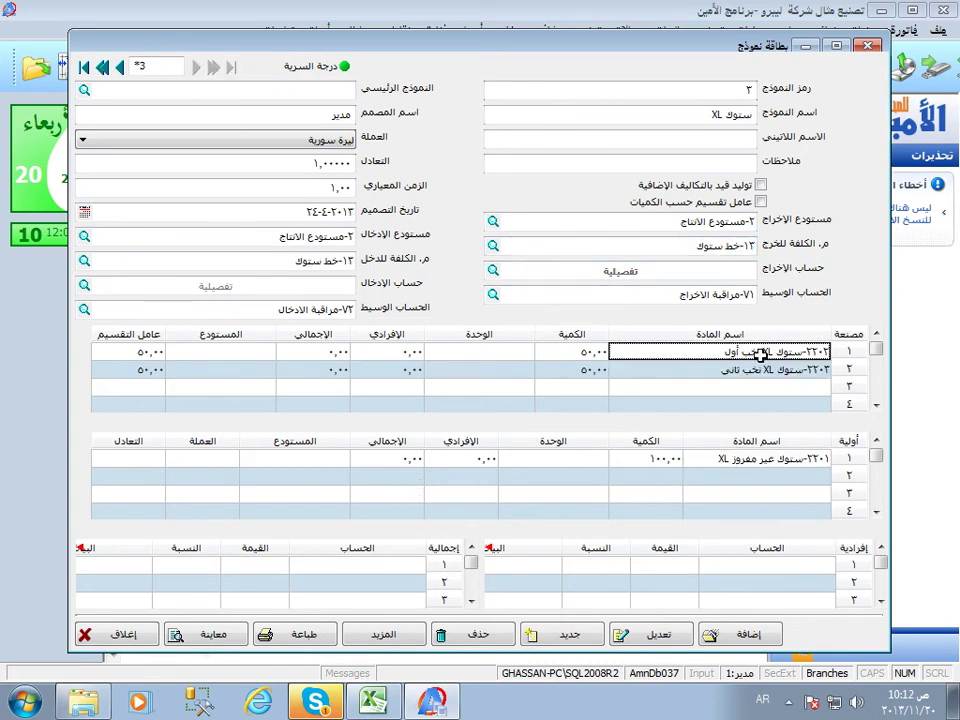
click(742, 458)
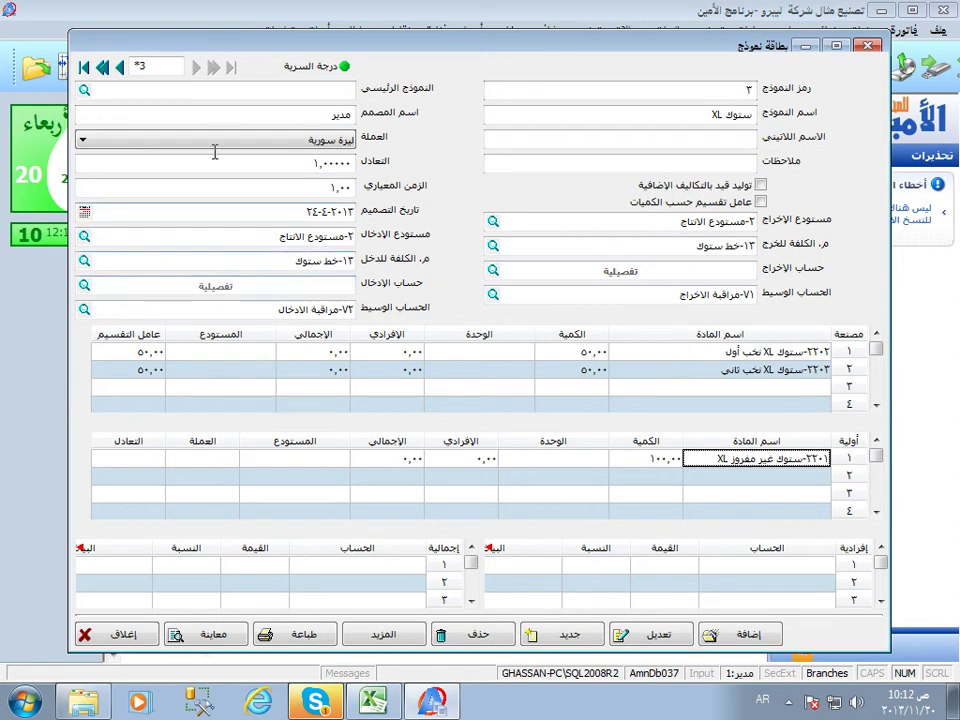
- Review the output and input cost centres on manufacturing model card 2, ليبيرو XL, and display model card 1, ليبيرو غير معبأ XL
click(120, 68)
click(120, 68)
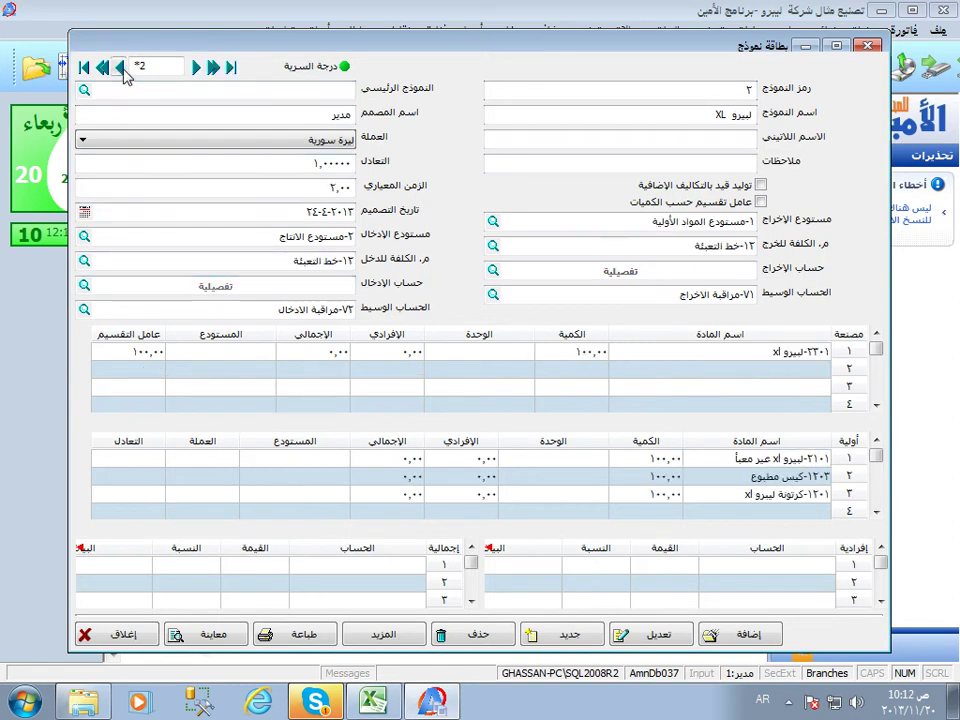
click(600, 249)
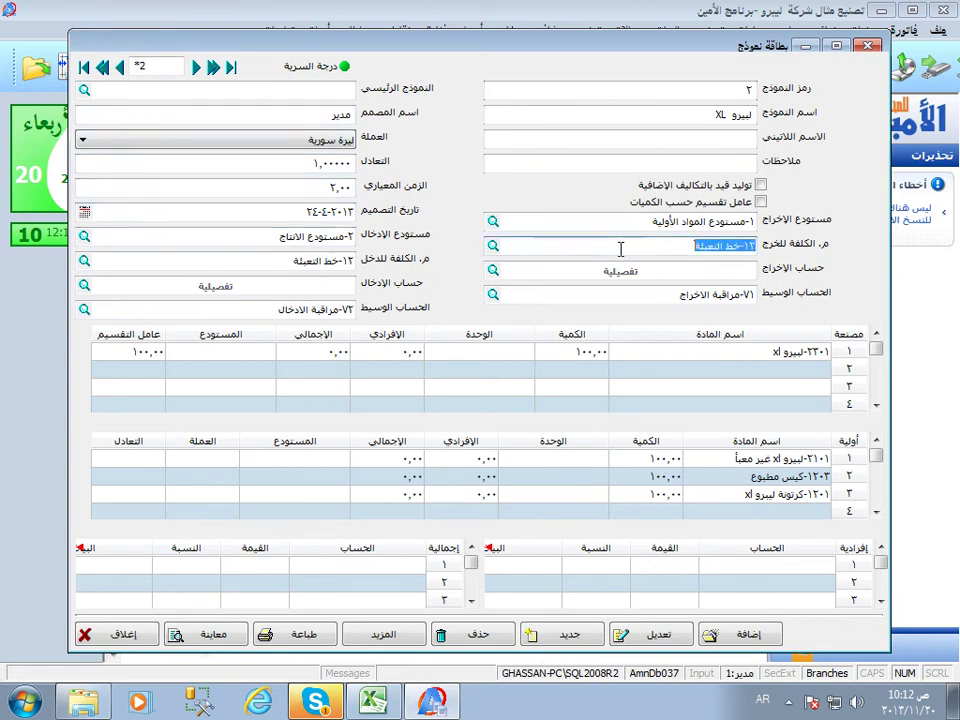
click(320, 260)
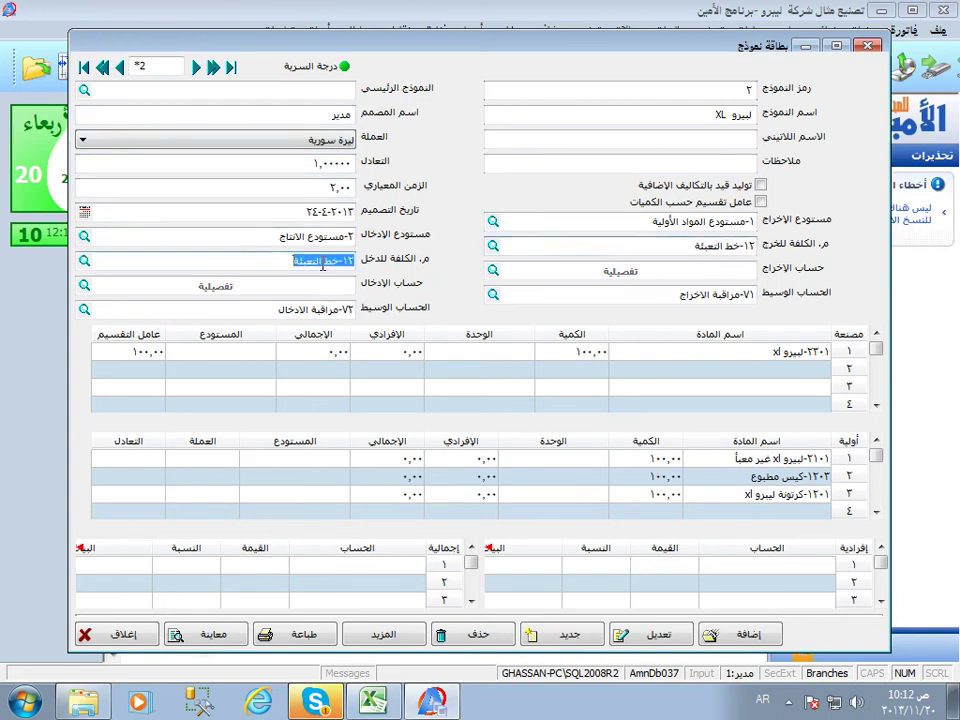
click(120, 68)
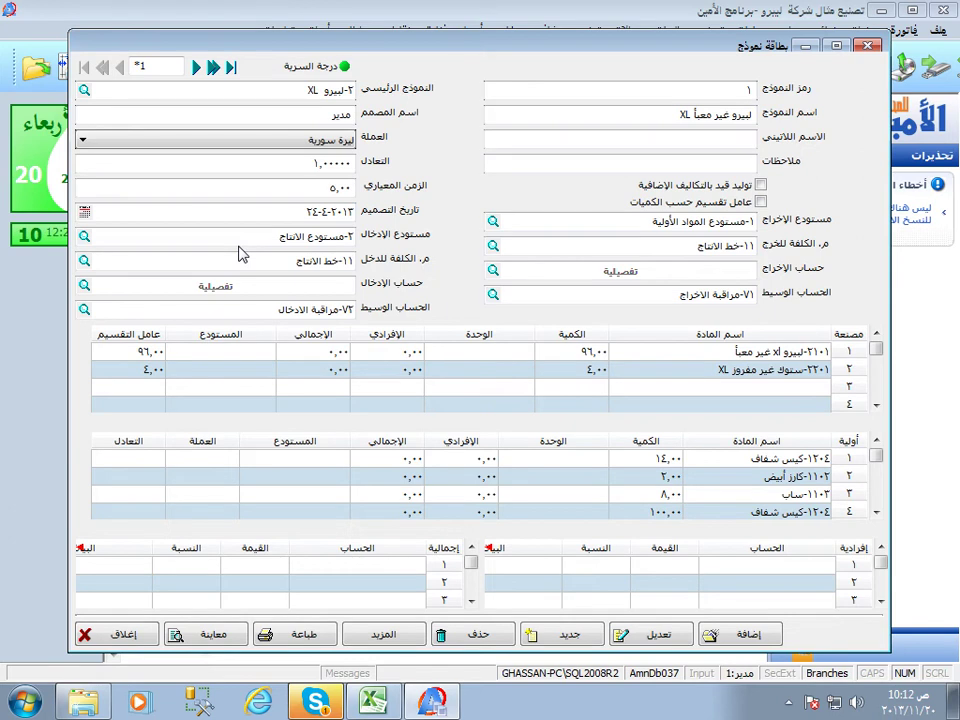
click(505, 368)
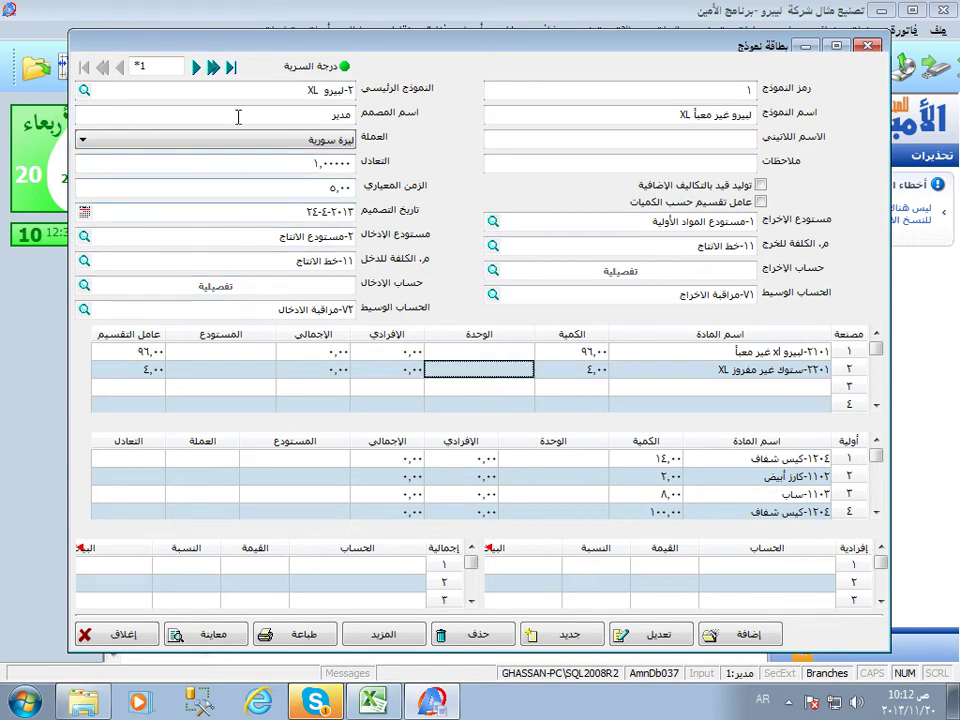
- Return to model card 3, ستوك XL, check its output cost centre, and close the model card
click(197, 67)
click(197, 67)
key(Tab)
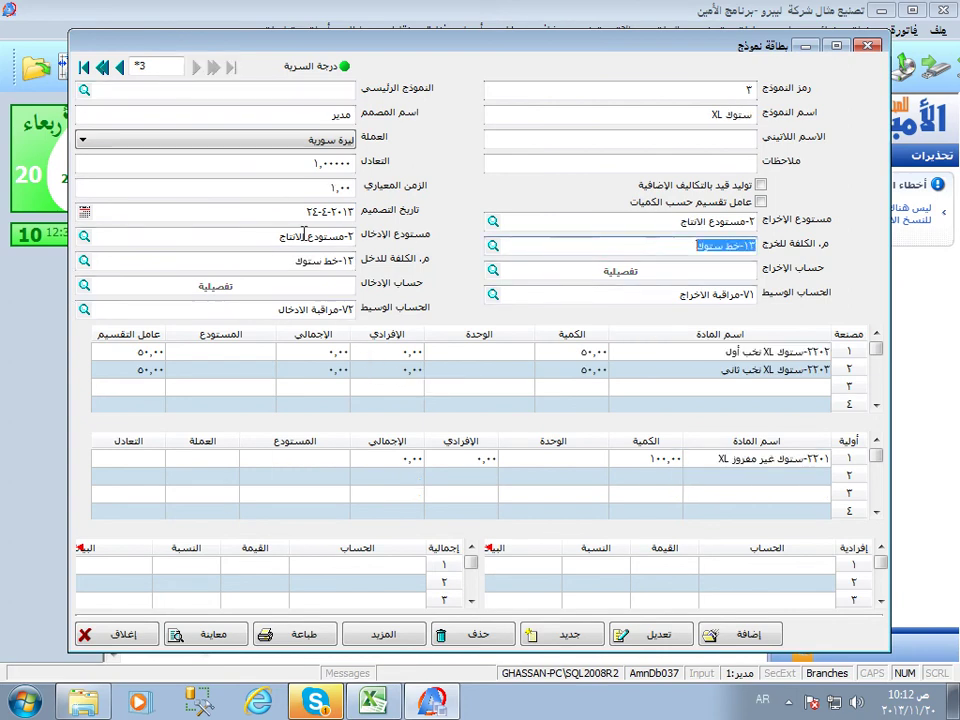
key(Escape)
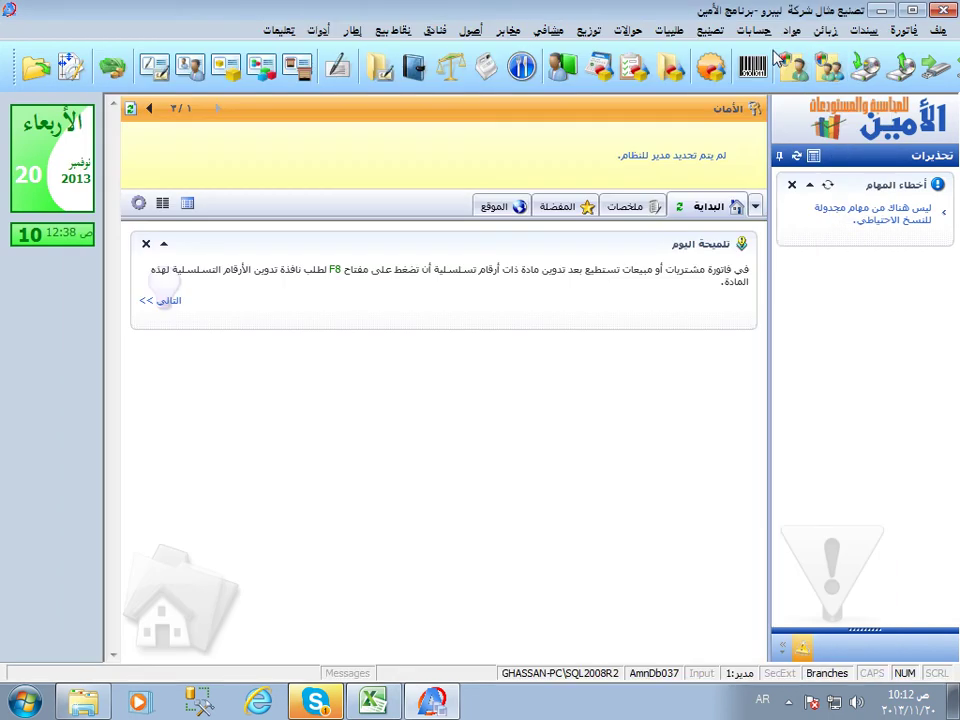
- Open the materials guide, expand the group 2-مواد مصنعة, and reposition the guide so its whole content fits on screen
click(791, 30)
click(730, 84)
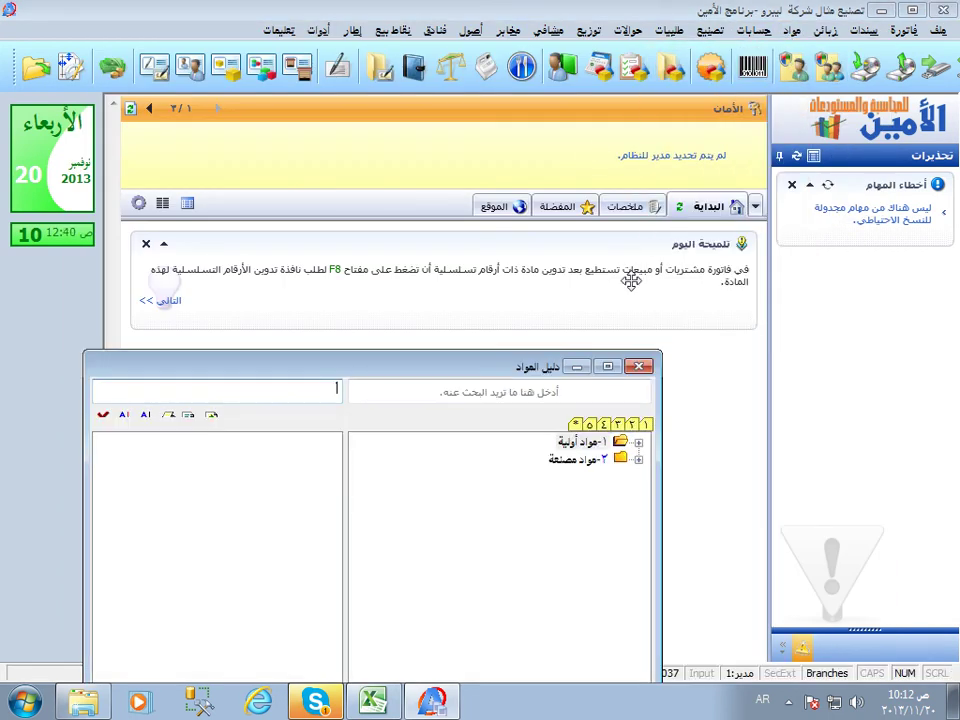
click(590, 459)
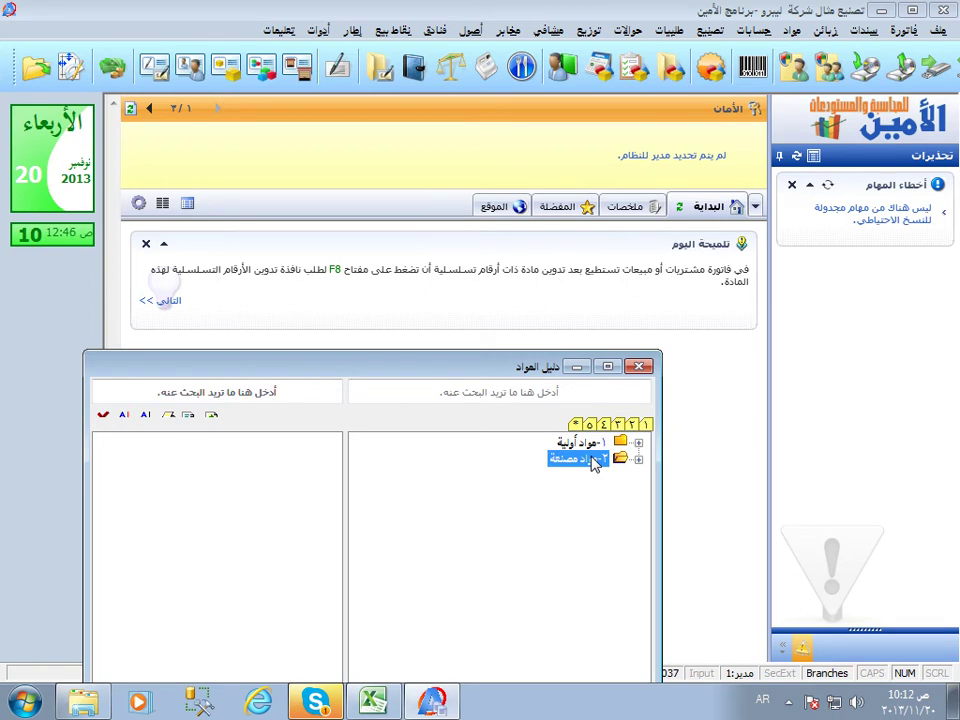
click(637, 460)
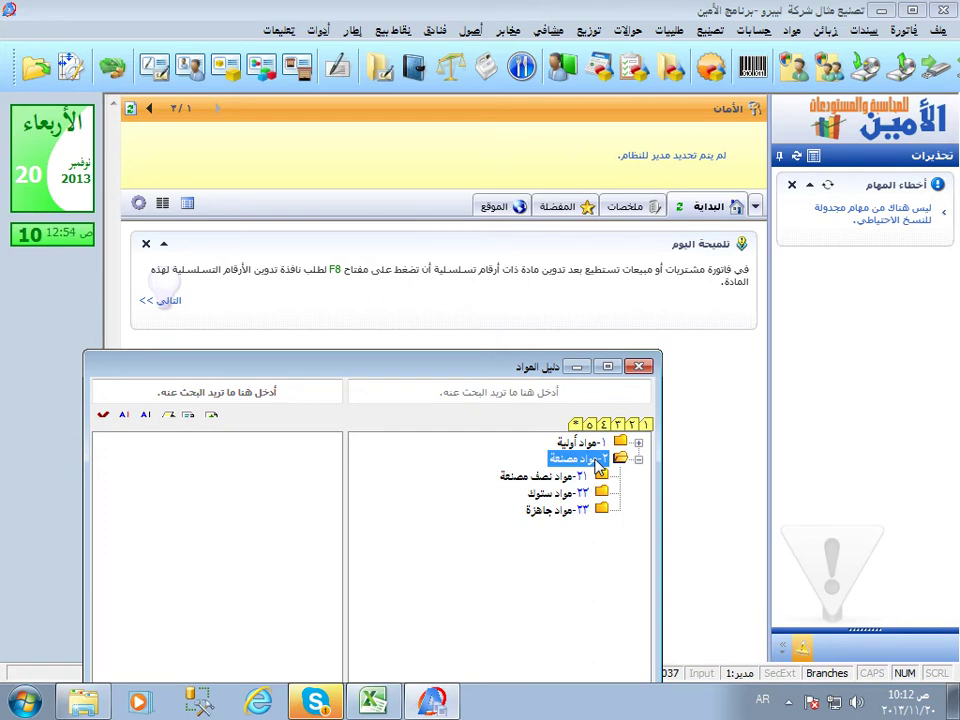
drag(507, 368, 571, 247)
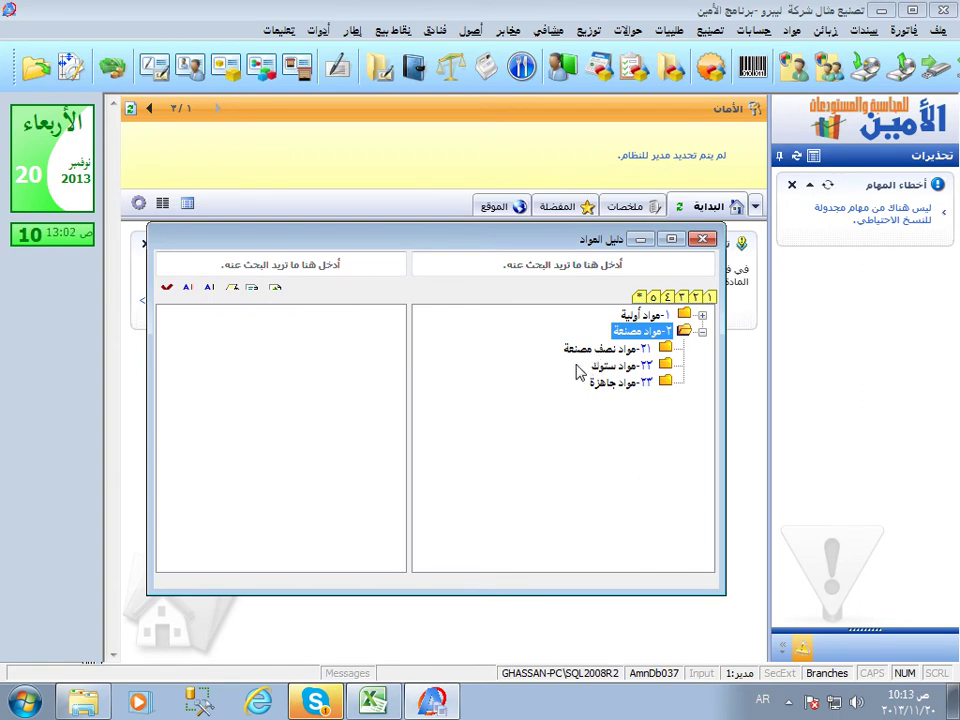
- Browse the materials in the subgroups 21-مواد نصف مصنعة and 22-مواد ستوك
click(608, 348)
click(643, 333)
click(619, 350)
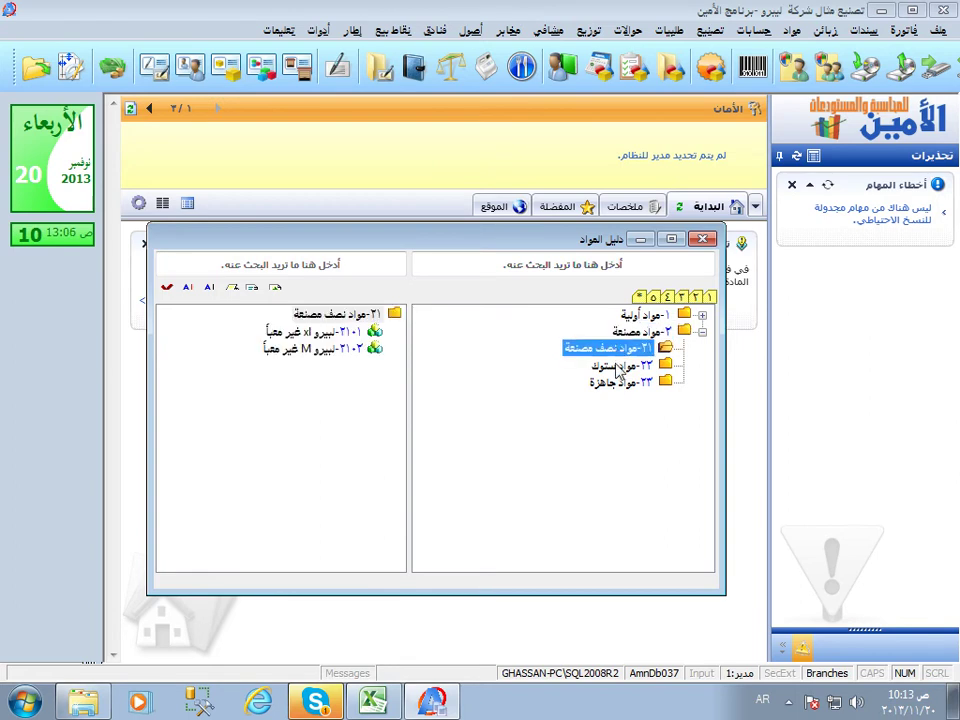
click(620, 366)
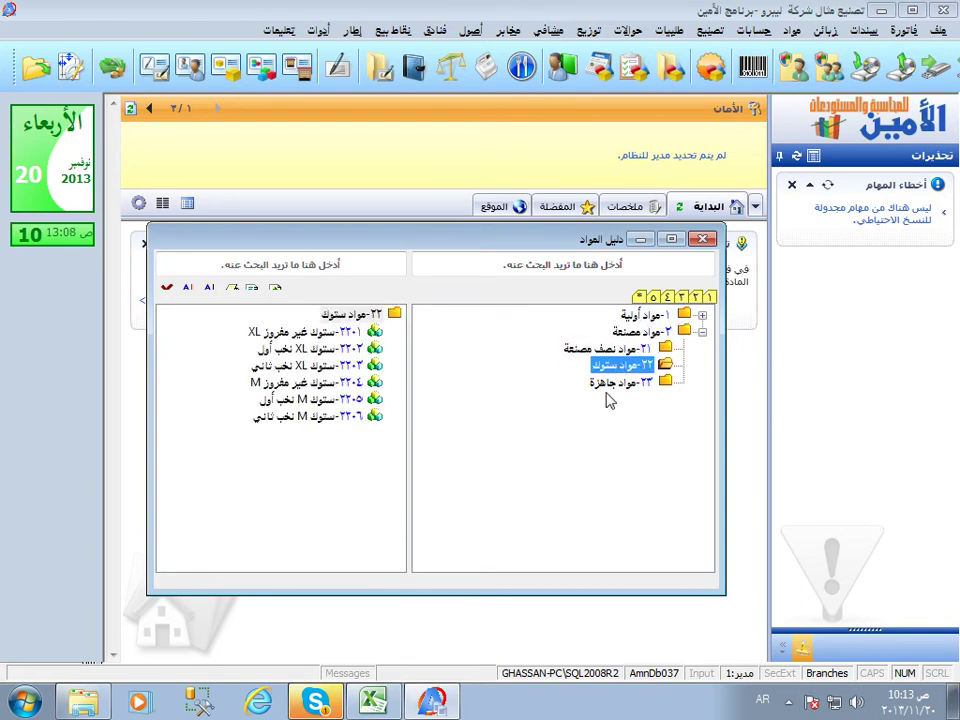
click(620, 351)
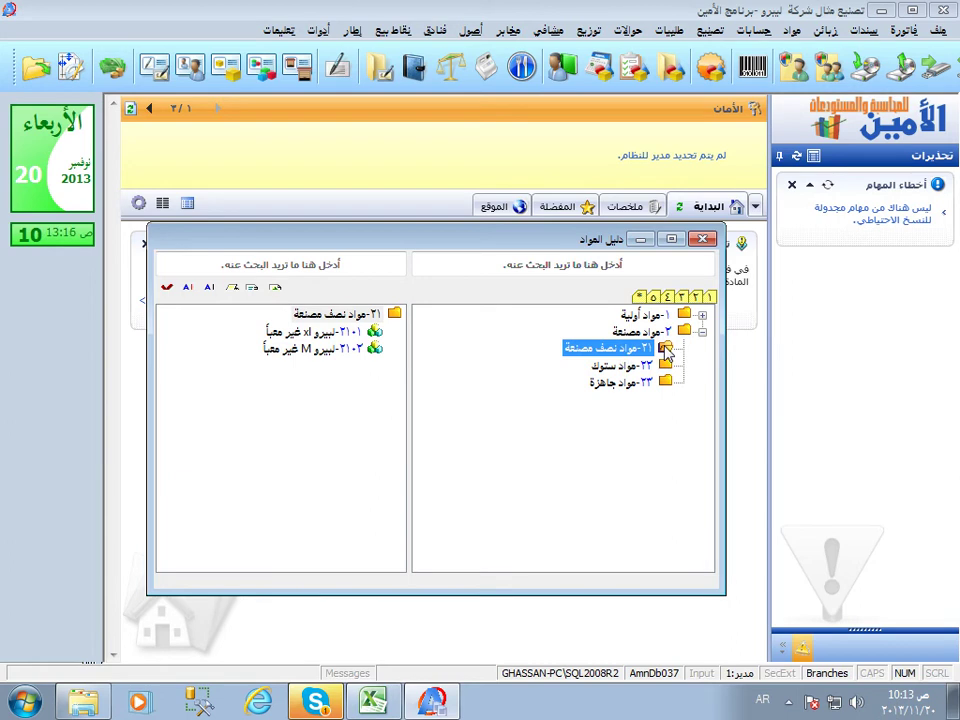
click(640, 366)
click(637, 350)
- Inspect the finished-goods input and raw-material output rows in the default accounts of group 21-مواد نصف مصنعة, then close its card
right_click(652, 345)
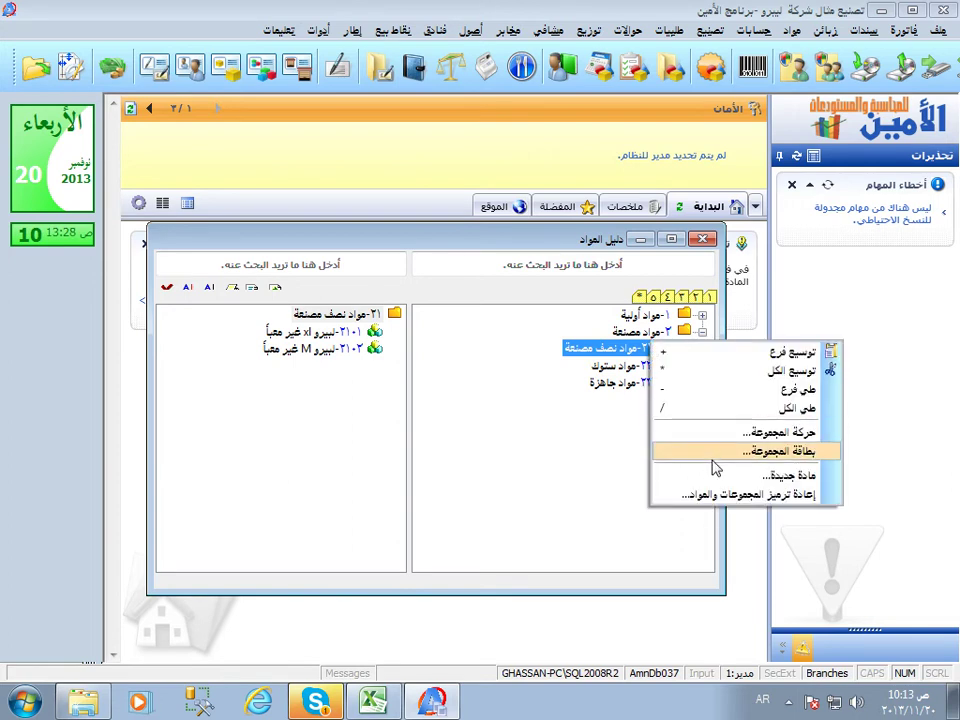
click(713, 458)
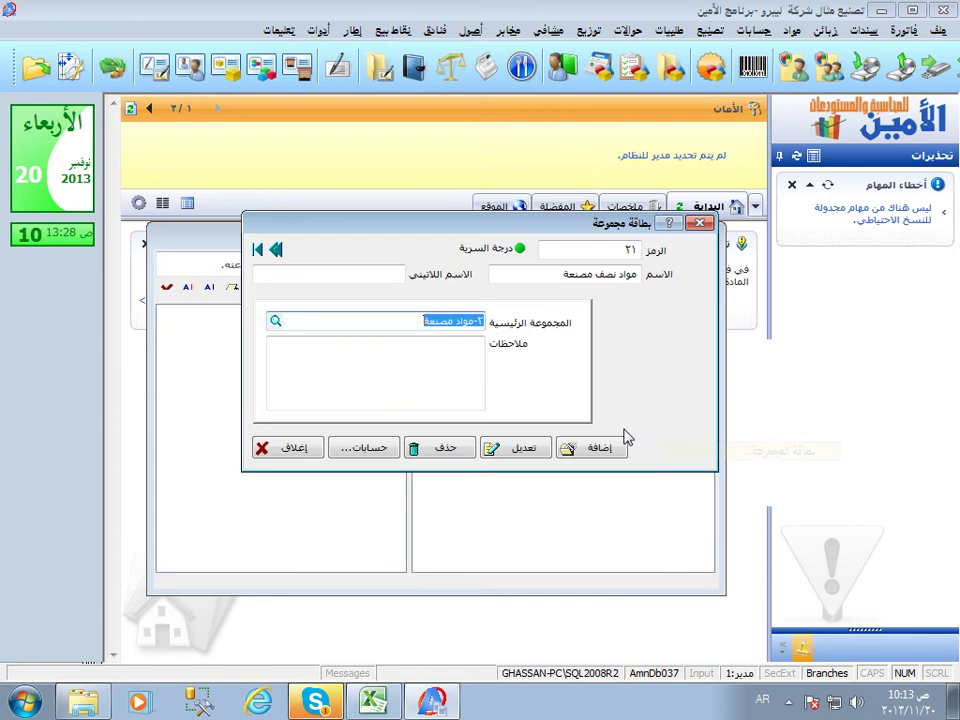
click(354, 450)
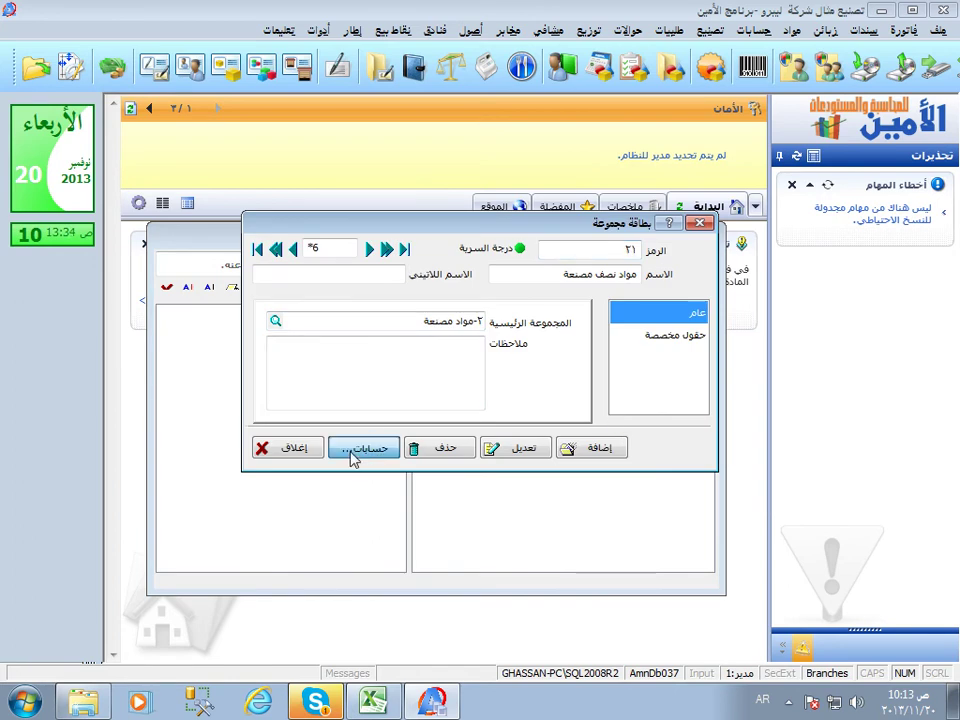
click(537, 385)
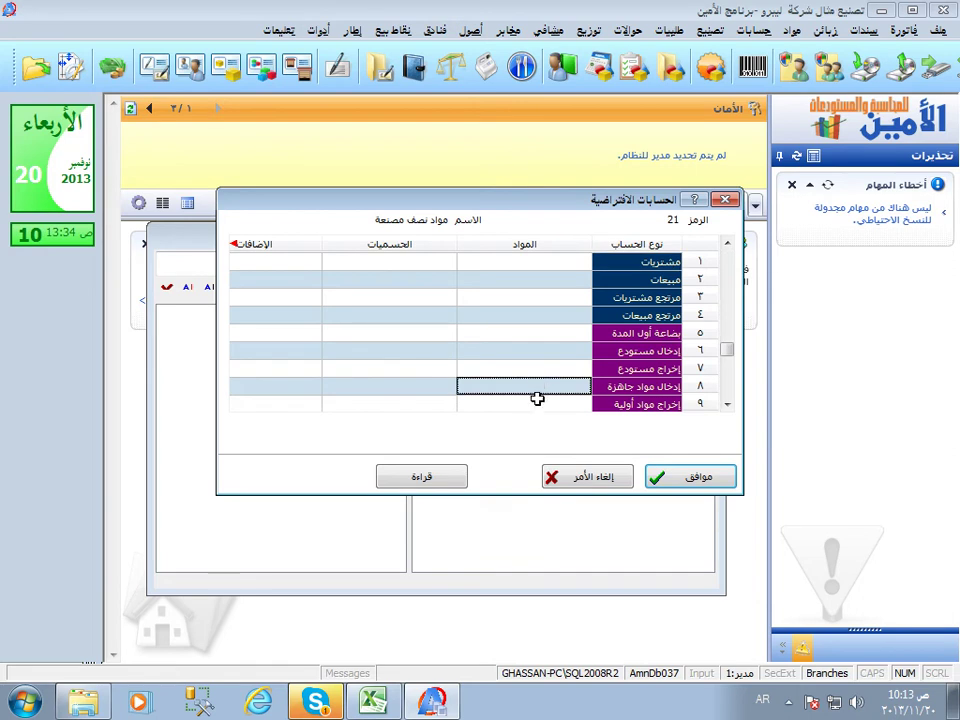
click(537, 400)
click(536, 384)
click(534, 401)
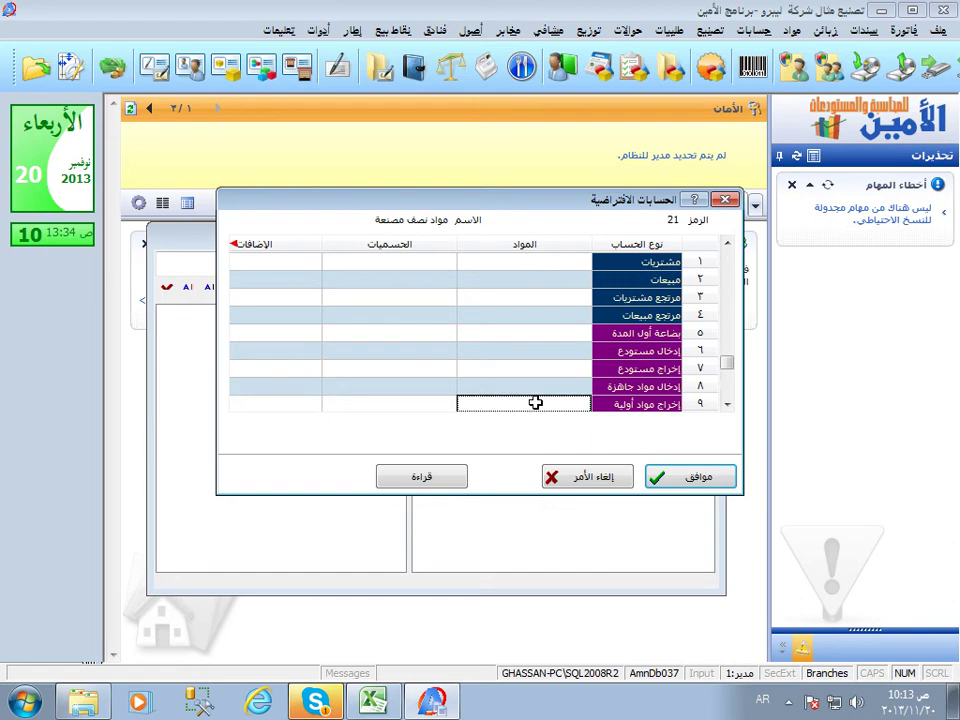
click(729, 201)
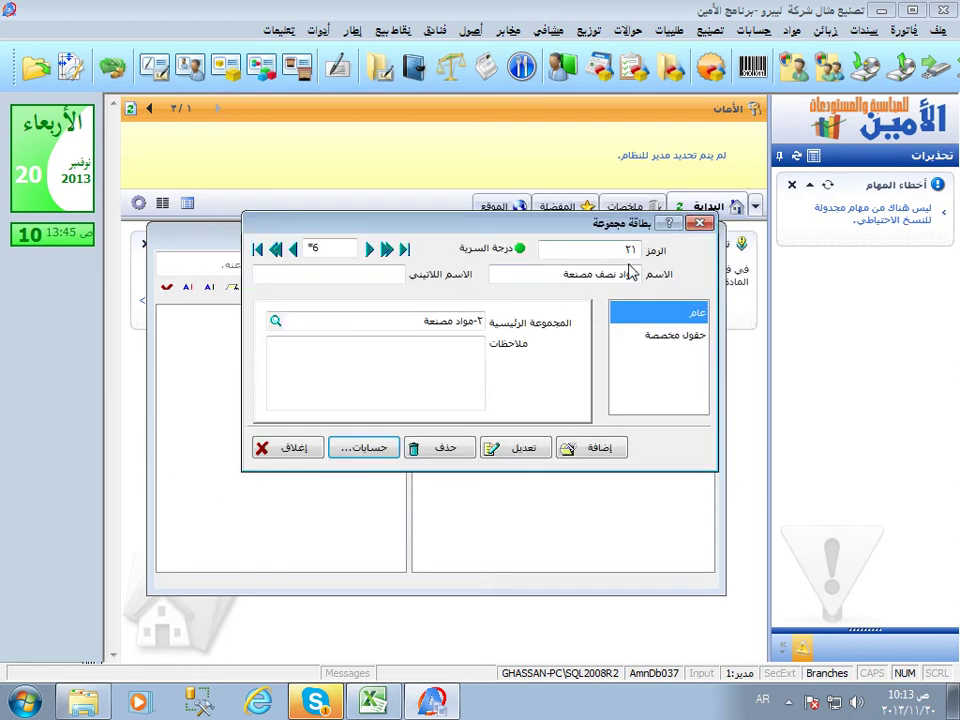
click(300, 448)
- Reopen the default accounts of group 21-مواد نصف مصنعة and examine the materials accounts for warehouse transfers, finished-goods input and raw-material output
right_click(605, 348)
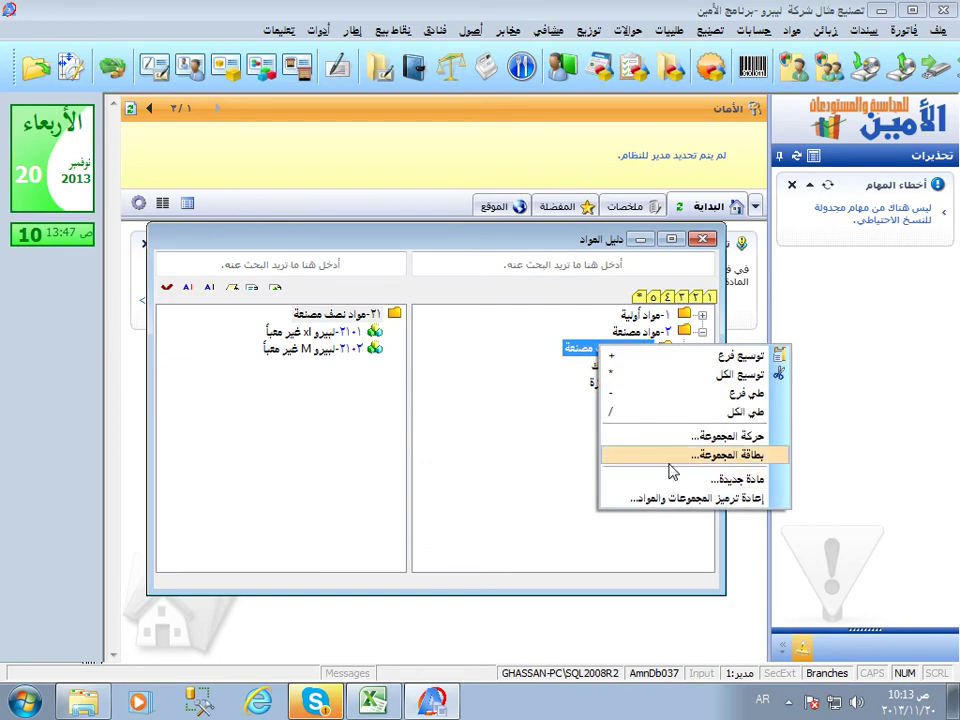
click(614, 453)
click(354, 451)
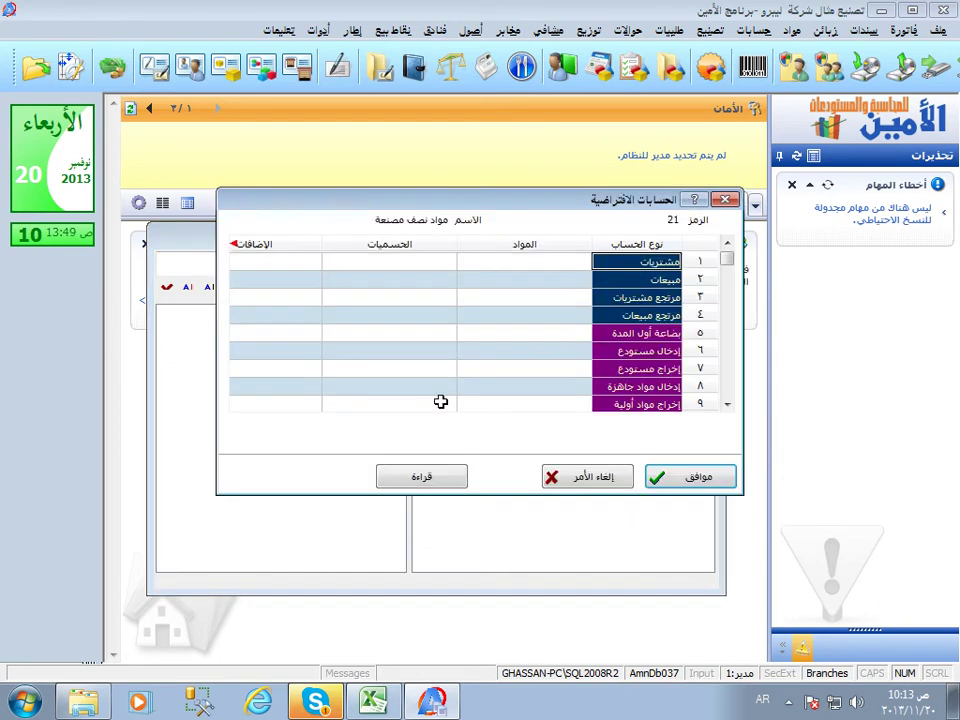
click(547, 367)
click(541, 386)
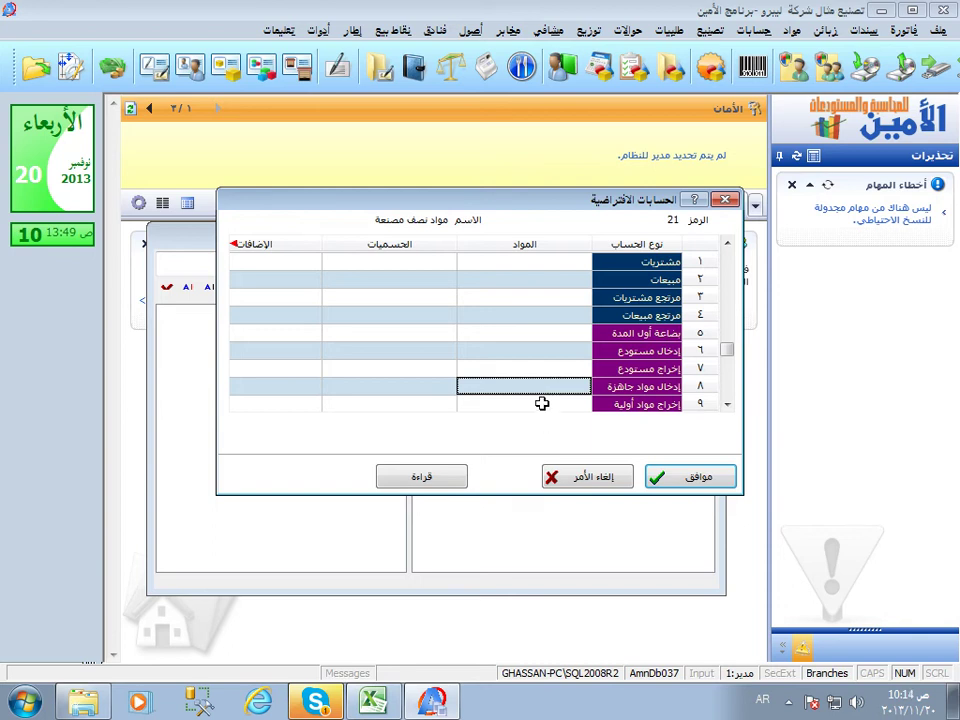
click(541, 403)
click(540, 345)
click(531, 369)
click(531, 386)
click(531, 398)
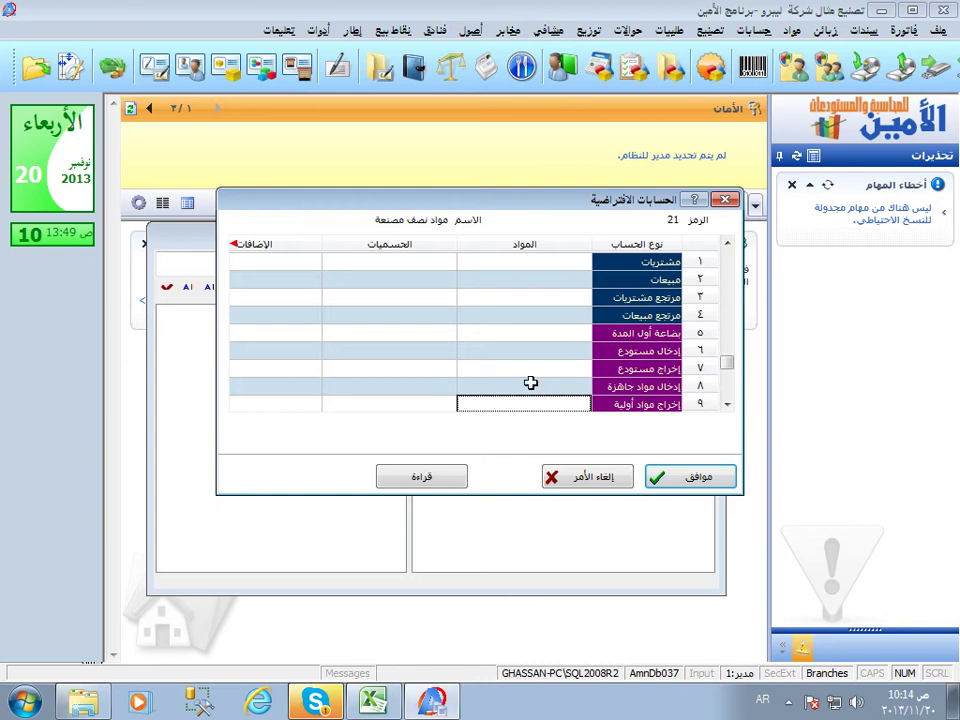
- Examine the cost (التكلفة) and inventory (المخزون) account columns for sales and sales returns, then leave the default accounts and group card without changes
click(279, 276)
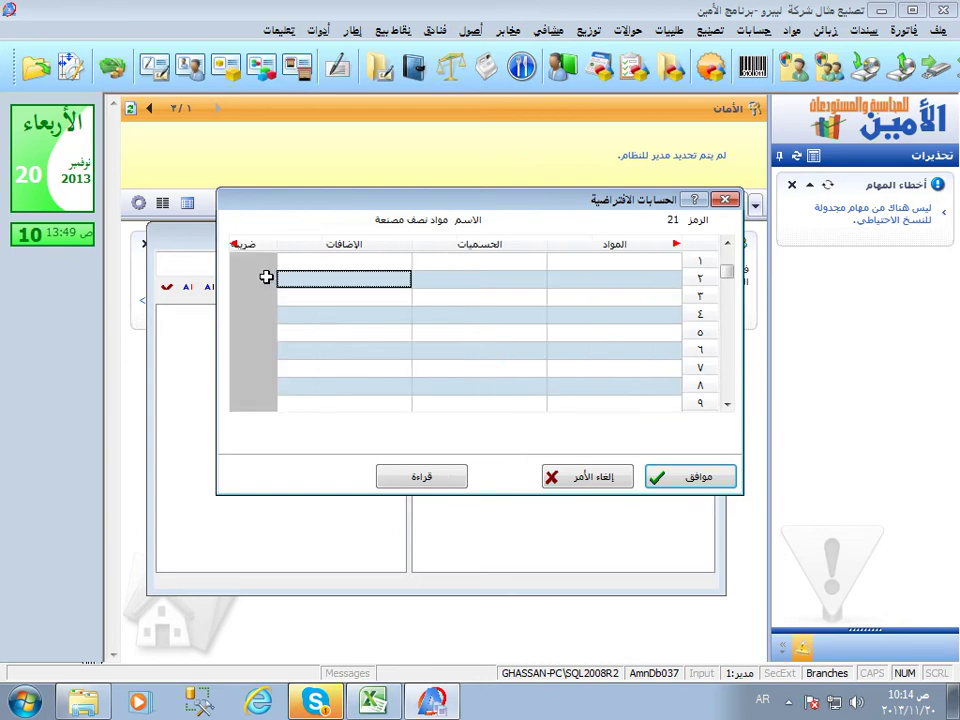
click(266, 276)
click(266, 276)
click(266, 276)
click(459, 284)
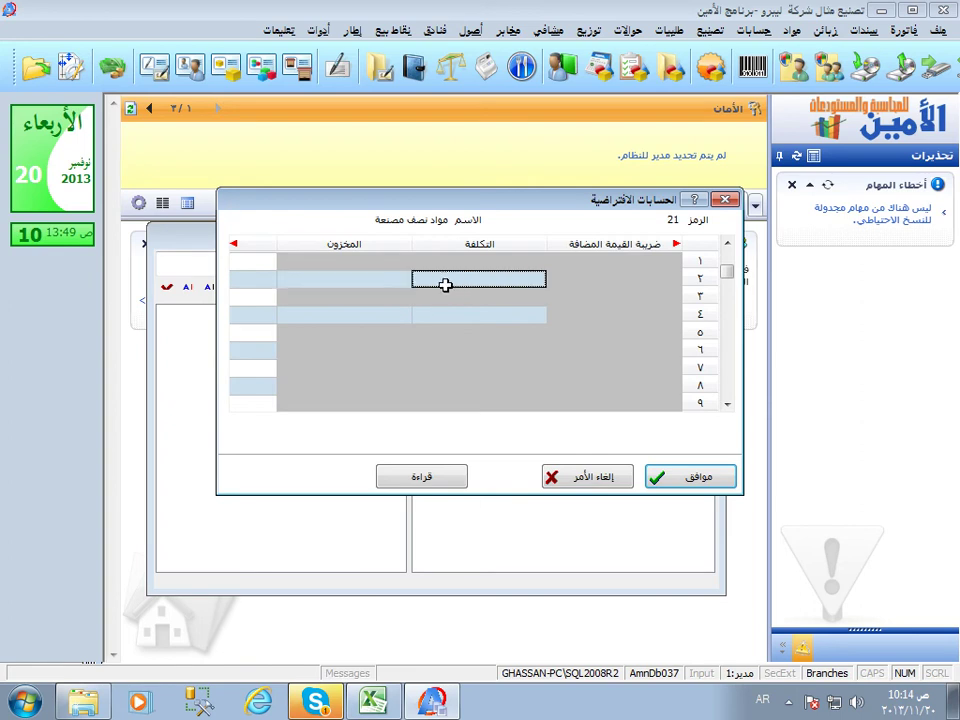
click(369, 280)
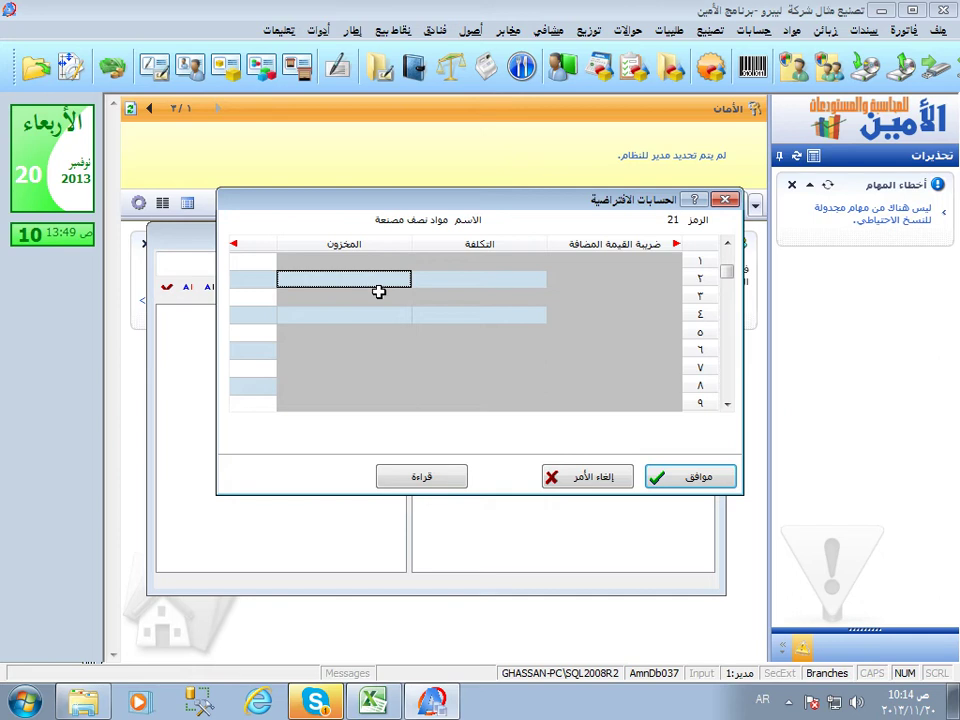
click(466, 315)
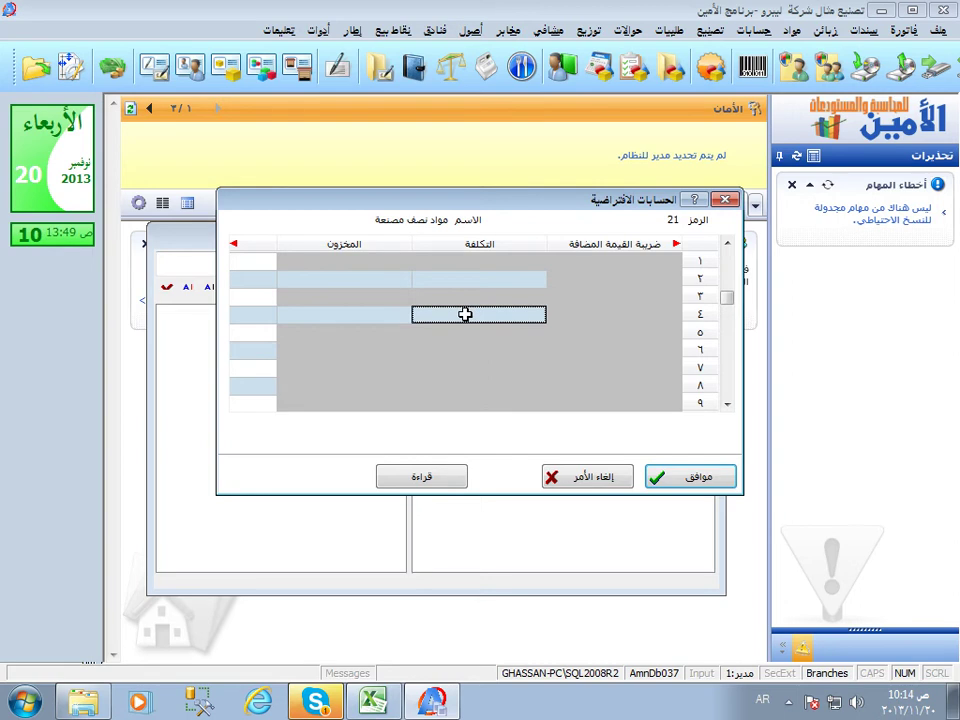
key(Right)
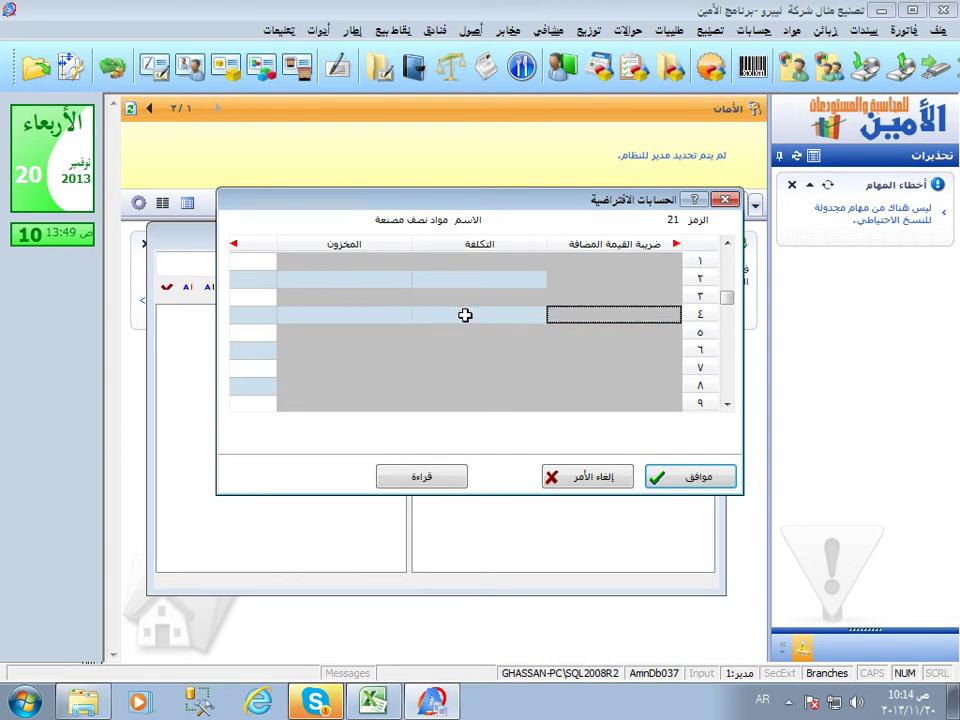
key(Home)
click(553, 477)
click(294, 450)
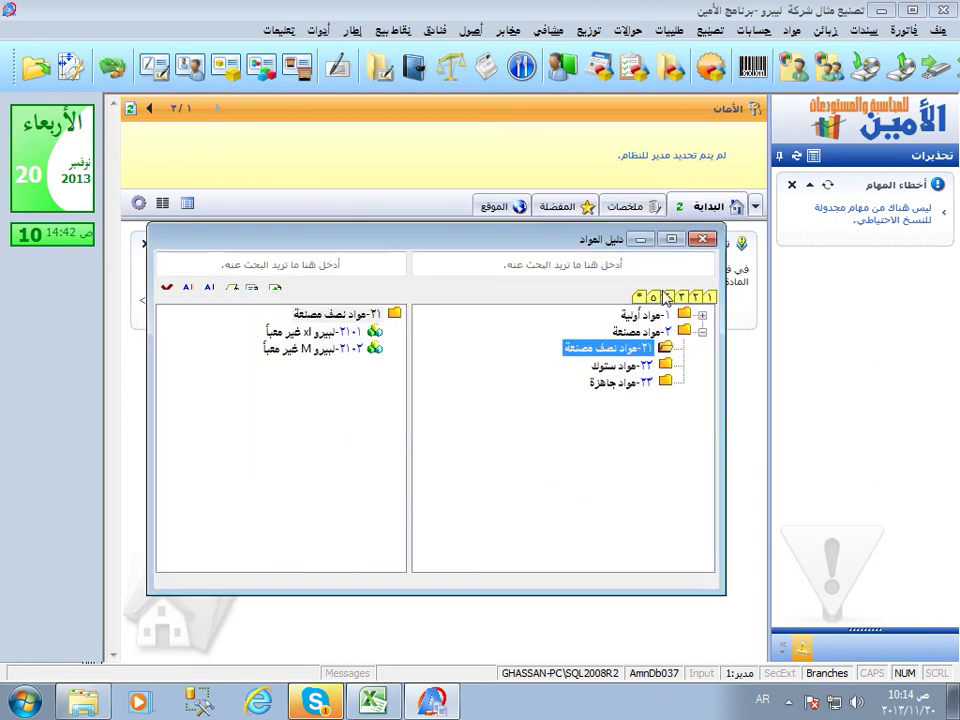
- Close the materials guide and view the semi-finished materials group setting in the program's manufacturing options (التصنيع)
click(696, 230)
click(318, 30)
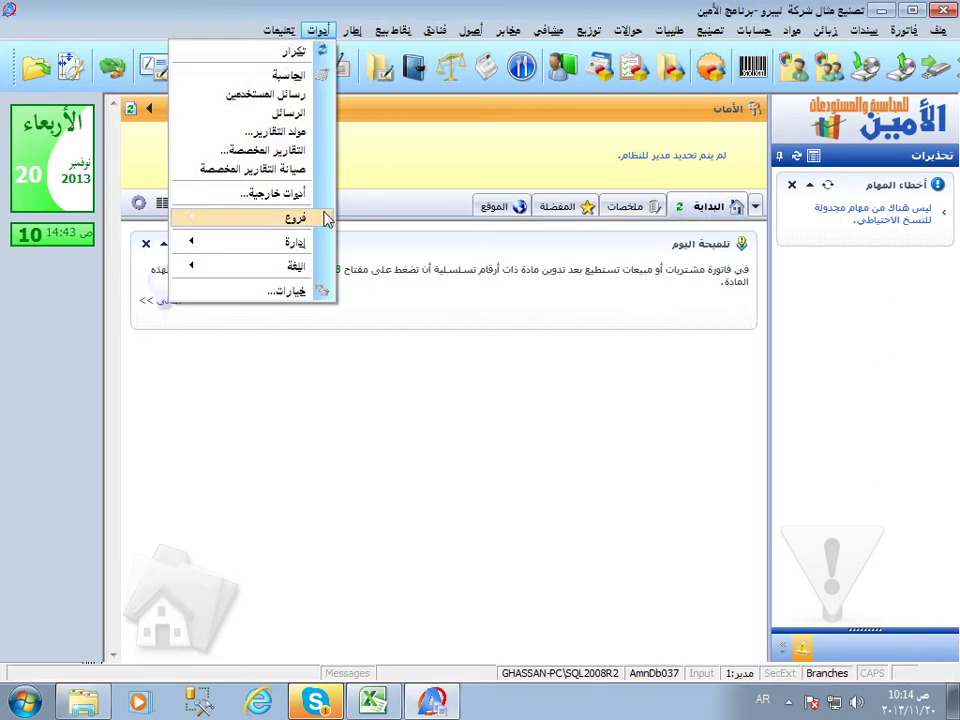
click(302, 295)
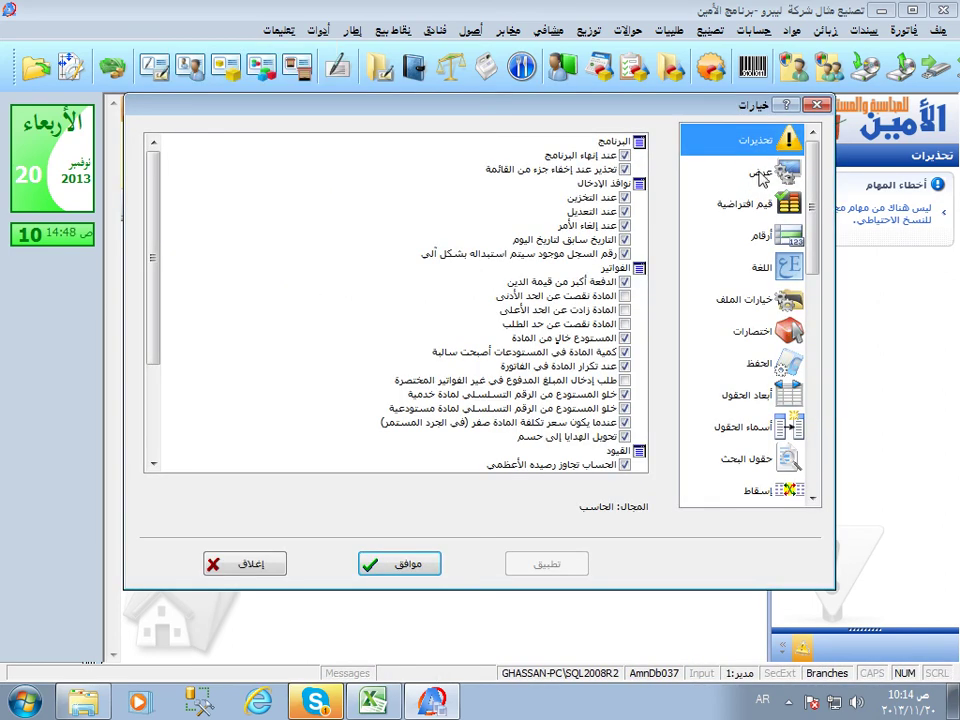
drag(814, 210, 795, 340)
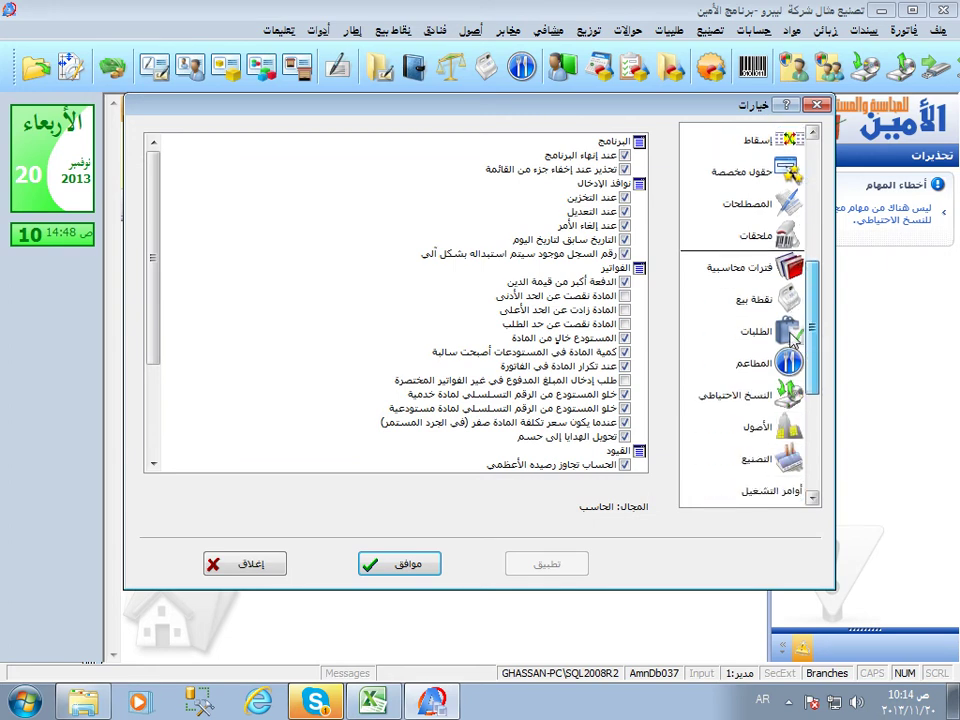
click(744, 458)
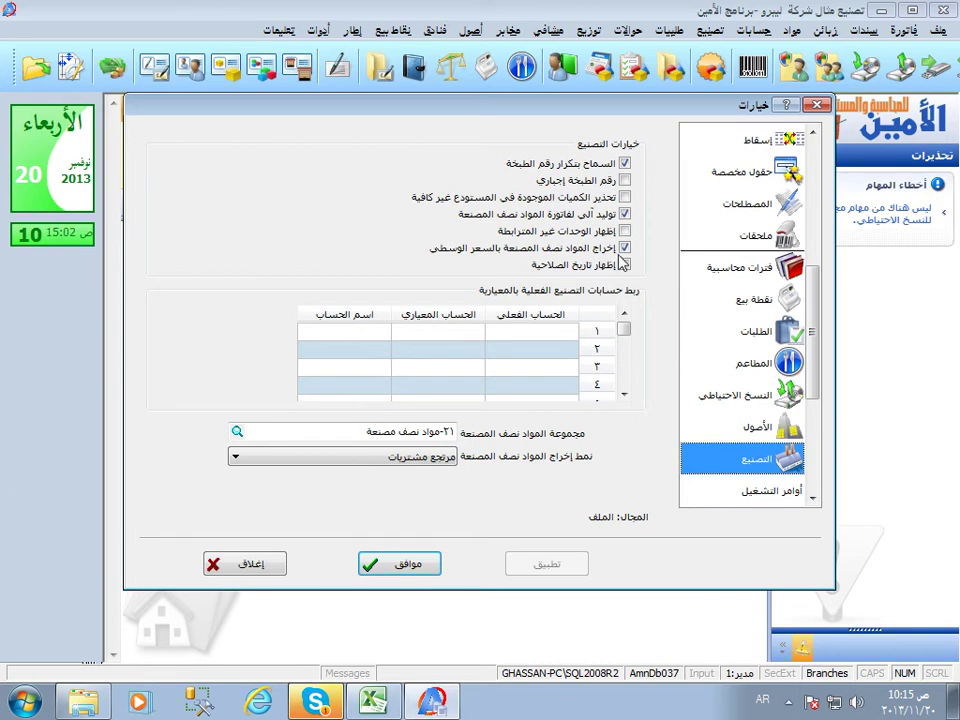
click(328, 432)
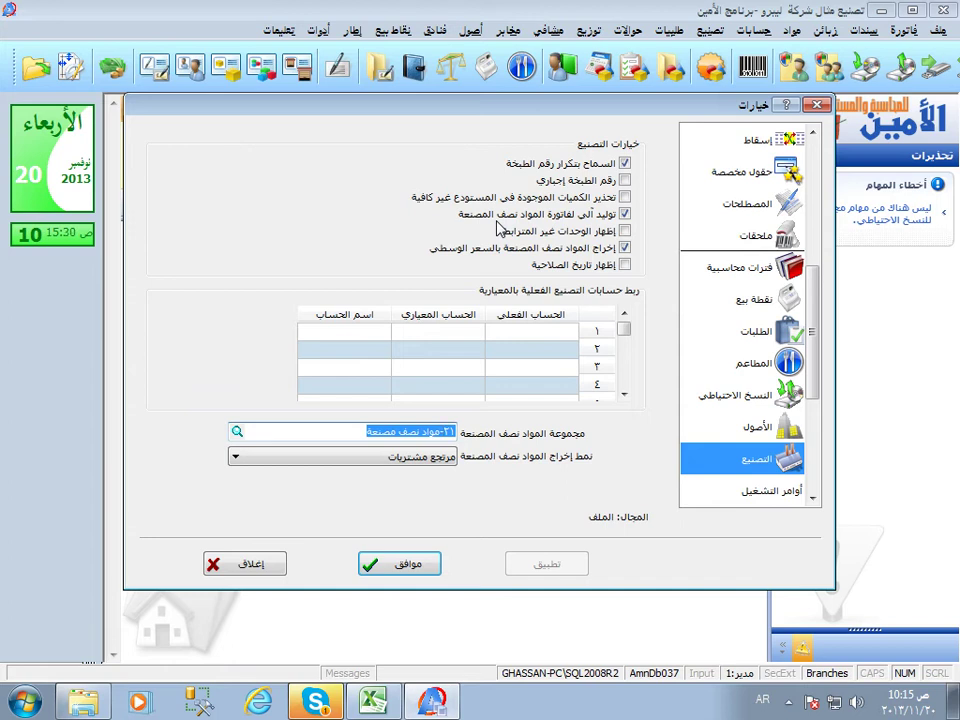
click(428, 431)
drag(428, 431, 447, 425)
click(339, 429)
drag(343, 429, 489, 430)
click(358, 431)
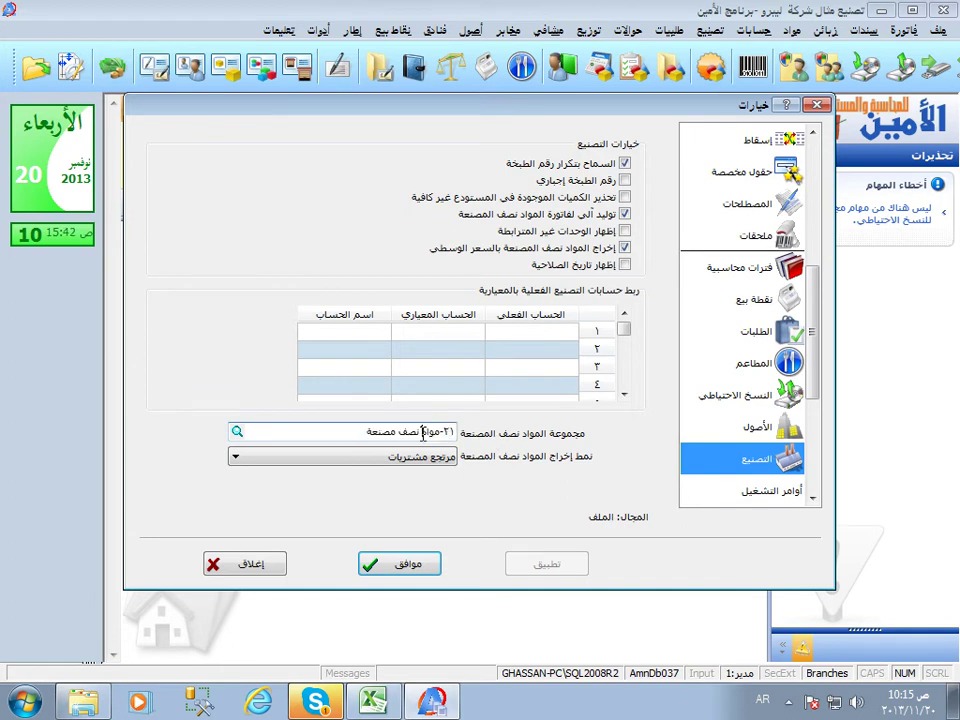
drag(343, 433, 483, 442)
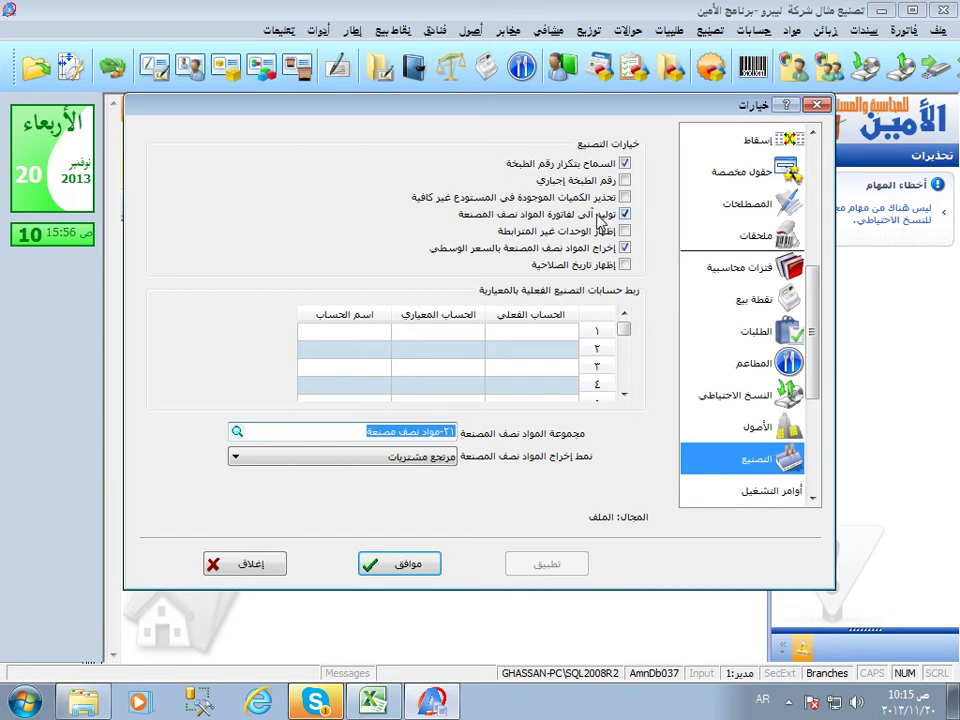
- Turn off issuing semi-finished materials at the average price, keep مرتجع مشتريات as their output type, and save the options
click(624, 248)
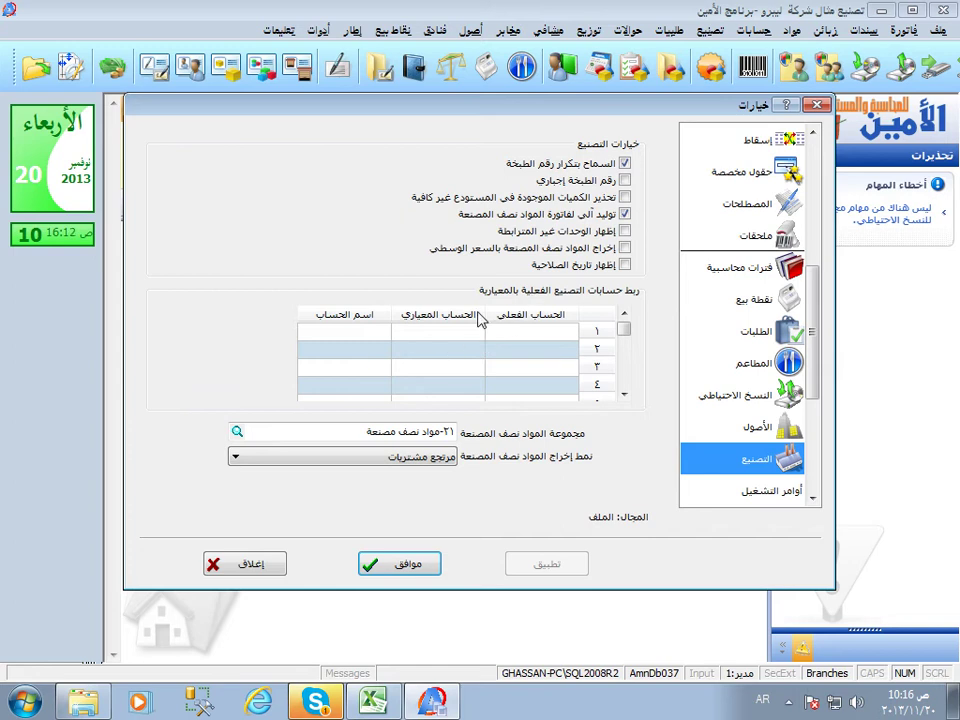
click(443, 466)
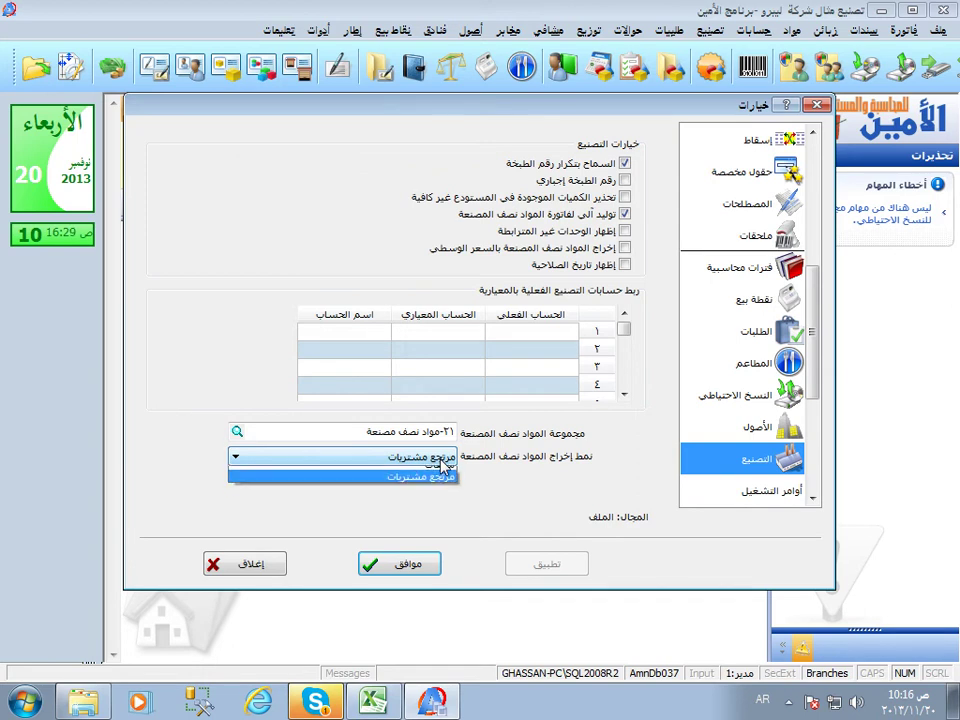
click(439, 487)
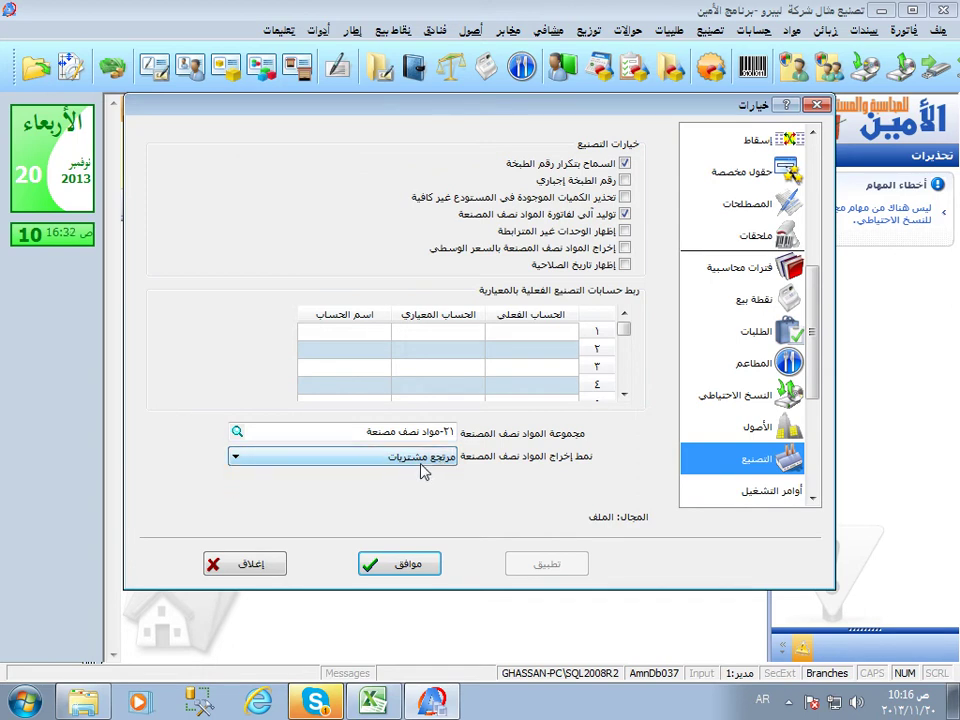
click(422, 464)
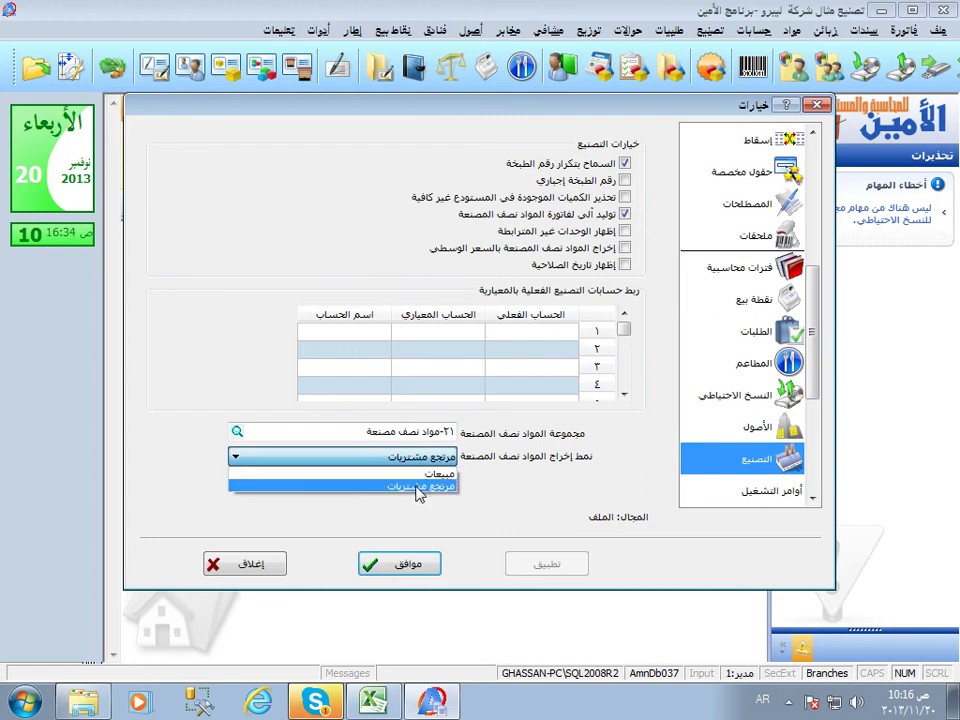
click(418, 487)
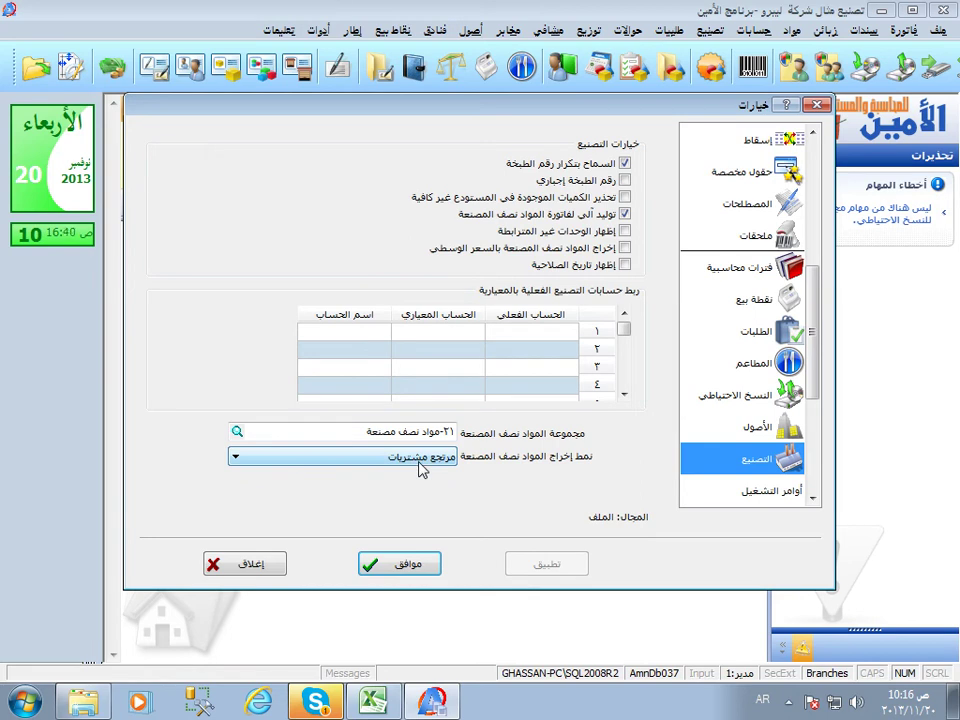
click(420, 465)
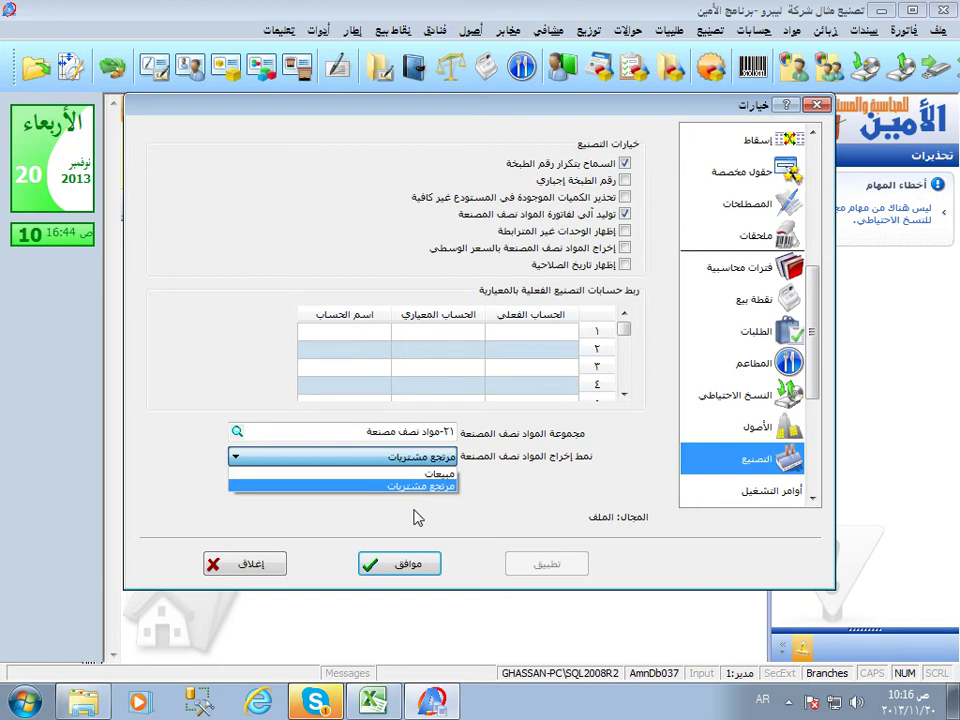
click(418, 518)
click(418, 457)
click(418, 488)
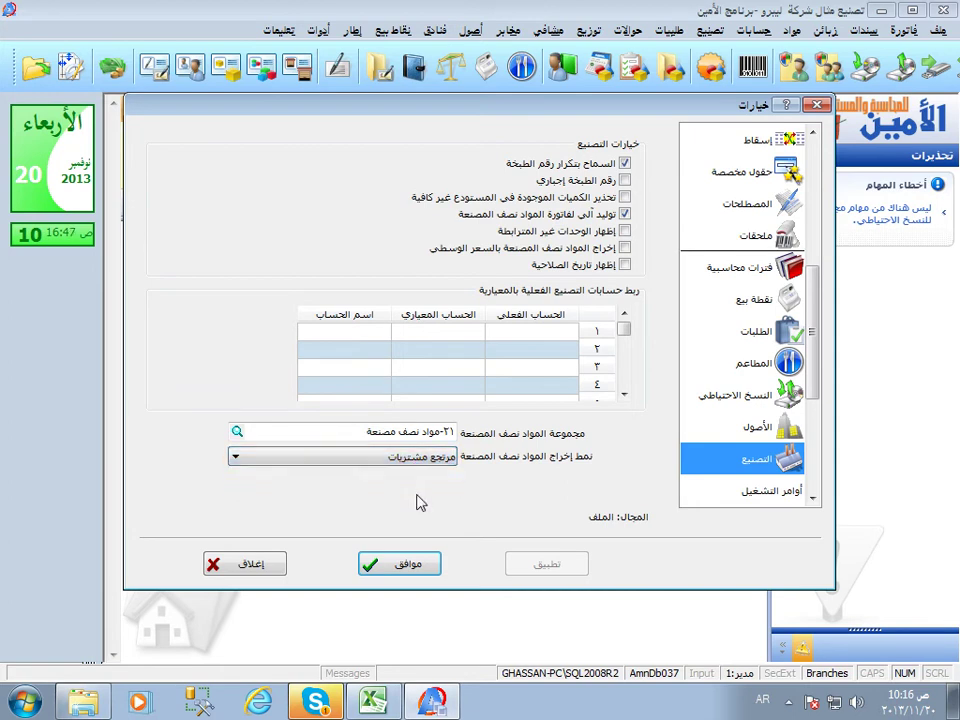
click(414, 434)
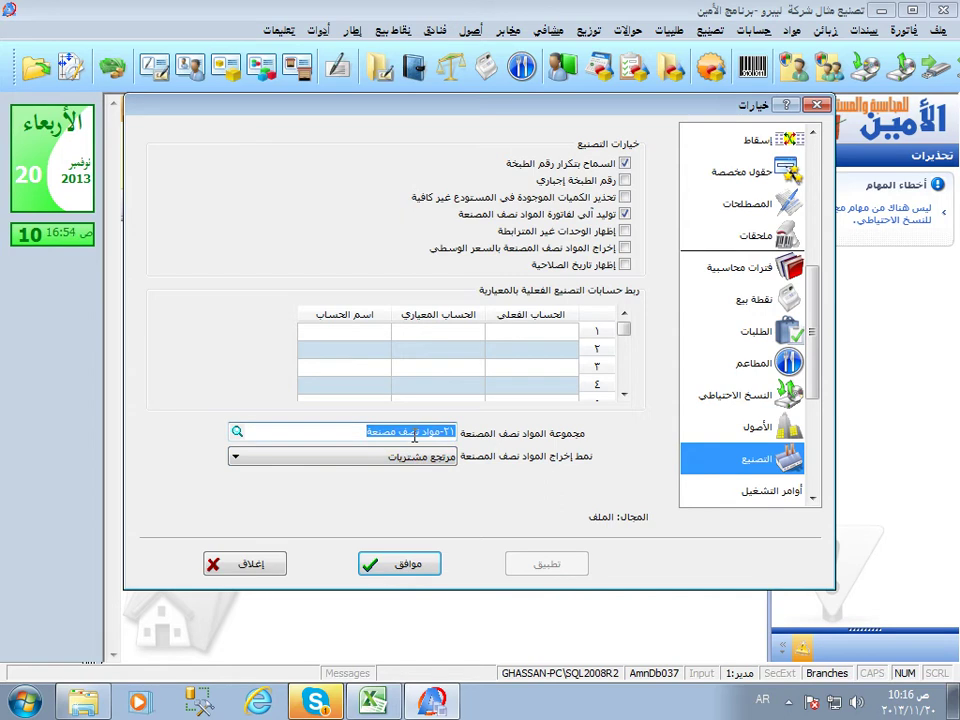
click(414, 434)
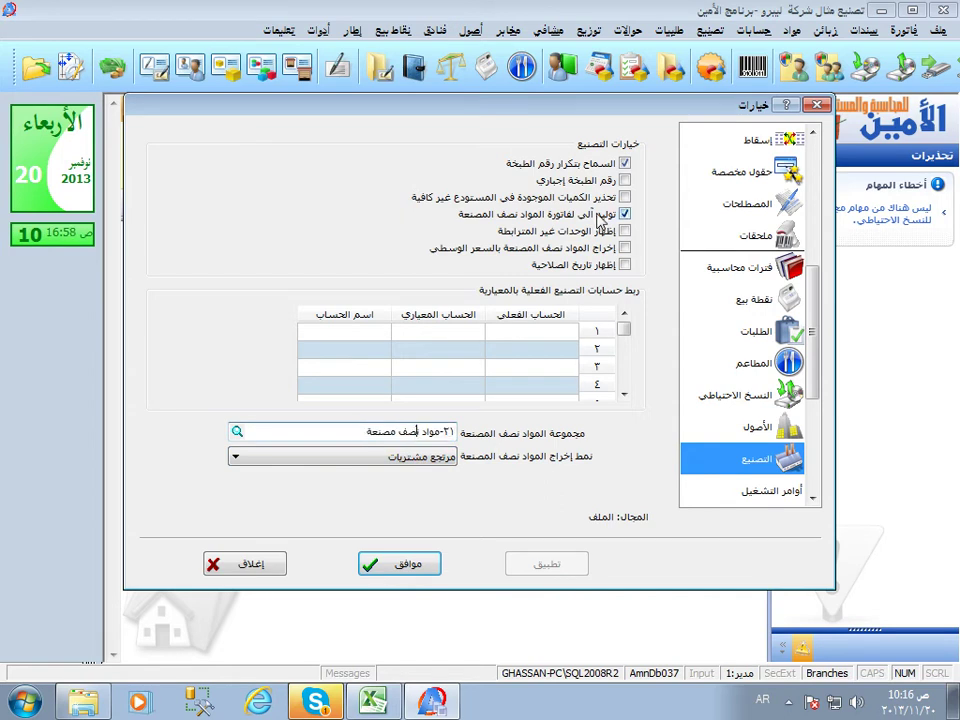
click(377, 563)
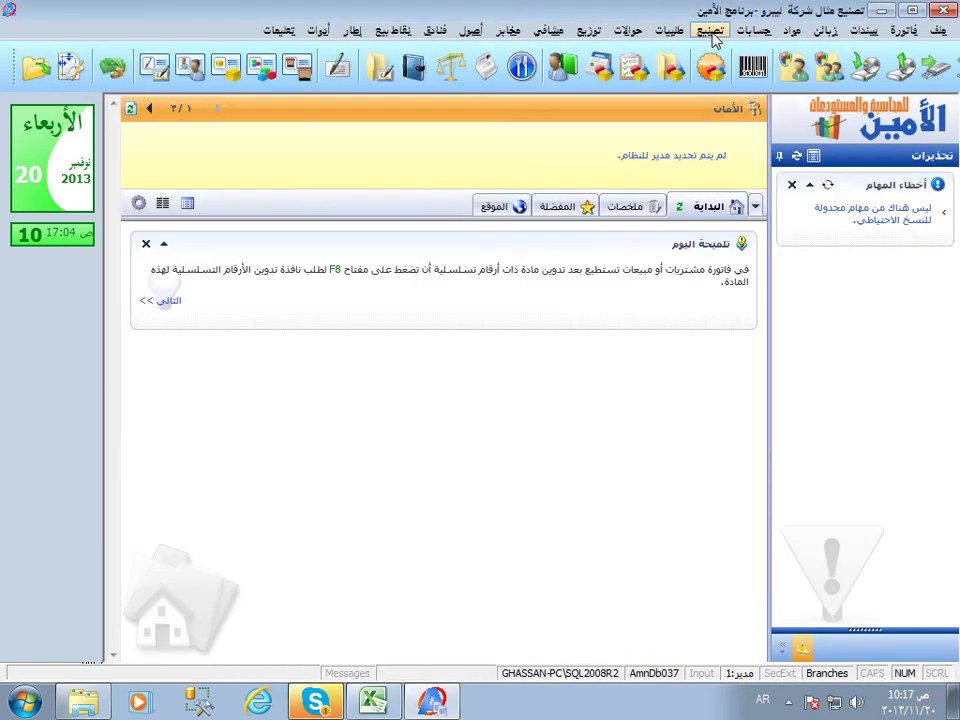
- Open the manufacturing operation form (عملية تصنيع) and browse from operation 1 to operation 2 for model ليبرو XL
click(710, 30)
mouse_move(675, 185)
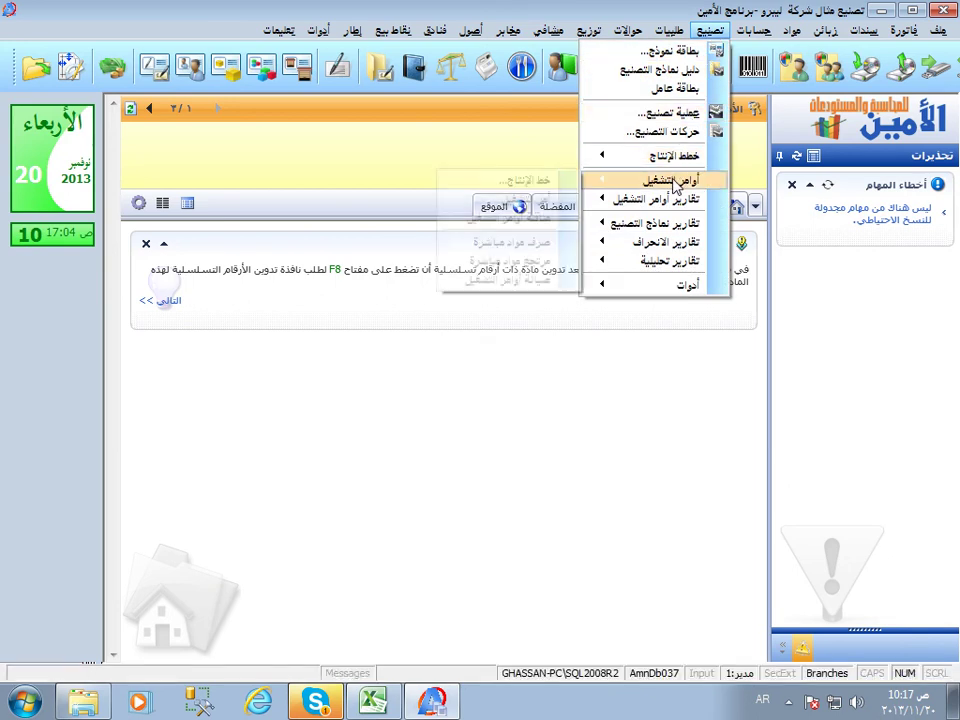
click(668, 113)
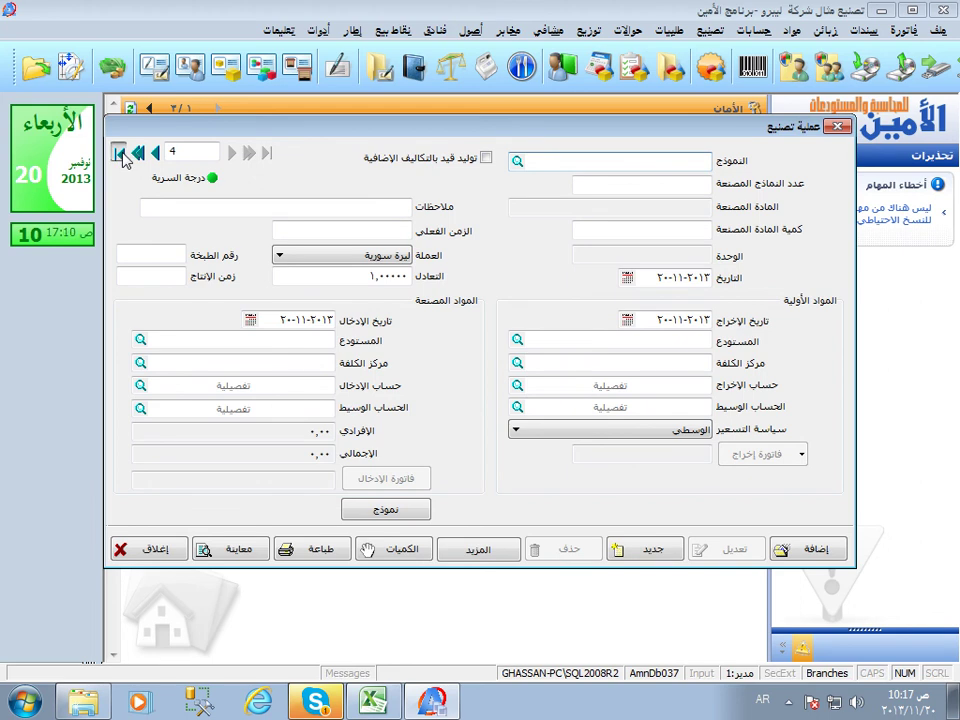
click(120, 153)
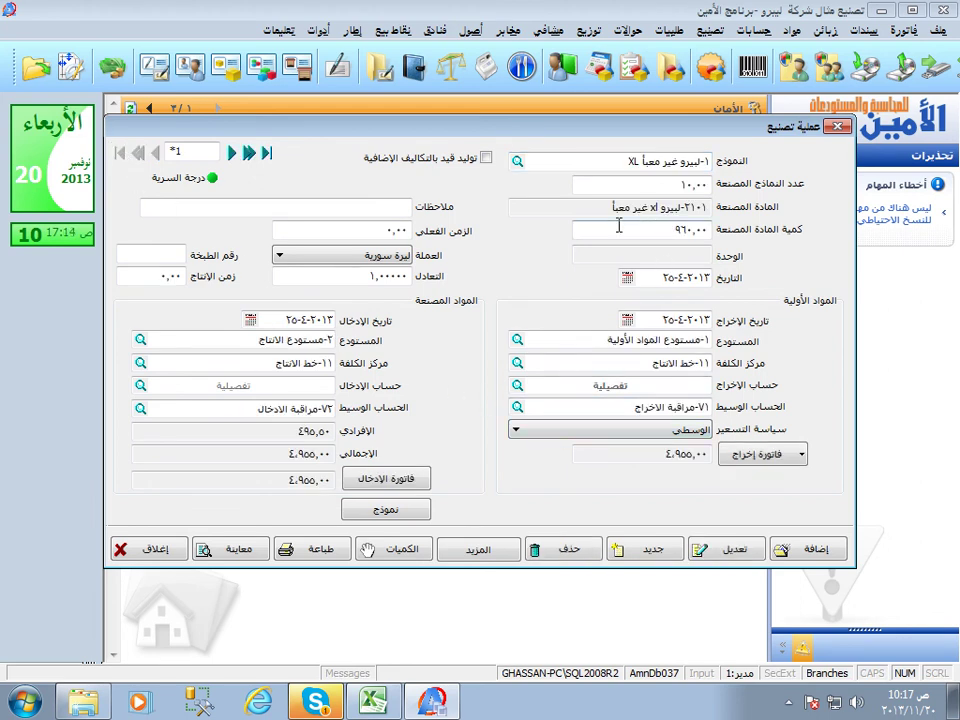
click(231, 153)
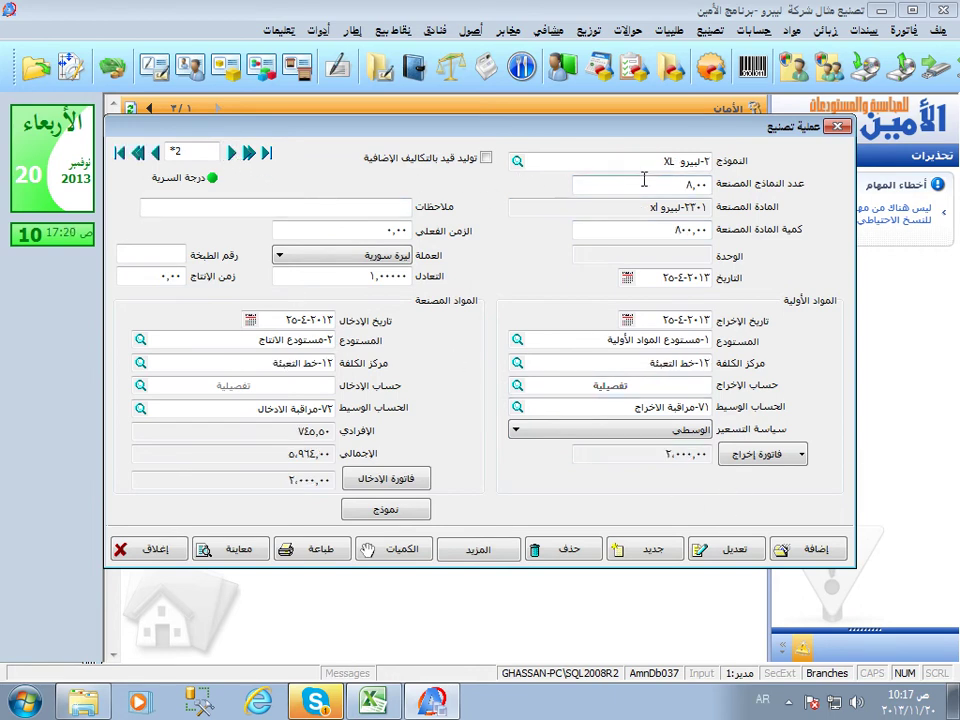
- View the raw-materials output invoice of operation 2, check its material rows, and move its window aside
click(758, 455)
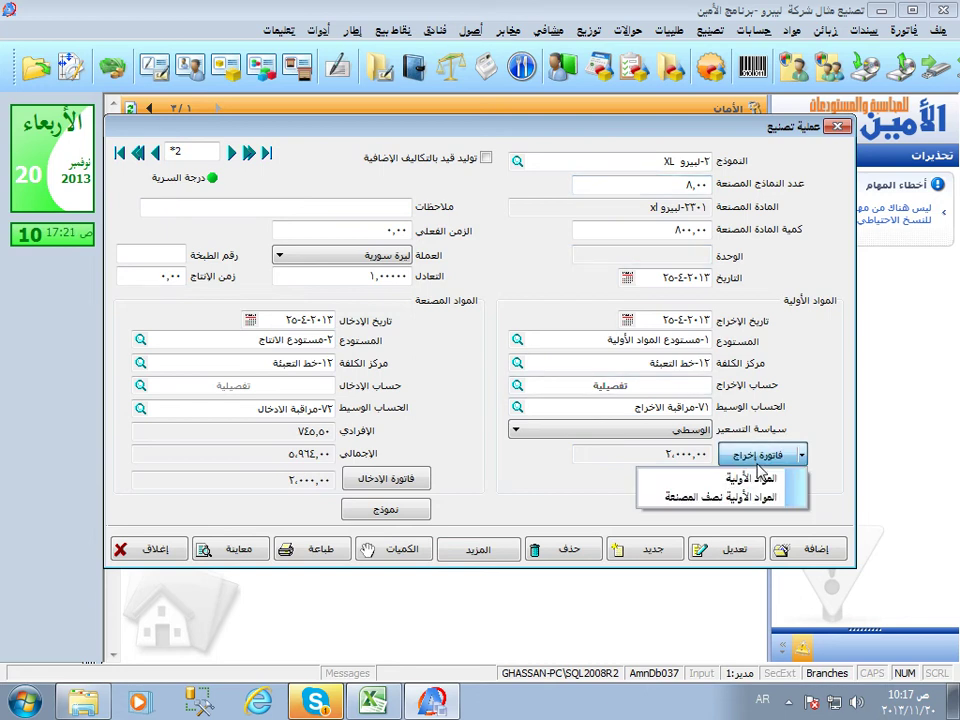
click(745, 478)
click(680, 277)
click(678, 293)
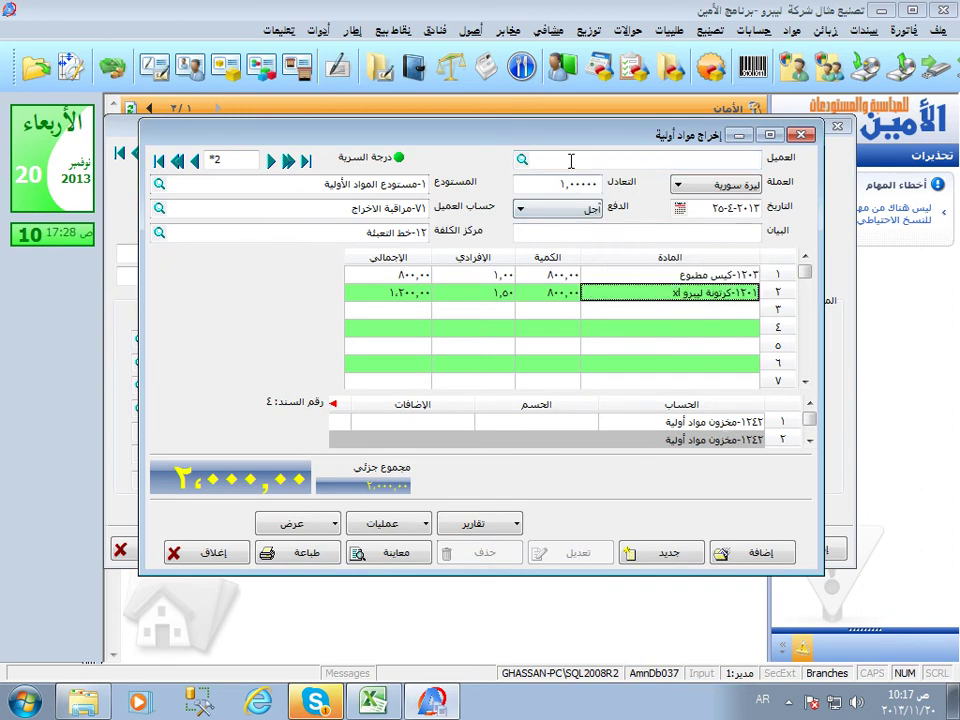
drag(564, 143, 355, 70)
- Open operation 2's semi-finished materials output invoice, and return to the raw-materials invoice to check its two material rows
click(797, 454)
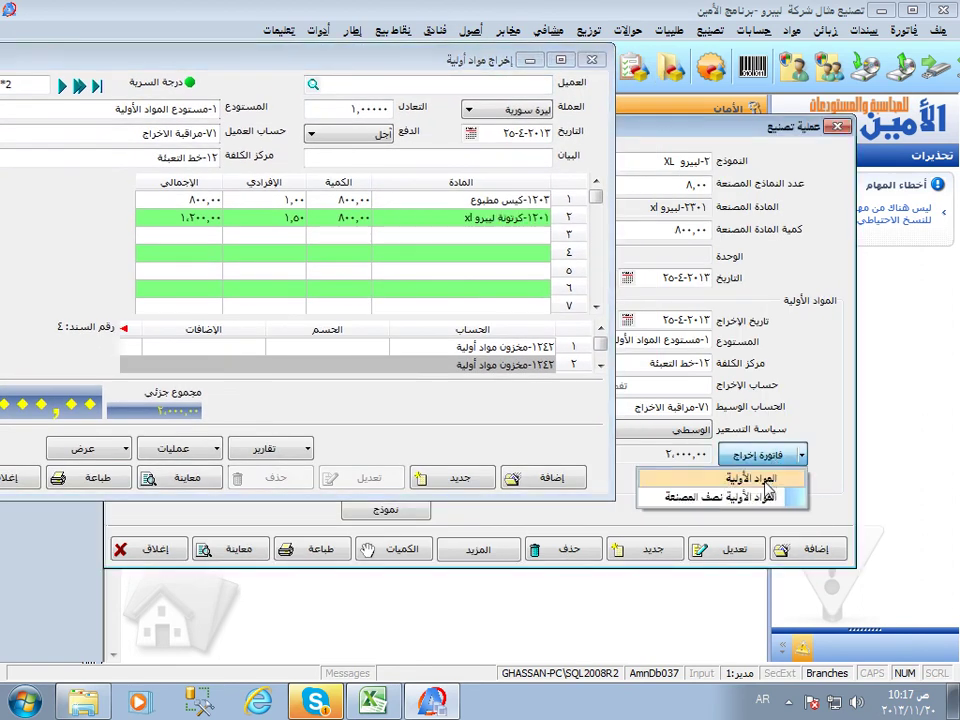
click(700, 438)
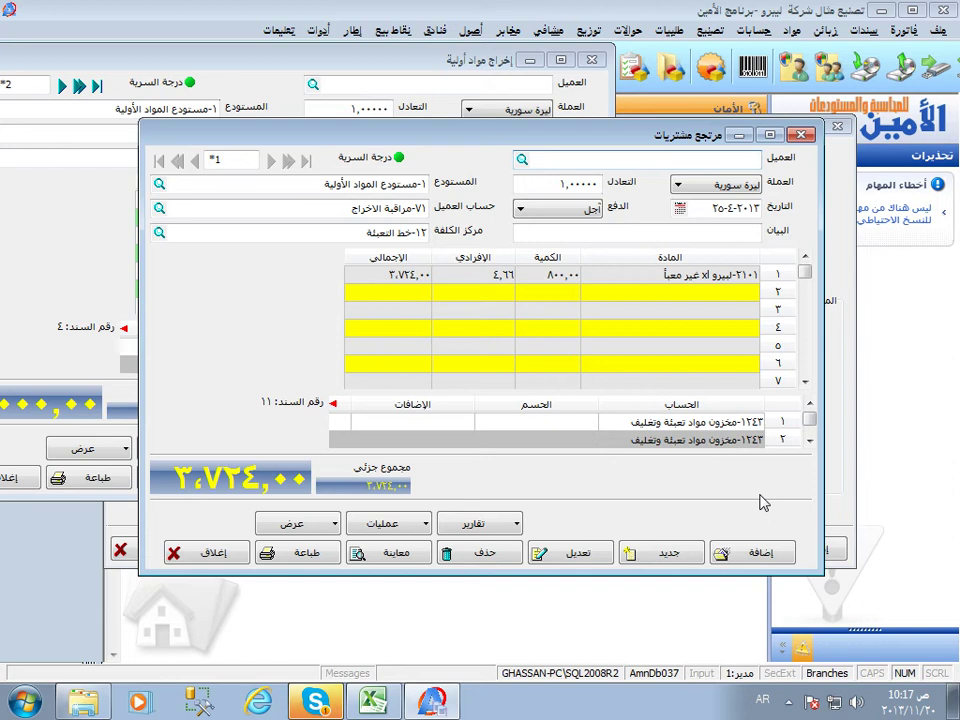
click(91, 186)
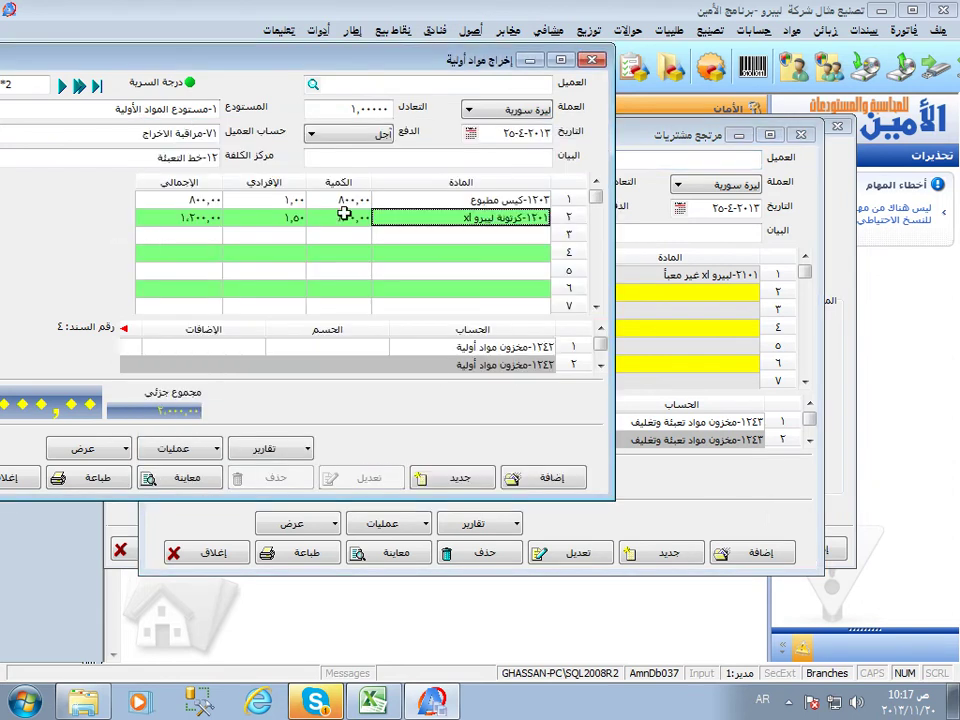
click(314, 217)
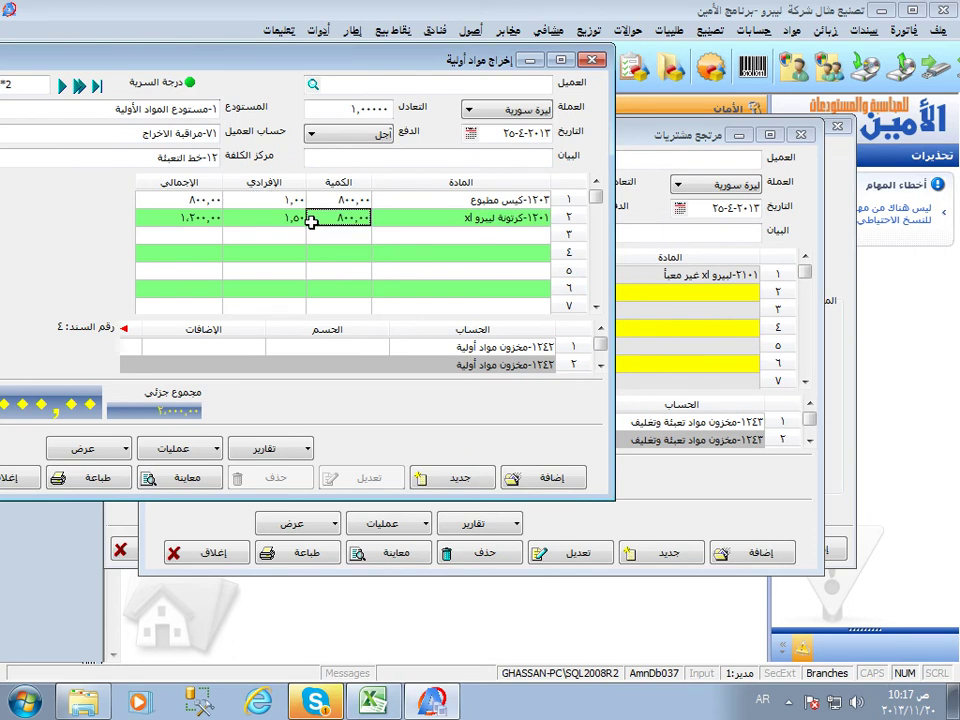
click(377, 200)
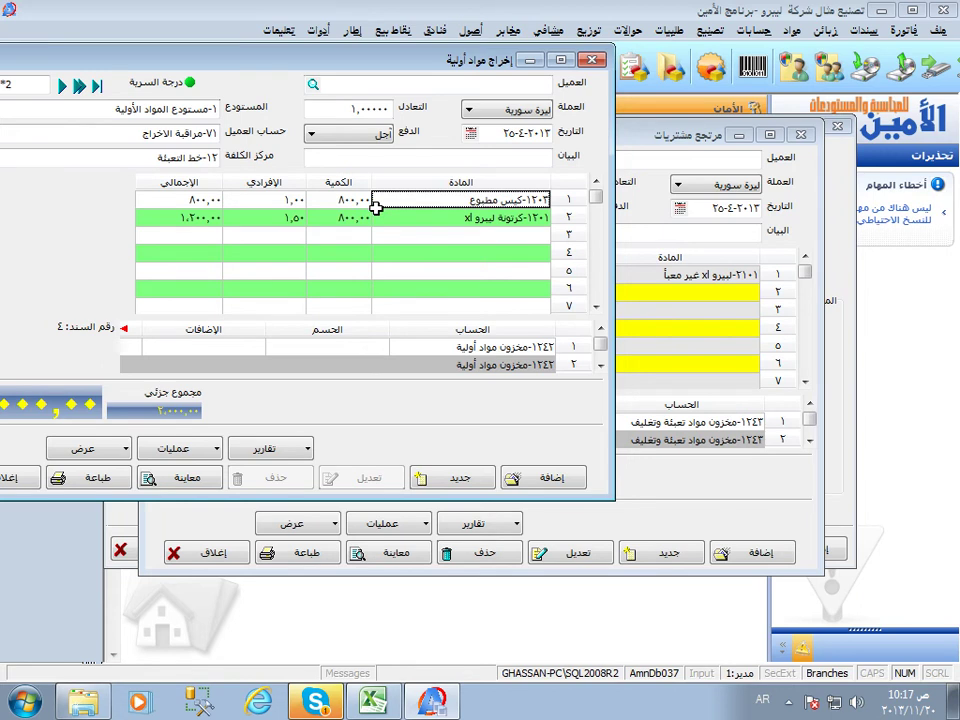
- Examine the unit price of the unpacked Libero XL in the purchase-return invoice, then close both output invoices
drag(286, 54, 448, 365)
click(482, 290)
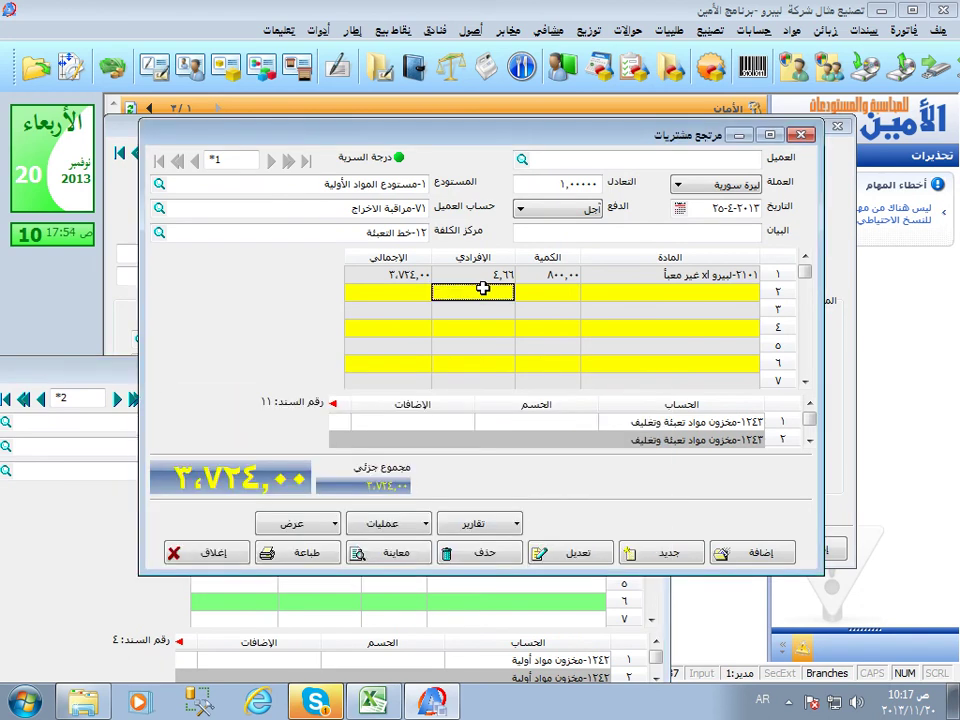
click(489, 275)
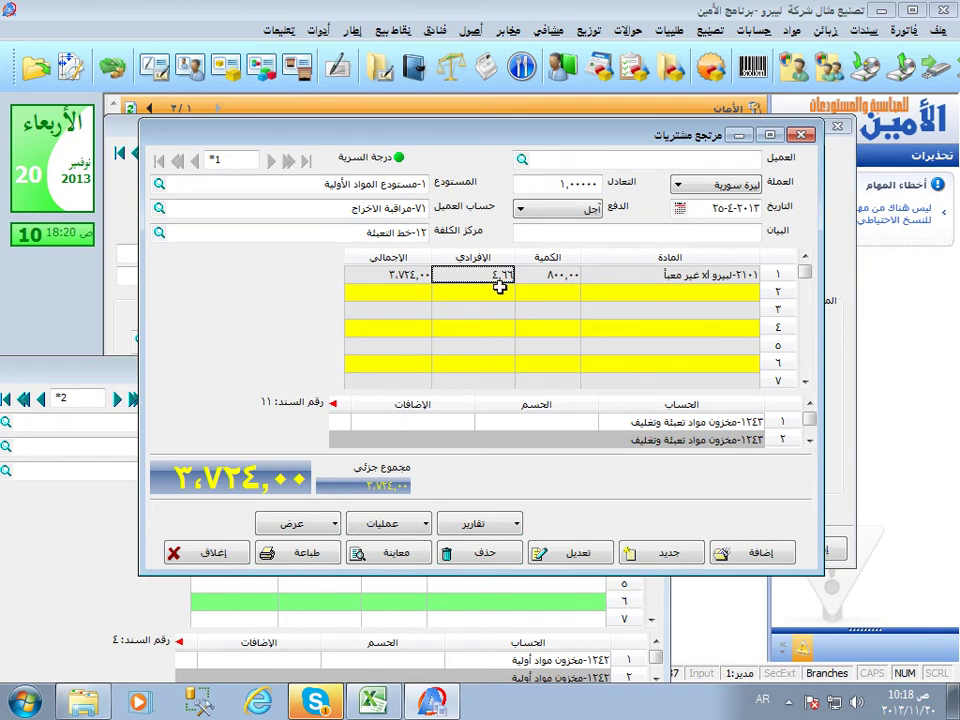
drag(551, 134, 708, 117)
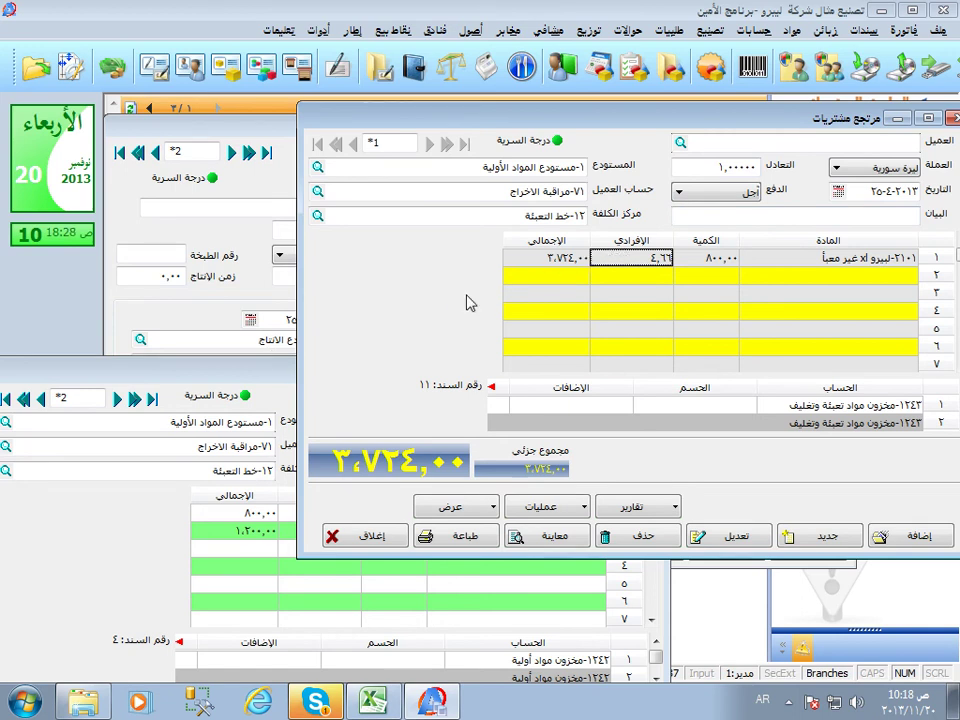
click(364, 536)
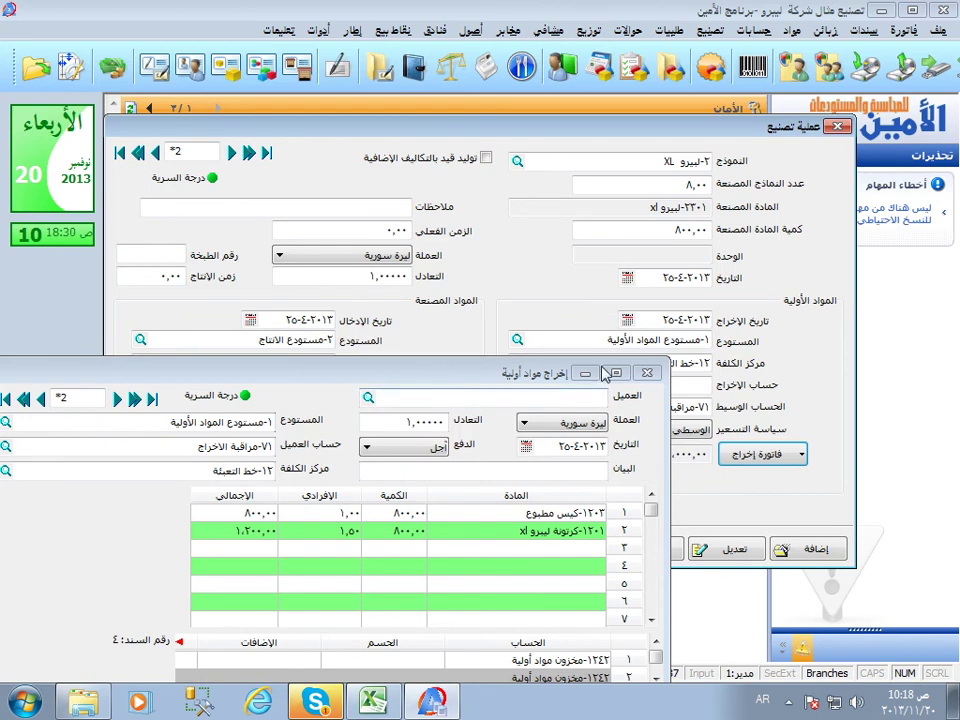
click(648, 372)
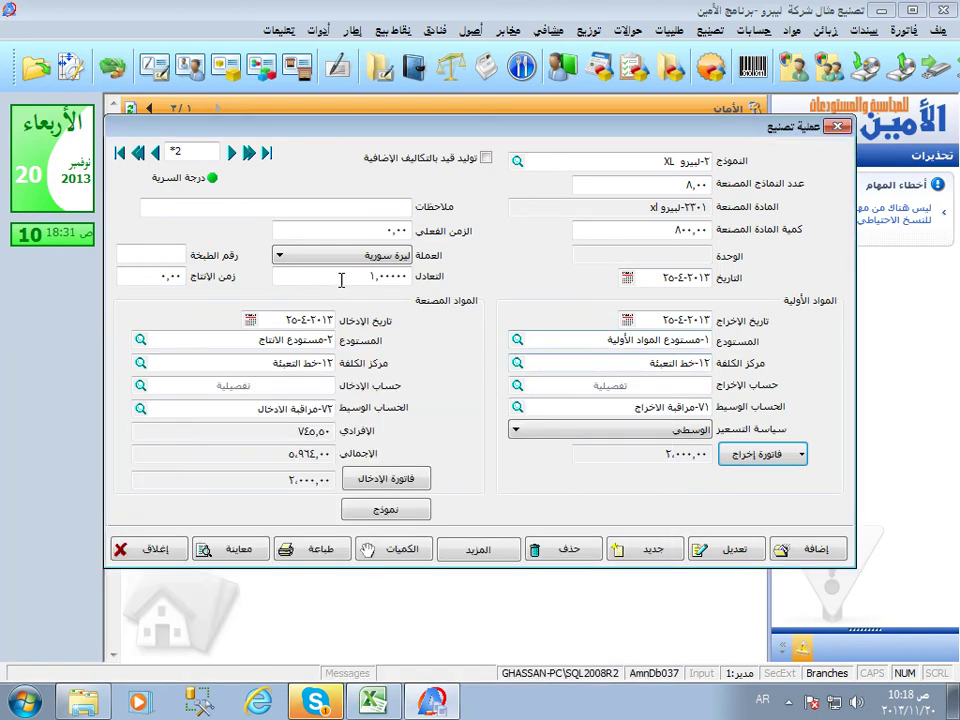
- Set the quantity of raw material 1102-كارز أبيض to 23 in operation 1's model and save the operation, accepting the earlier date
click(120, 153)
click(386, 509)
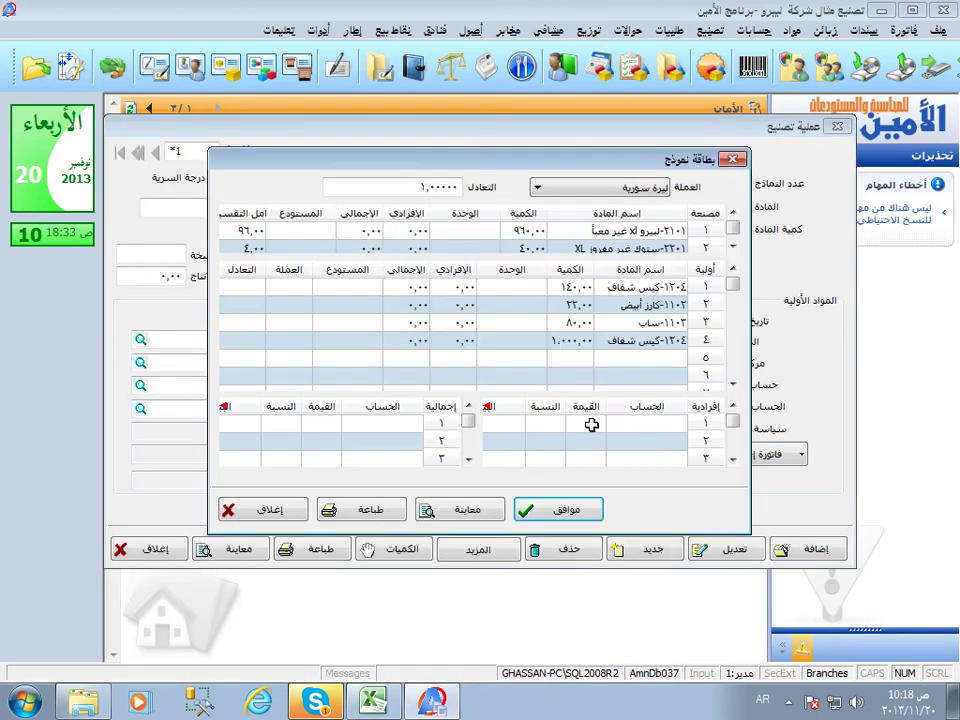
click(568, 306)
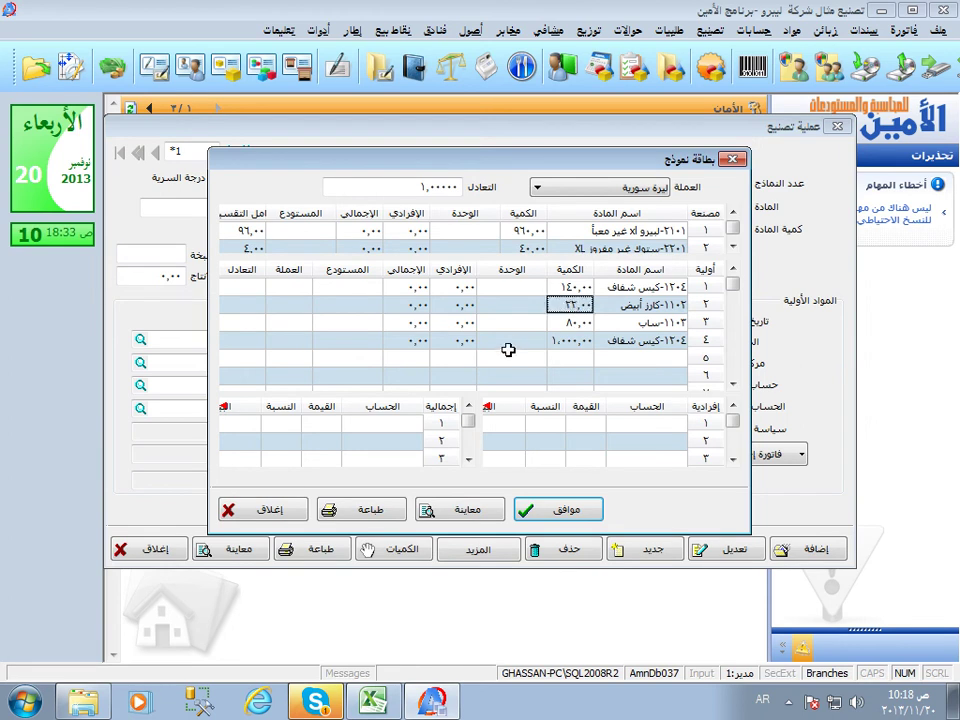
text(22)
key(Return)
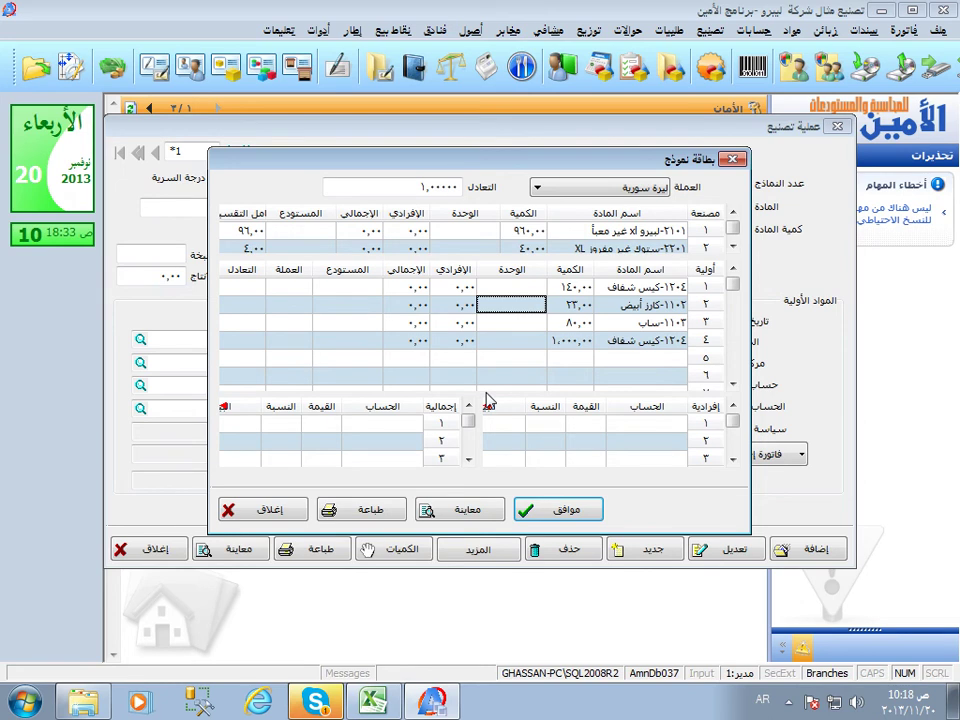
click(557, 305)
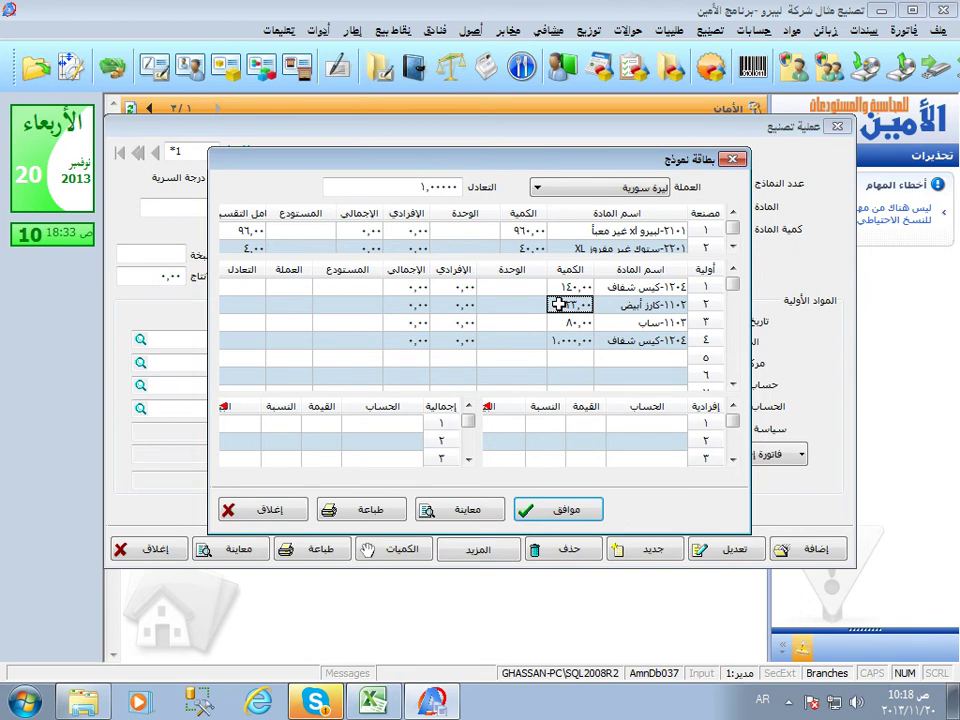
click(570, 513)
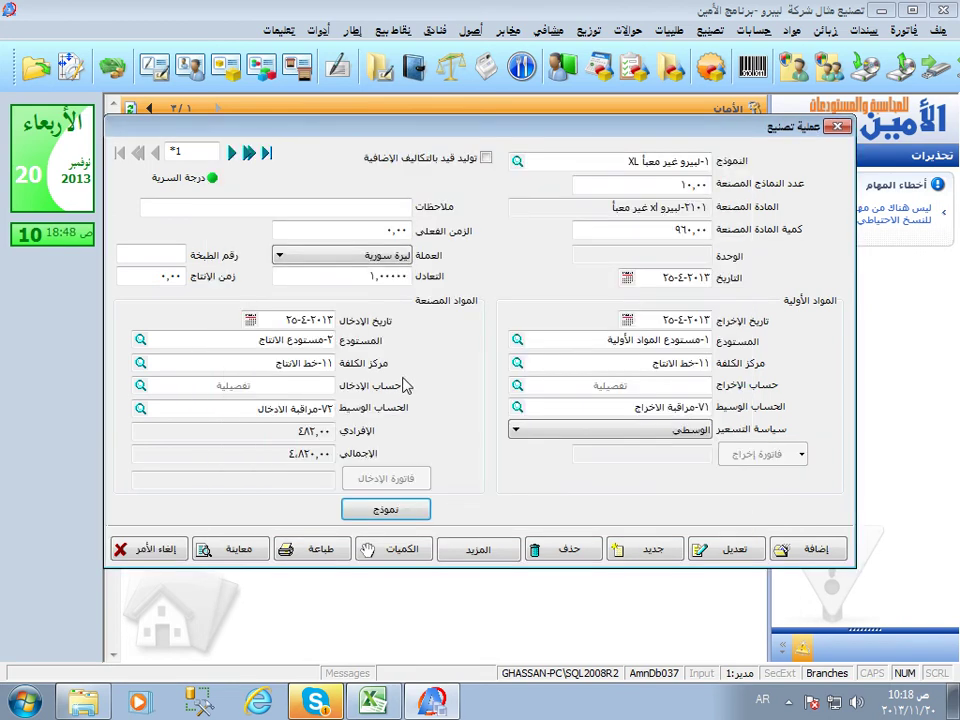
click(737, 551)
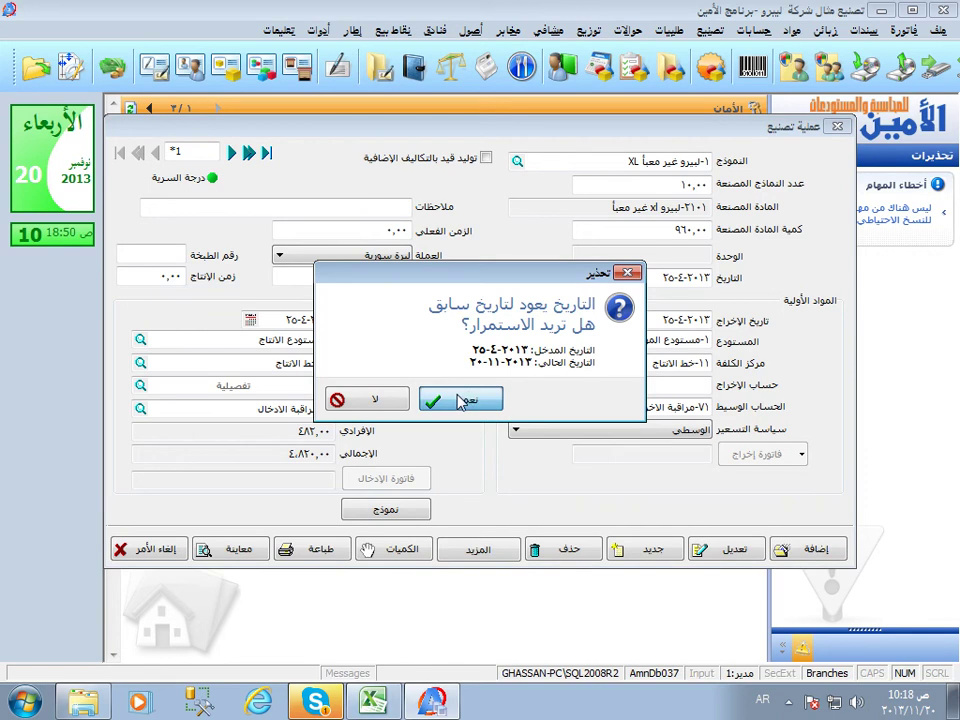
click(463, 400)
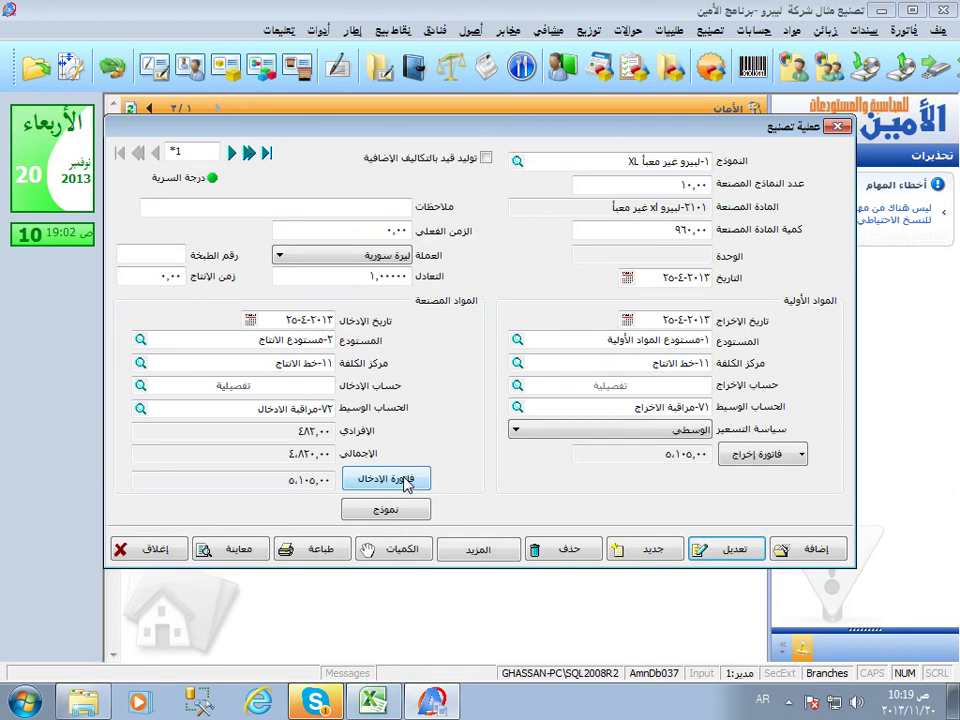
- Open operation 1's finished-goods input invoice, check the unit price of the unpacked Libero XL, and close the invoice
click(405, 480)
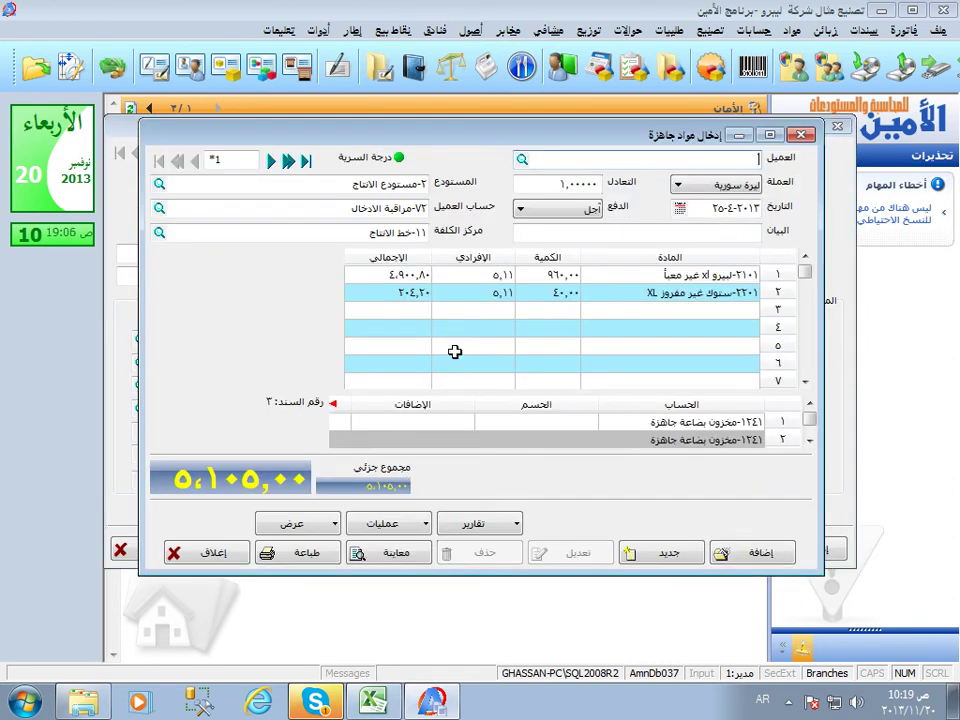
click(484, 276)
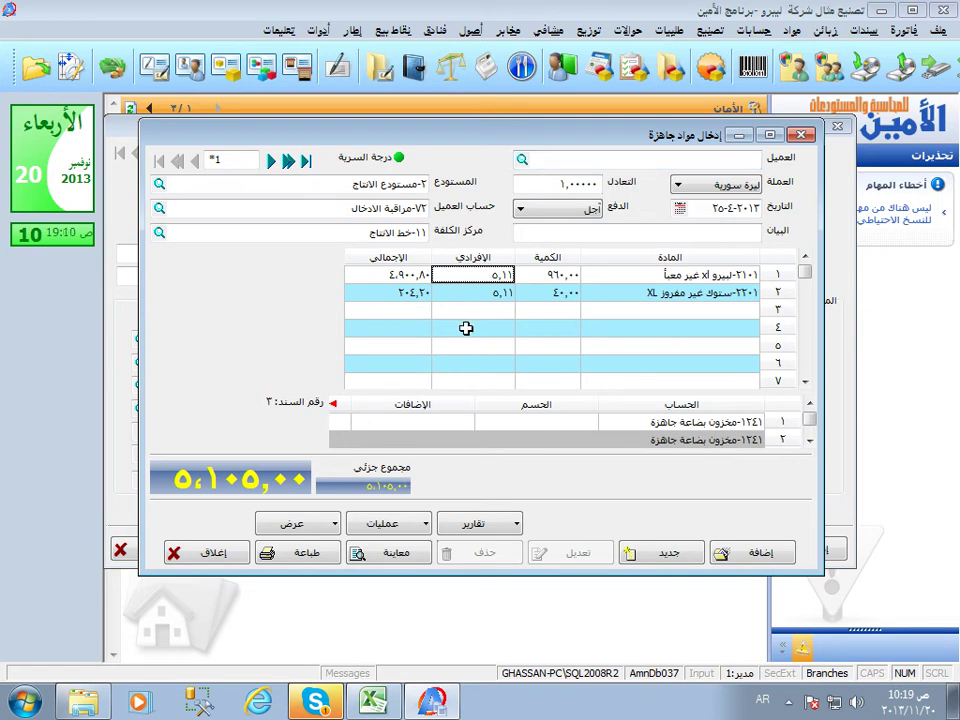
click(218, 557)
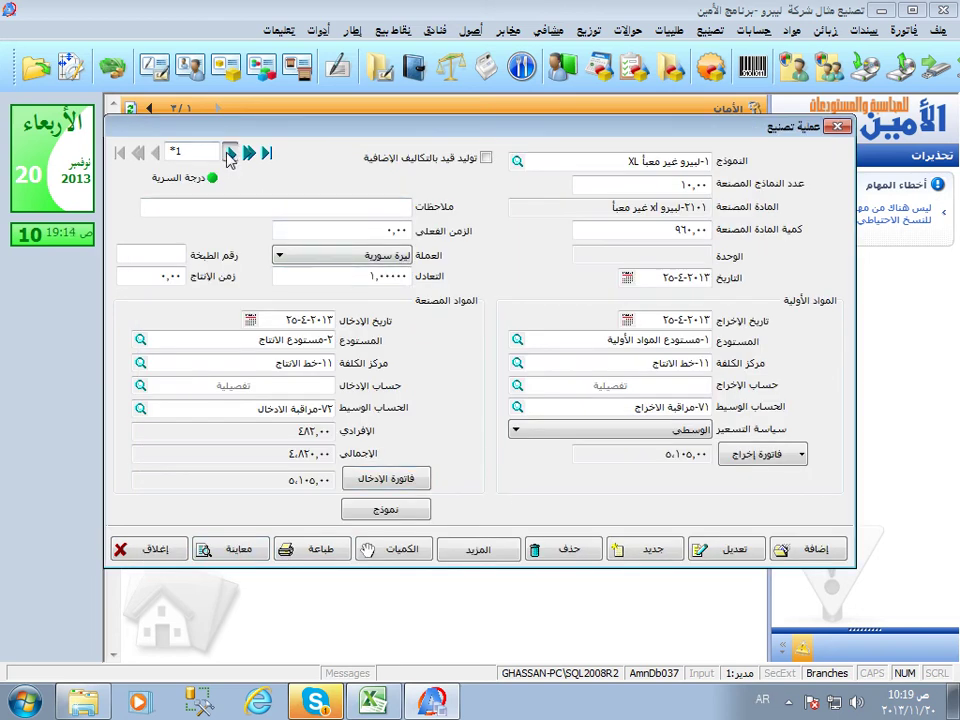
- Go to operation 2 and check the unpacked Libero XL's unit price in its semi-finished materials output invoice
click(230, 153)
click(784, 456)
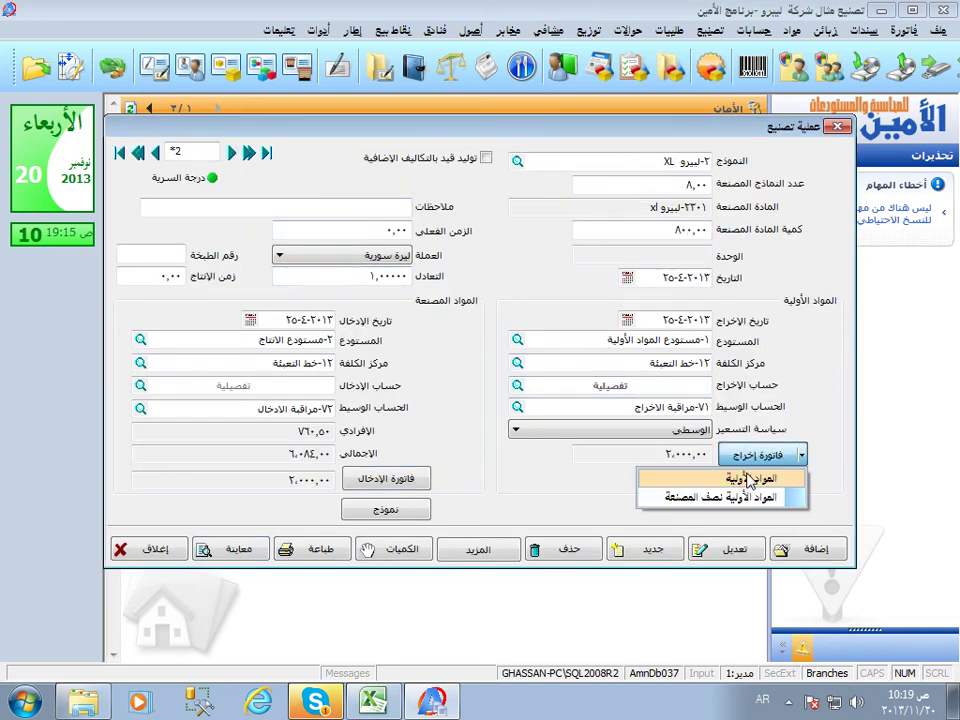
click(688, 496)
click(495, 277)
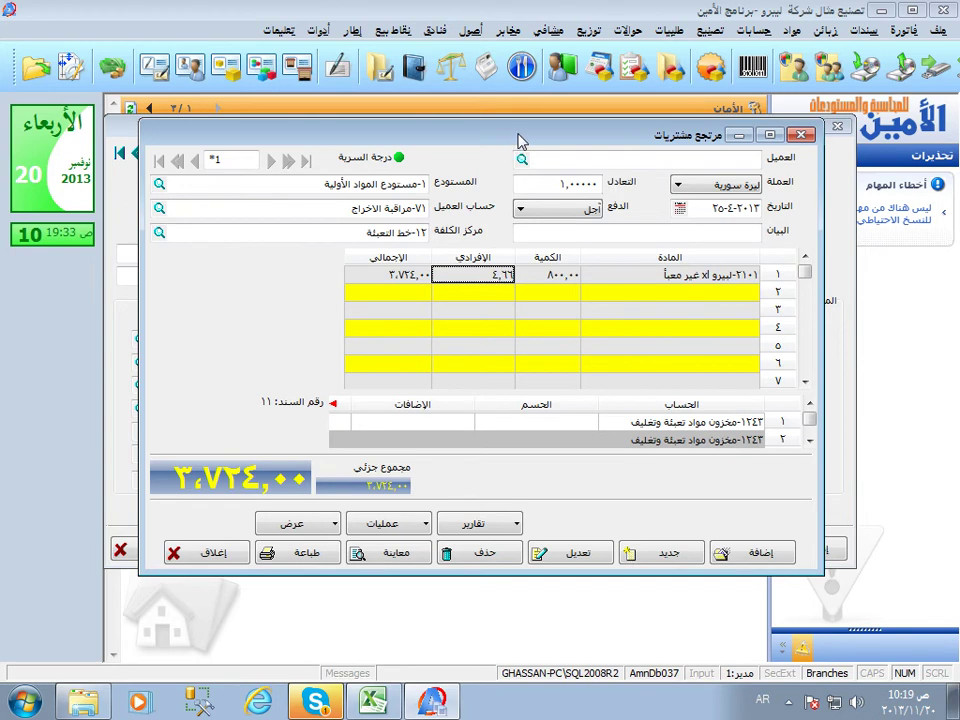
- Move the purchase-return invoice aside, check the material and quantity of its first row, and close the invoice
drag(521, 140, 521, 425)
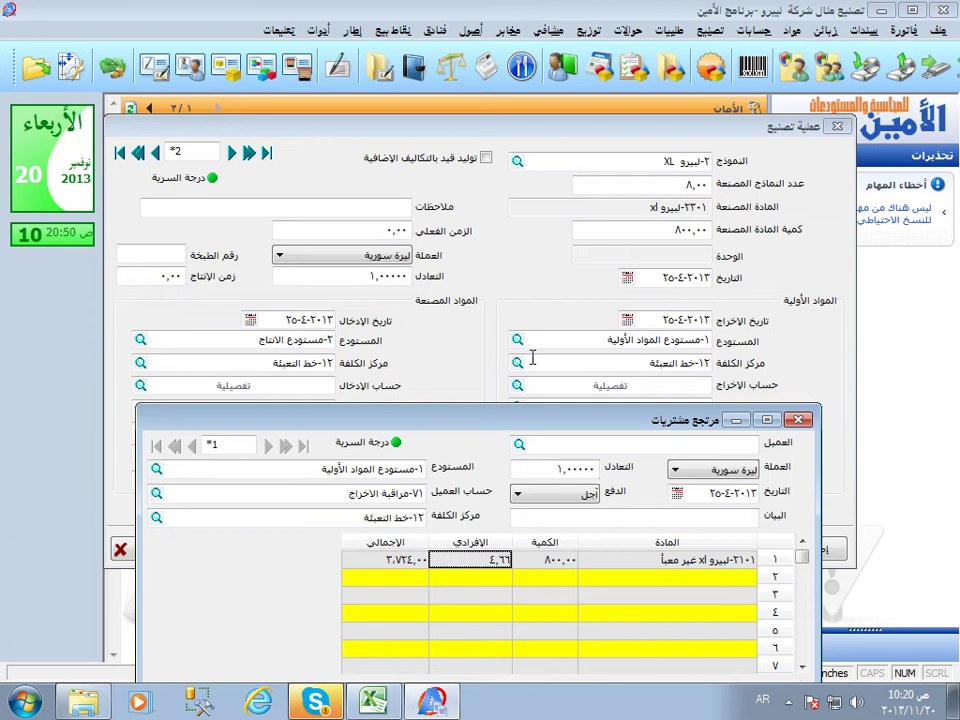
click(612, 563)
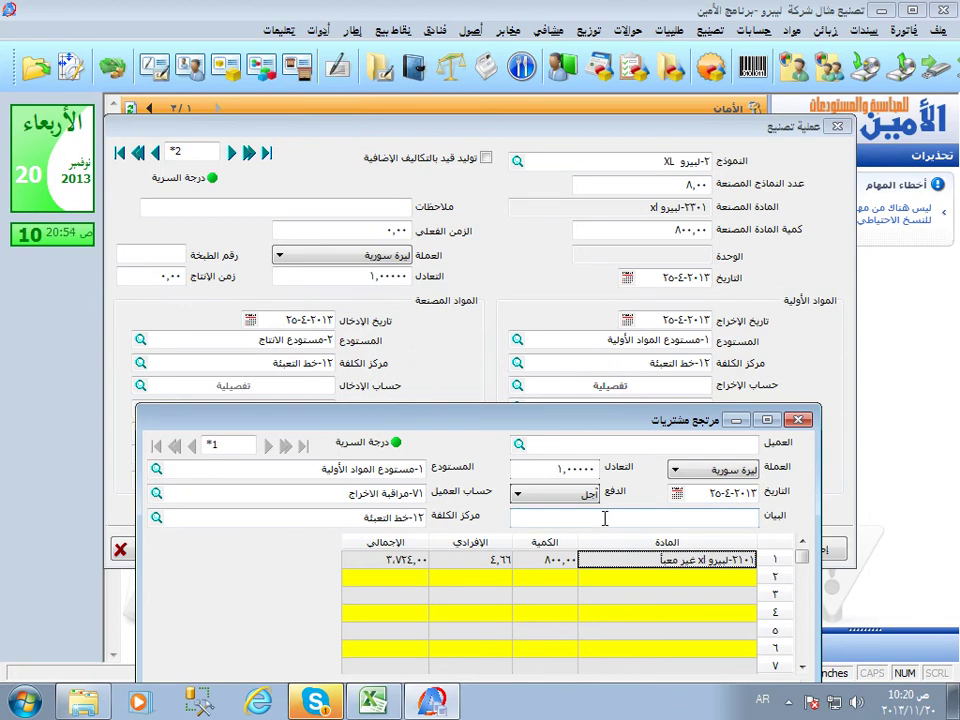
drag(650, 419, 664, 325)
click(528, 463)
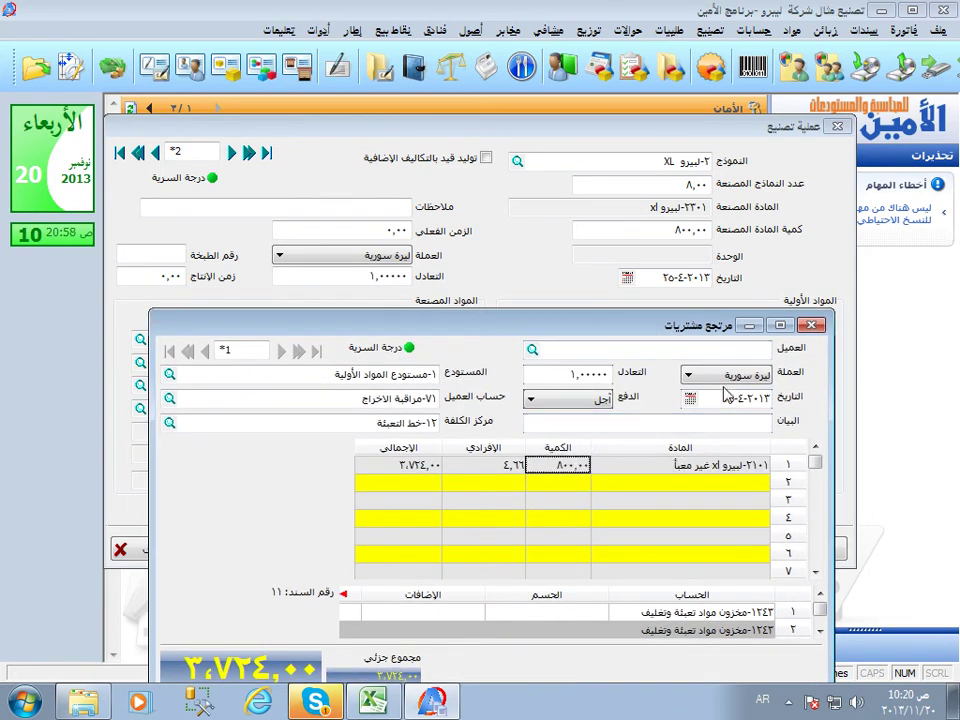
click(812, 323)
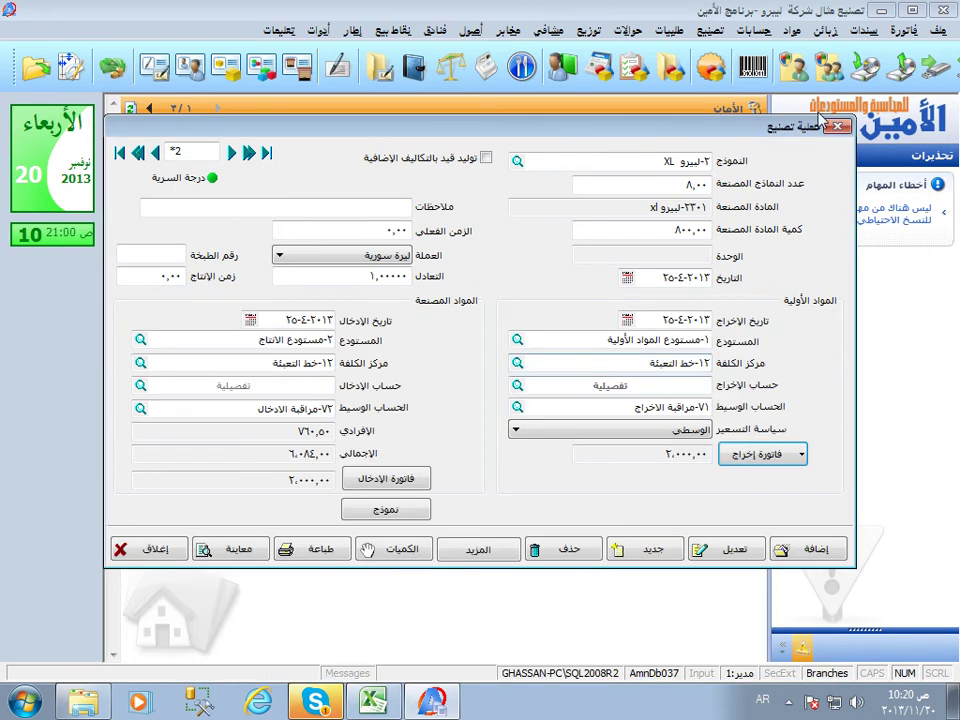
- Calculate the manufactured-materials cost deviation report (انحراف تكلفة المواد المصنعة) with its default accounts and dates
click(792, 30)
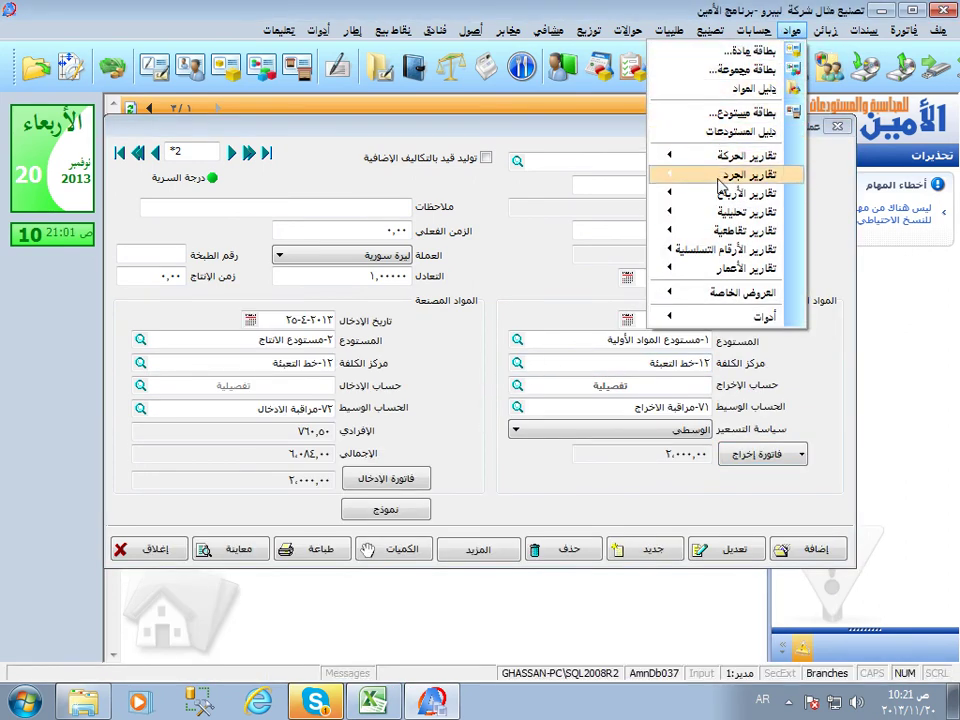
mouse_move(728, 216)
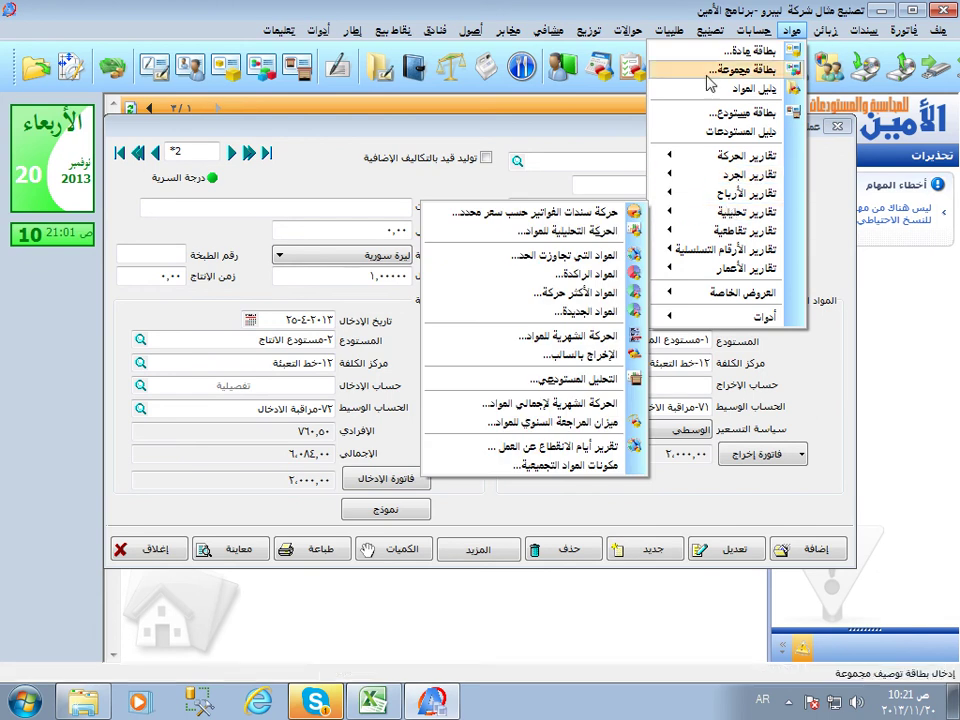
mouse_move(710, 30)
mouse_move(675, 245)
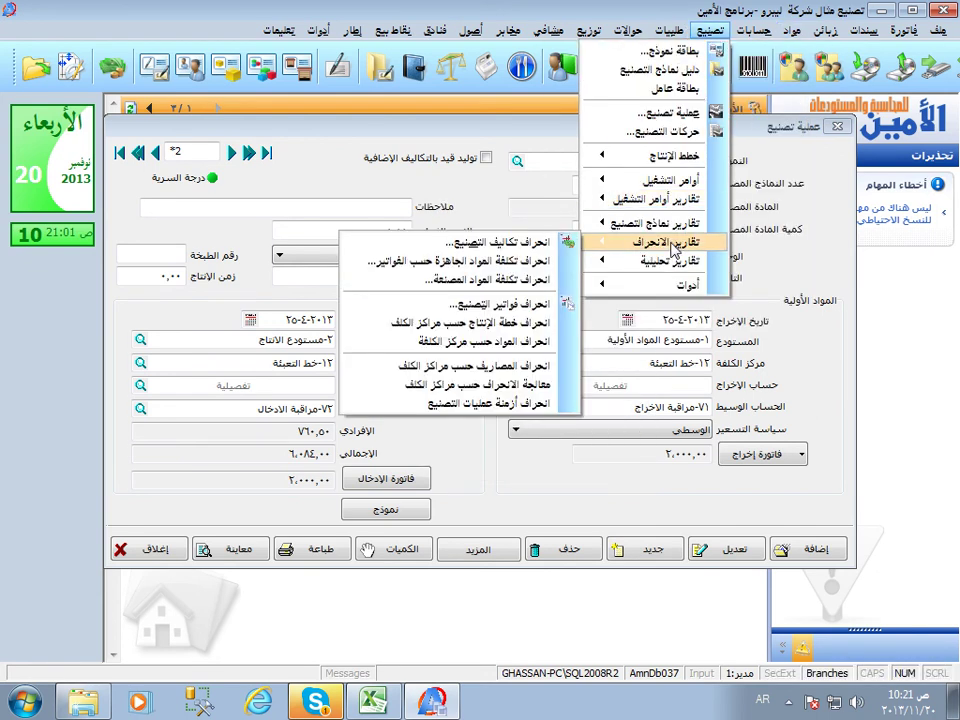
click(526, 283)
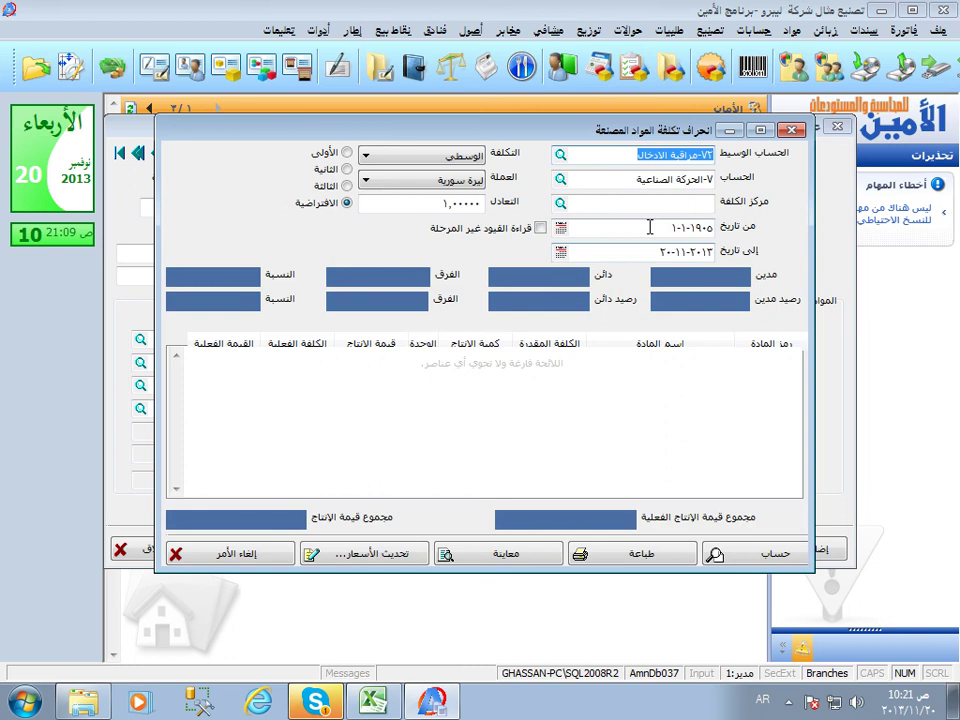
click(742, 556)
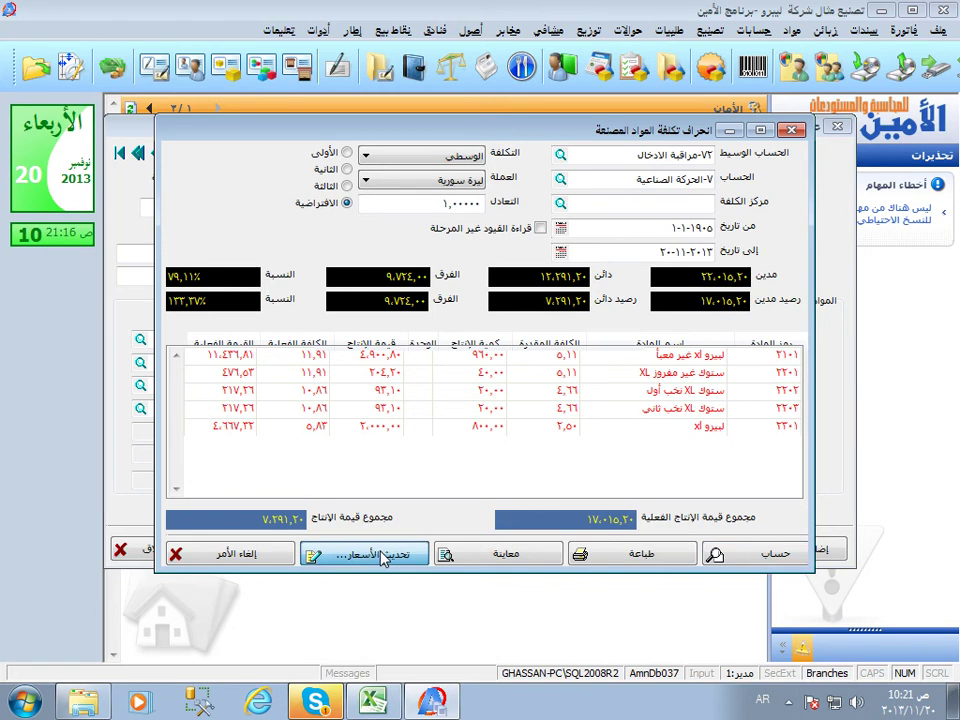
- Store the new cost of the manufactured materials as the wholesale price (الجملة), then close the deviation report and the operation window
click(381, 556)
click(445, 346)
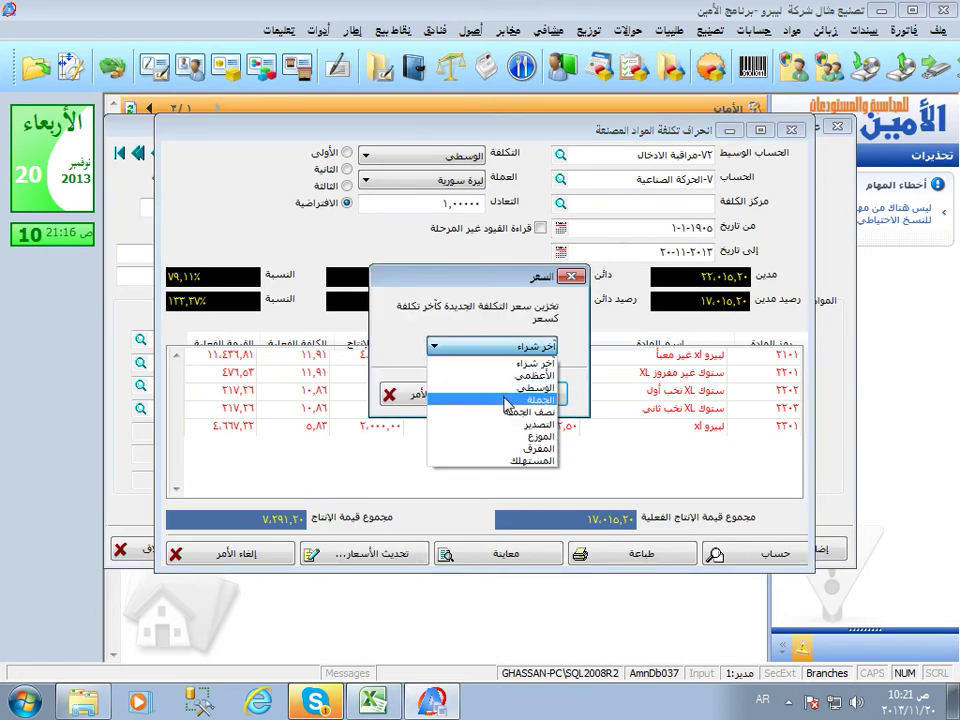
click(507, 402)
click(529, 405)
click(479, 387)
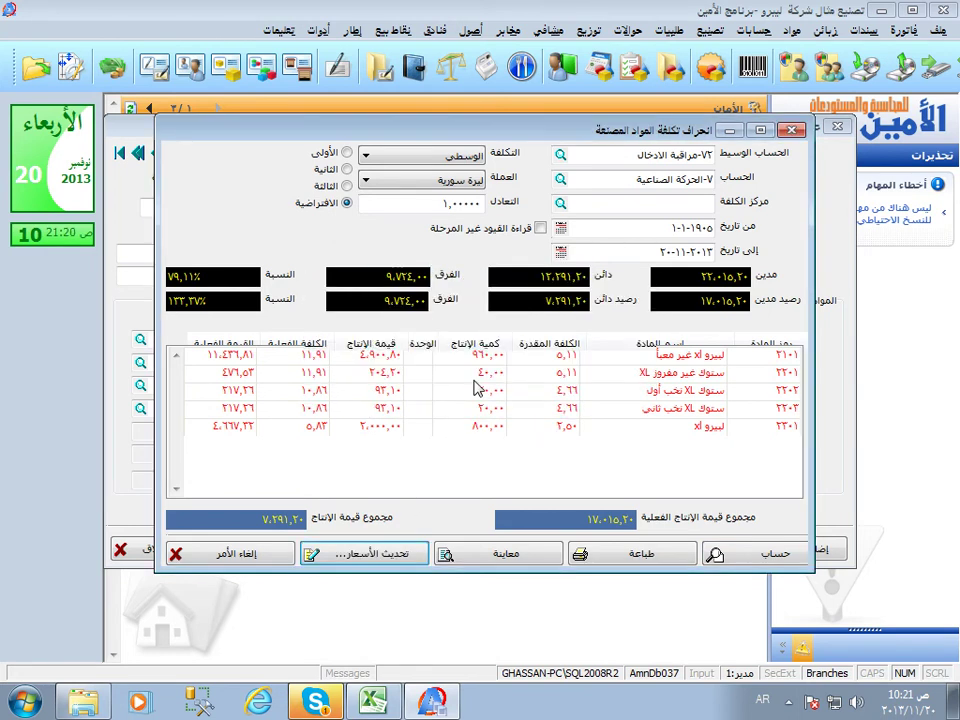
click(205, 555)
click(182, 556)
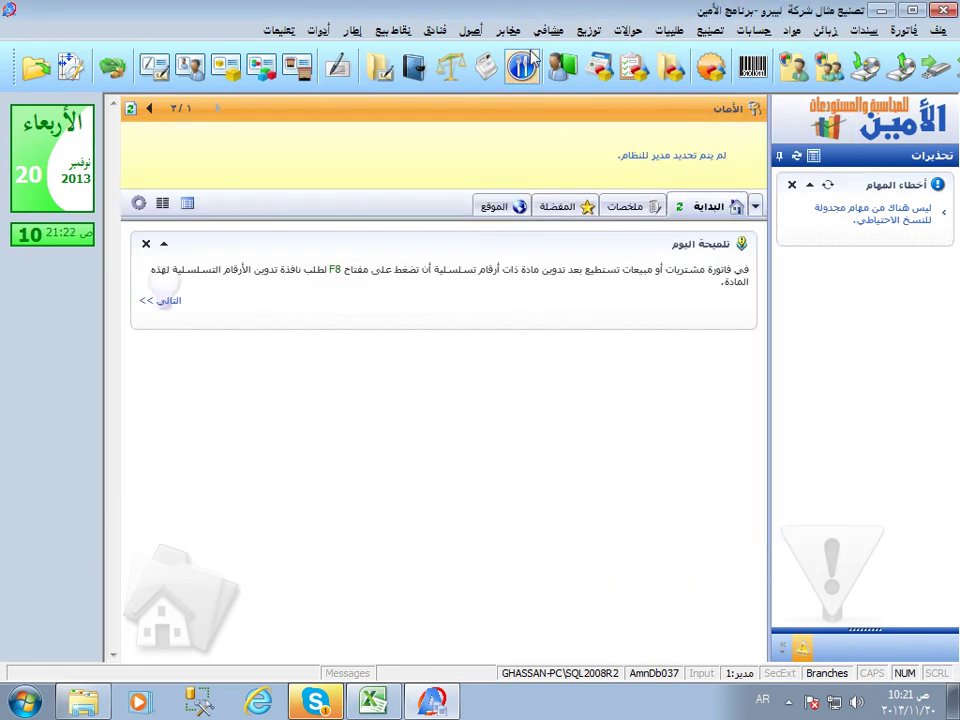
- Run the invoice repricing task (إعادة تسعير الفواتير) from the file maintenance list
click(317, 31)
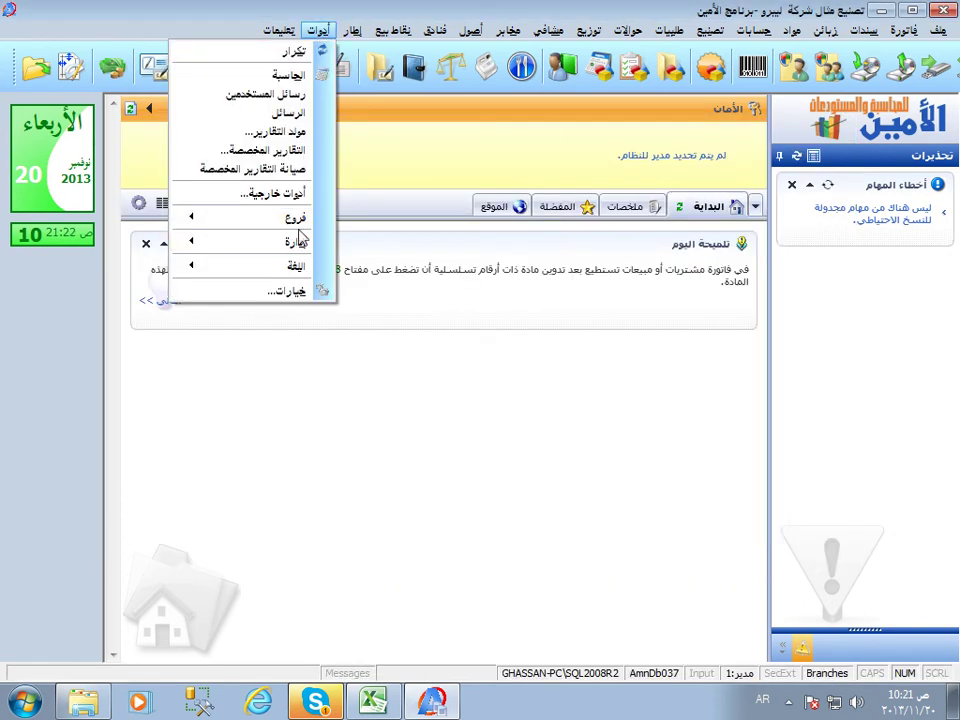
mouse_move(301, 243)
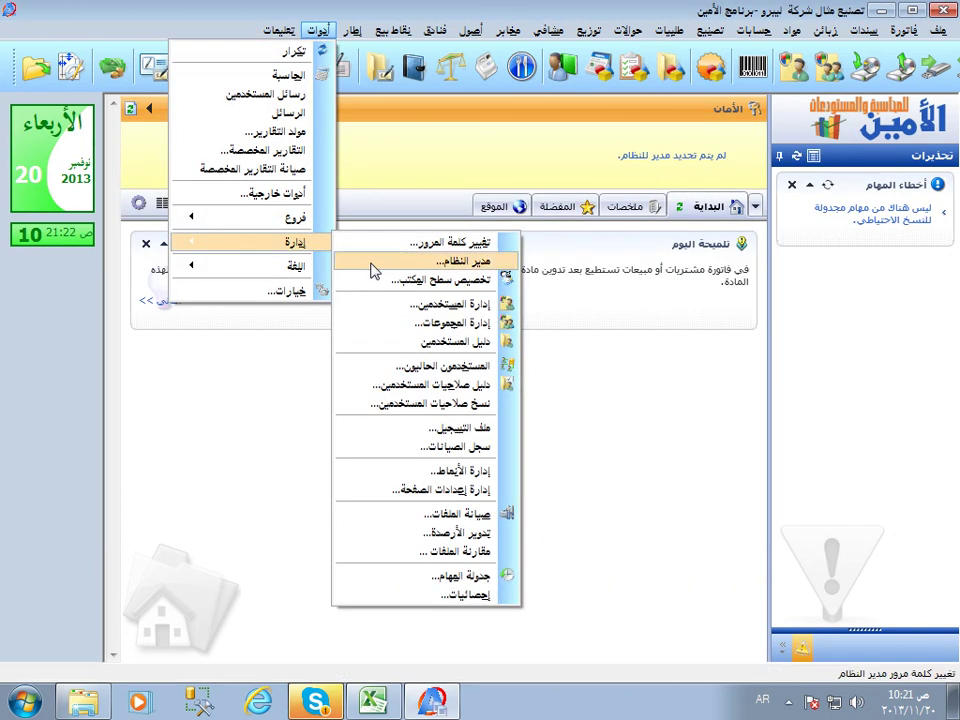
click(455, 515)
drag(203, 262, 201, 306)
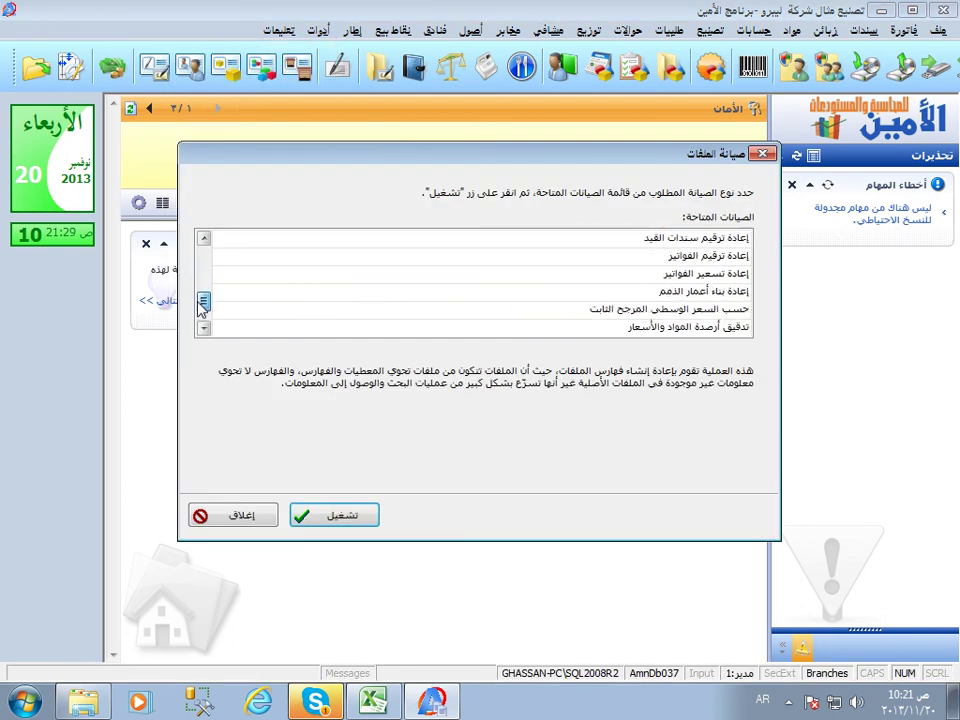
click(490, 255)
click(491, 272)
click(345, 515)
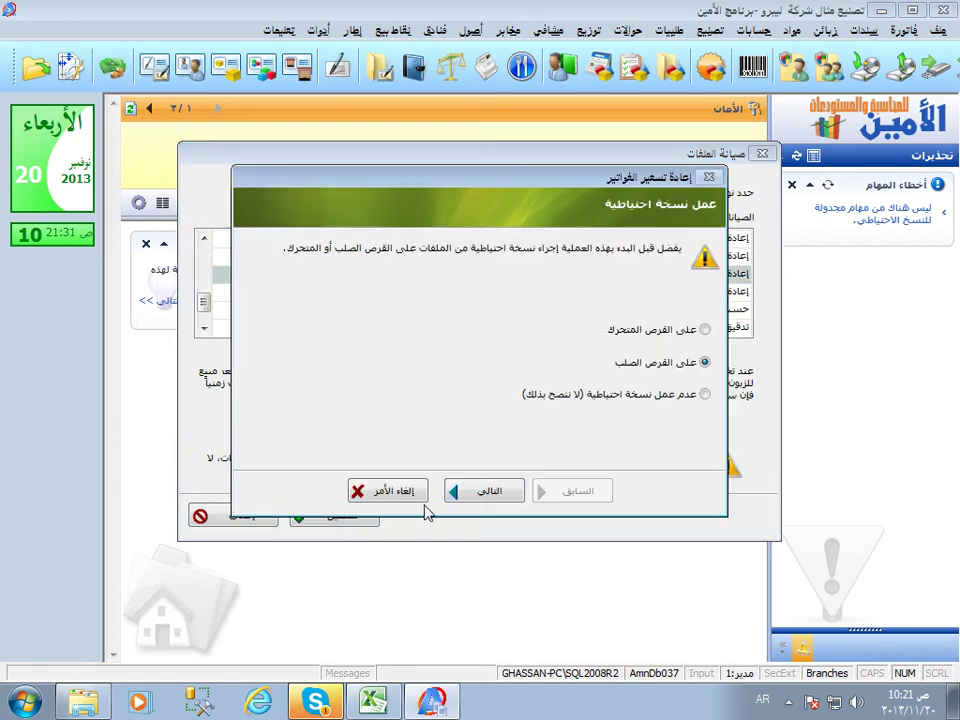
- Choose to make no backup copy and advance to the invoice repricing settings
click(628, 394)
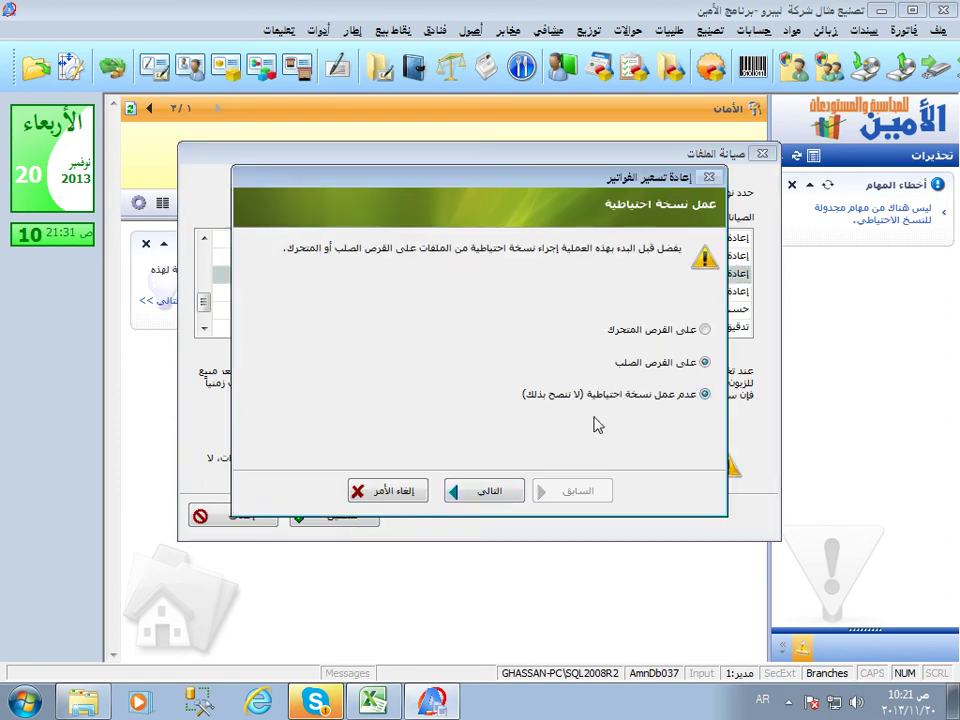
click(490, 490)
click(490, 490)
click(490, 490)
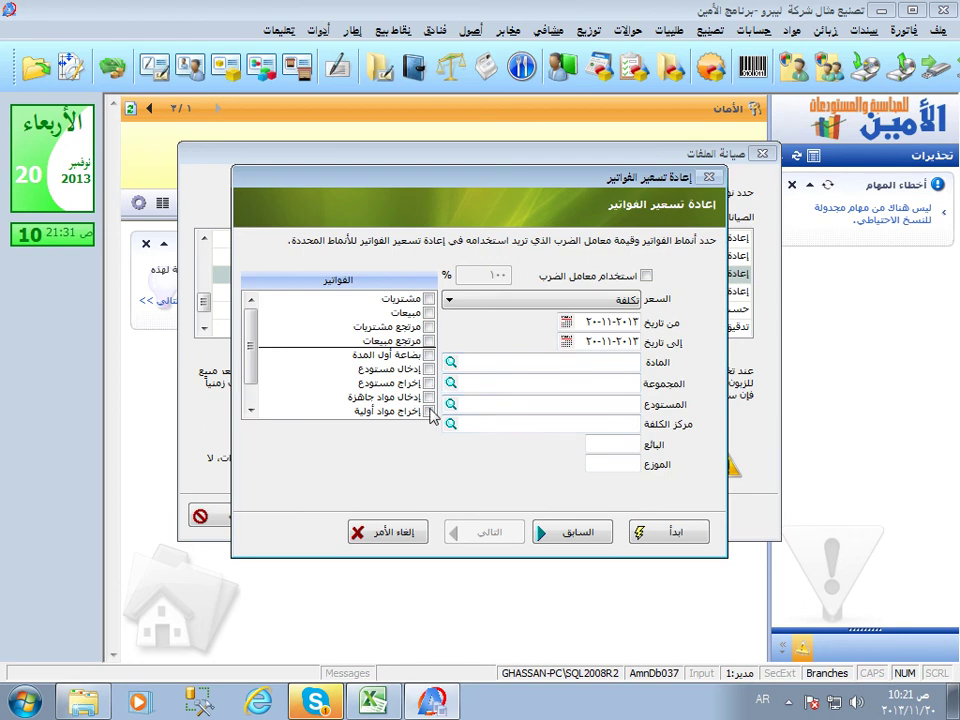
- Include finished-goods input and purchase-return invoices in the repricing, with wholesale (الجملة) as the price
click(429, 397)
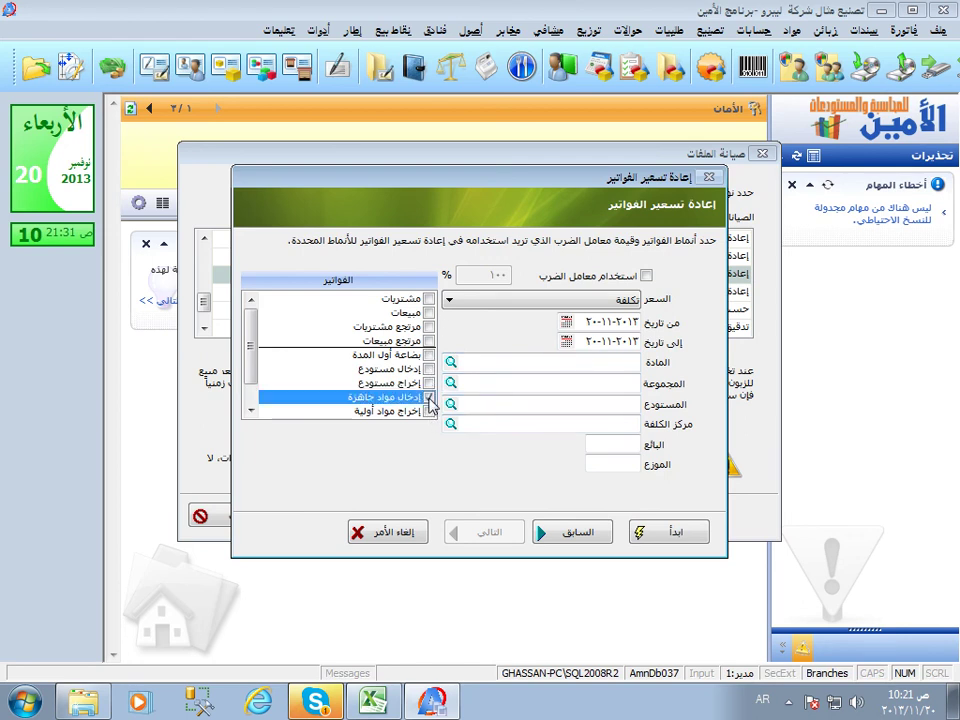
click(429, 327)
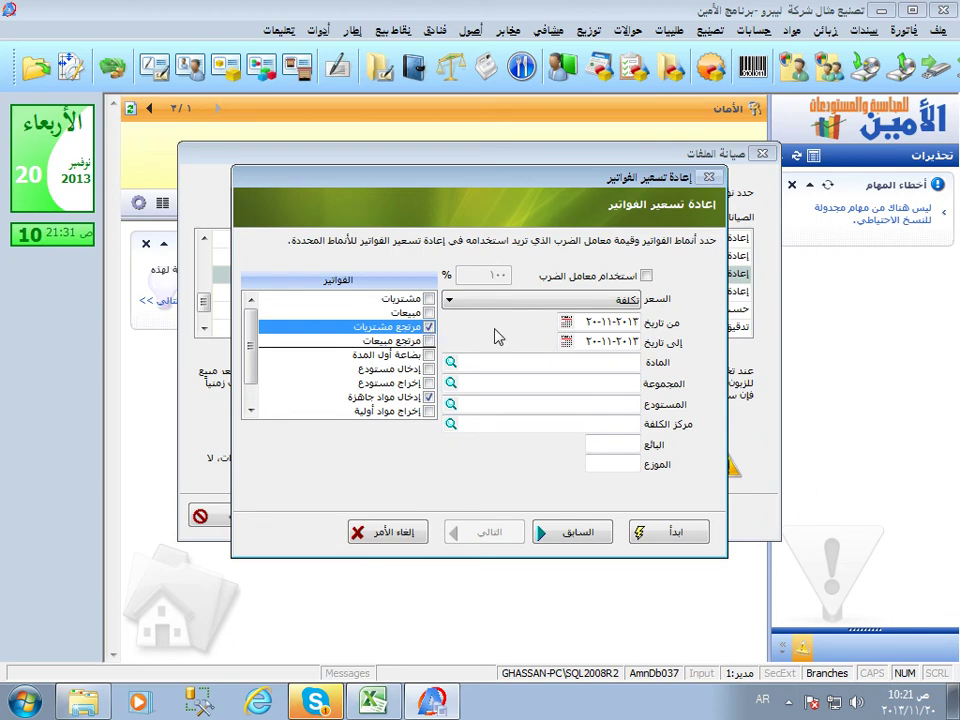
click(570, 300)
click(453, 345)
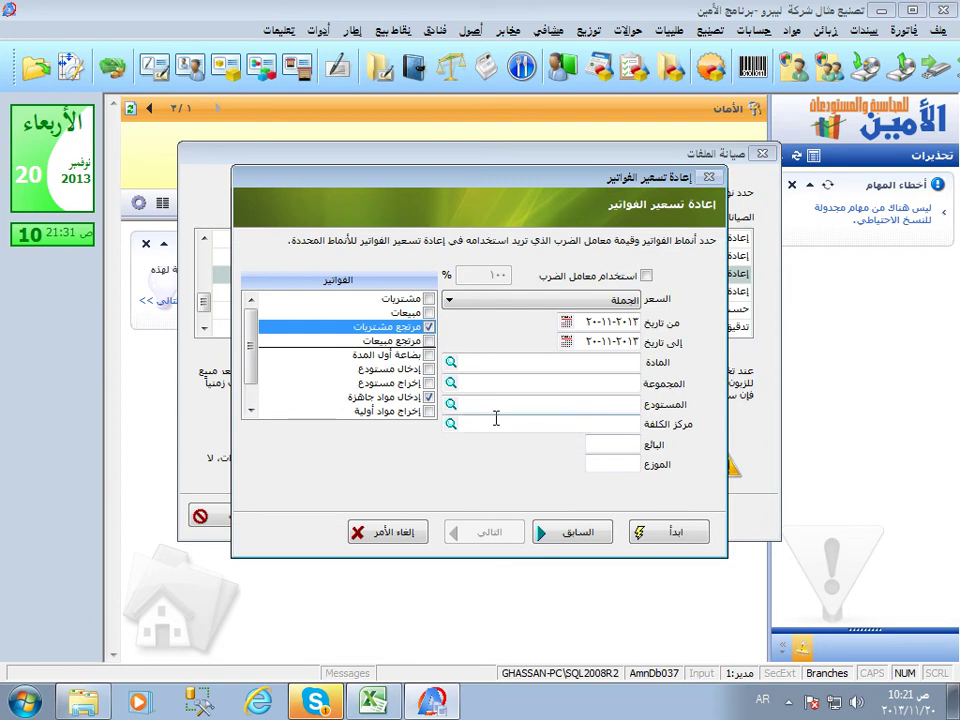
- Try including raw-materials output invoices, exclude them and the purchase returns, then cancel the repricing and close file maintenance
click(430, 411)
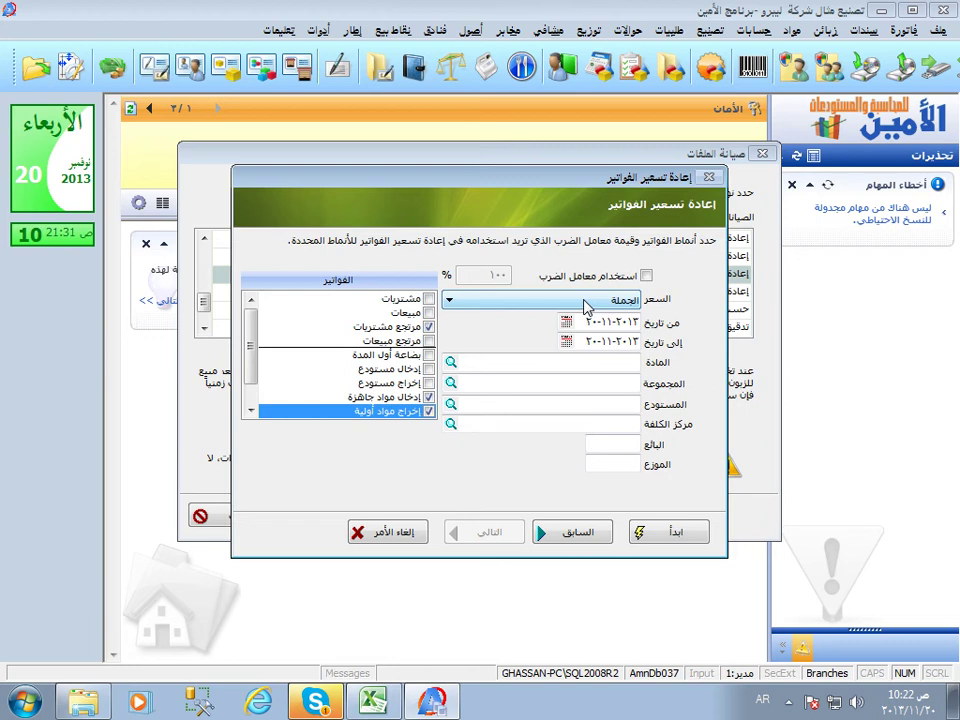
click(429, 411)
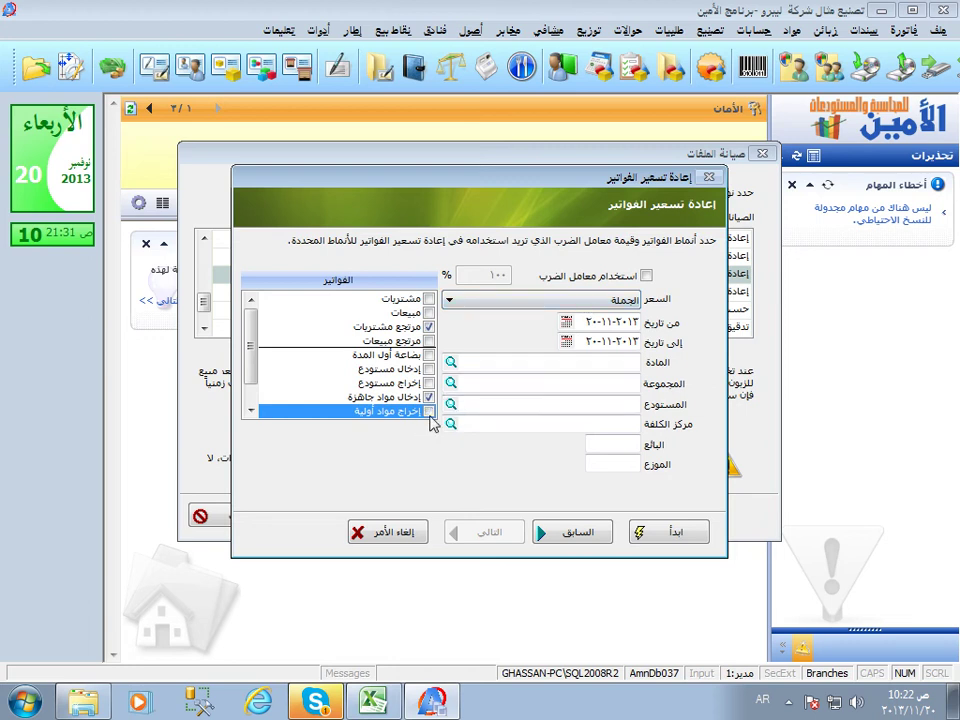
click(430, 327)
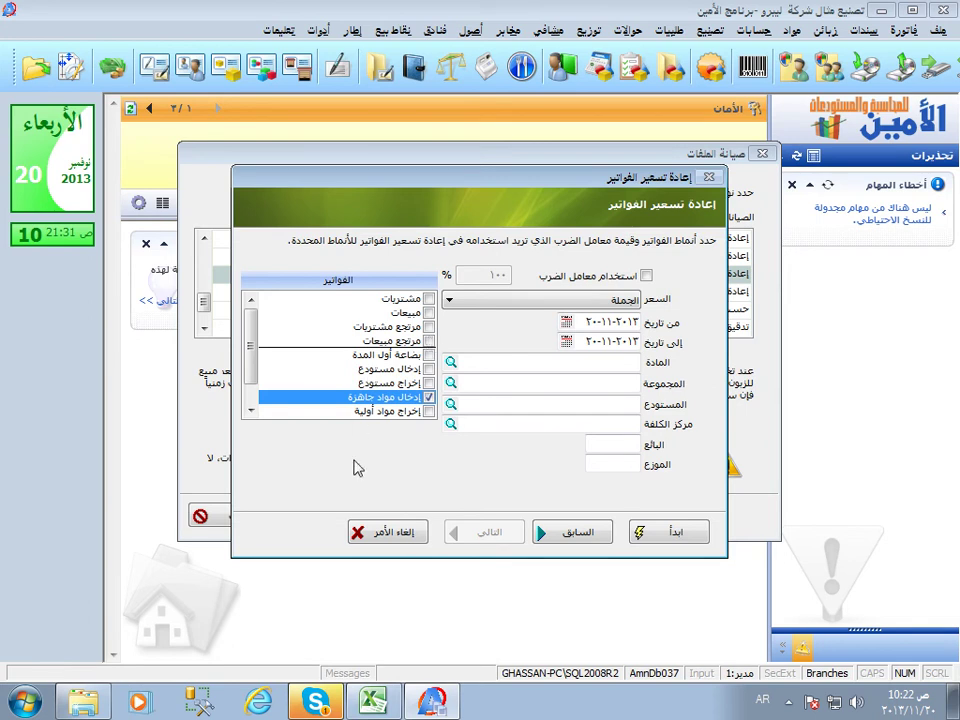
click(388, 536)
click(470, 392)
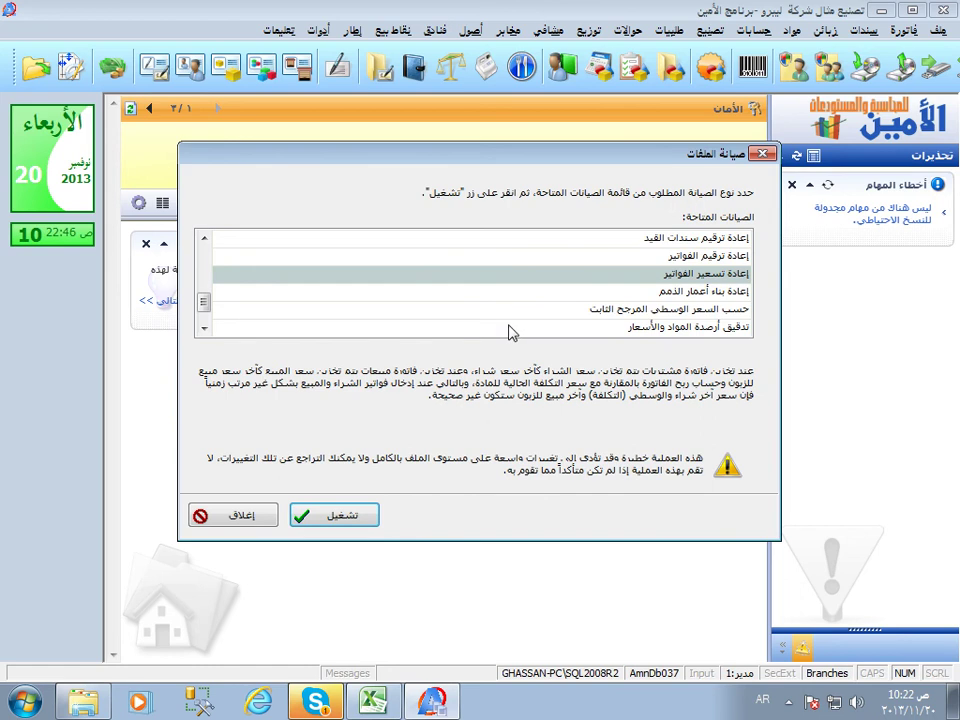
click(207, 516)
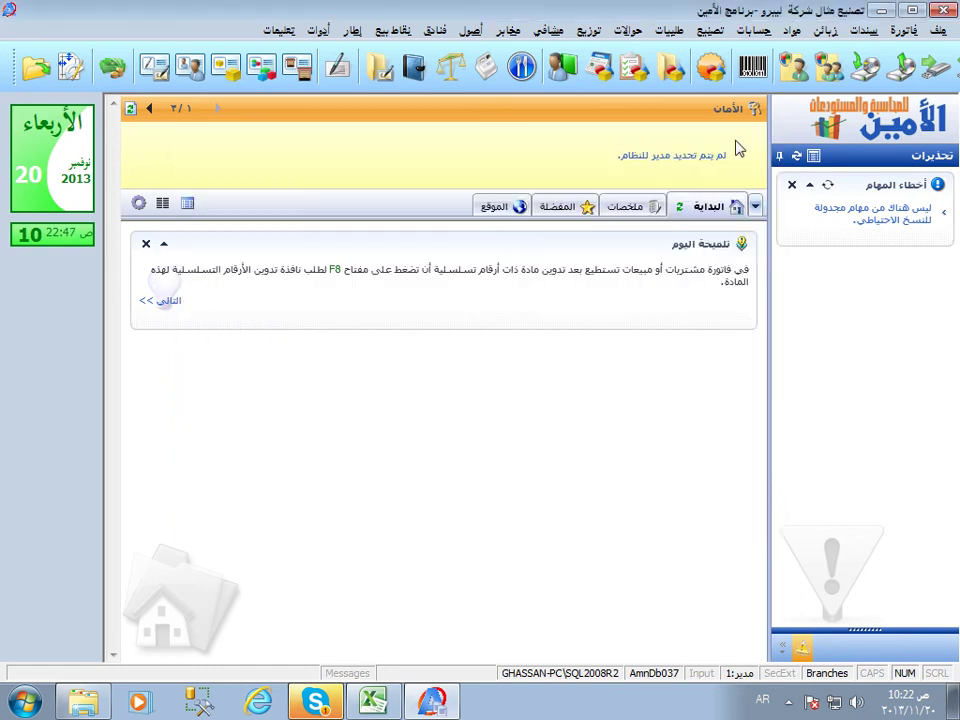
- Open manufacturing operation 3 and view the raw and semi-finished choices for its output invoice
click(710, 30)
click(680, 115)
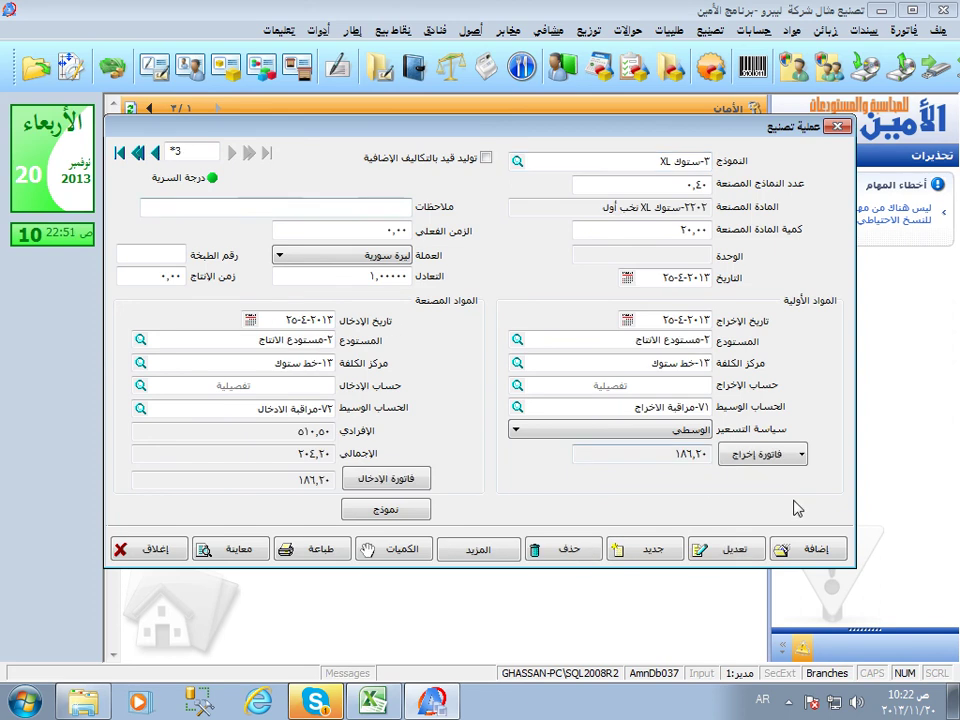
click(801, 455)
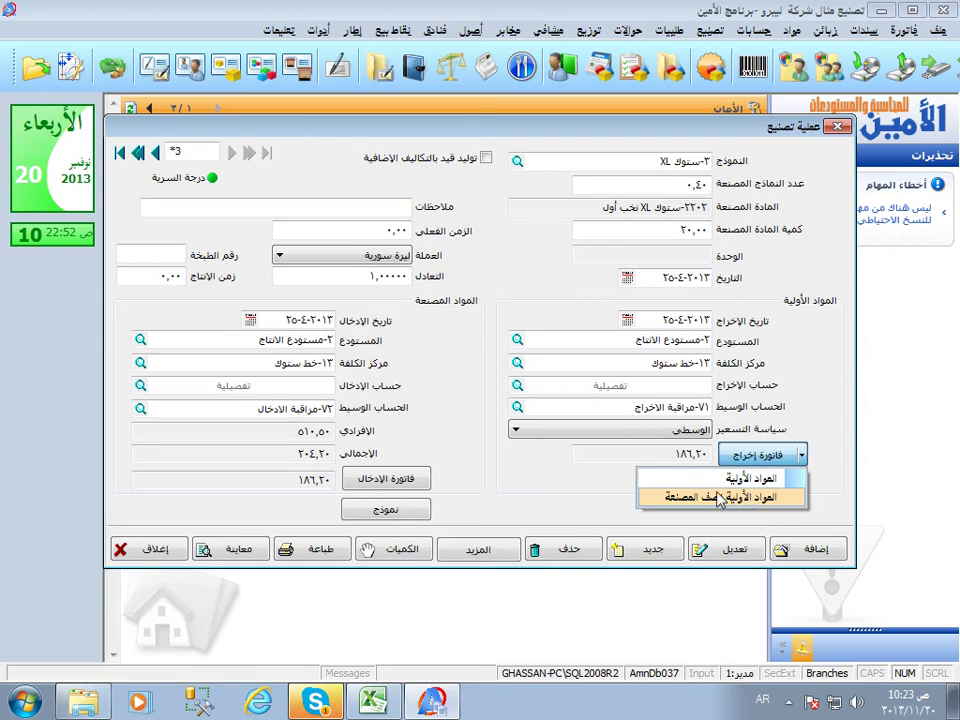
- Calculate the manufactured-materials cost deviation report (انحراف تكلفة المواد المصنعة) for cost centre 1-خطوط الإنتاج
click(711, 30)
click(711, 30)
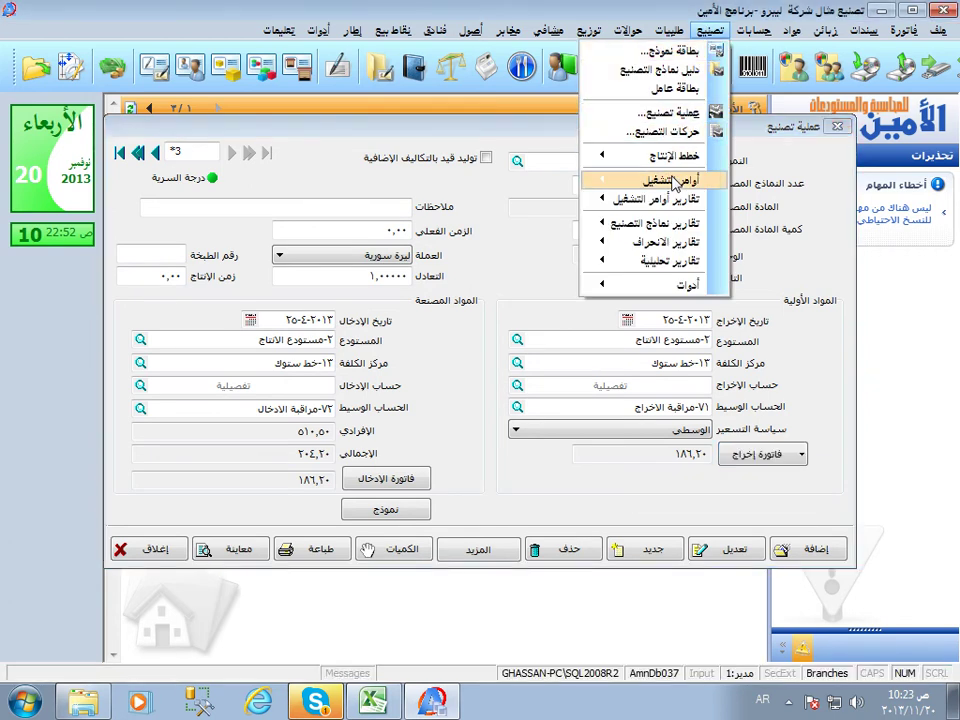
mouse_move(675, 183)
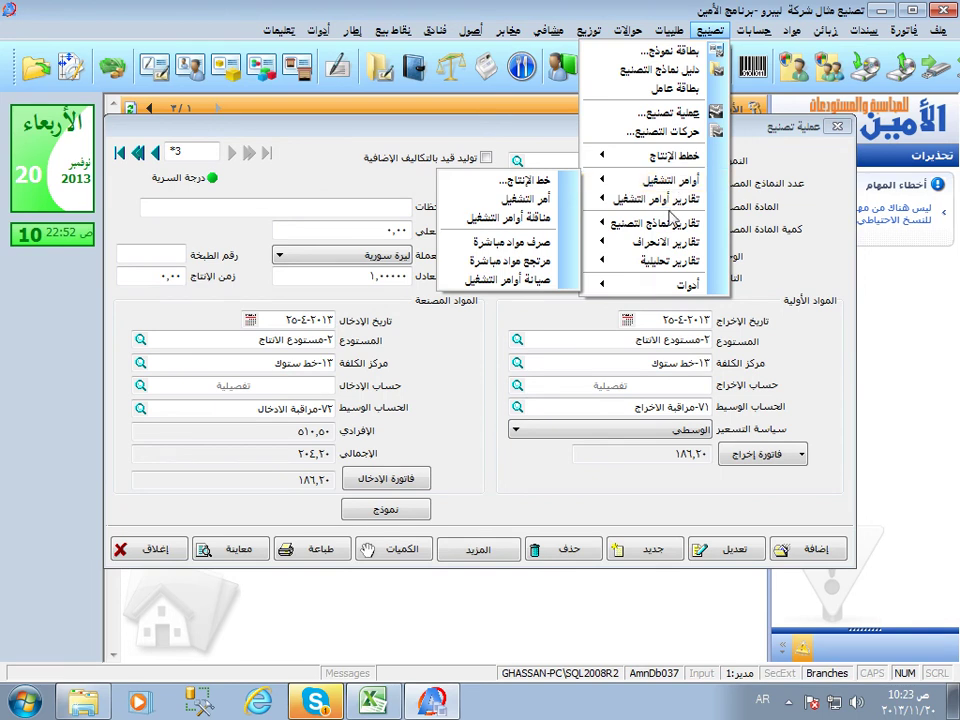
mouse_move(640, 242)
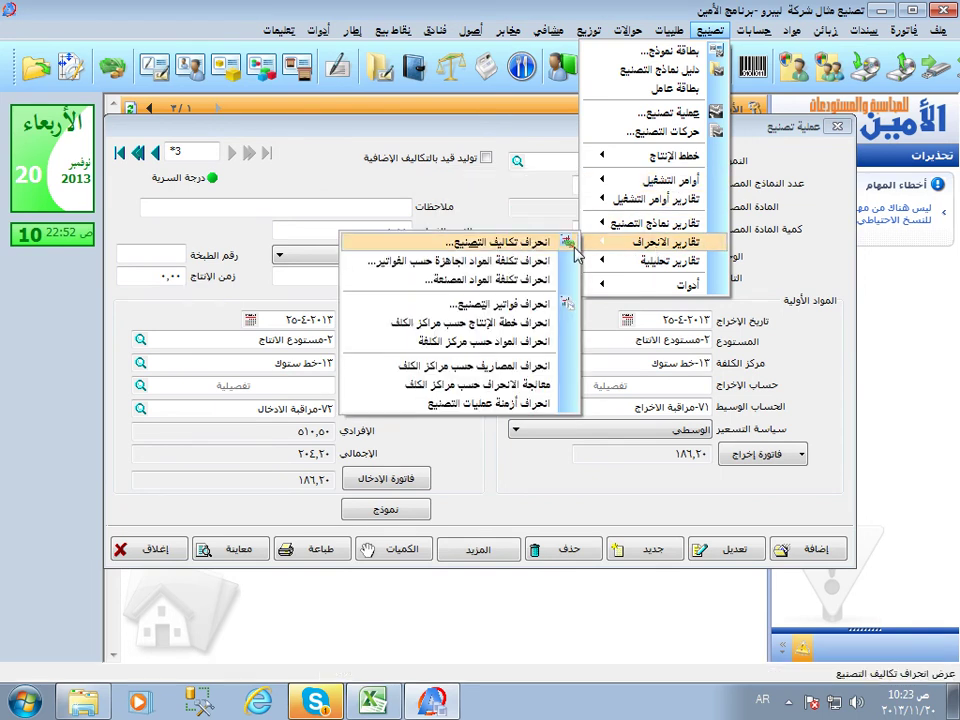
click(540, 280)
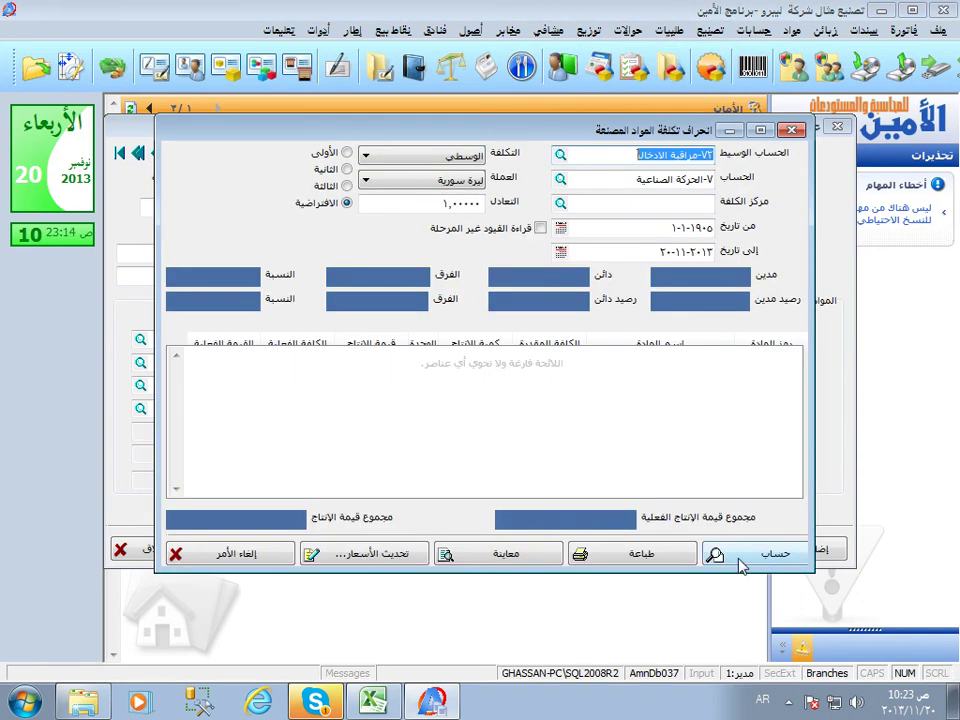
click(665, 204)
text(١)
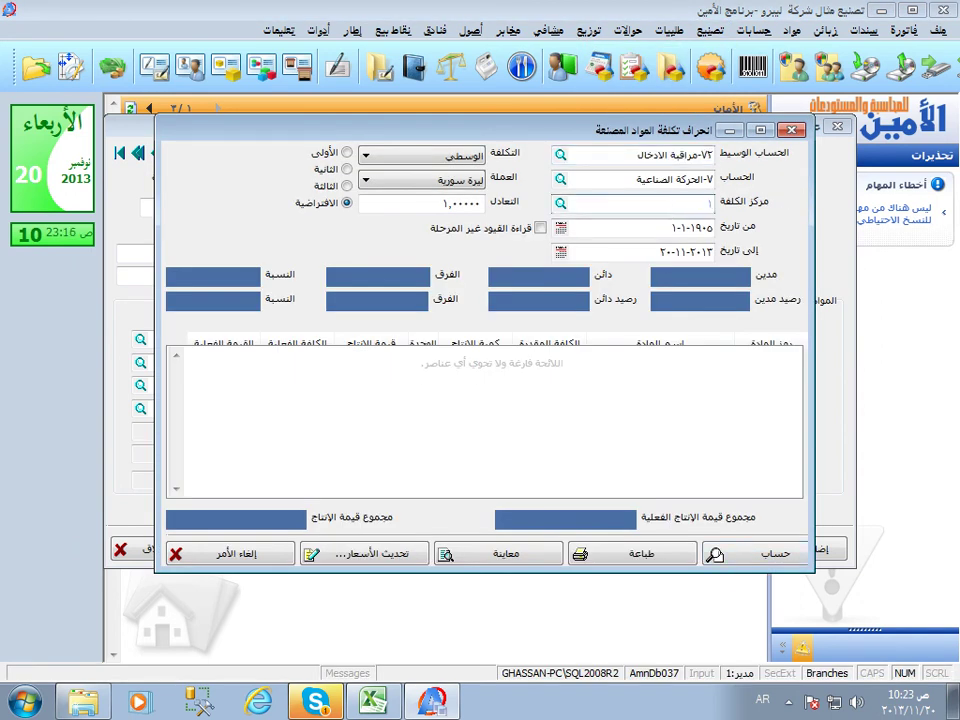
key(Return)
click(722, 555)
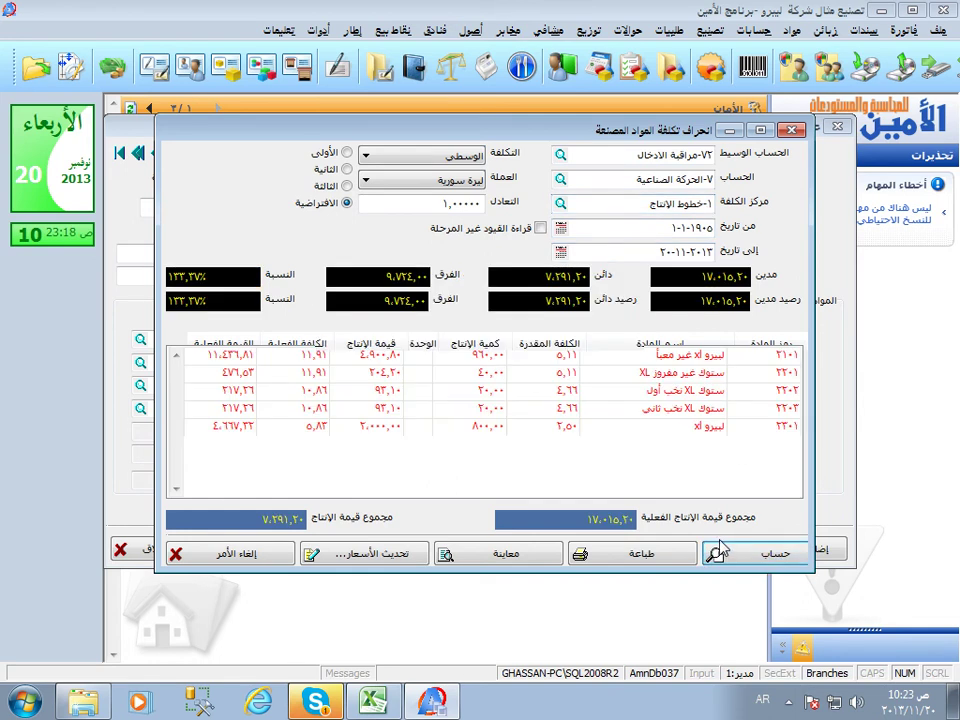
- Examine the report's intermediate account, account and cost centre alongside the rows for materials 2101, 2201 and 2301
click(602, 373)
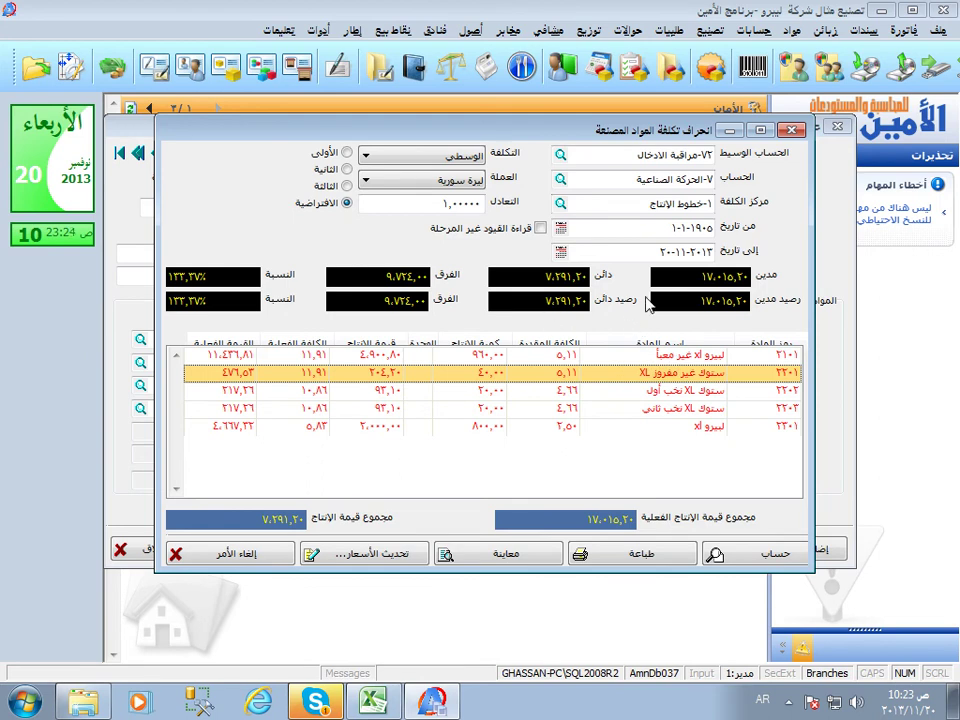
click(661, 157)
key(Tab)
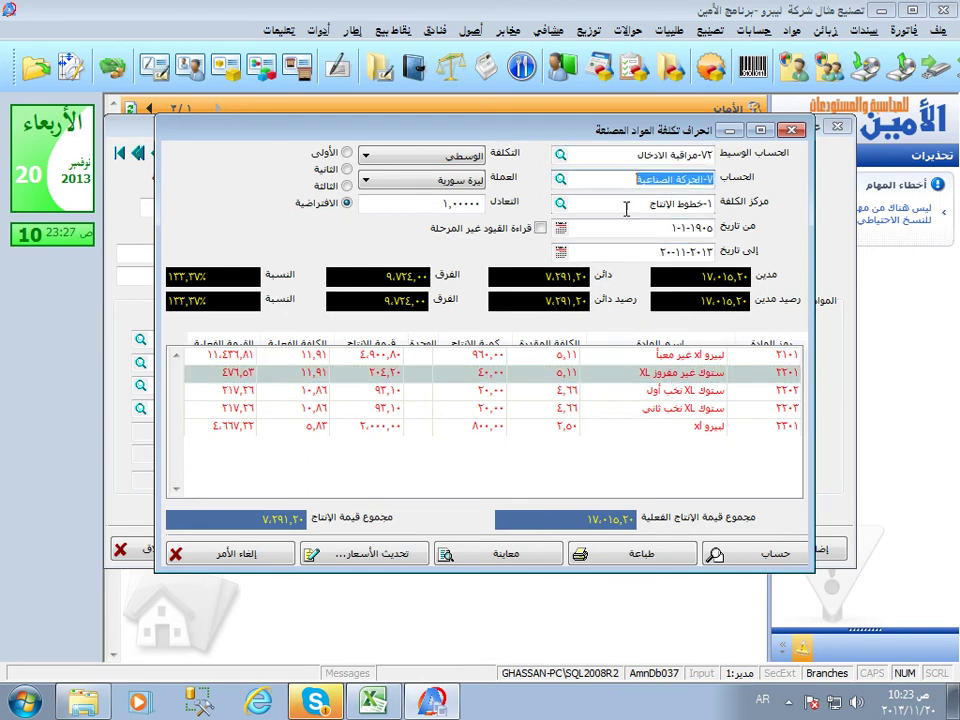
click(638, 377)
click(643, 362)
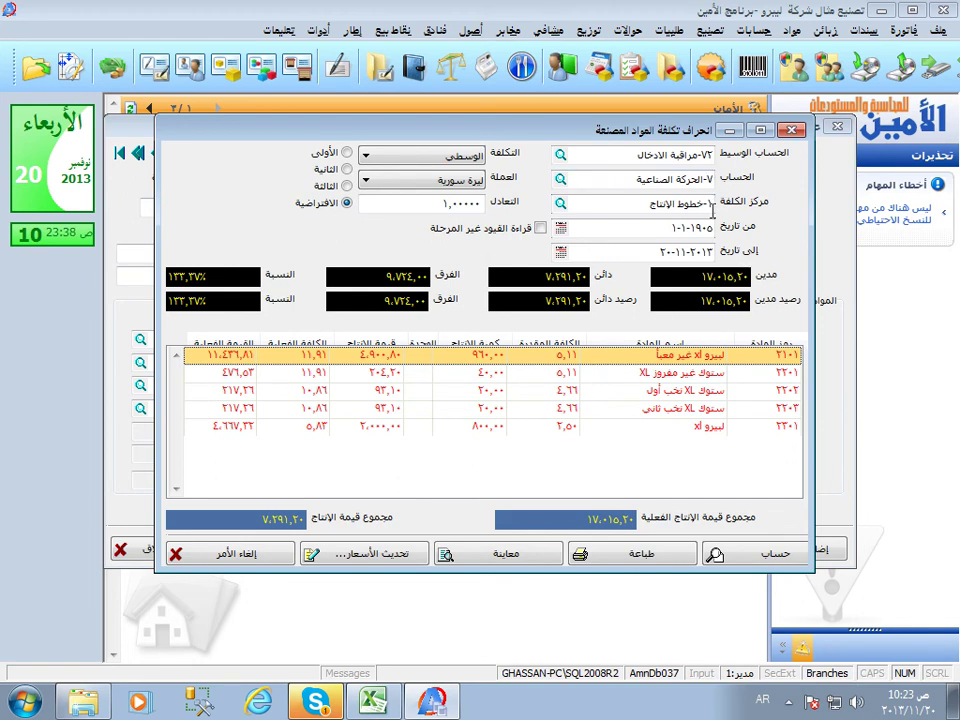
click(683, 375)
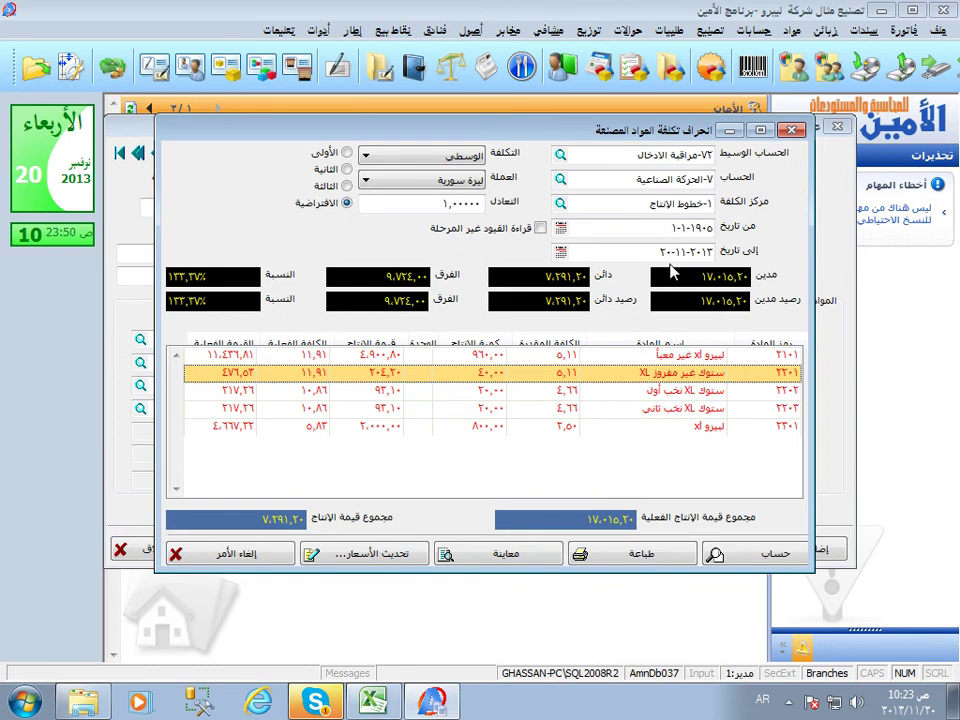
click(665, 206)
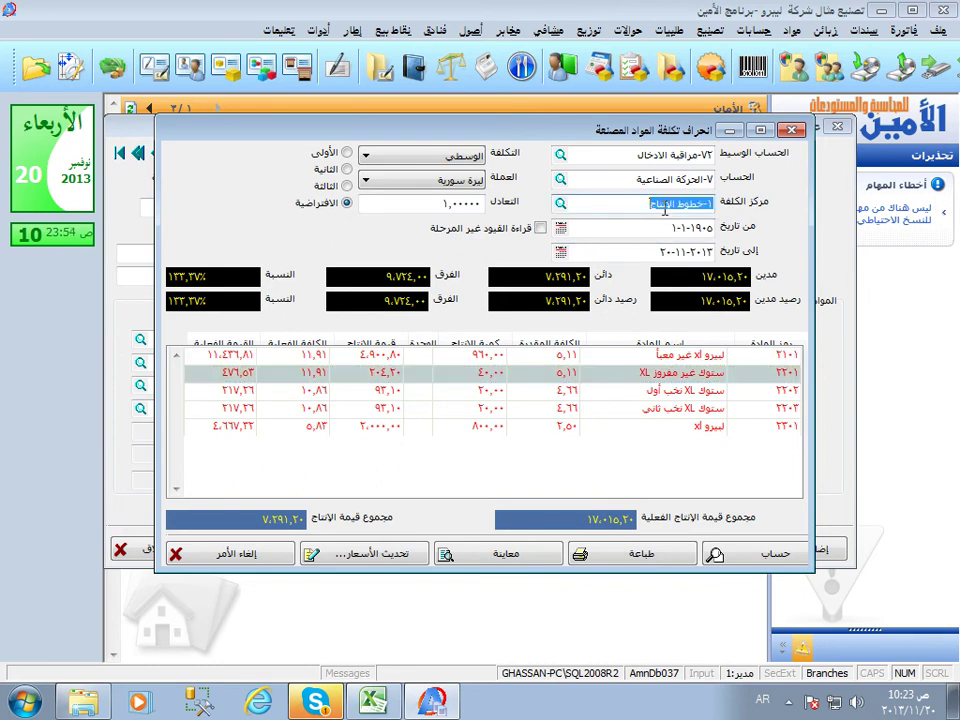
click(665, 207)
key(ctrl+a)
click(550, 433)
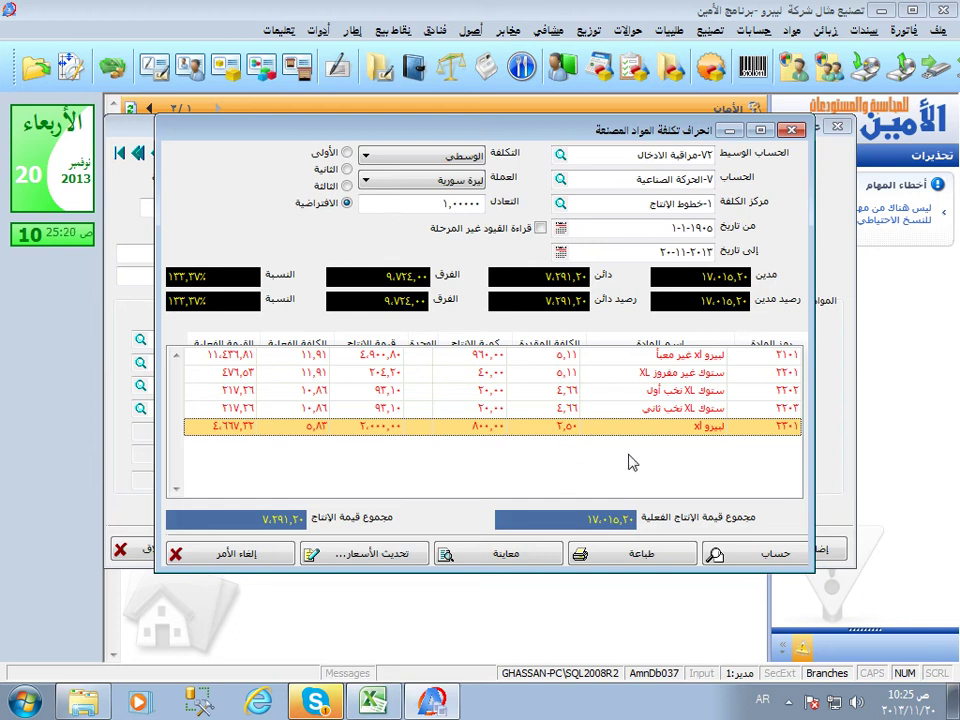
- Compare the estimated and actual costs of unpacked ليبرو xl, unsorted ستوك XL and first- and second-grade ستوك XL
click(540, 412)
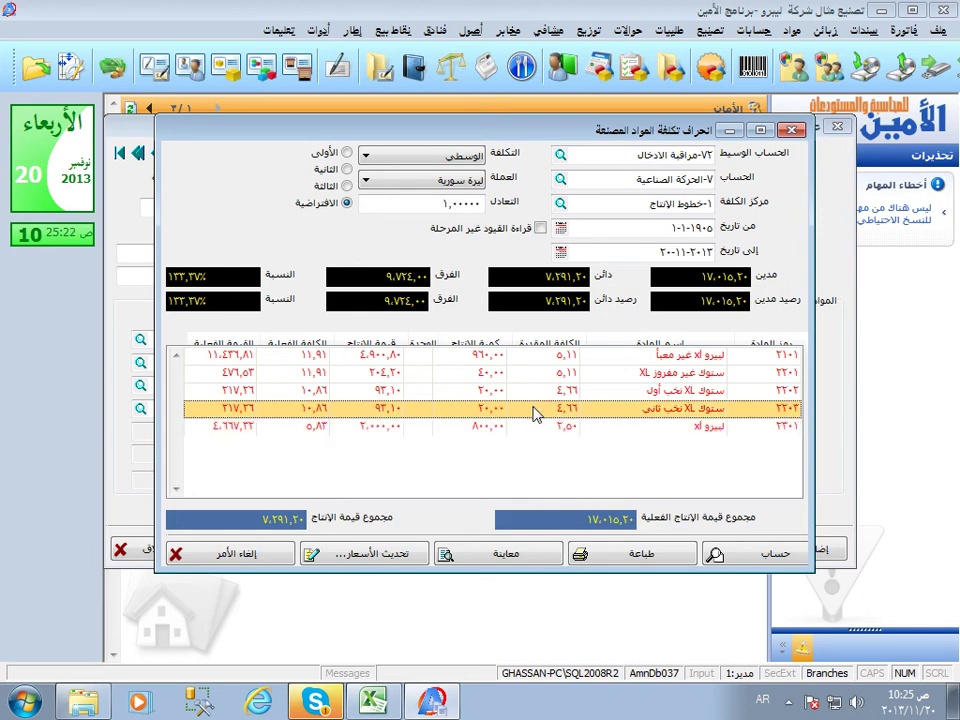
click(537, 374)
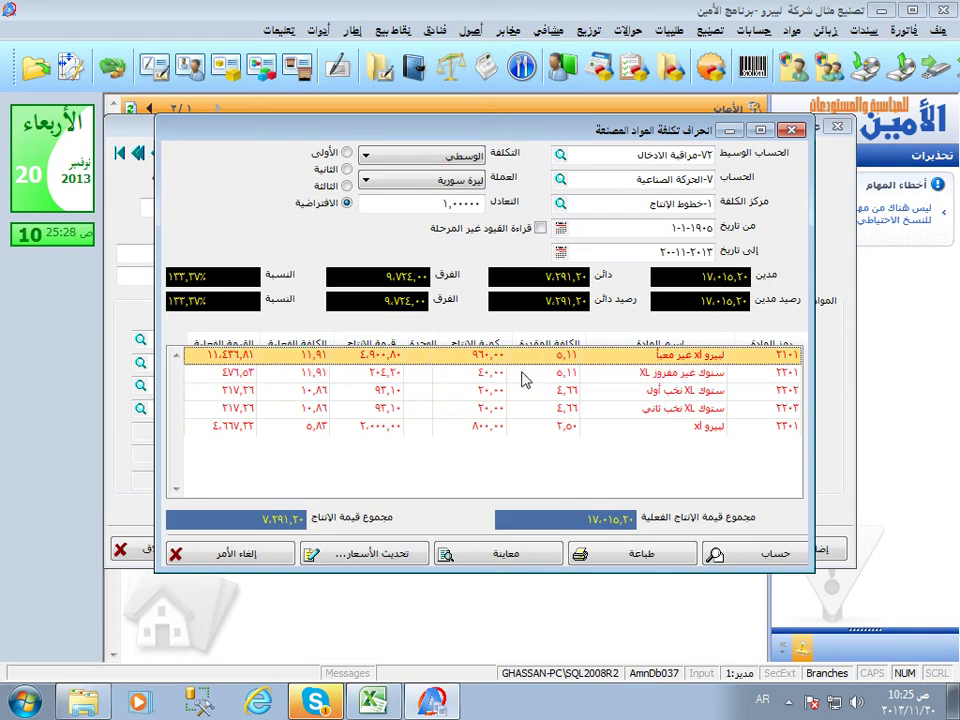
click(521, 396)
click(525, 372)
click(525, 358)
click(315, 392)
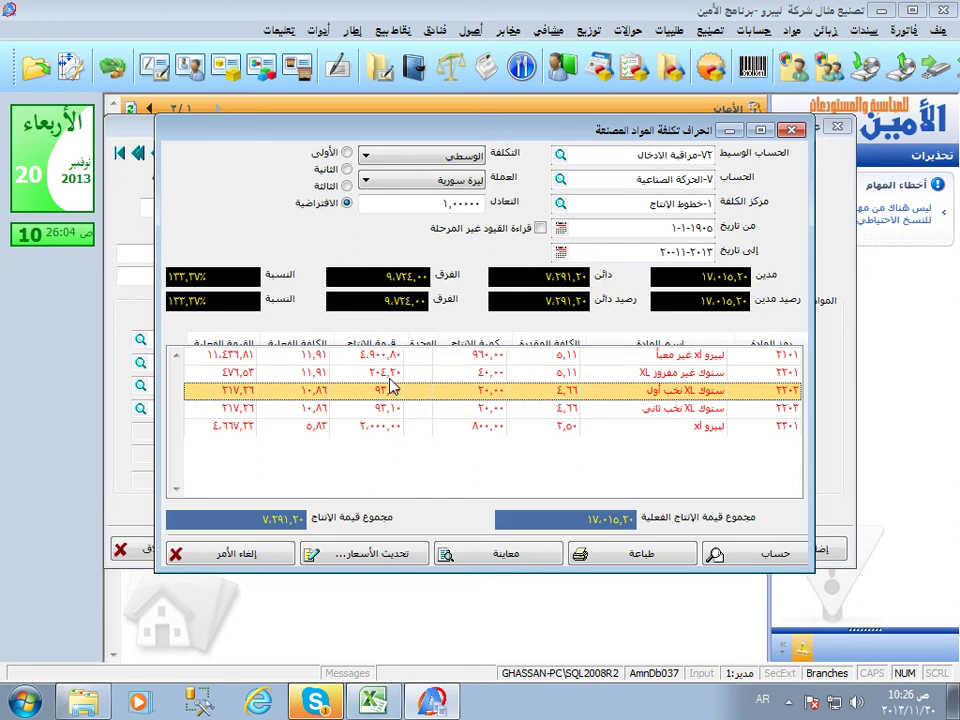
key(Up)
key(Up)
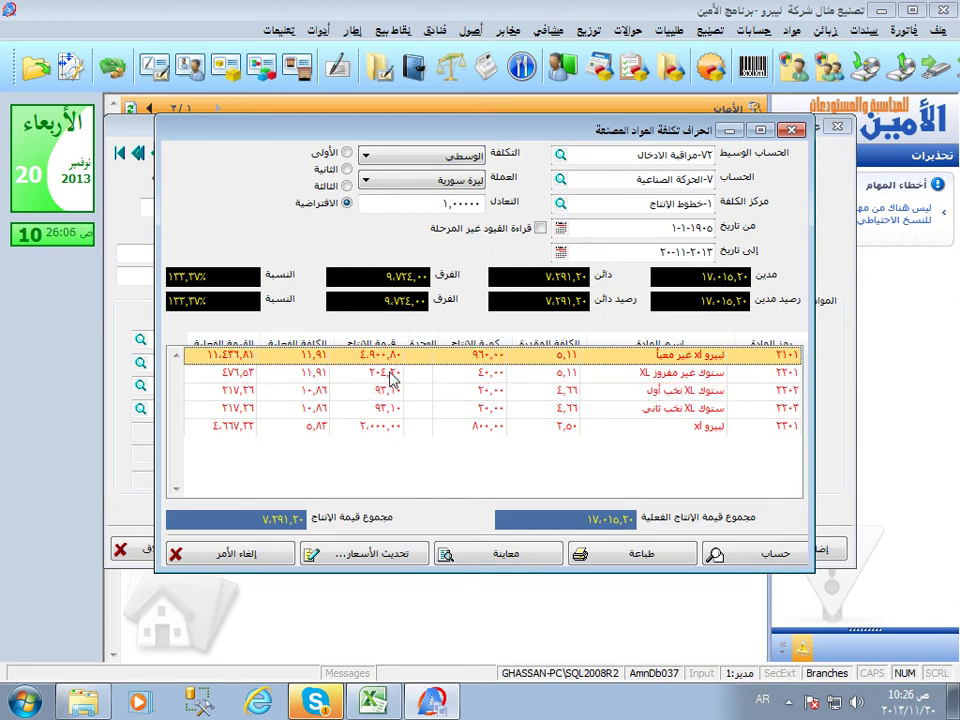
key(Down)
key(Down)
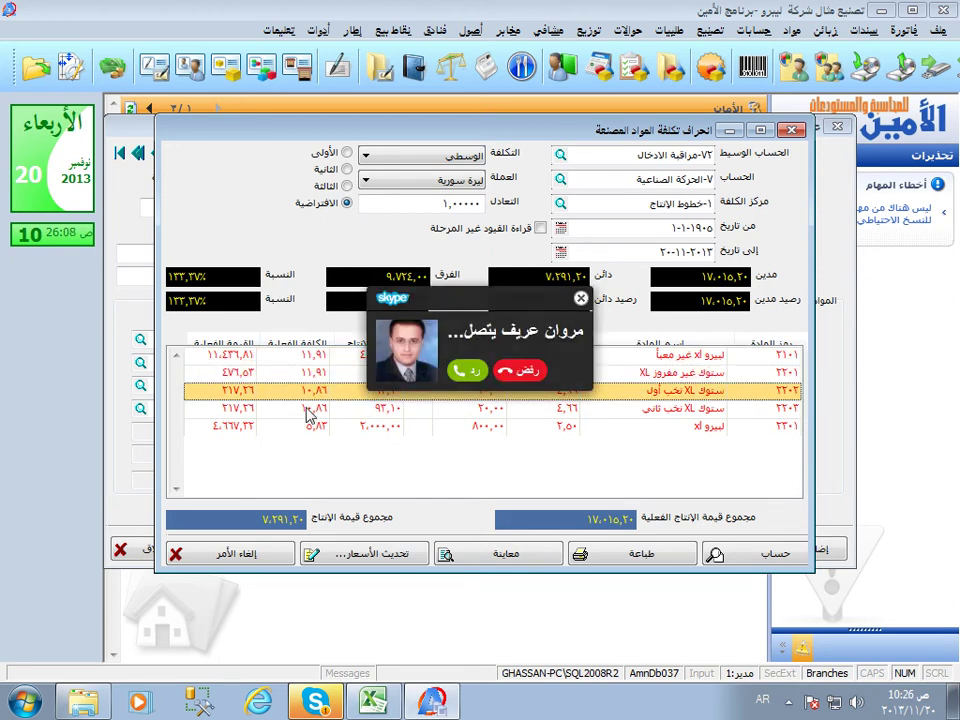
- Decline the incoming Skype call and set the Skype status to do not disturb (ممنوع الإزعاج), returning to the deviation report
click(520, 375)
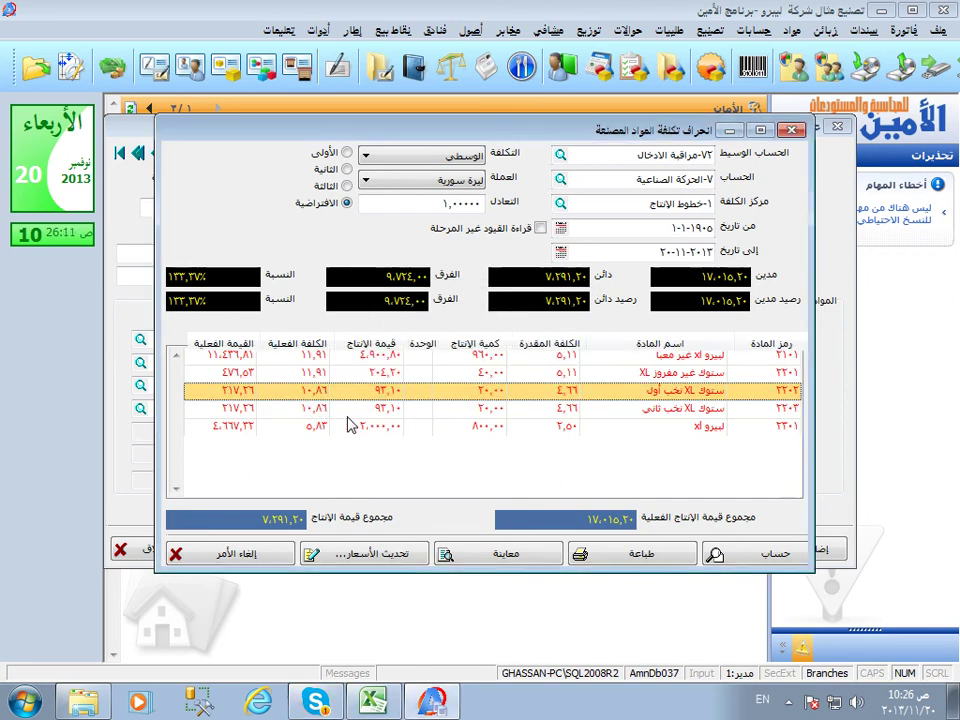
click(360, 410)
click(381, 424)
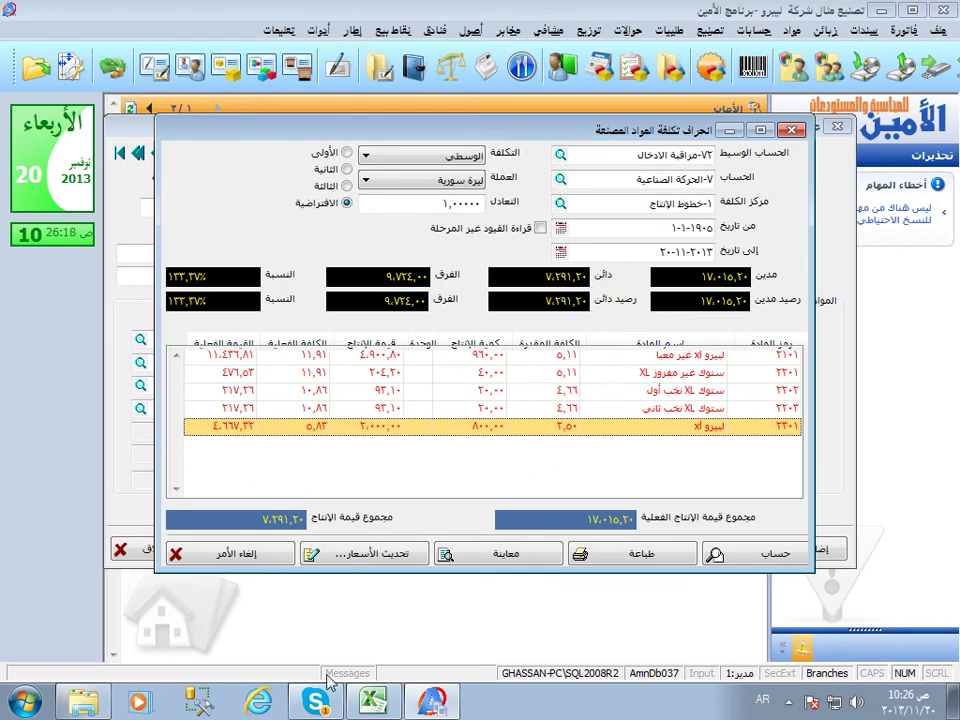
click(322, 703)
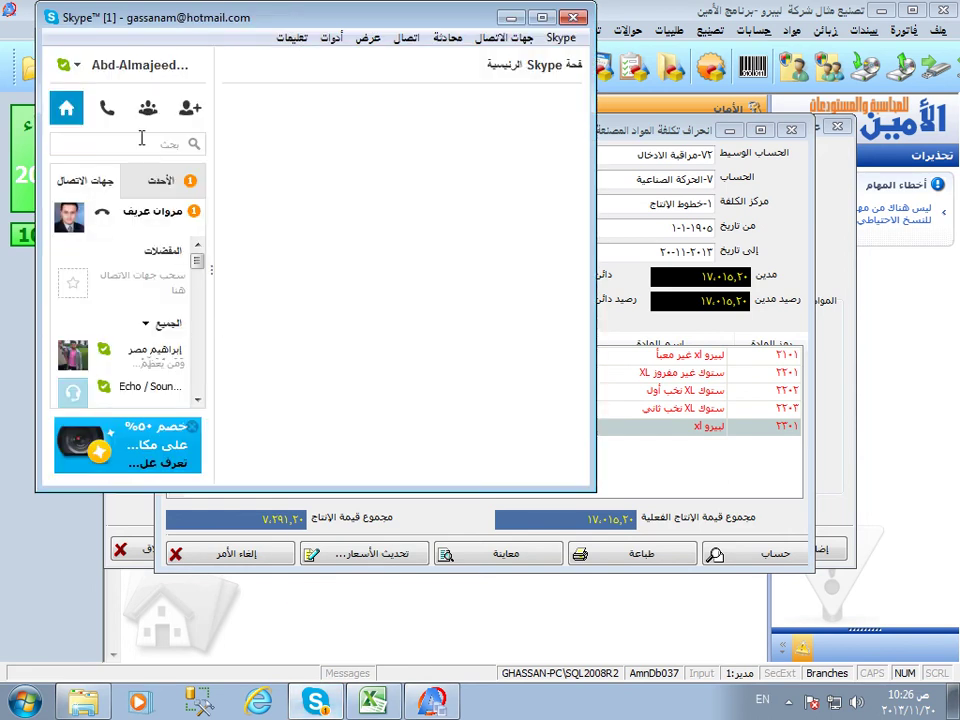
click(66, 65)
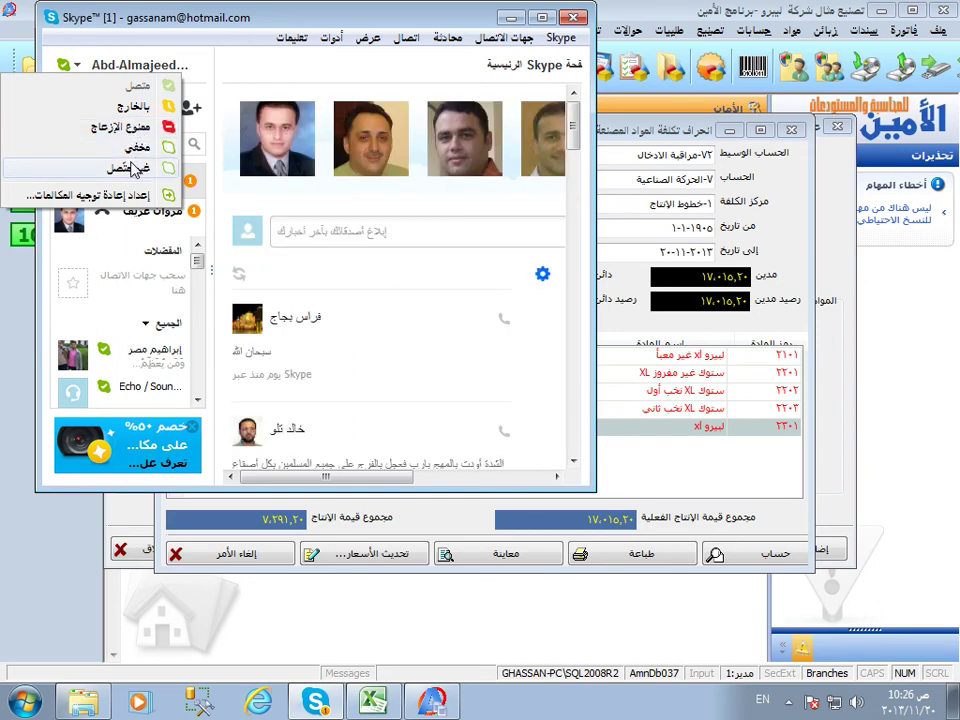
click(134, 130)
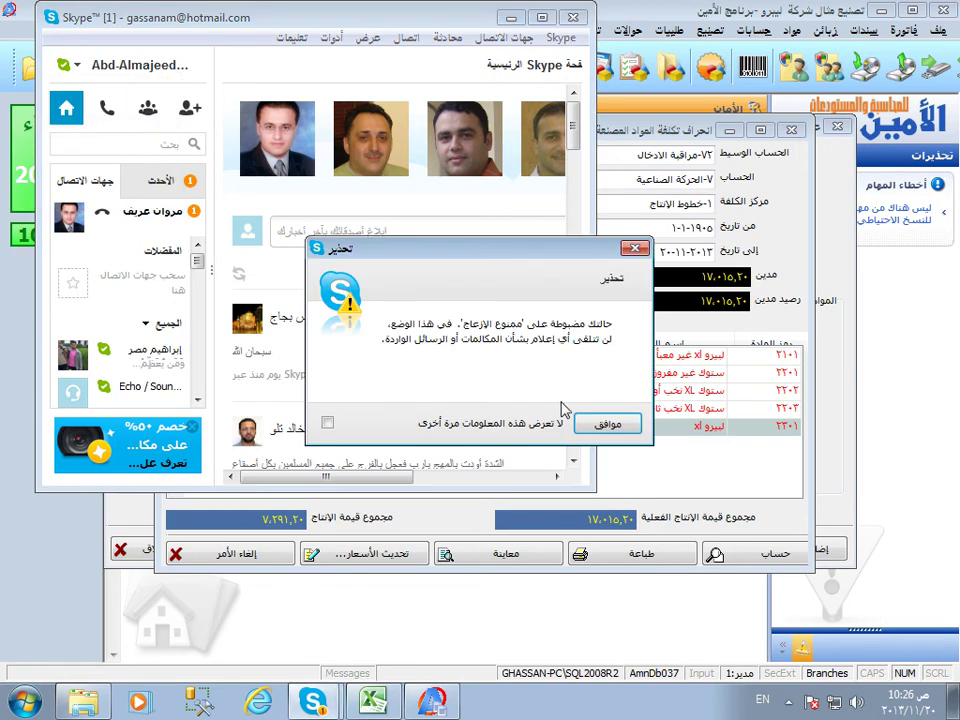
click(591, 425)
click(658, 462)
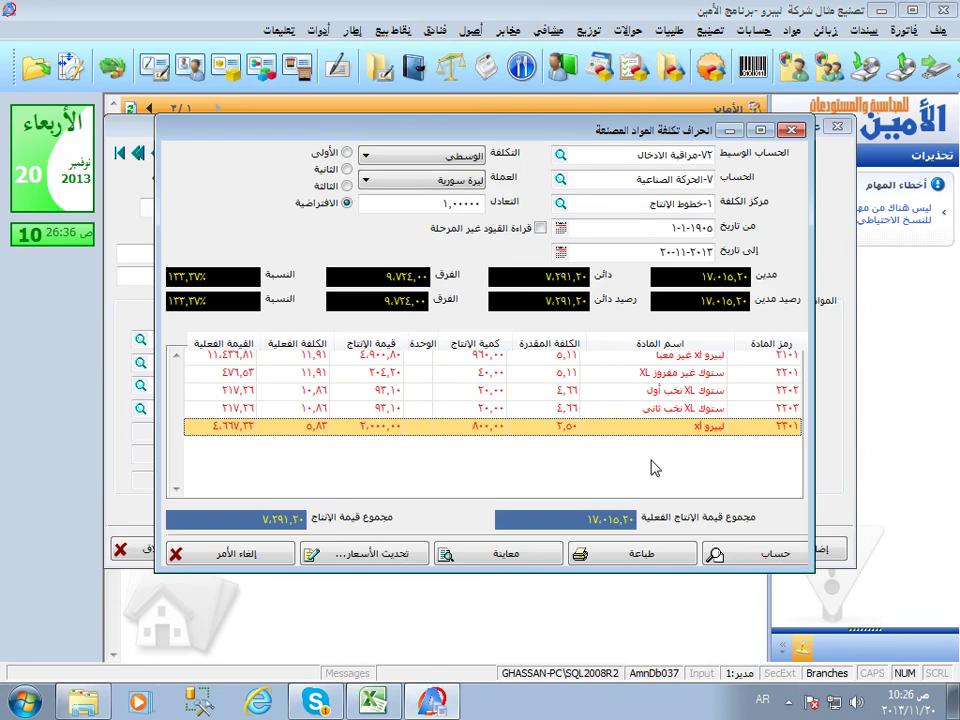
- Bring manufacturing operation 3 forward, then switch to Excel and locate the semi-finished output invoice's account-linking table on sheet إعدادات مستمر
double_click(645, 390)
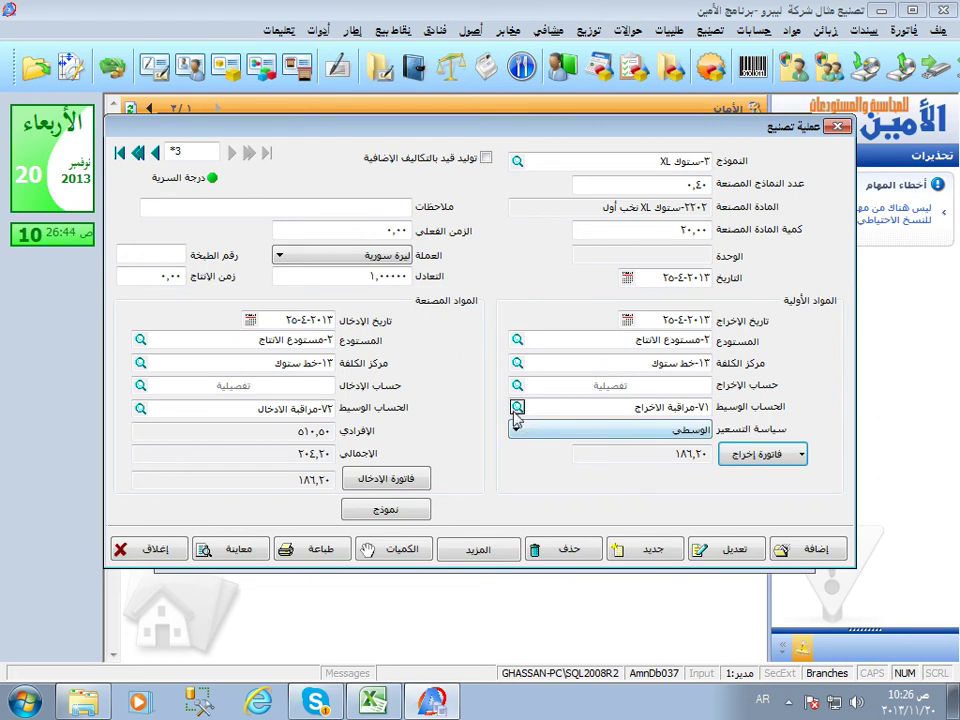
drag(410, 127, 370, 121)
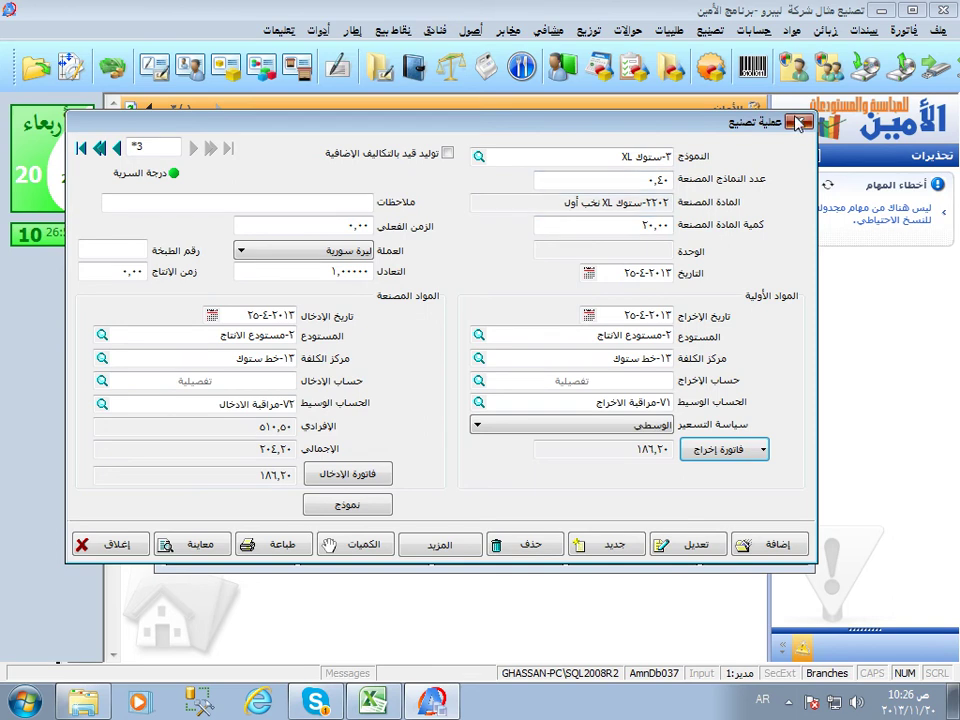
click(376, 704)
scroll(605, 367, up, 3)
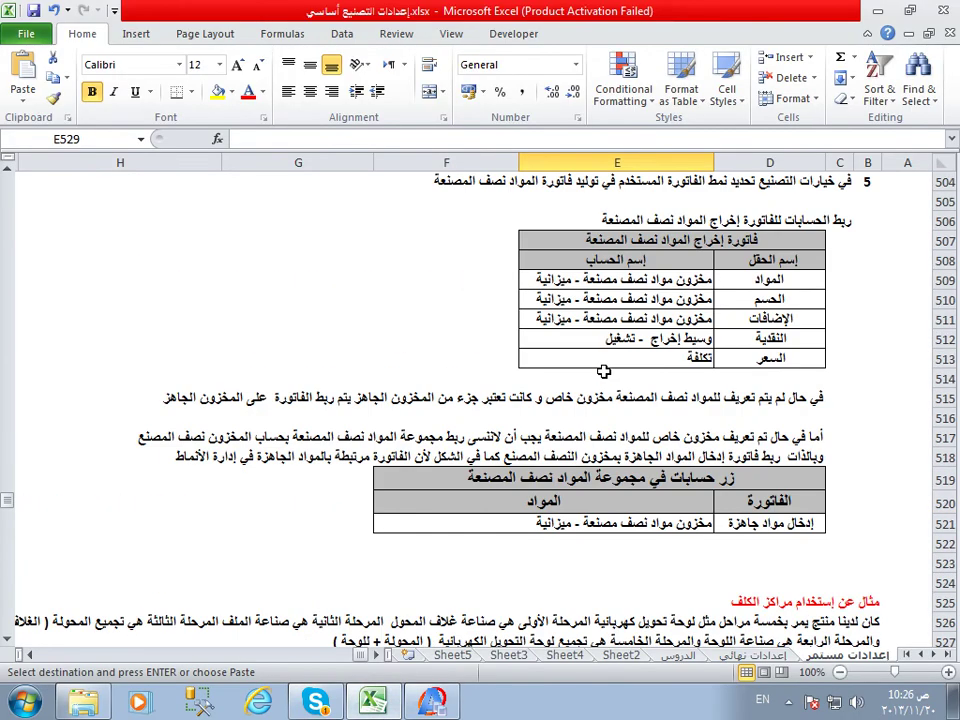
scroll(604, 371, up, 1)
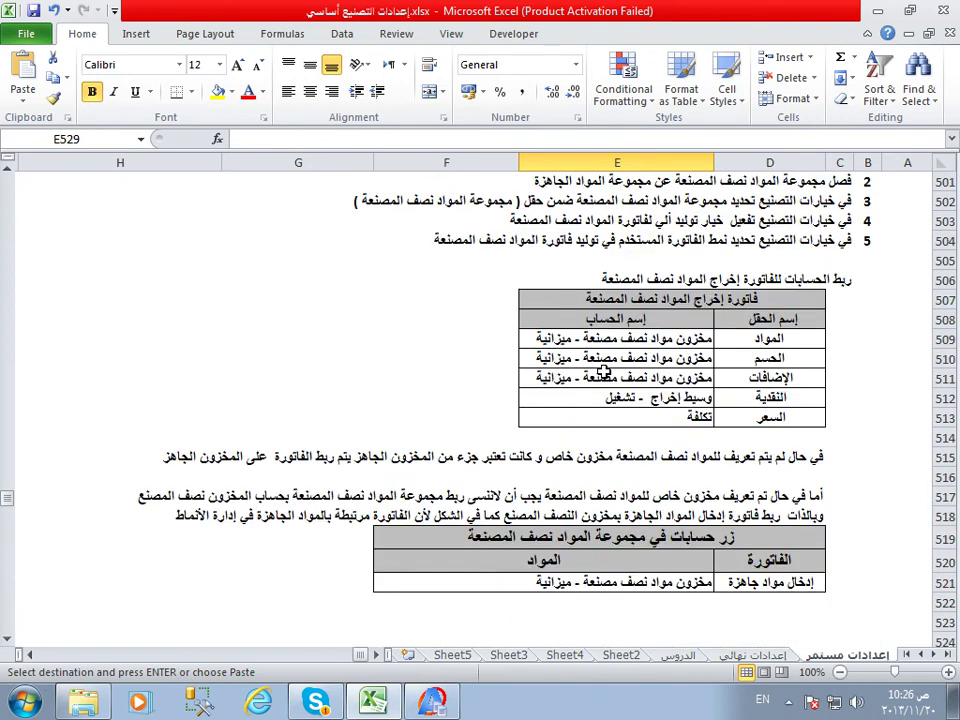
click(716, 281)
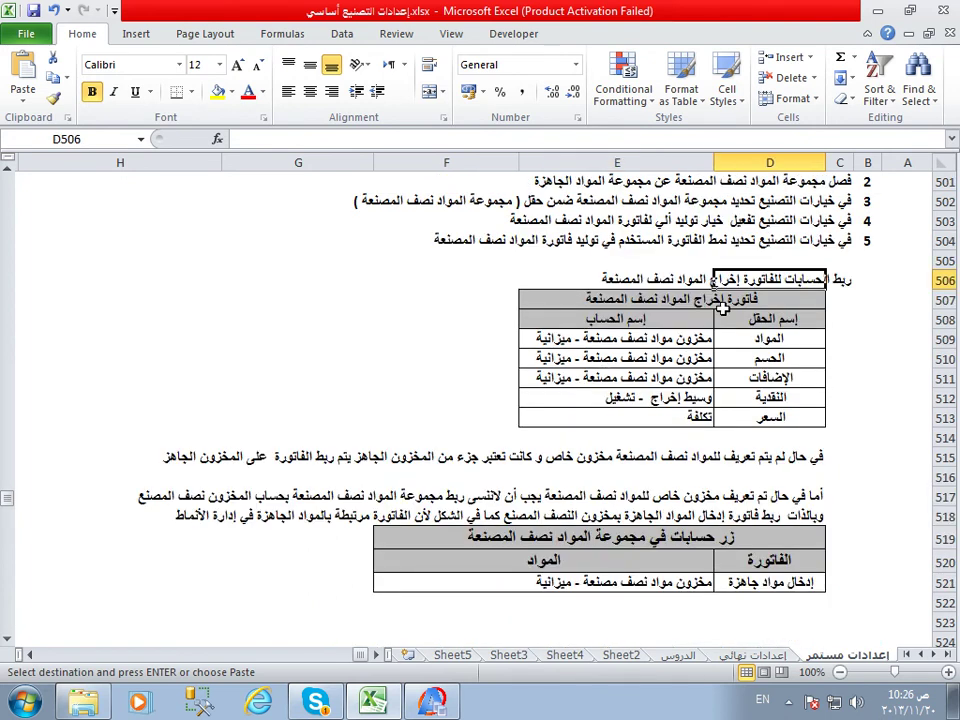
click(375, 320)
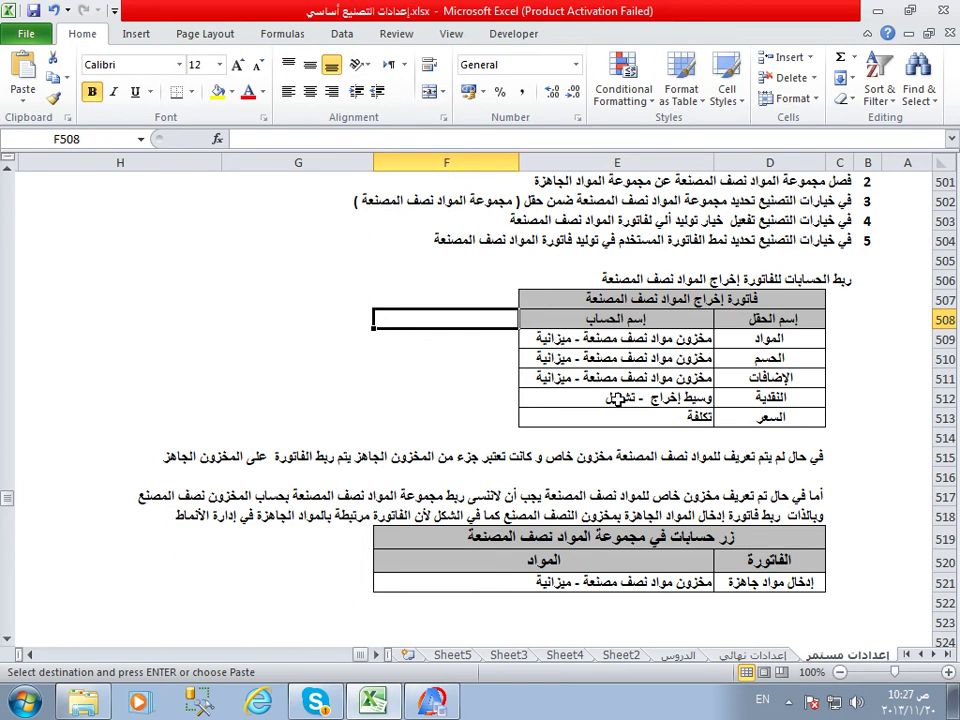
click(700, 418)
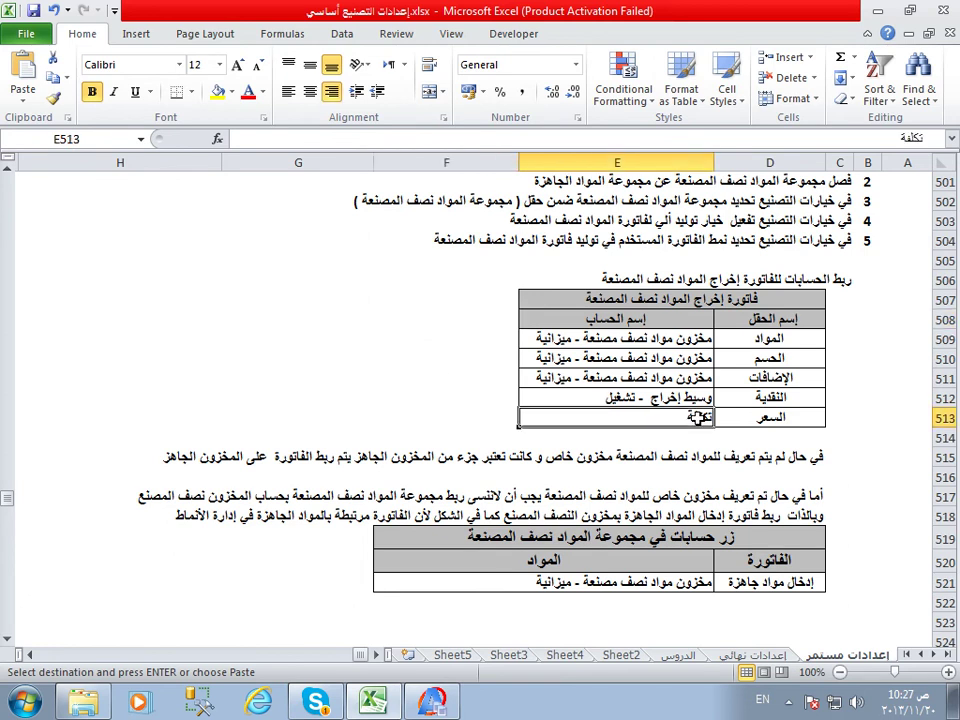
- Review the accounts linked to the materials, discount, additions and cash fields of the semi-finished output invoice
click(740, 338)
click(668, 341)
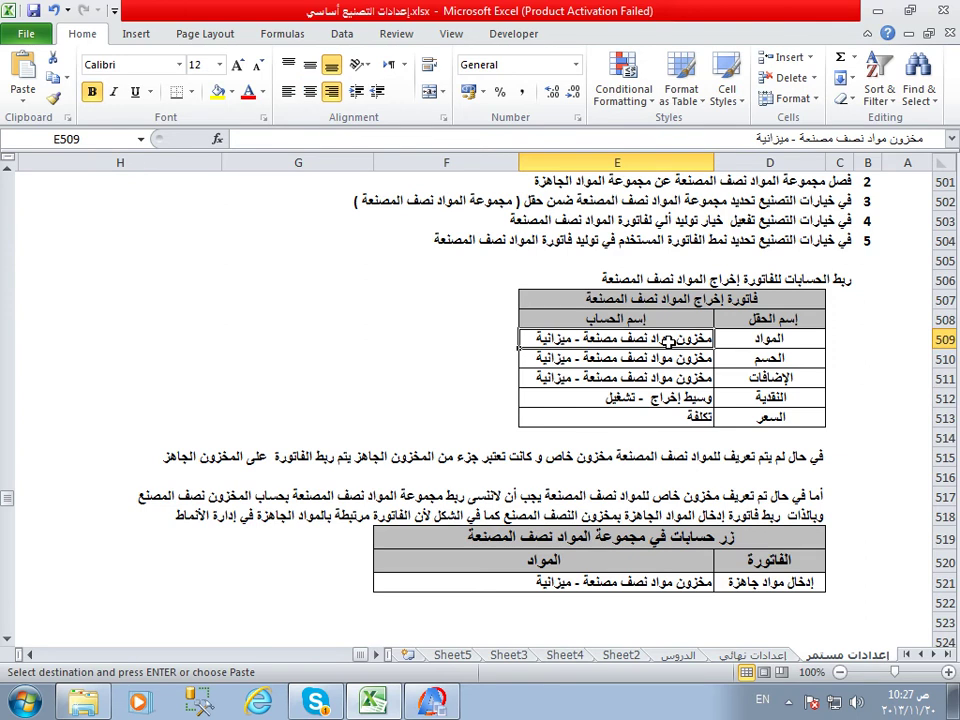
click(761, 357)
click(648, 356)
click(765, 378)
click(650, 378)
click(779, 398)
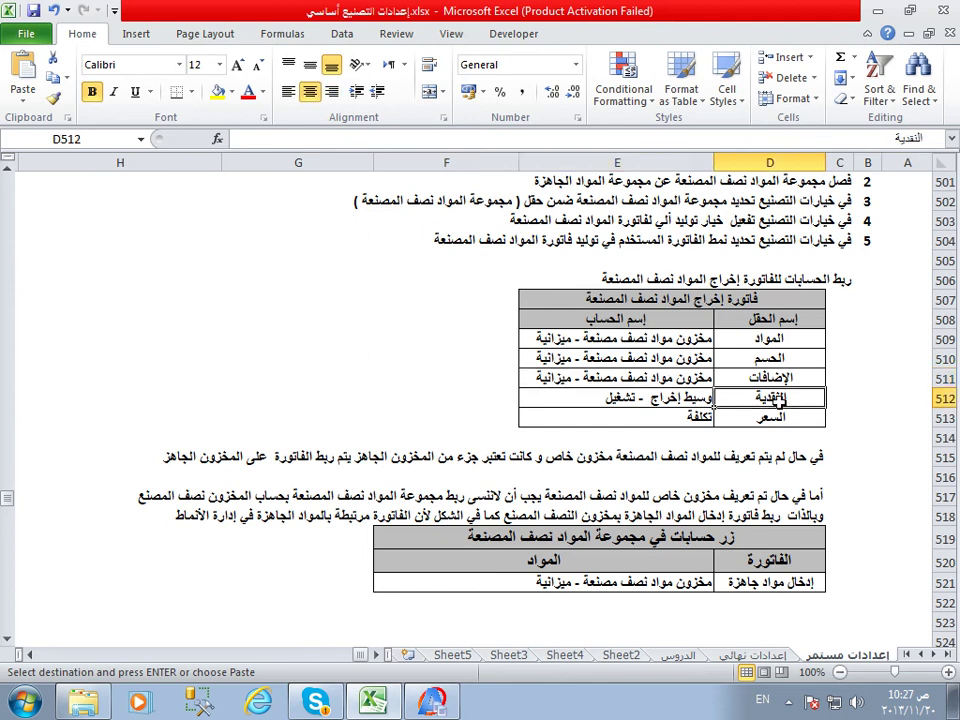
click(667, 398)
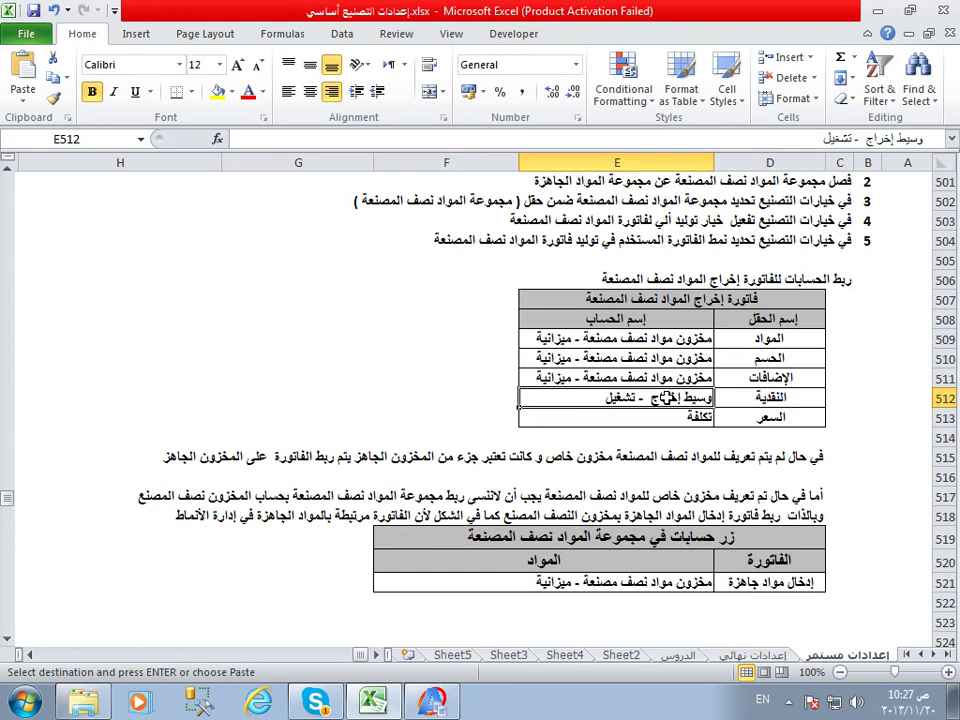
click(722, 439)
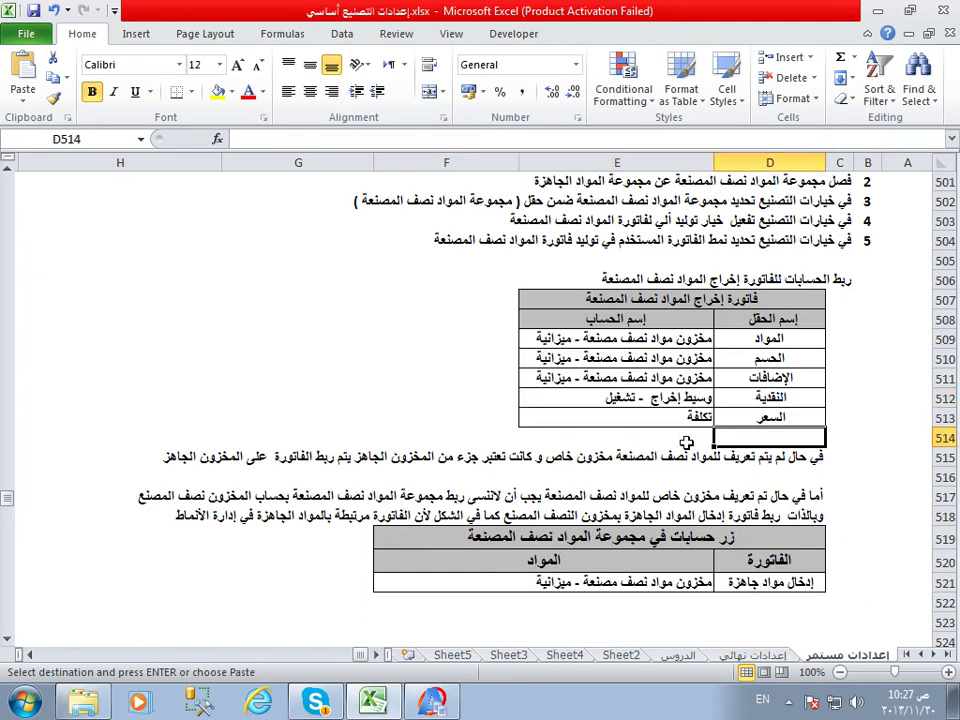
click(676, 439)
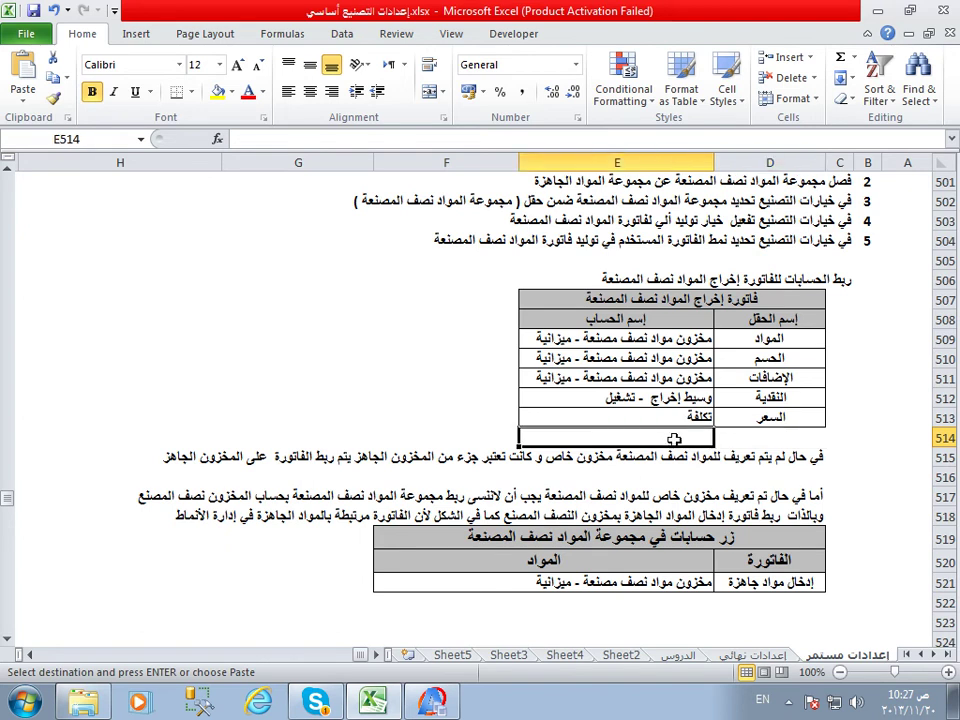
- Review how the semi-finished output invoice and group accounts are linked with and without a dedicated semi-finished stock
click(714, 457)
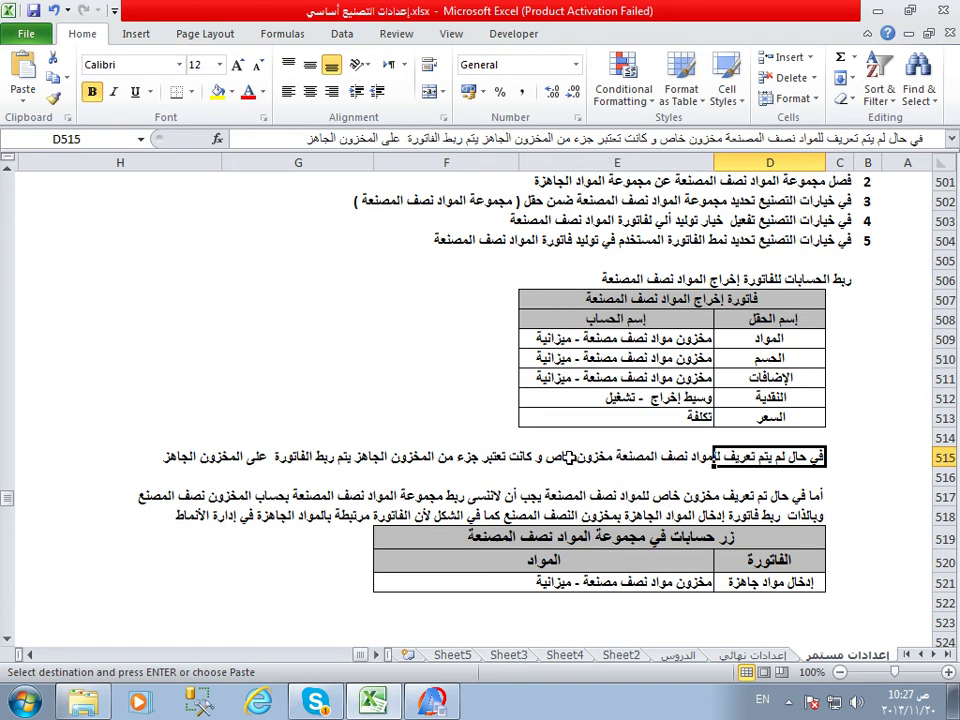
click(626, 359)
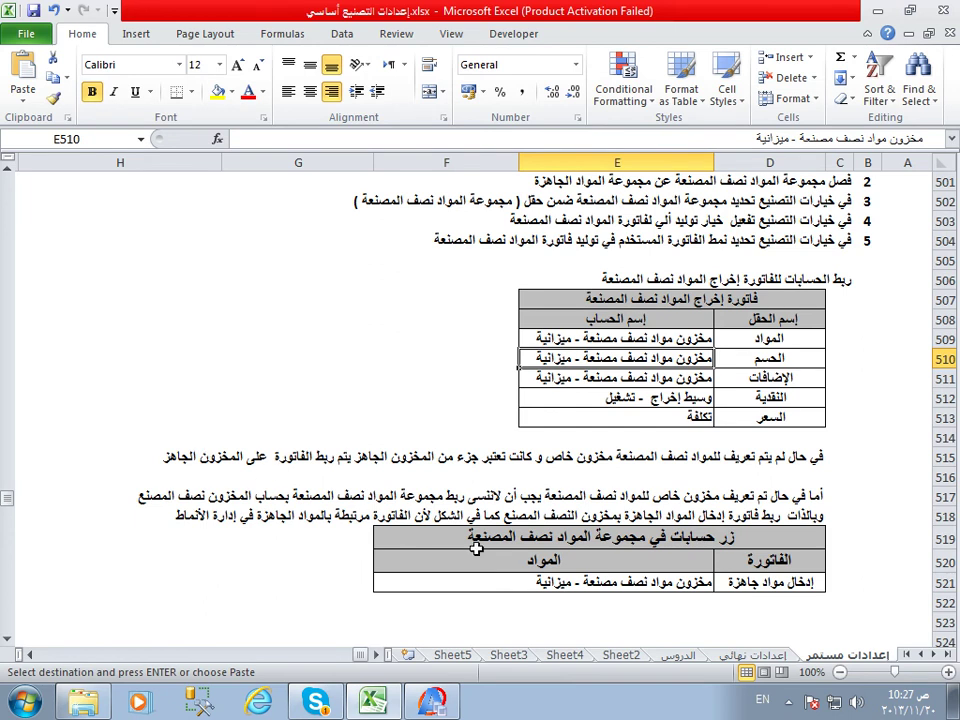
click(779, 497)
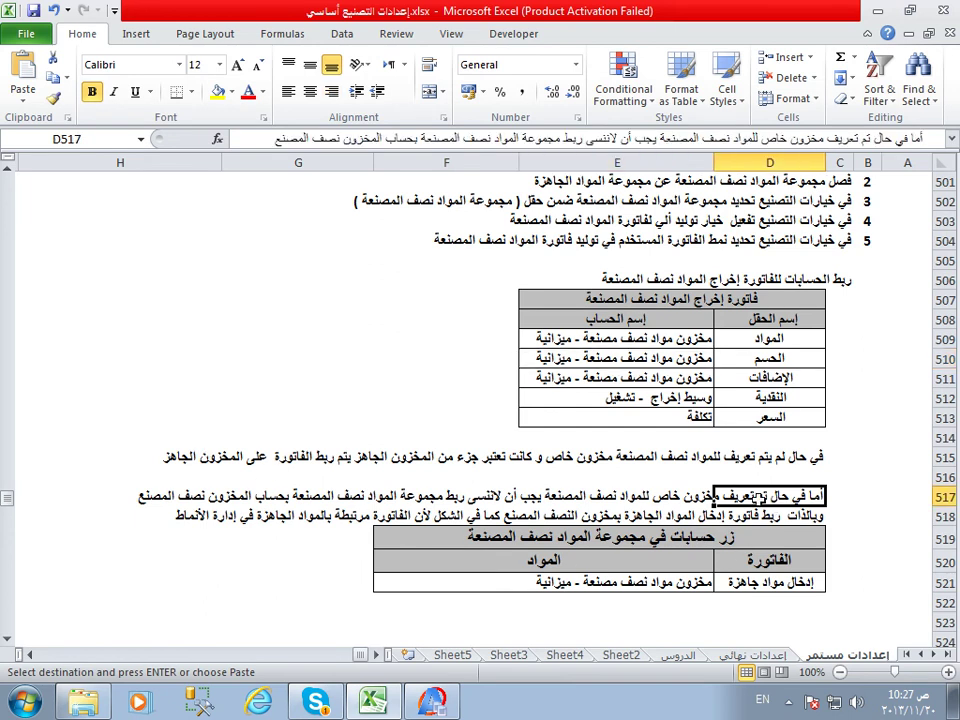
click(760, 580)
scroll(757, 570, down, 3)
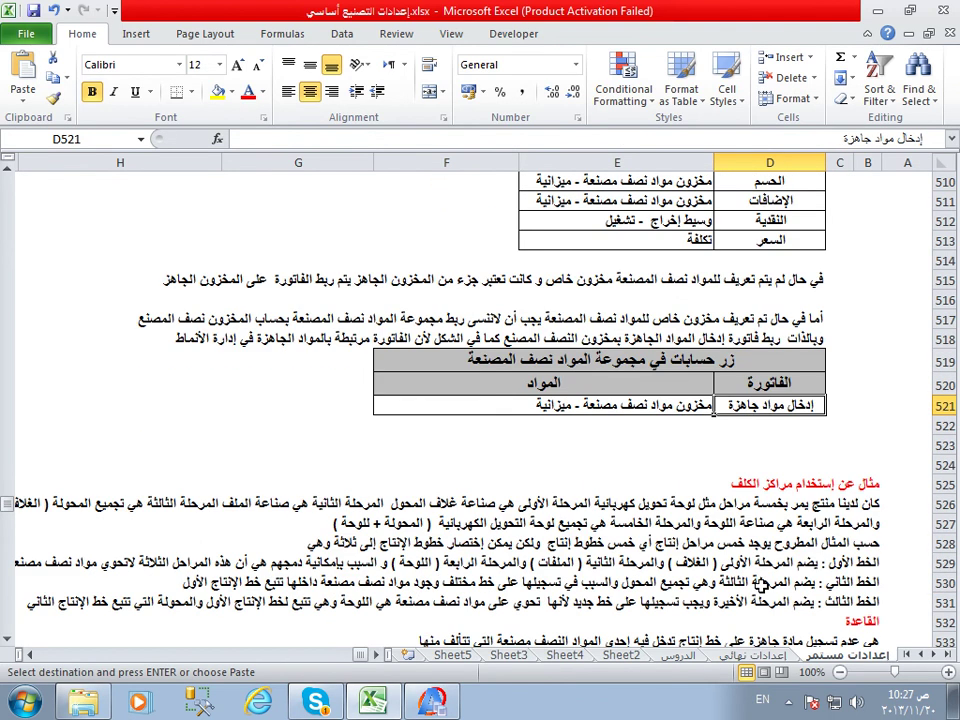
click(765, 422)
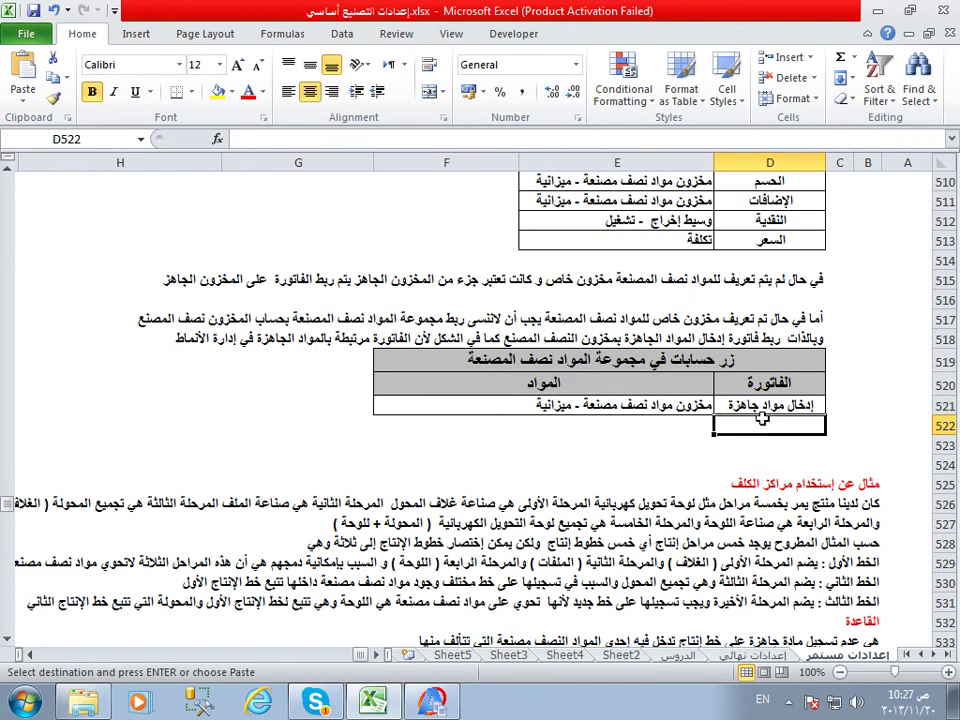
click(737, 407)
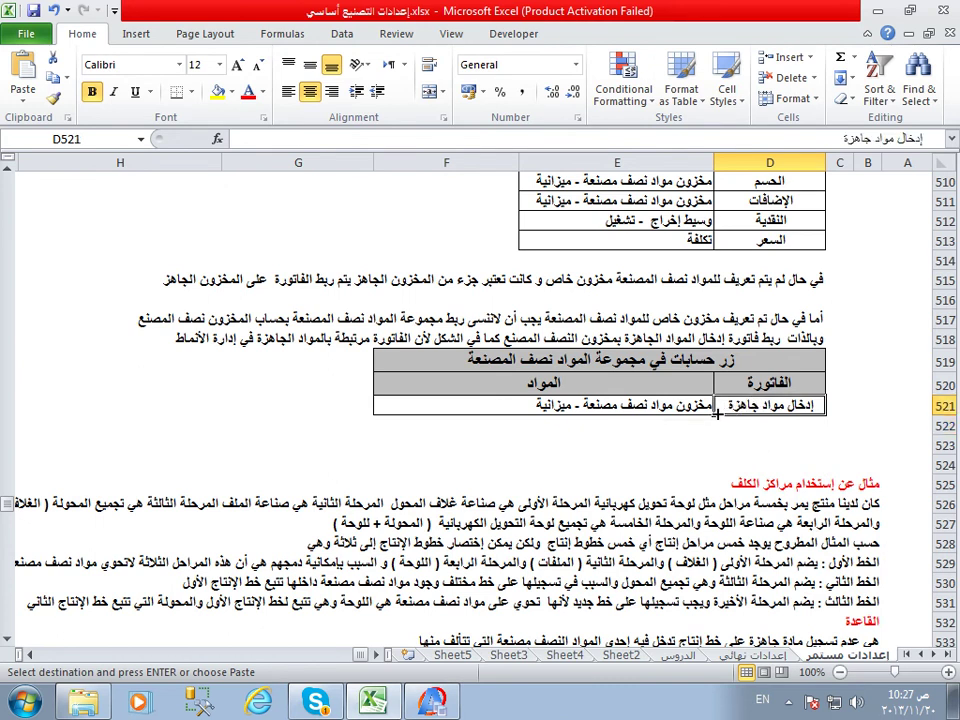
click(736, 442)
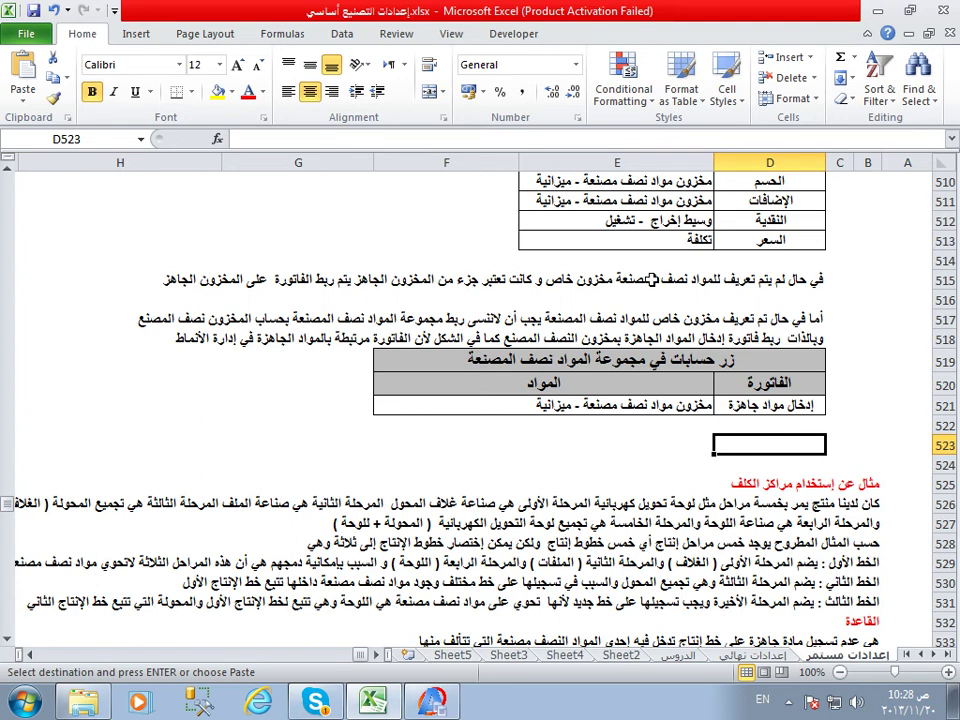
click(686, 274)
scroll(686, 280, down, 2)
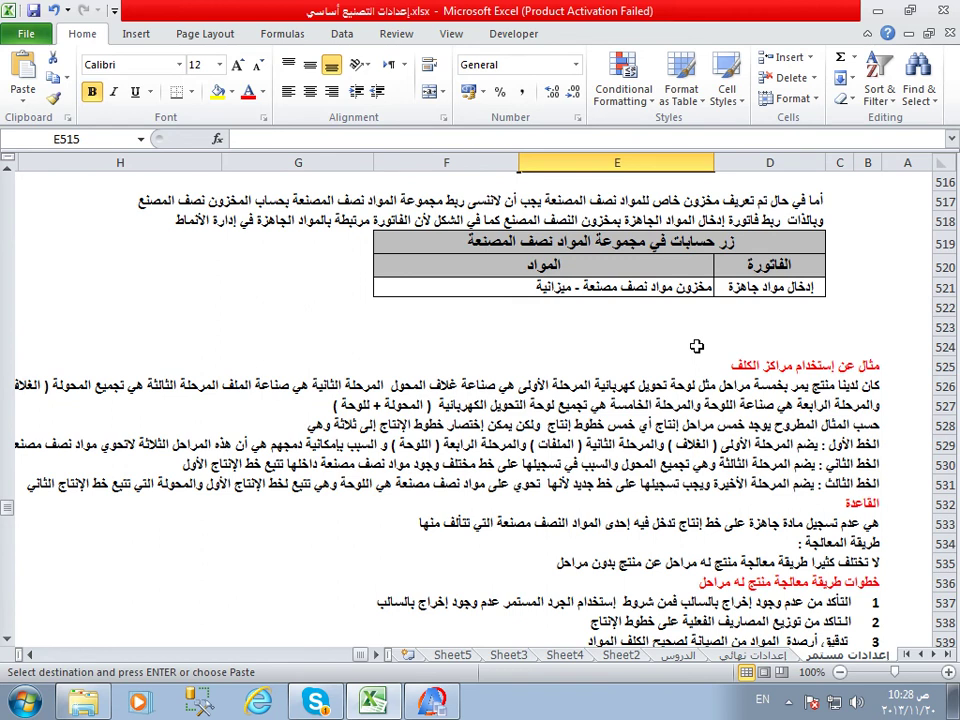
scroll(695, 344, up, 2)
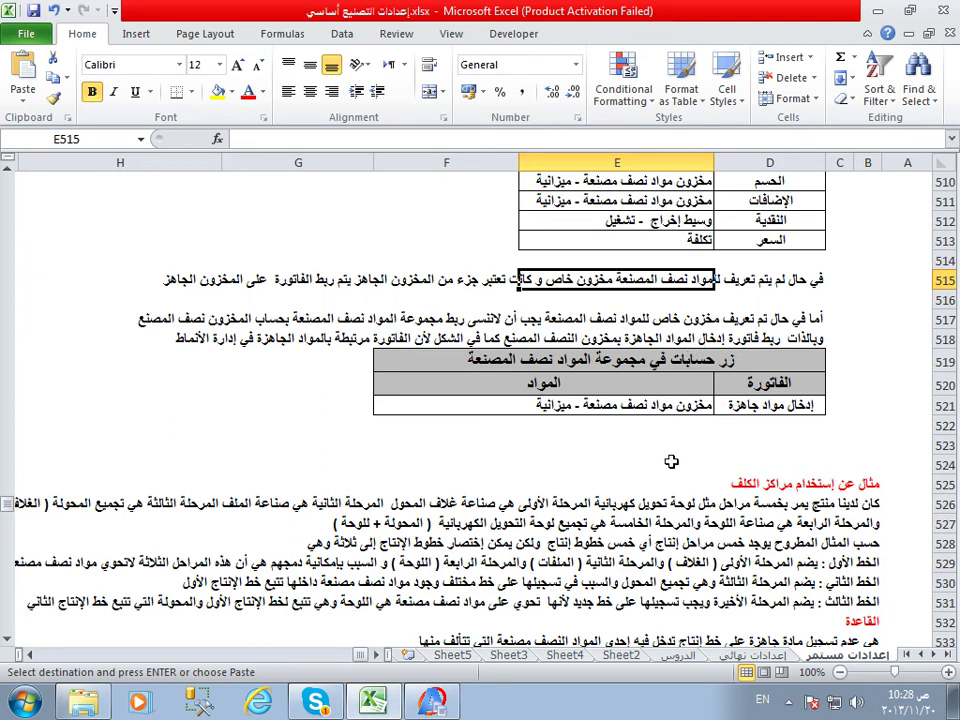
- Examine the cost-centre example مثال عن إستخدام مراكز الكلف, covering the stages grouped under the first and second production lines
key(Up)
key(ctrl+c)
scroll(731, 557, down, 1)
scroll(731, 557, down, 1)
key(Down)
key(Down)
key(Right)
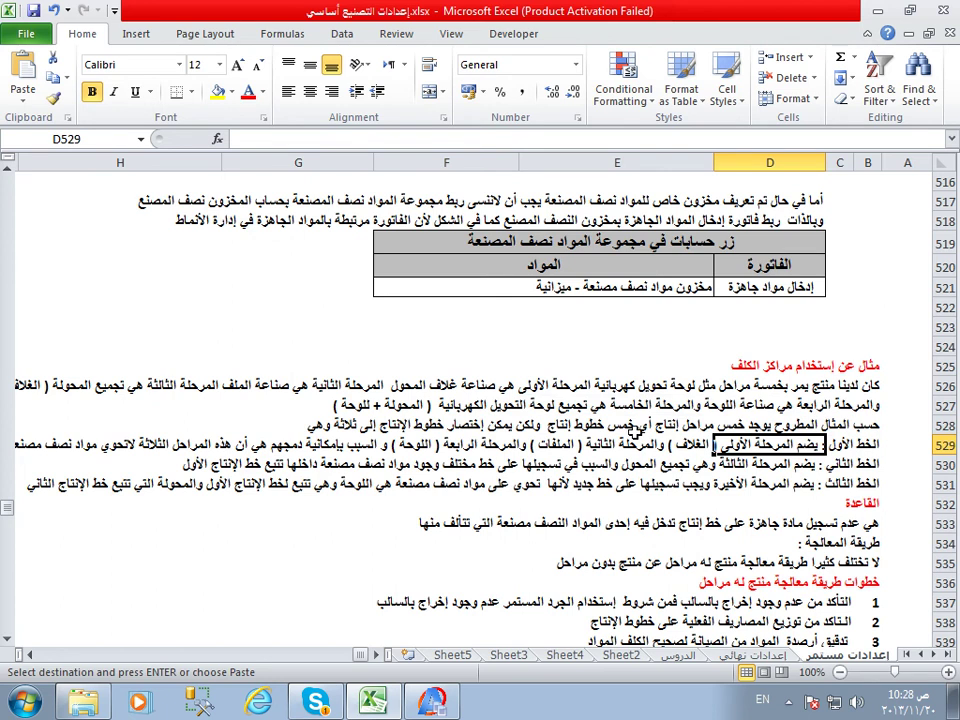
key(Right)
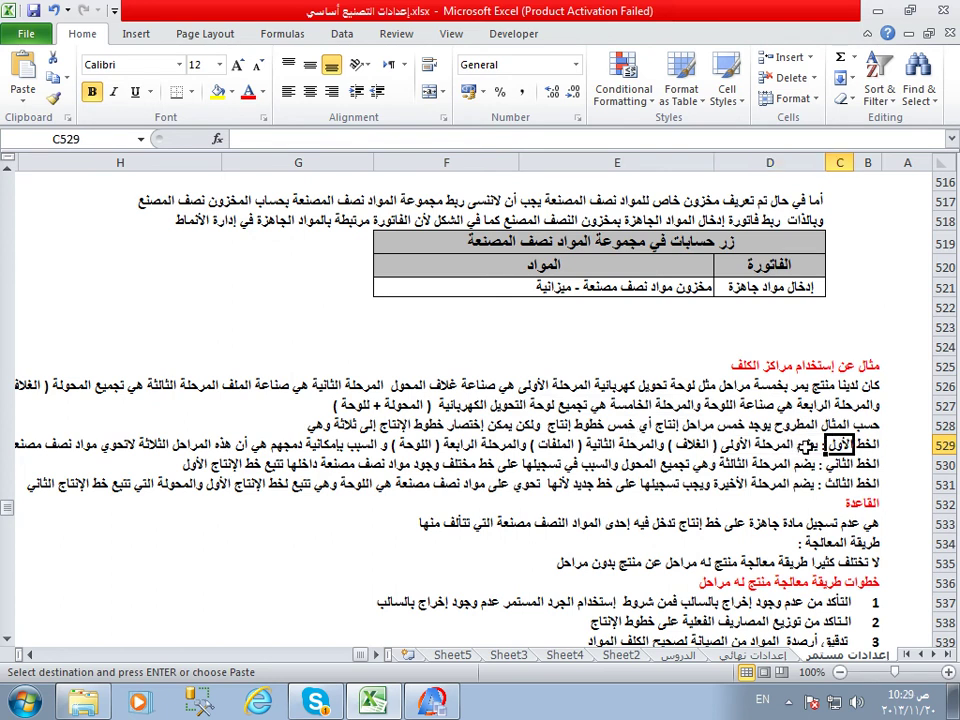
click(698, 445)
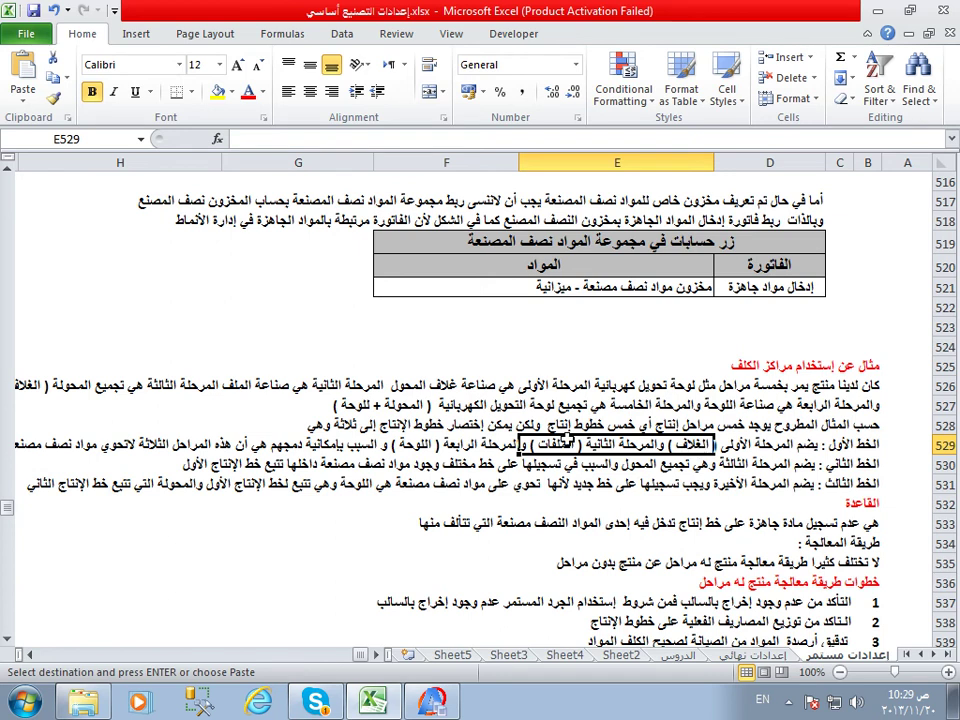
drag(524, 444, 424, 444)
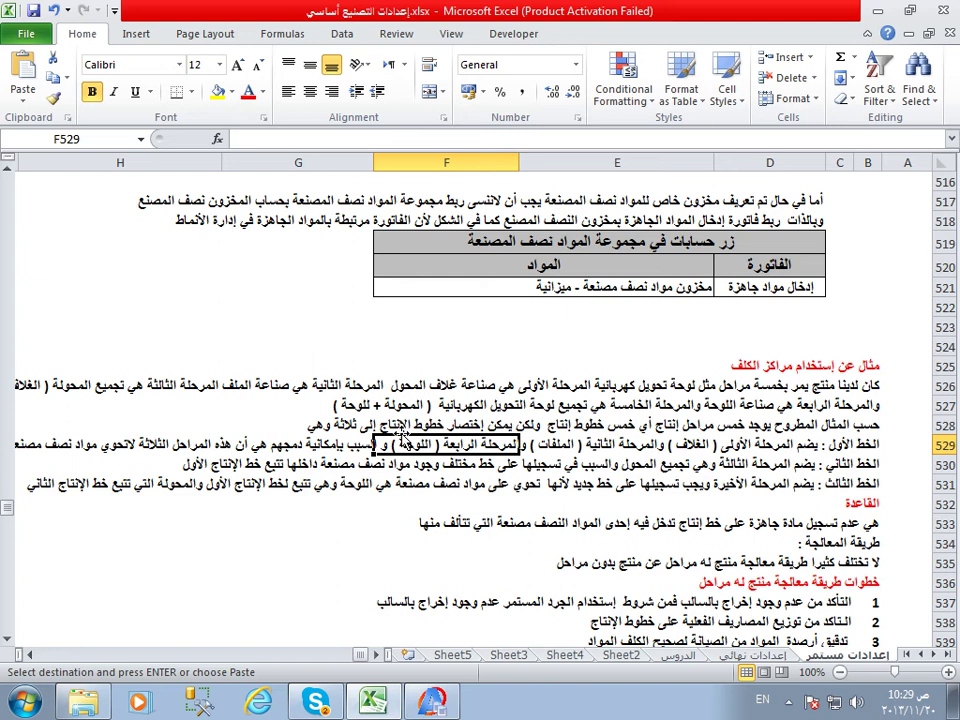
click(838, 463)
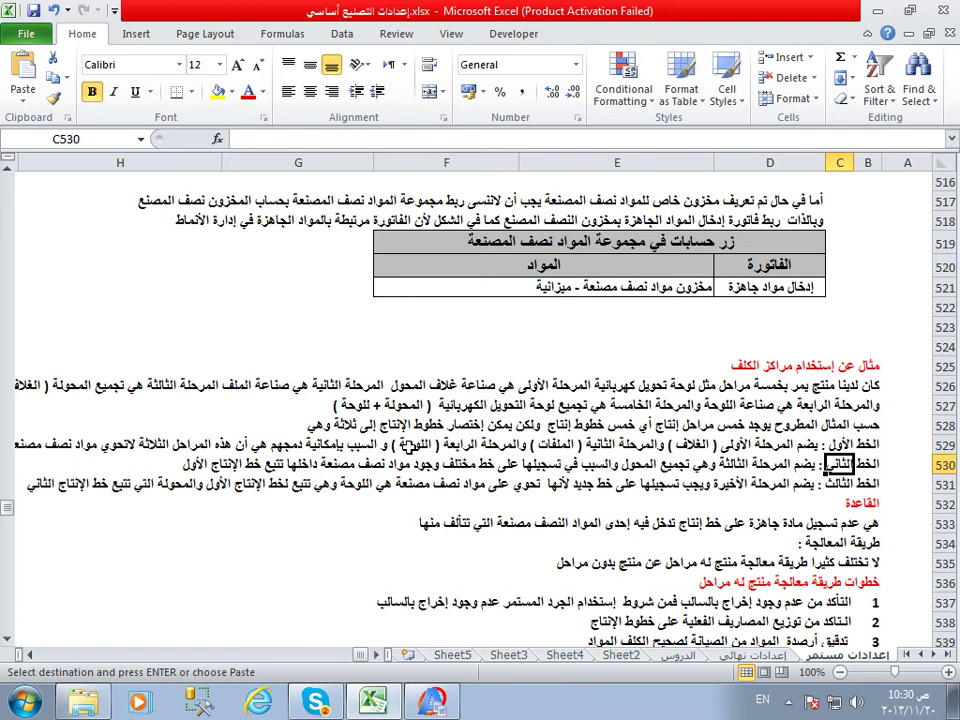
- Switch to the الأمين program and close the cost deviation report and the manufacturing operation
click(432, 702)
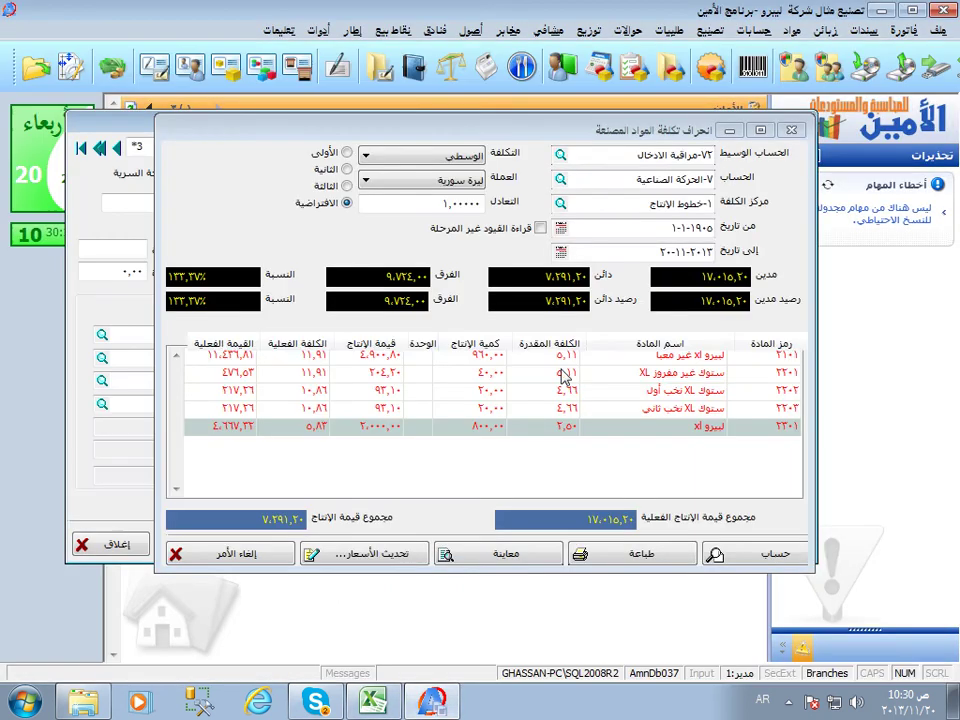
click(793, 130)
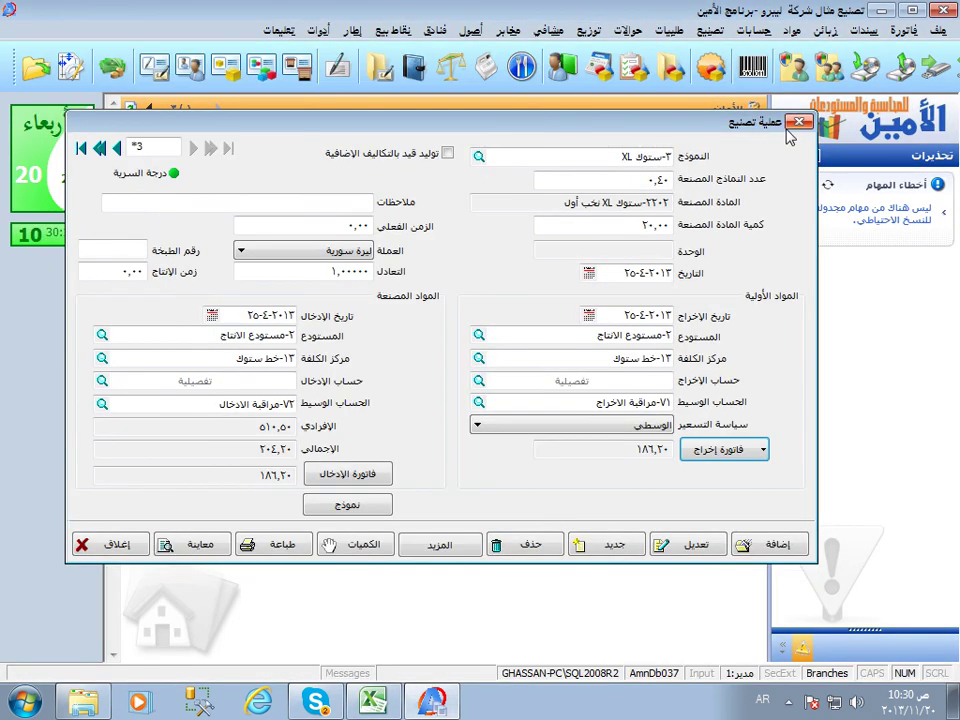
click(745, 122)
- Start the invoice repricing maintenance (إعادة تسعير الفواتير) and advance to its invoice type and price options
click(319, 30)
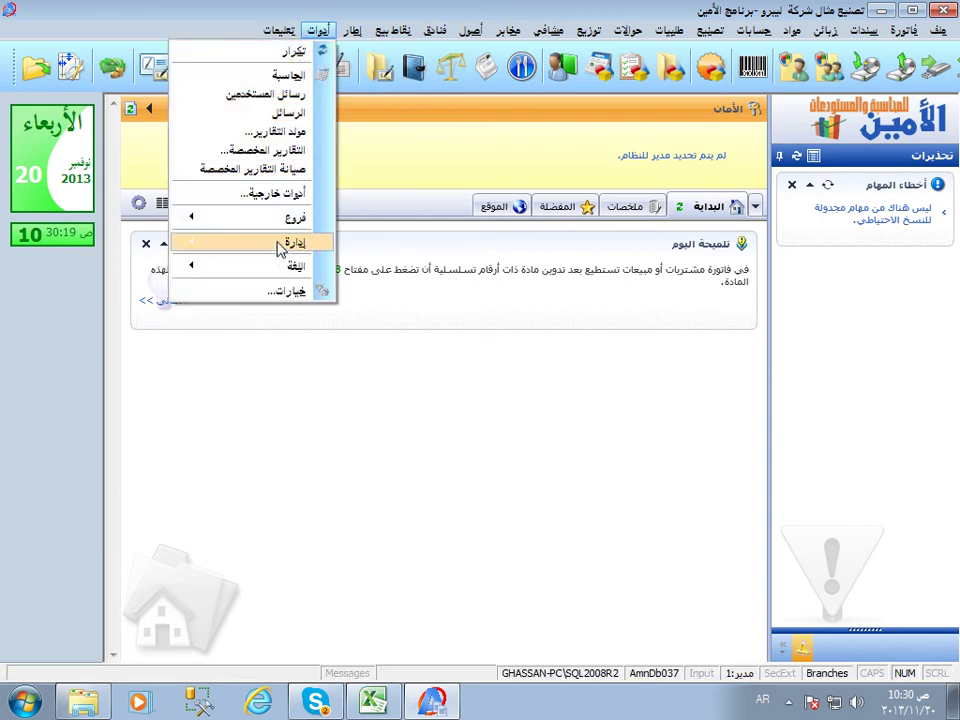
mouse_move(289, 246)
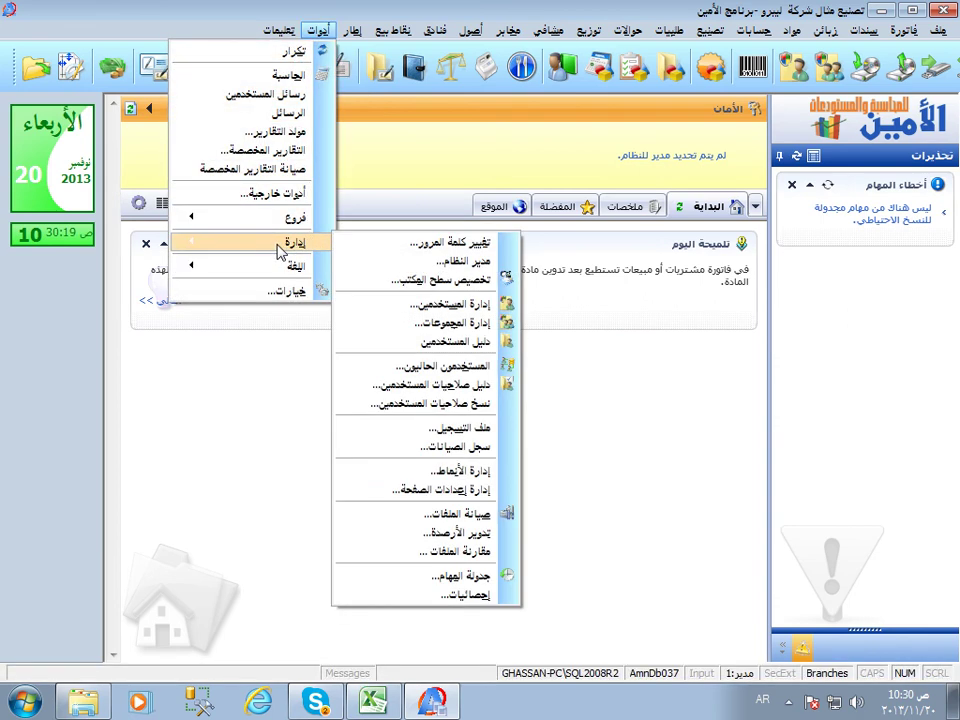
click(462, 514)
drag(205, 257, 207, 310)
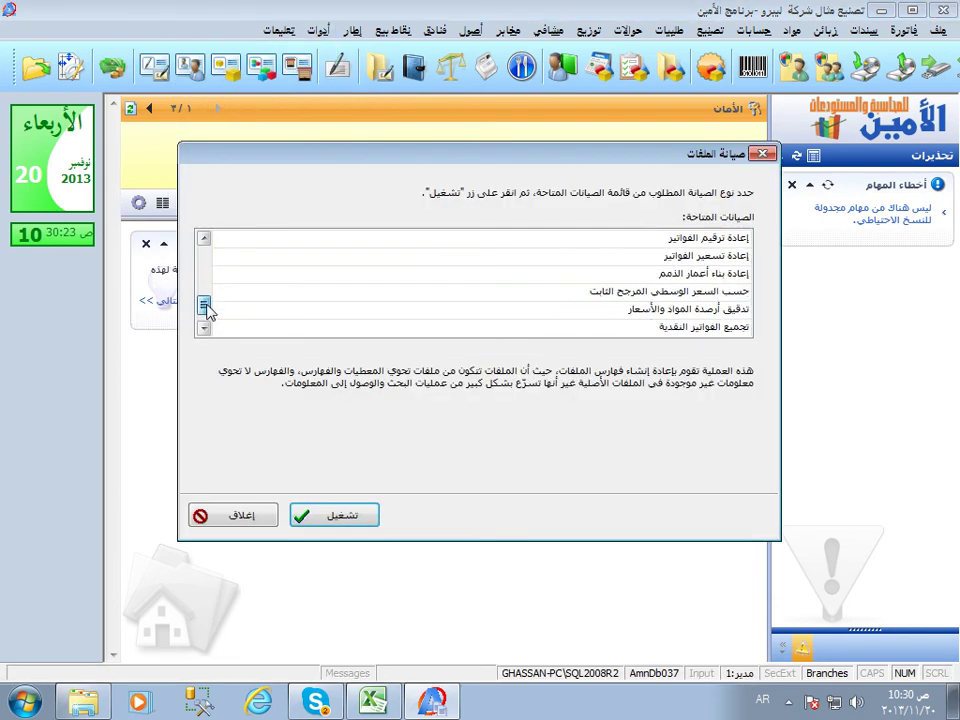
click(579, 257)
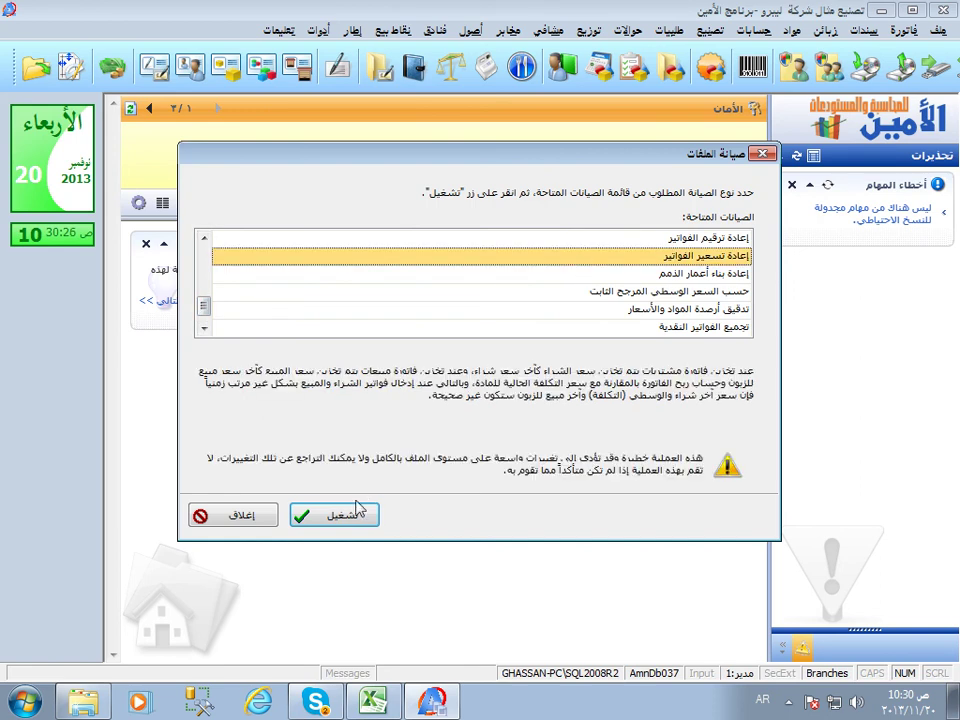
click(360, 522)
click(496, 491)
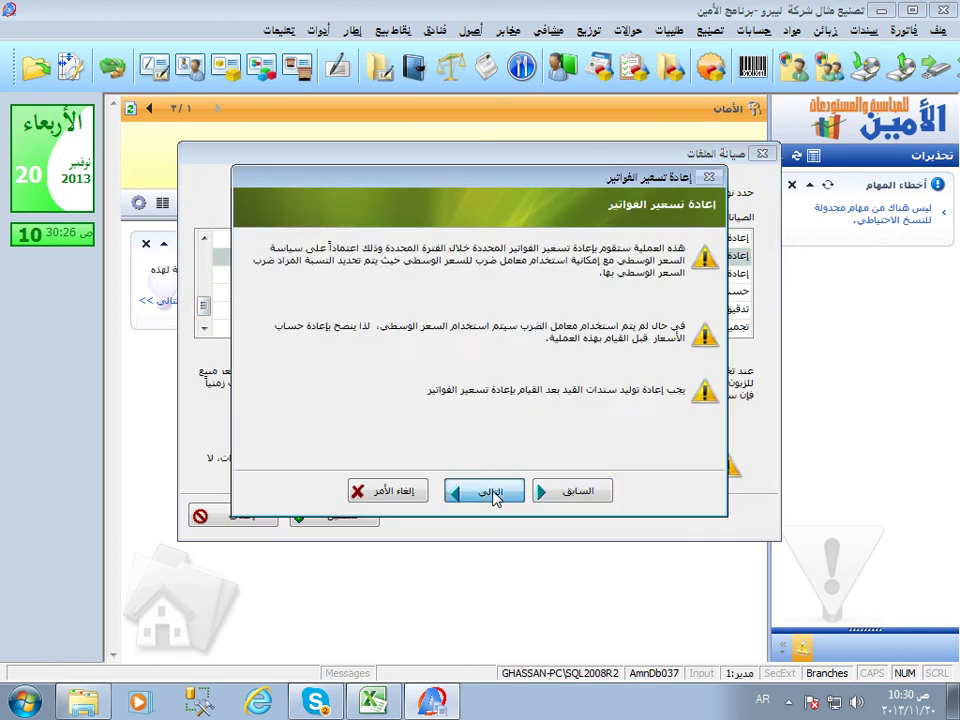
click(495, 494)
click(494, 493)
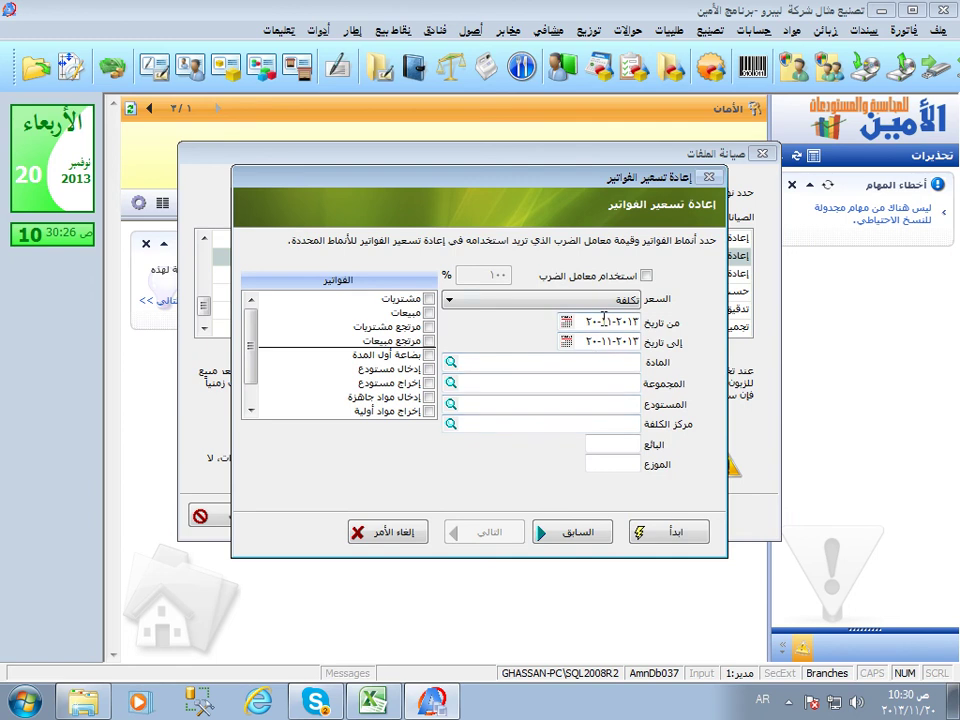
- Set the repricing price to الجملة for إدخال مواد جاهزة invoices, then cancel the repricing and close the file maintenance
click(590, 298)
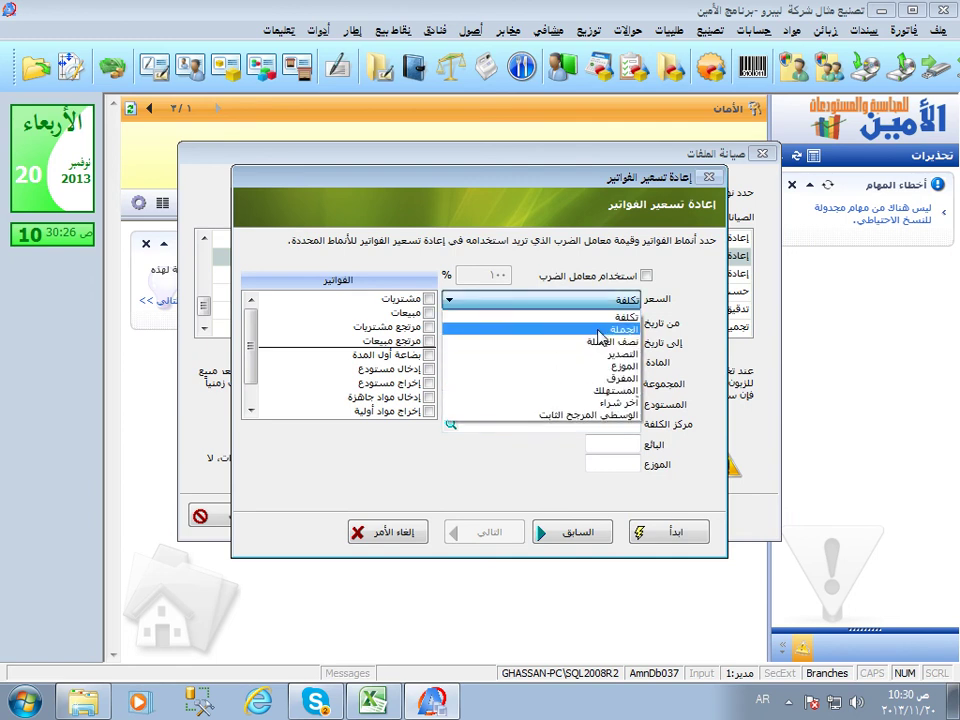
click(599, 332)
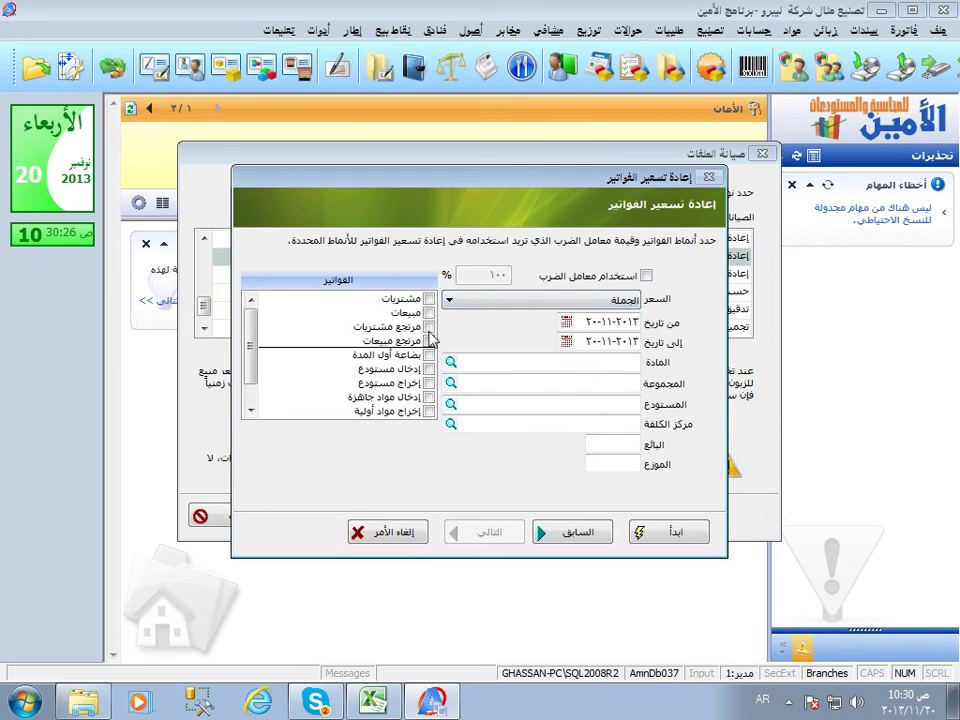
click(430, 398)
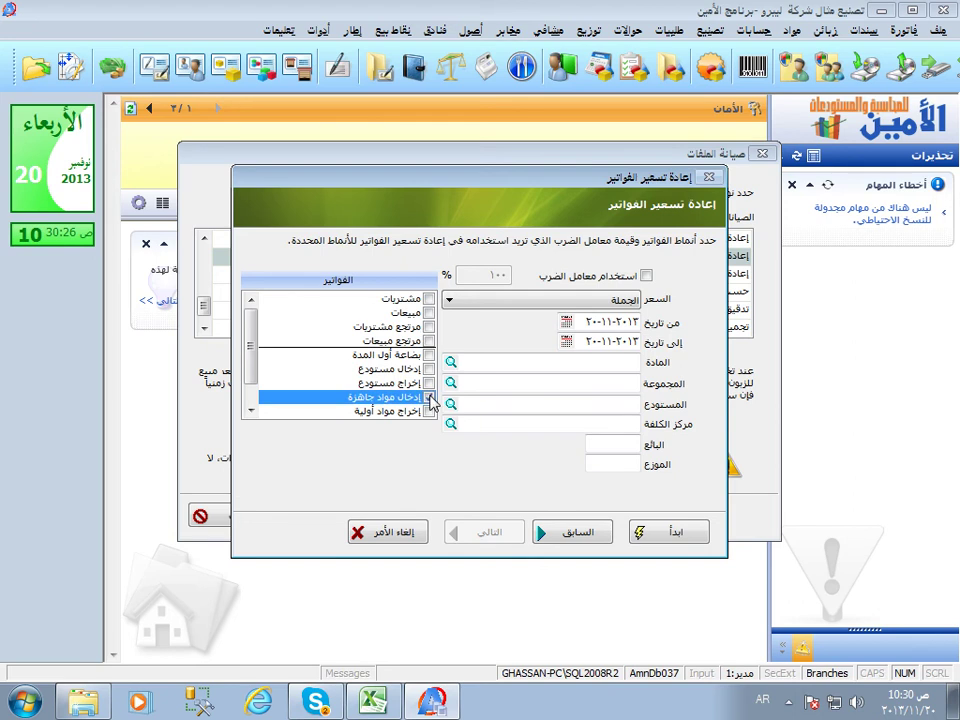
click(430, 398)
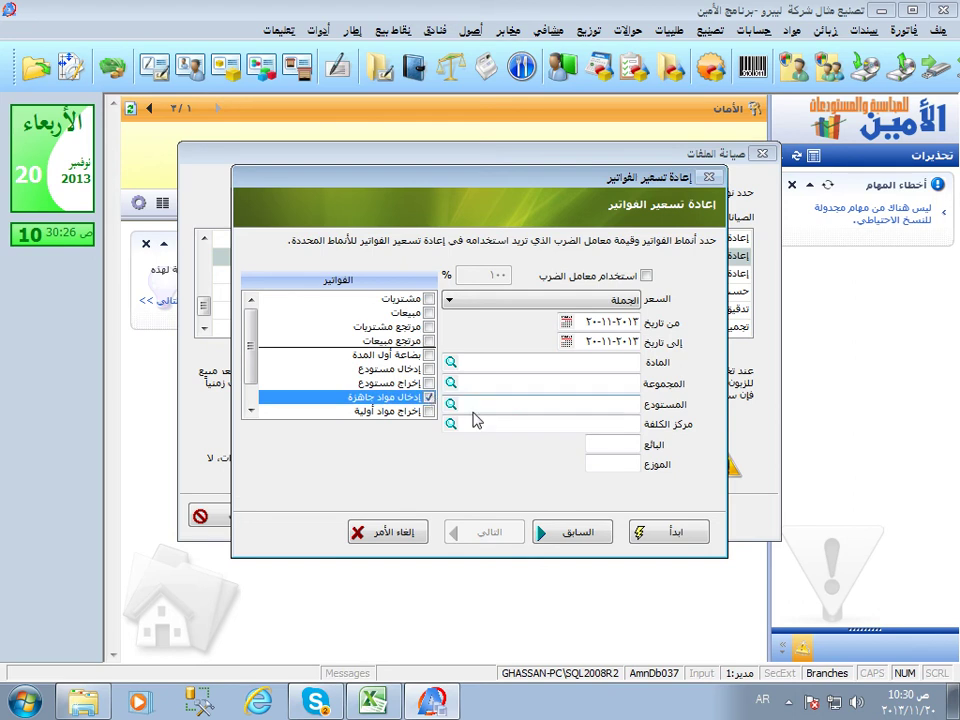
click(631, 428)
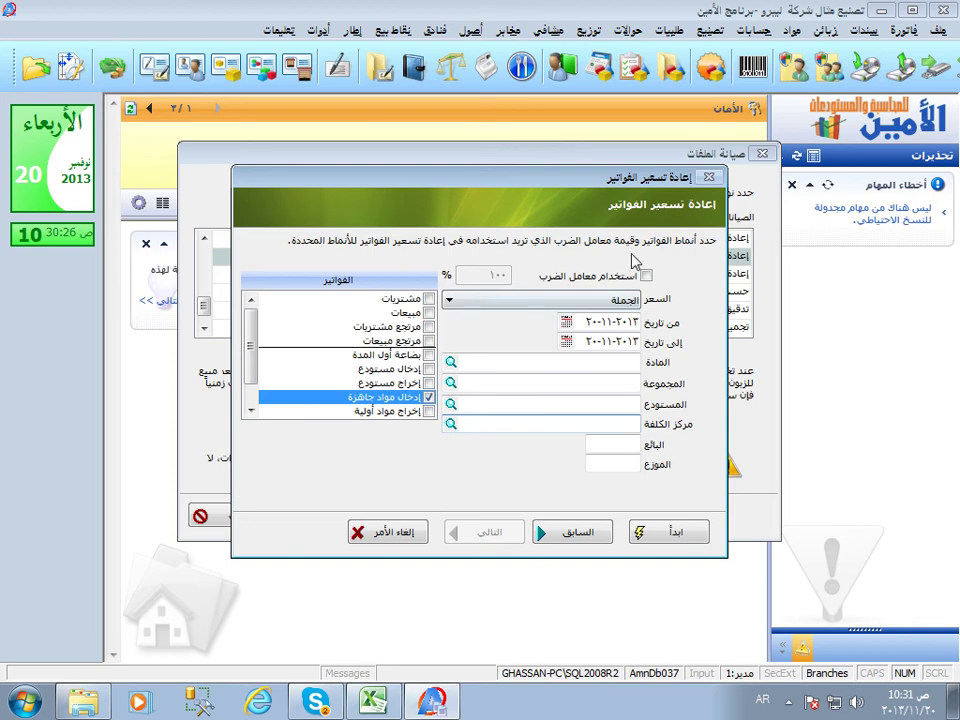
click(392, 531)
click(476, 386)
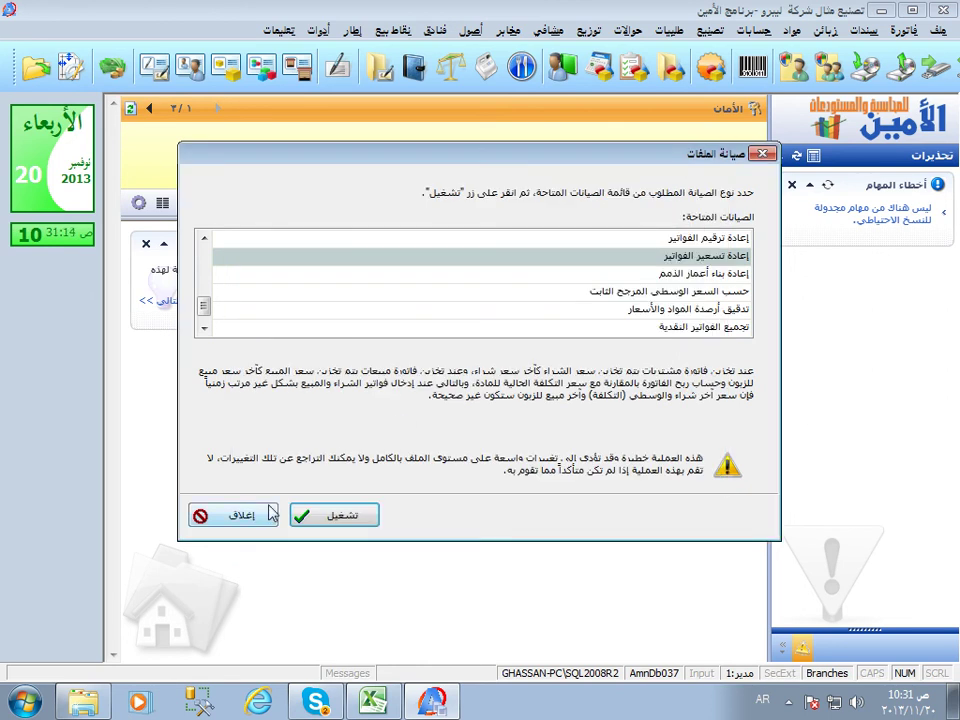
click(236, 516)
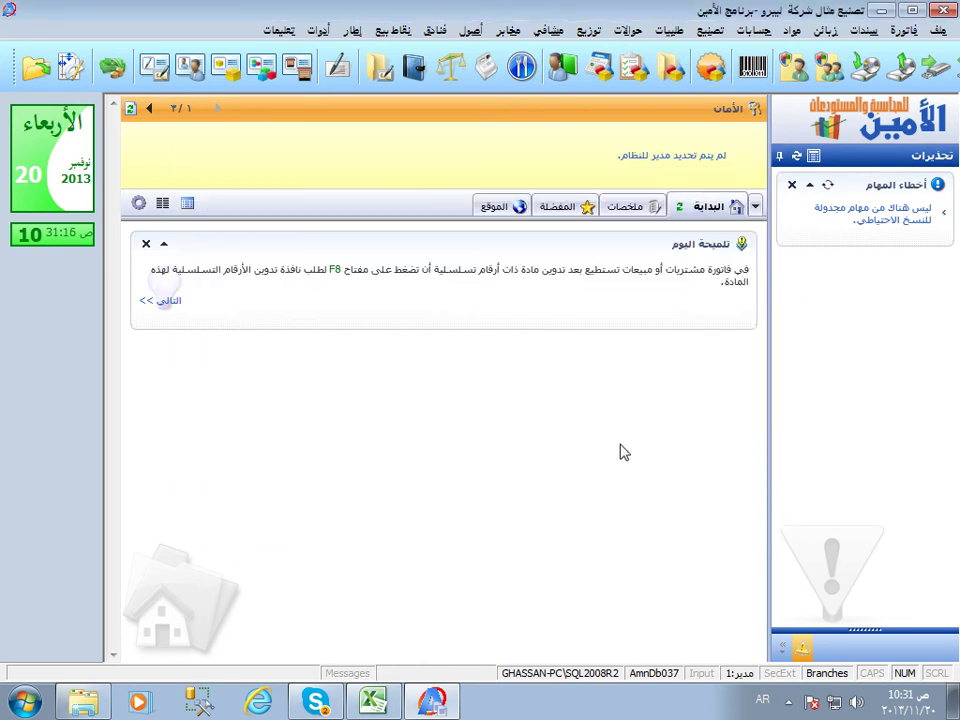
- Reopen the manufactured-materials cost deviation report (انحراف تكلفة المواد المصنعة) and highlight its intermediate account مراقبة الادخال
click(710, 30)
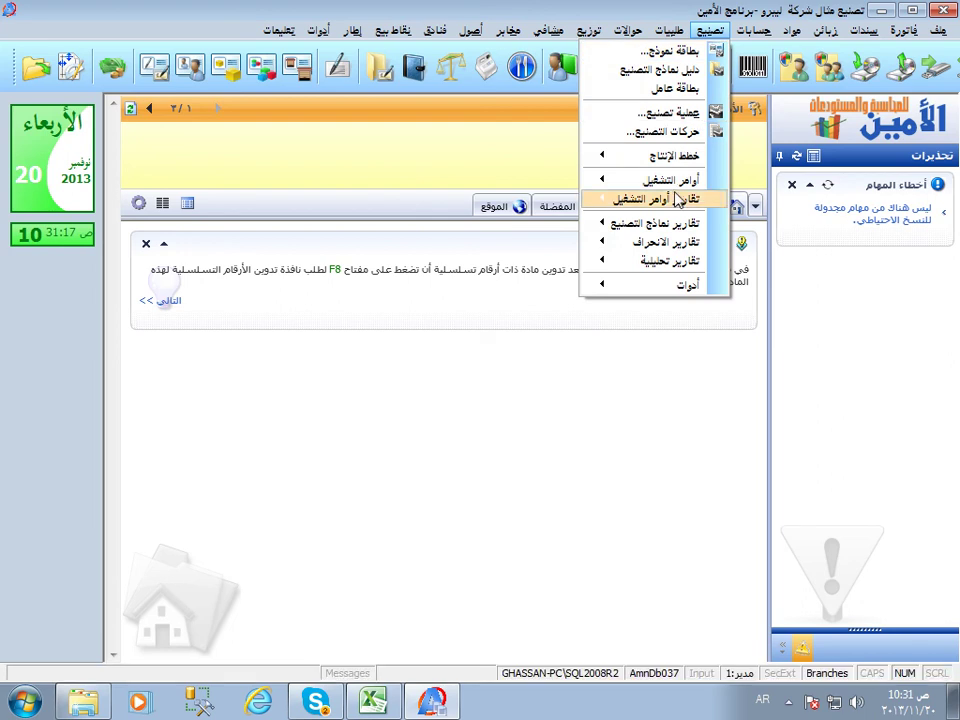
mouse_move(670, 157)
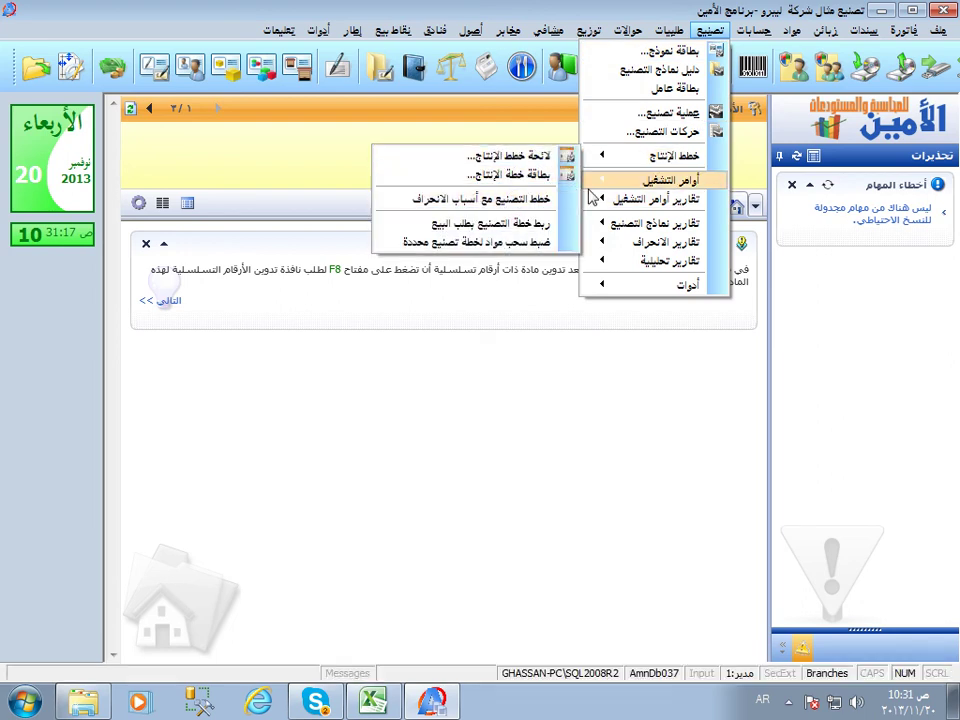
mouse_move(660, 242)
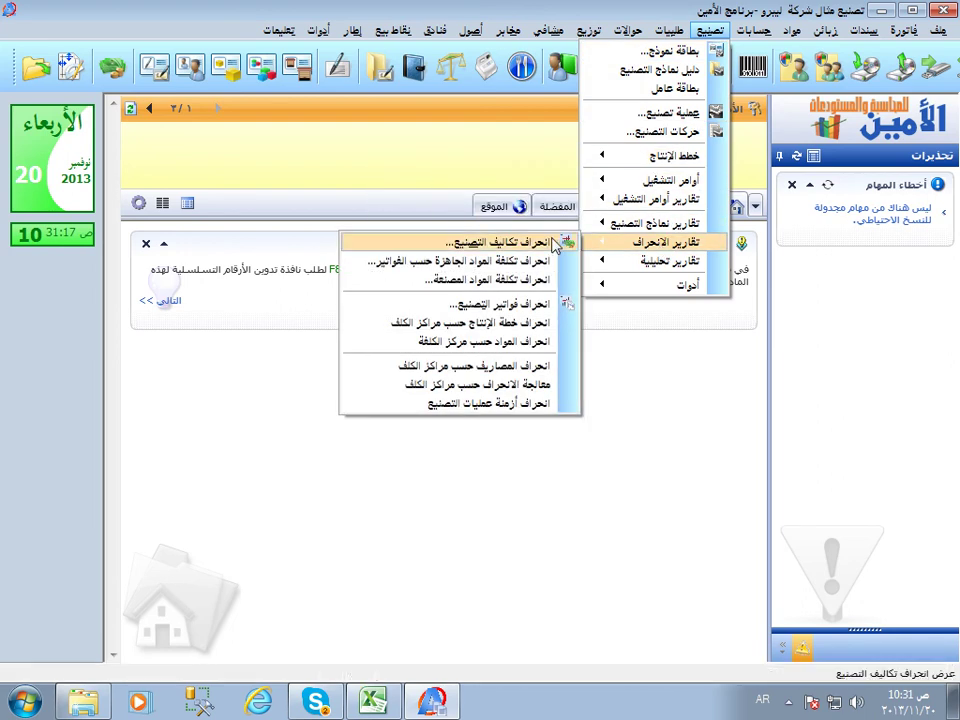
click(497, 279)
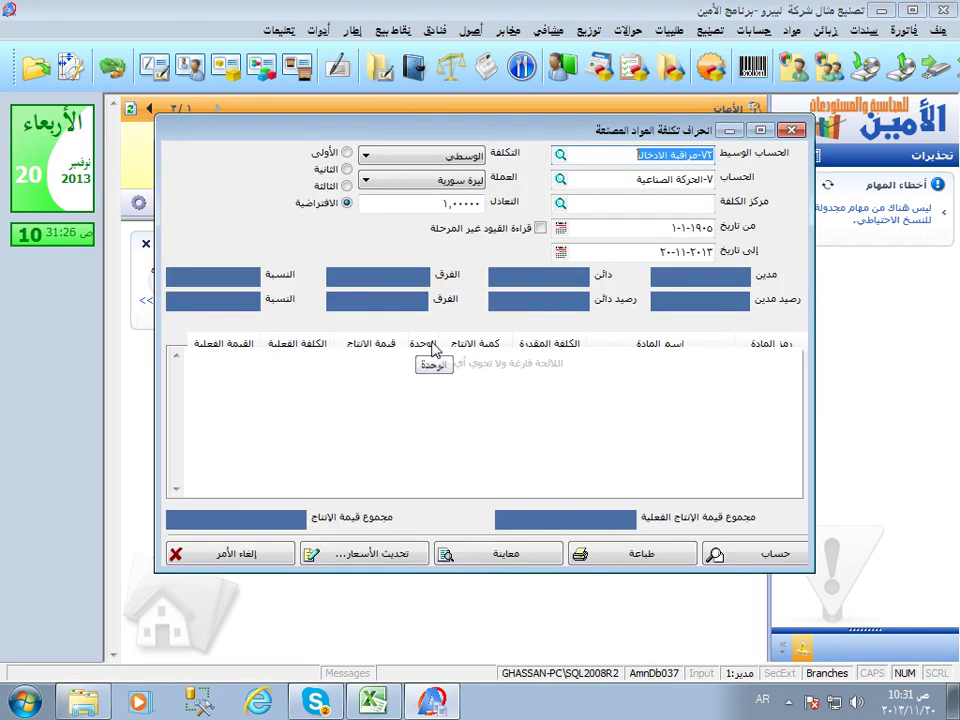
click(614, 155)
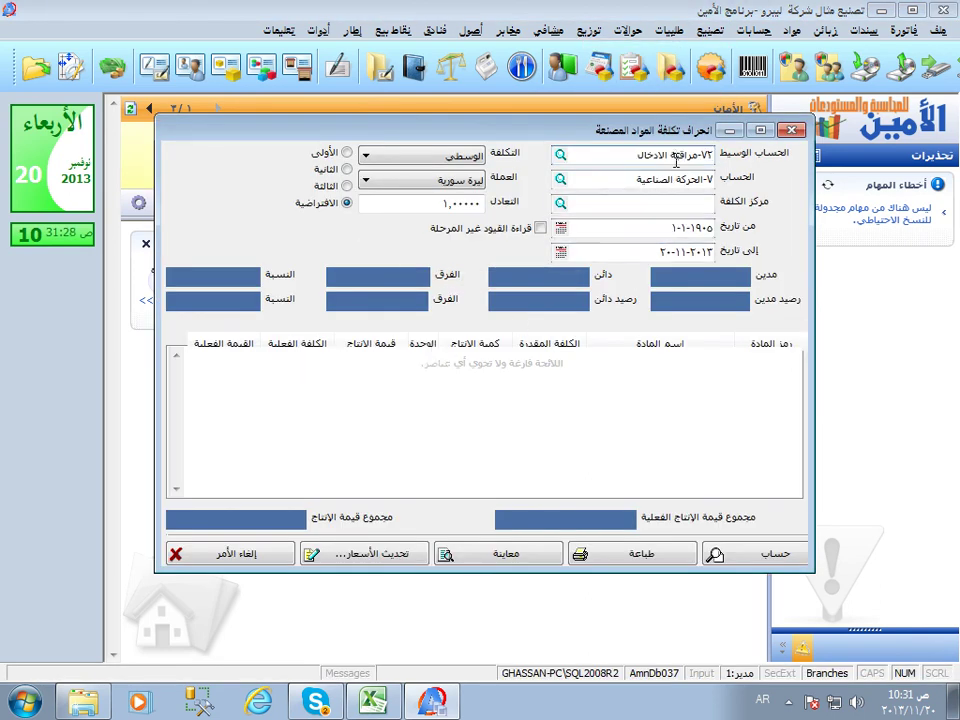
drag(614, 155, 680, 175)
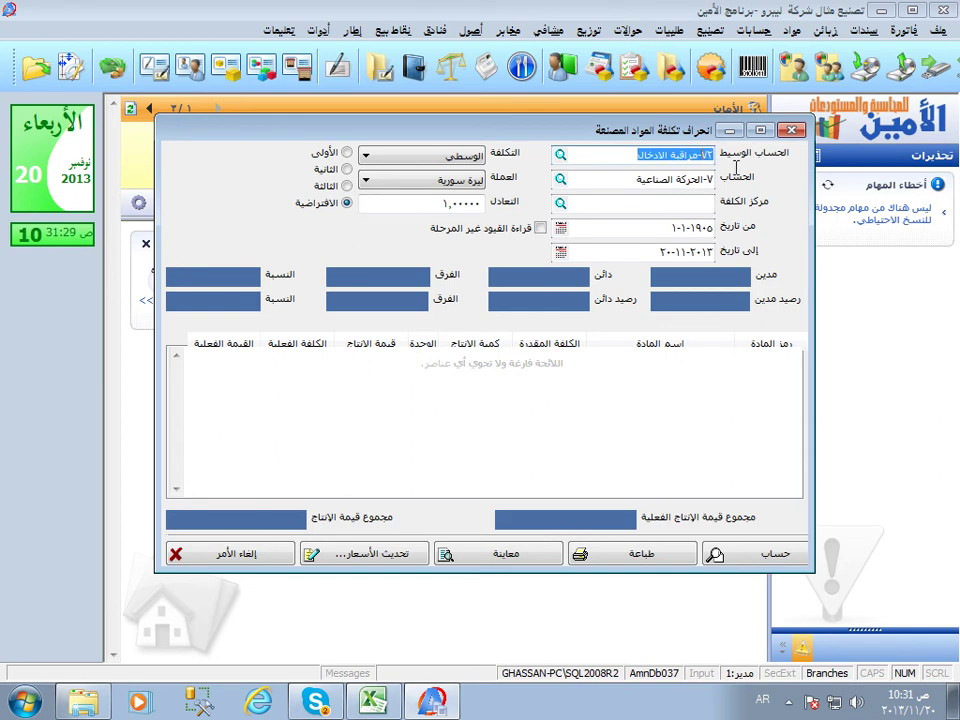
- Calculate the manufactured-materials cost deviation for the account الحركة الصناعية with the intermediate account مراقبة الادخال
key(Tab)
click(707, 178)
drag(707, 178, 604, 186)
key(shift+Tab)
key(Tab)
click(765, 553)
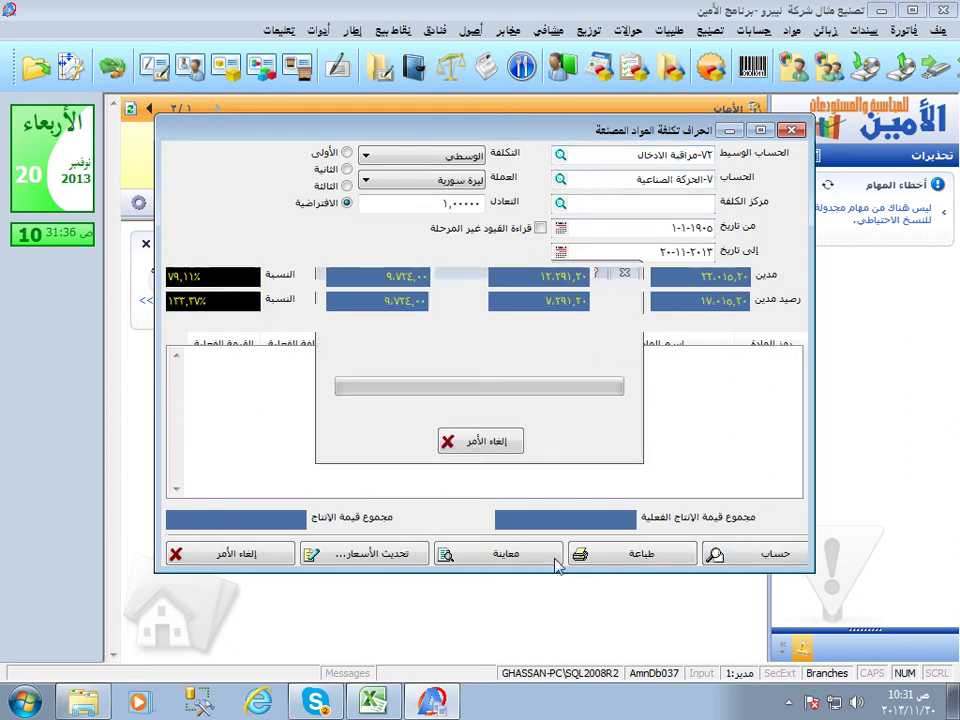
- Update the material card prices by storing the new cost in the الجملة price
click(357, 552)
click(440, 346)
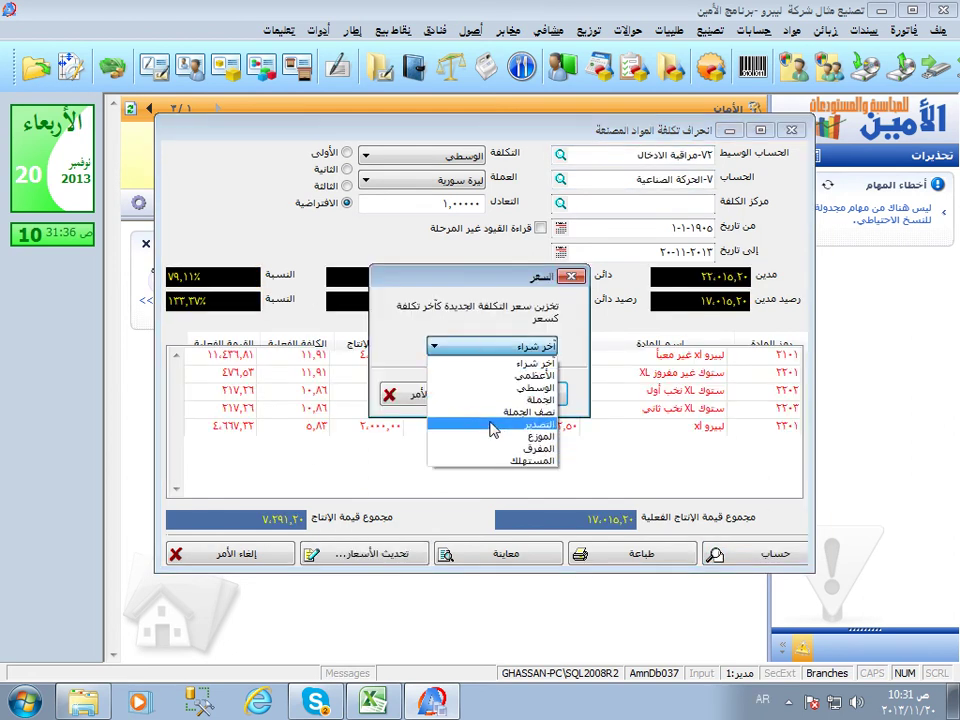
click(452, 399)
click(495, 395)
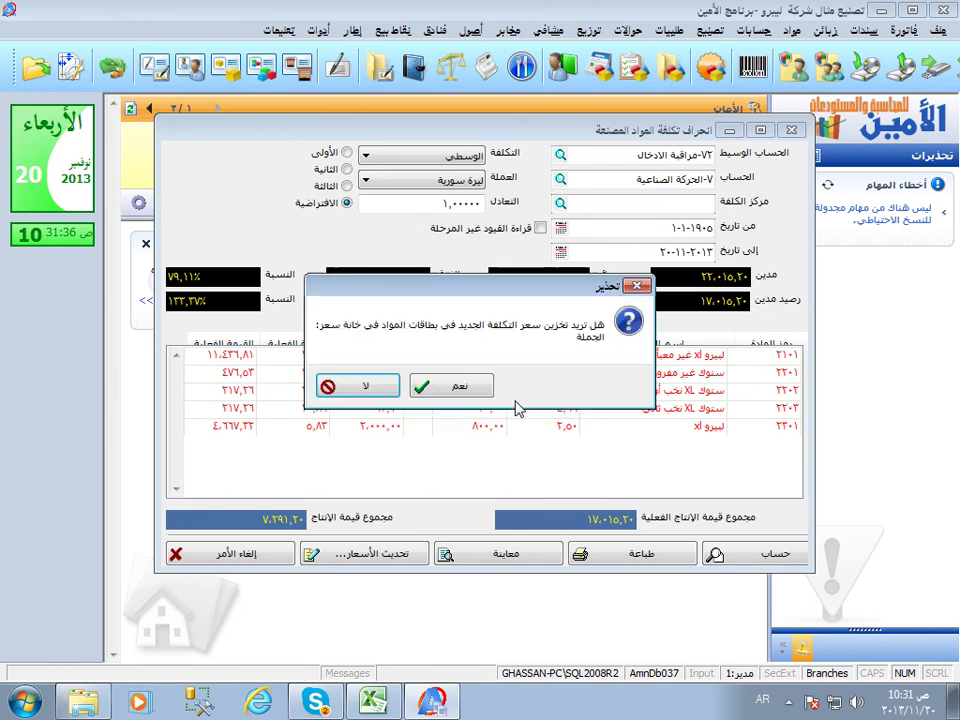
click(437, 389)
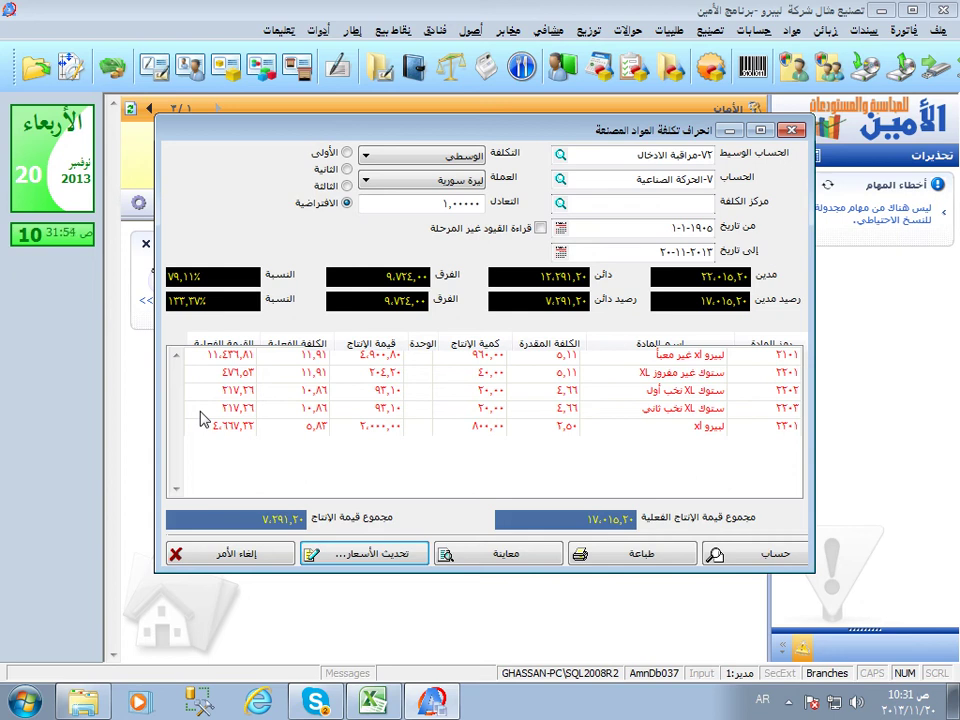
- Review the report's two accounts and the cost rows for materials 2202, 2203 and 2201
click(680, 178)
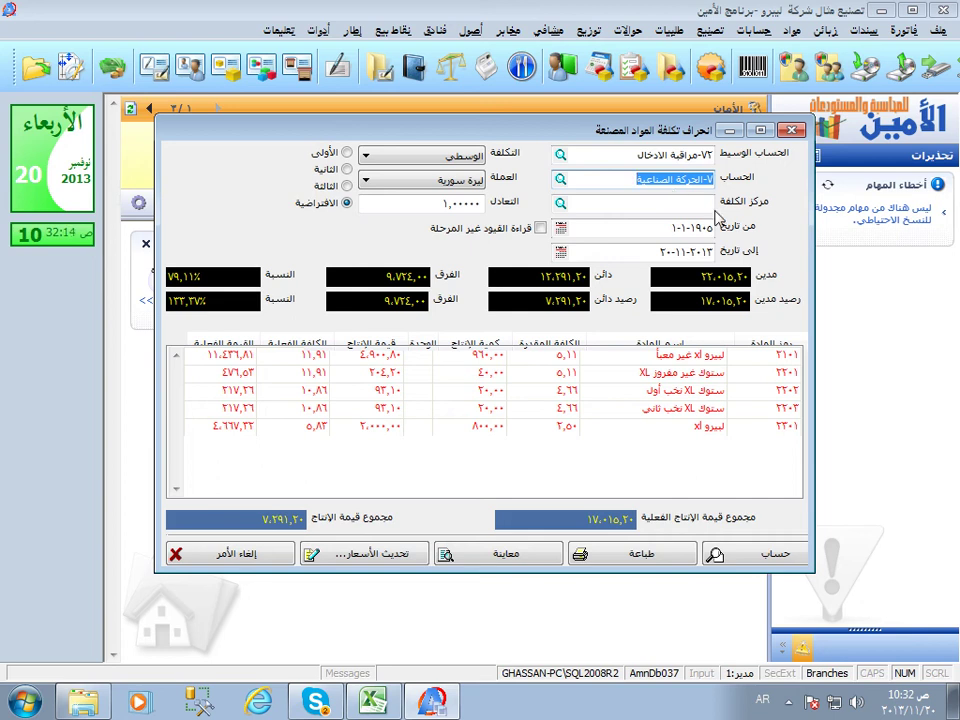
click(668, 157)
key(Tab)
click(353, 401)
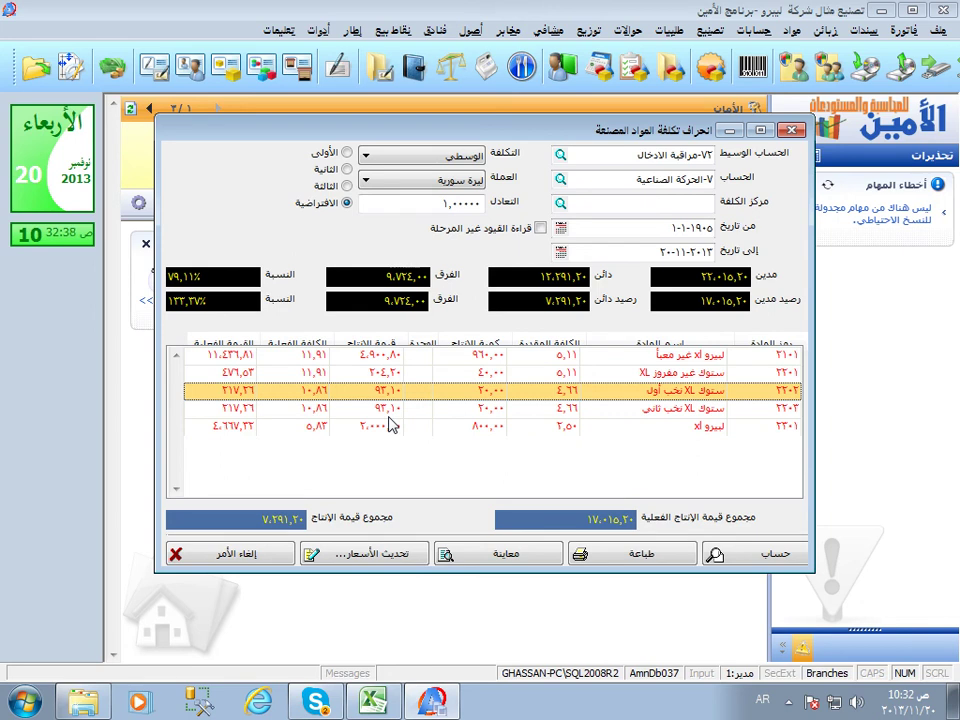
click(520, 408)
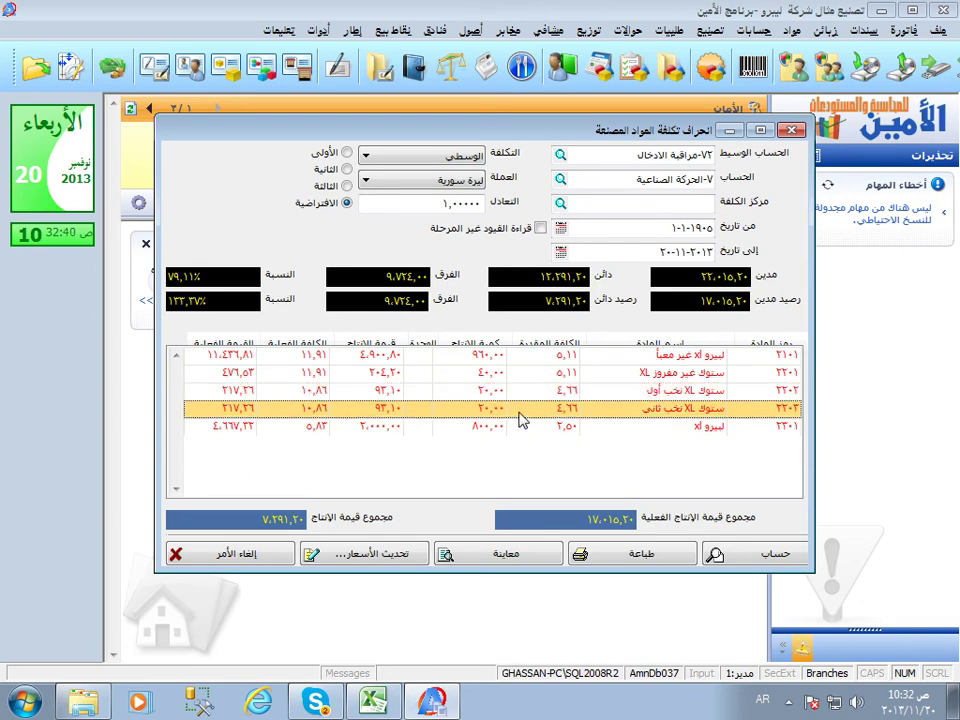
click(535, 373)
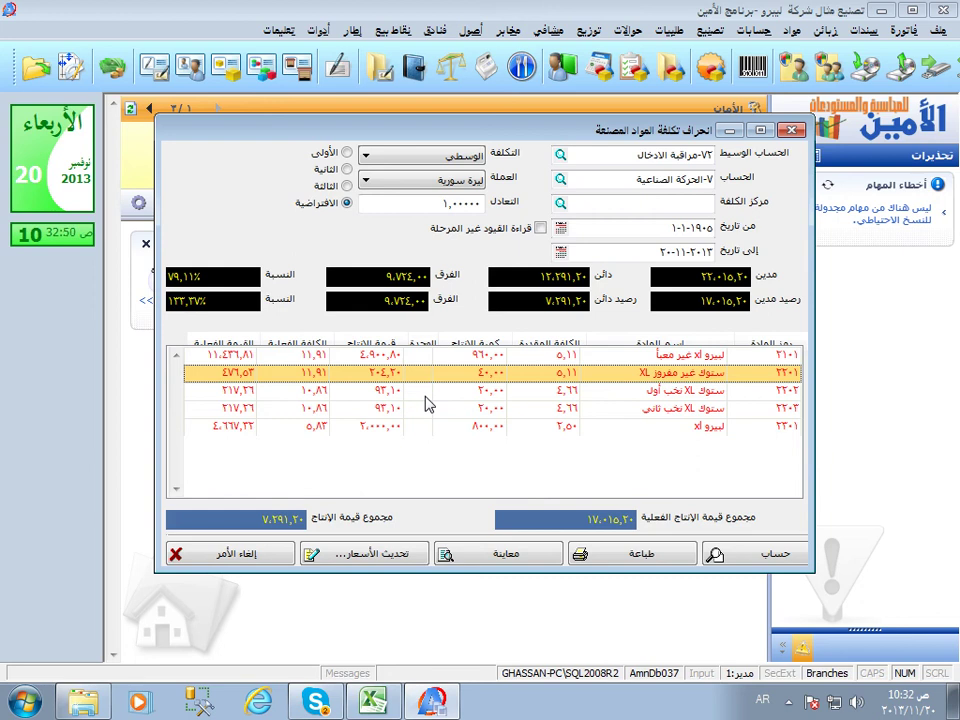
- Limit the deviation report to cost centre 1 (خطوط الإنتاج) and recalculate it
click(697, 205)
text(1)
key(Return)
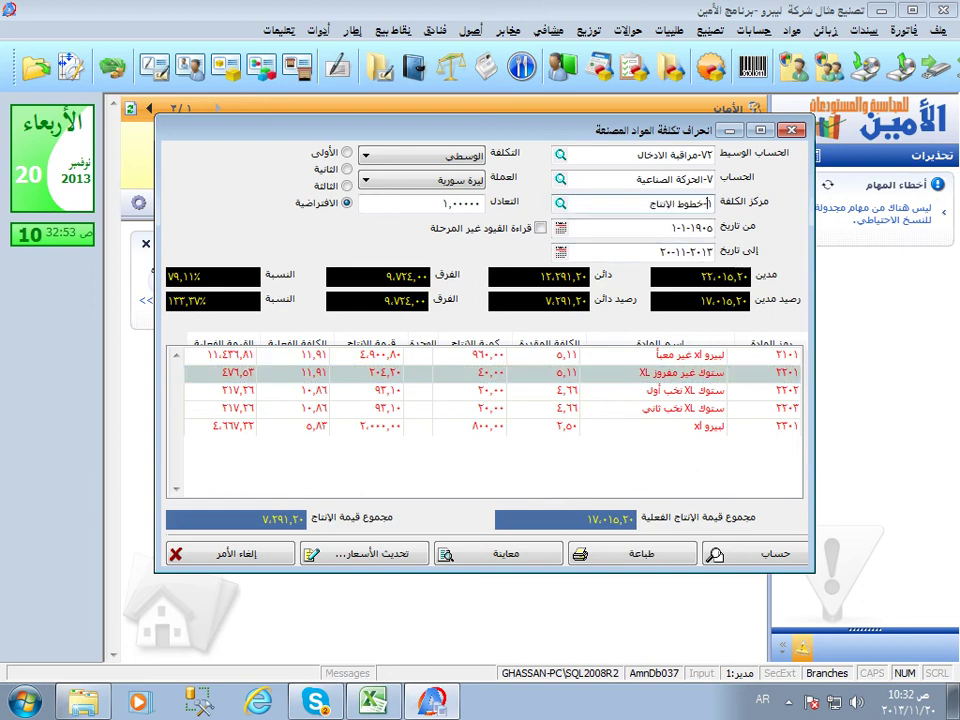
click(772, 562)
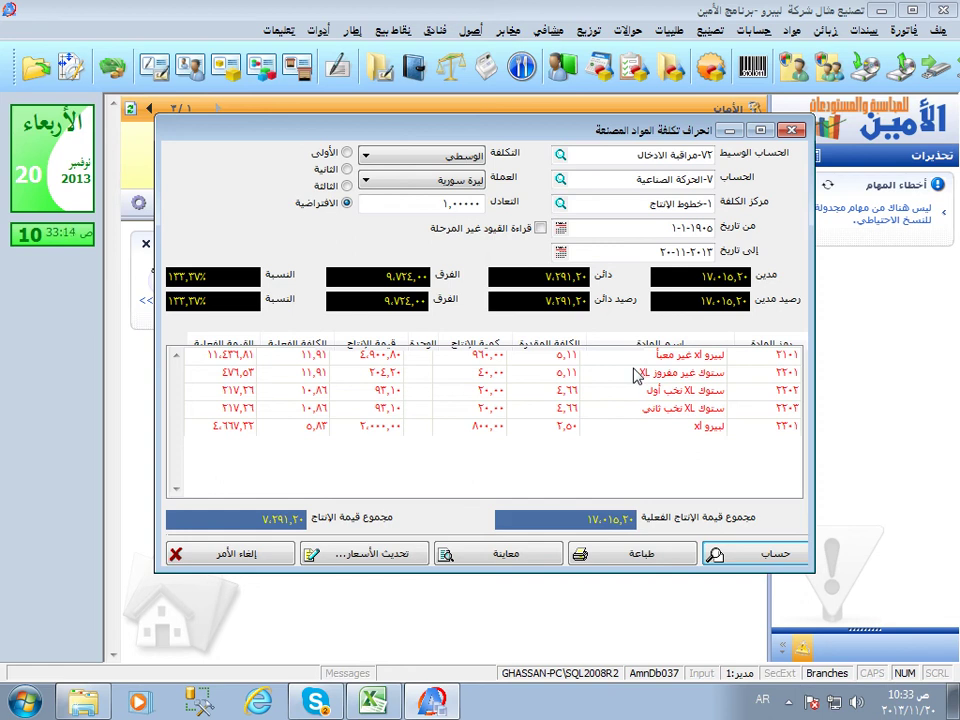
- Clear the report's cost centre and recalculate, then open the price update and cancel it
click(629, 197)
key(Delete)
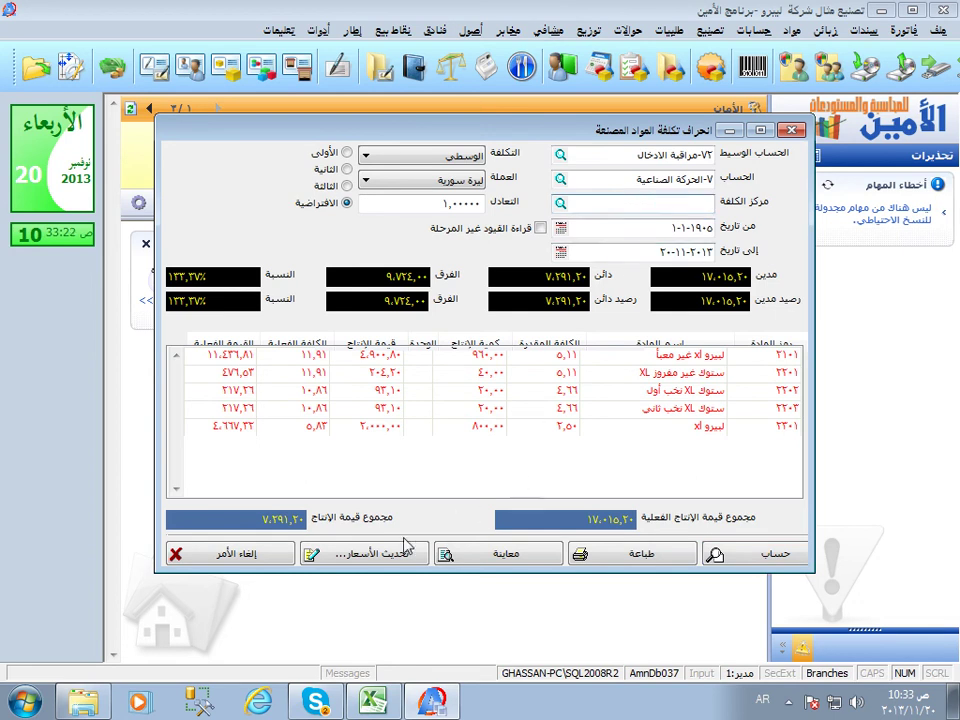
click(714, 556)
click(386, 561)
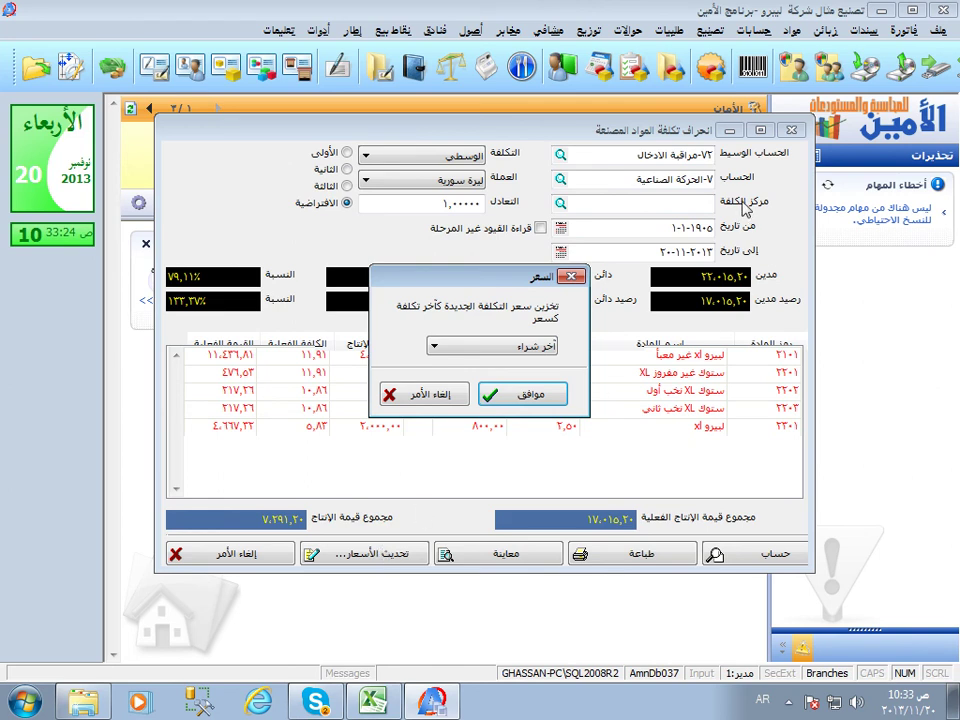
click(448, 395)
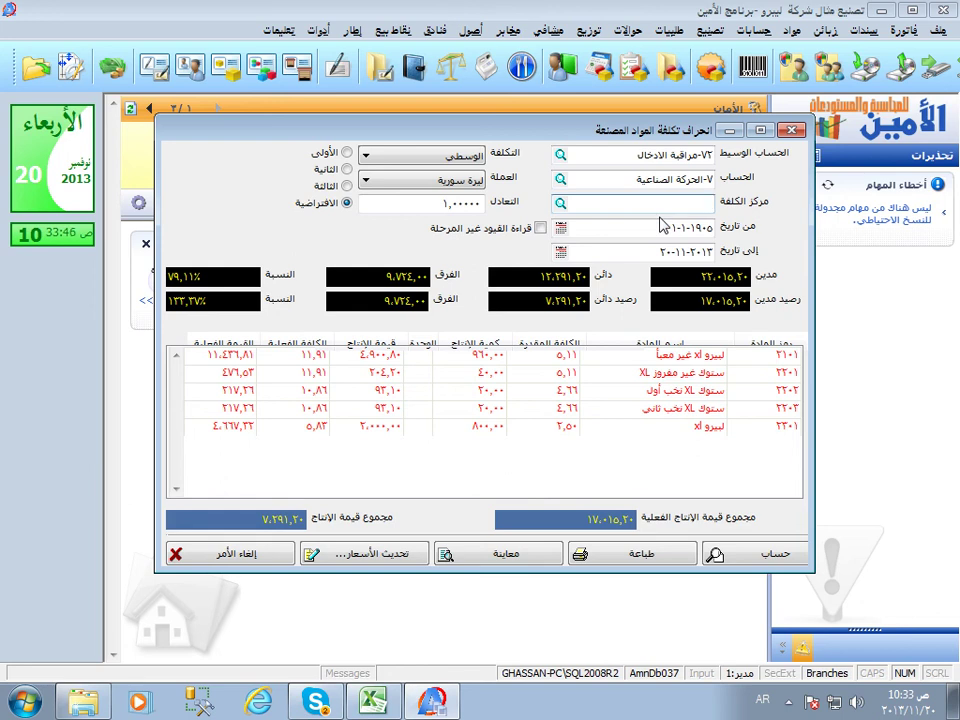
- Examine the quantities and costs of the ستوك and ليبرو xl غير معبأ rows and the report's start date
click(476, 392)
click(484, 376)
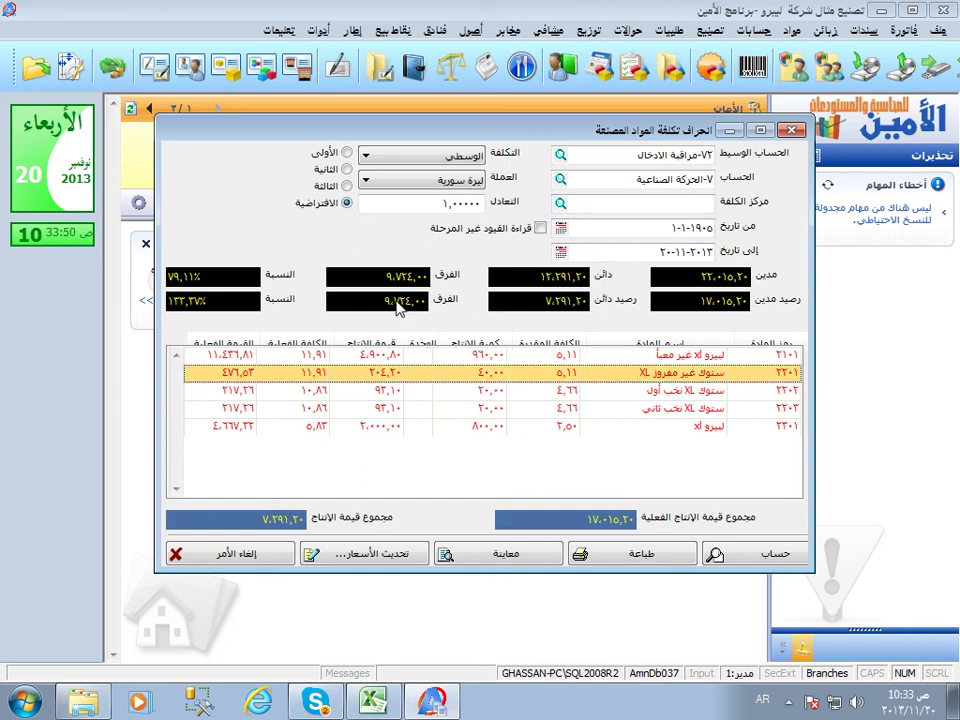
click(262, 558)
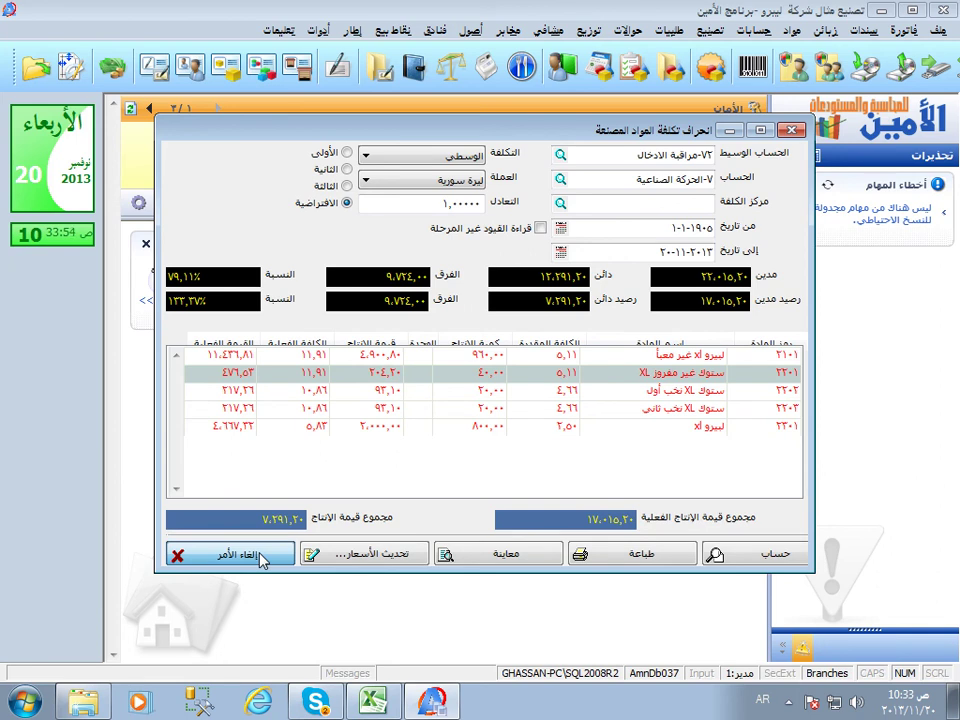
click(433, 410)
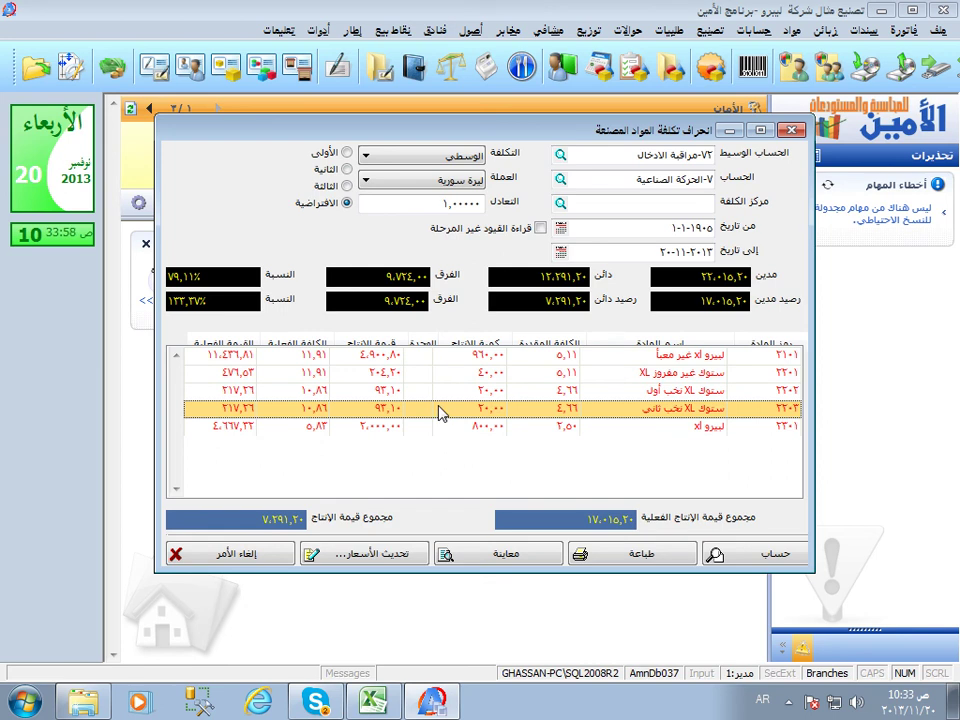
click(633, 232)
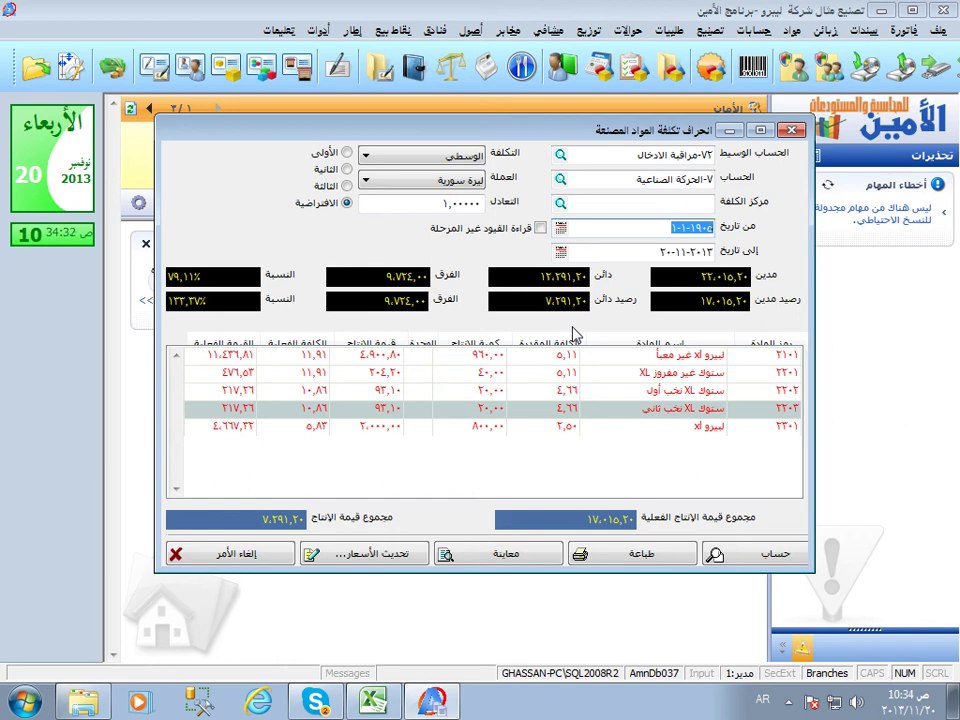
click(593, 372)
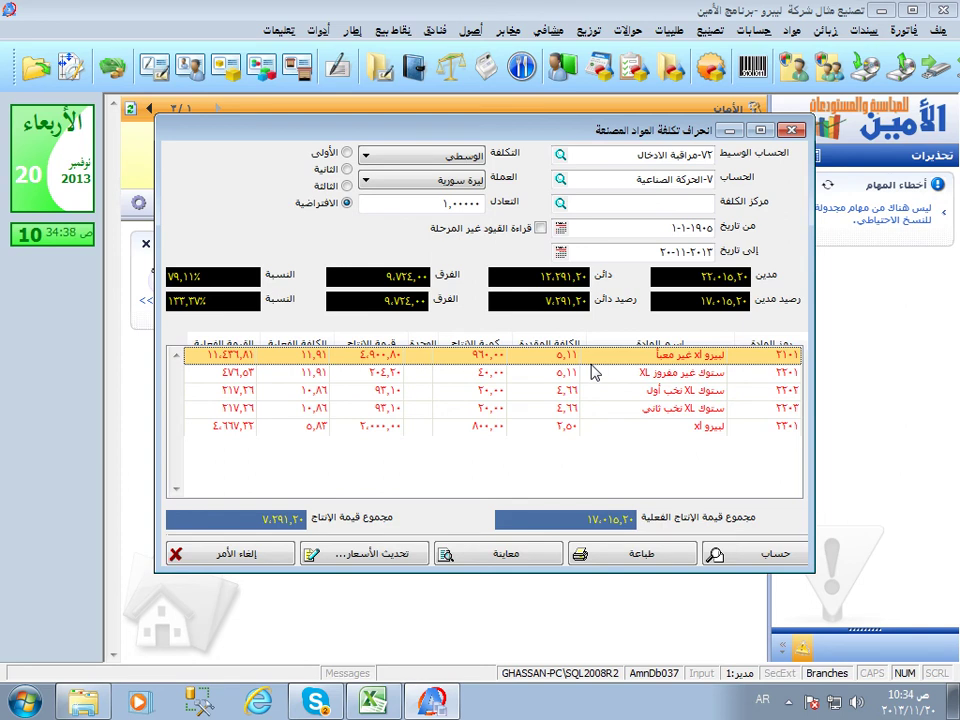
- Inspect manufacturing operation 3 (ستوك XL) and its model card, then close both
click(710, 35)
click(650, 171)
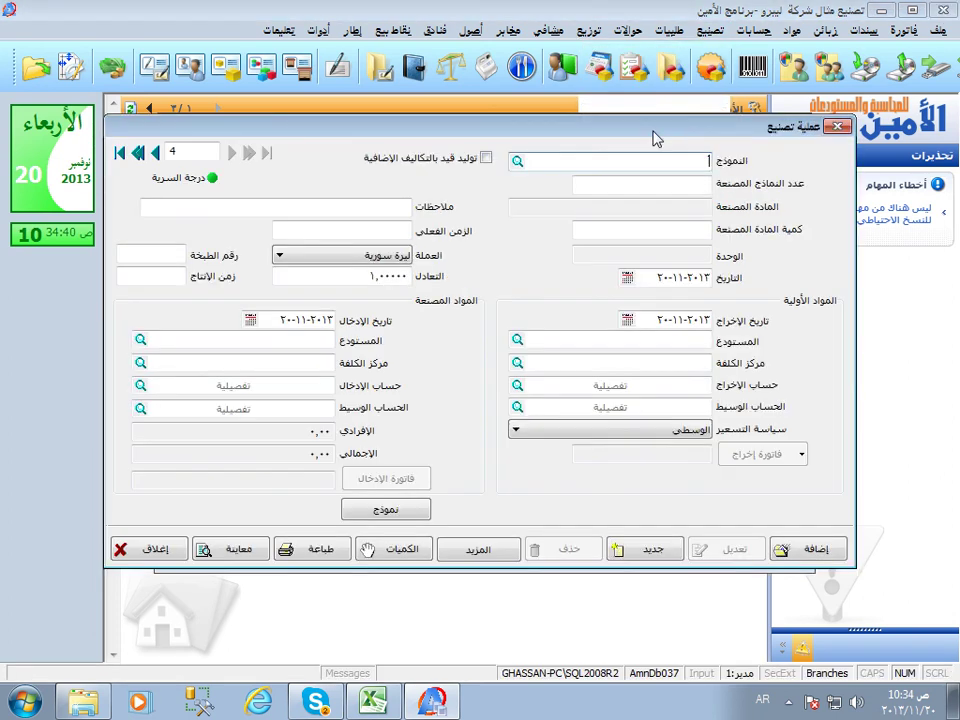
click(155, 152)
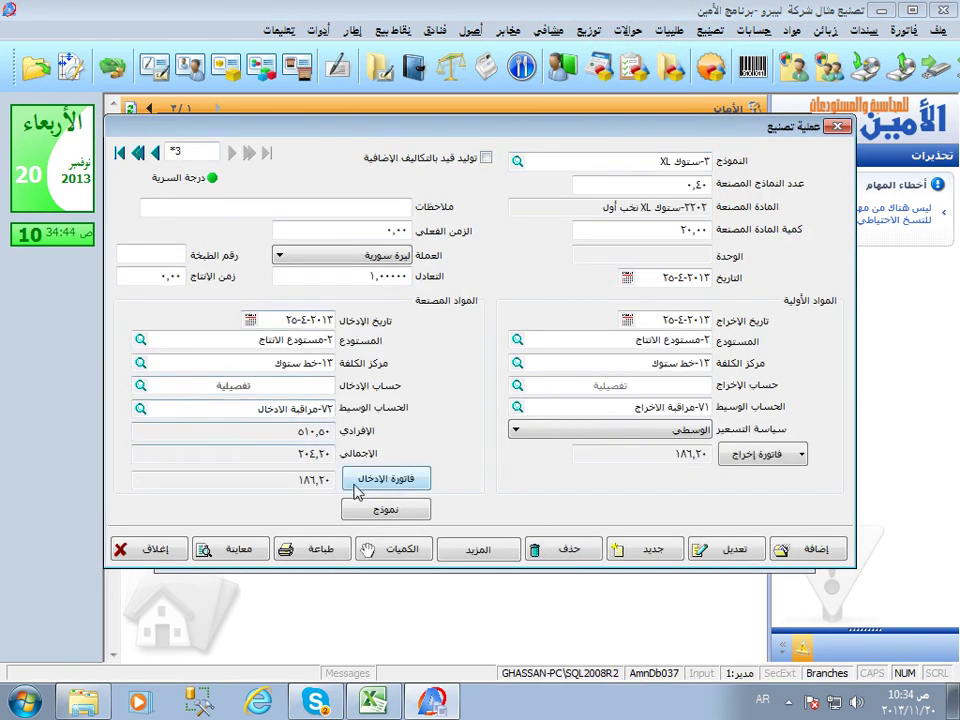
click(386, 509)
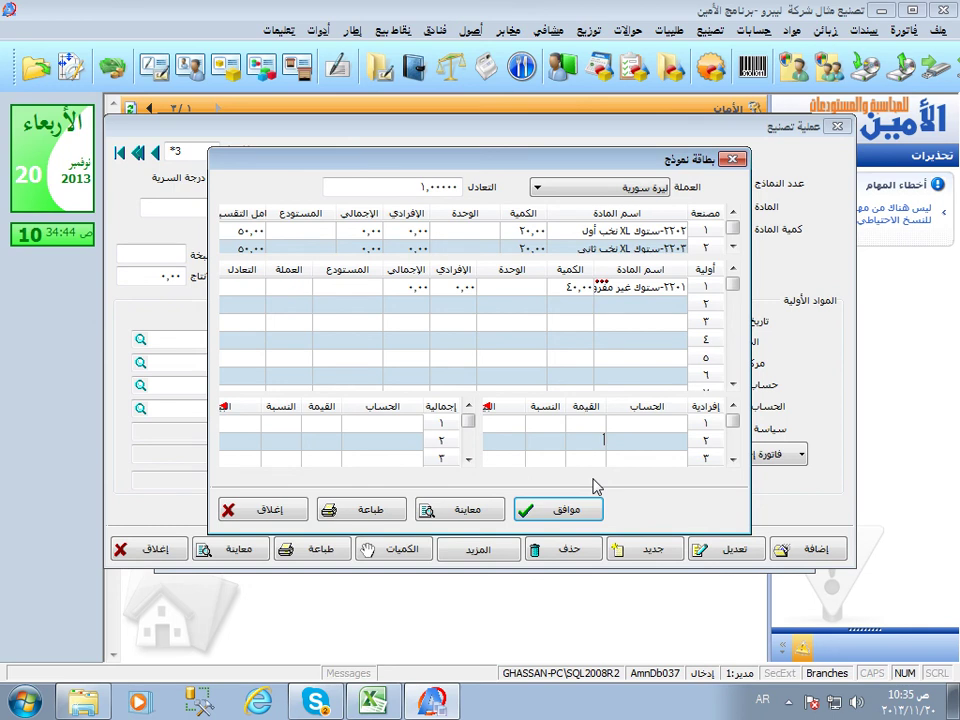
click(287, 512)
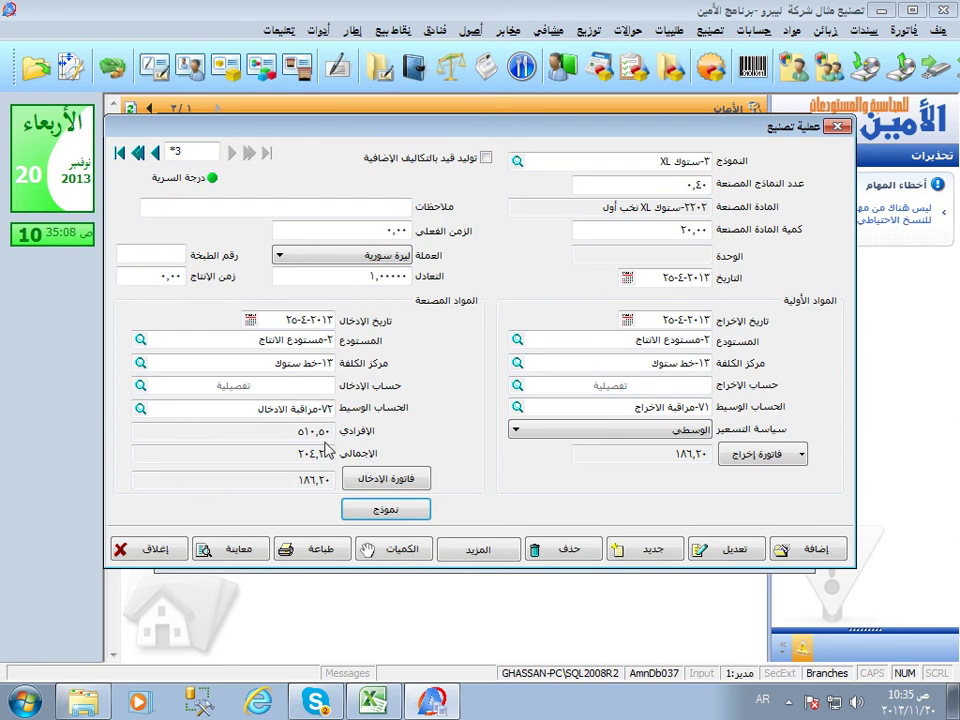
click(165, 555)
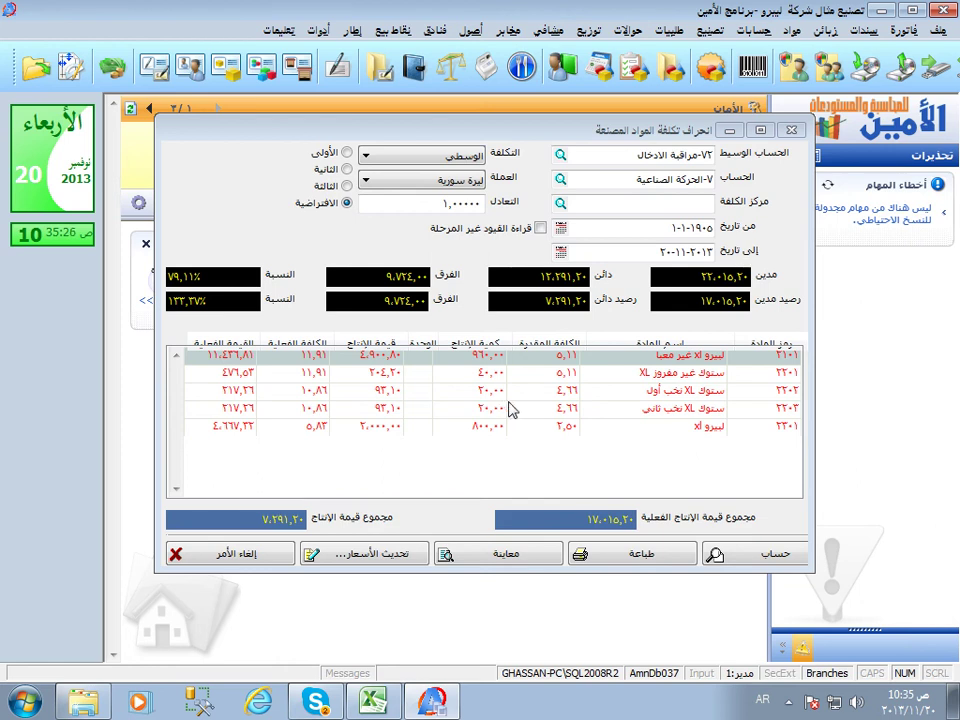
- Set the deviation report's start date to today, 20-11-2013, and recalculate it
click(668, 226)
click(665, 227)
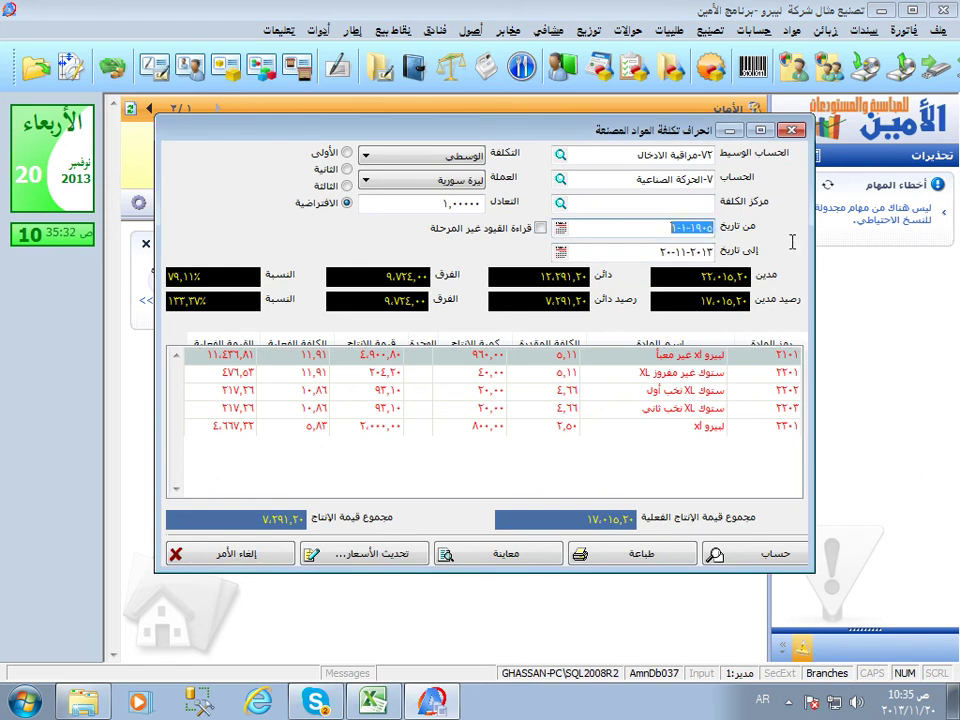
click(655, 179)
drag(640, 155, 634, 156)
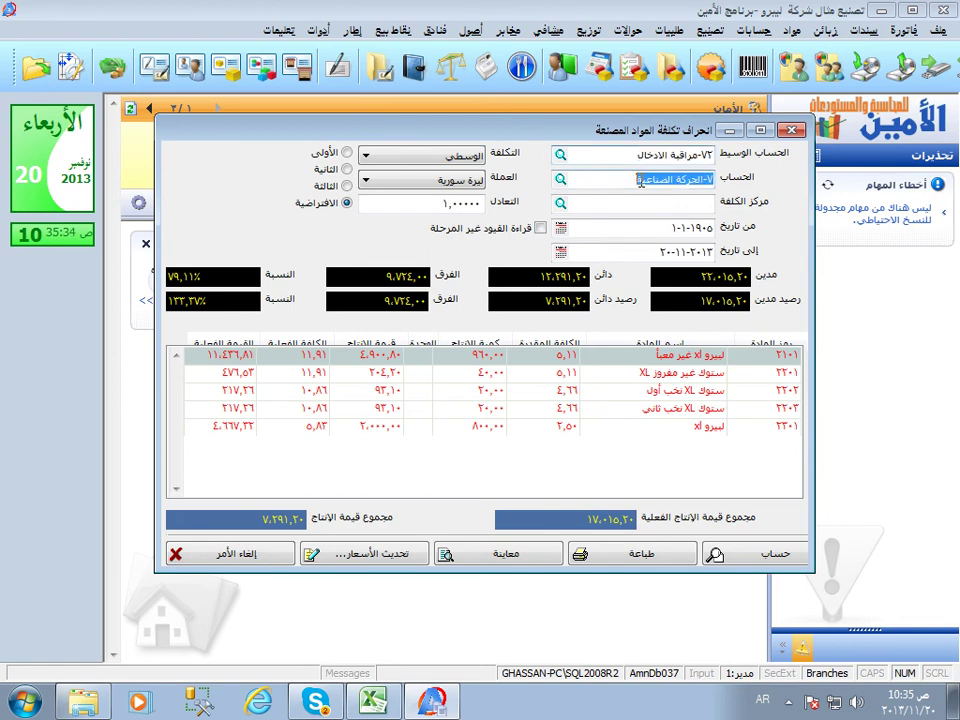
click(650, 226)
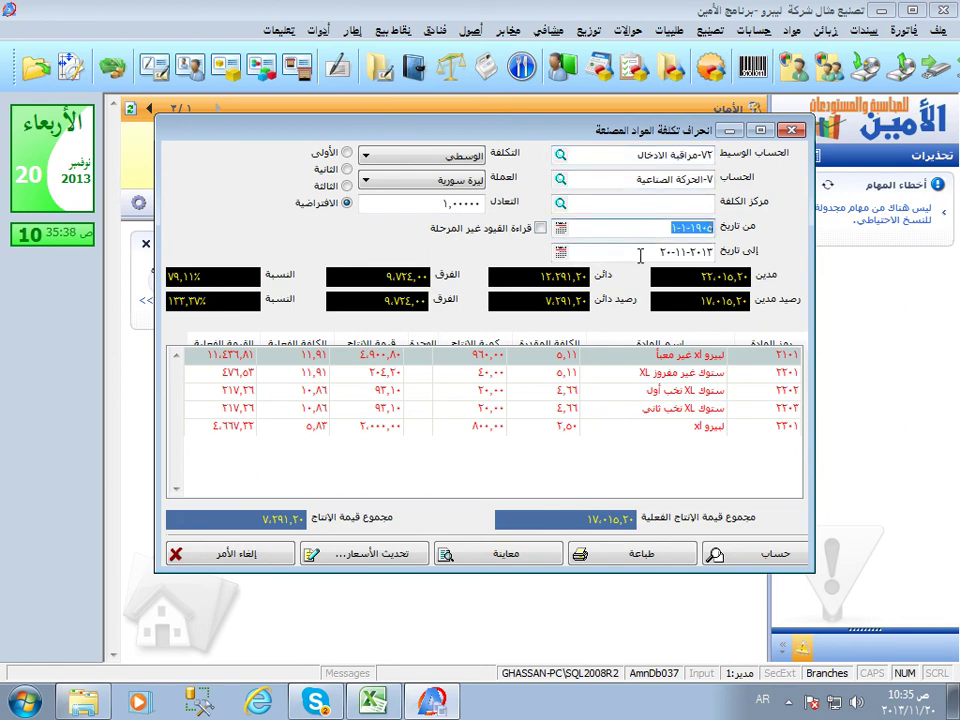
right_click(630, 228)
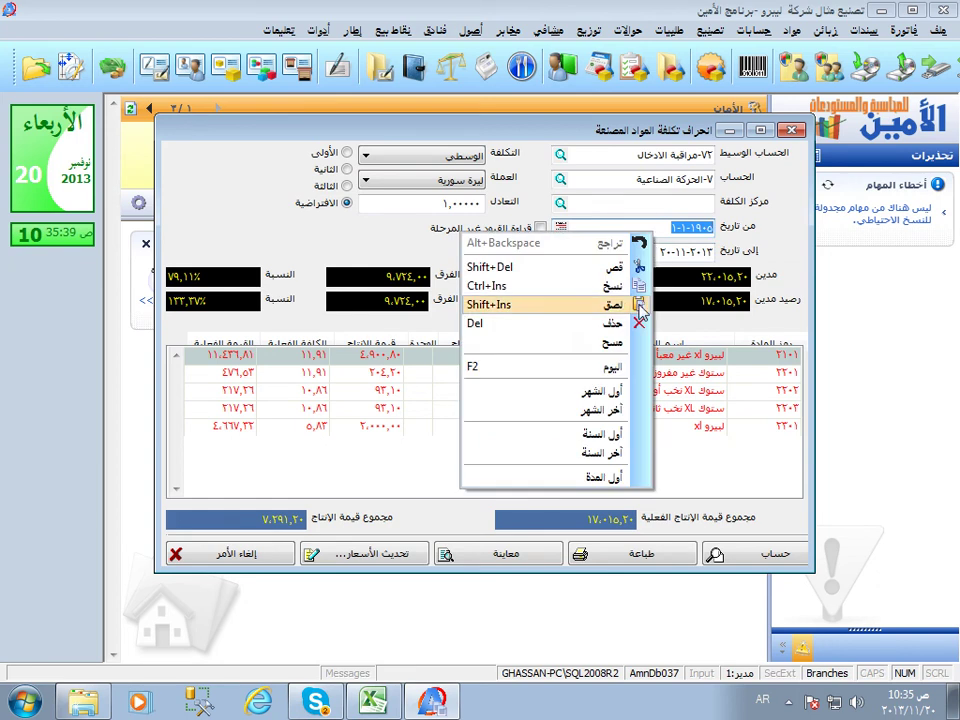
click(621, 370)
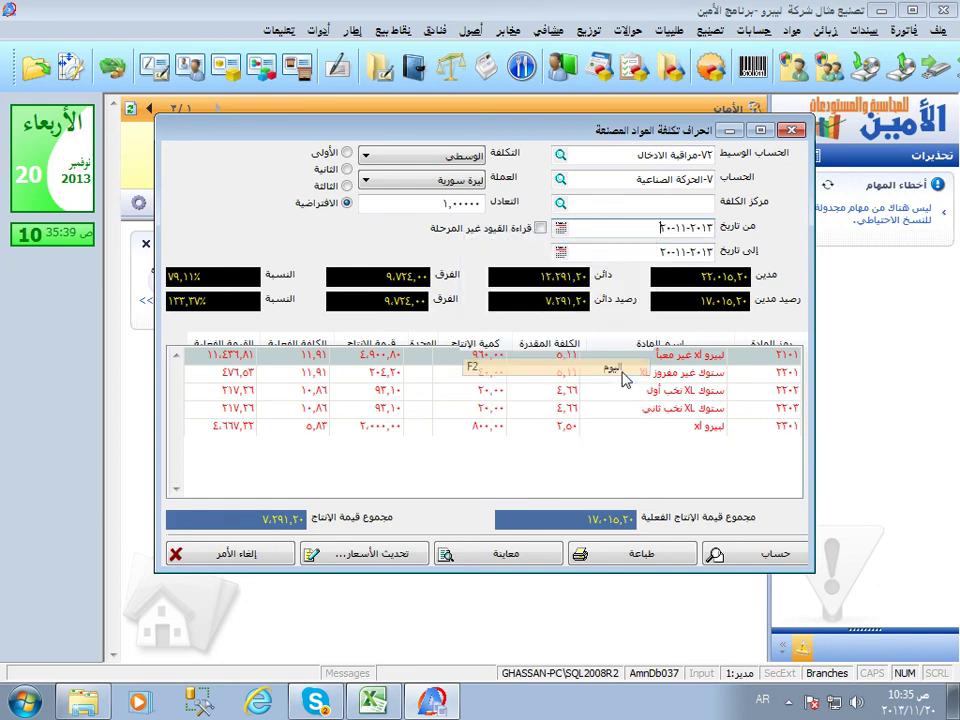
click(716, 554)
click(381, 388)
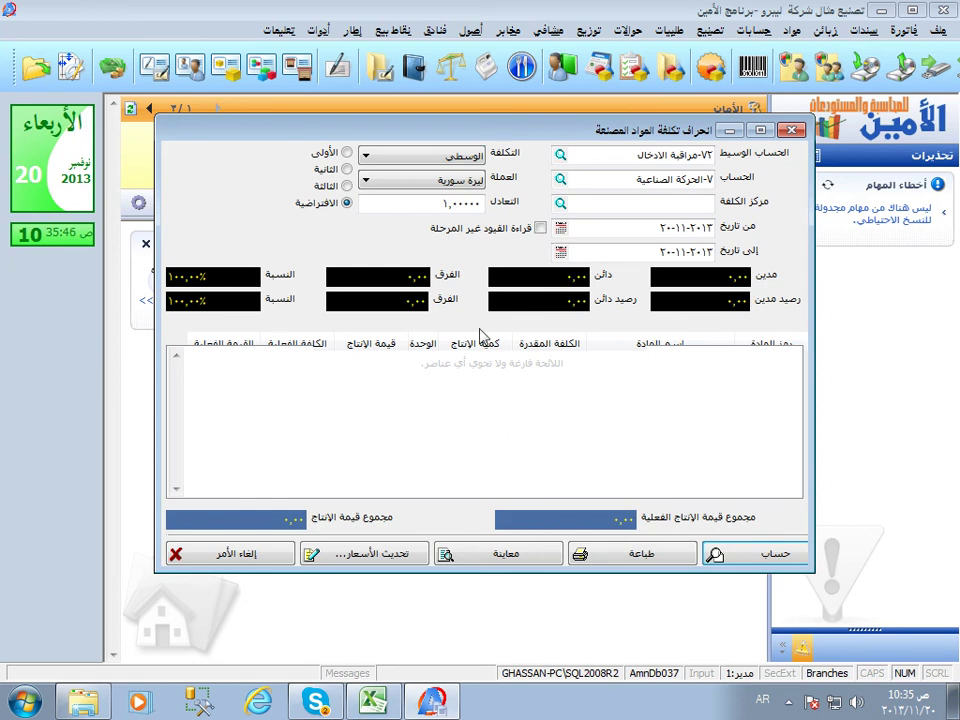
- Open manufacturing operation 3 (ستوك XL) and set its main date (التاريخ) to 20-11-2013
click(708, 31)
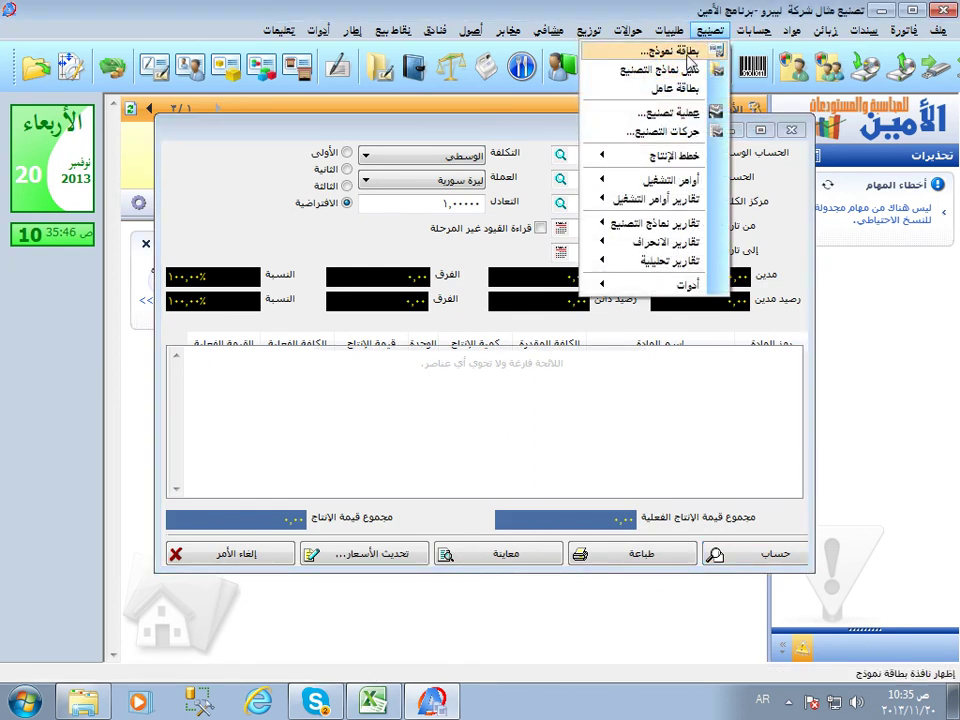
click(675, 112)
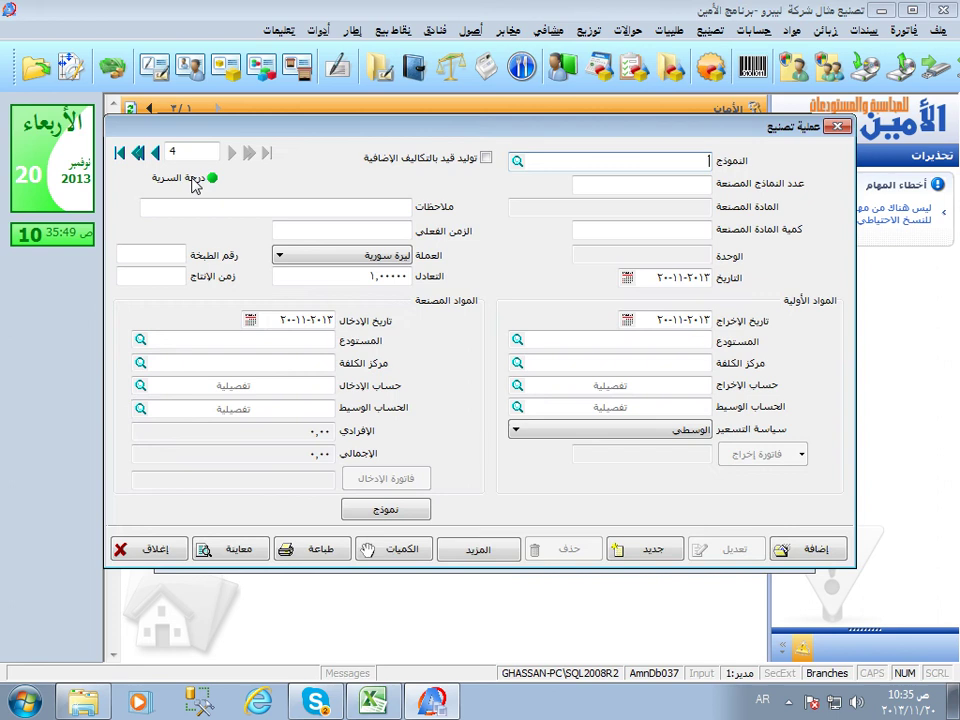
click(155, 153)
right_click(686, 278)
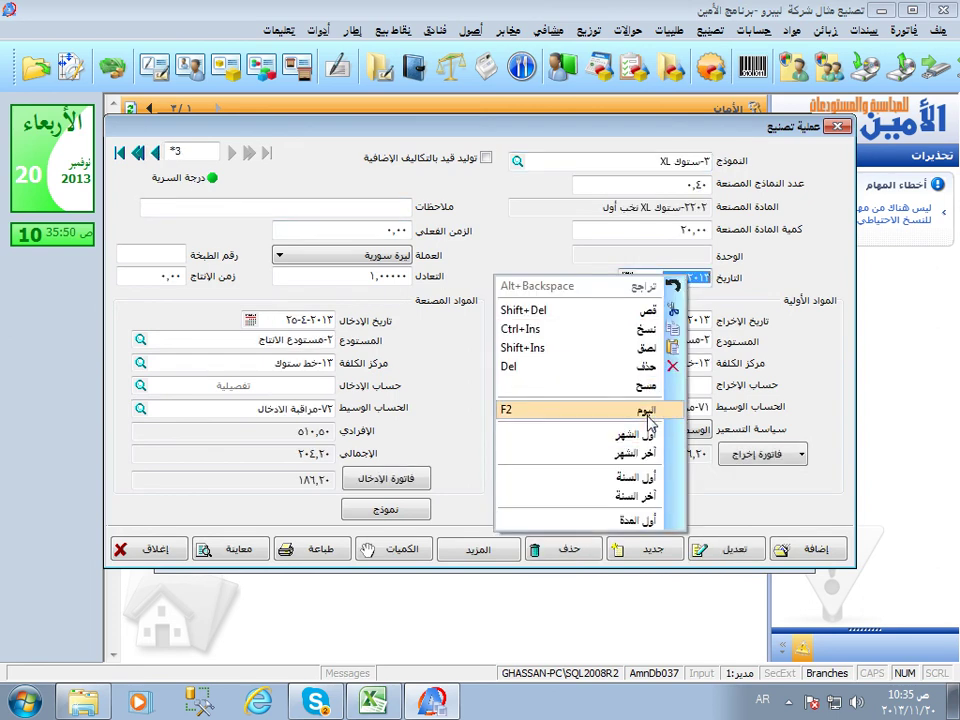
click(645, 410)
- Set the operation's output date (تاريخ الإخراج) and input date (تاريخ الإدخال) to 20-11-2013 and save the changes
right_click(667, 327)
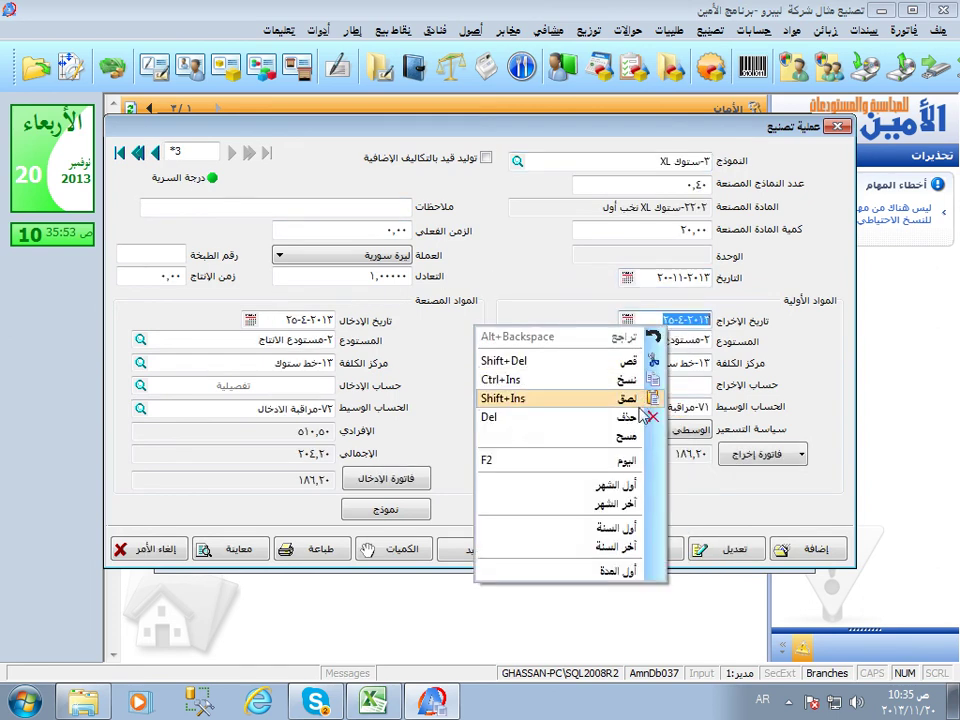
click(640, 460)
right_click(308, 322)
click(290, 458)
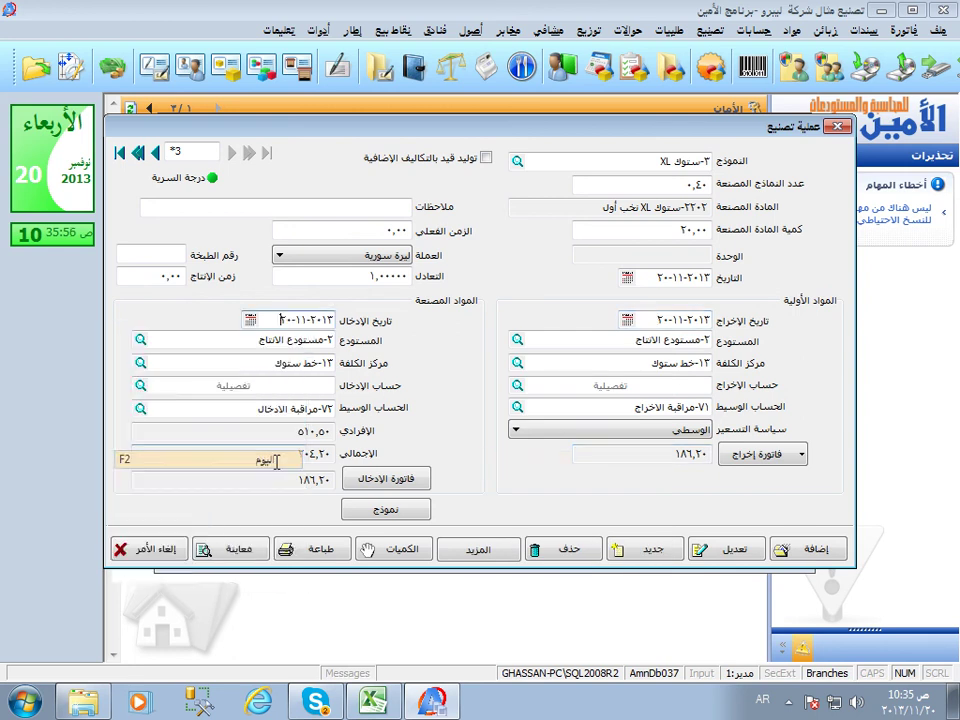
click(735, 549)
click(382, 334)
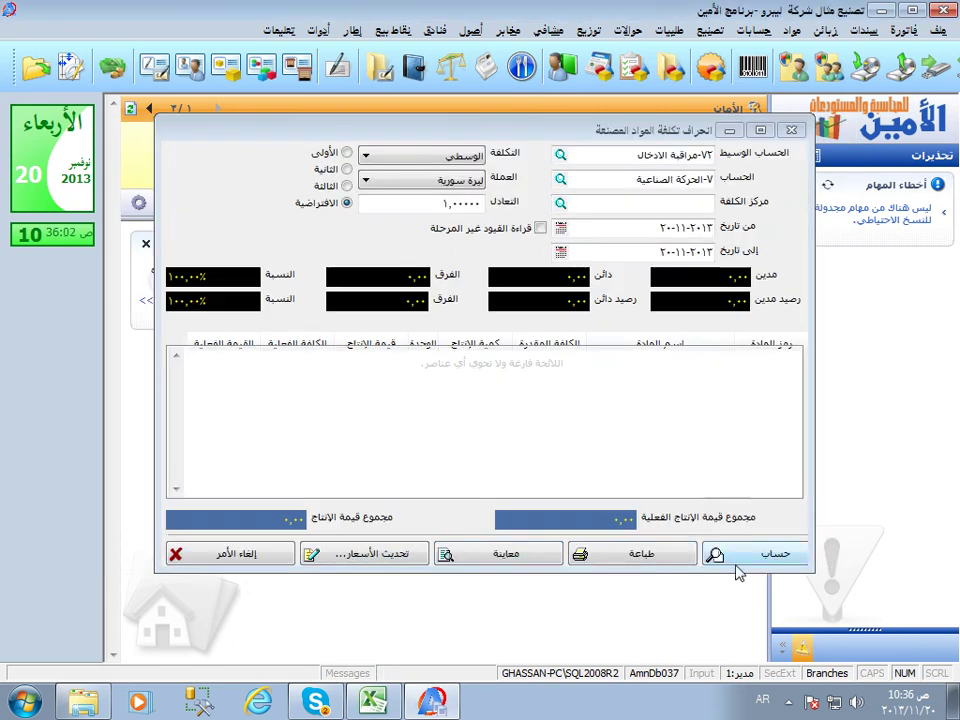
- Recalculate the manufactured-materials cost deviation report for 20-11-2013 and close it
click(738, 556)
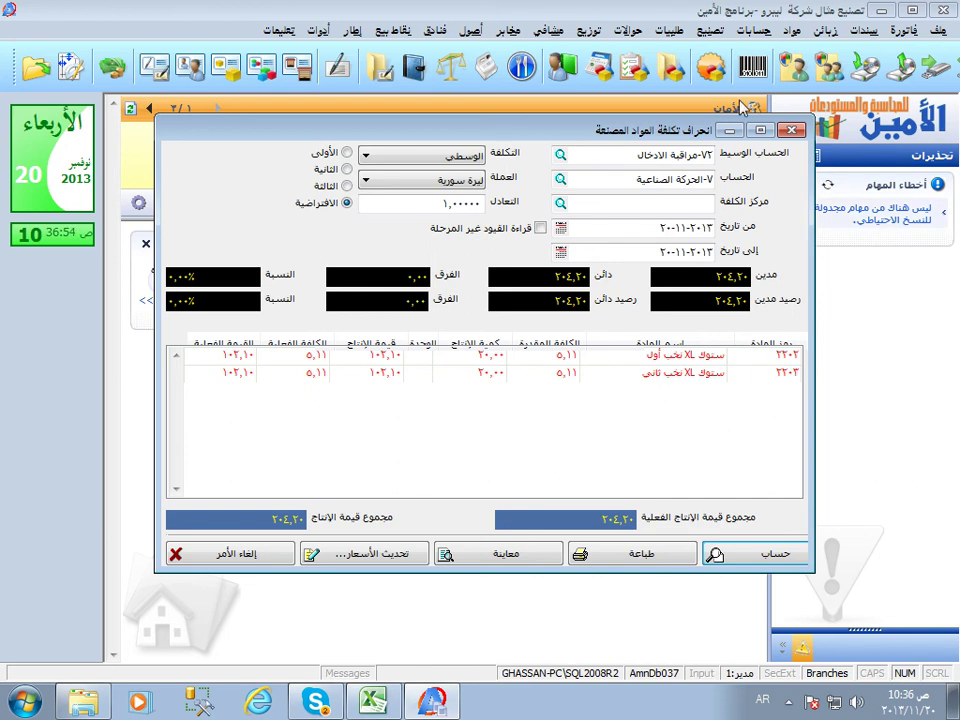
click(710, 30)
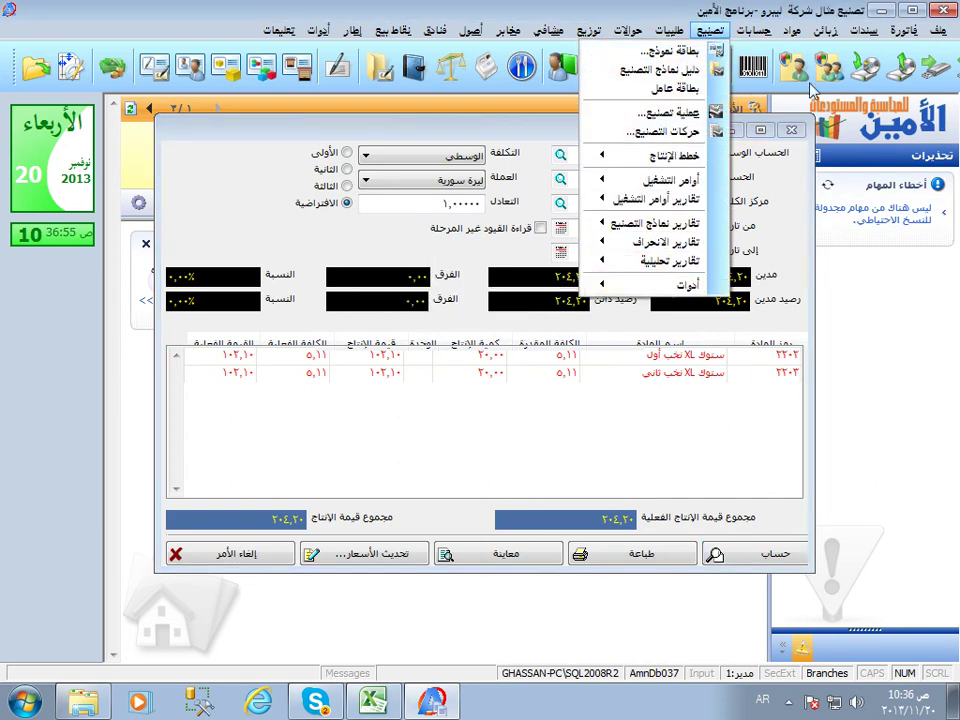
mouse_move(791, 34)
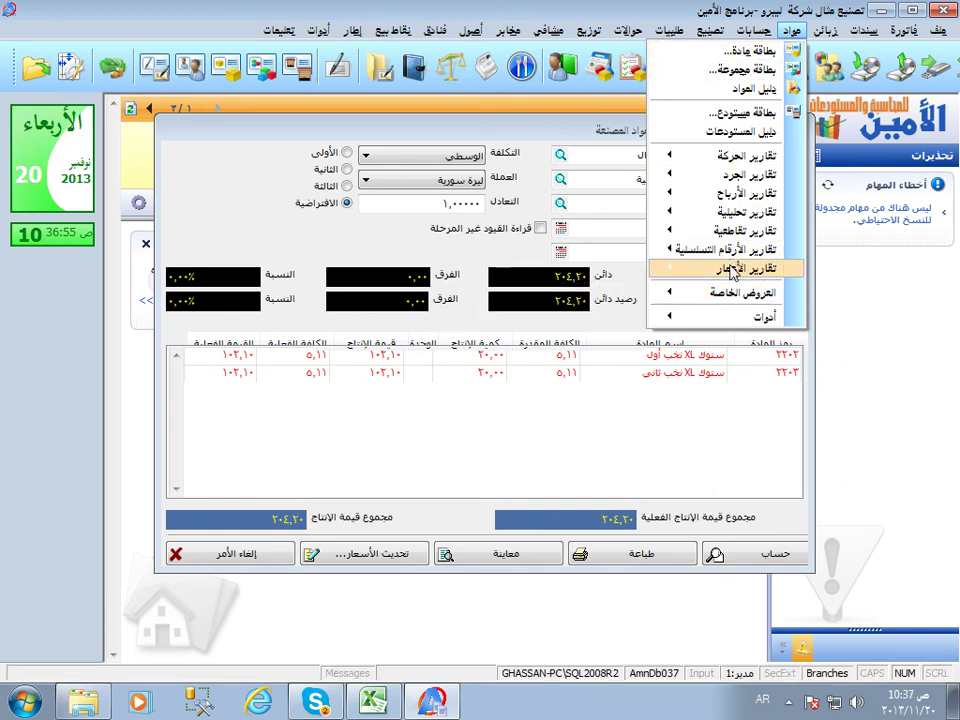
mouse_move(733, 318)
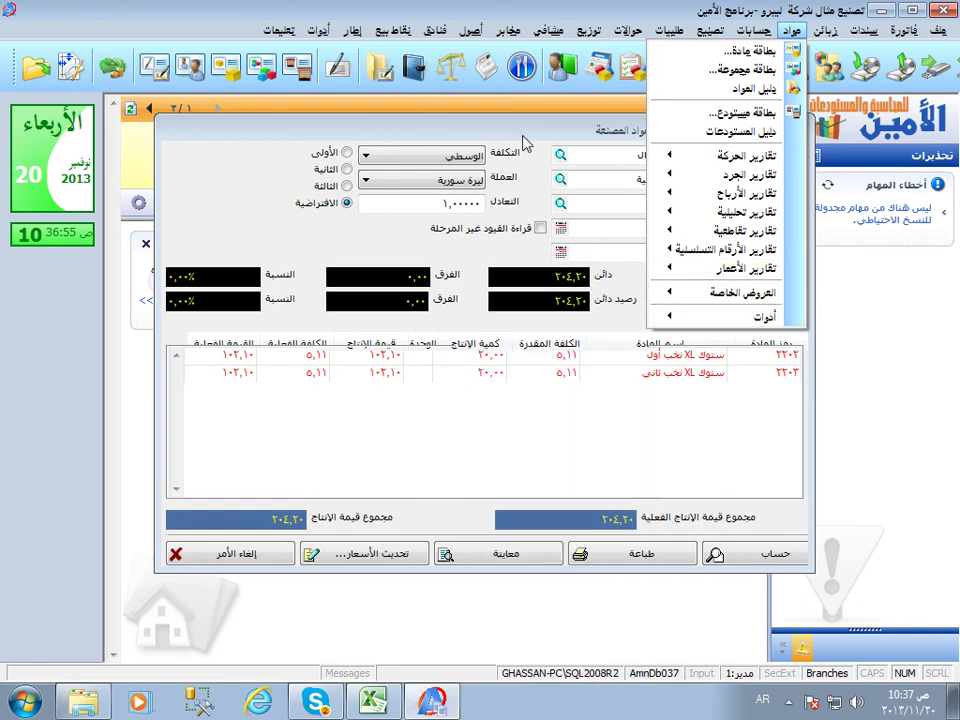
click(575, 148)
key(Escape)
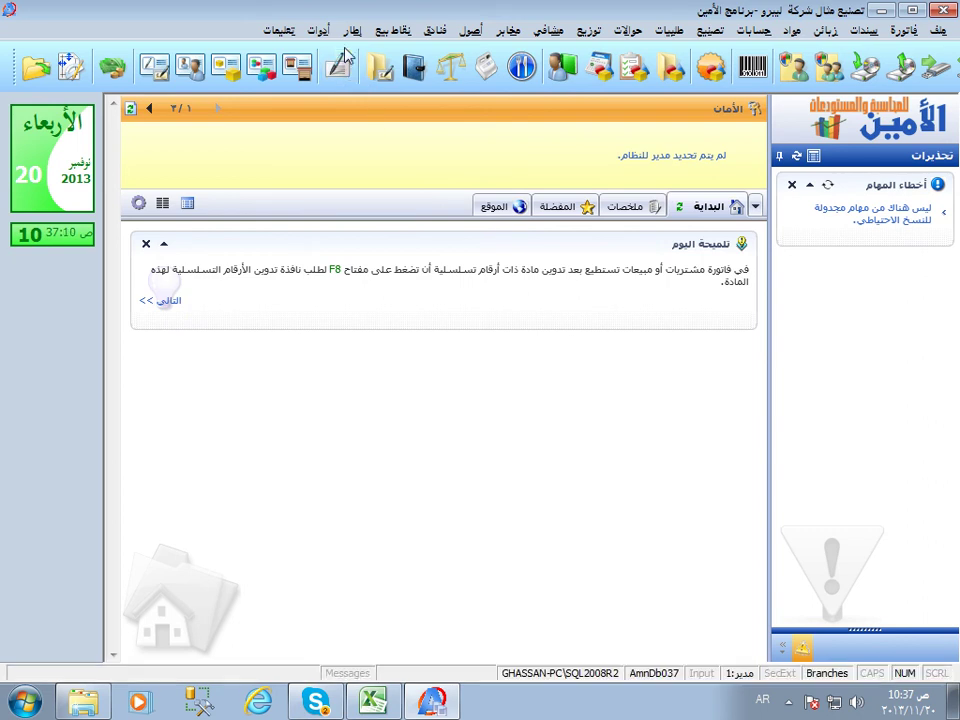
- Open file maintenance (صيانة الملفات), select the fixed weighted average price option (حسب السعر الوسطي المرجح الثابت), and close without running it
click(318, 30)
mouse_move(292, 245)
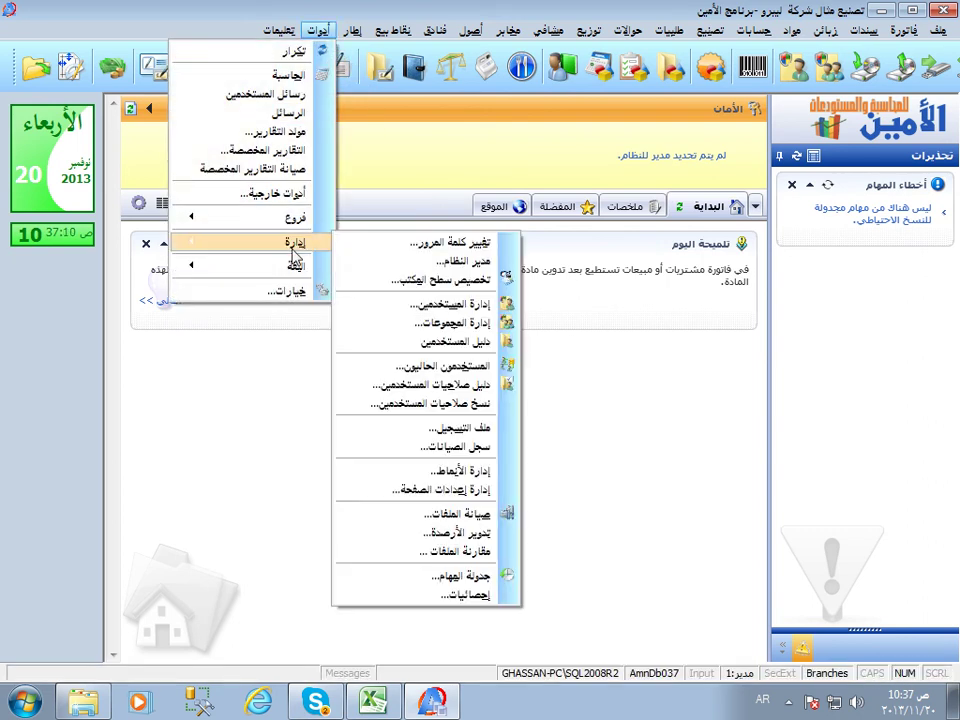
click(345, 514)
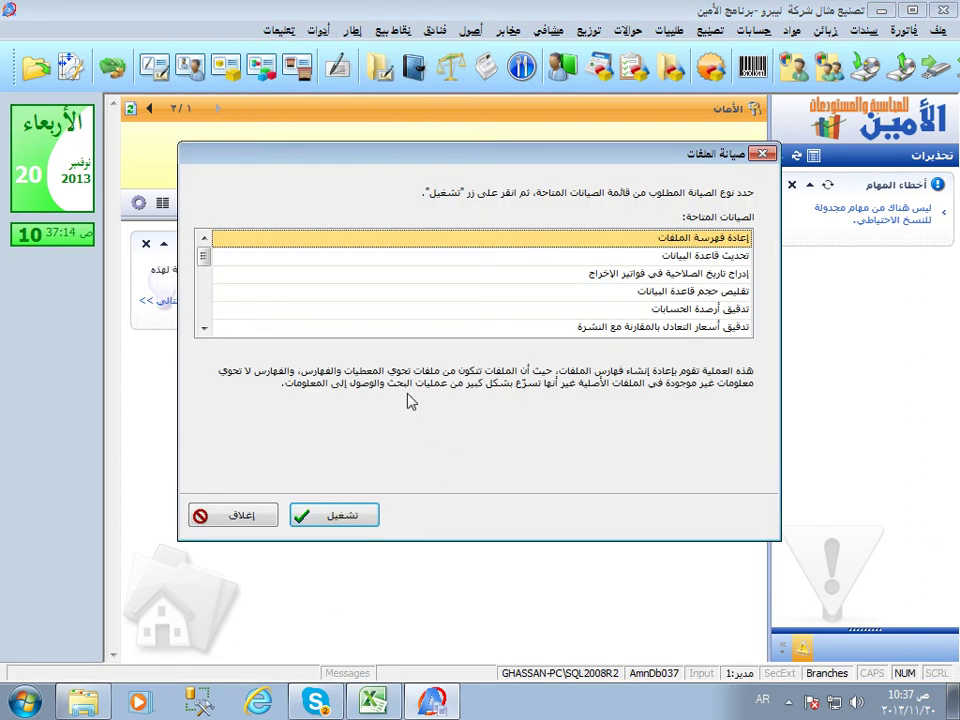
drag(204, 256, 205, 306)
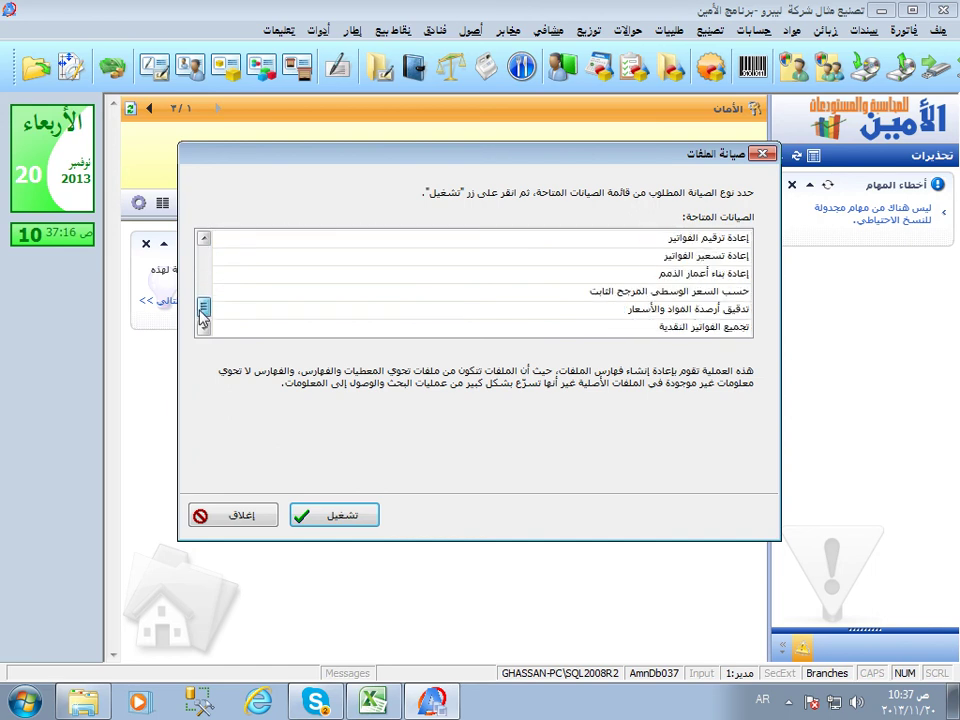
click(497, 291)
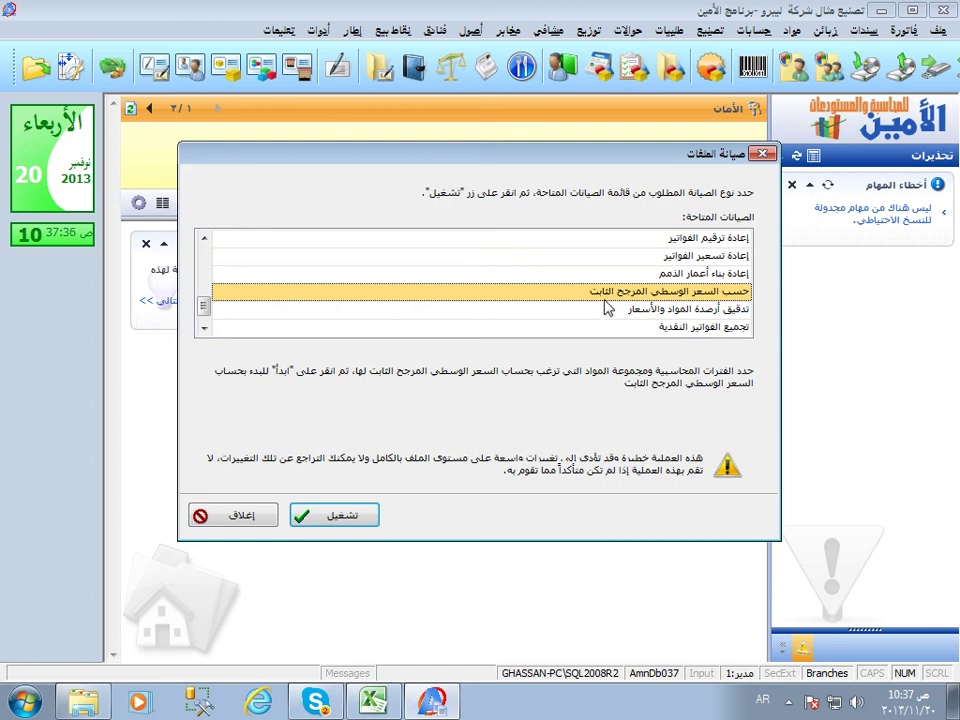
click(232, 520)
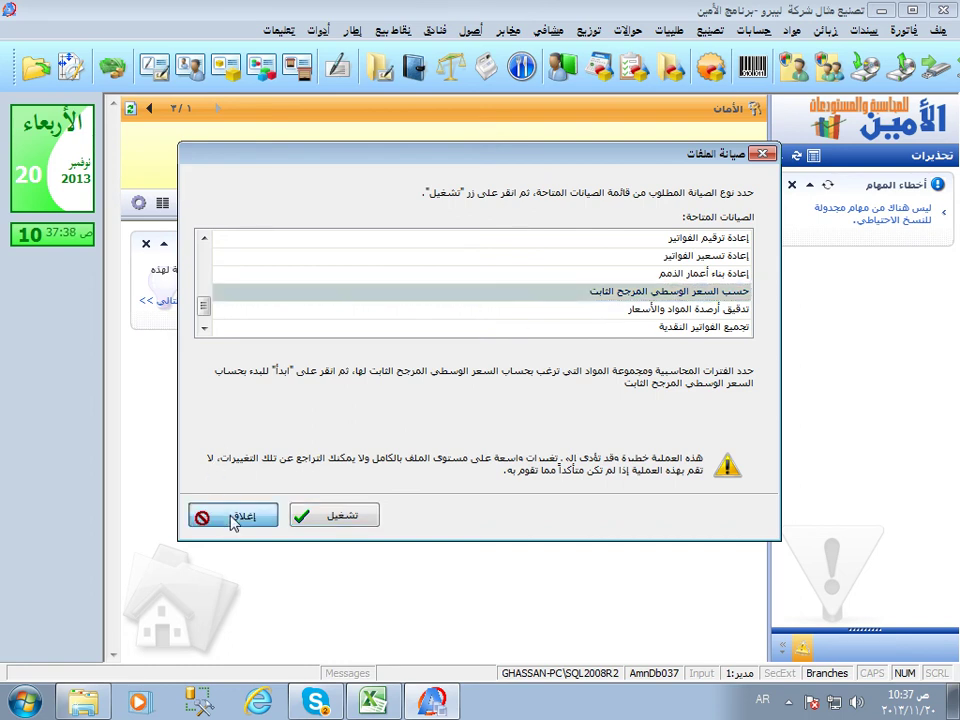
click(570, 293)
click(225, 517)
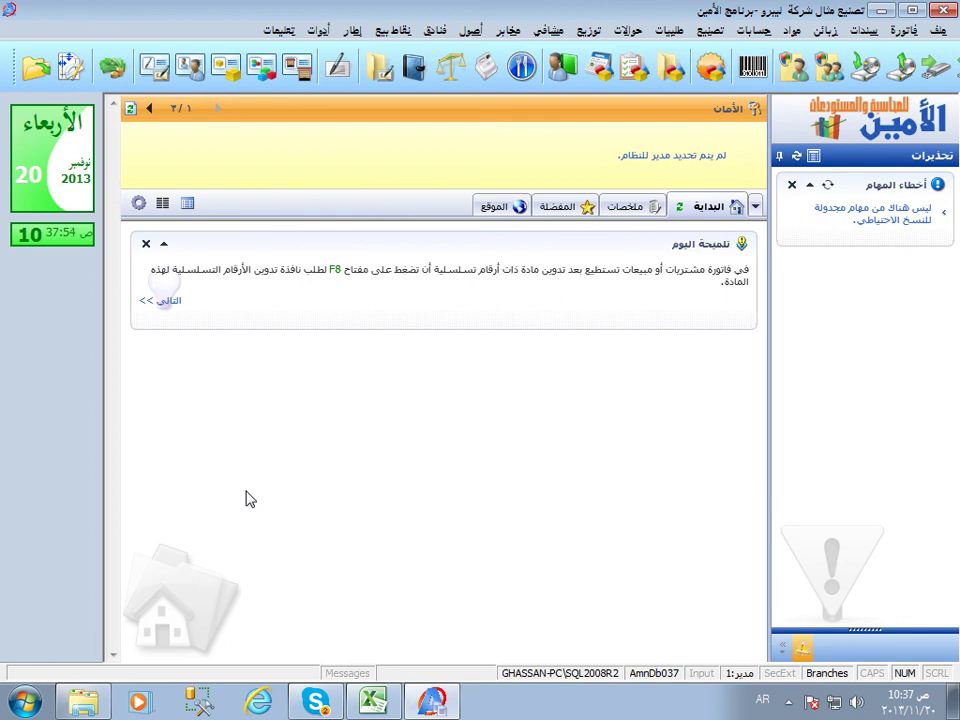
- Reopen the manufactured-materials cost deviation report, calculate it with its default dates, and review the cost centre and account filters
click(754, 30)
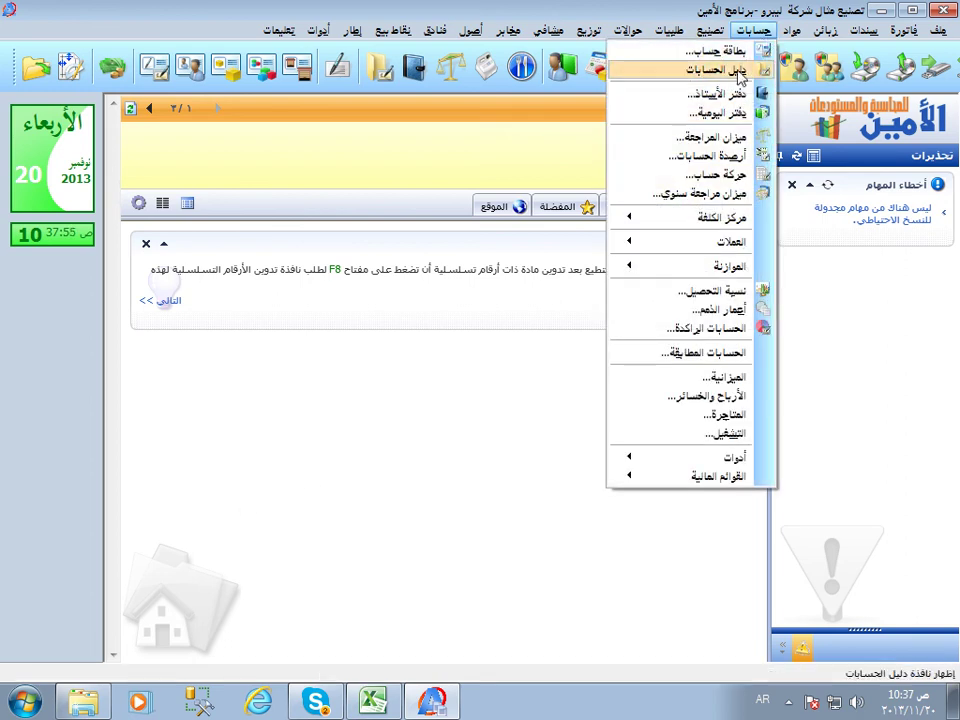
mouse_move(709, 30)
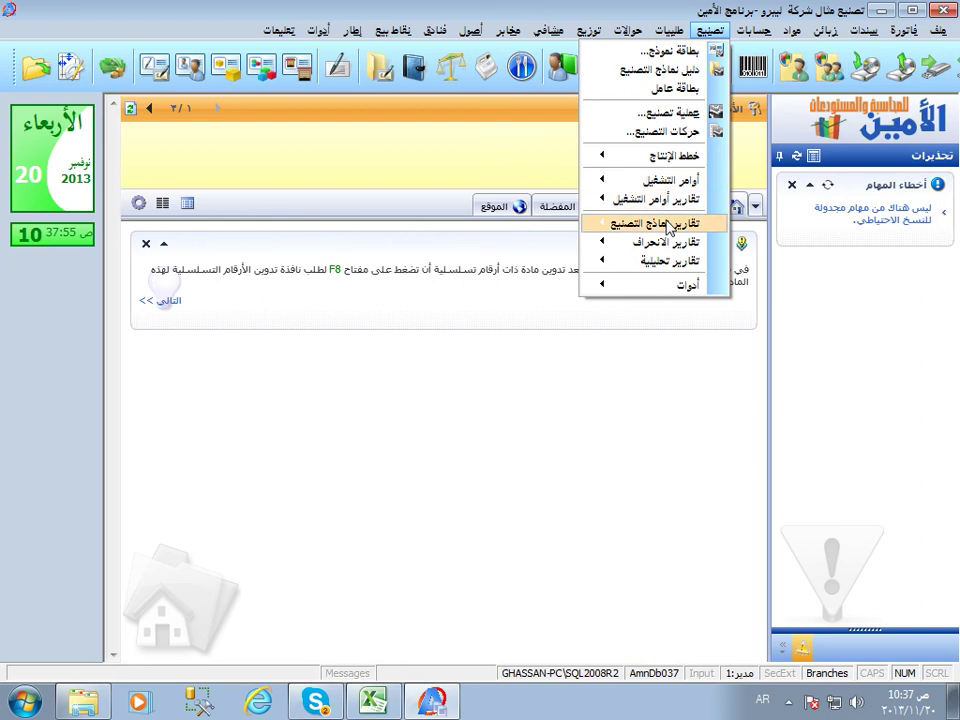
mouse_move(661, 248)
click(540, 274)
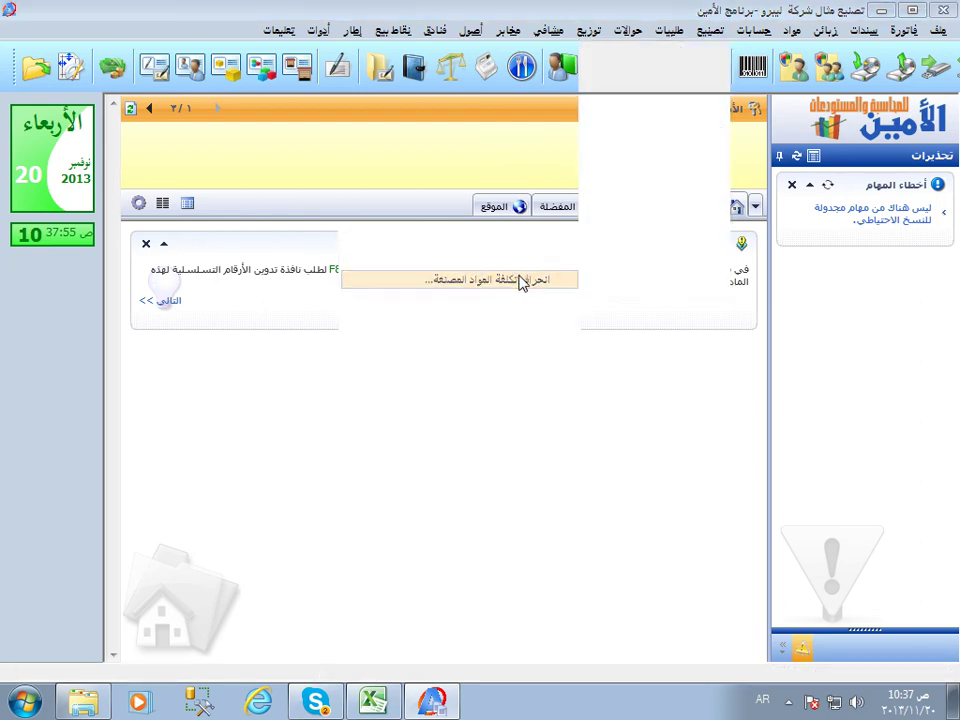
click(722, 555)
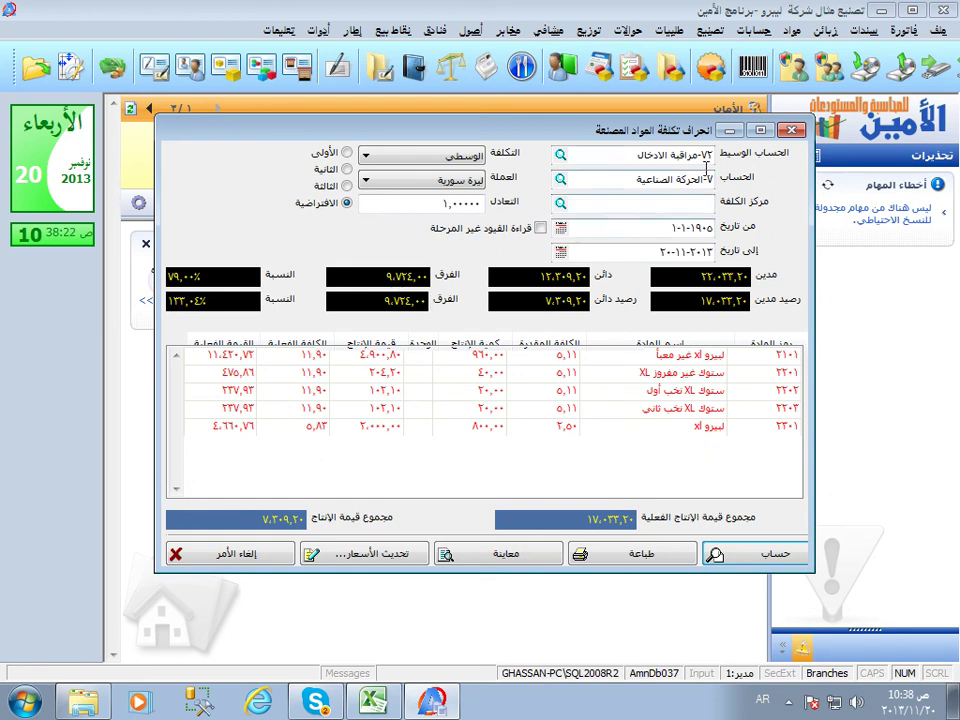
click(702, 200)
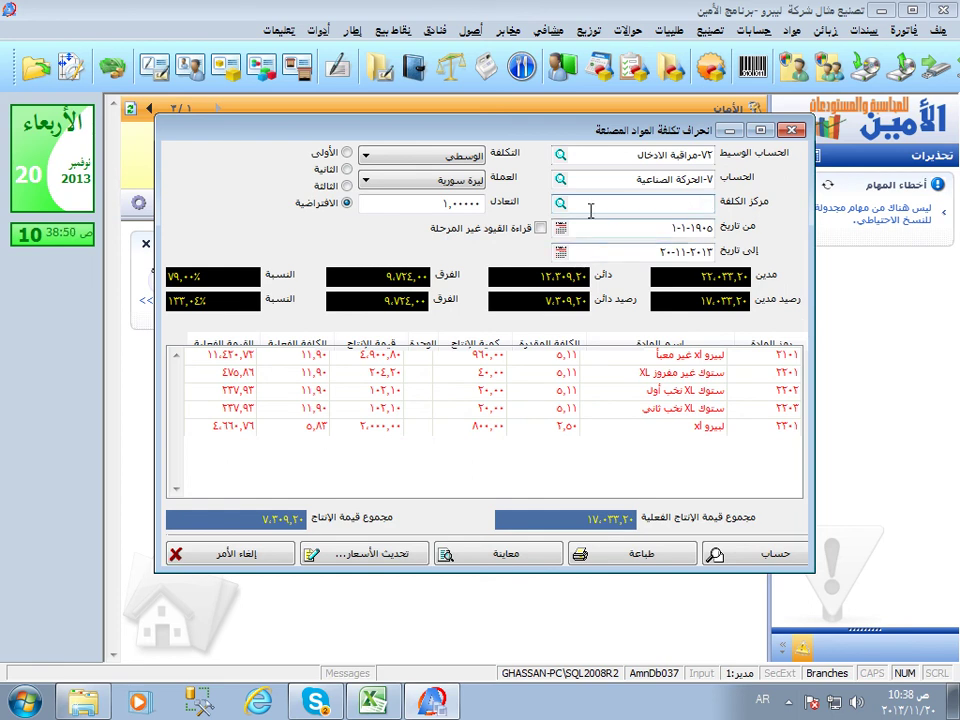
click(632, 178)
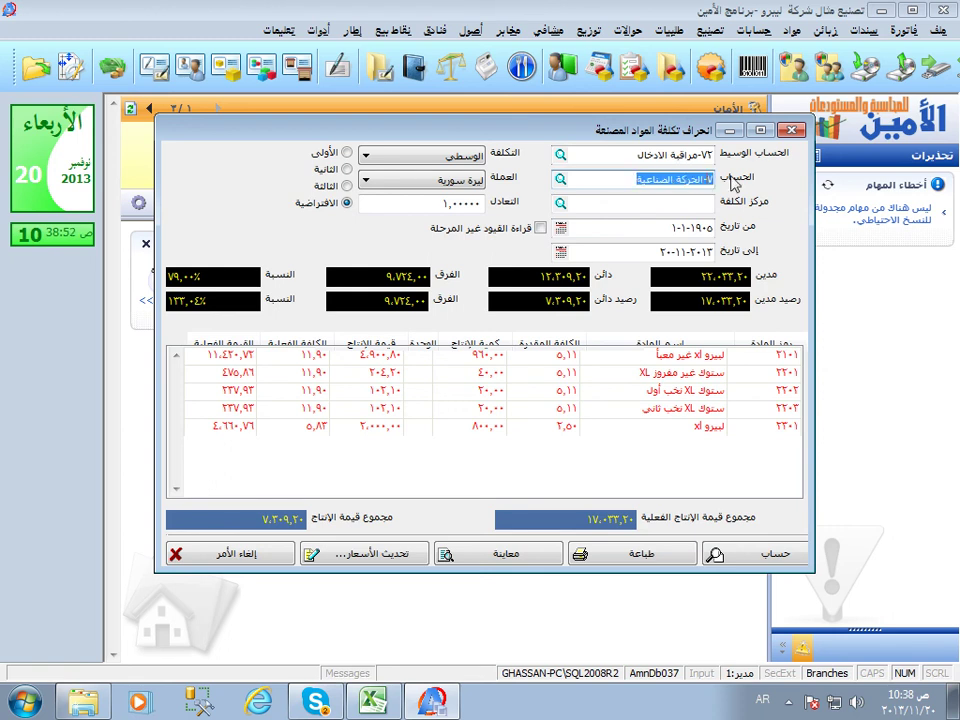
click(637, 178)
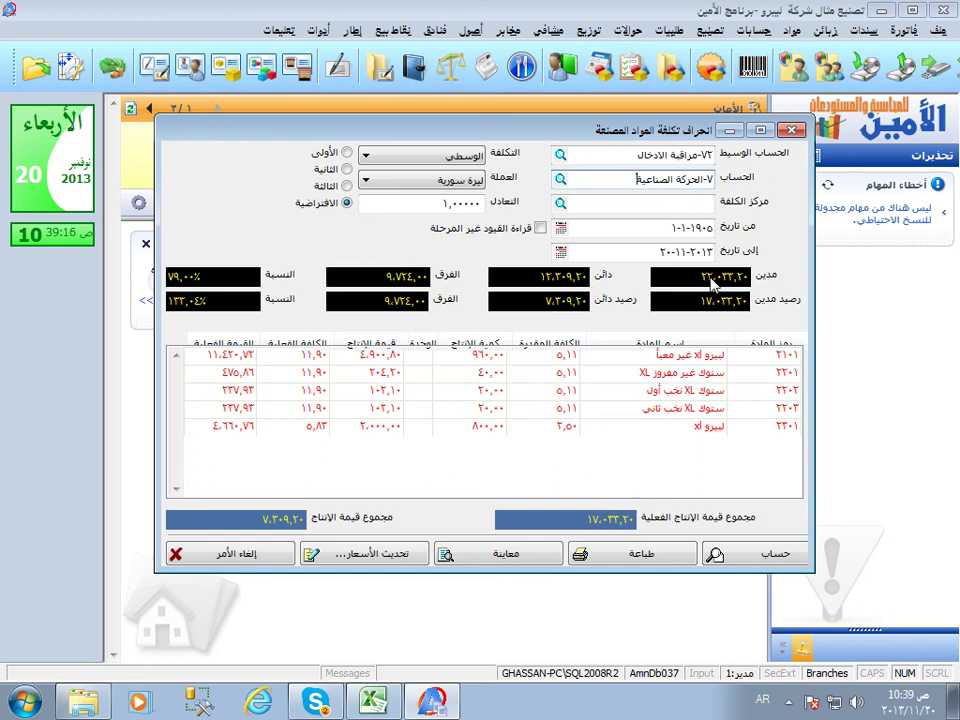
- Switch to the Excel notes and copy the إدخال مواد جاهزة row of the semi-finished group accounts table down to row 522
click(618, 408)
key(alt+Tab)
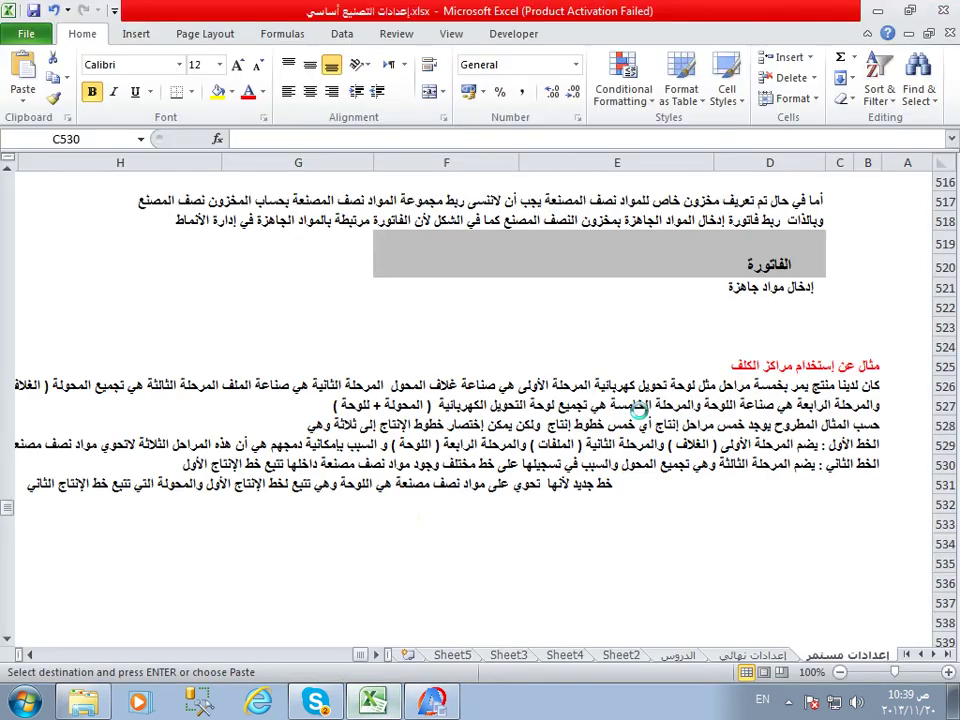
key(Right)
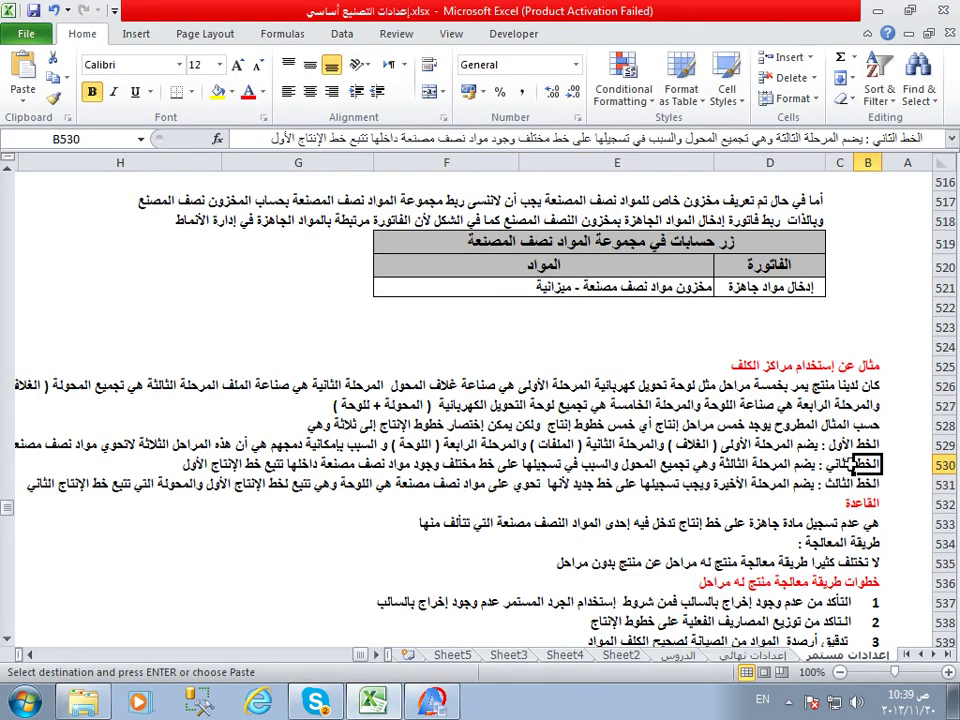
scroll(766, 494, up, 5)
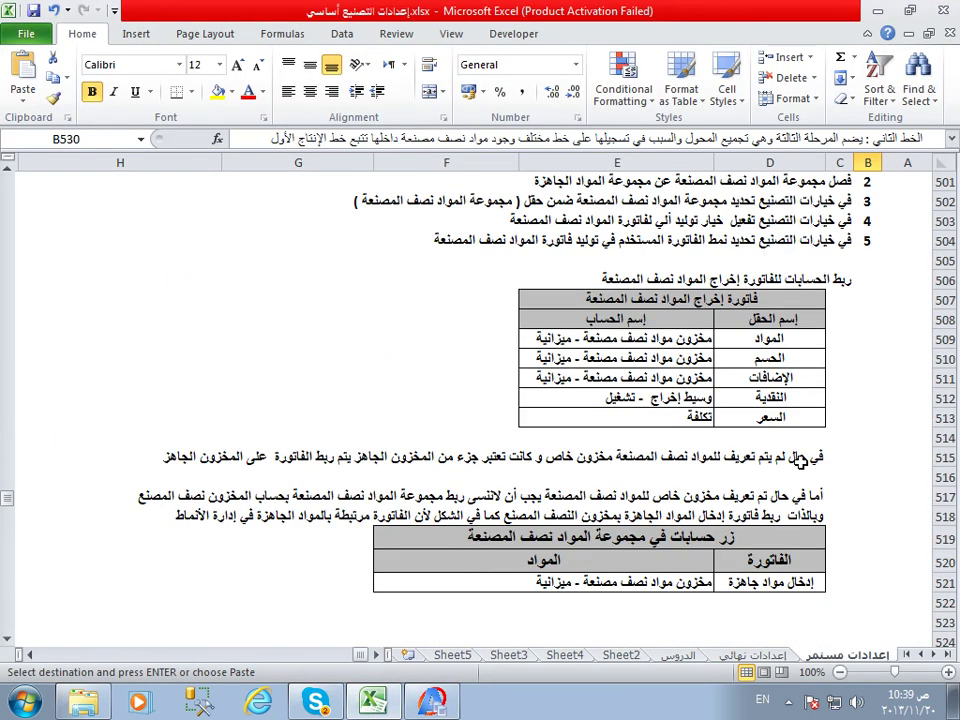
click(770, 602)
drag(775, 582, 444, 579)
drag(372, 591, 376, 612)
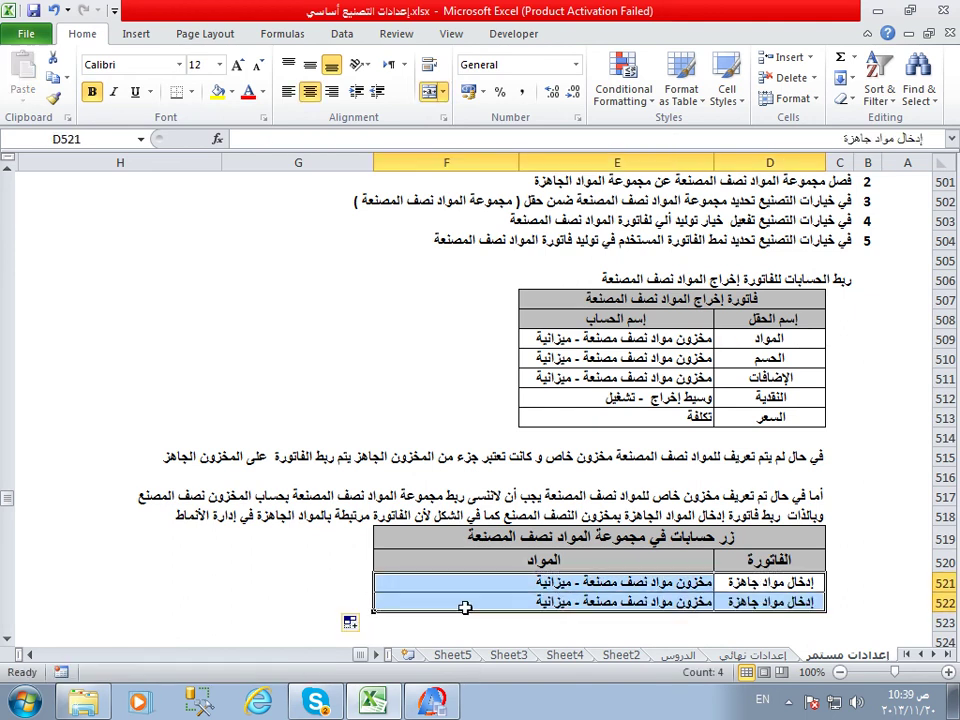
- Change the invoice name in cell D522 to إخراج مواد أولية
double_click(790, 600)
double_click(800, 601)
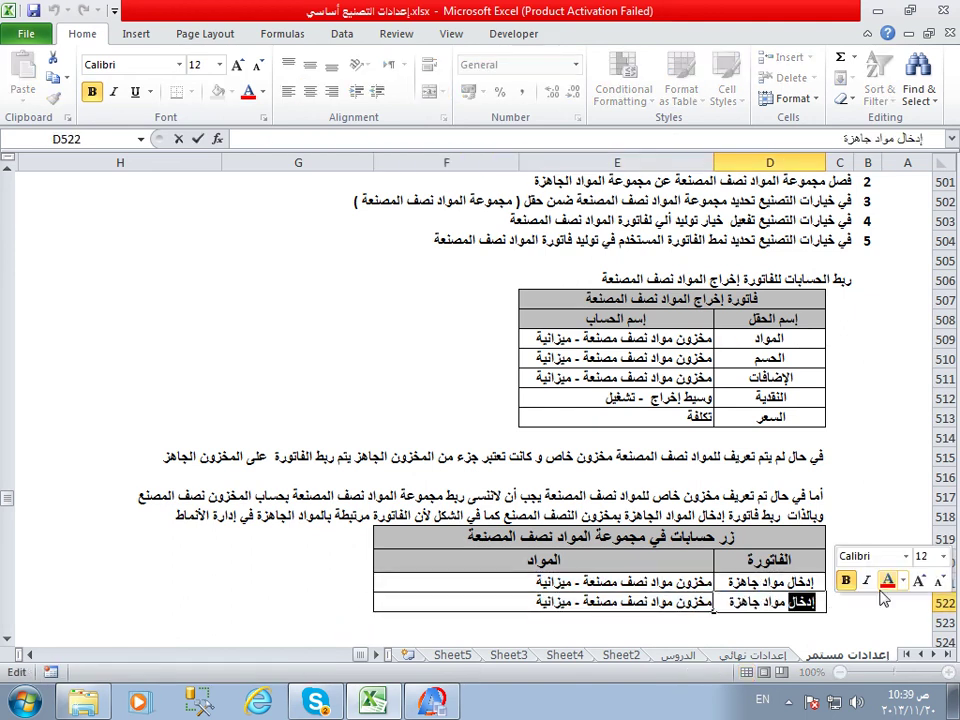
text(Yovh)
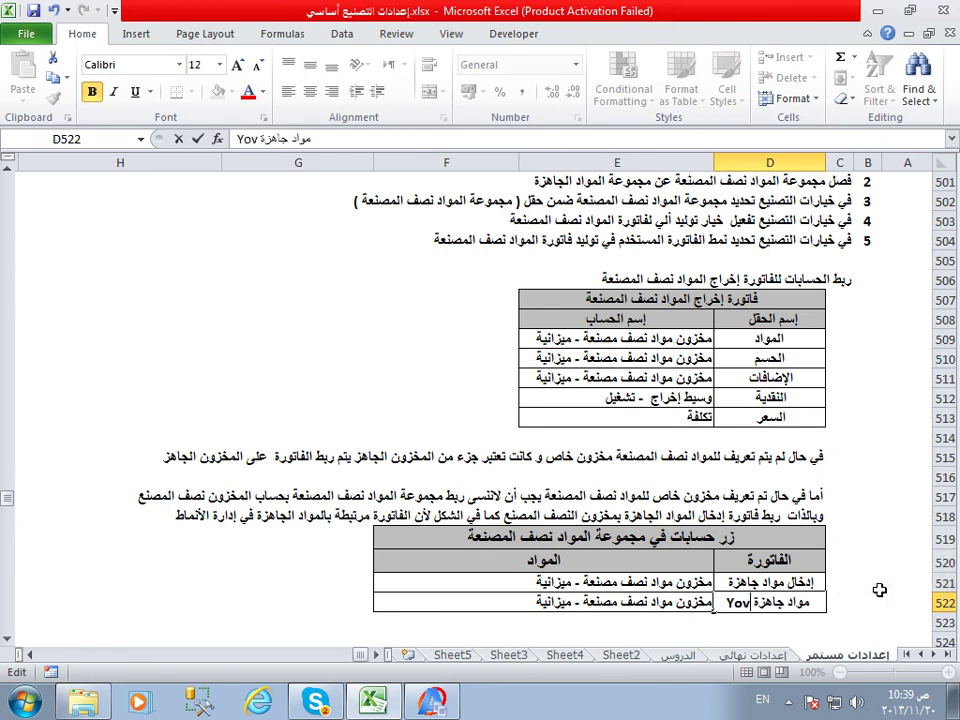
key(BackSpace)
key(BackSpace)
key(BackSpace)
key(BackSpace)
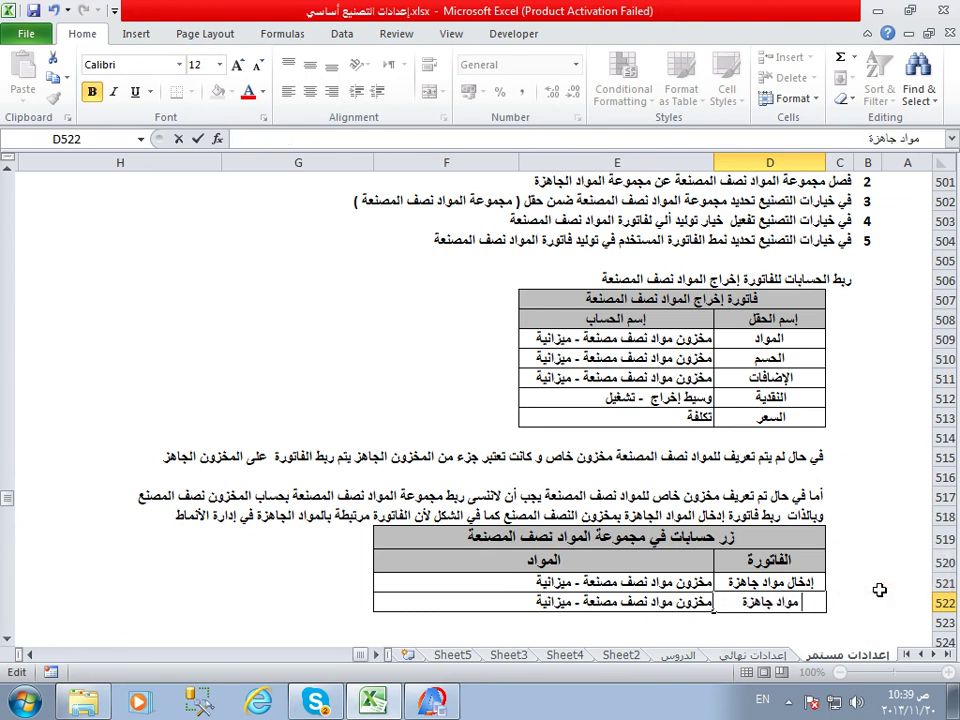
text(إخرا)
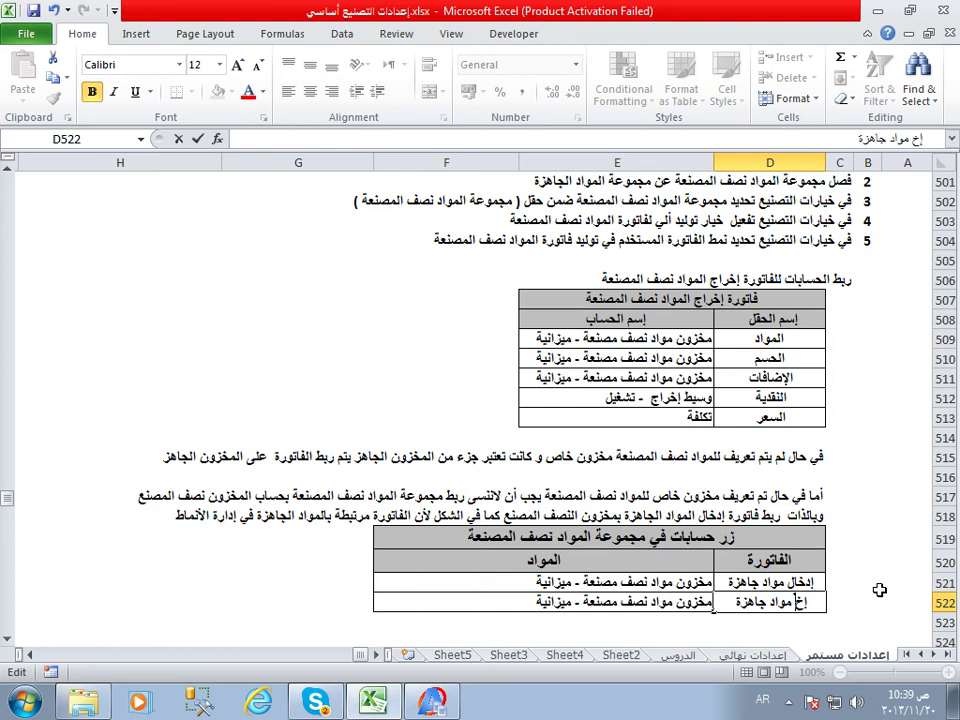
text(ج)
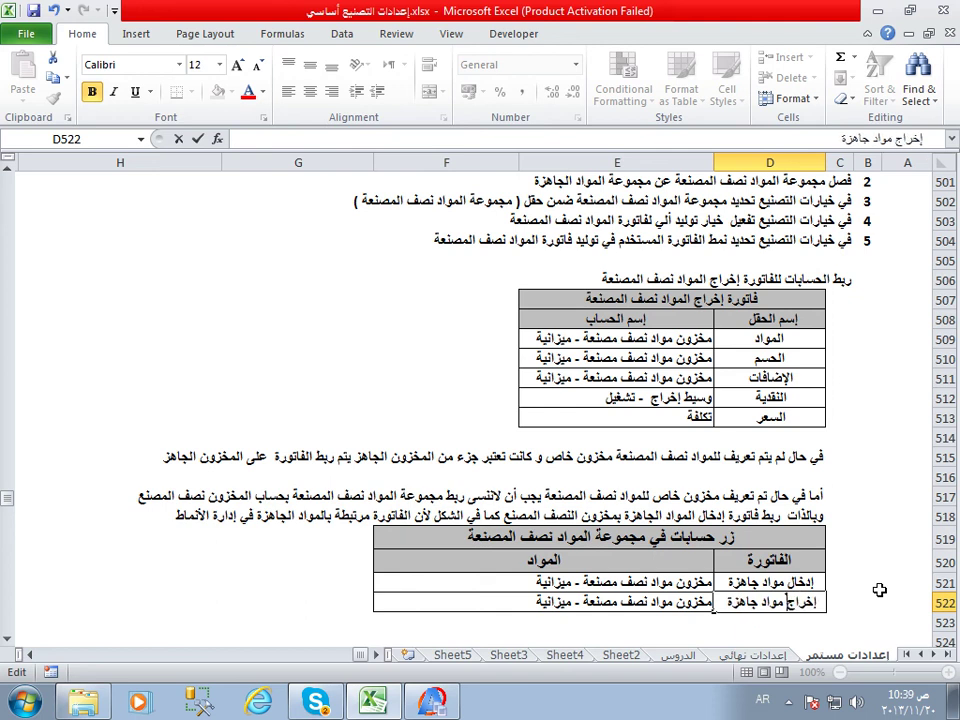
double_click(751, 601)
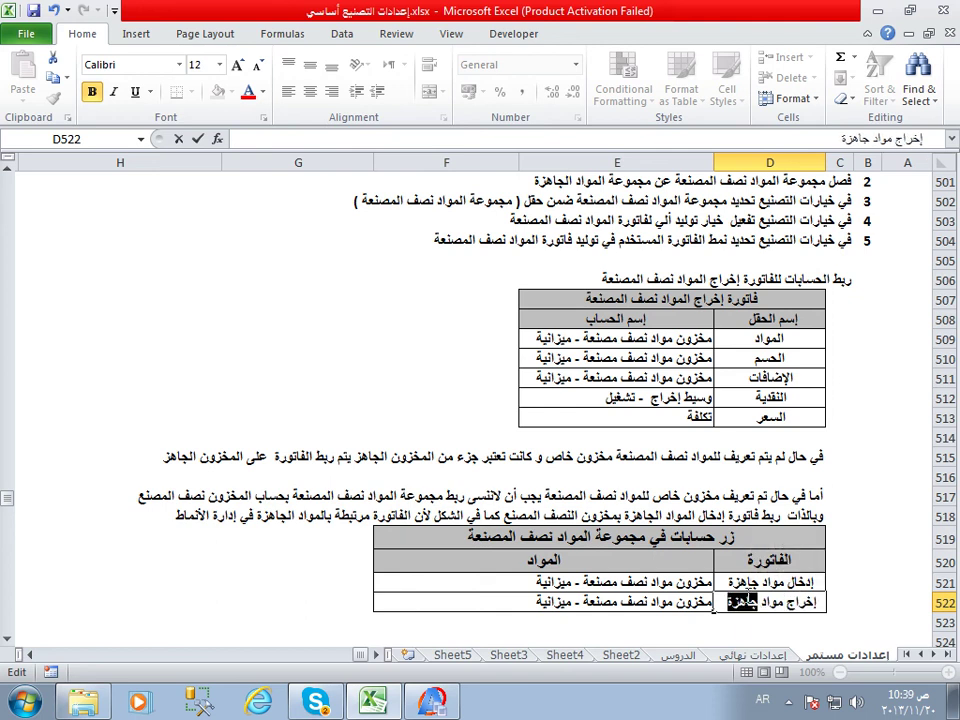
text(أولية)
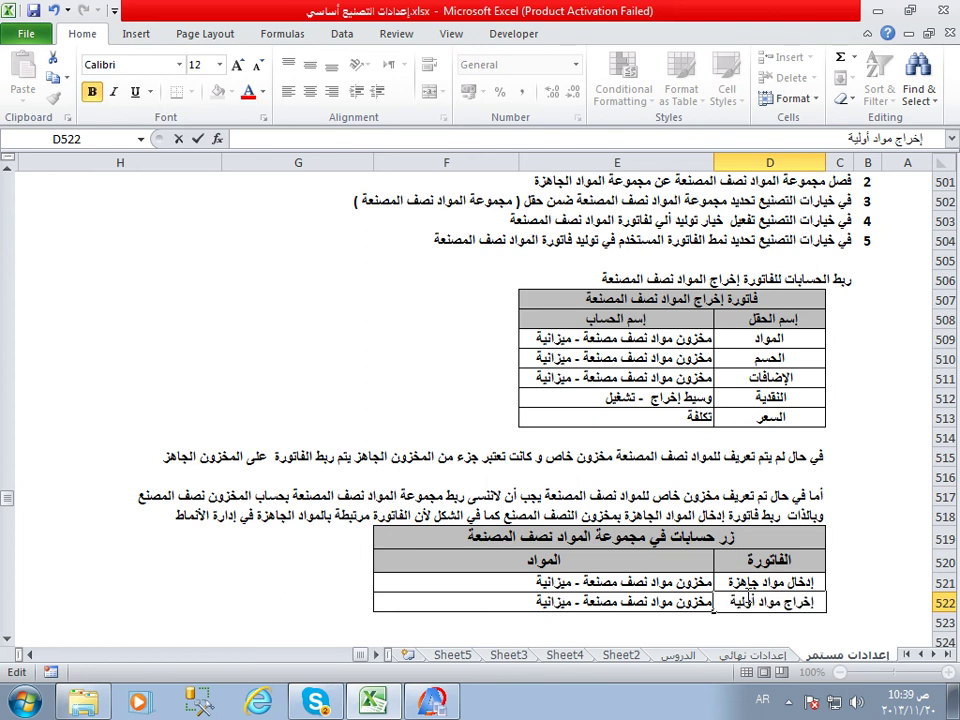
key(ctrl+Return)
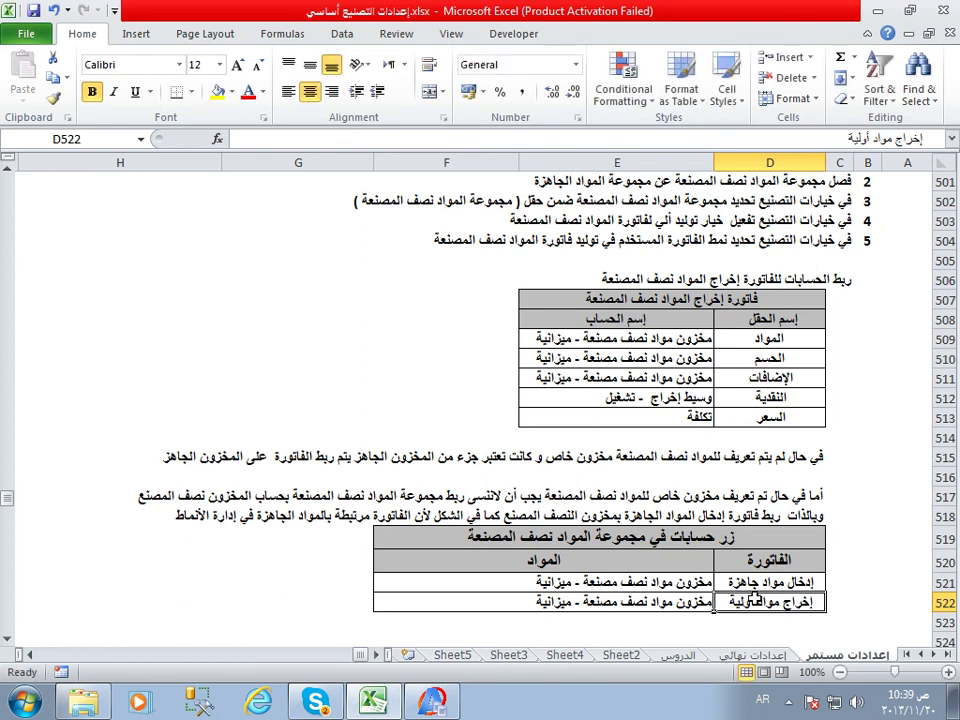
- Delete row 522 containing إخراج مواد أولية from the sheet
scroll(755, 598, down, 1)
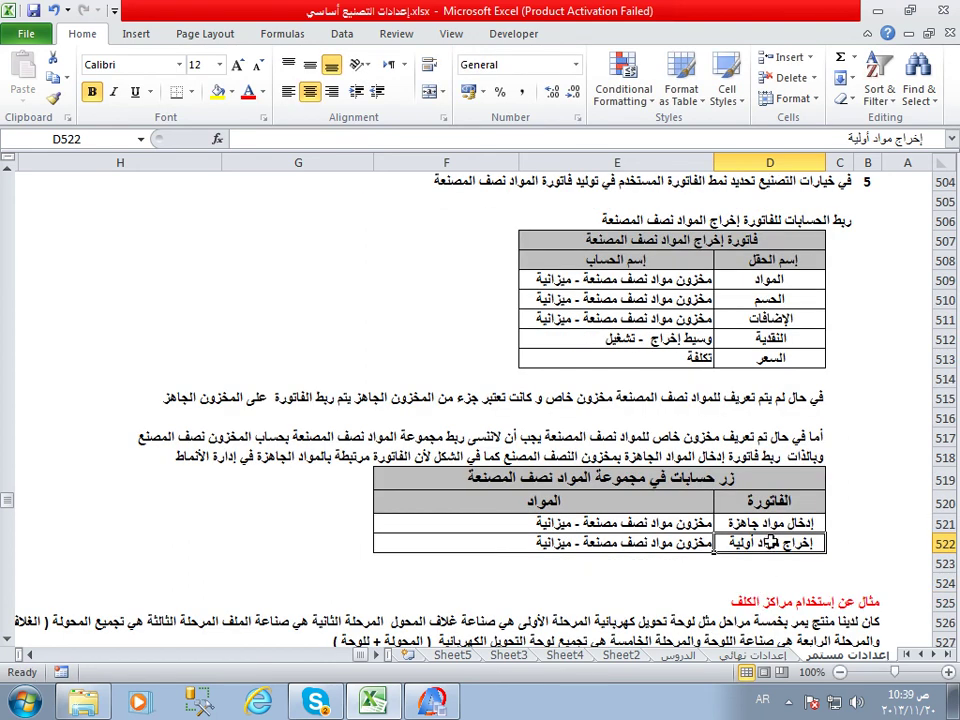
click(942, 543)
right_click(942, 543)
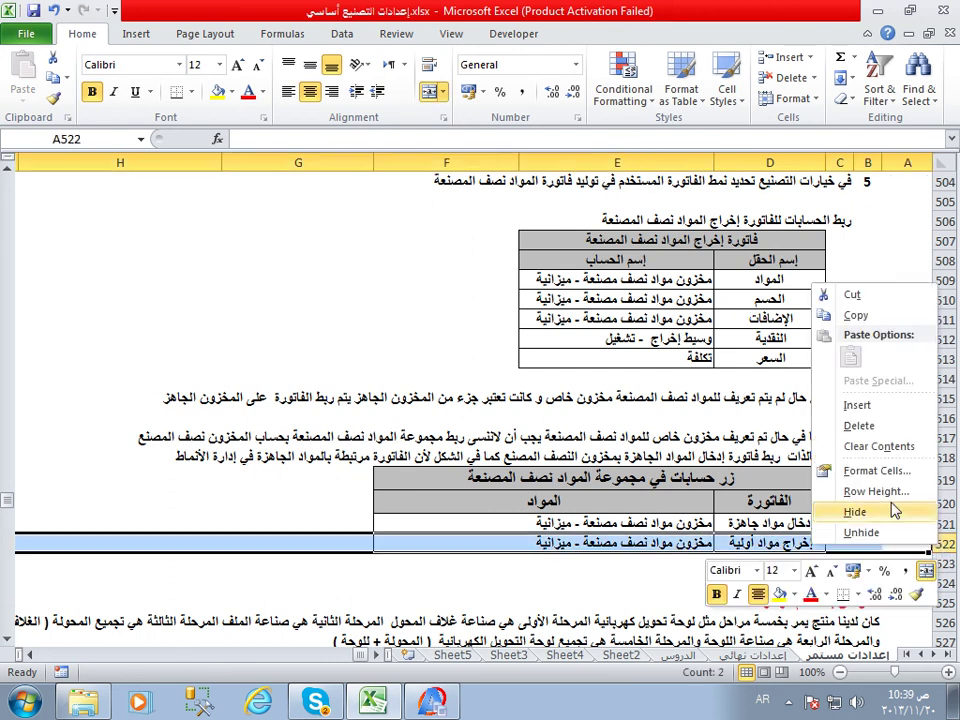
click(868, 425)
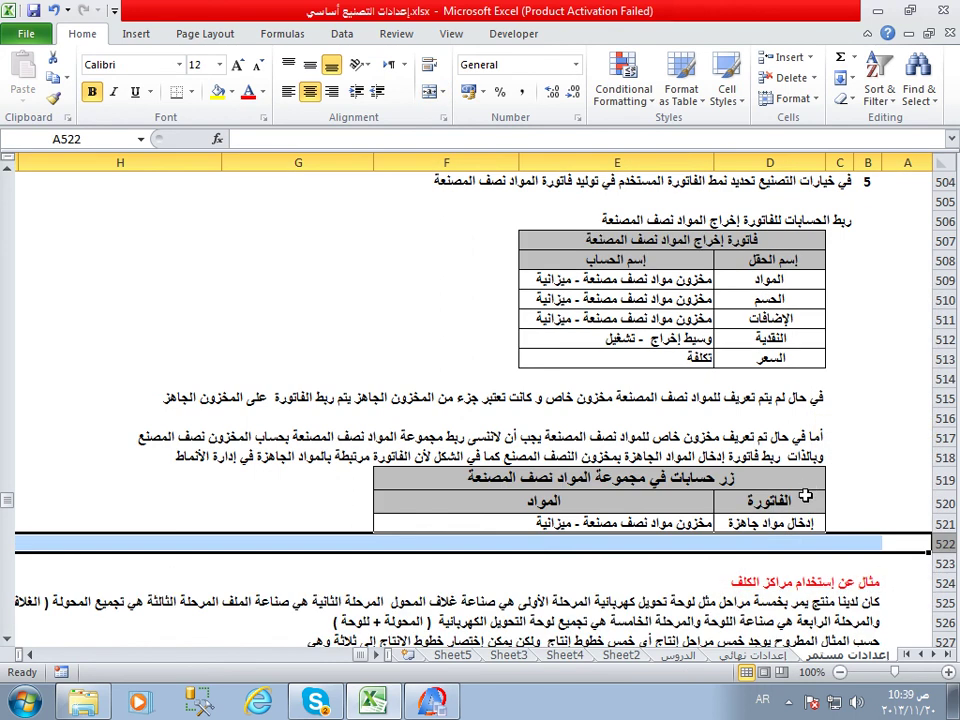
- Review the accounts linked to materials, discount and additions in the semi-finished output invoice table (فاتورة إخراج المواد نصف المصنعة)
click(782, 540)
click(676, 318)
key(Up)
key(Up)
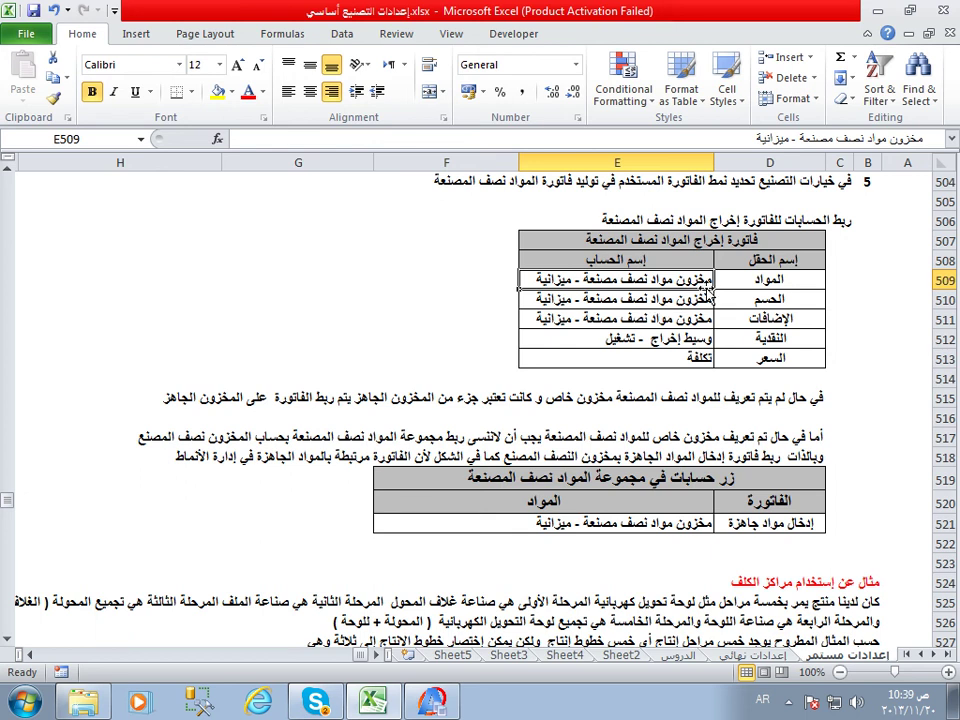
click(706, 232)
click(690, 280)
double_click(680, 317)
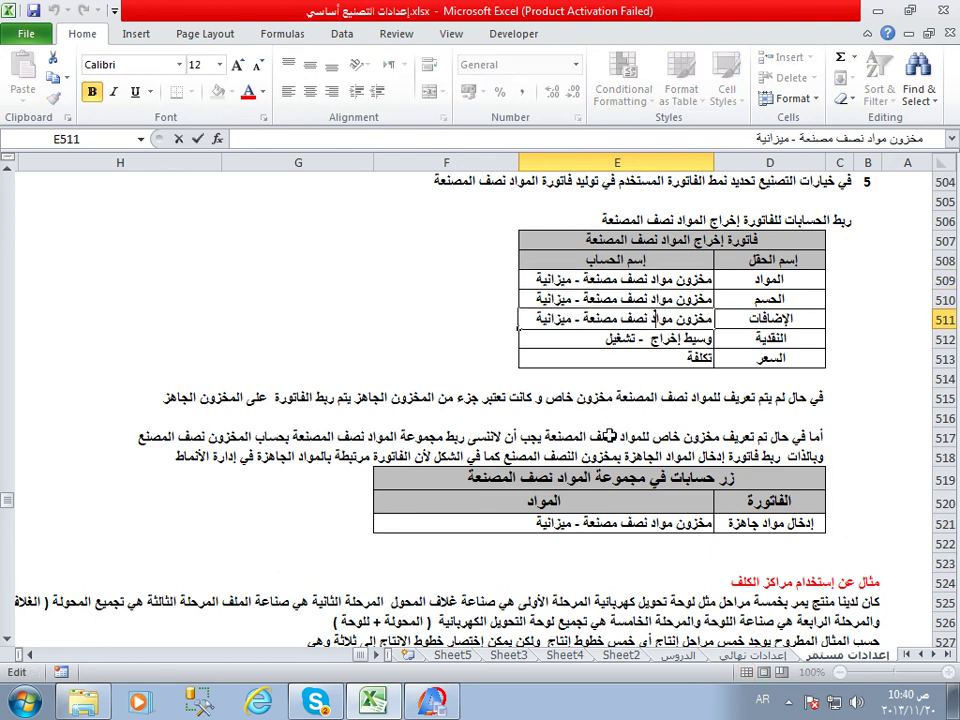
- Check the account linked to إدخال مواد جاهزة in the semi-finished group accounts table, row 521
click(635, 522)
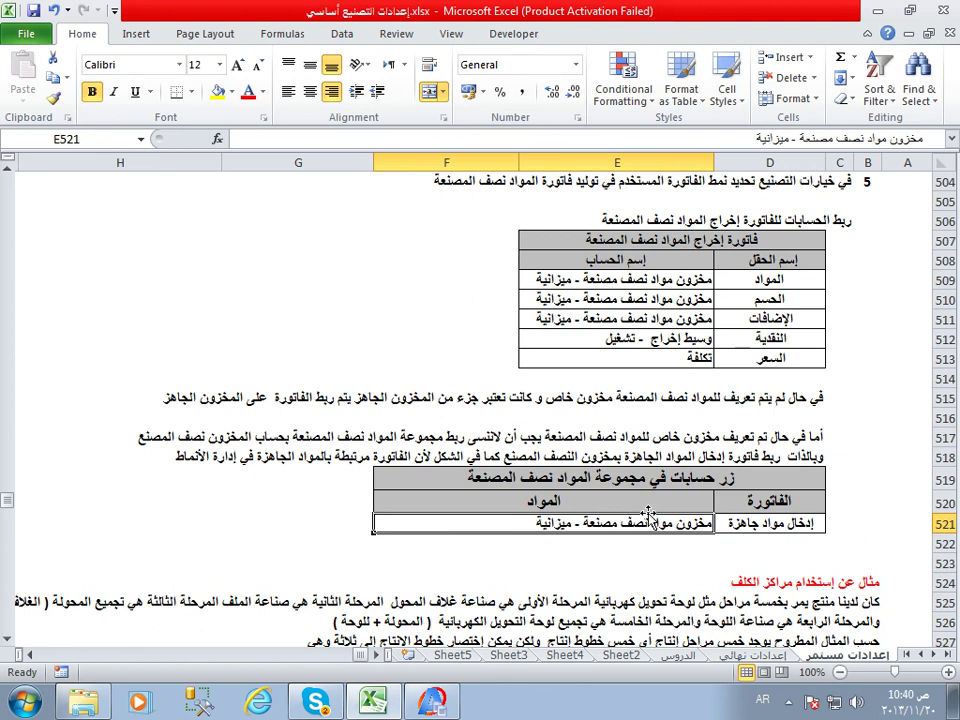
scroll(648, 514, down, 4)
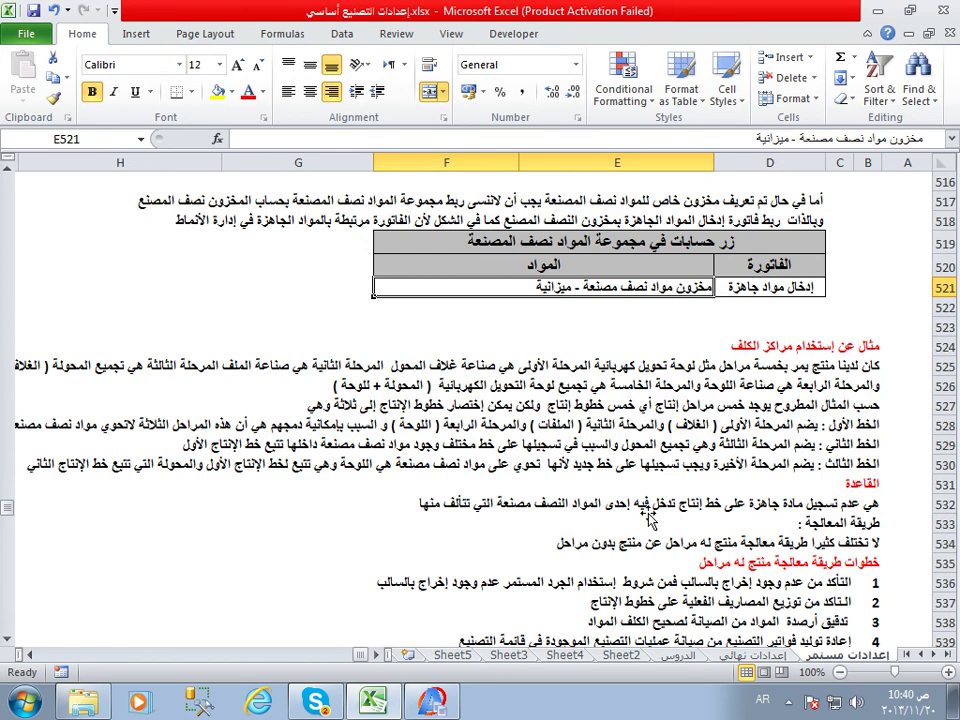
scroll(648, 514, up, 4)
scroll(648, 514, down, 1)
scroll(648, 514, down, 5)
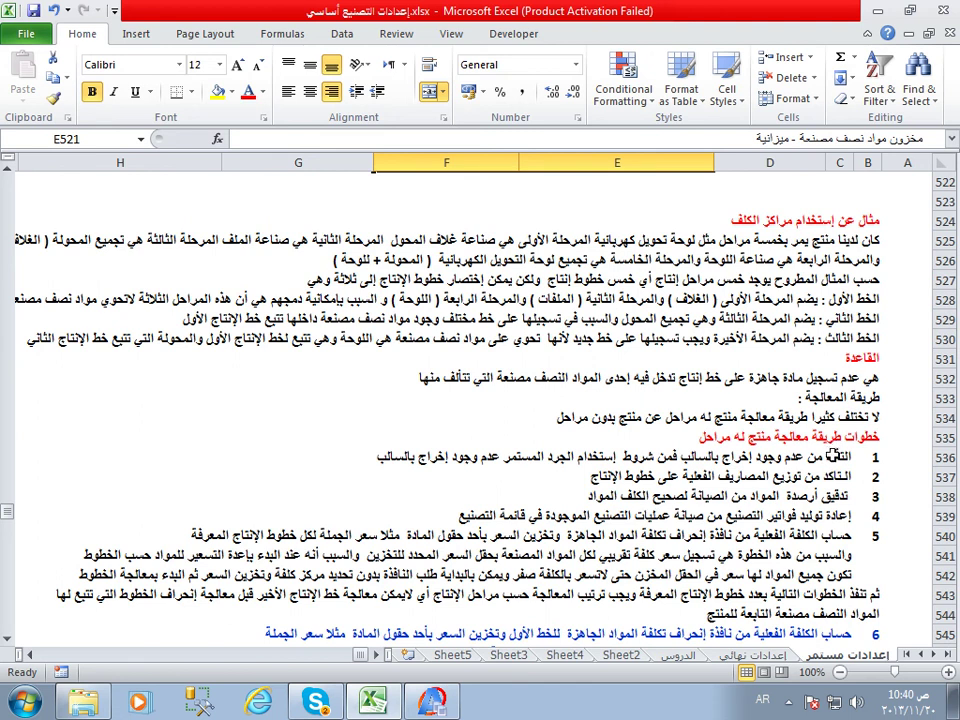
- Review steps 1 to 5 of the multi-stage product procedure (خطوات طريقة معالجة منتج له مراحل), rows 536 to 541
click(832, 458)
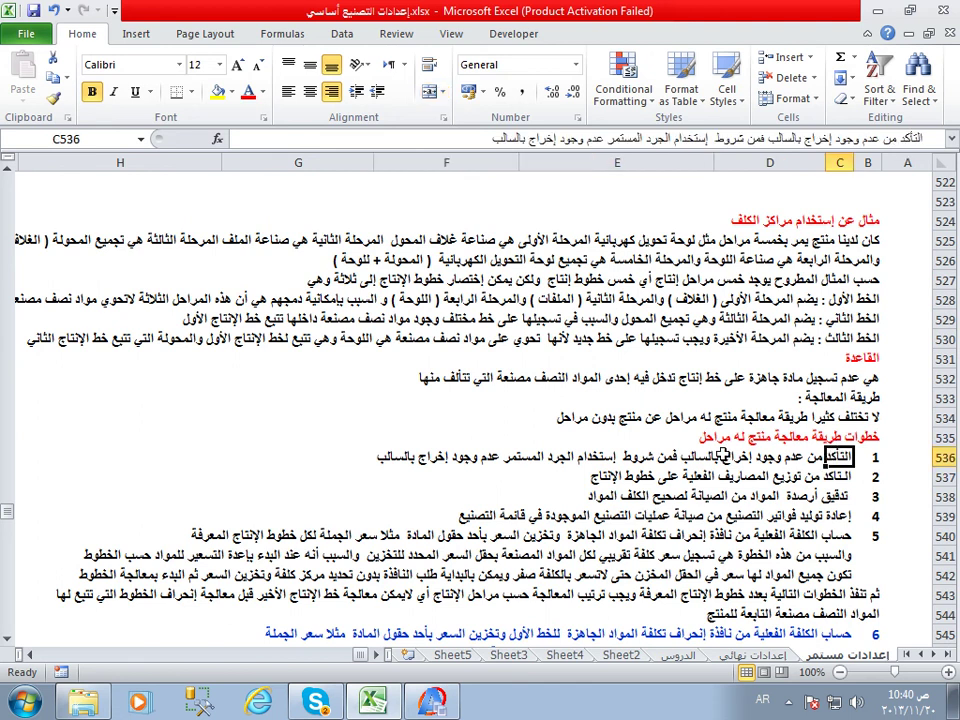
click(838, 476)
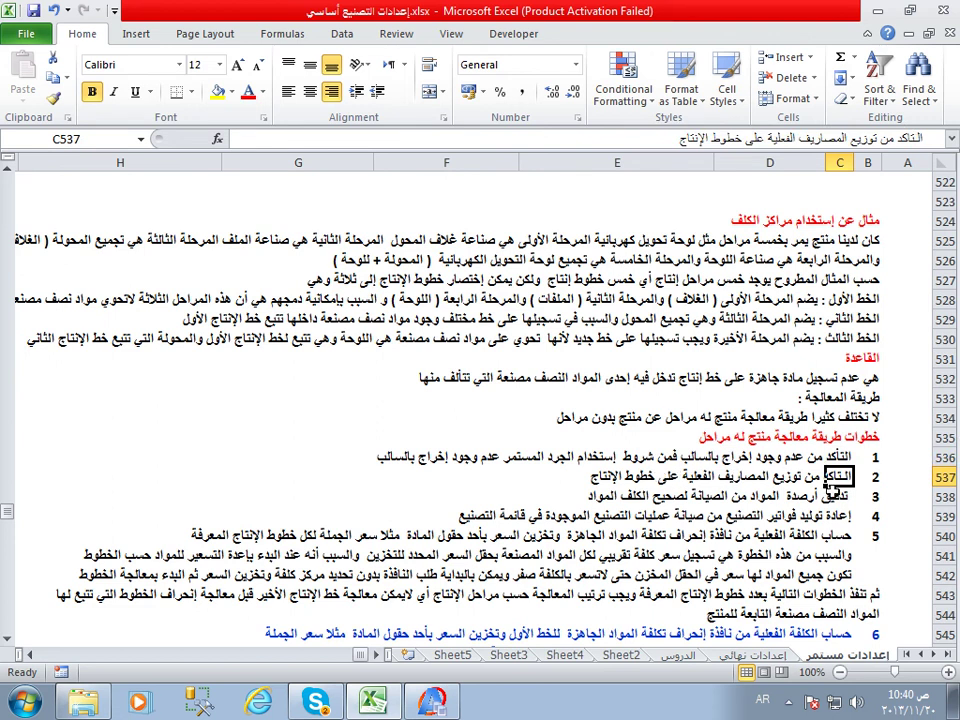
click(838, 496)
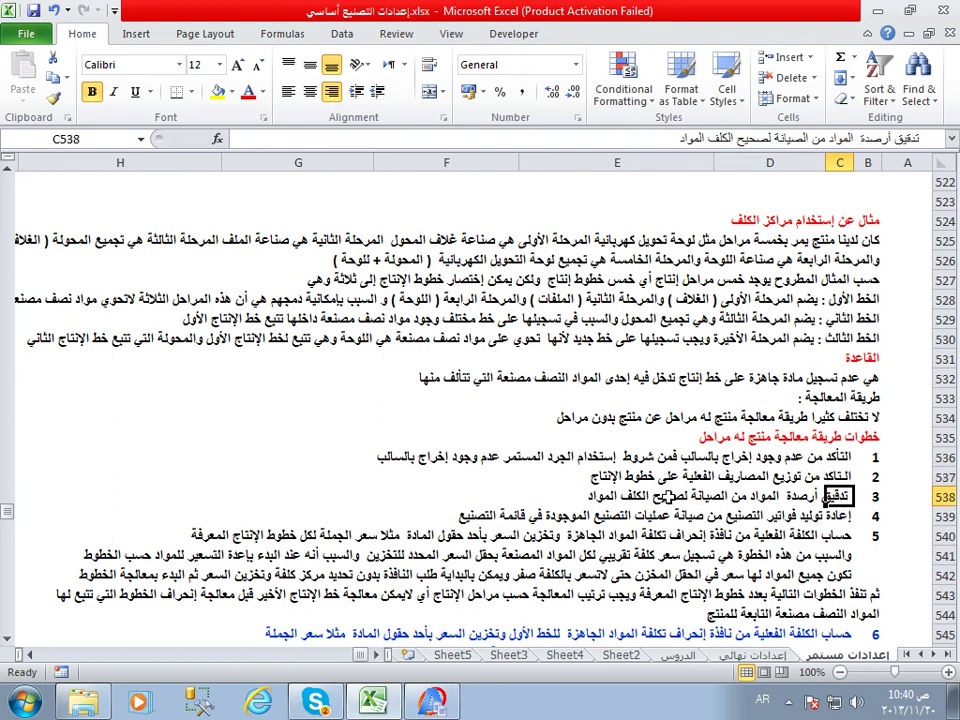
key(Down)
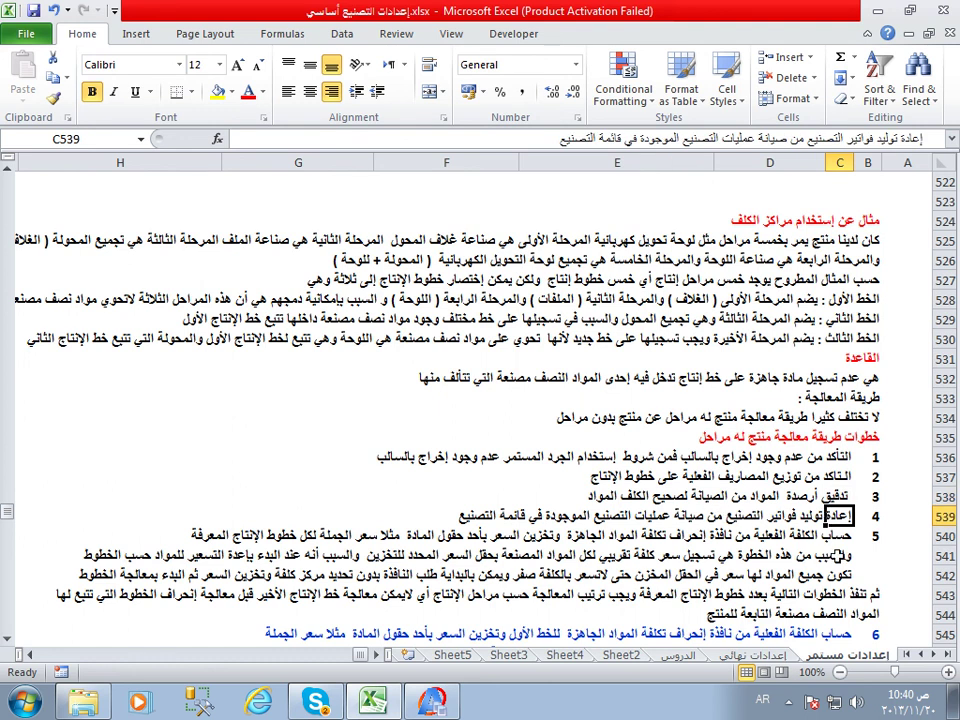
key(Down)
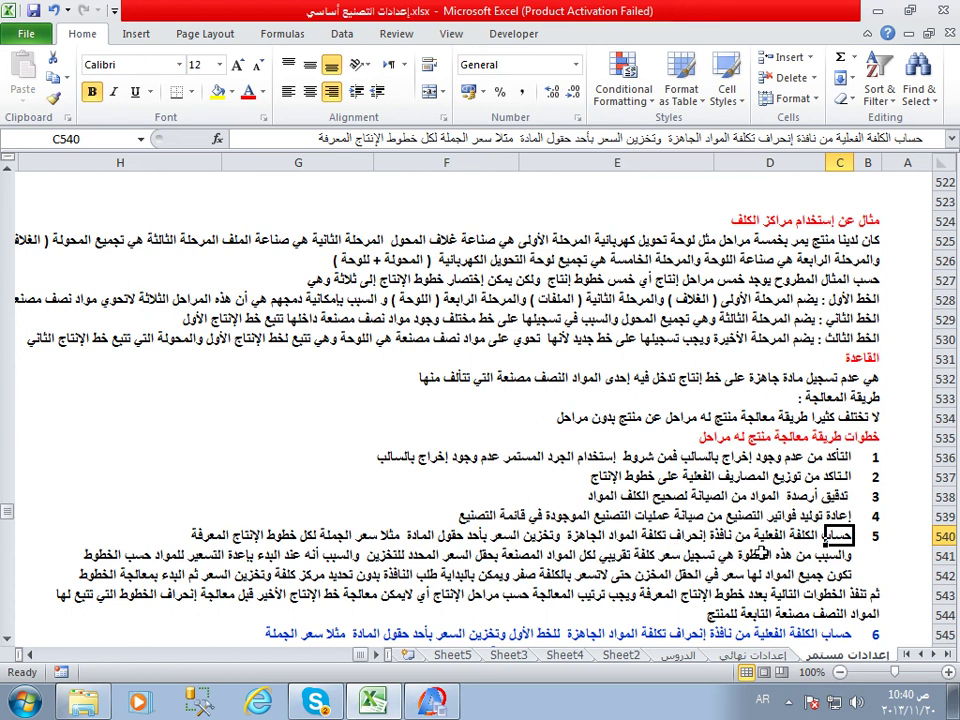
key(Down)
click(510, 556)
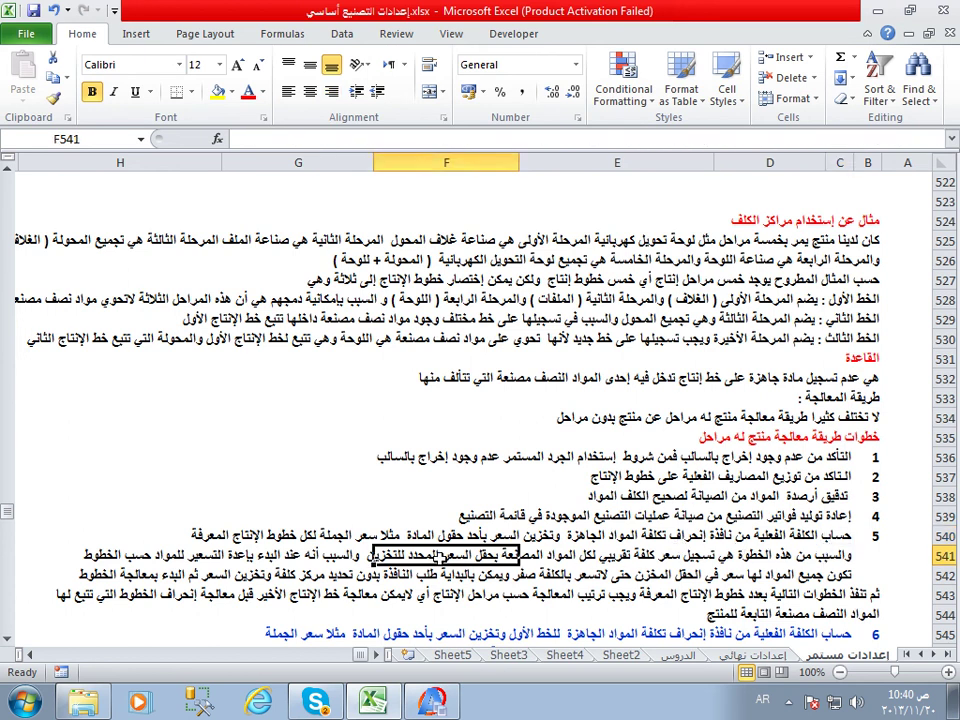
- Examine the per-production-line steps 6 to 8 on actual cost calculation, invoice repricing and entry regeneration, including the line-ordering rule in rows 543–544
click(858, 600)
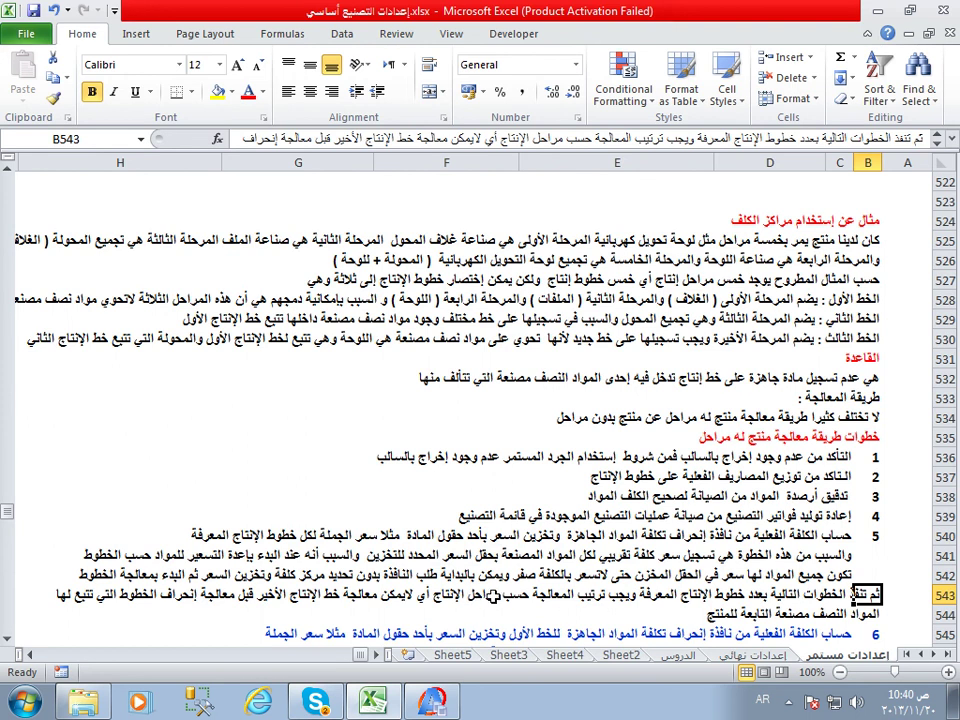
scroll(493, 596, down, 3)
click(845, 437)
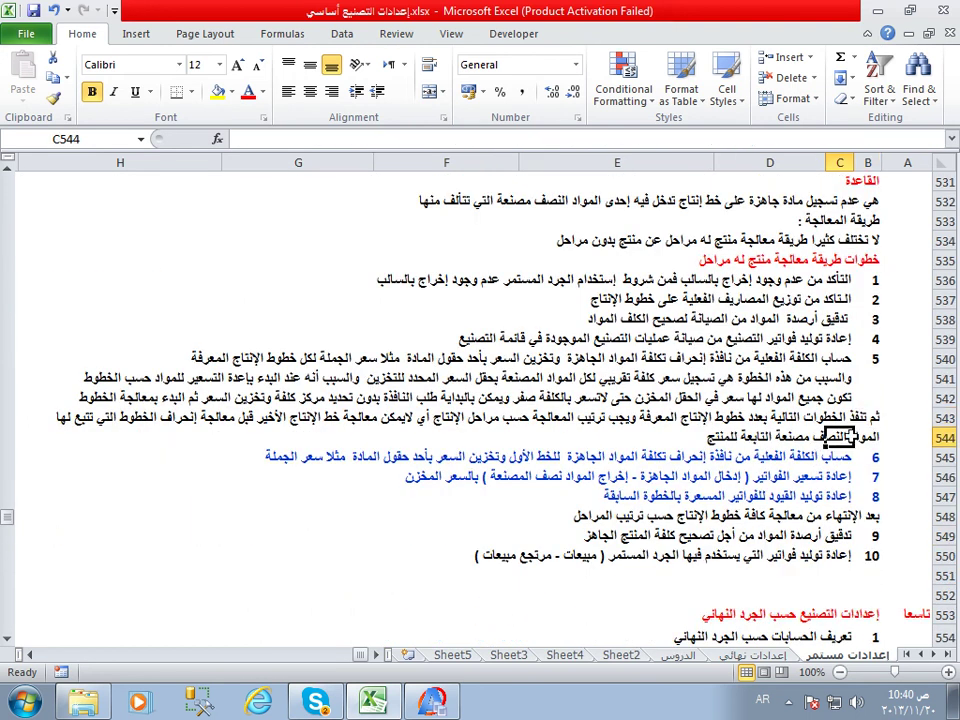
click(867, 440)
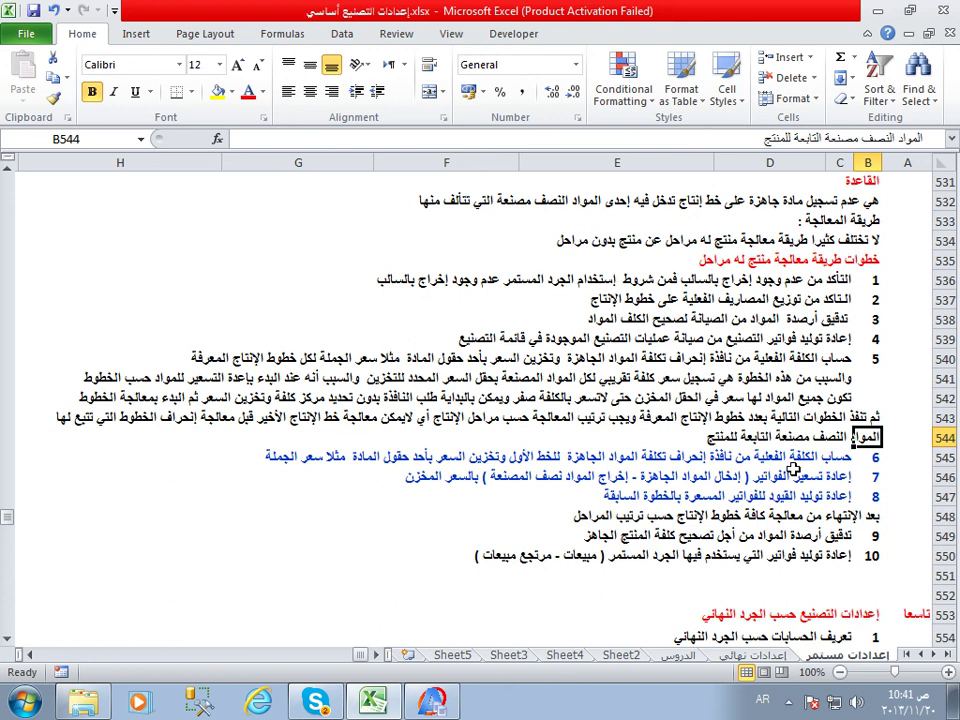
click(815, 457)
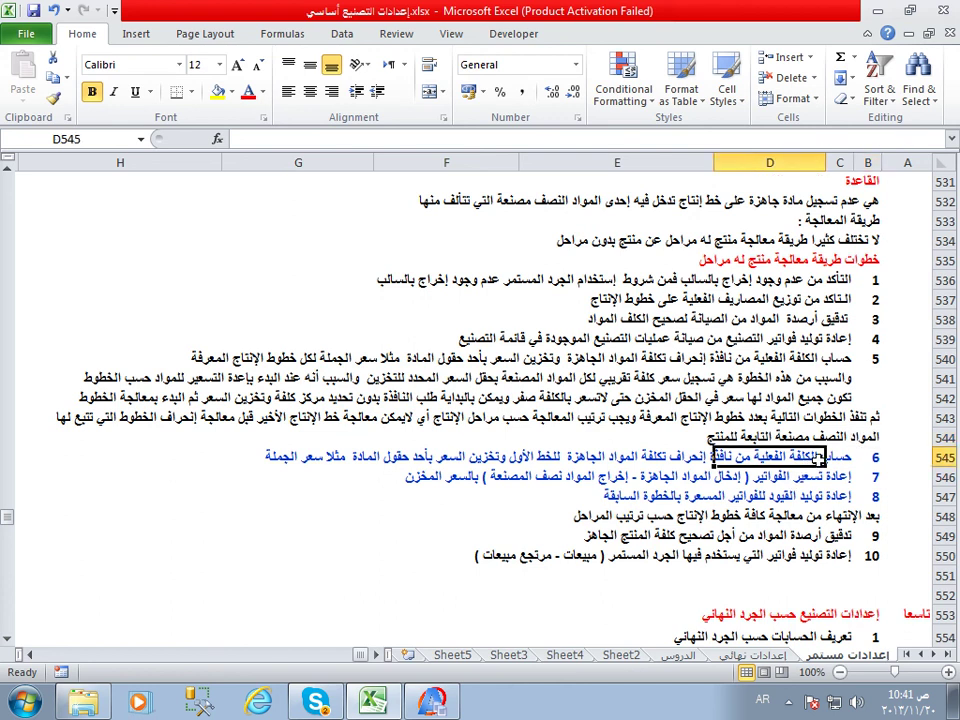
click(838, 458)
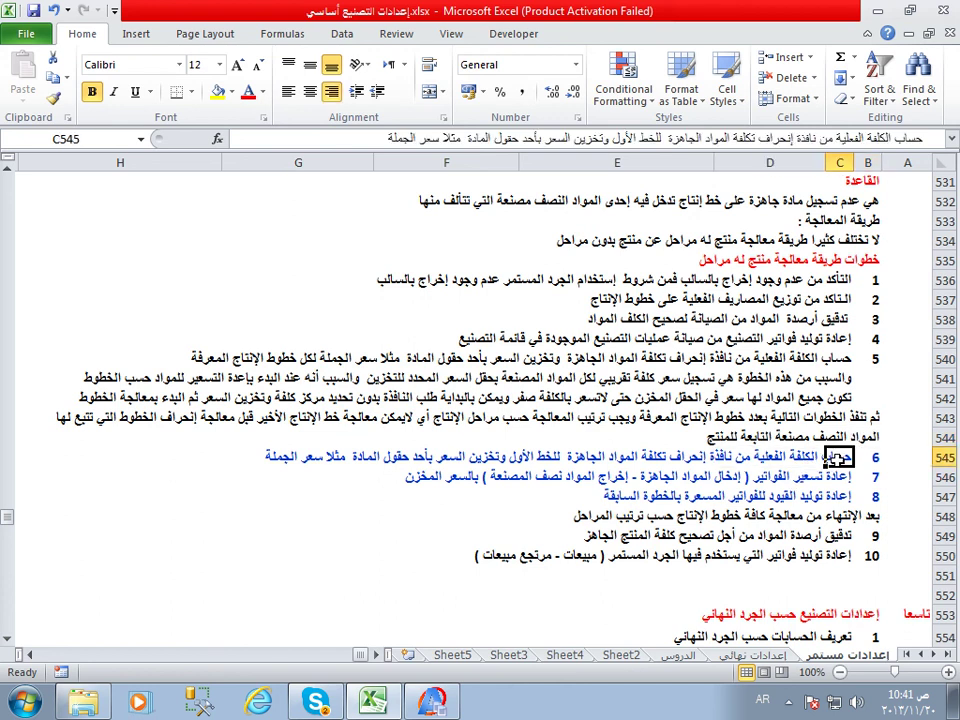
drag(770, 415, 790, 286)
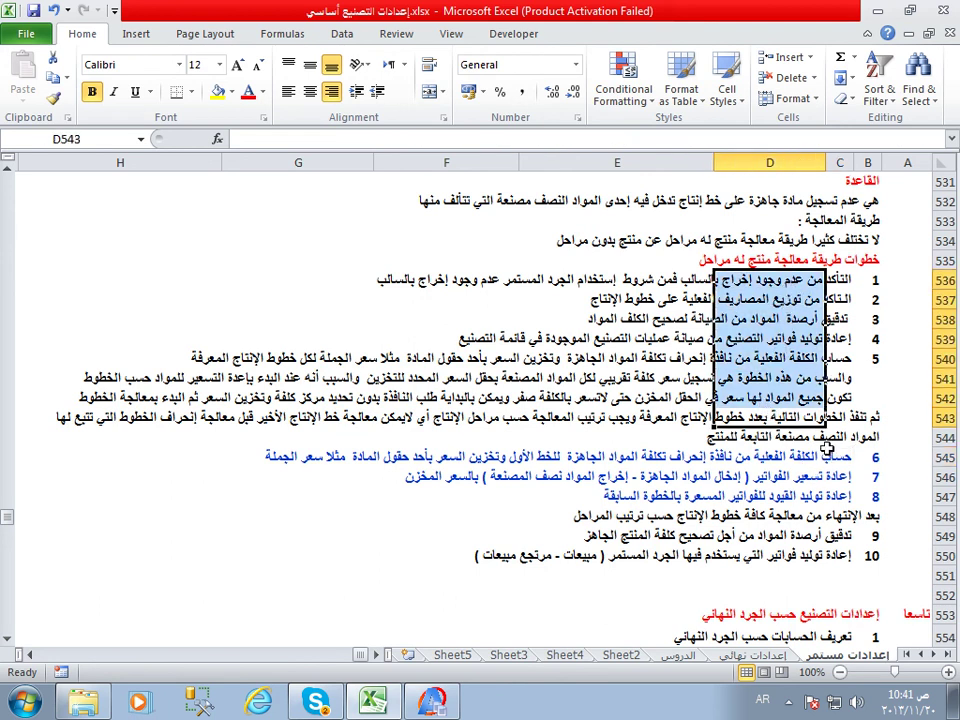
click(838, 458)
click(780, 458)
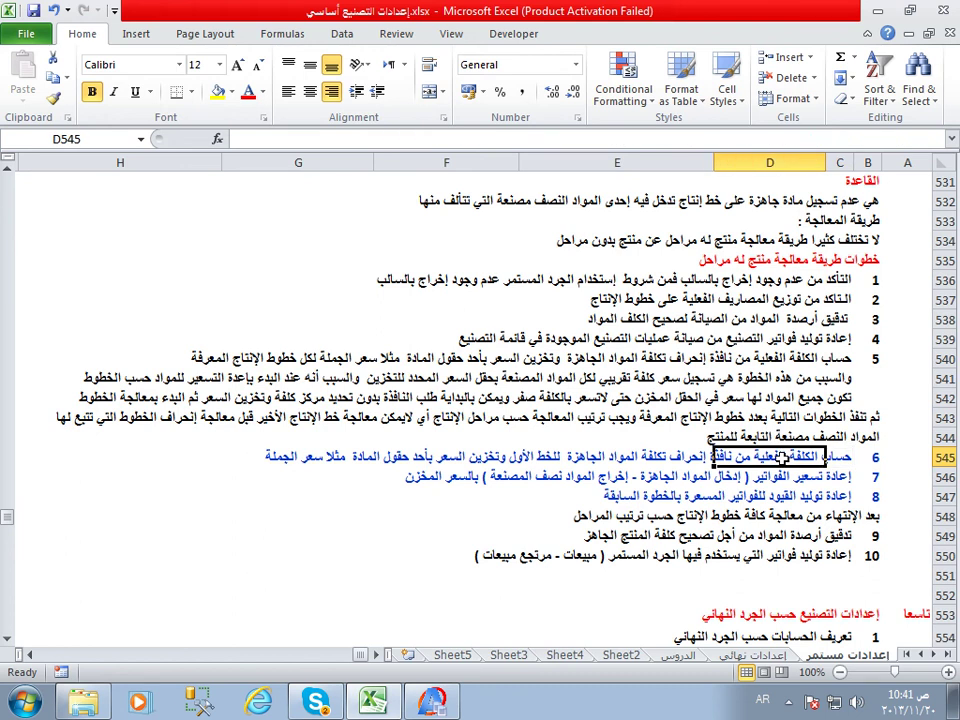
key(Down)
key(Right)
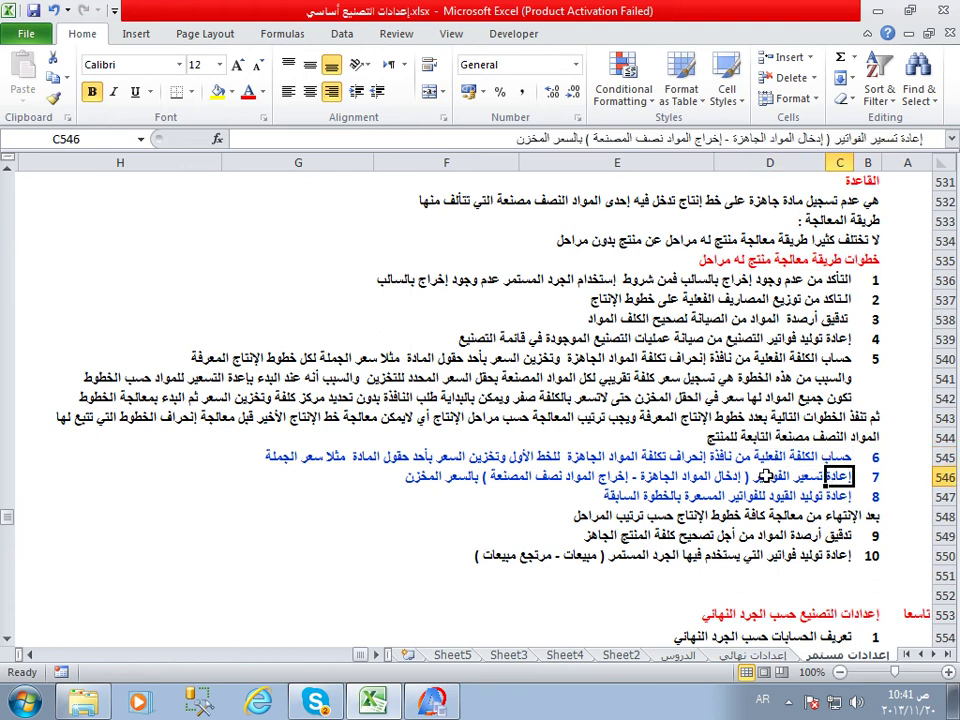
click(766, 477)
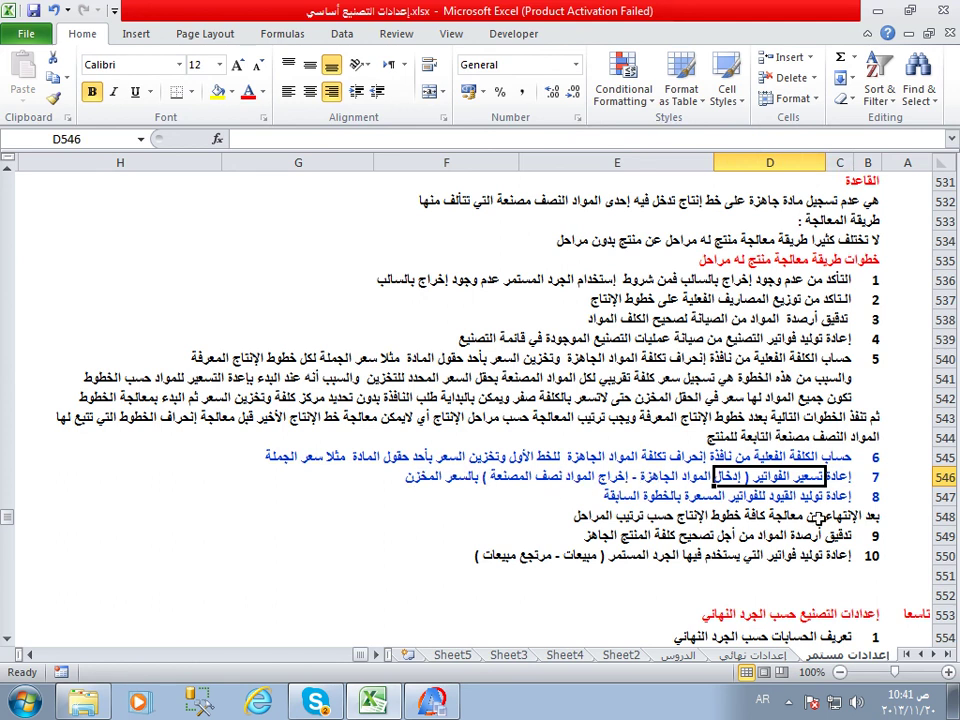
key(Down)
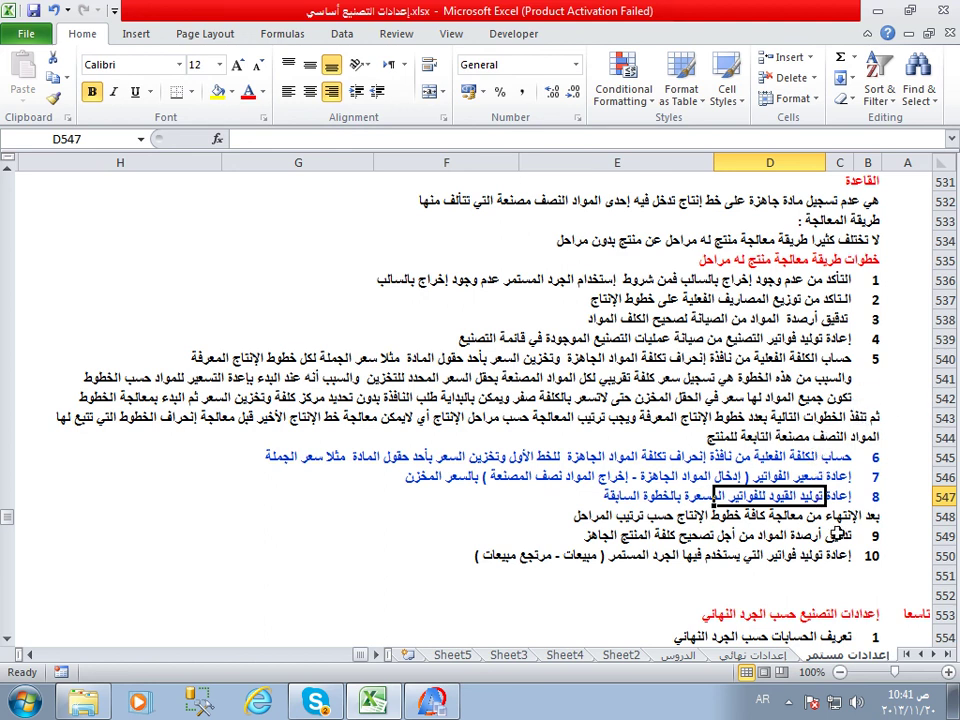
- Read closing steps 9 and 10 on auditing material balances and regenerating the sales and sales return invoices
click(839, 516)
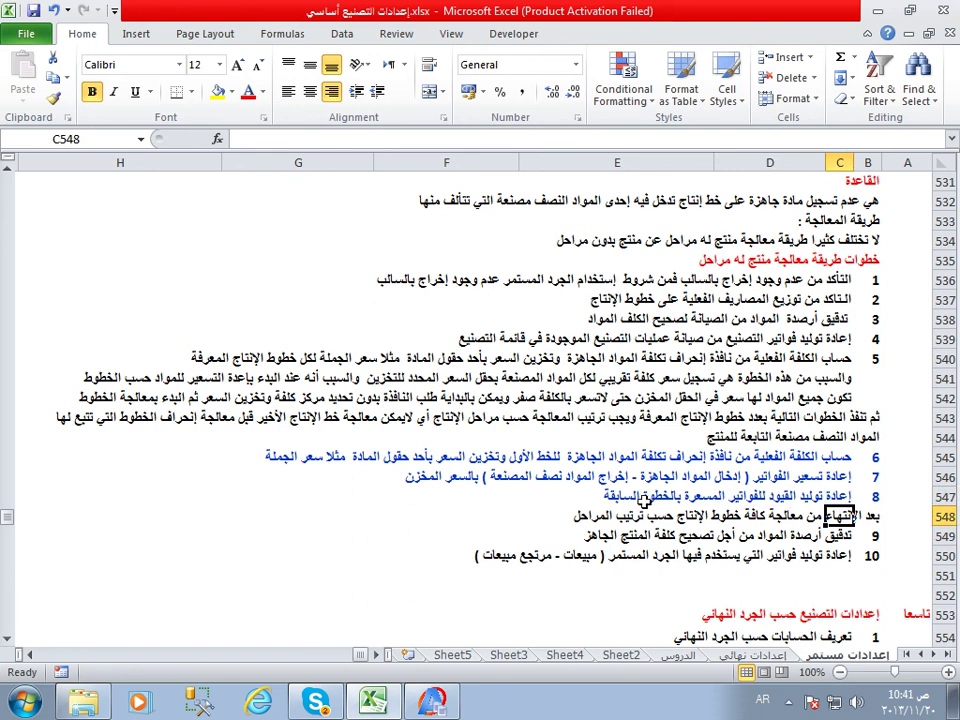
click(823, 536)
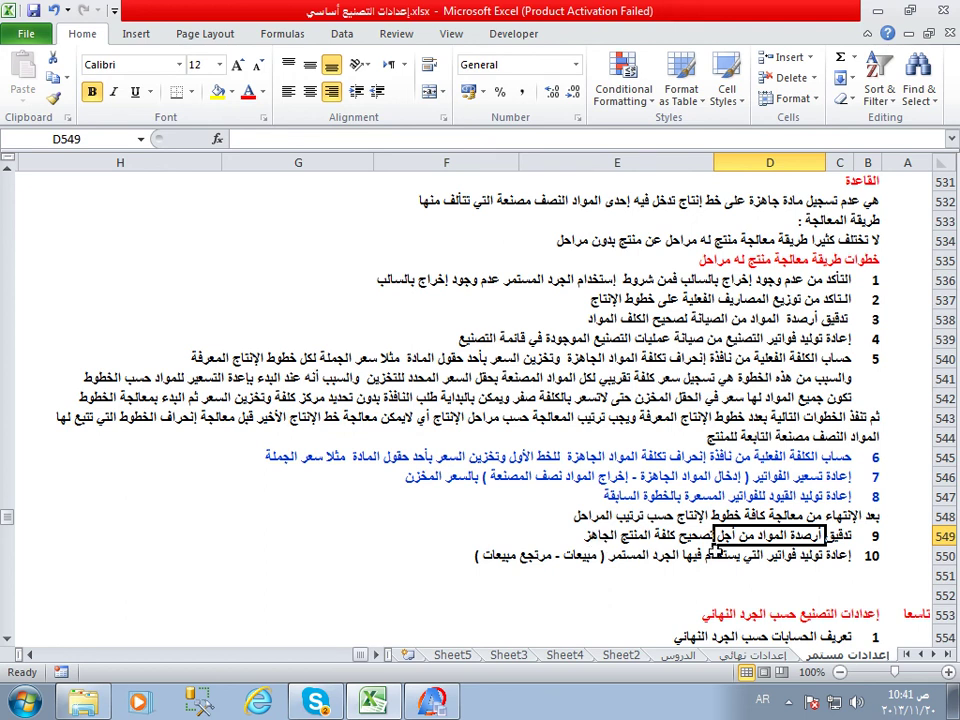
click(828, 561)
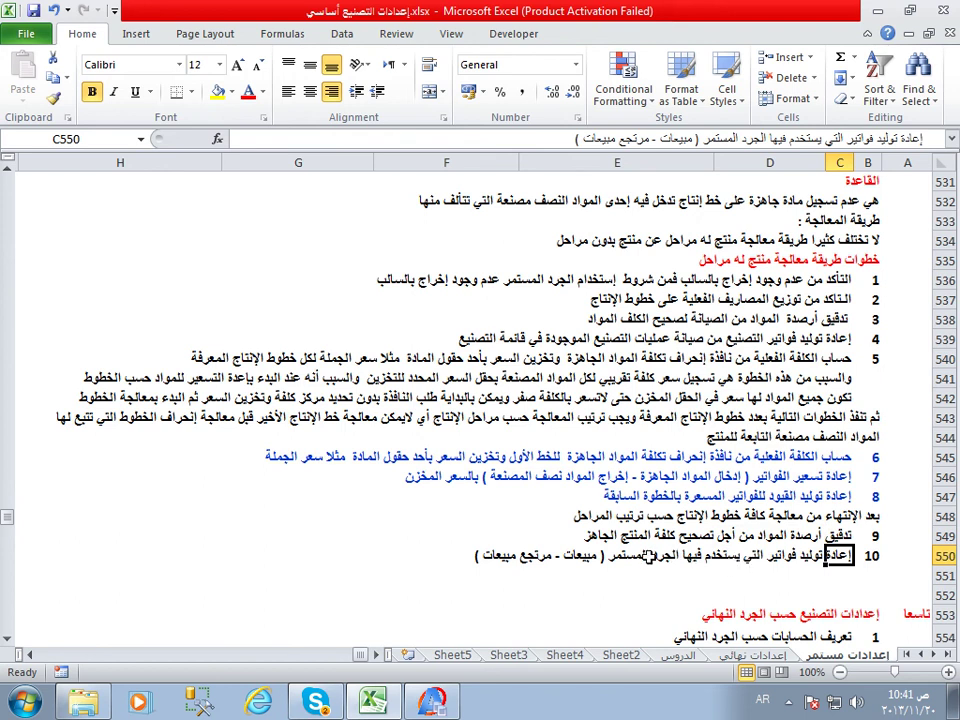
click(524, 557)
click(514, 553)
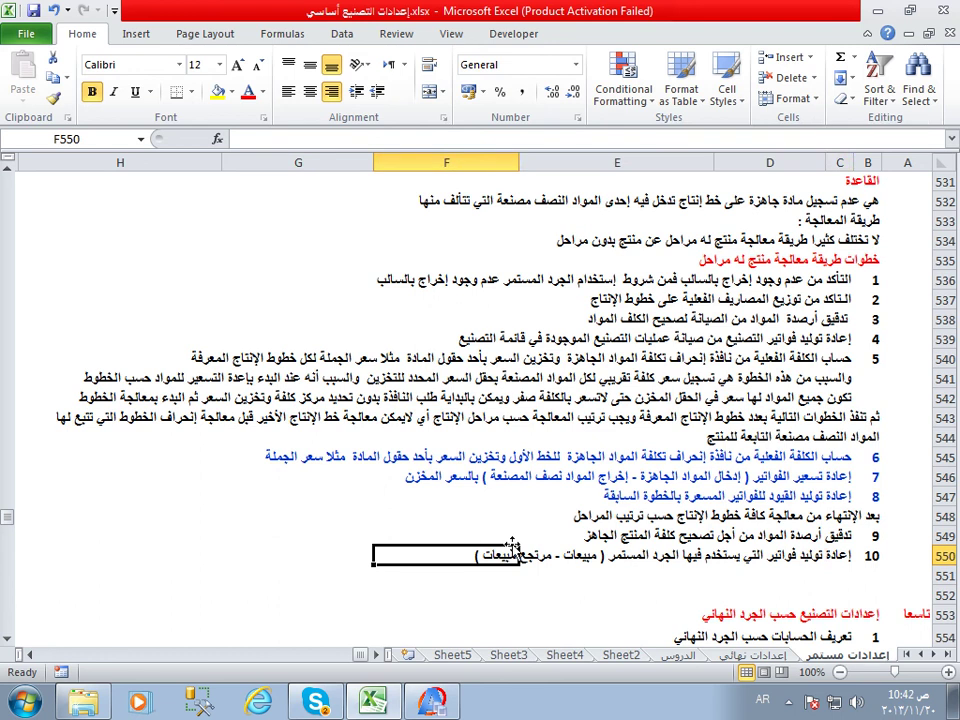
click(808, 553)
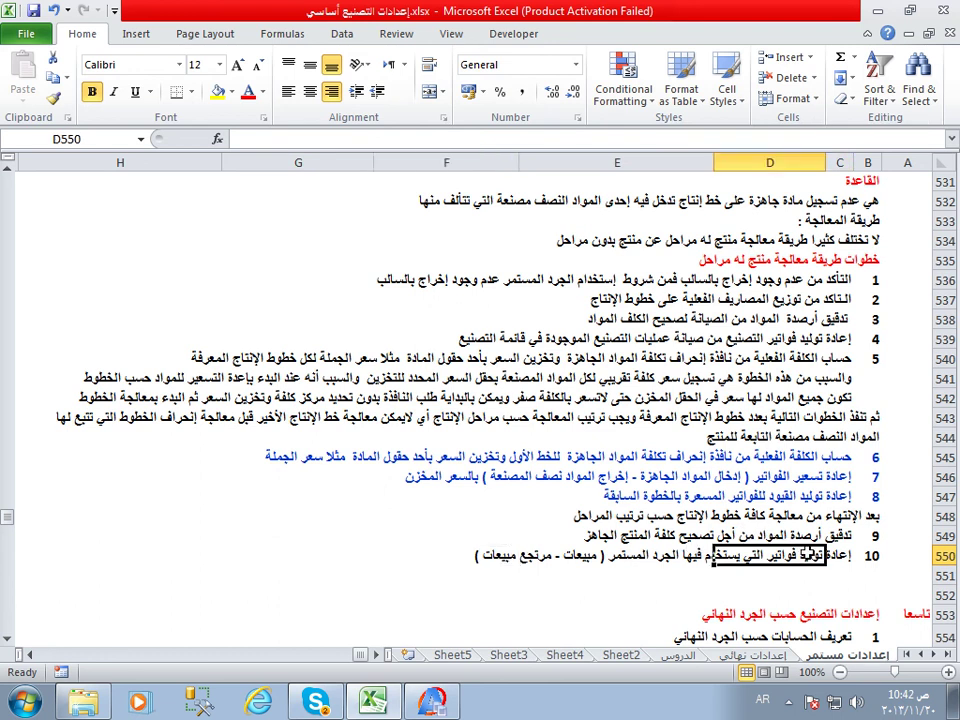
- Compare steps 6 and 8 for each production line with the final invoice regeneration in step 10
click(835, 496)
click(820, 456)
click(840, 456)
click(838, 497)
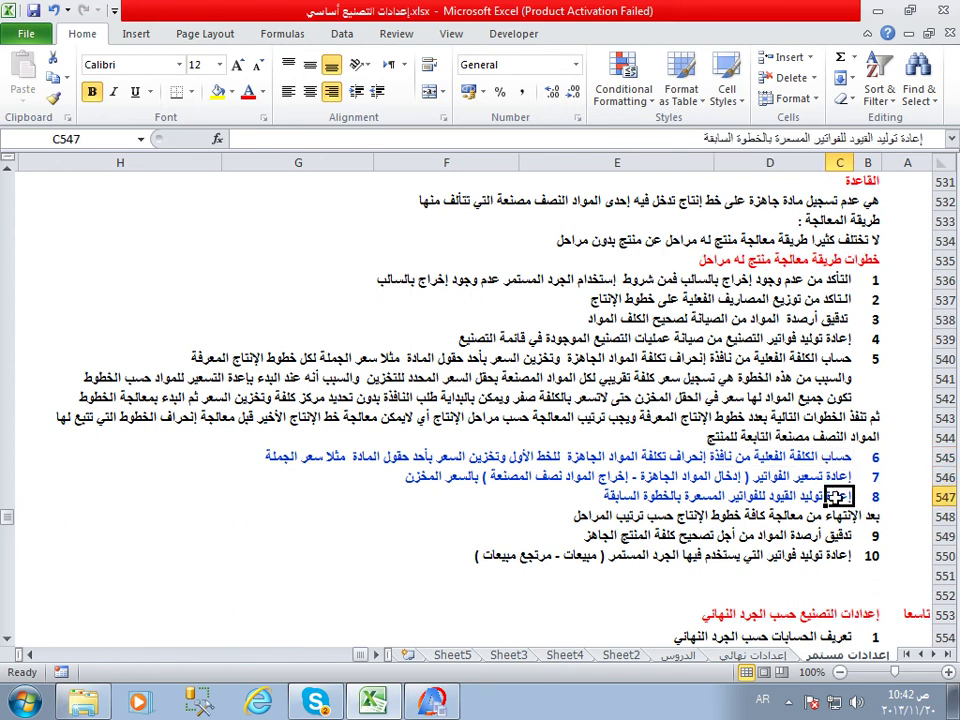
click(838, 556)
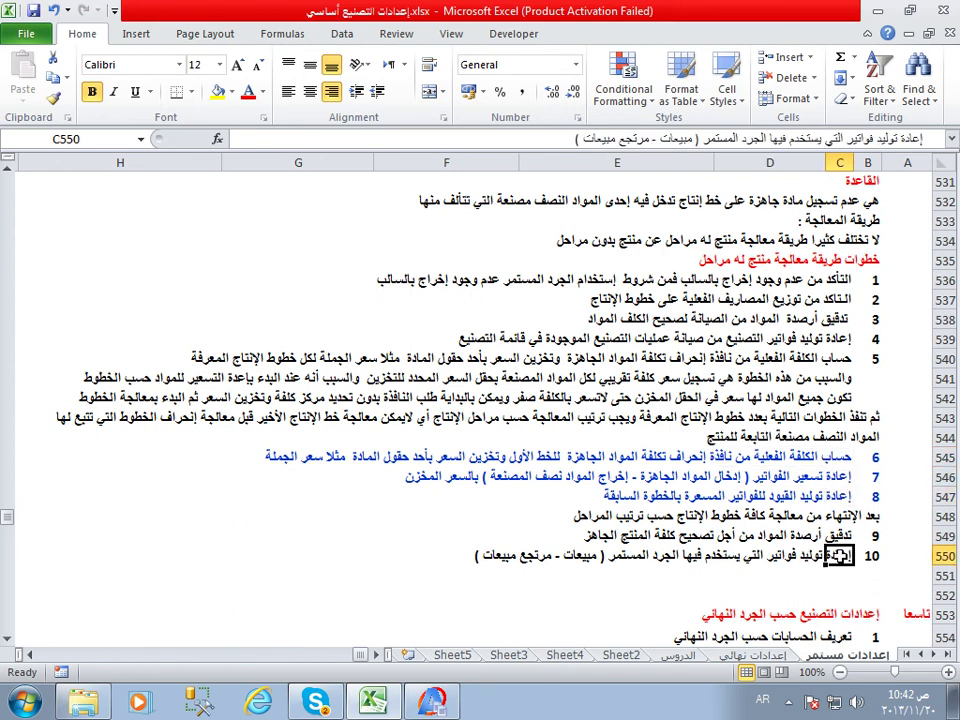
double_click(838, 556)
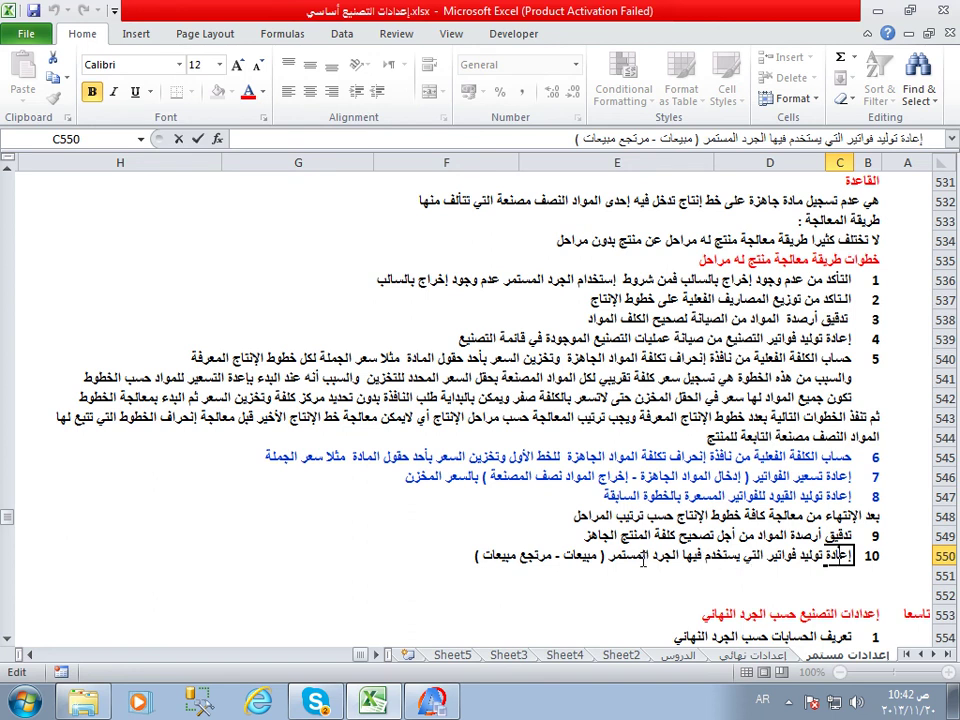
key(Right)
key(Right)
key(Right)
key(Right)
click(660, 577)
- Go back to section ثامنا and review the three cost parts of a multi-stage product and its difference from a single-stage product, rows 489 to 496
scroll(716, 577, up, 1)
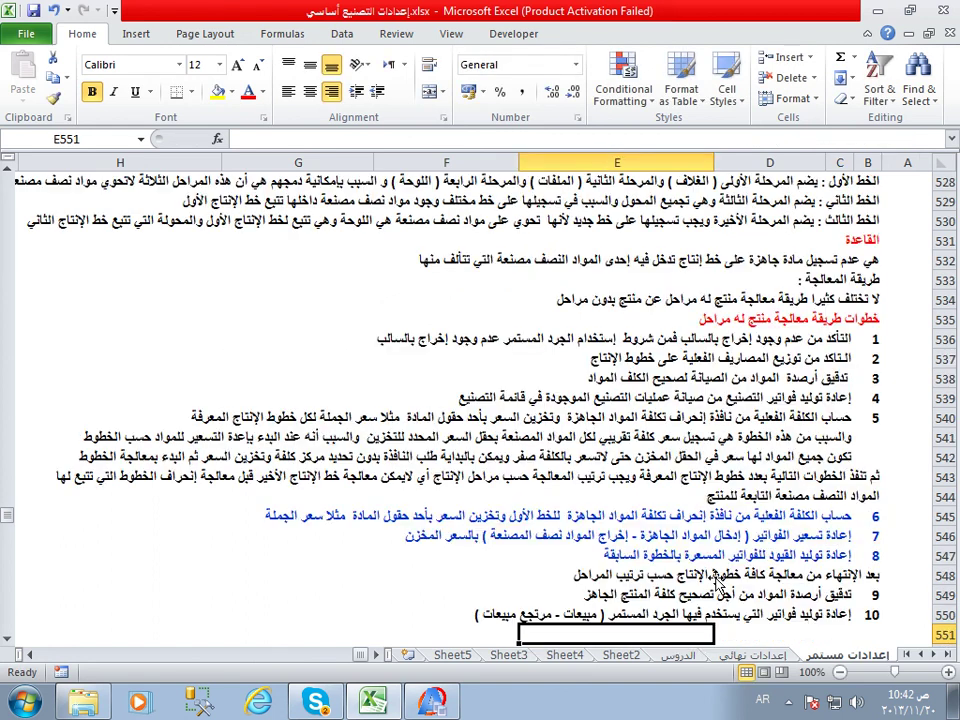
scroll(716, 578, up, 3)
scroll(716, 578, down, 3)
scroll(708, 610, up, 9)
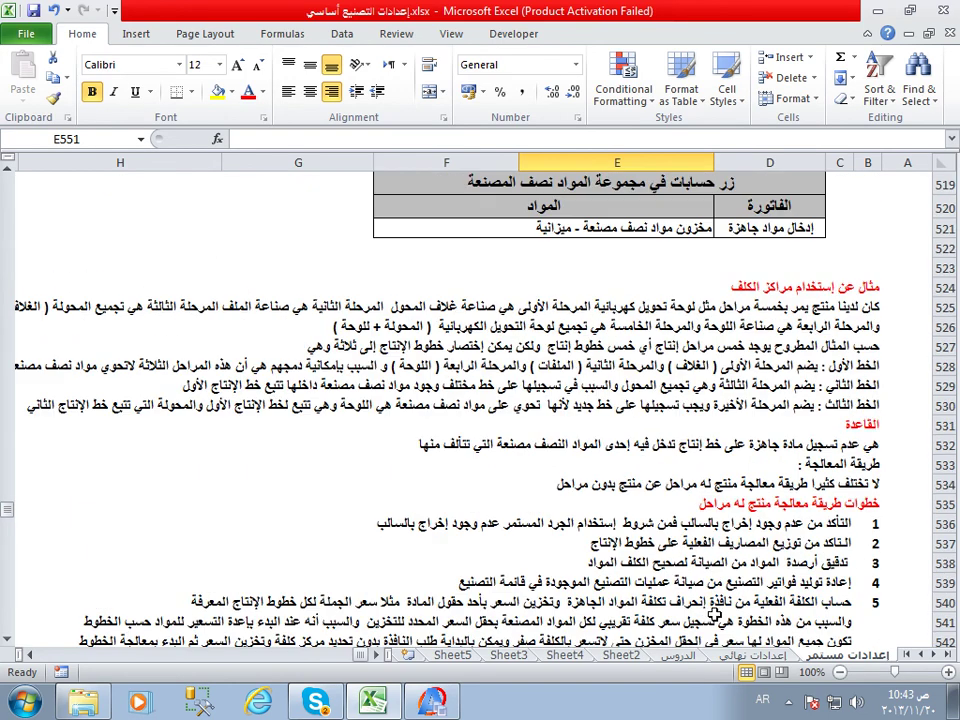
scroll(722, 617, up, 6)
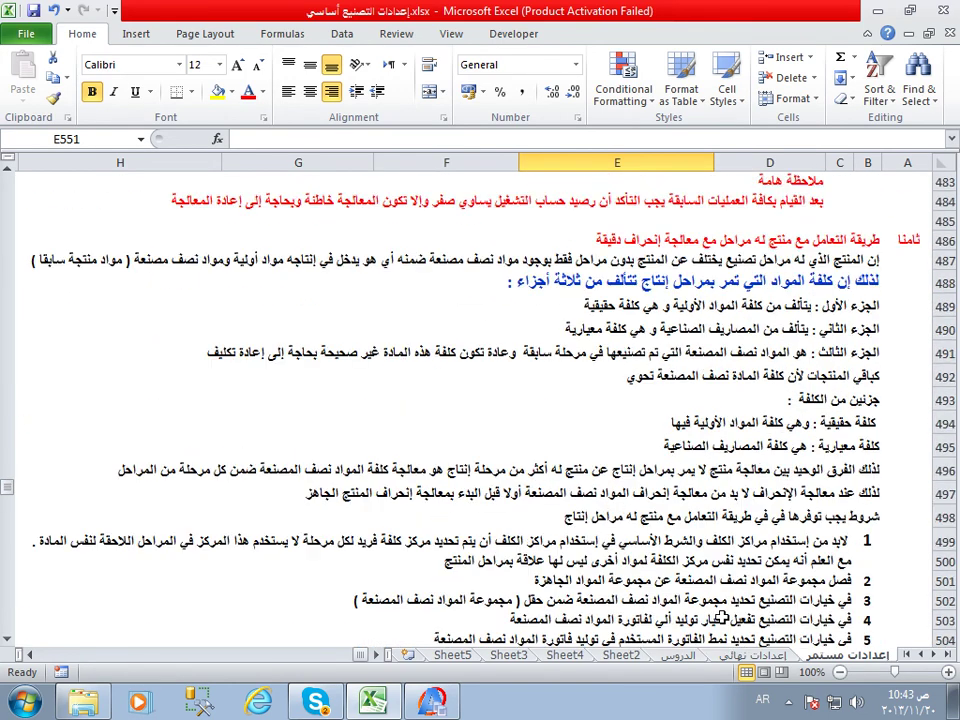
click(832, 303)
click(818, 306)
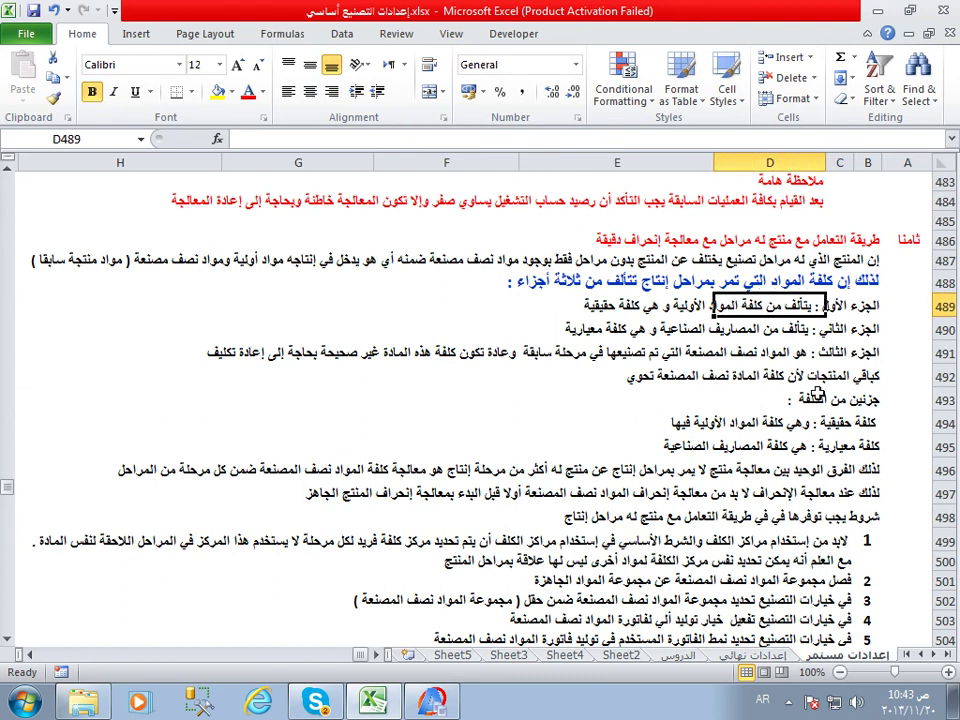
click(816, 331)
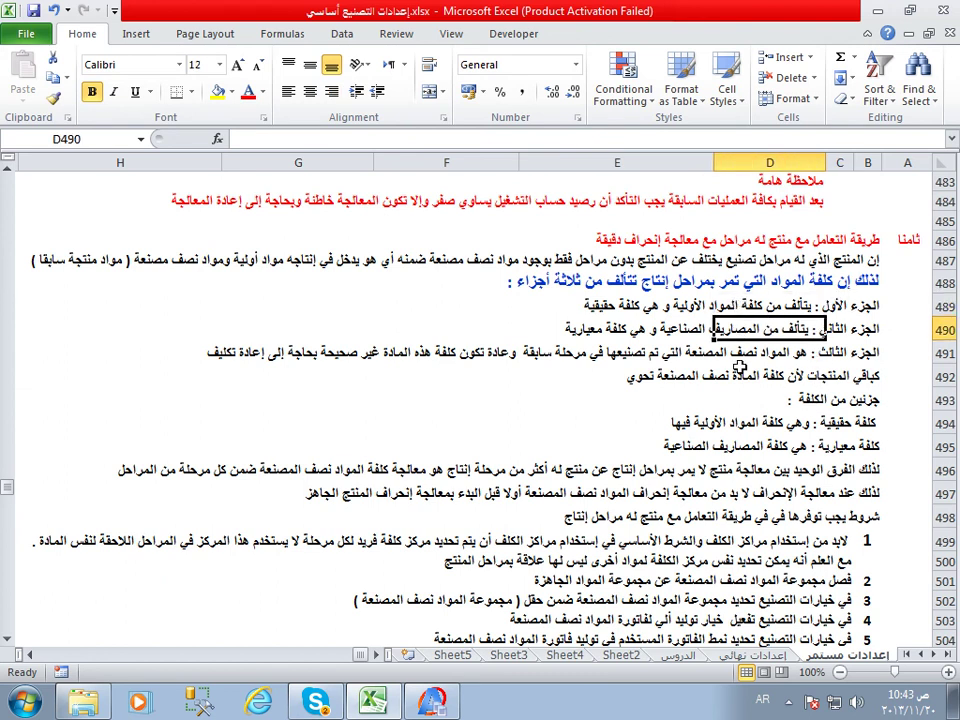
click(829, 357)
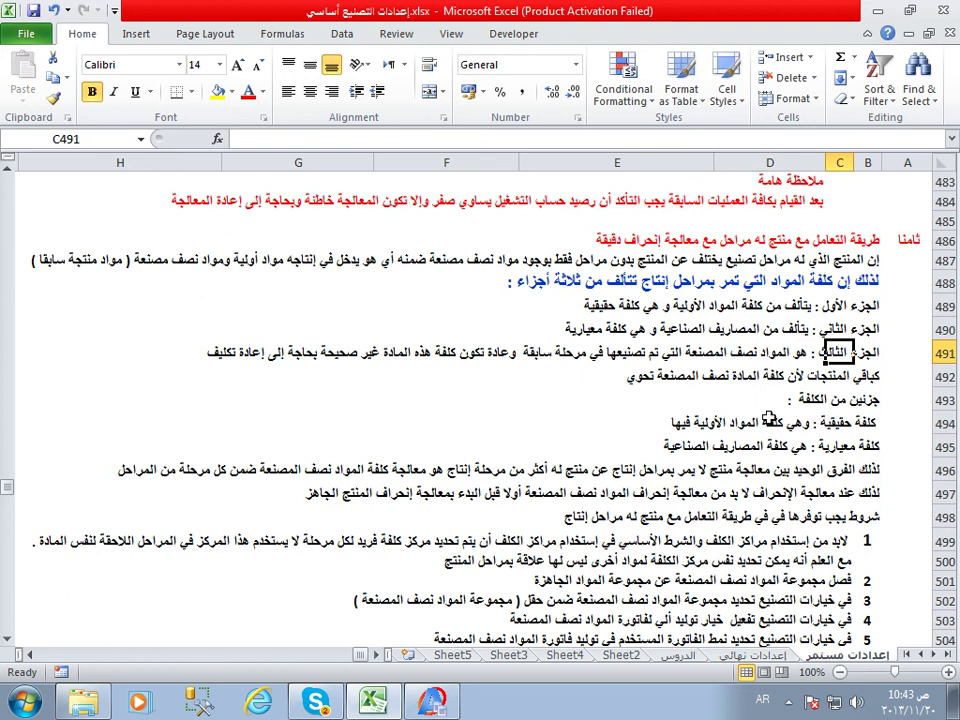
click(787, 446)
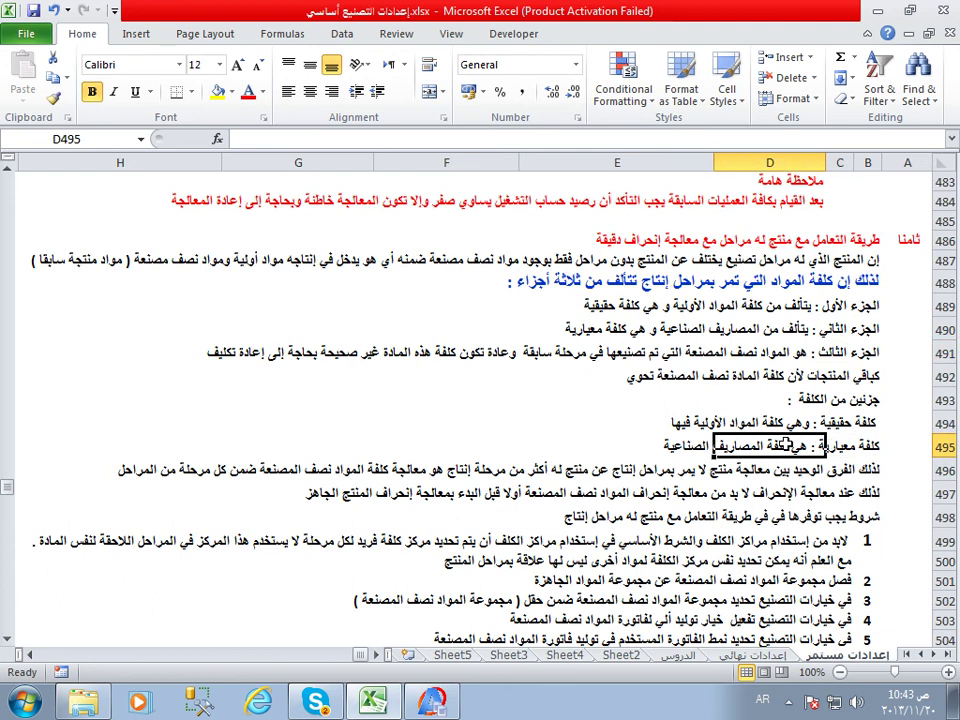
click(862, 468)
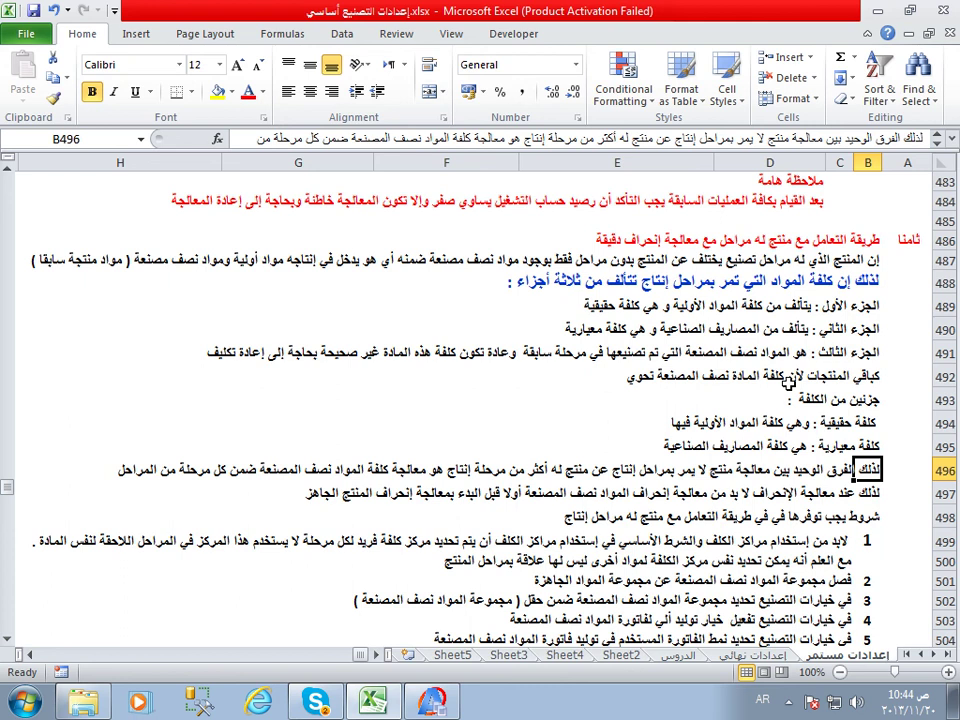
- Compare the standard manufacturing-expense cost inside the semi-finished material in row 495 with the product's own second cost part in row 490
click(838, 446)
click(723, 444)
click(684, 446)
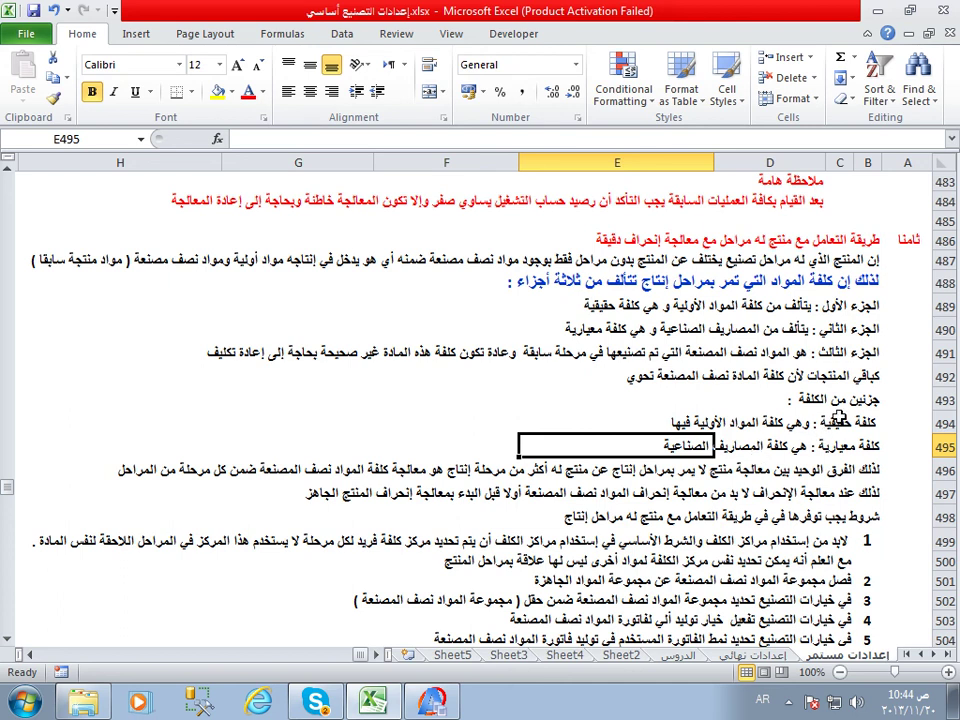
click(838, 352)
click(778, 335)
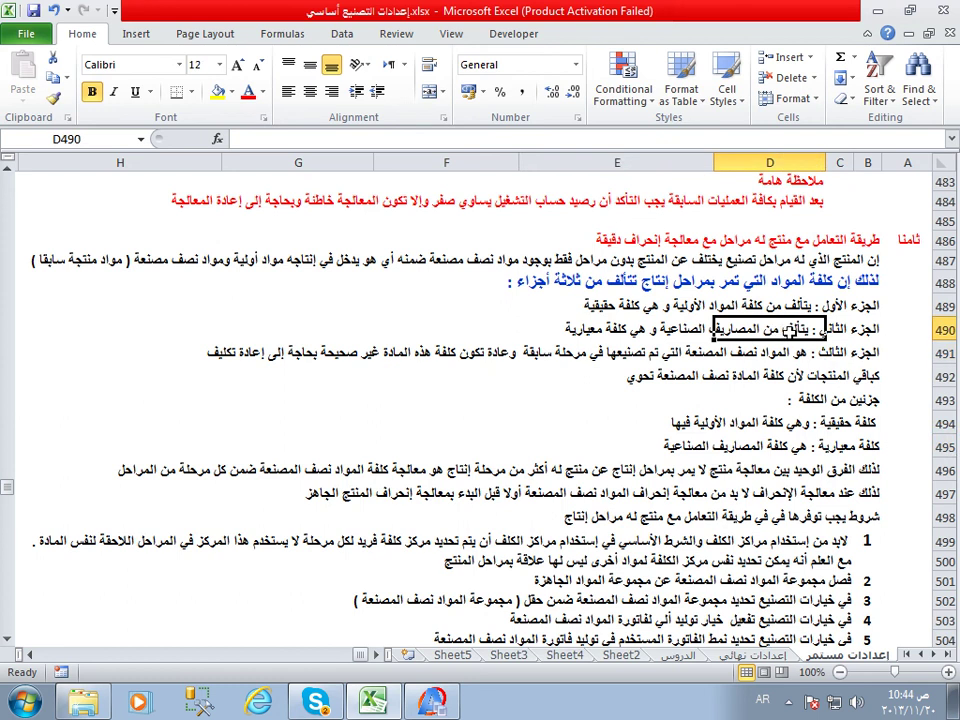
click(568, 331)
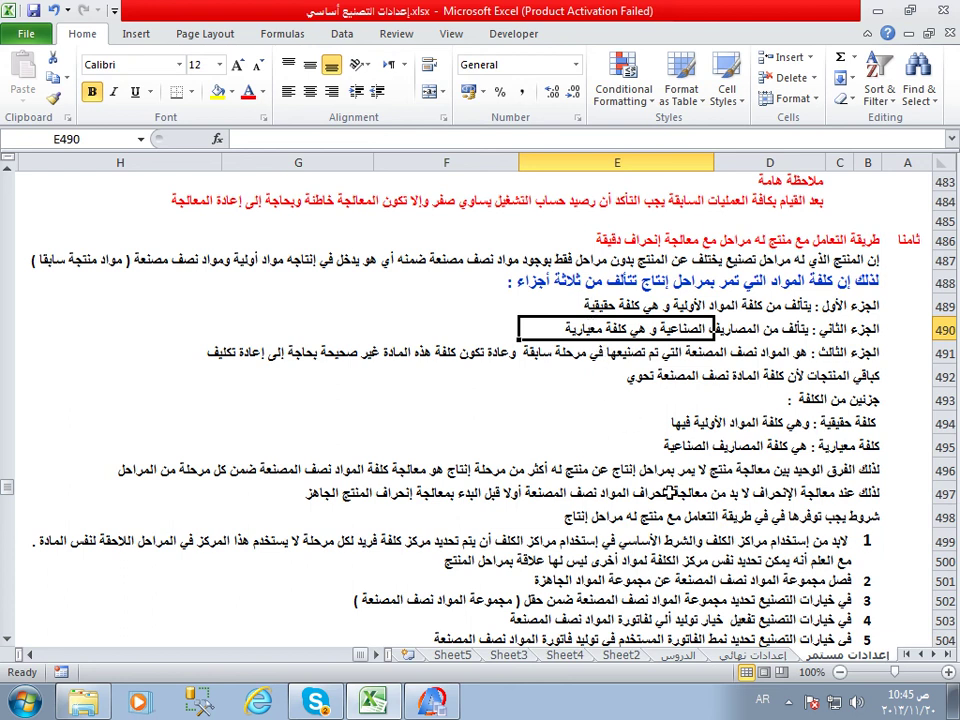
- Review the ordered treatment steps 1 to 10 for a multi-stage product, rows 535 to 550
scroll(672, 492, down, 2)
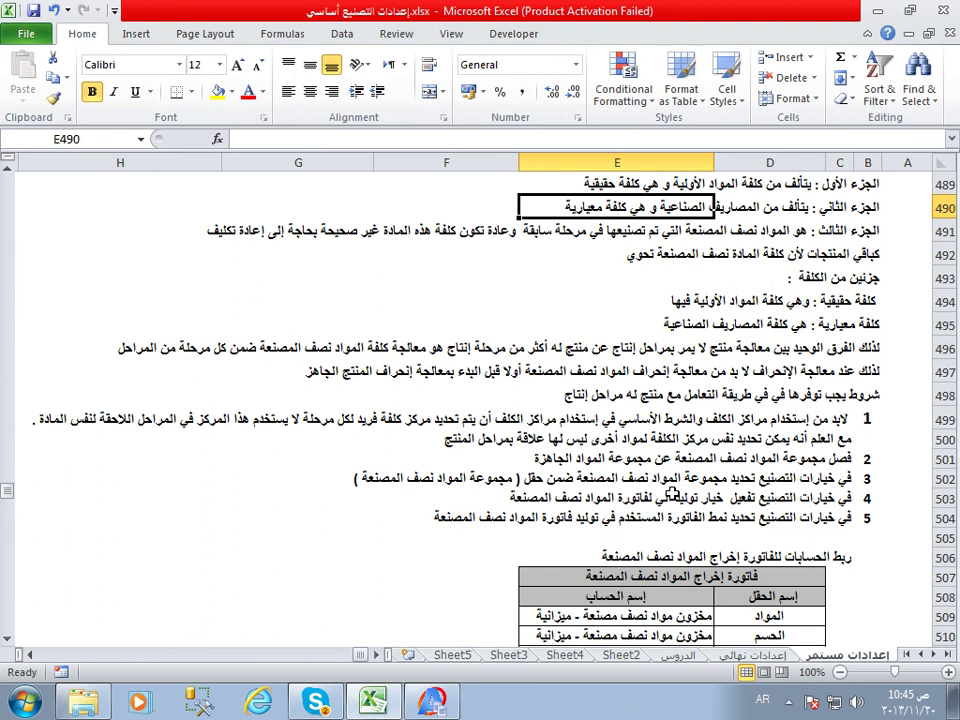
scroll(672, 492, down, 4)
scroll(672, 493, down, 8)
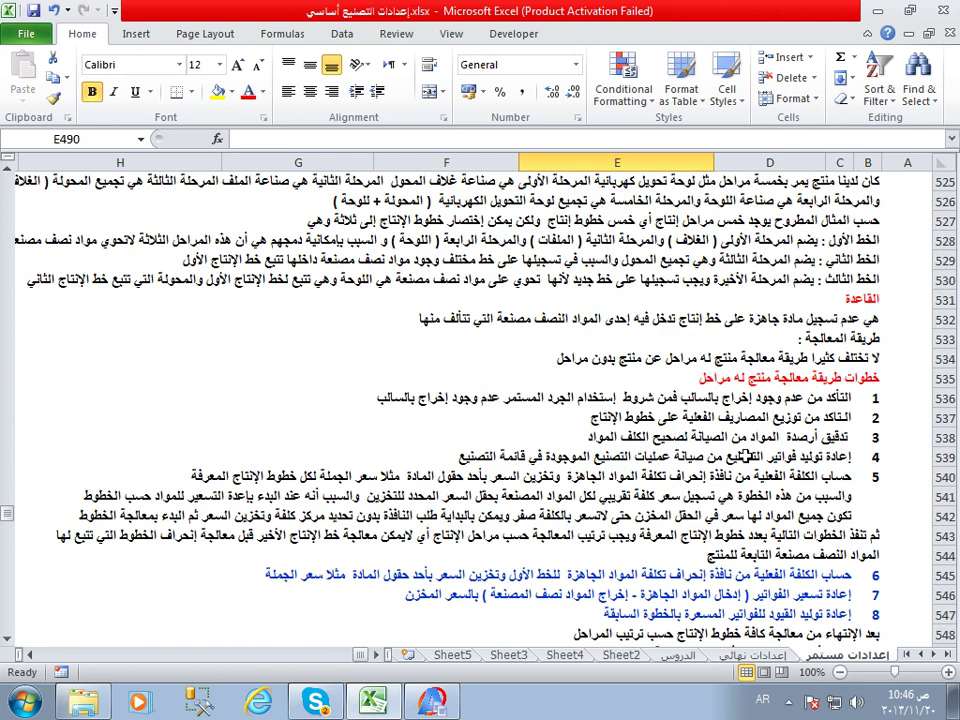
scroll(718, 457, down, 2)
scroll(745, 456, down, 2)
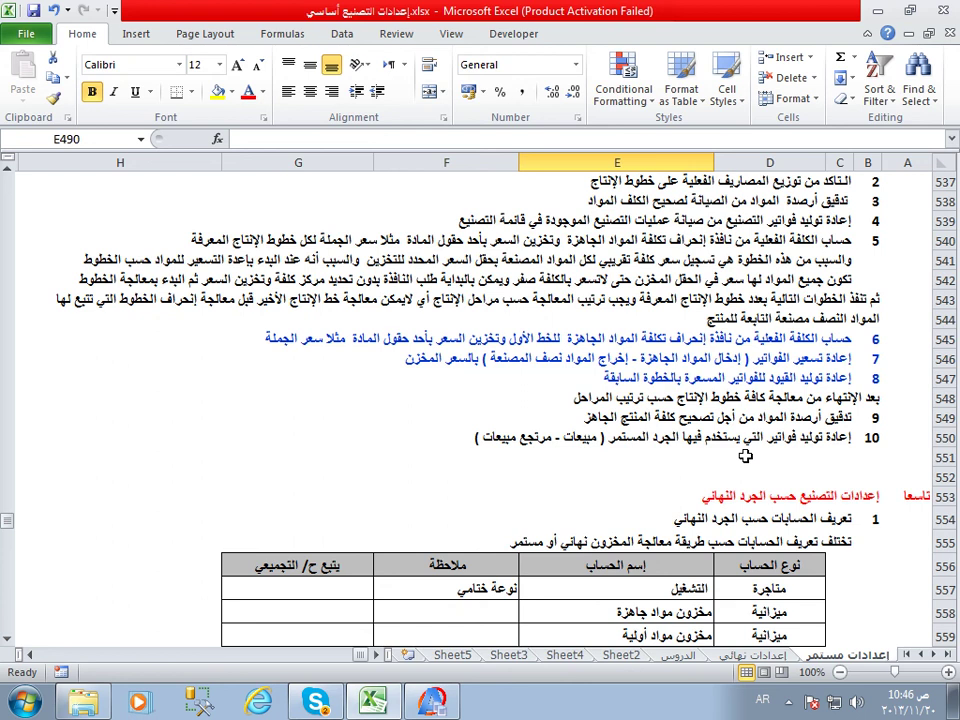
- Go back to the single-stage deviation-treatment steps and the operating-account note in rows 467 to 484 for comparison
scroll(745, 456, up, 13)
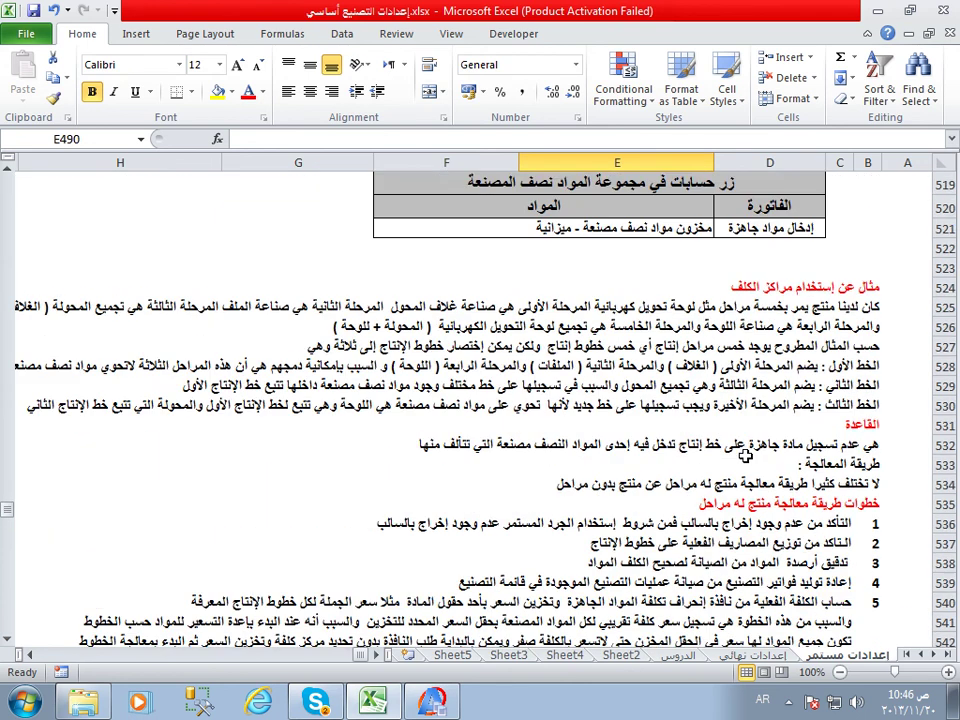
scroll(745, 456, up, 6)
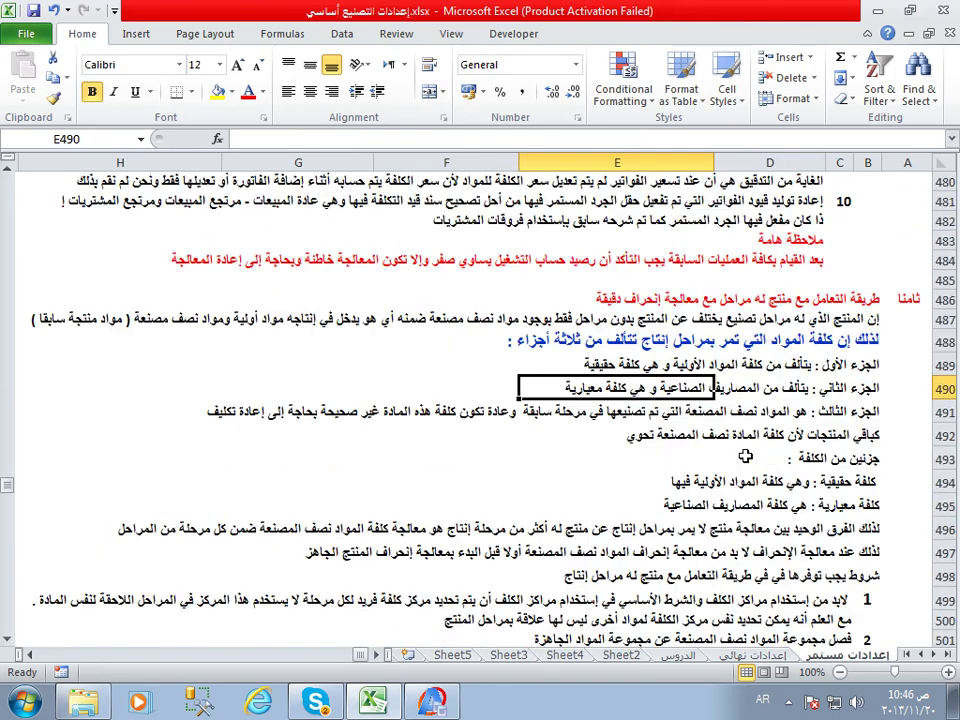
scroll(745, 456, up, 6)
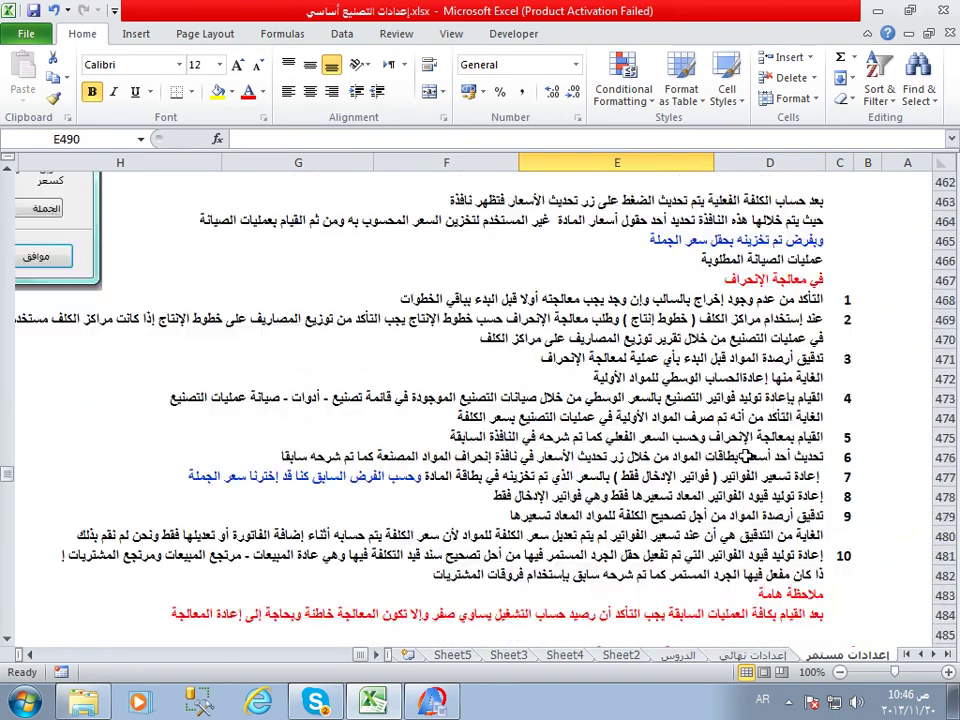
scroll(745, 456, up, 3)
scroll(745, 456, down, 6)
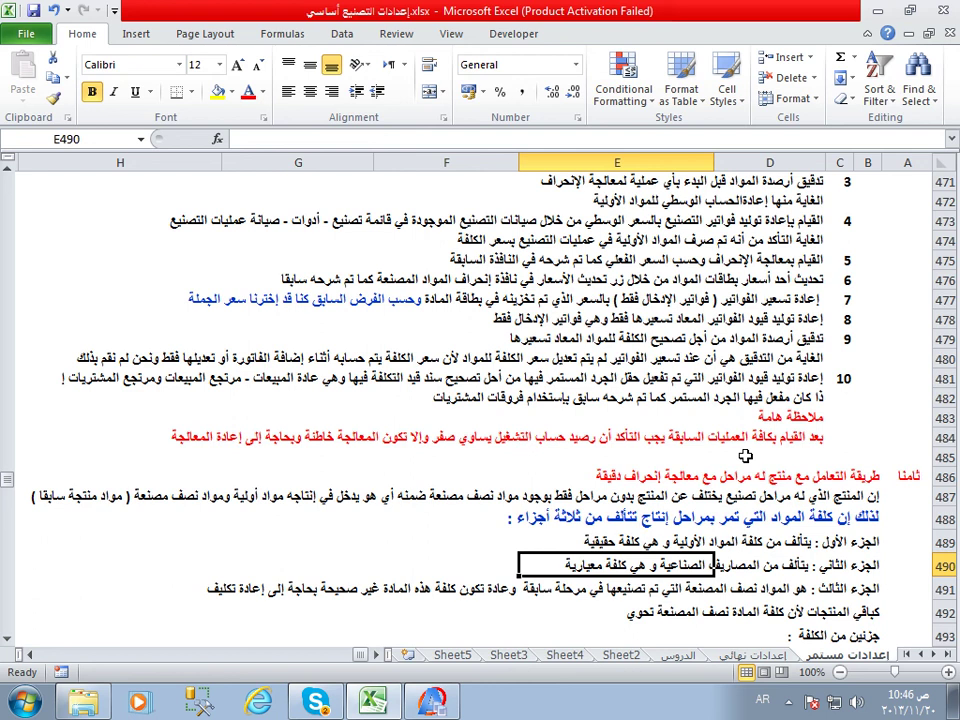
scroll(745, 456, down, 3)
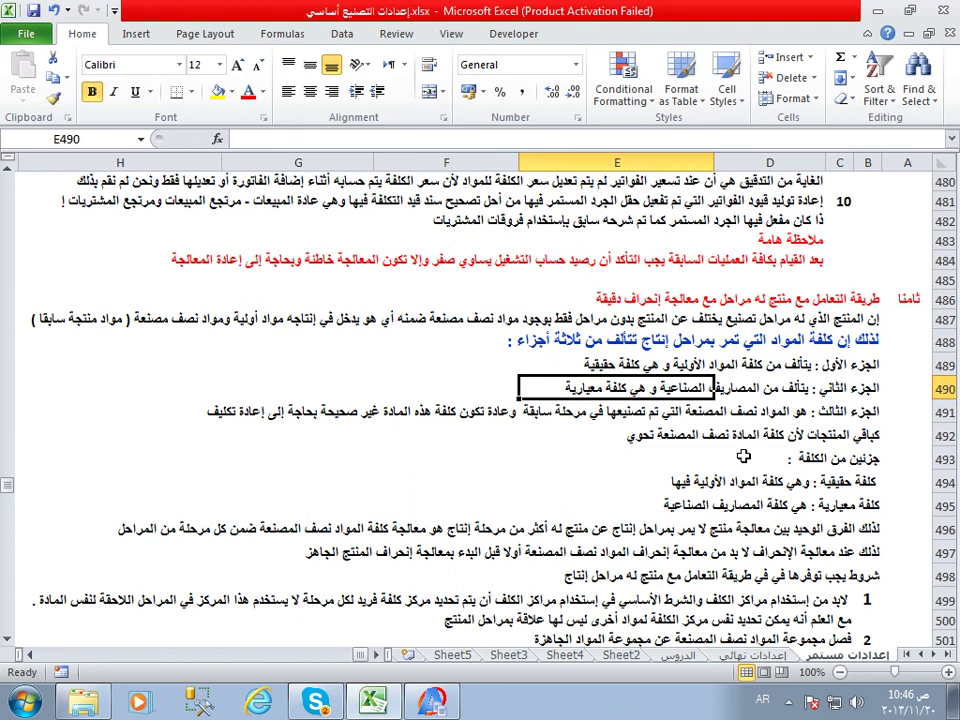
- Read the rule on treating semi-finished deviation first in row 497 and the unique cost-centre condition in rows 498 to 499
scroll(744, 456, down, 2)
click(750, 520)
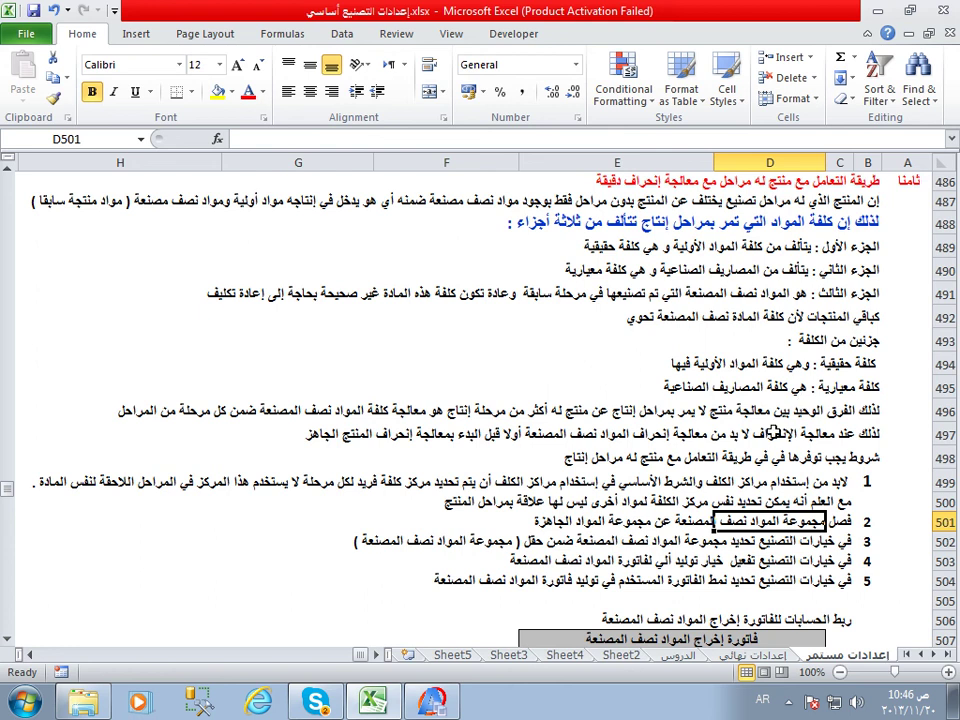
click(773, 433)
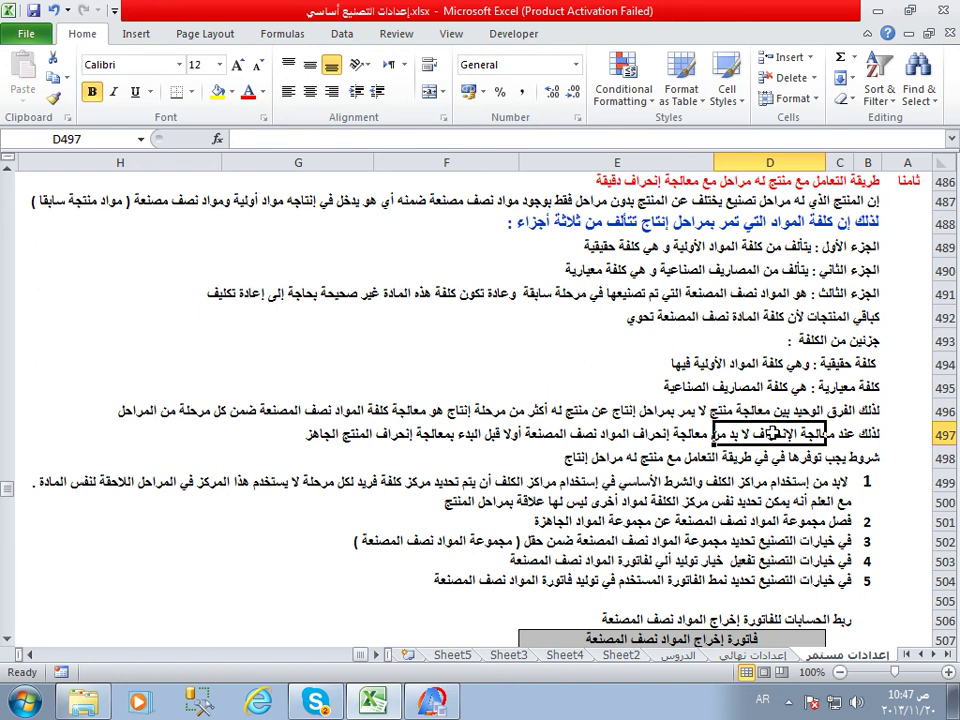
scroll(770, 432, down, 2)
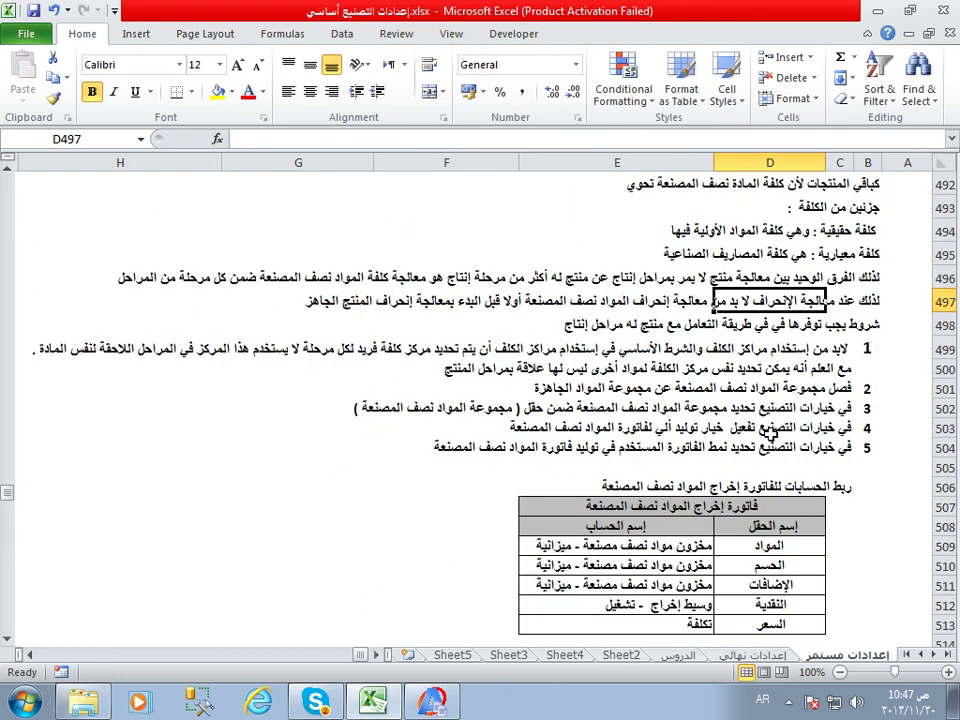
click(838, 326)
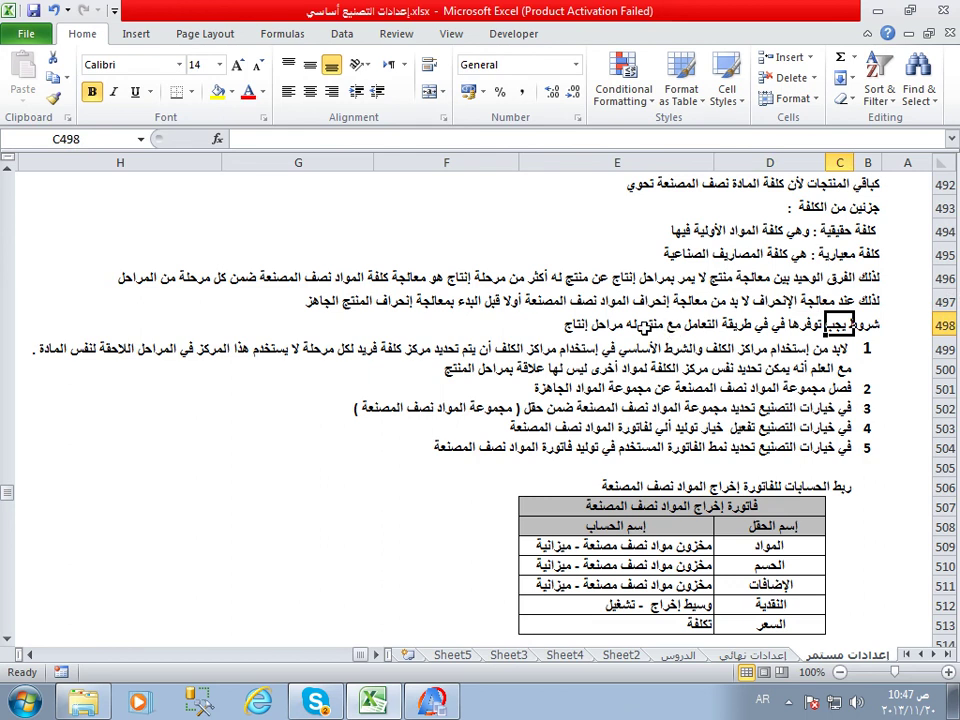
key(Left)
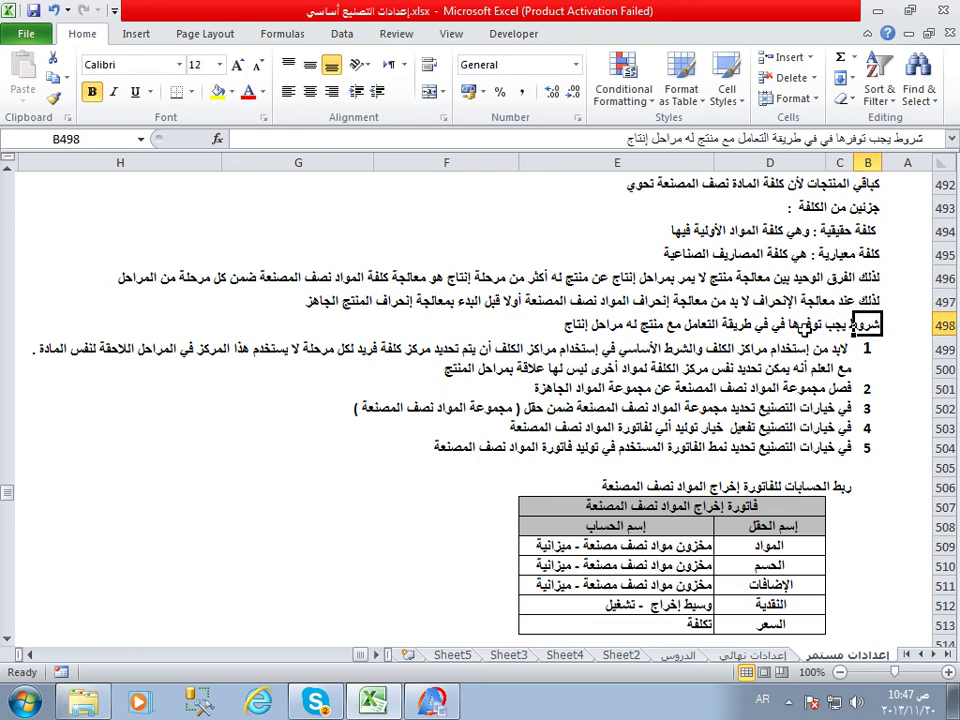
click(812, 349)
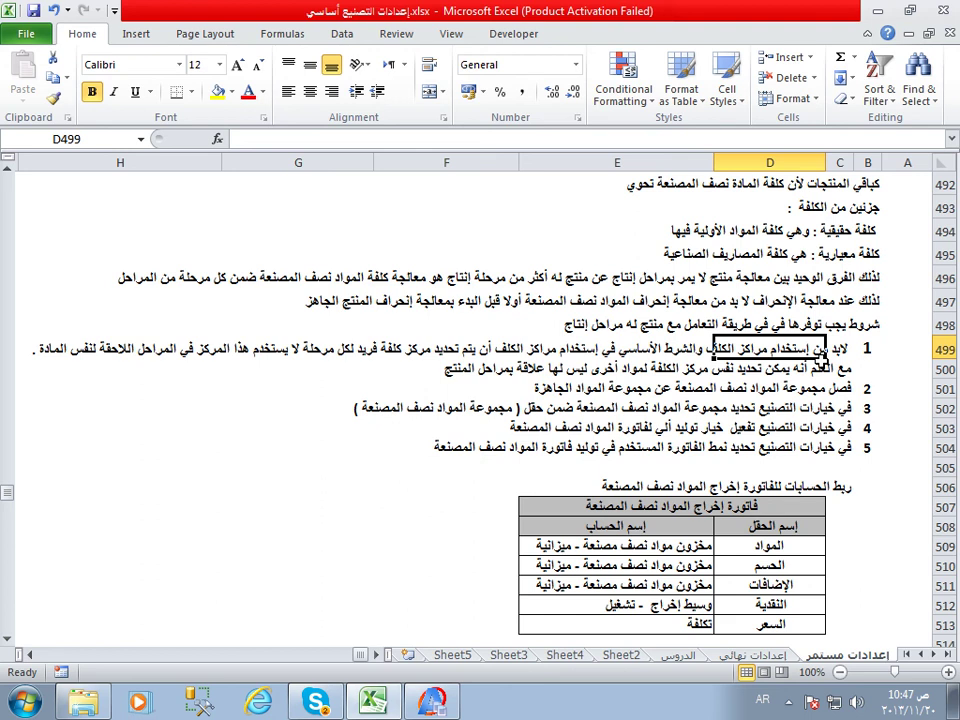
- Read conditions 2 to 5 on separating the semi-finished group and setting the manufacturing options, rows 501 to 504
click(830, 390)
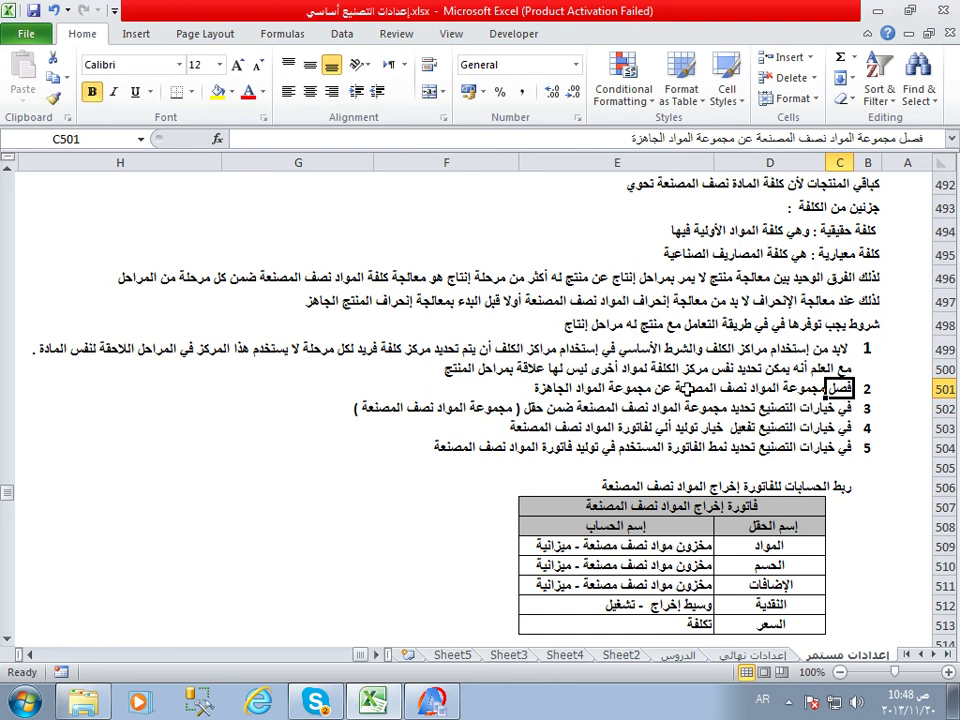
click(778, 389)
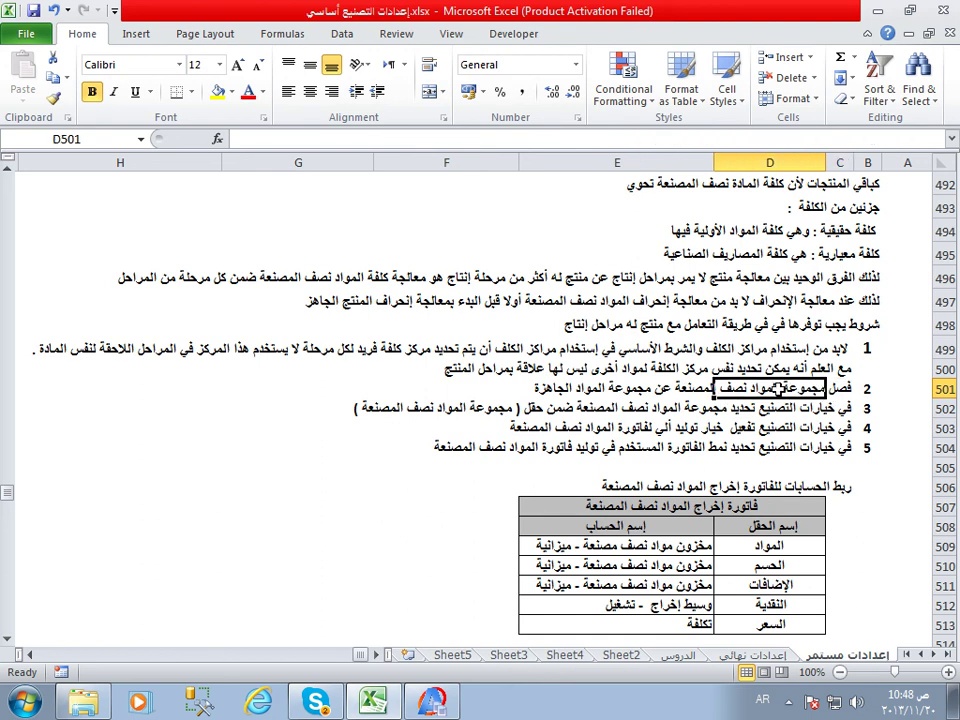
click(840, 388)
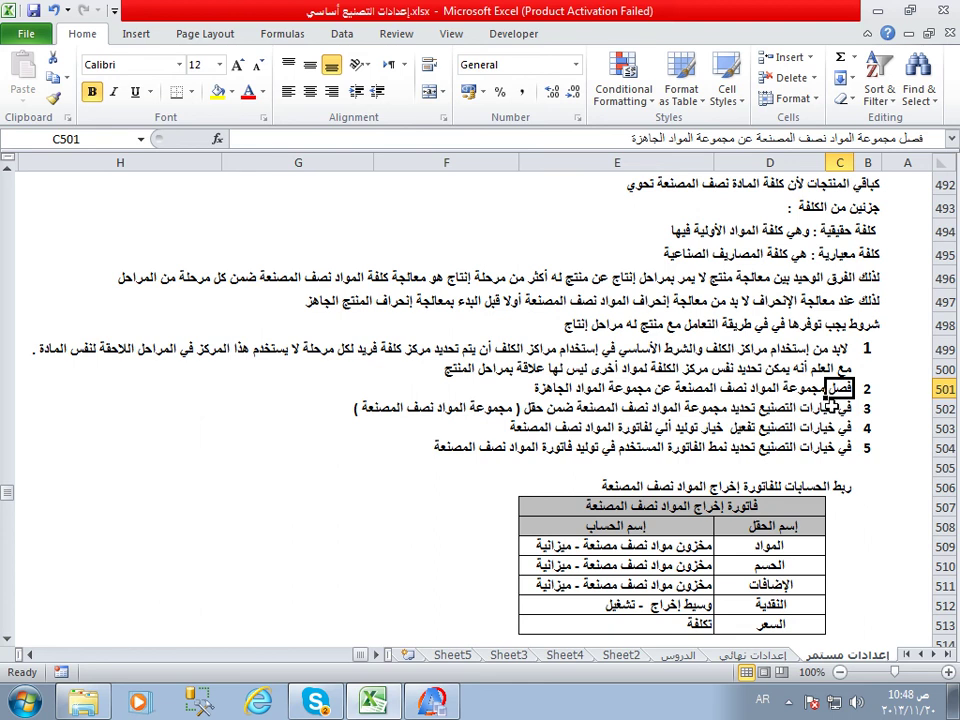
click(840, 408)
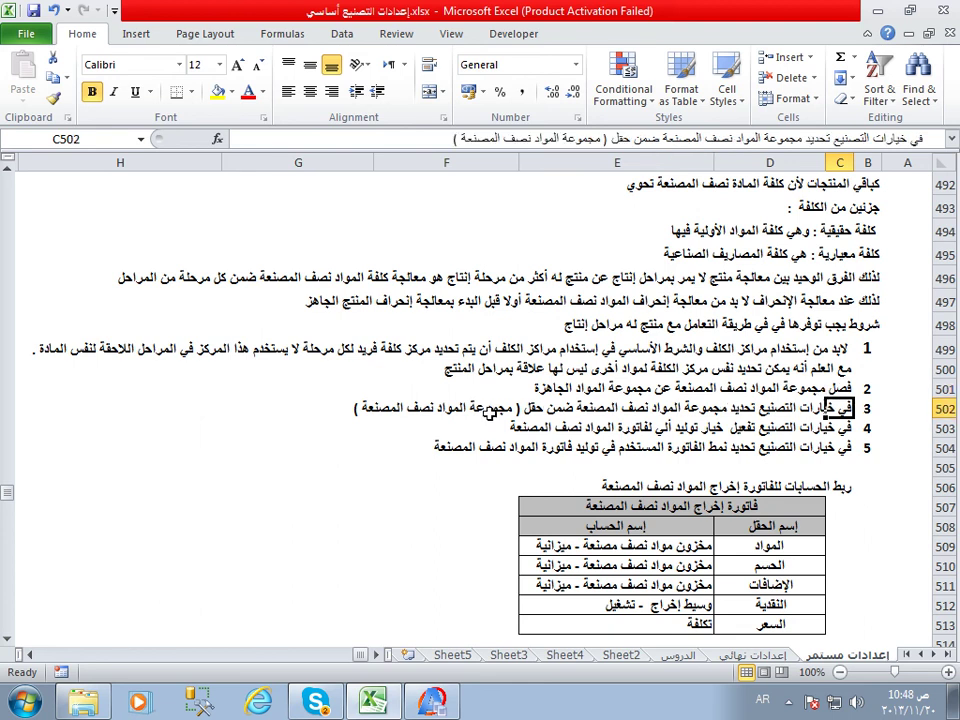
click(803, 428)
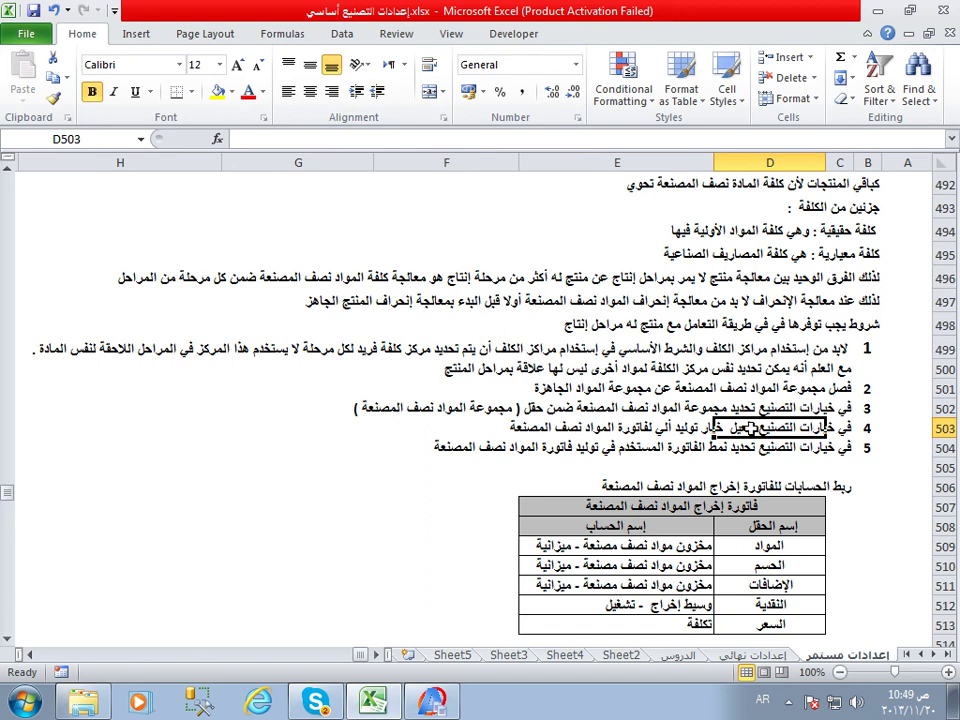
click(754, 448)
click(840, 449)
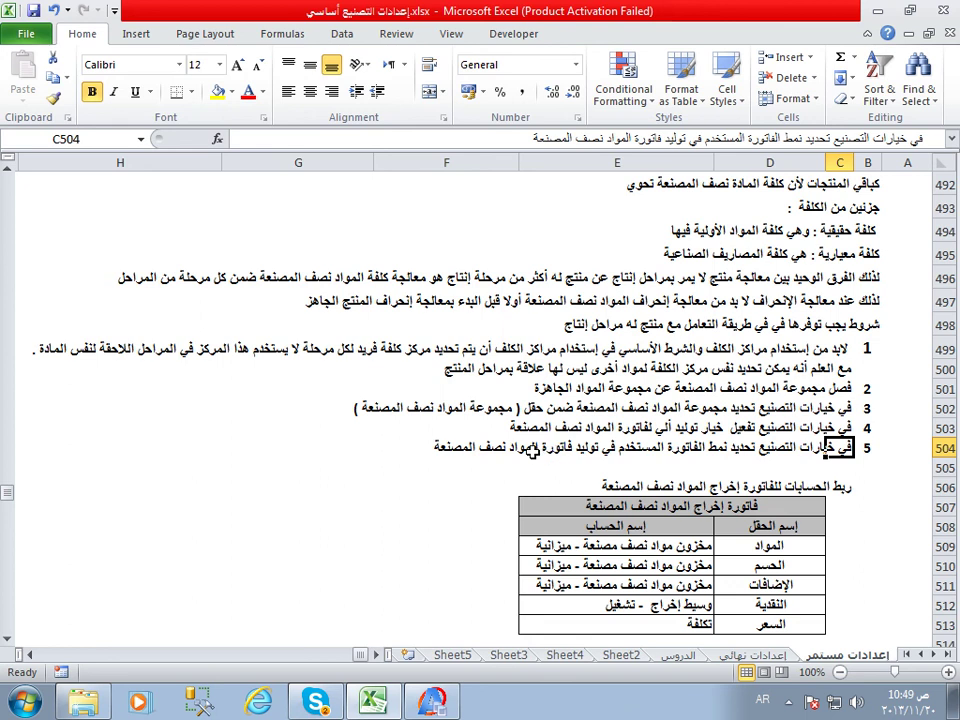
- Examine the account links of the semi-finished issue invoice and the semi-finished group table, rows 507 to 521
click(652, 548)
click(665, 585)
click(676, 604)
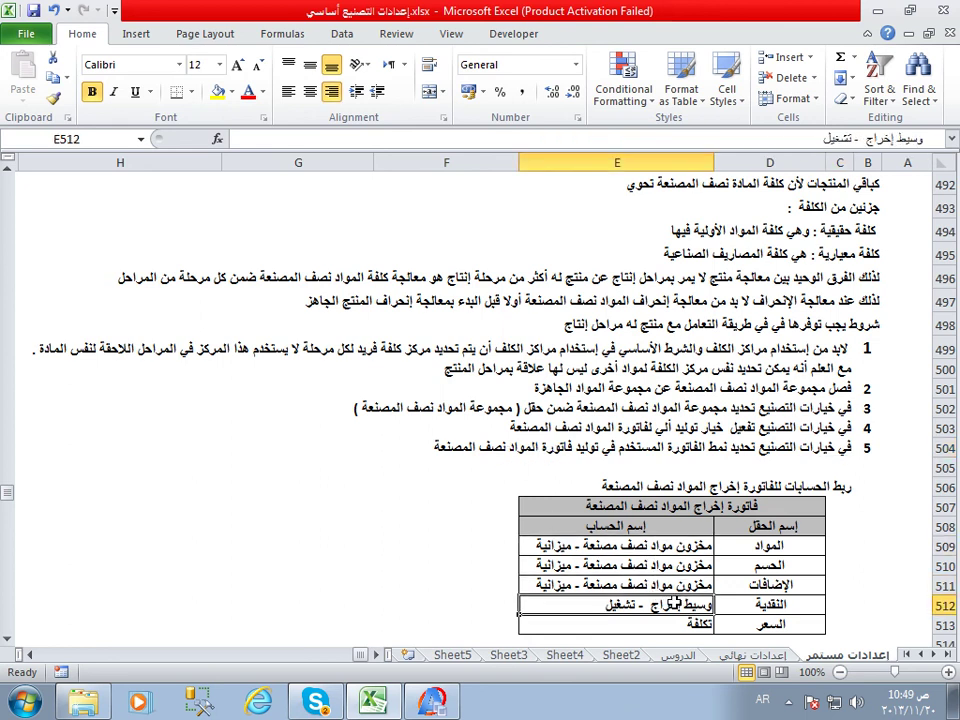
click(677, 550)
scroll(677, 560, down, 3)
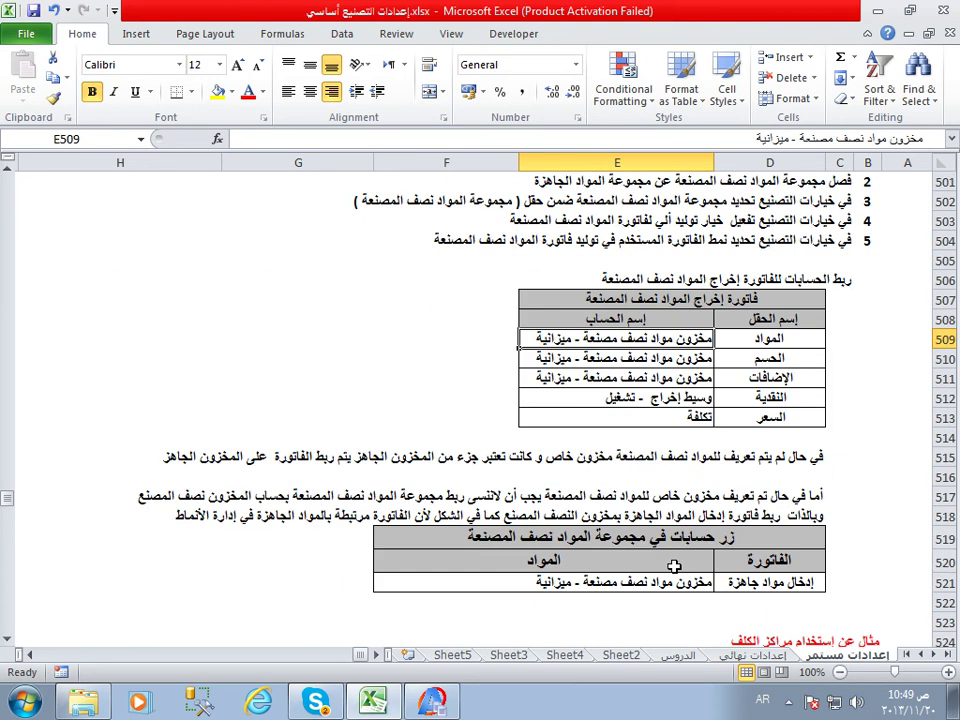
scroll(675, 566, down, 4)
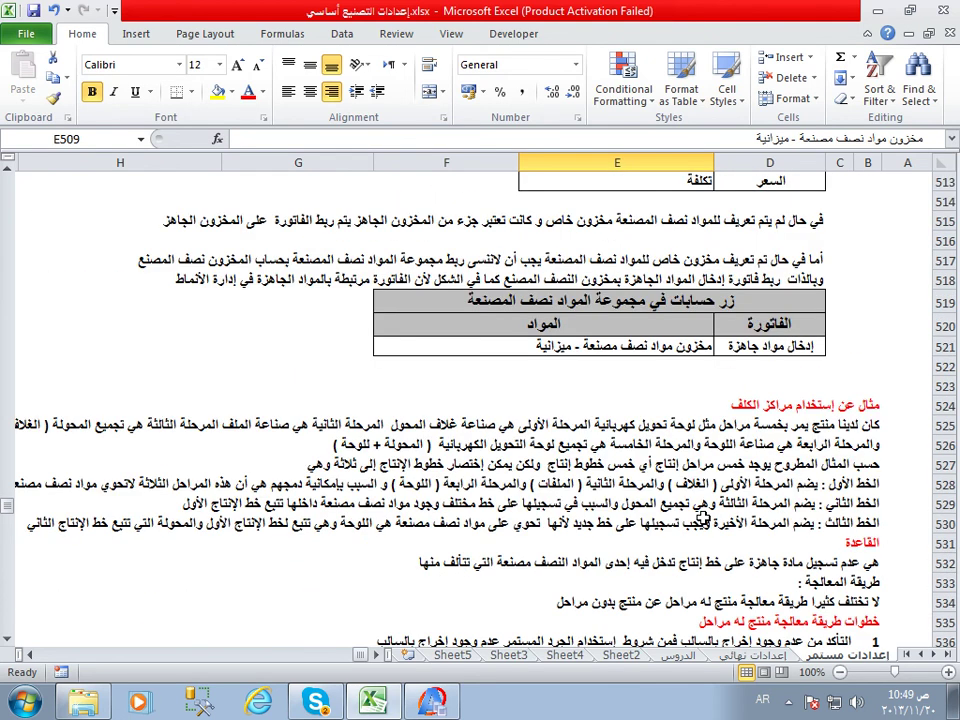
scroll(703, 521, down, 2)
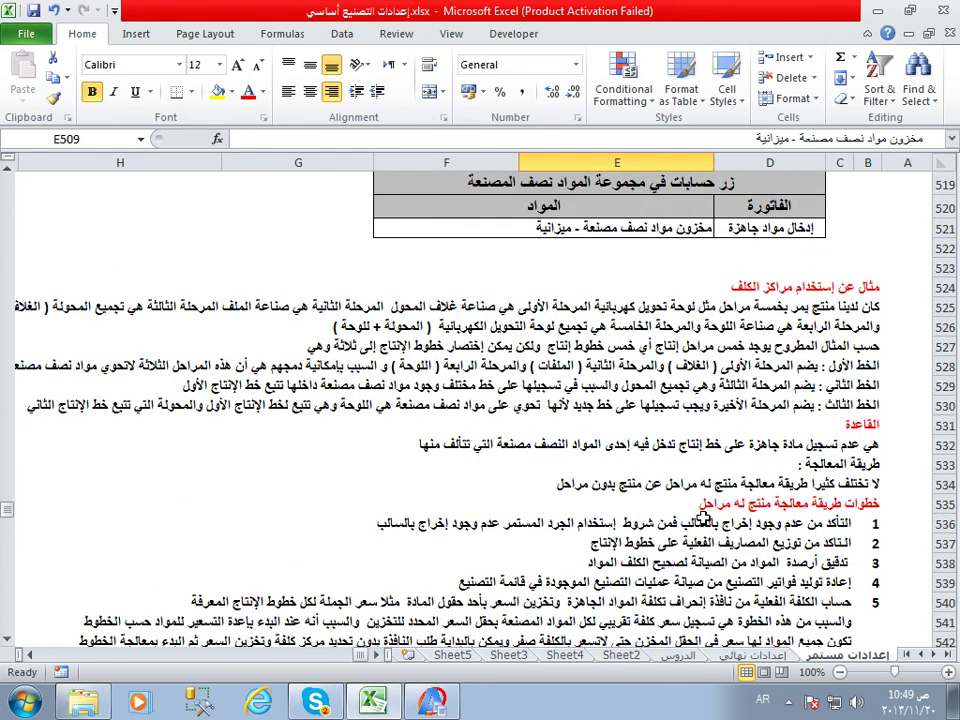
scroll(703, 521, up, 4)
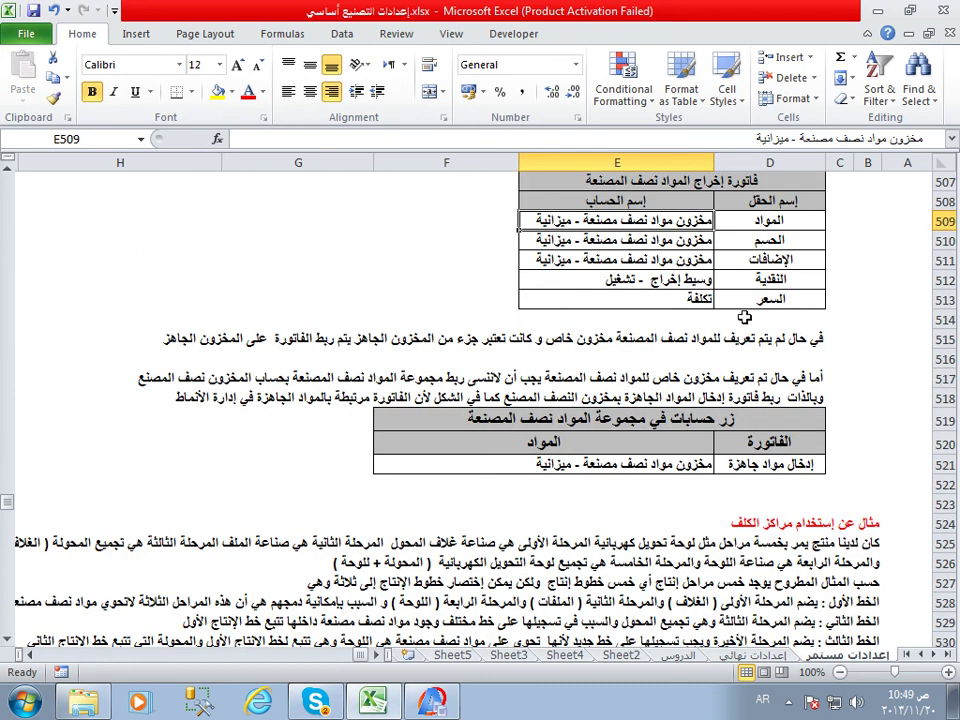
- Replace the last row of the semi-finished issue invoice table with the field "خيار توثر على الكلفة" and the value "غير مفعل" in D513:E513
click(746, 300)
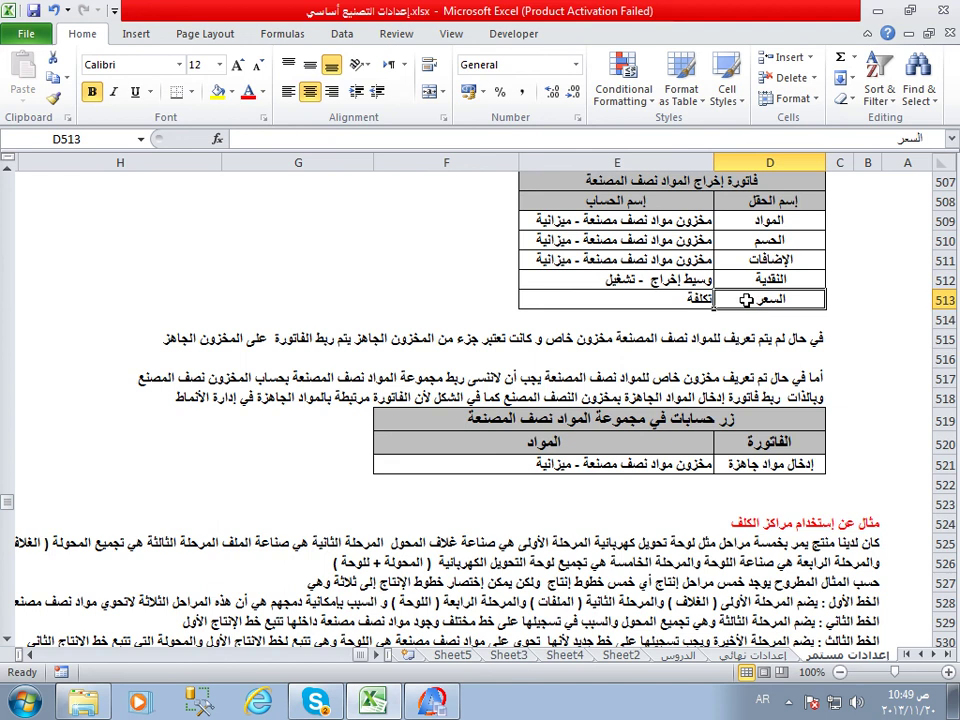
text(خ)
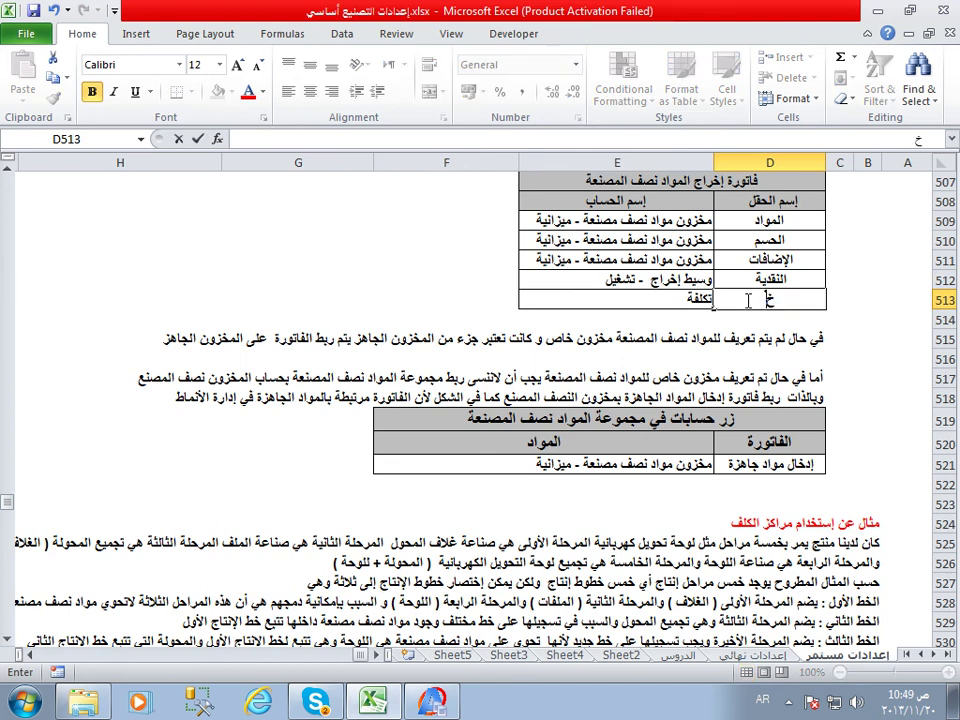
text(يار تو)
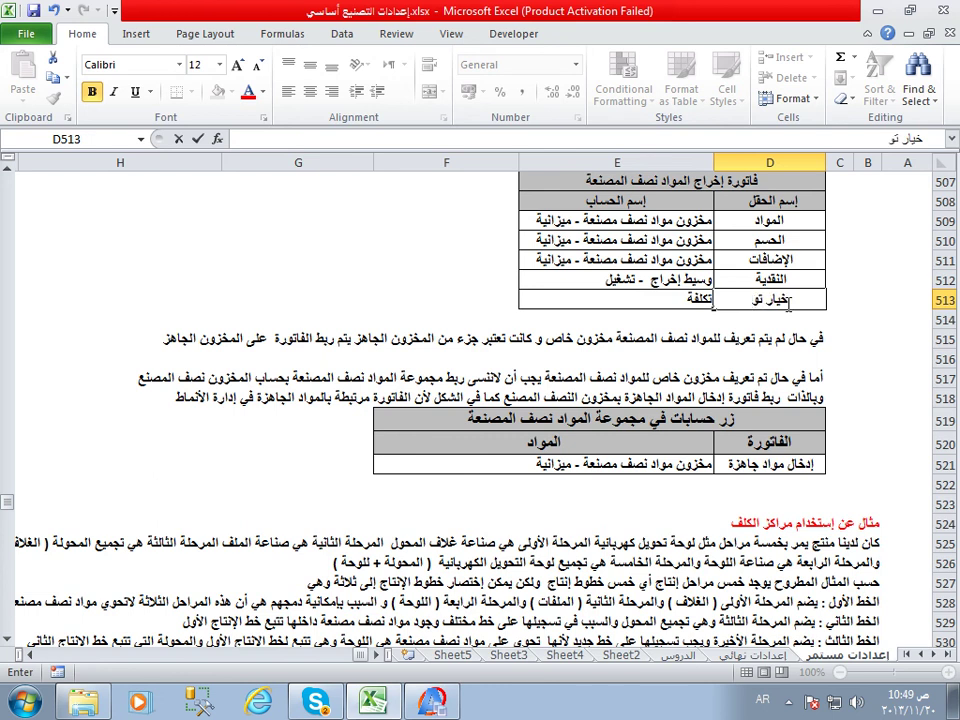
text(تر ع)
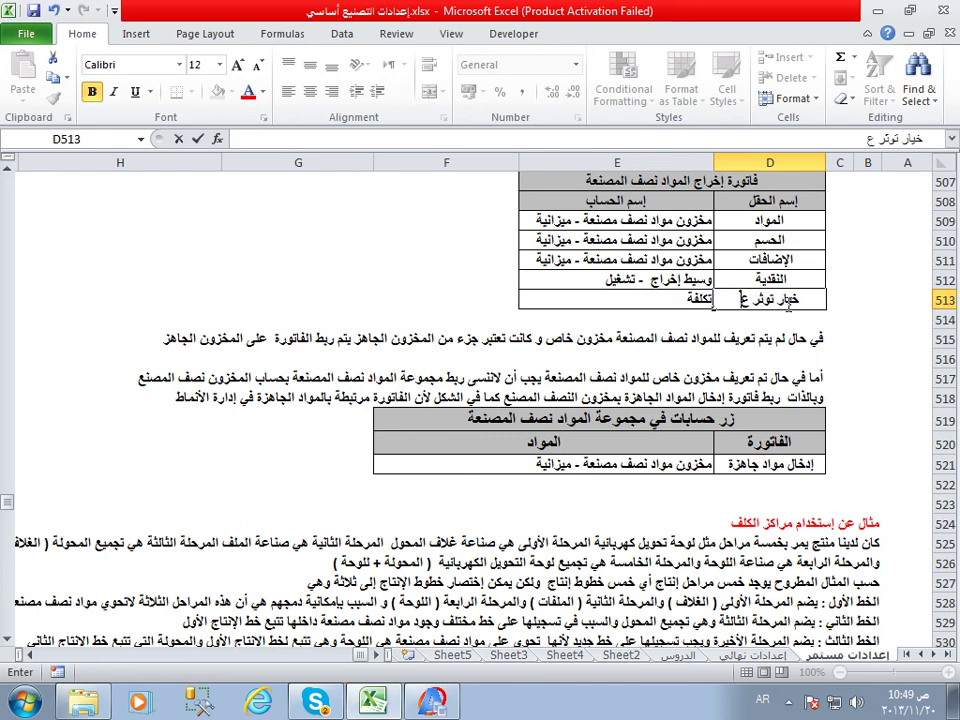
text(لى الكلفة)
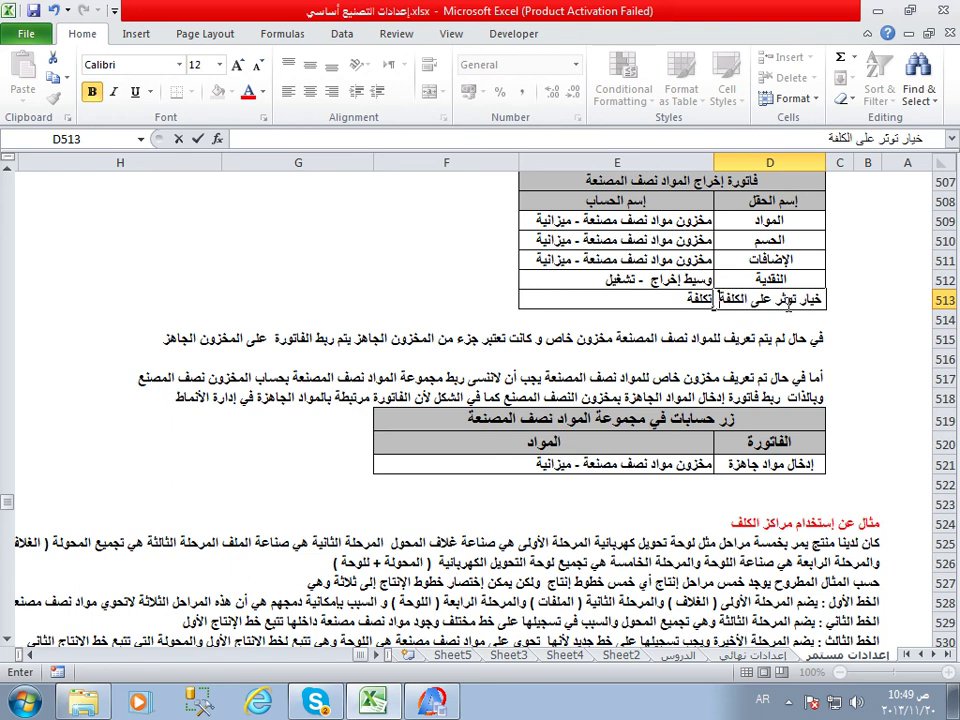
key(Tab)
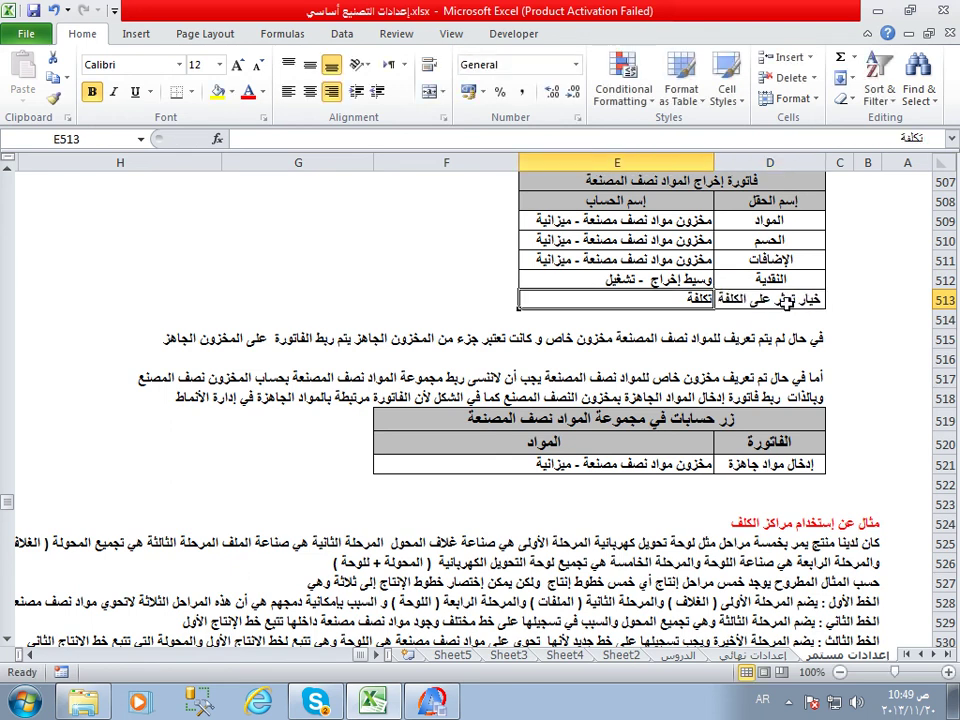
text(غير)
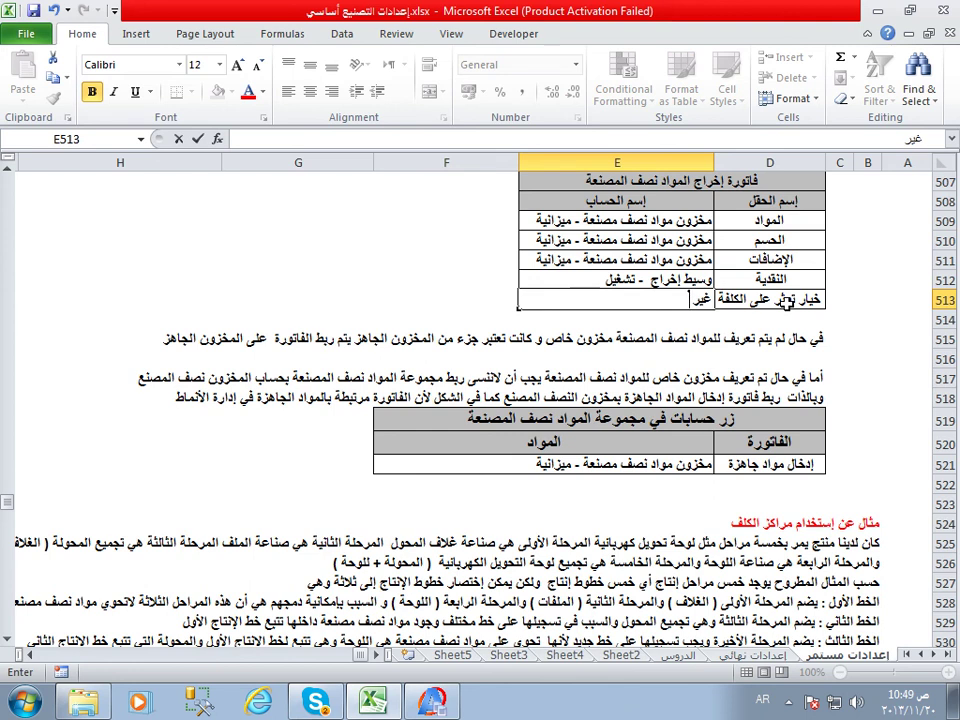
text( مفعل)
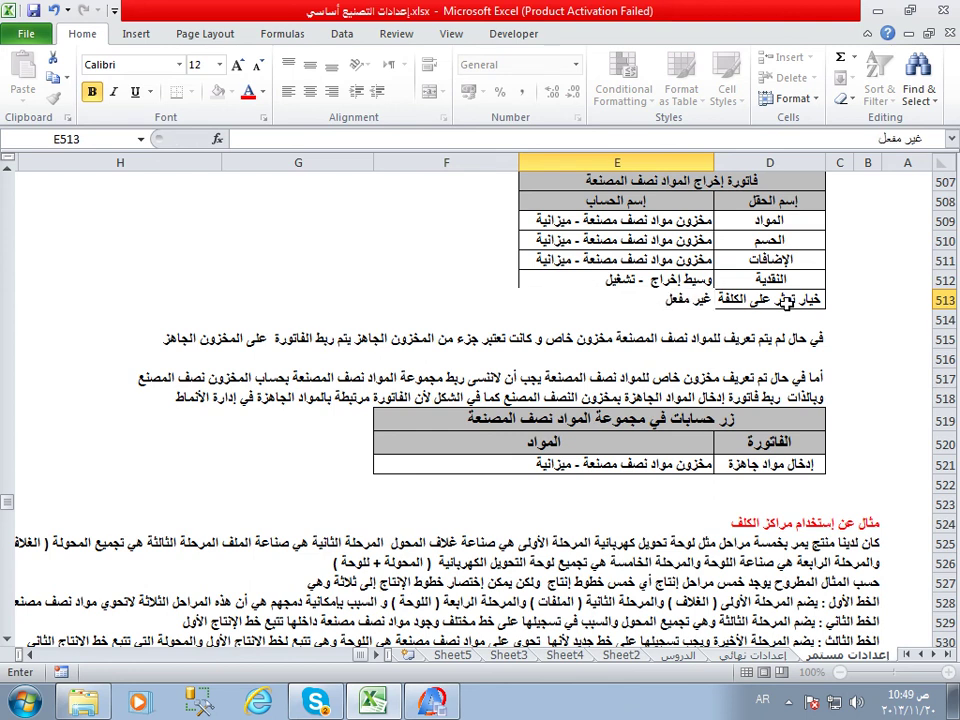
key(Return)
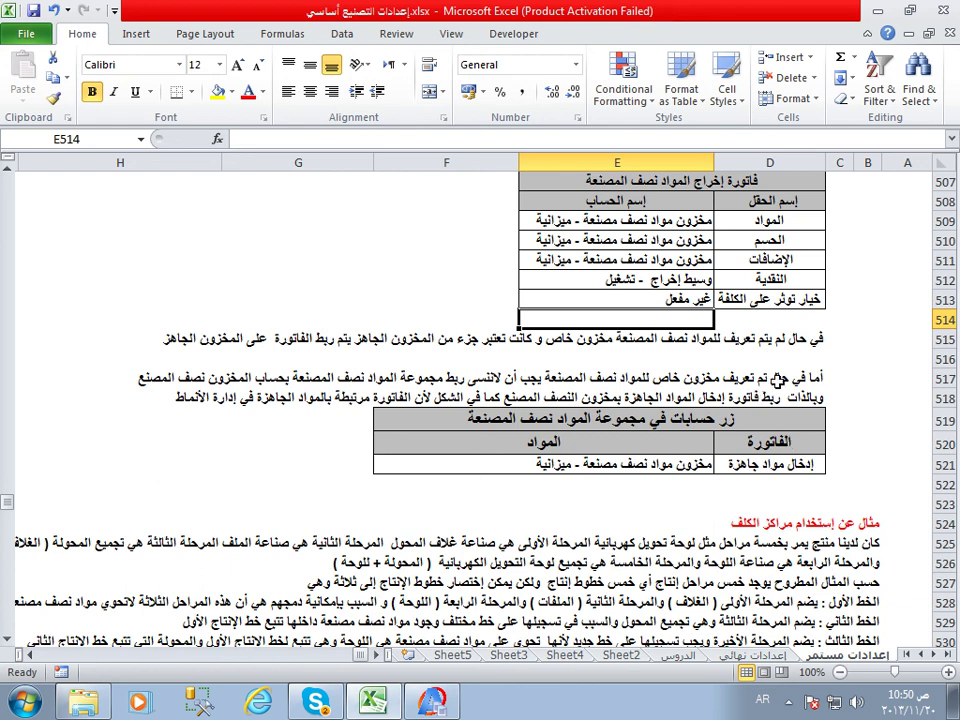
- Read the deviation-treatment steps for a multi-stage product in rows 535 to 550, focusing on the per-line steps 6 to 8 and closing step 9
scroll(765, 527, down, 4)
scroll(765, 462, down, 2)
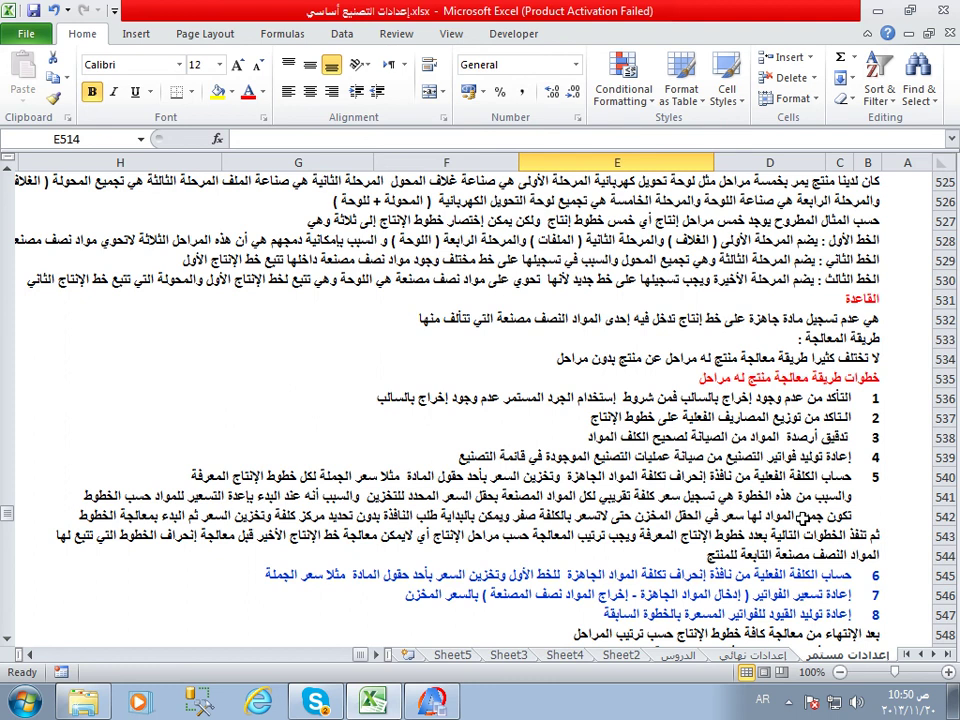
scroll(802, 517, down, 1)
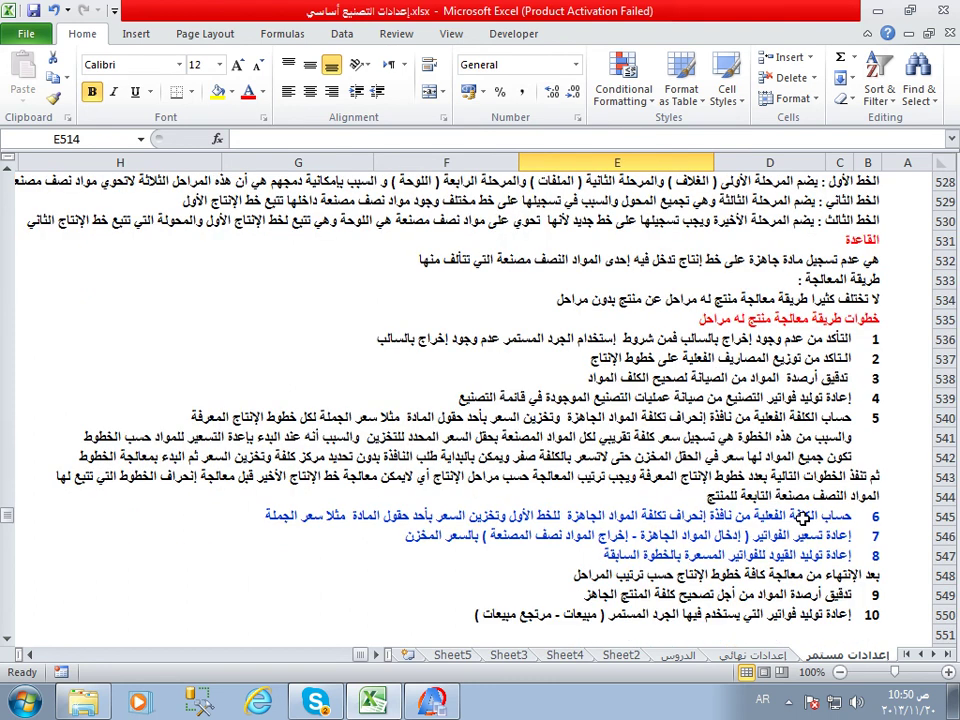
click(802, 517)
click(805, 537)
click(840, 537)
click(842, 516)
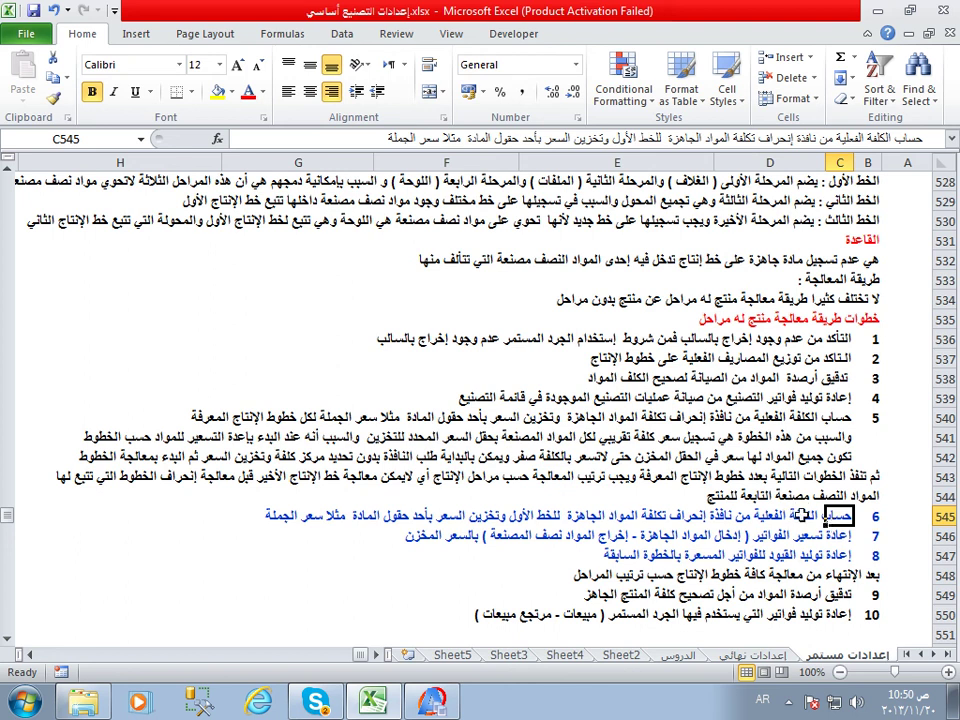
scroll(801, 517, down, 2)
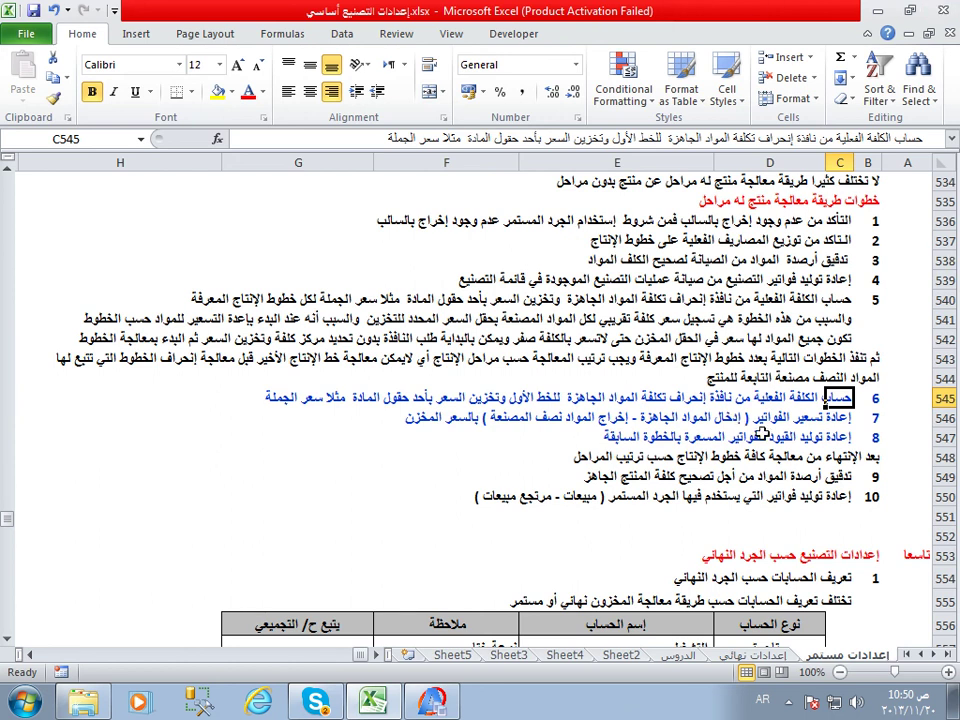
click(835, 437)
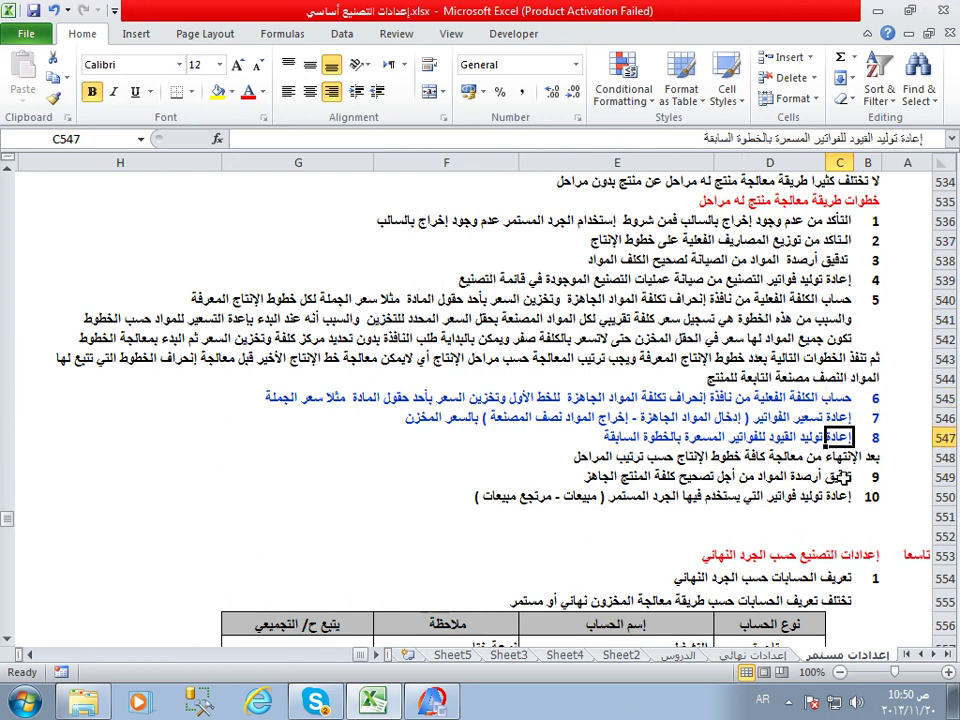
click(845, 478)
scroll(845, 477, down, 4)
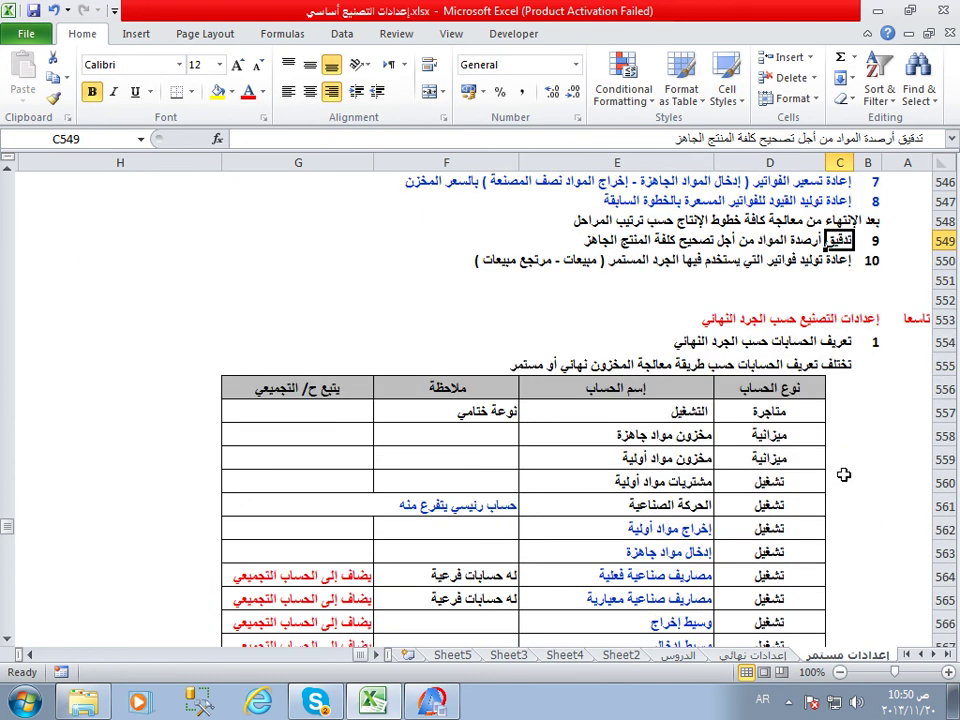
- Examine the heading of section nine on manufacturing settings by final inventory in row 553, and review the multi-stage treatment steps above it
click(840, 319)
click(868, 319)
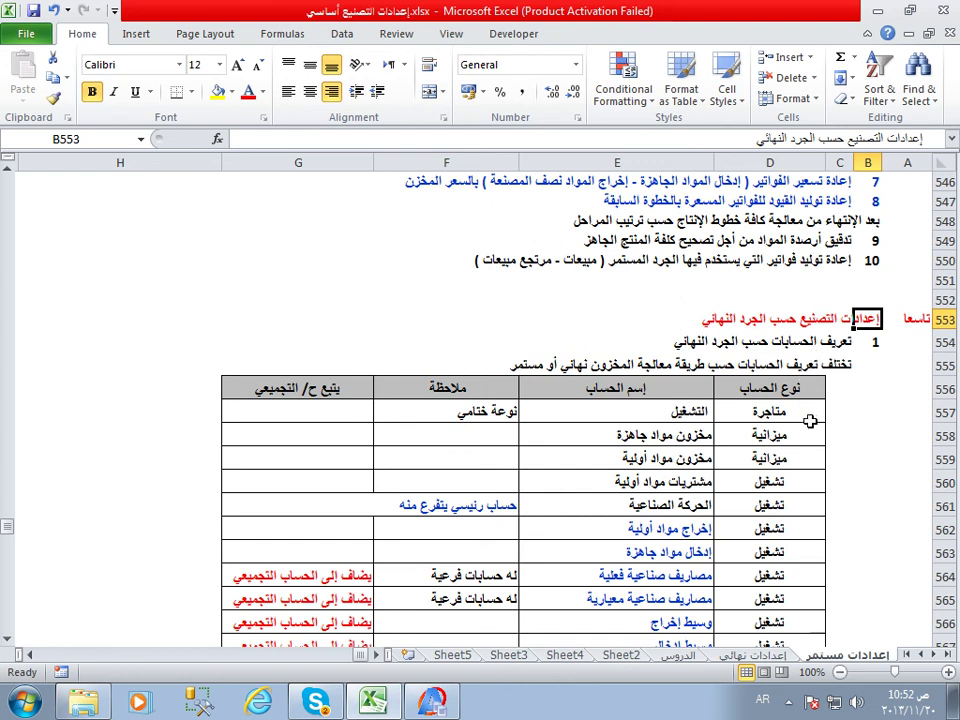
scroll(803, 356, down, 2)
scroll(792, 420, up, 4)
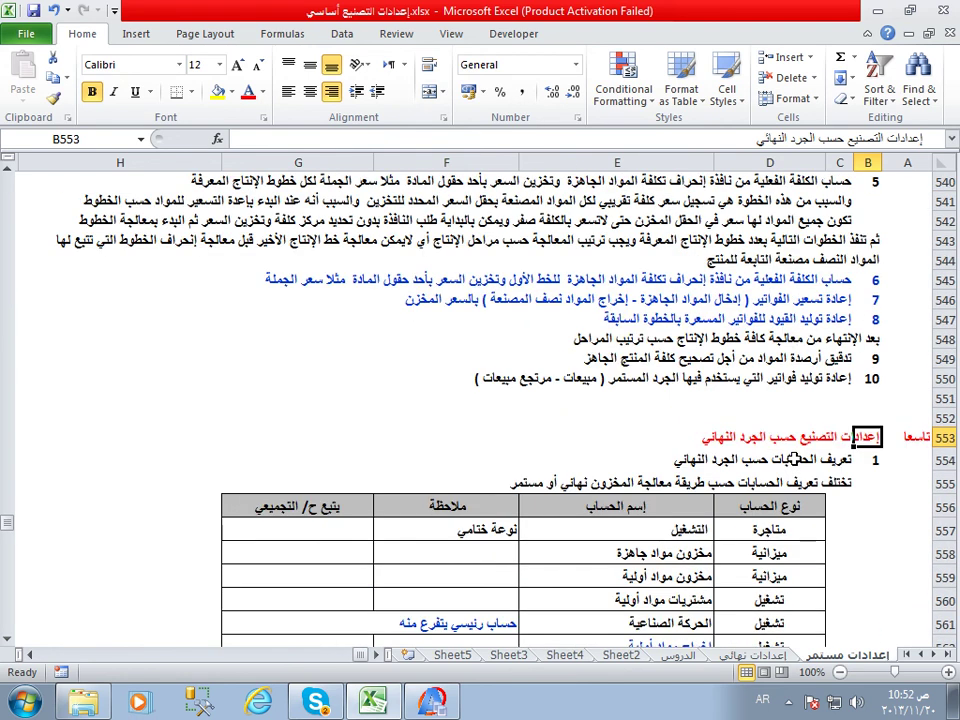
scroll(793, 458, up, 2)
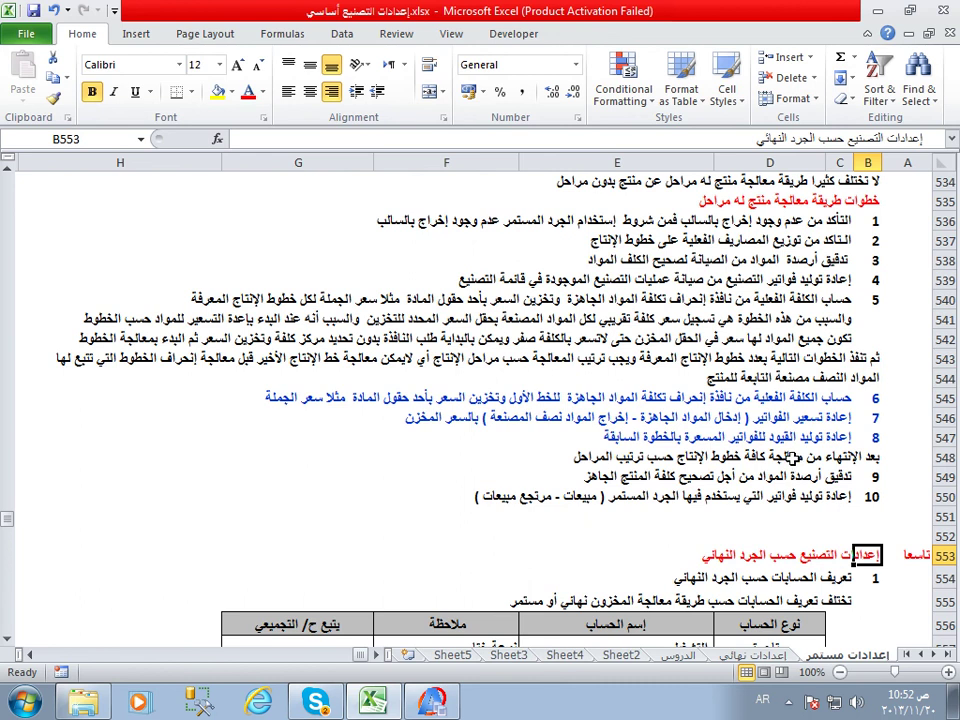
scroll(793, 458, down, 1)
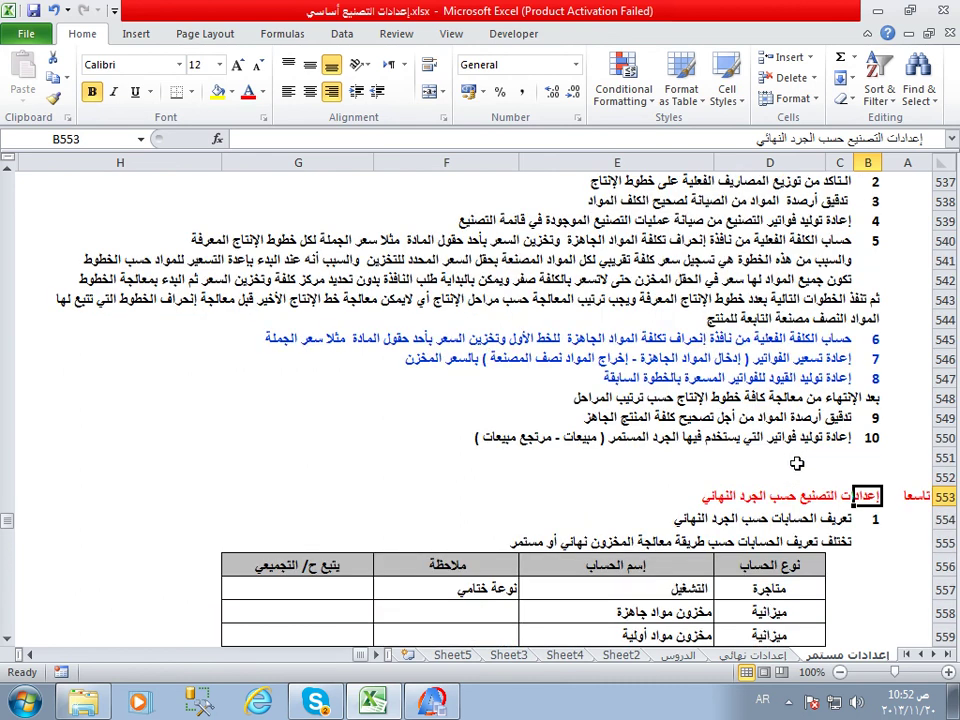
click(843, 497)
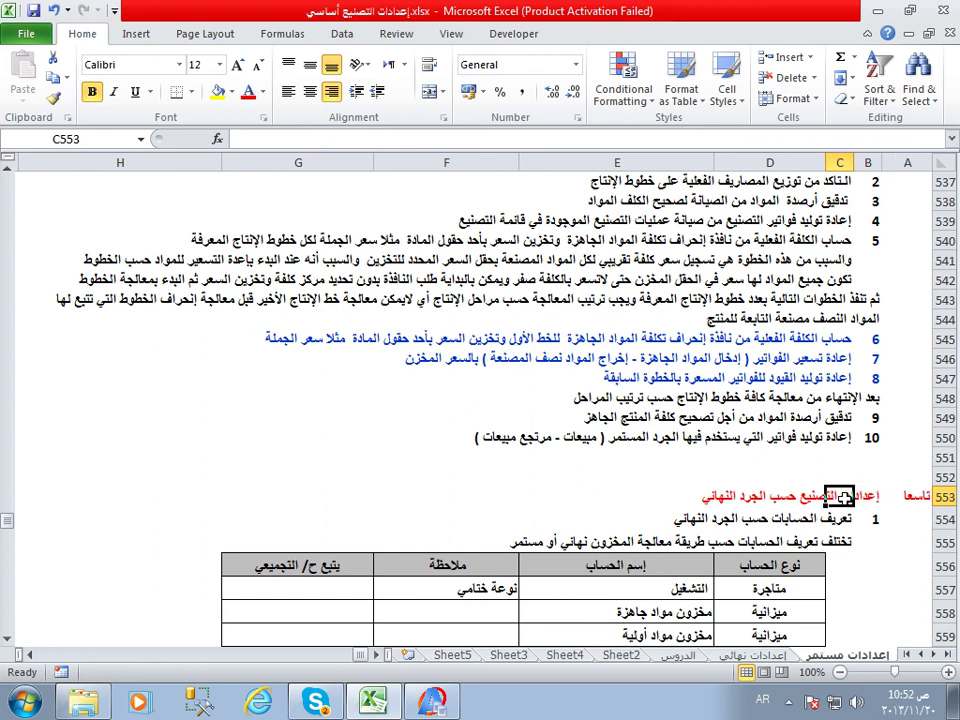
click(867, 477)
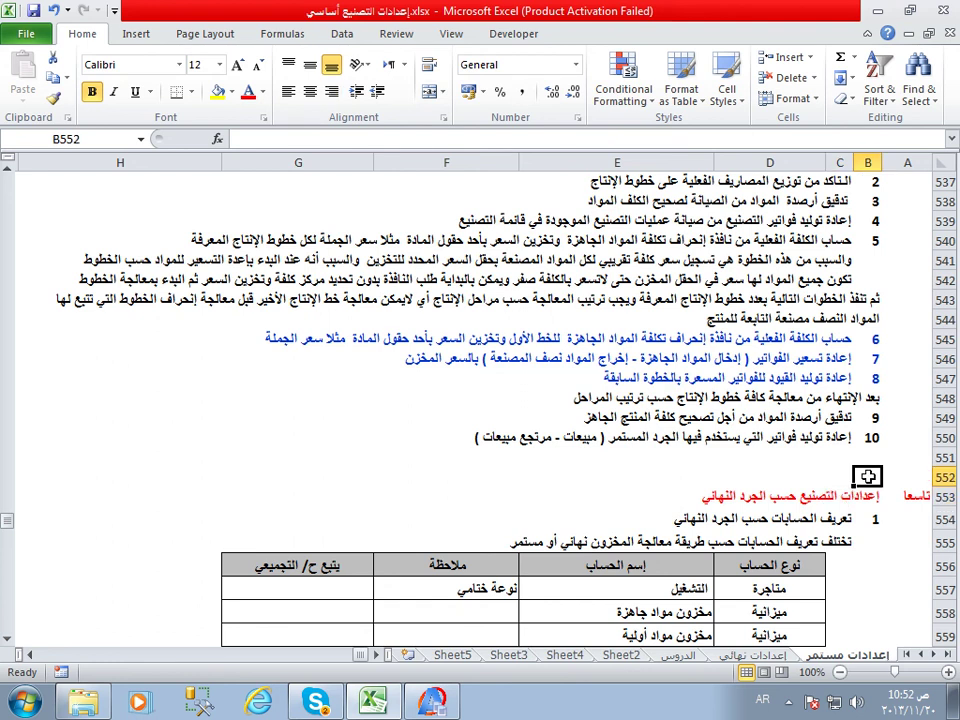